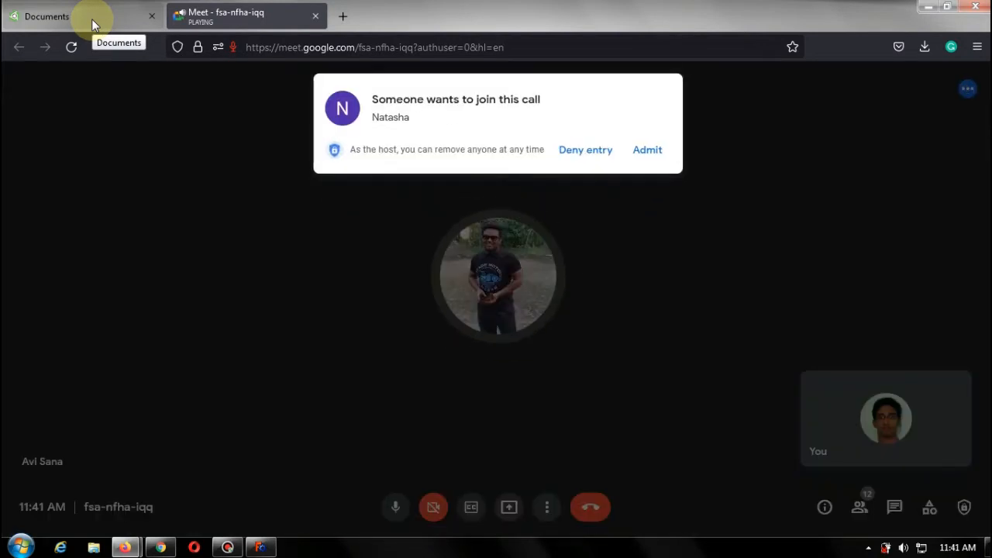
# Admit the waiting participant into the Meet call.
pyautogui.click(645, 148)
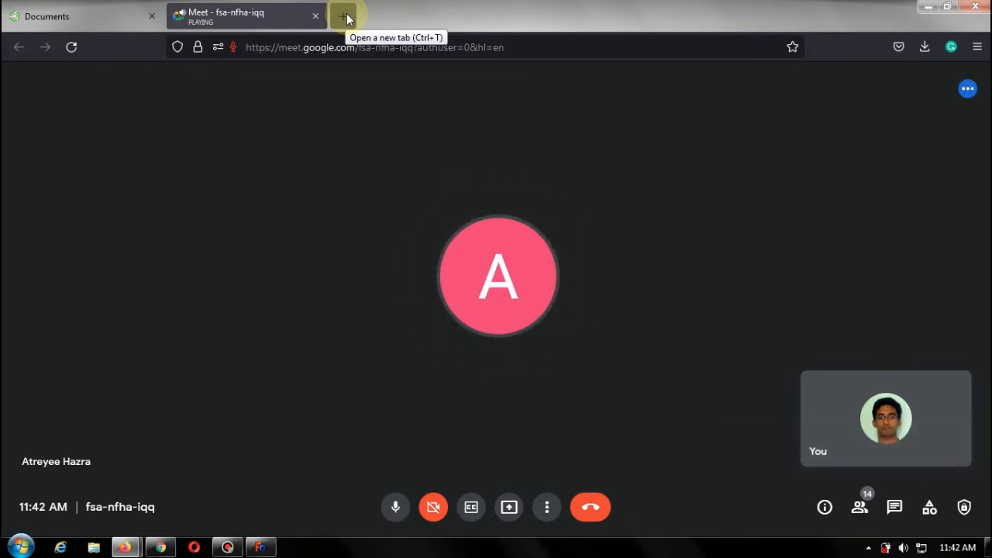
pyautogui.click(70, 17)
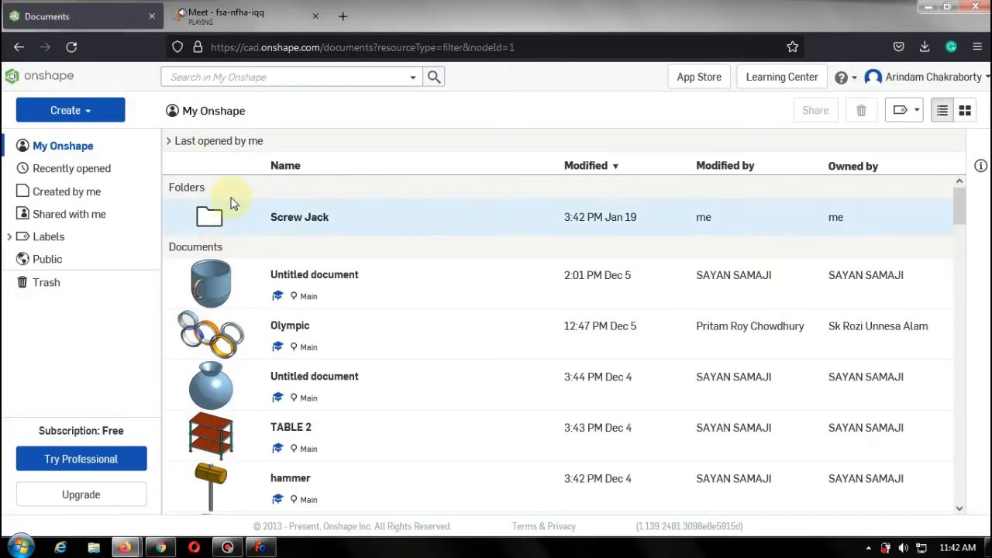
pyautogui.click(266, 24)
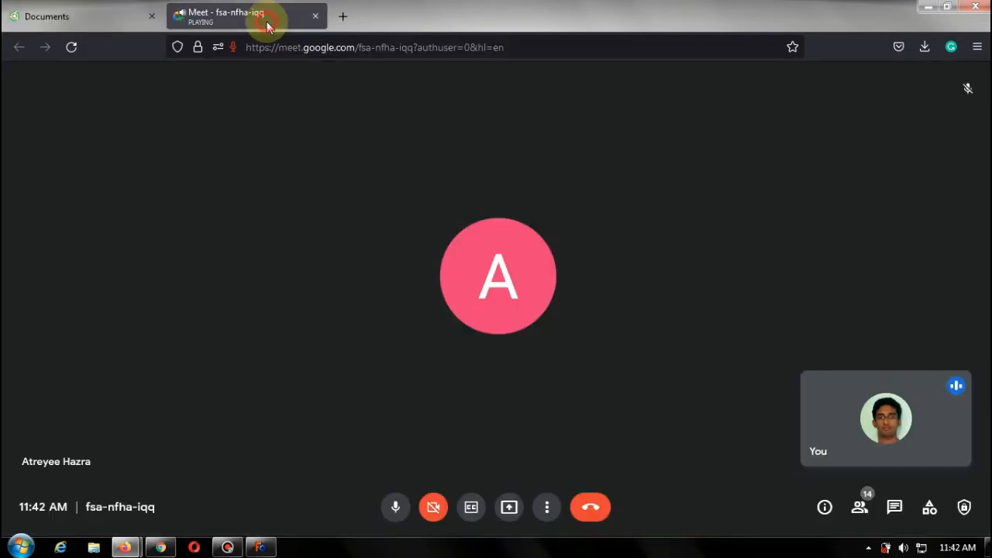
# Start presenting the 'Meet - fsa-nfha-iqq — Mozilla Firefox' window to everyone and move the self-view tile aside.
pyautogui.click(509, 510)
pyautogui.click(595, 435)
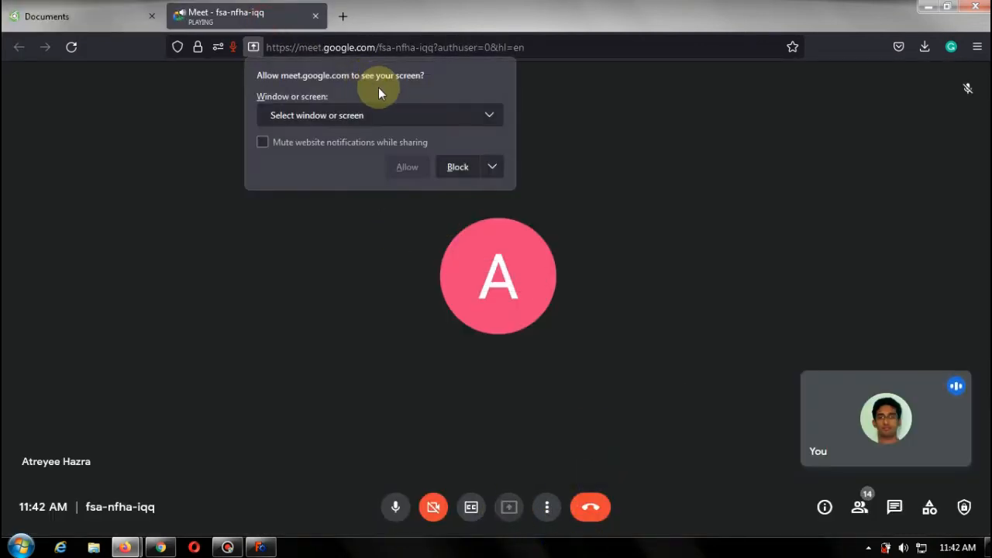
pyautogui.click(445, 118)
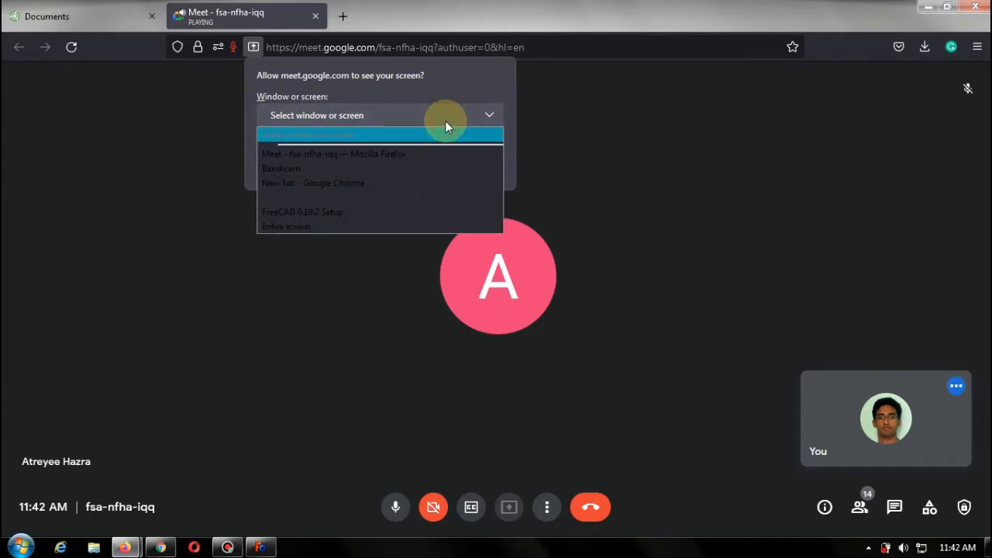
pyautogui.click(396, 155)
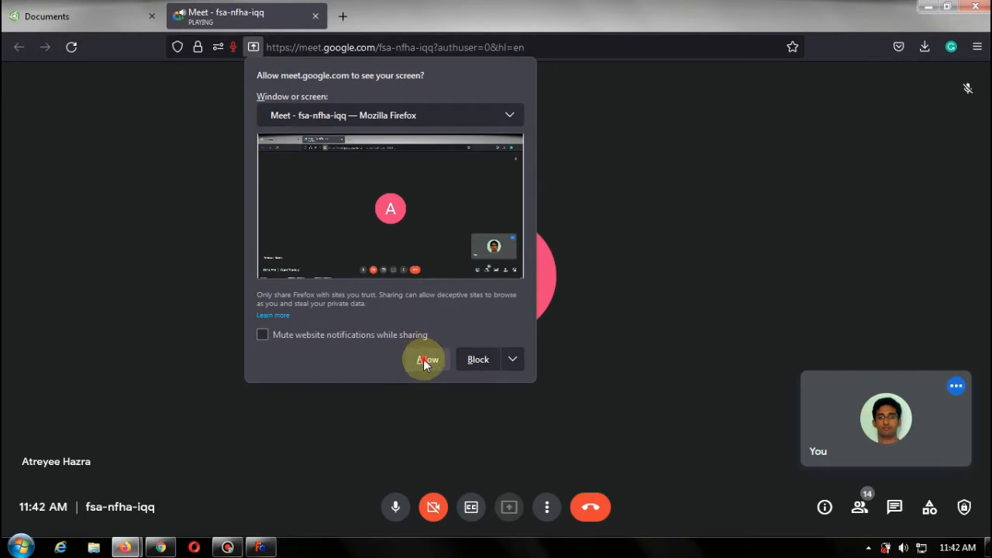
pyautogui.click(426, 360)
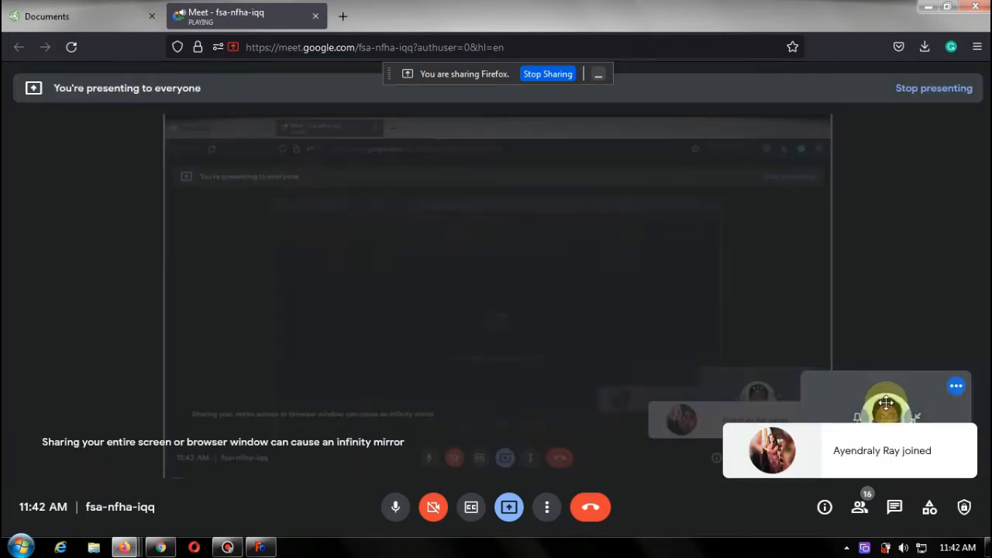
pyautogui.moveTo(886, 402); pyautogui.dragTo(886, 245)
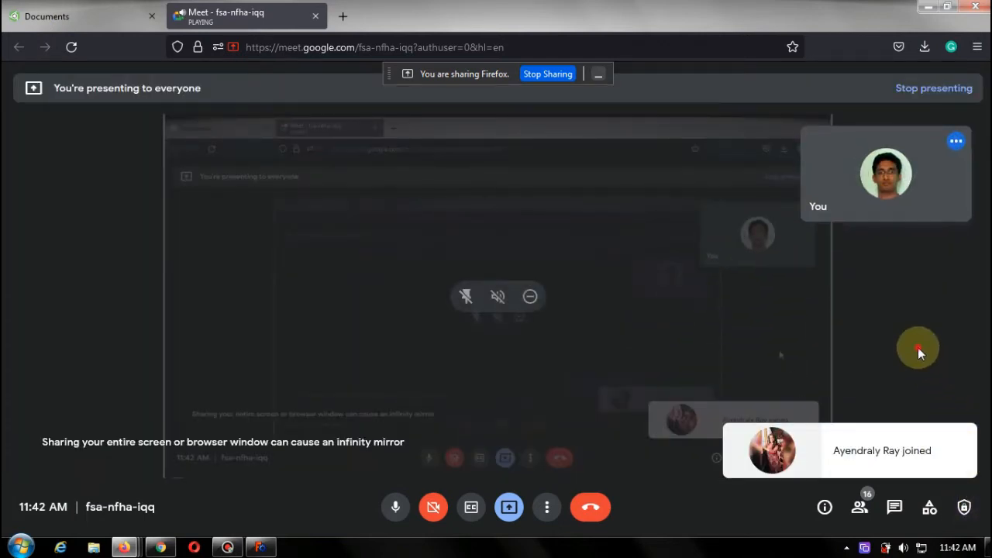
pyautogui.click(937, 442)
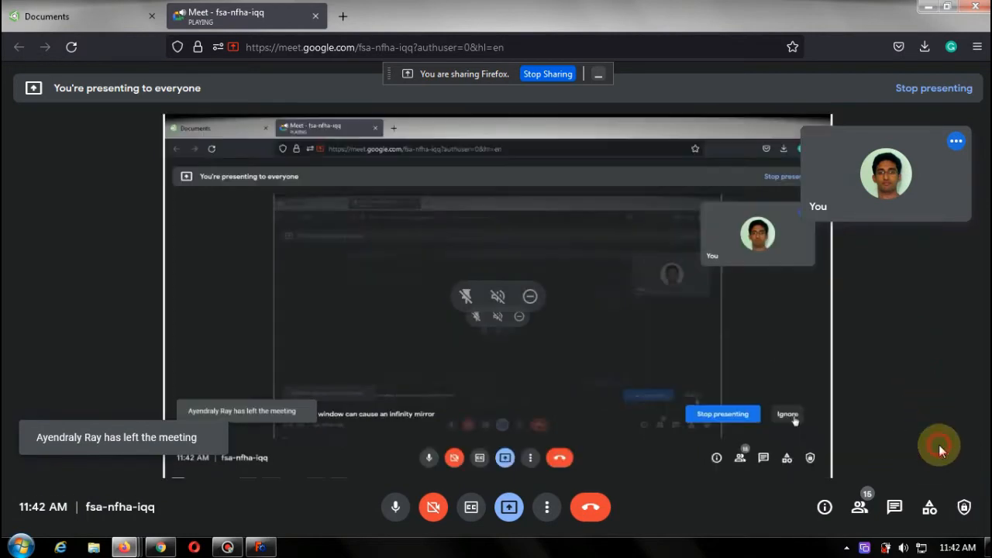
# Switch to the Onshape documents page and reload it.
pyautogui.click(69, 17)
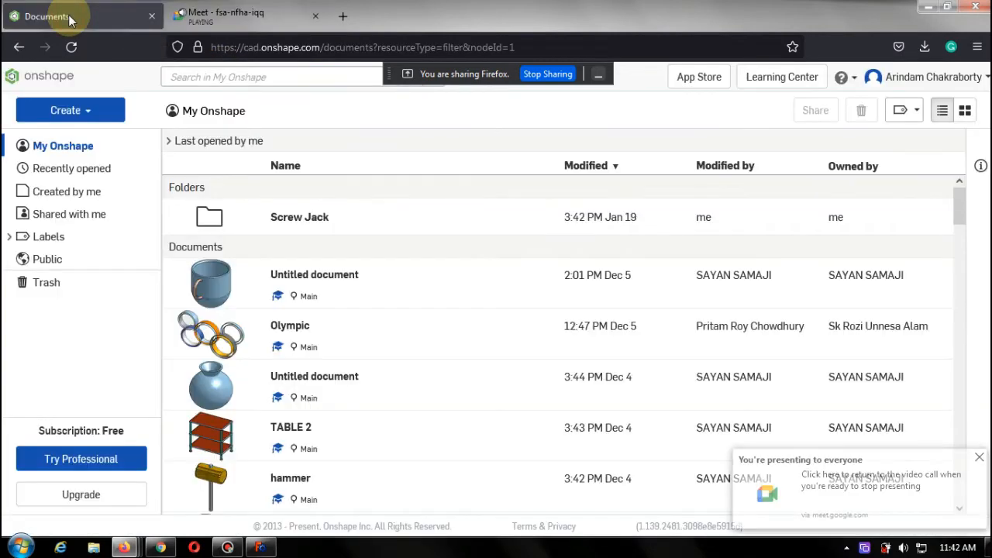
pyautogui.click(71, 46)
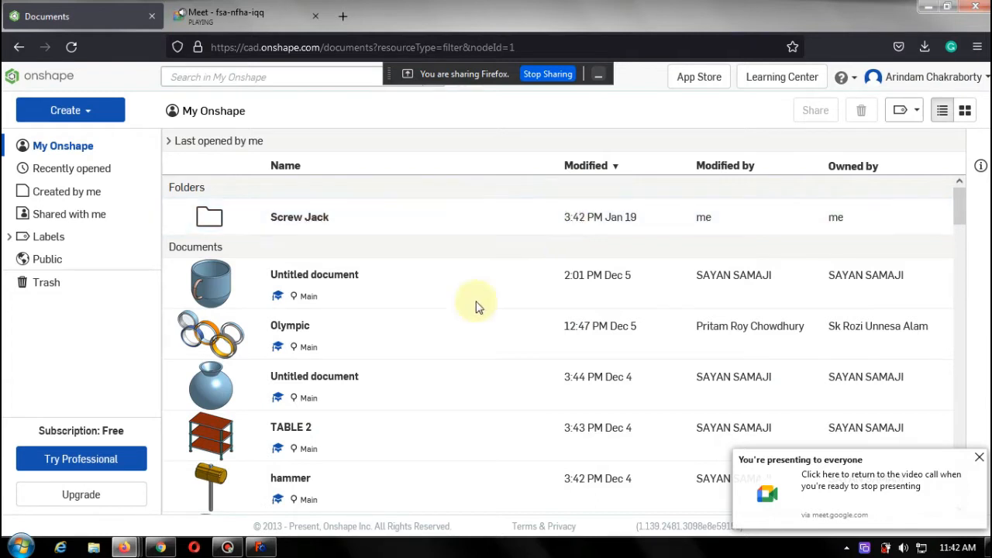
pyautogui.click(602, 77)
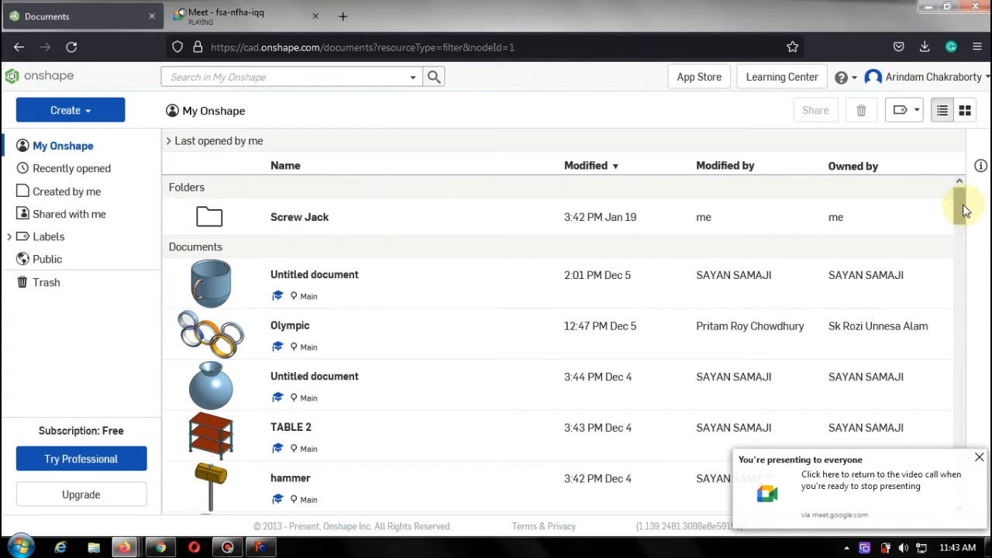
pyautogui.moveTo(965, 209)
pyautogui.mouseDown()
pyautogui.moveTo(974, 262)
pyautogui.moveTo(965, 474)
pyautogui.moveTo(975, 193)
pyautogui.mouseUp()
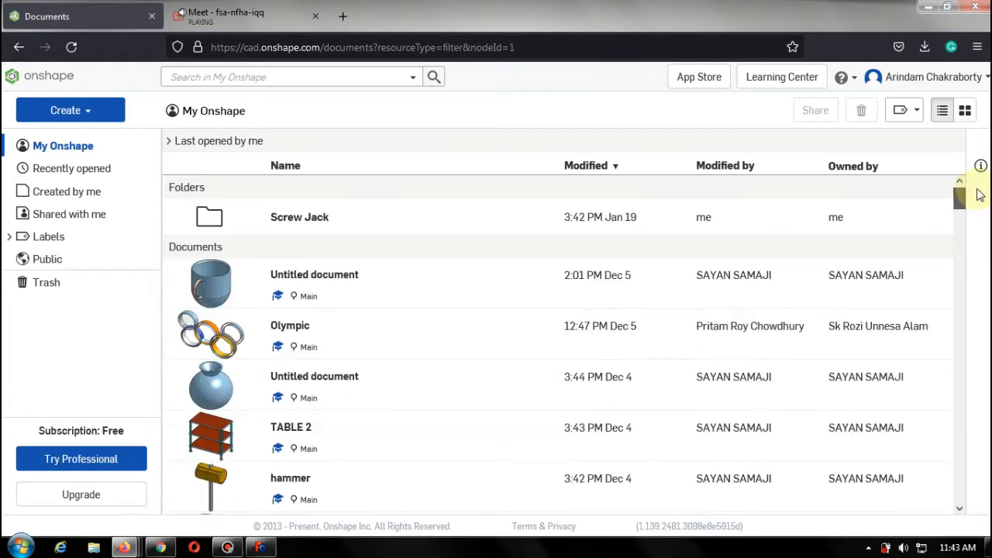
# Create a new public document keeping the name Untitled document.
pyautogui.click(106, 109)
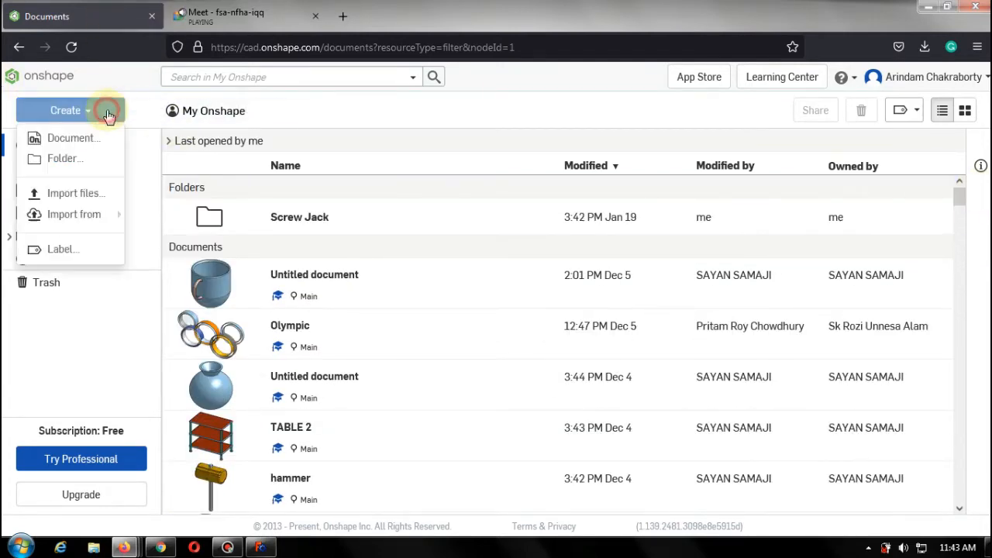
pyautogui.click(78, 140)
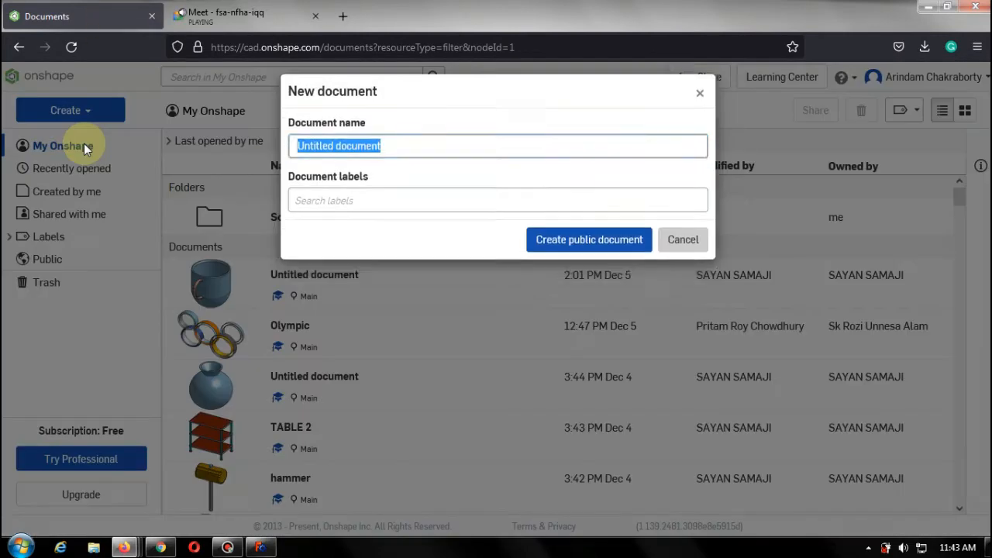
pyautogui.click(567, 251)
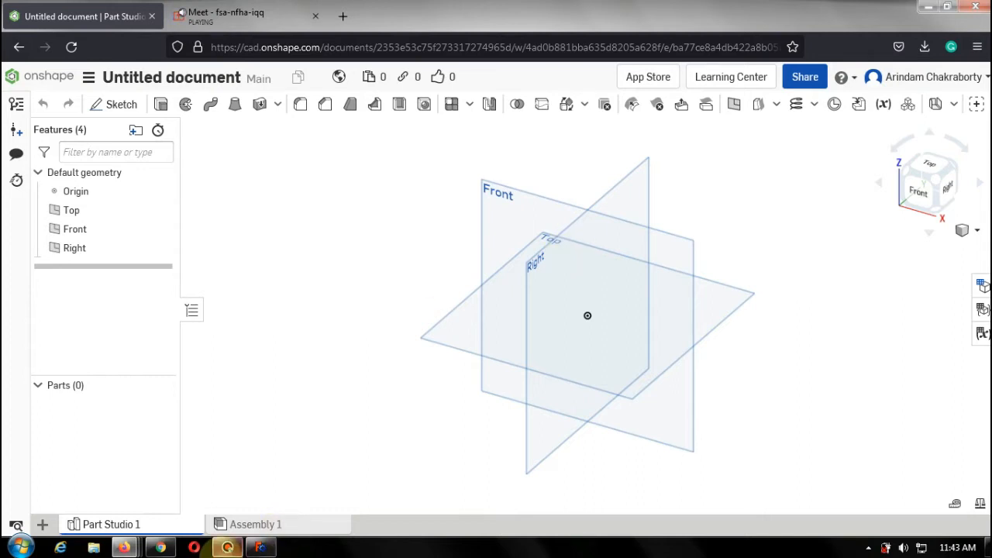
pyautogui.click(227, 547)
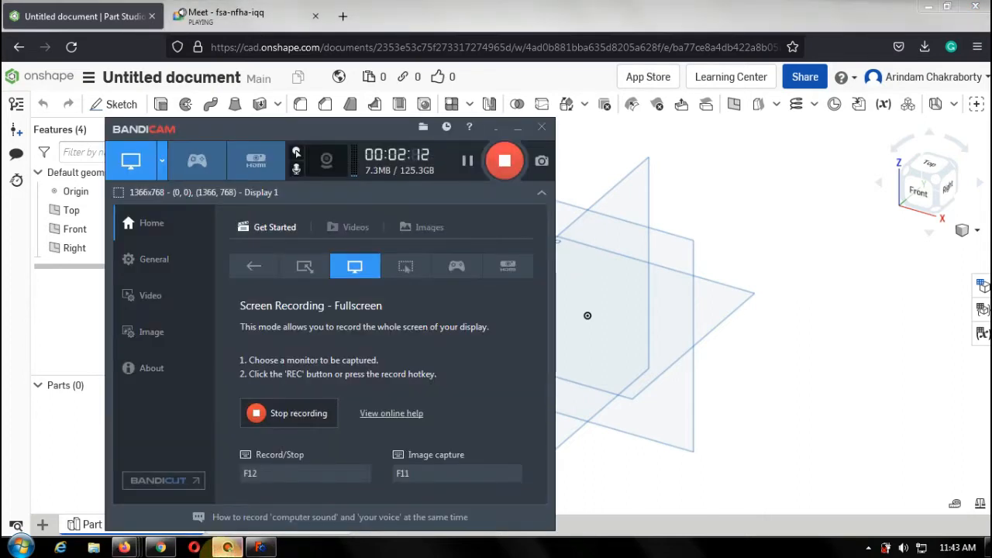
pyautogui.click(227, 547)
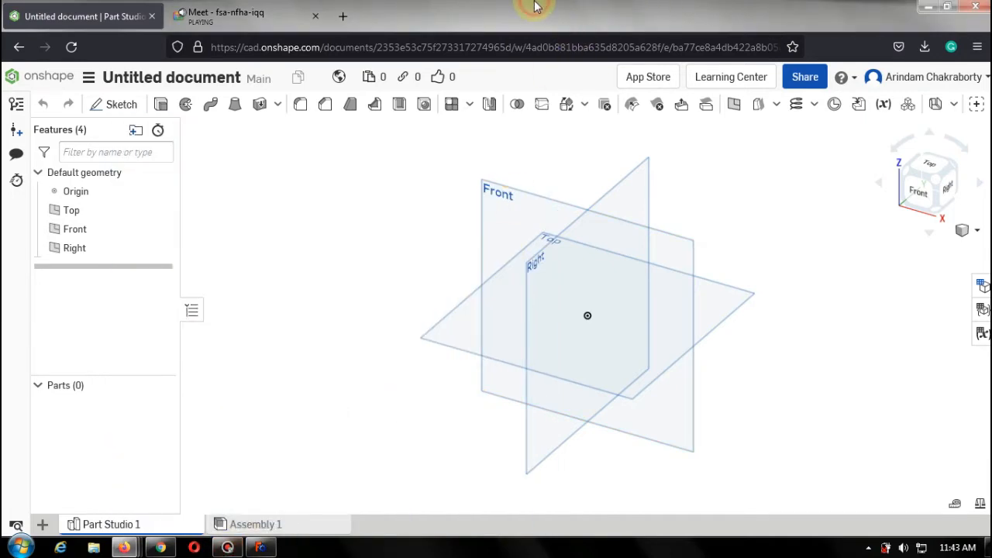
pyautogui.moveTo(535, 8)
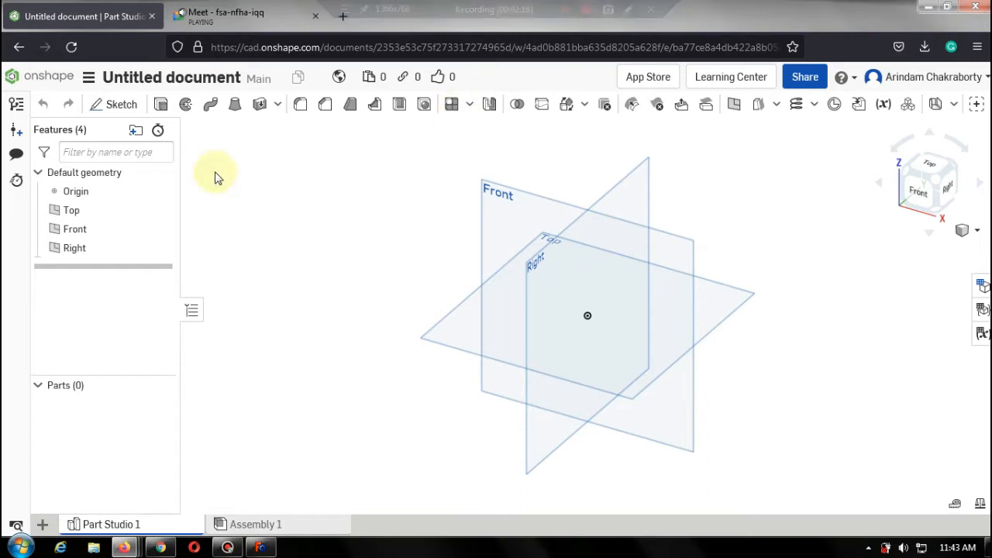
# Start a new sketch on the Front plane and orient the view to Front.
pyautogui.click(130, 109)
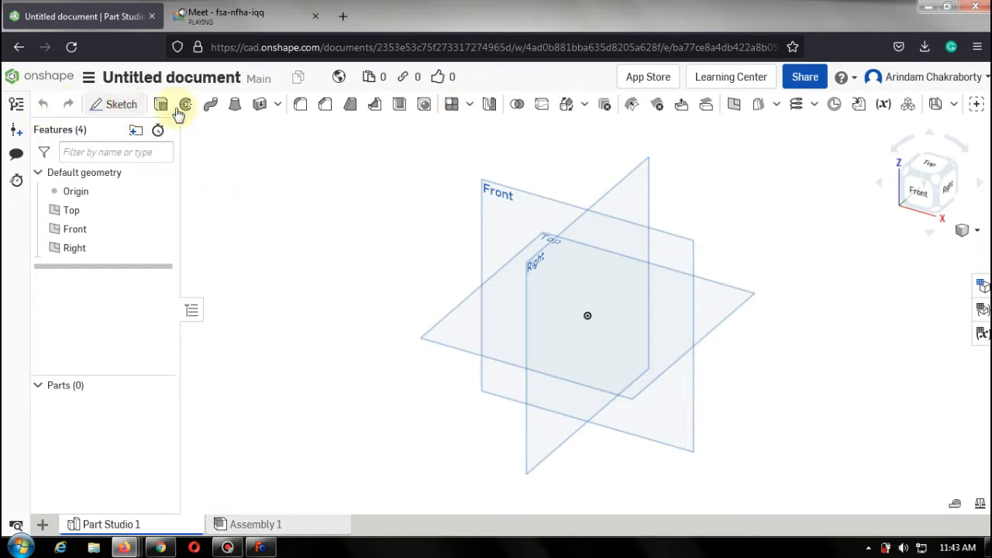
pyautogui.click(494, 207)
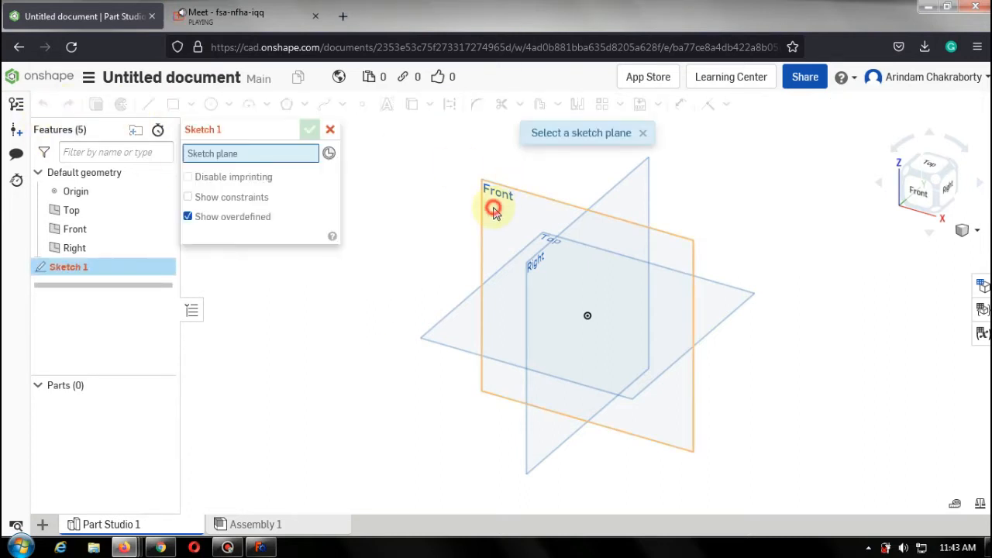
pyautogui.click(919, 194)
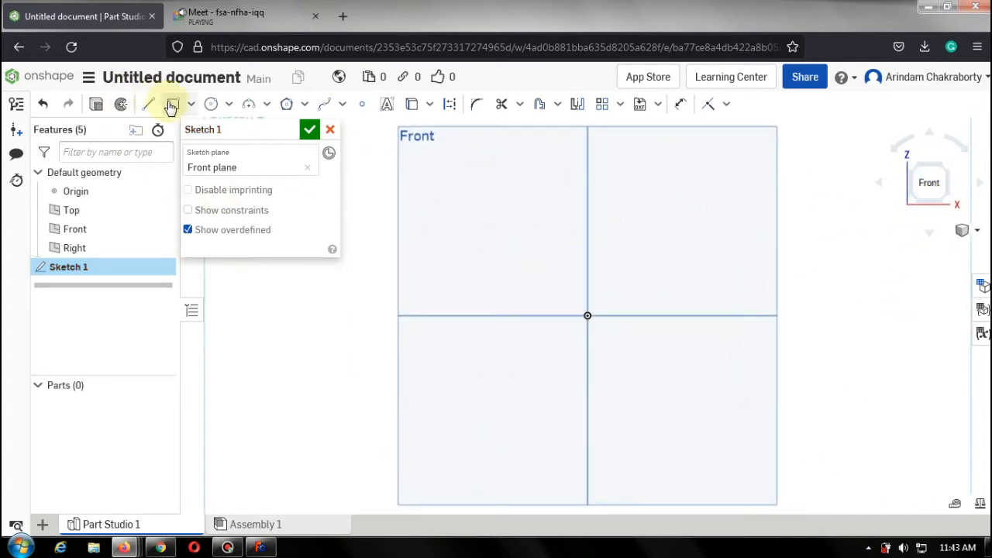
# Draw a center point rectangle at the origin, about 120 mm wide and 111 mm tall.
pyautogui.click(191, 105)
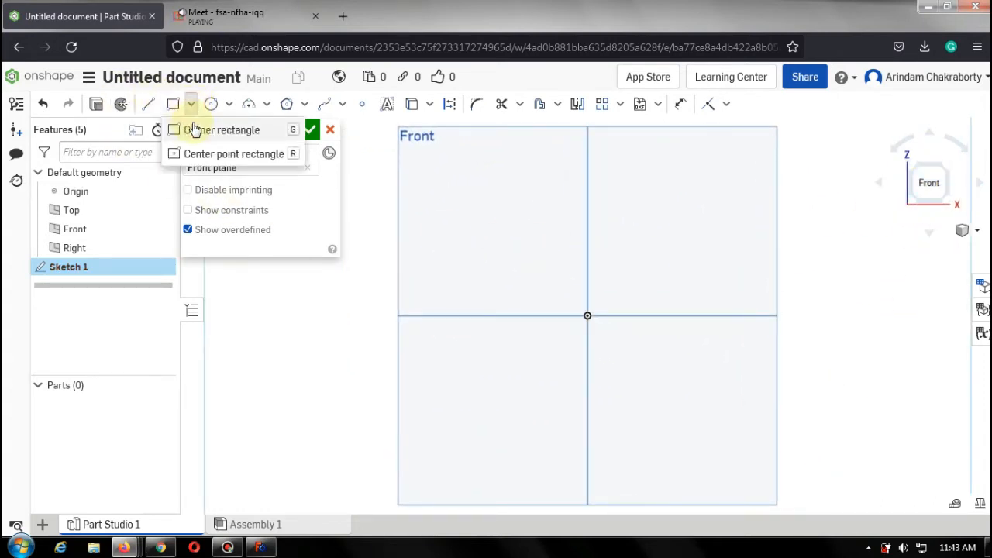
pyautogui.click(221, 154)
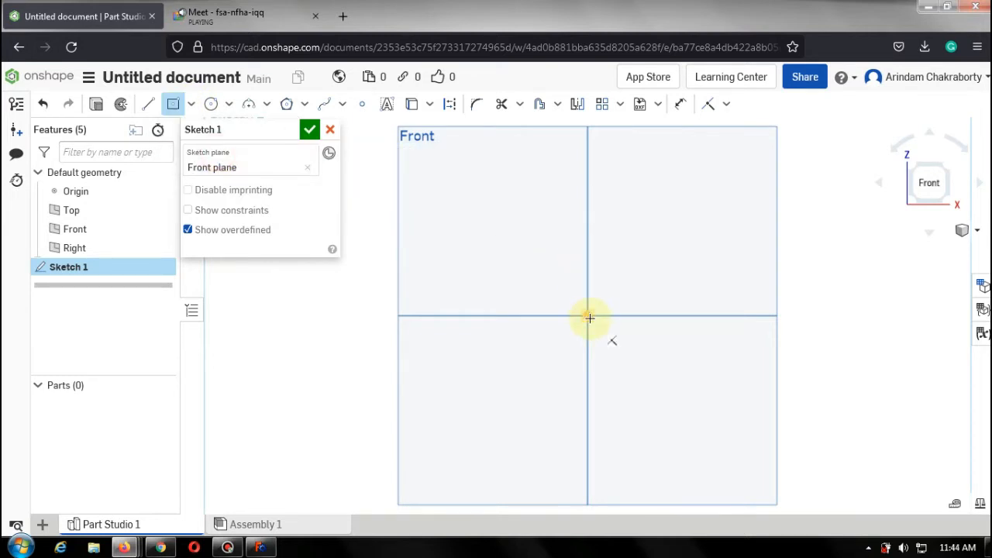
pyautogui.click(589, 317)
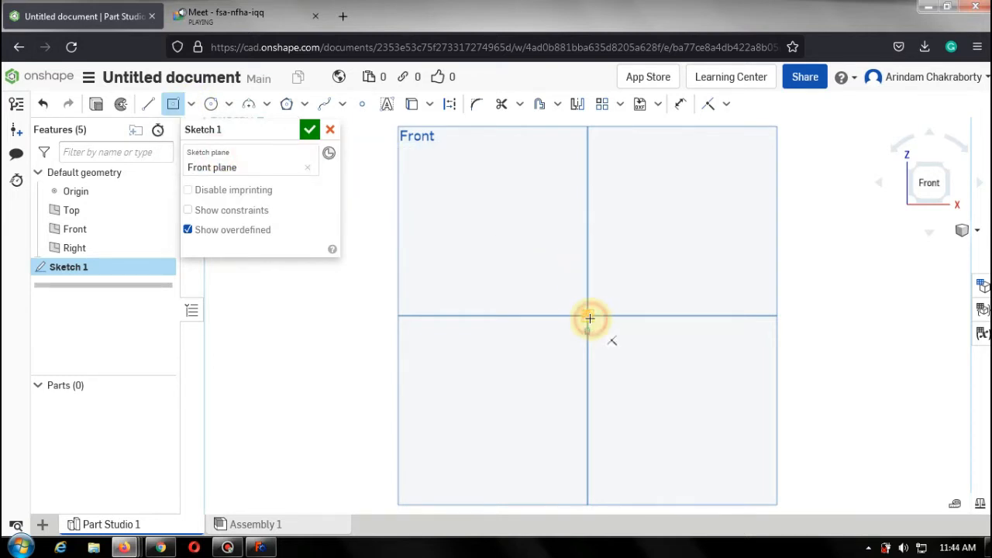
pyautogui.click(737, 175)
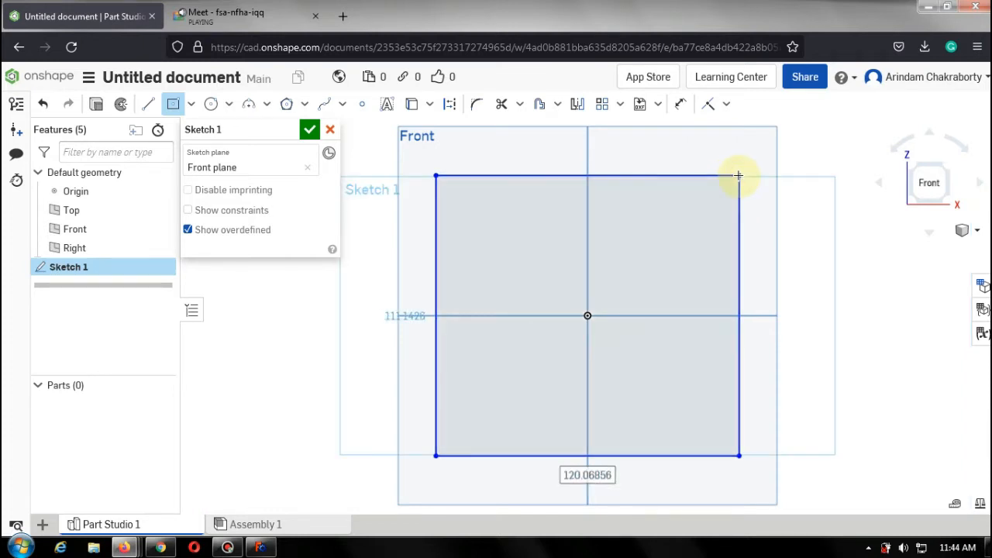
# Dimension the rectangle's height between its top and bottom edges as 100 mm.
pyautogui.click(681, 106)
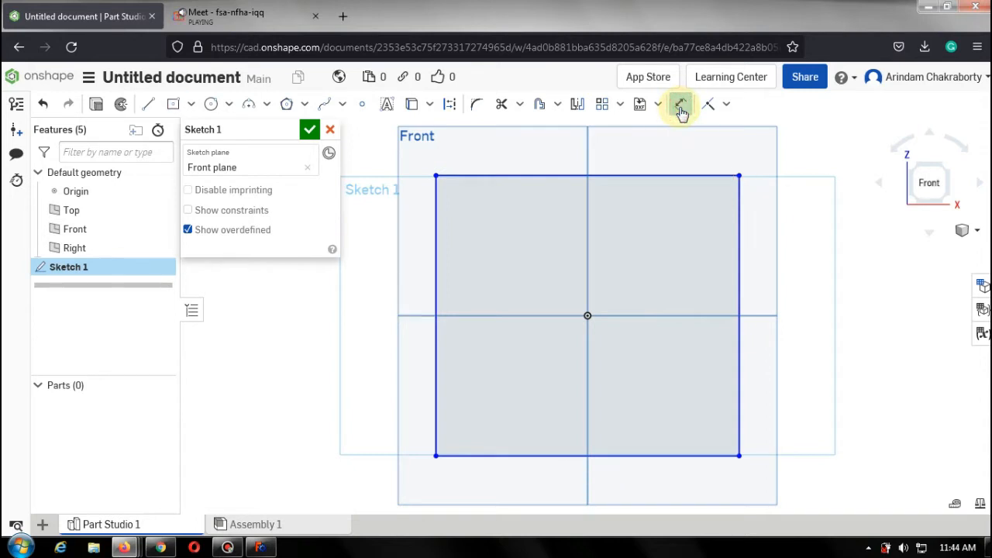
pyautogui.click(708, 176)
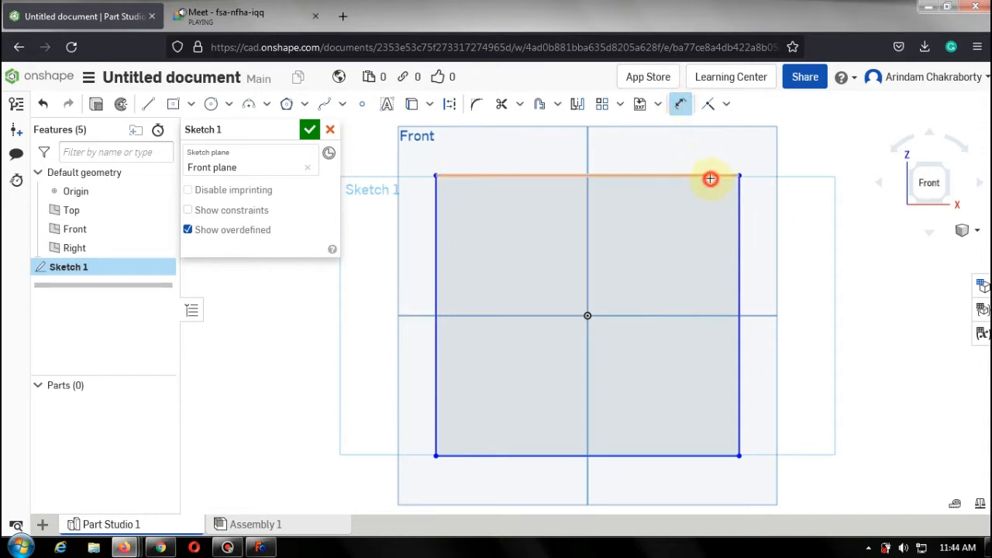
pyautogui.click(719, 459)
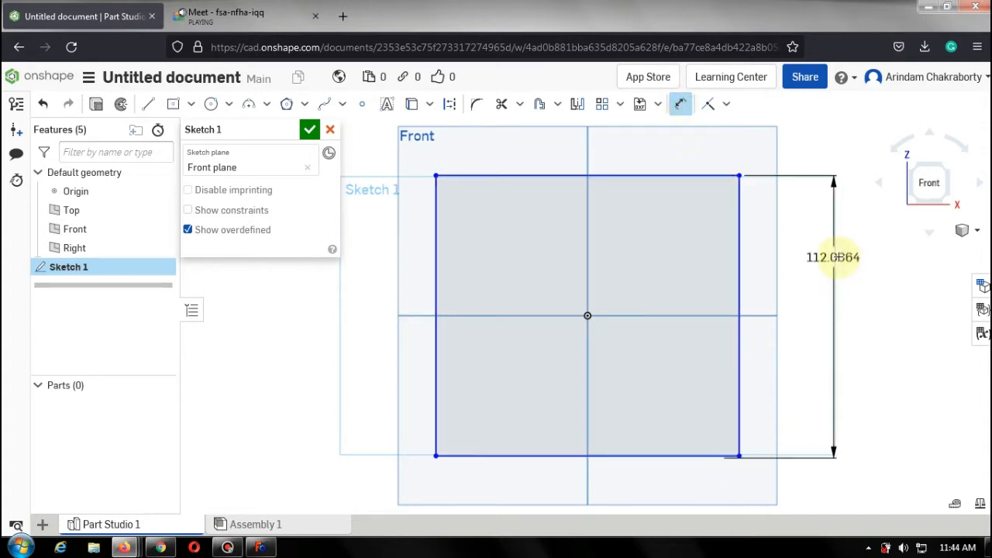
pyautogui.click(853, 295)
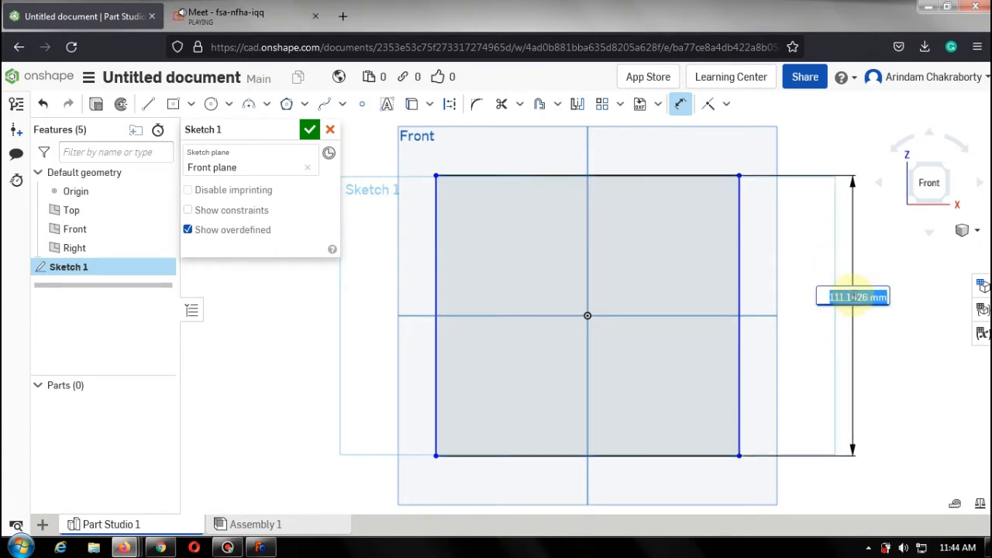
pyautogui.write('100')
pyautogui.press('Escape')
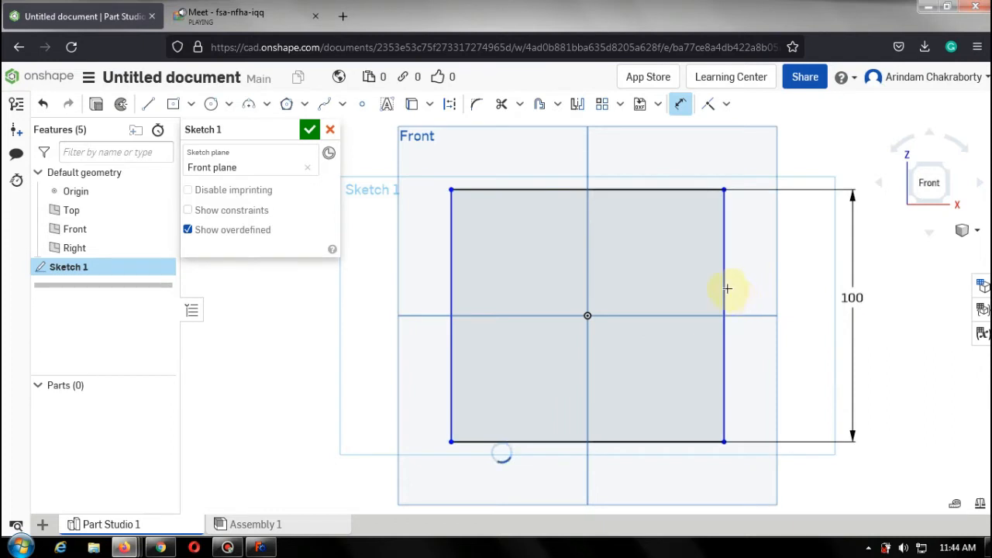
# Dimension the rectangle's width between its left and right edges as 100 mm.
pyautogui.click(454, 282)
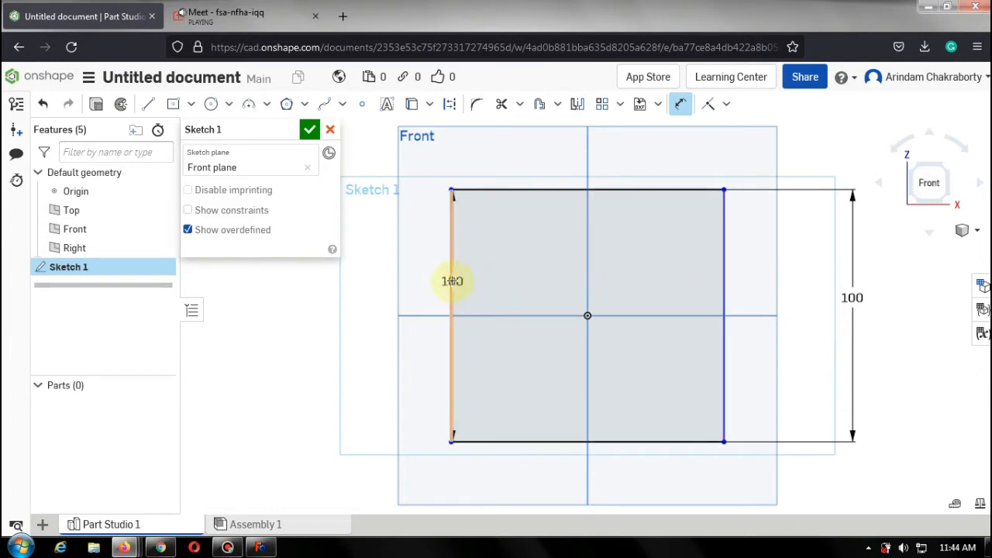
pyautogui.click(452, 282)
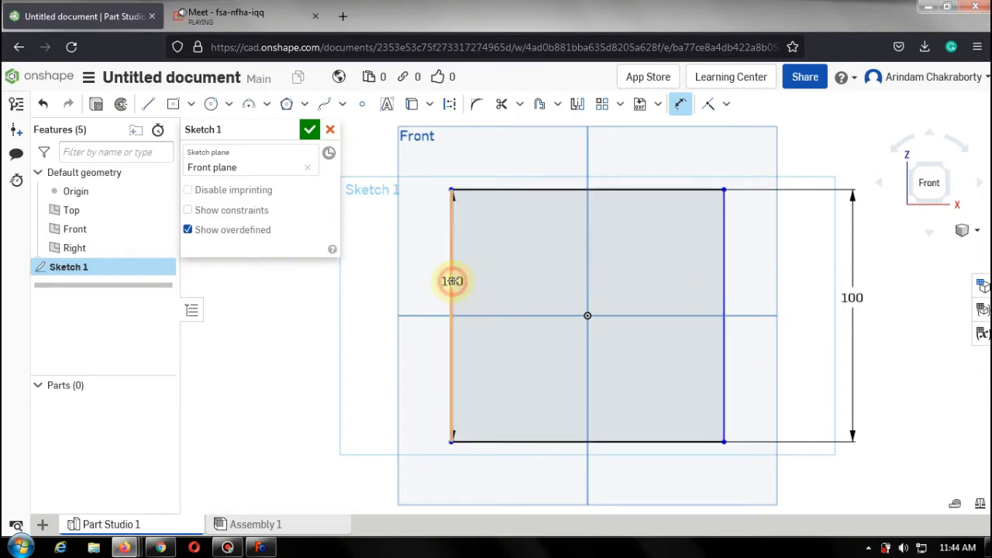
pyautogui.click(584, 486)
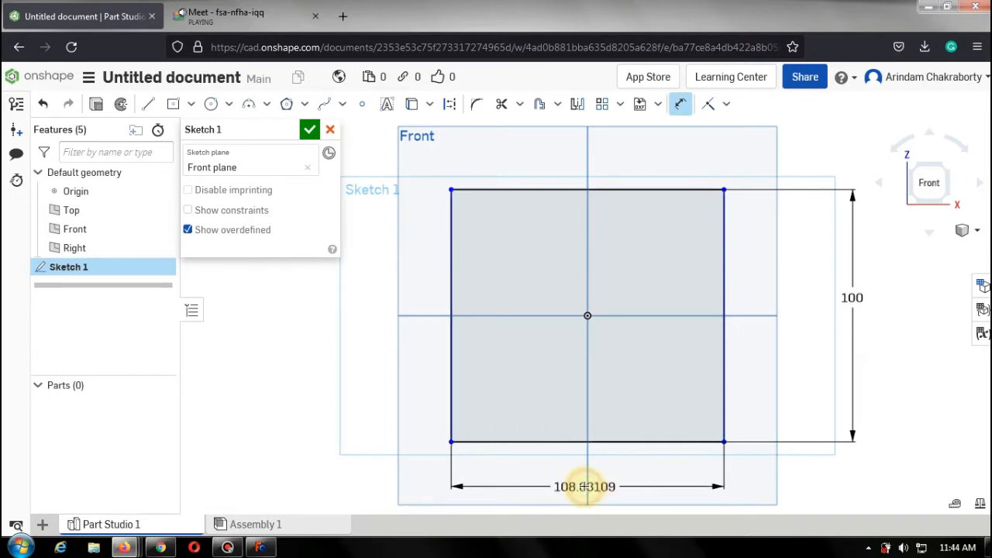
pyautogui.write('1')
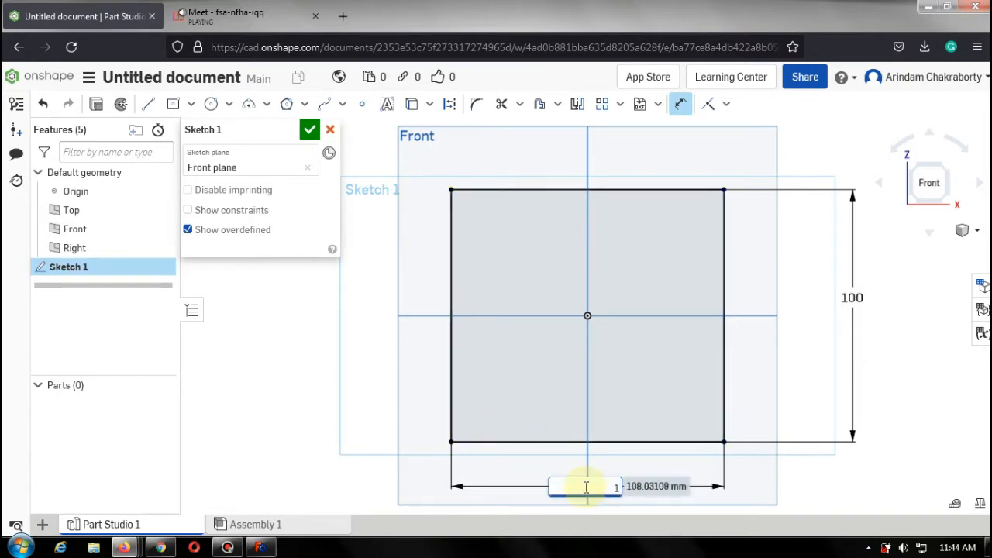
pyautogui.write('00')
pyautogui.press('Return')
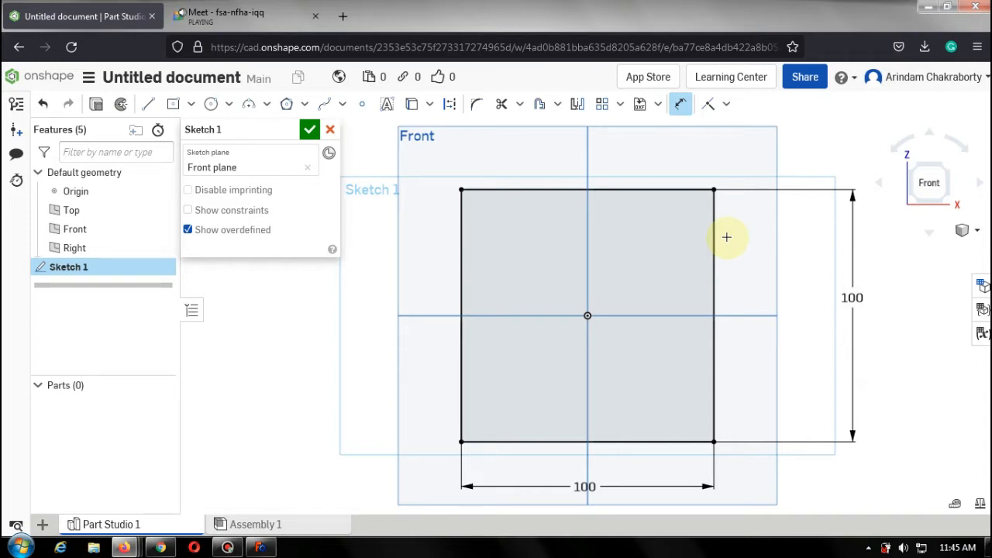
# Offset the outer rectangle's four edges inward to create an inner rectangle.
pyautogui.click(541, 109)
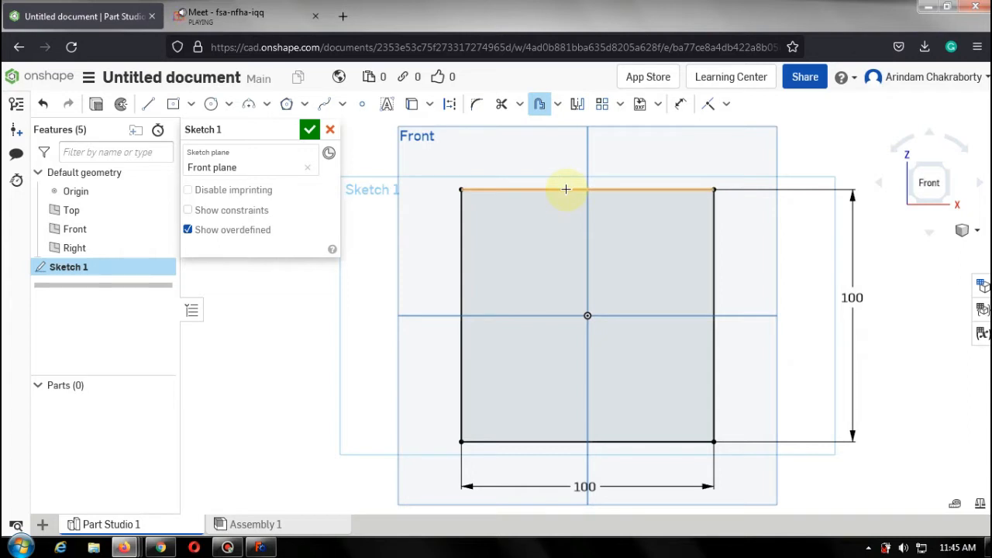
pyautogui.click(566, 189)
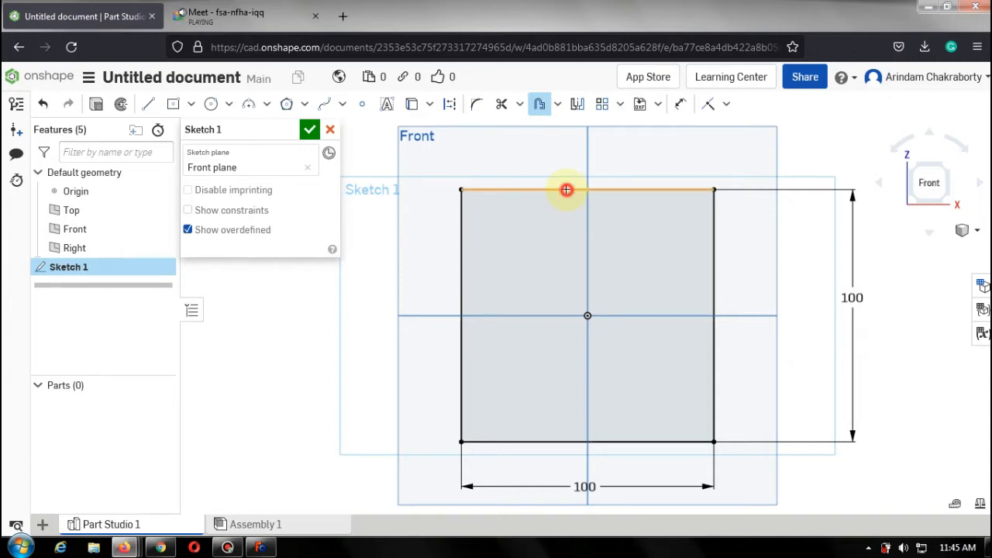
pyautogui.click(714, 210)
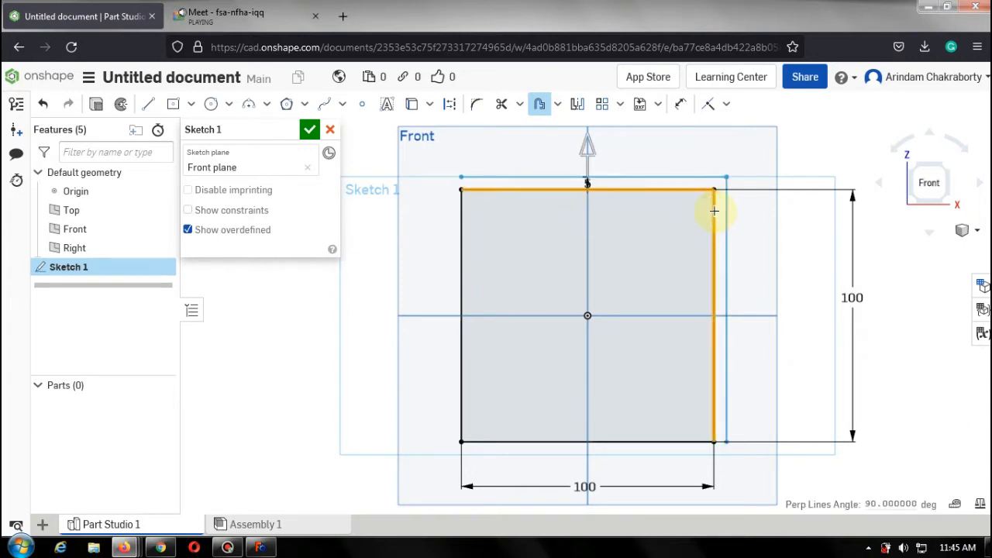
pyautogui.click(670, 441)
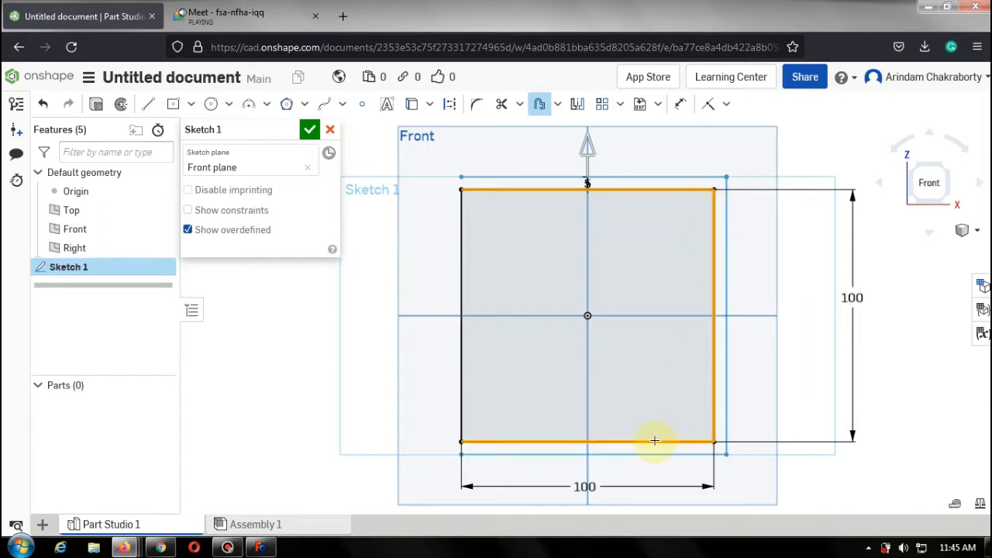
pyautogui.click(461, 289)
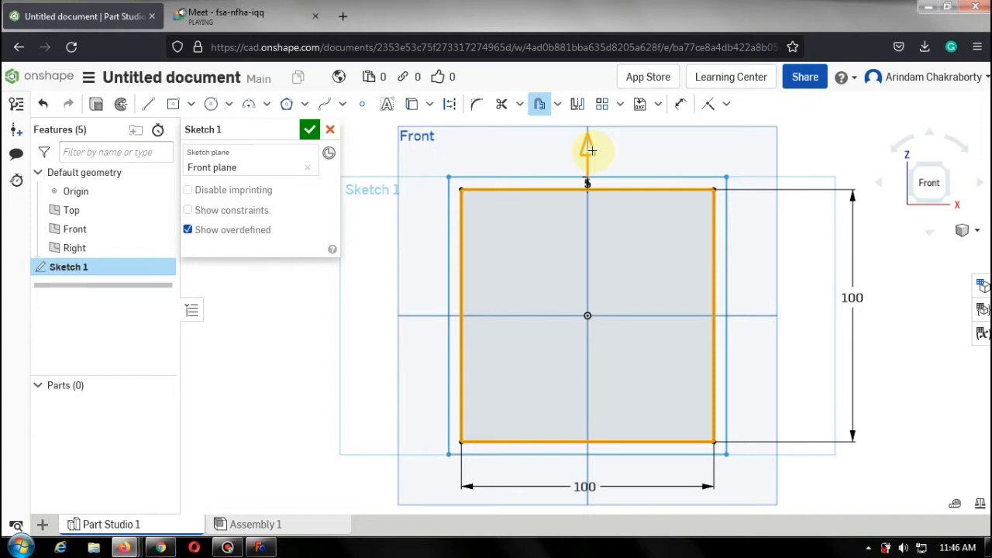
pyautogui.moveTo(591, 150); pyautogui.dragTo(587, 195)
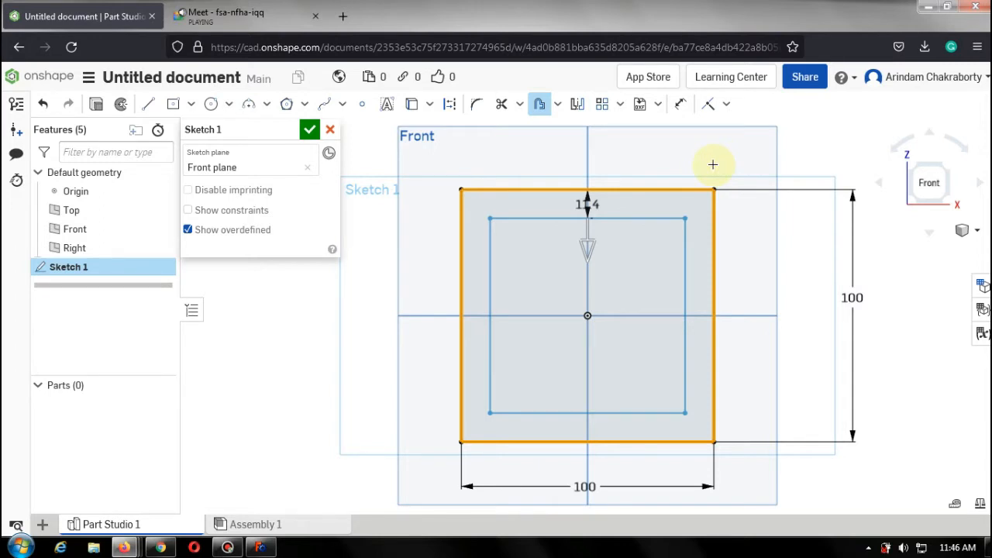
pyautogui.click(782, 155)
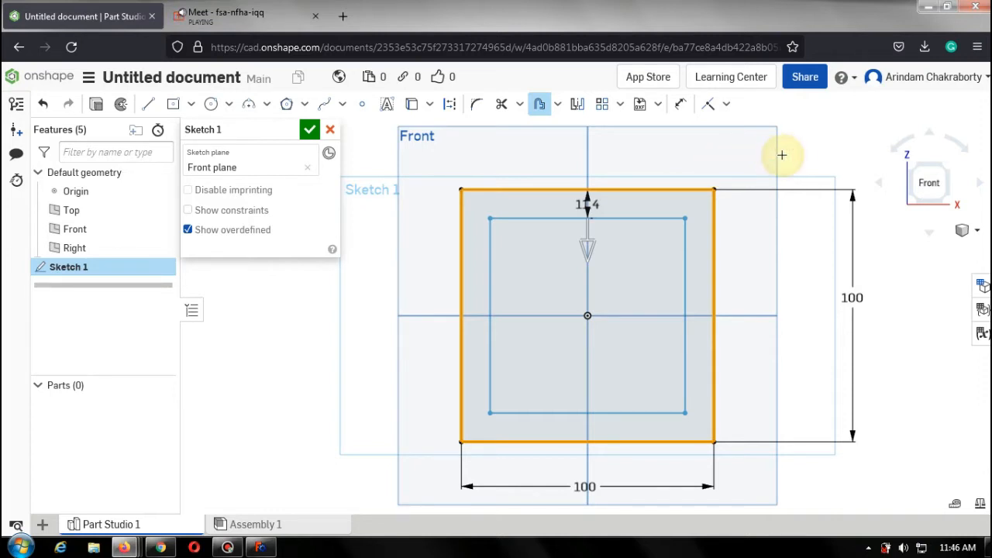
# Set the offset distance to 10 mm.
pyautogui.doubleClick(590, 205)
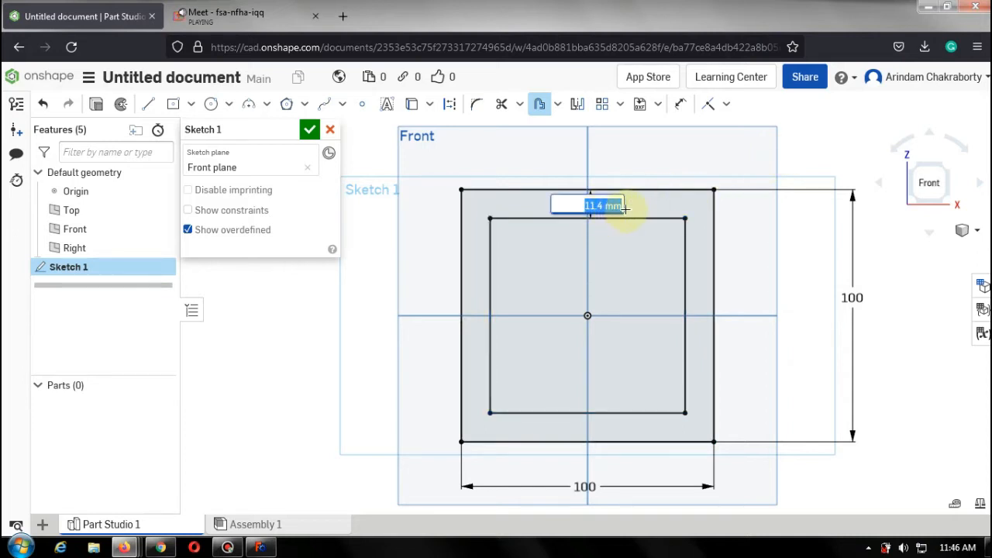
pyautogui.write('10')
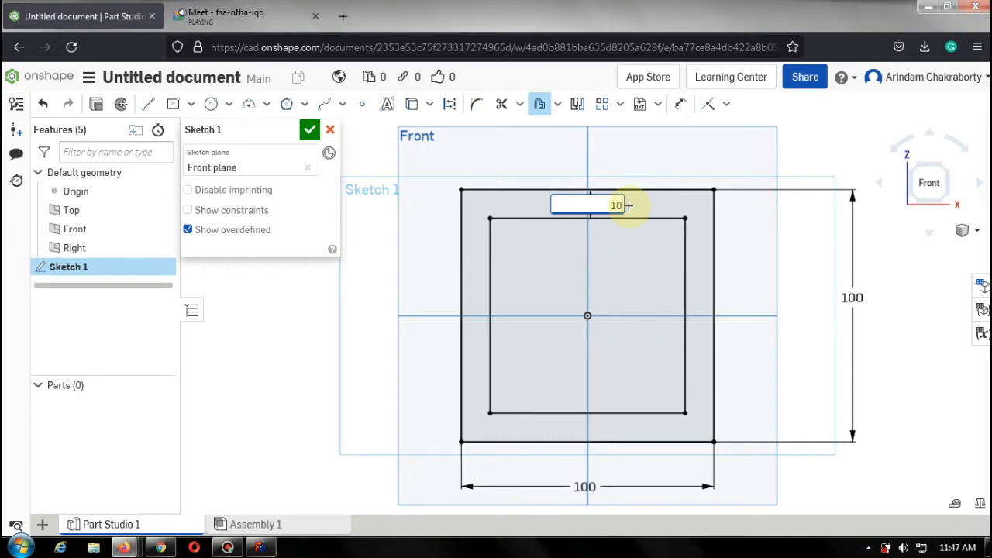
pyautogui.press('Return')
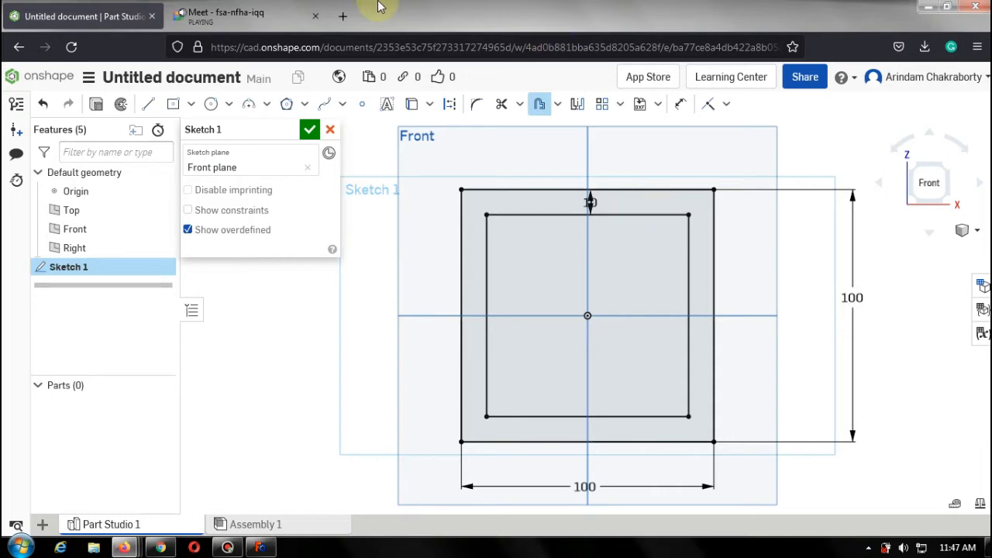
# Switch to the Meet call, admit the participant waiting to join, and return to the Onshape tab.
pyautogui.click(256, 11)
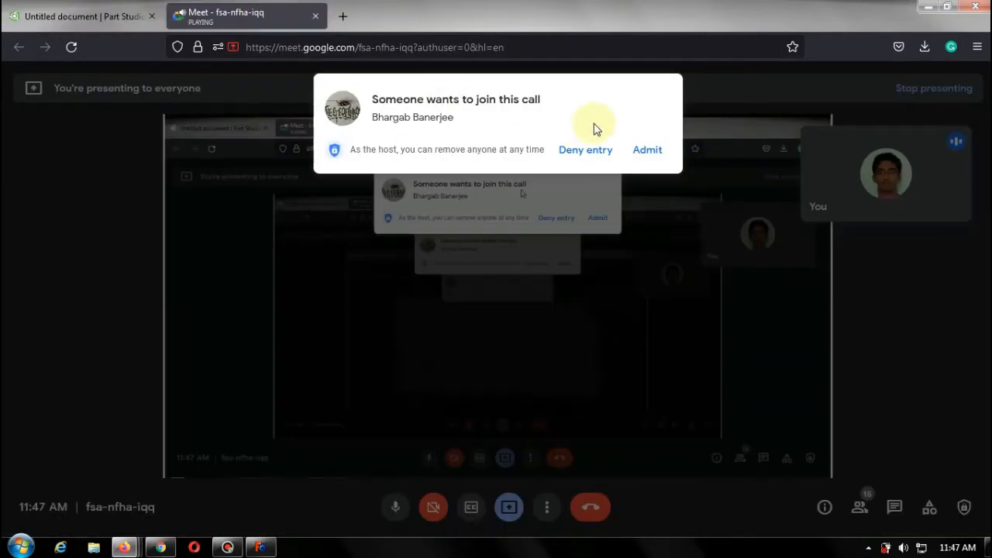
pyautogui.click(646, 159)
pyautogui.click(84, 17)
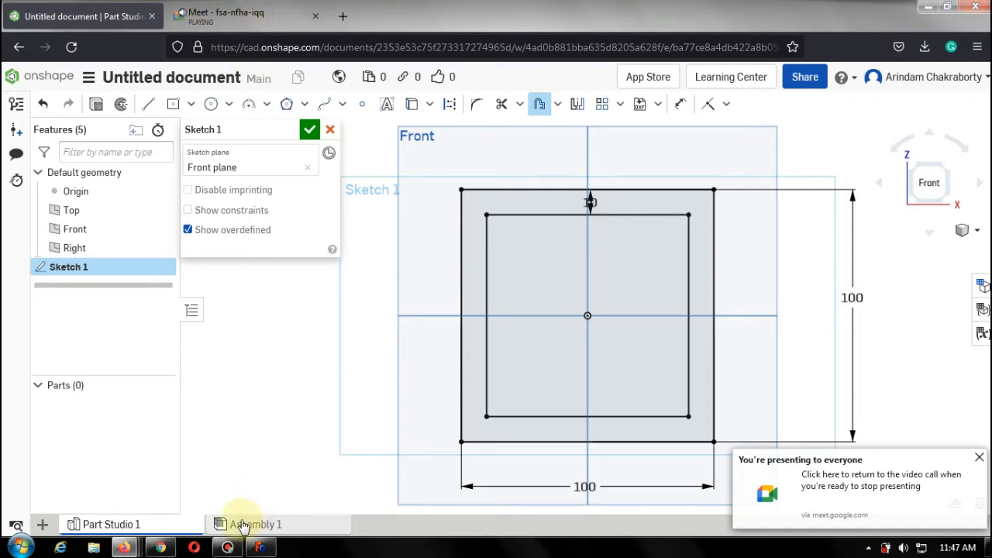
pyautogui.click(232, 547)
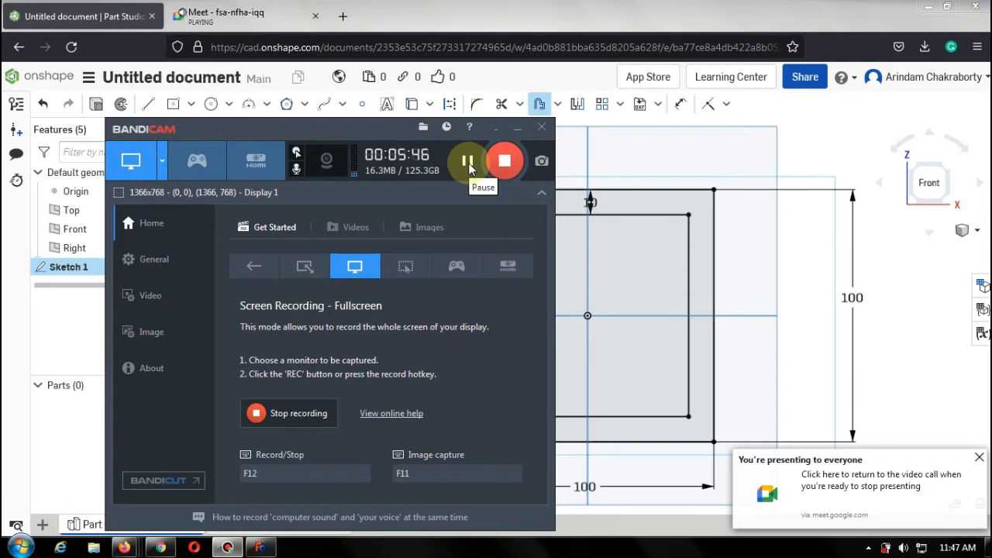
pyautogui.click(469, 169)
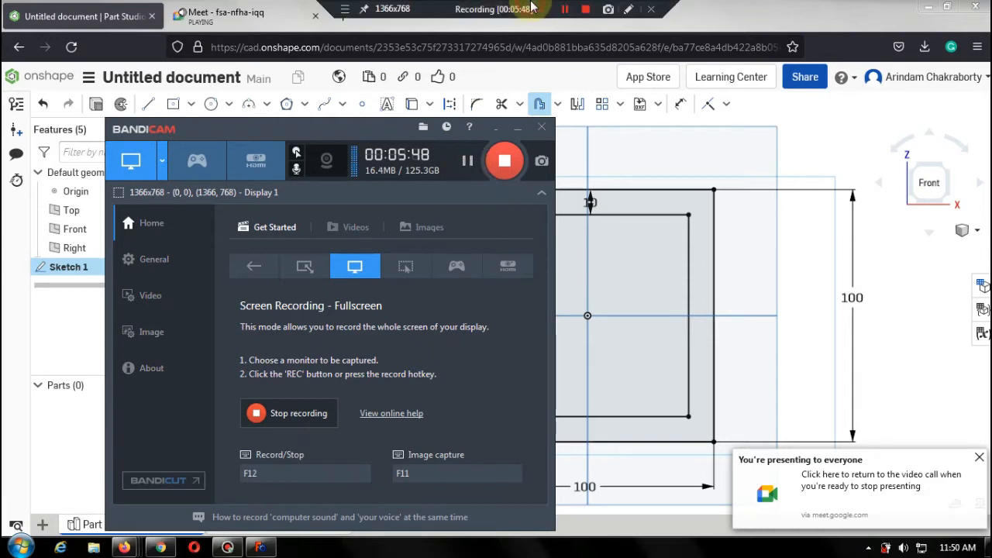
pyautogui.click(720, 19)
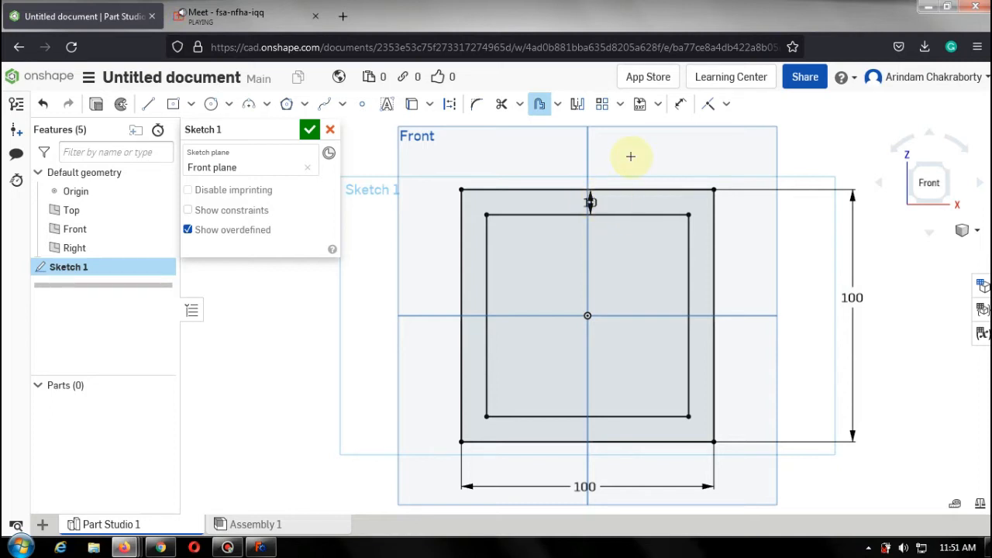
# Set the offset distance between the outer and inner rectangles to 20 mm.
pyautogui.press('Escape')
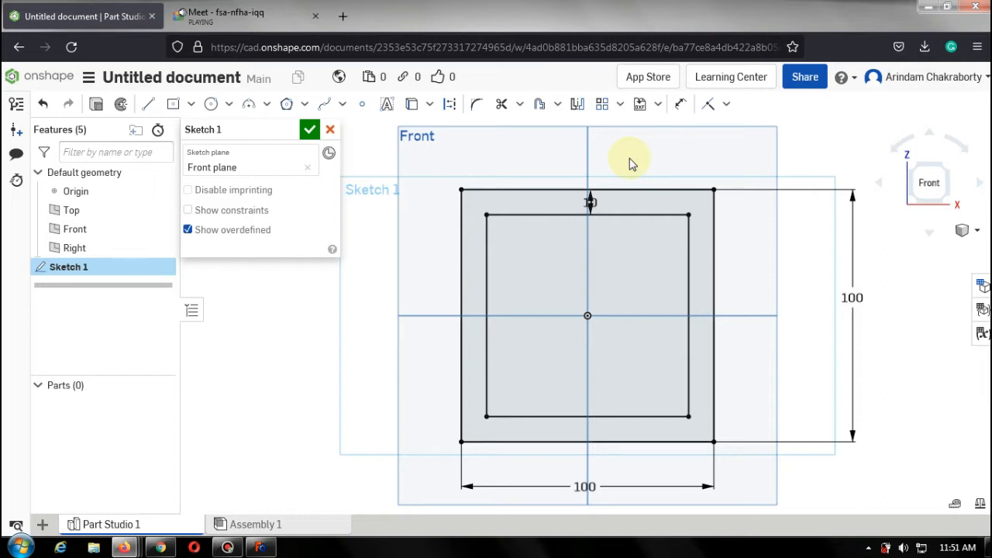
pyautogui.doubleClick(592, 203)
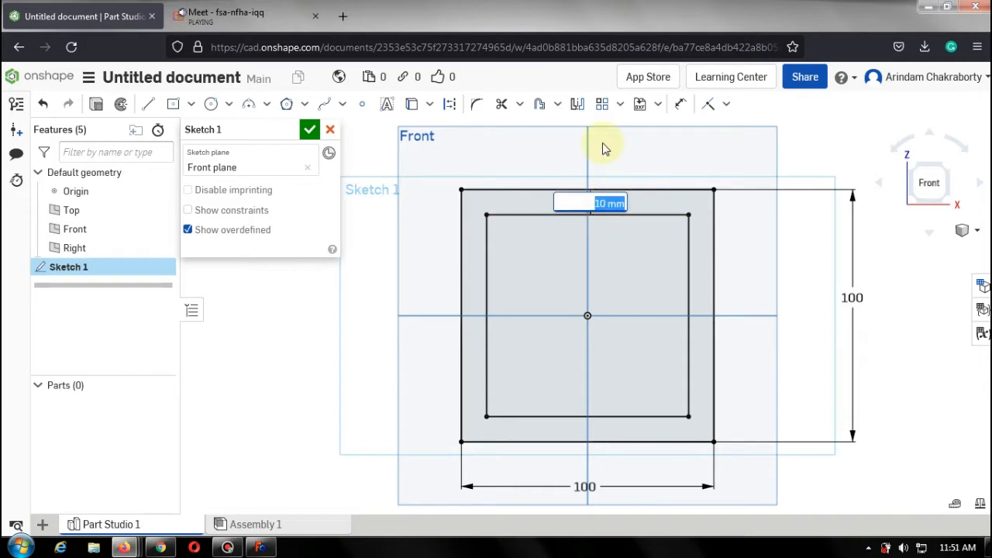
pyautogui.press('BackSpace')
pyautogui.write('10')
pyautogui.press('Return')
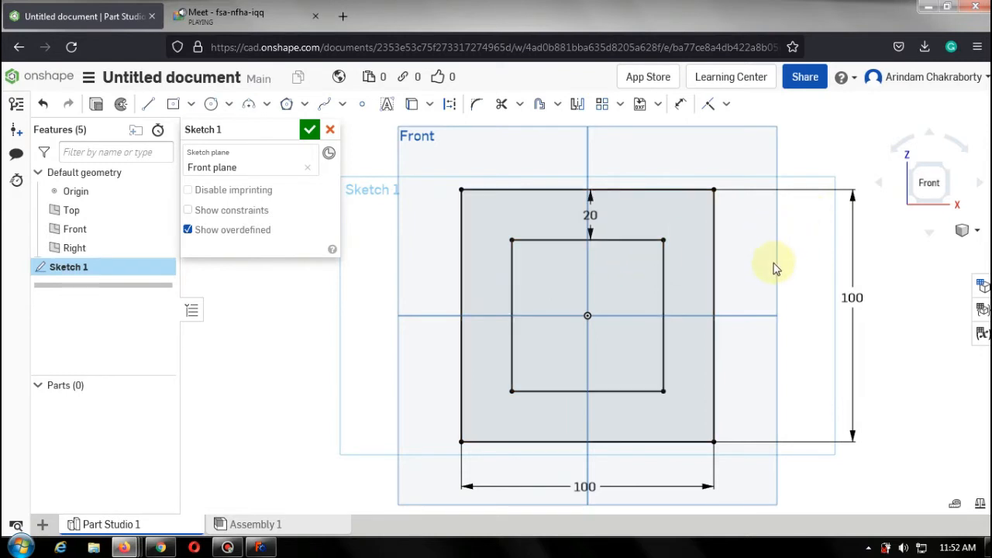
pyautogui.click(211, 104)
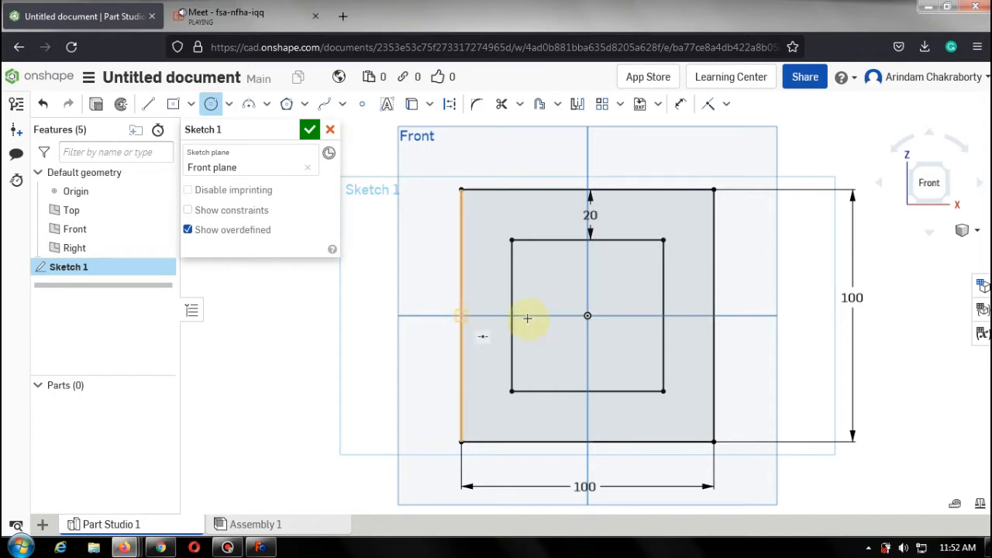
pyautogui.click(460, 316)
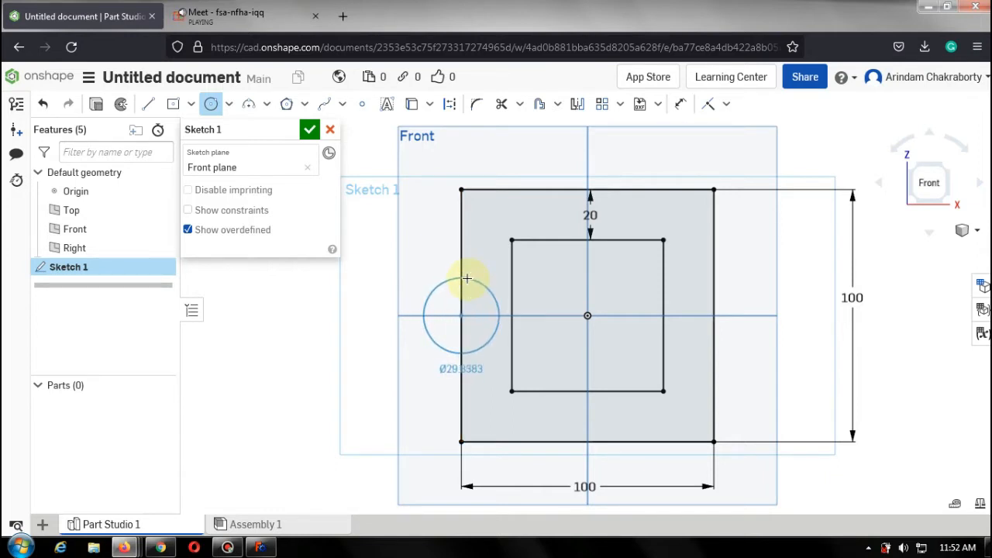
pyautogui.press('Escape')
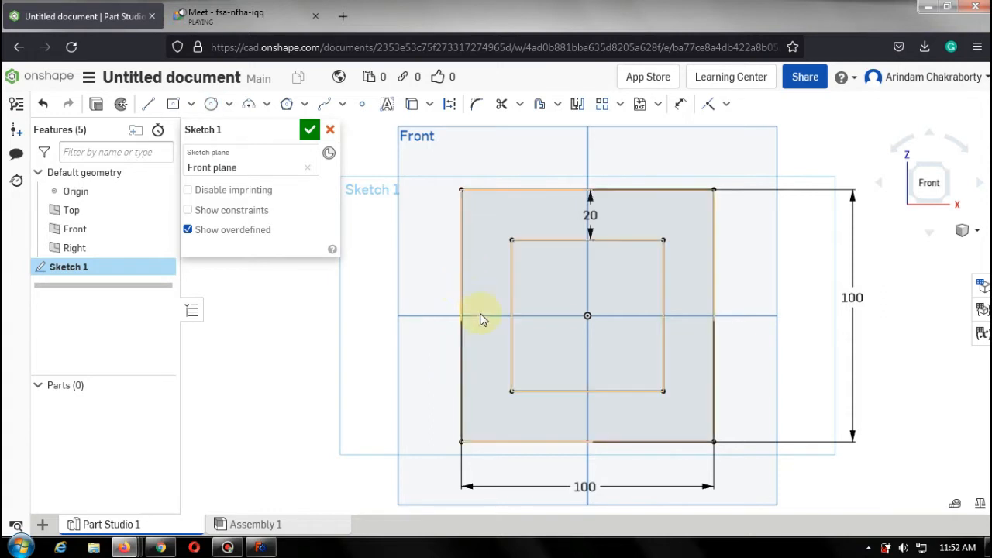
pyautogui.click(211, 104)
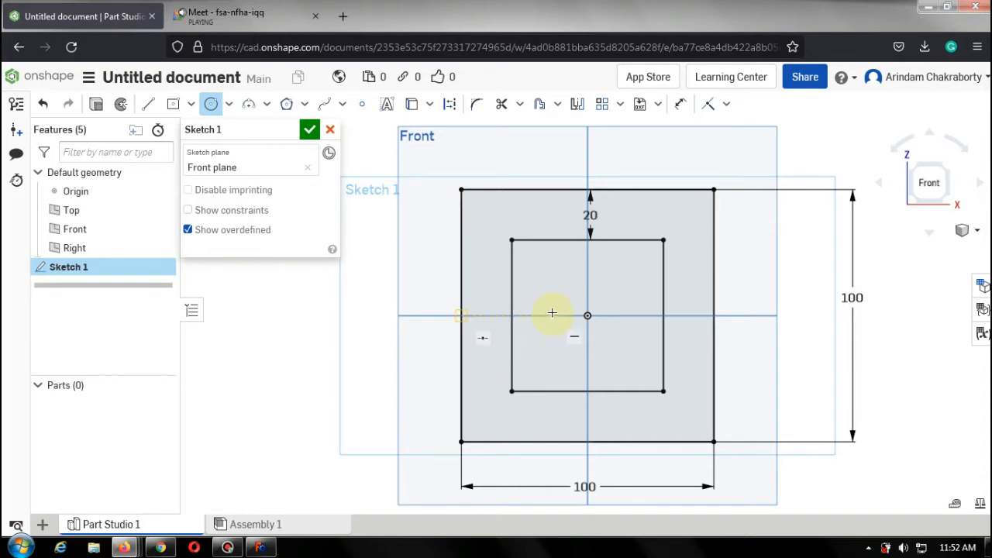
pyautogui.click(485, 316)
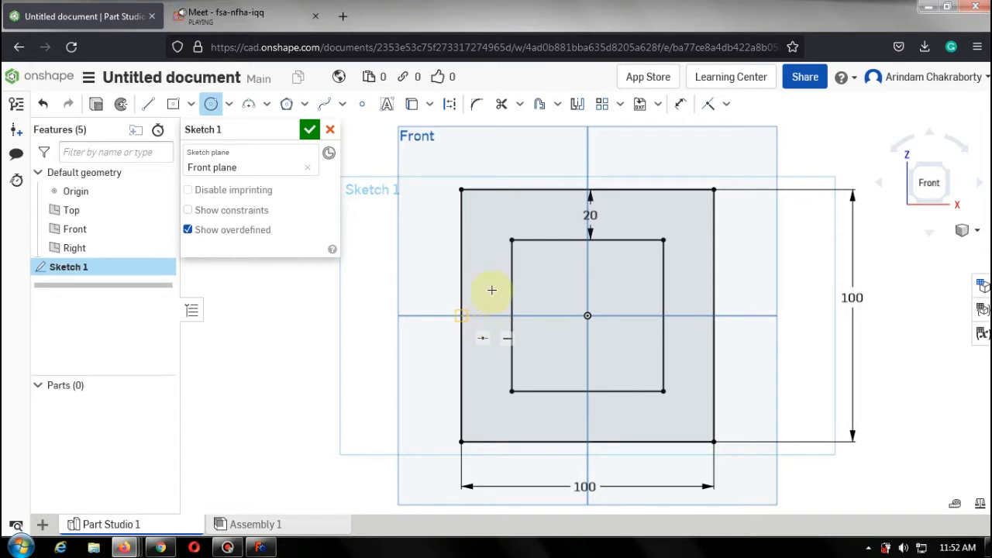
pyautogui.click(483, 315)
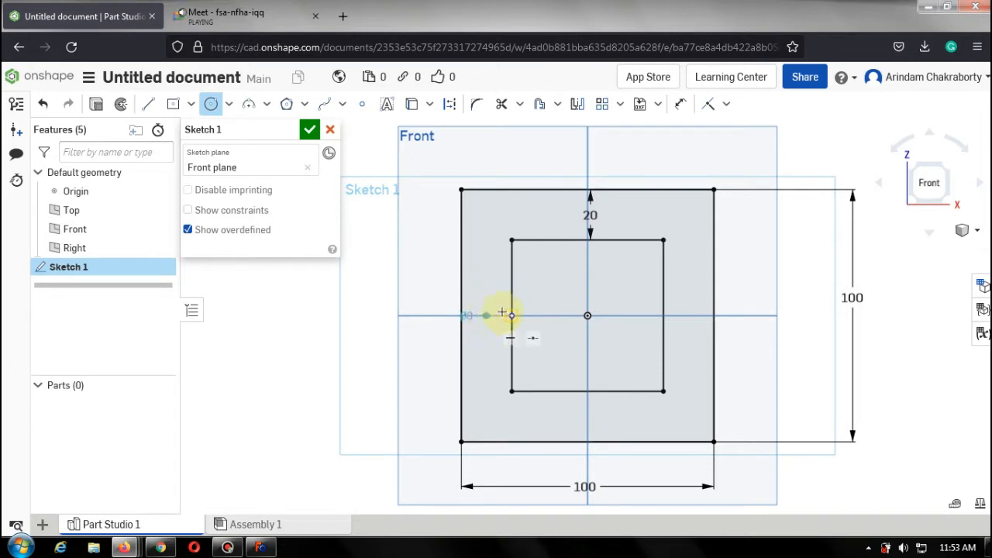
pyautogui.press('Escape')
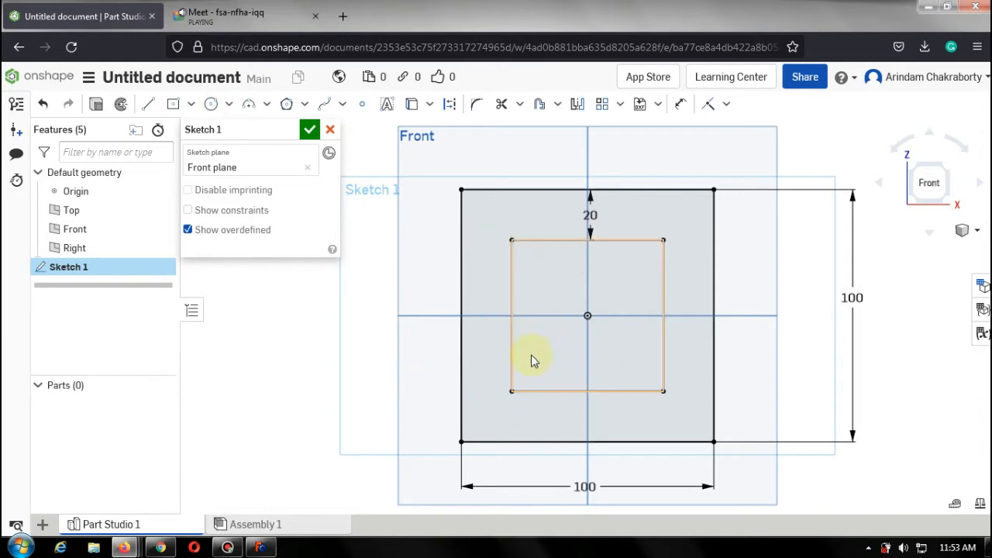
# Draw a circle about 11 mm in diameter on the horizontal axis touching the outer rectangle's left edge.
pyautogui.click(210, 103)
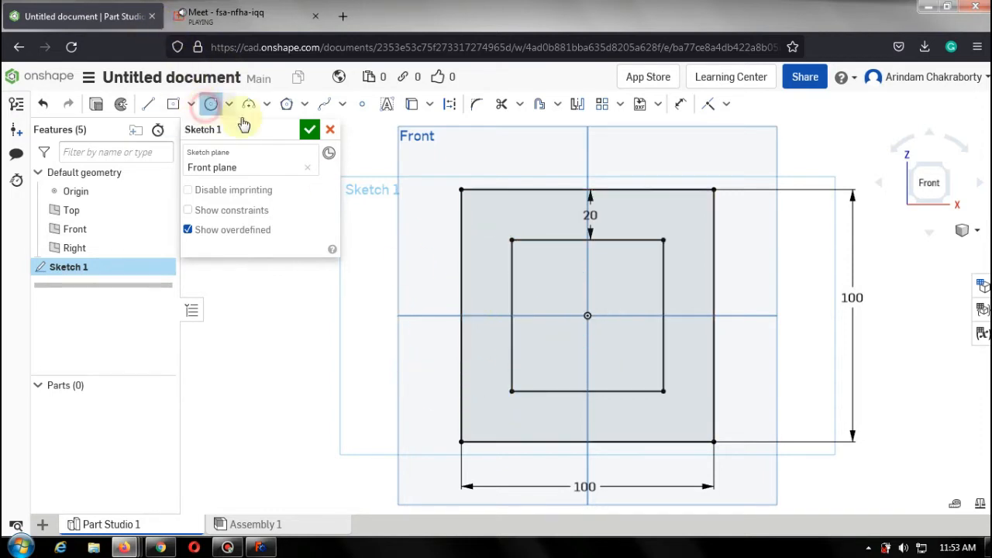
pyautogui.scroll(-2, 473, 334)
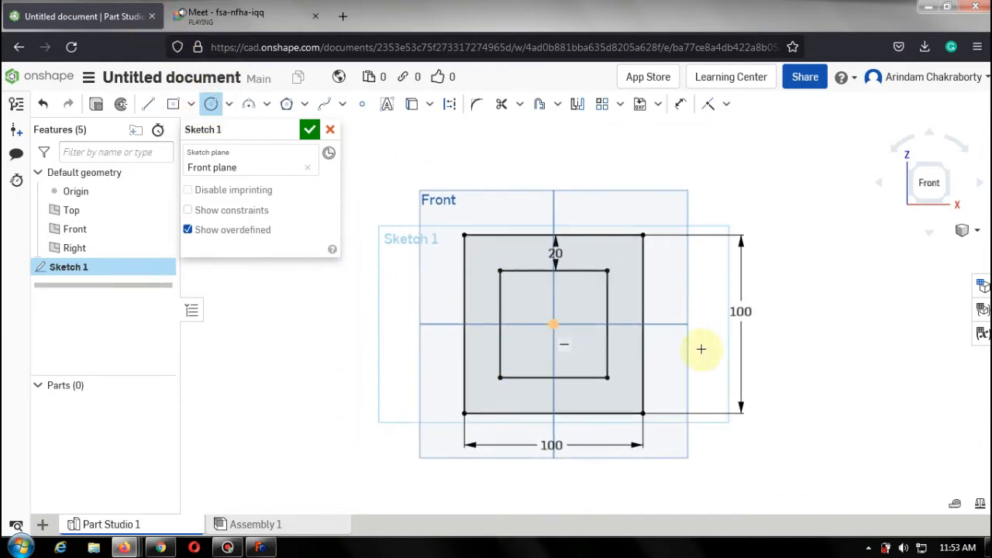
pyautogui.scroll(1, 762, 435)
pyautogui.scroll(-1, 762, 435)
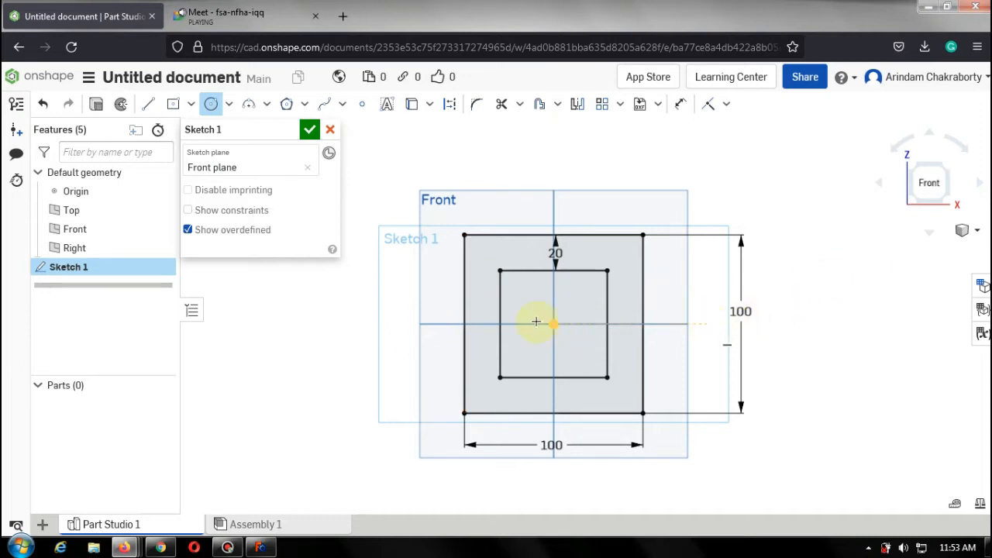
pyautogui.scroll(10, 466, 326)
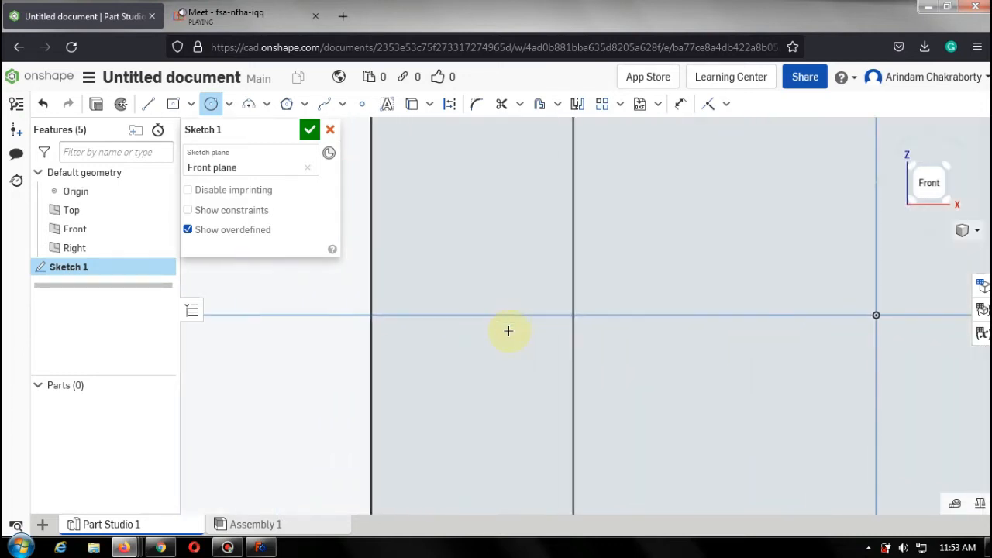
pyautogui.click(433, 314)
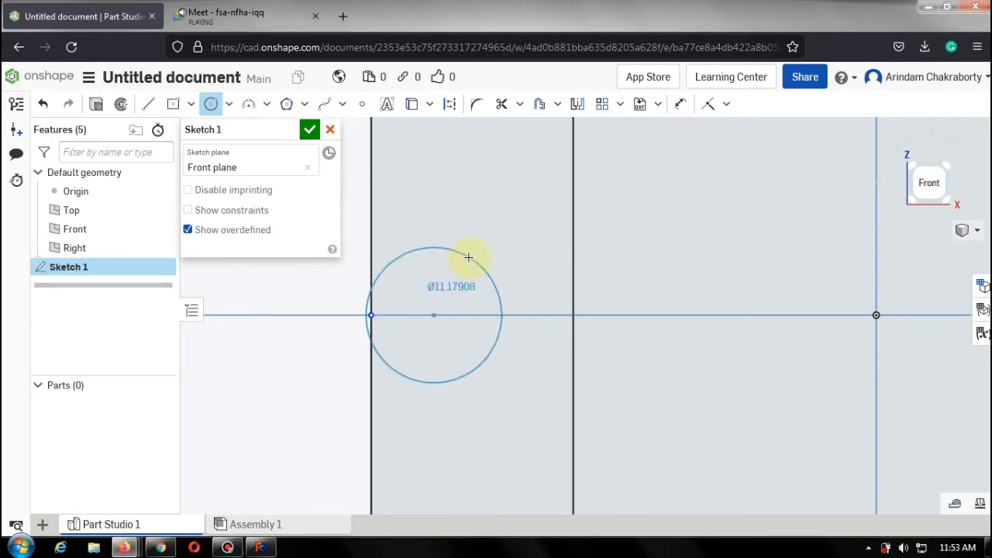
pyautogui.click(468, 258)
# Dimension the circle's center 10 mm from the inner rectangle's left edge.
pyautogui.click(680, 105)
pyautogui.click(434, 316)
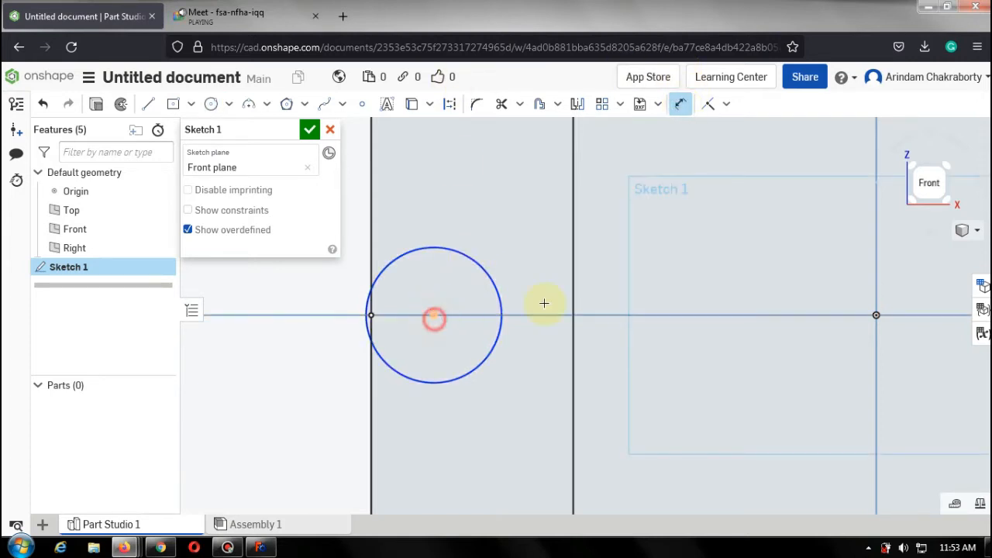
pyautogui.click(573, 295)
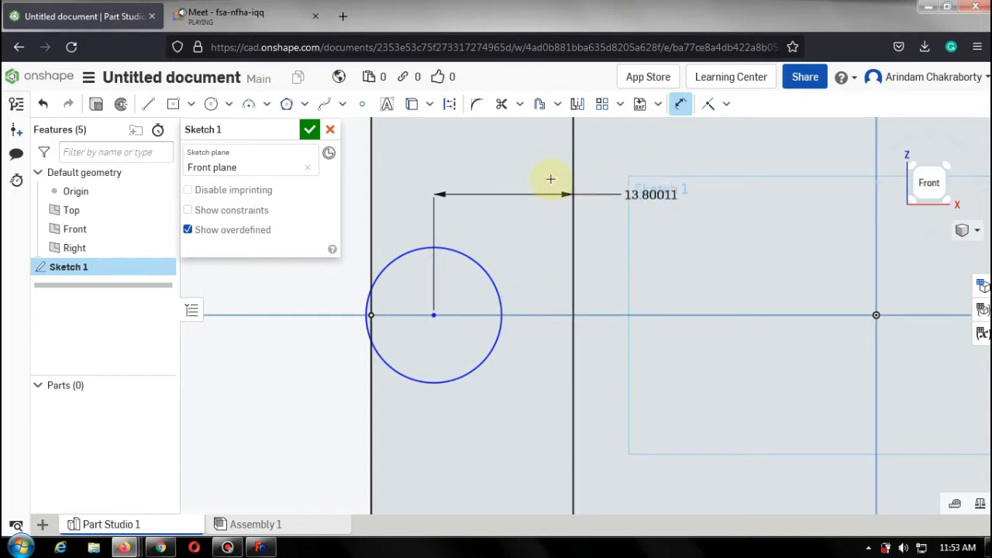
pyautogui.click(527, 168)
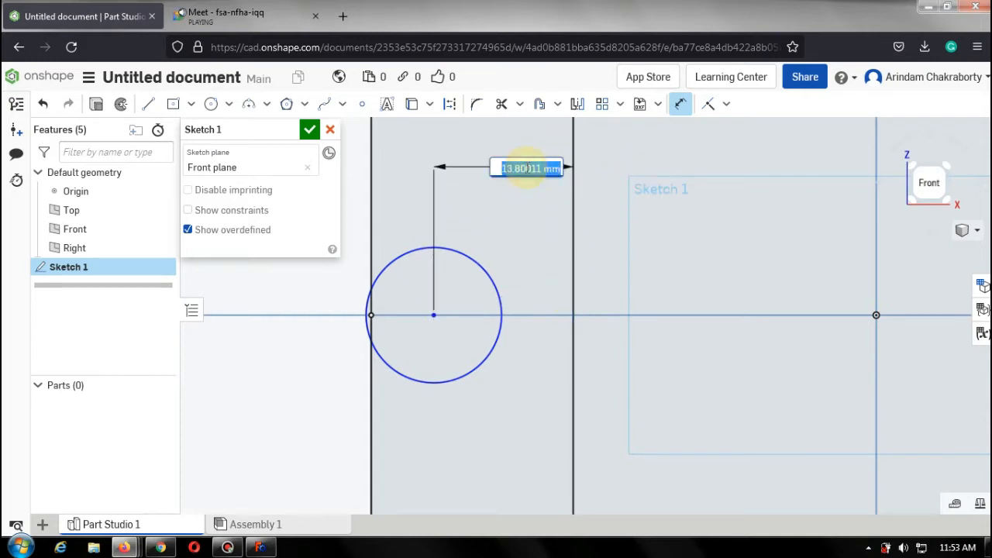
pyautogui.write('10')
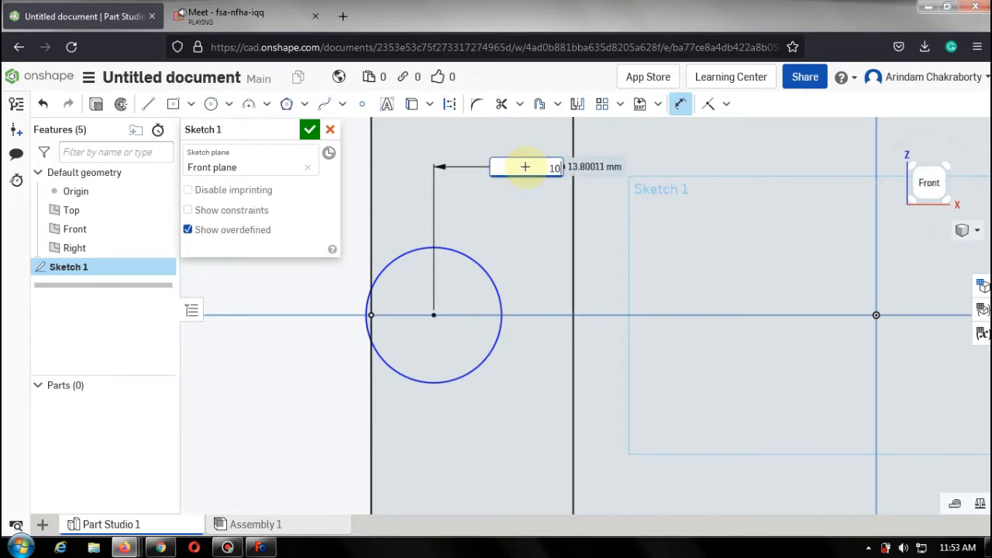
pyautogui.press('Return')
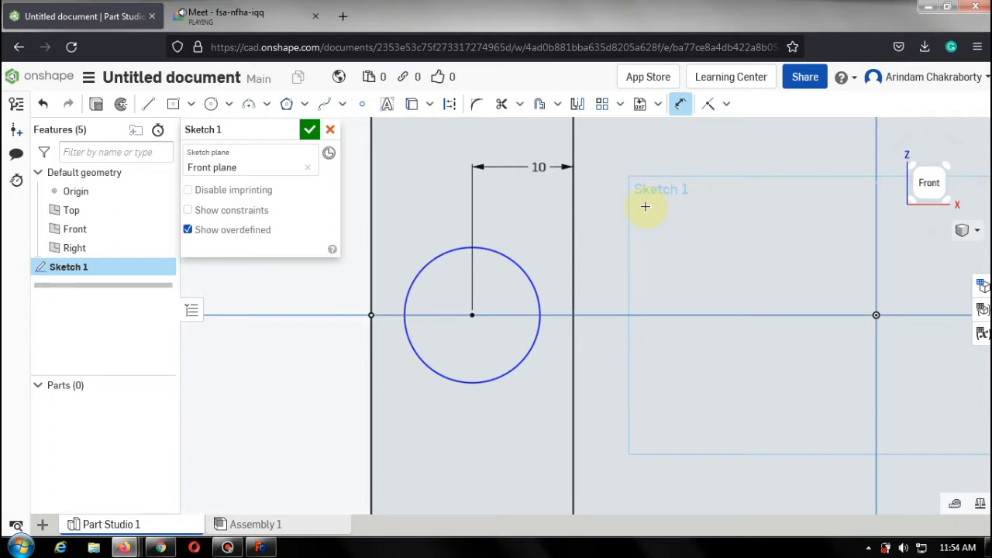
# Undo the dimension and the circle.
pyautogui.press('Escape')
pyautogui.hotkey('ctrl', 'z')
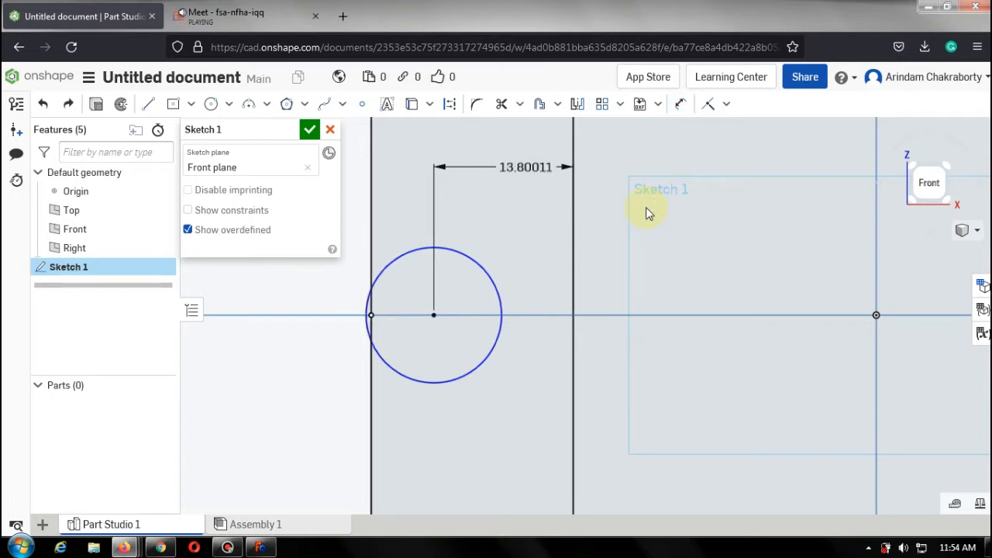
pyautogui.hotkey('ctrl', 'z')
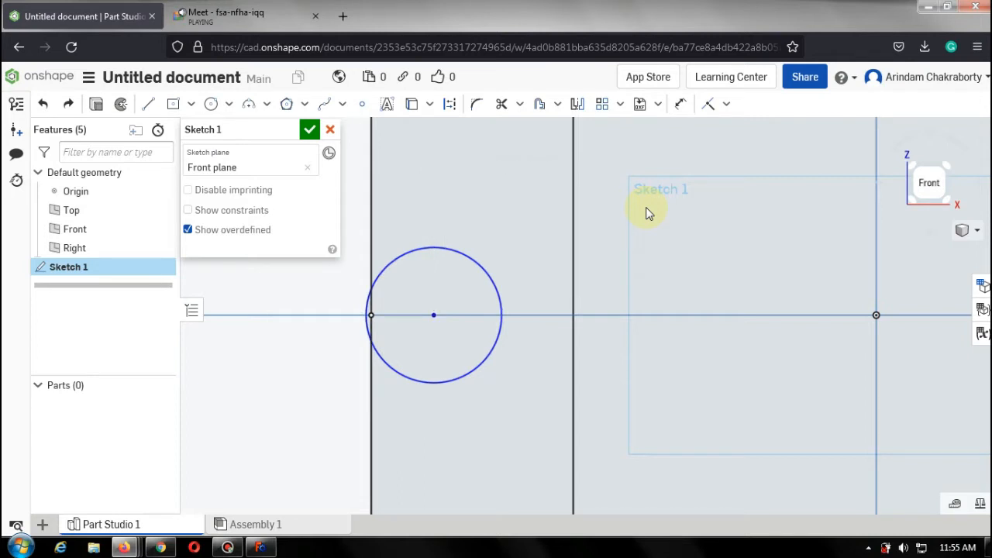
pyautogui.hotkey('ctrl', 'z')
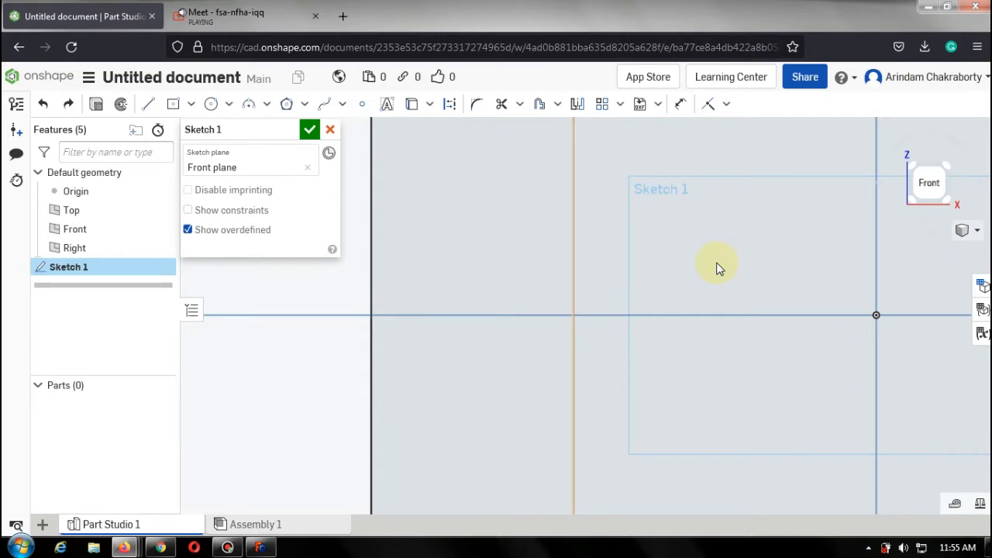
# Switch to the Meet call, admit the person asking to join, and go back to the Onshape tab.
pyautogui.scroll(-4, 680, 272)
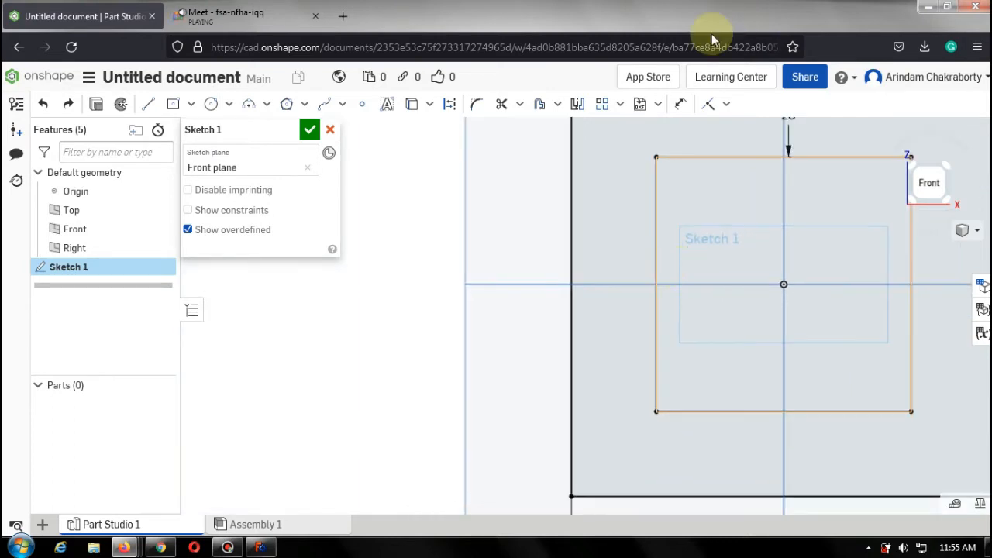
pyautogui.click(211, 104)
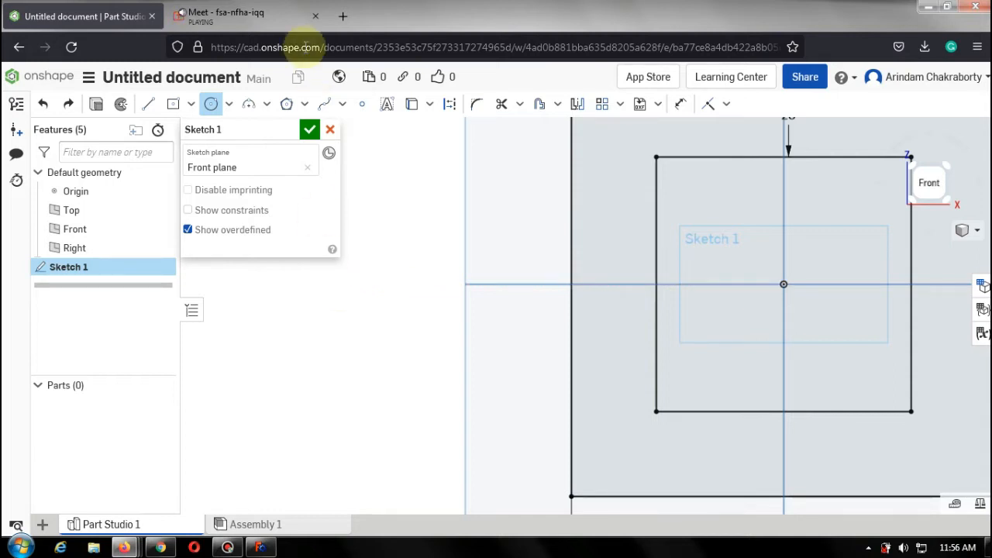
pyautogui.click(242, 16)
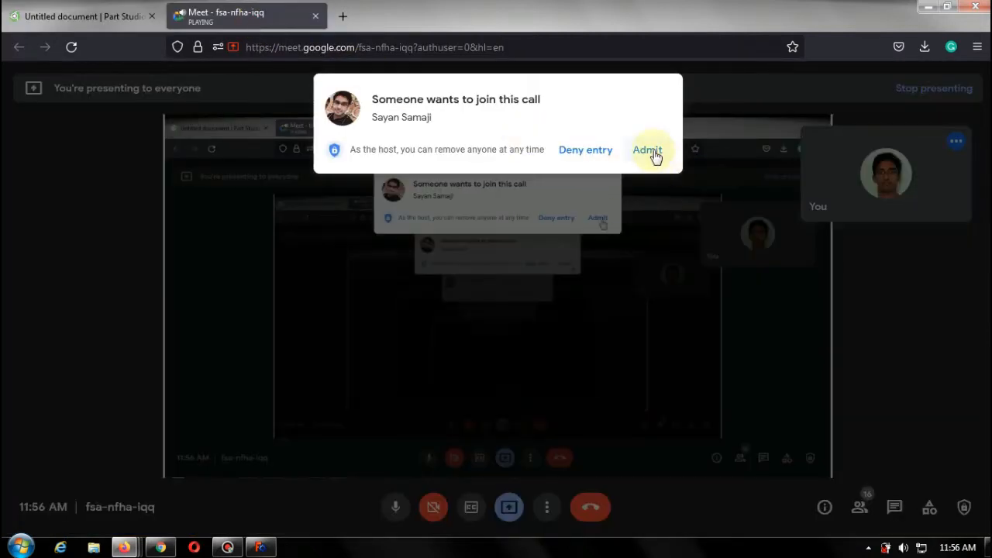
pyautogui.click(650, 149)
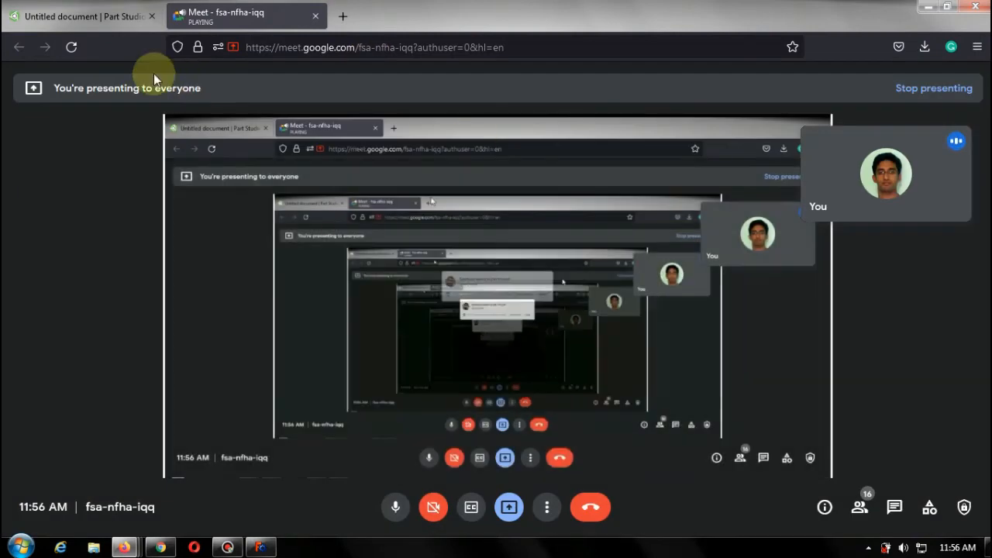
pyautogui.click(91, 17)
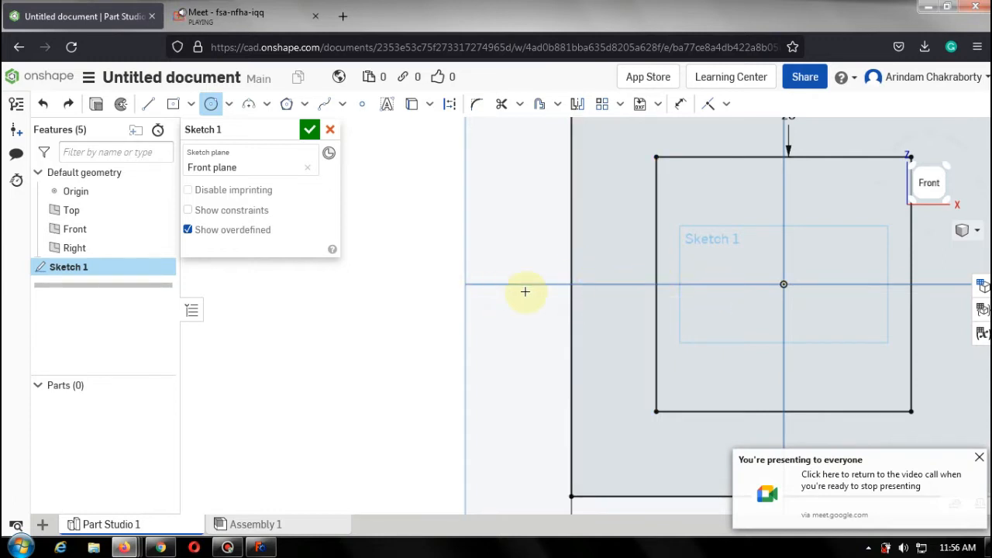
pyautogui.click(212, 109)
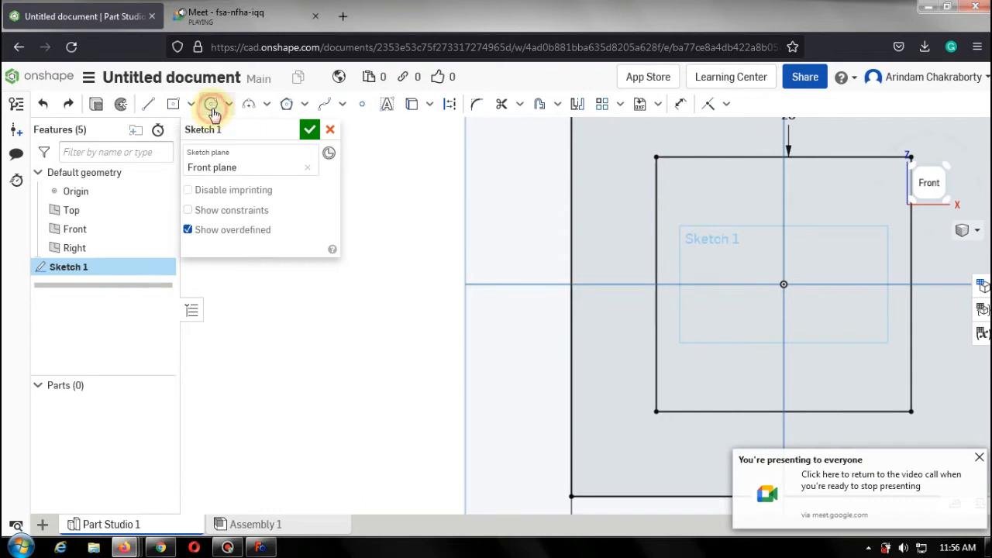
pyautogui.click(211, 106)
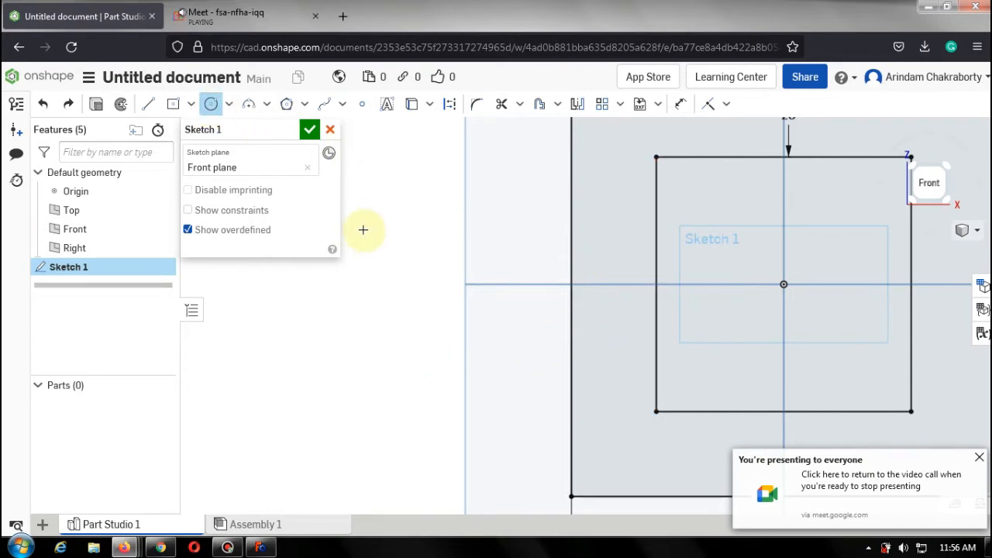
pyautogui.scroll(3, 764, 310)
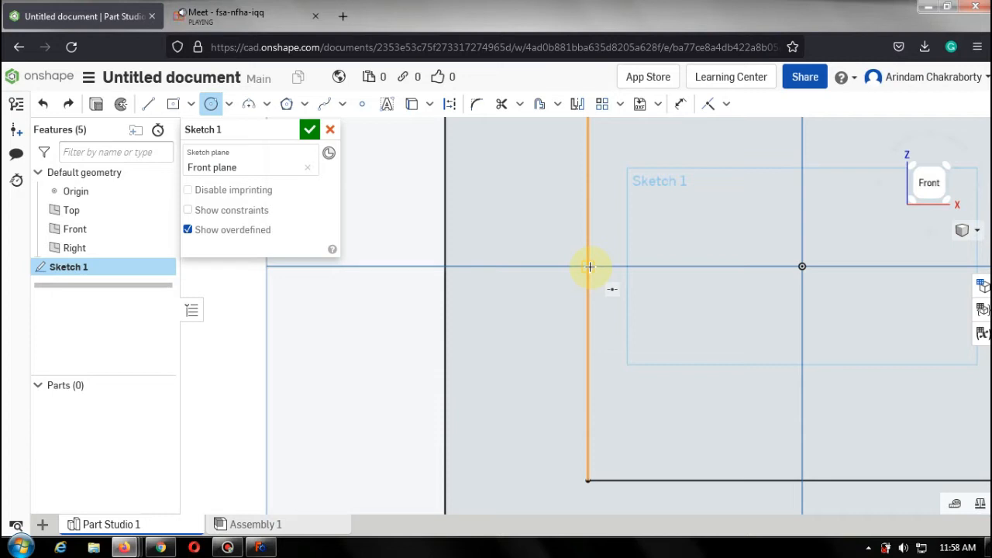
pyautogui.scroll(-3, 590, 266)
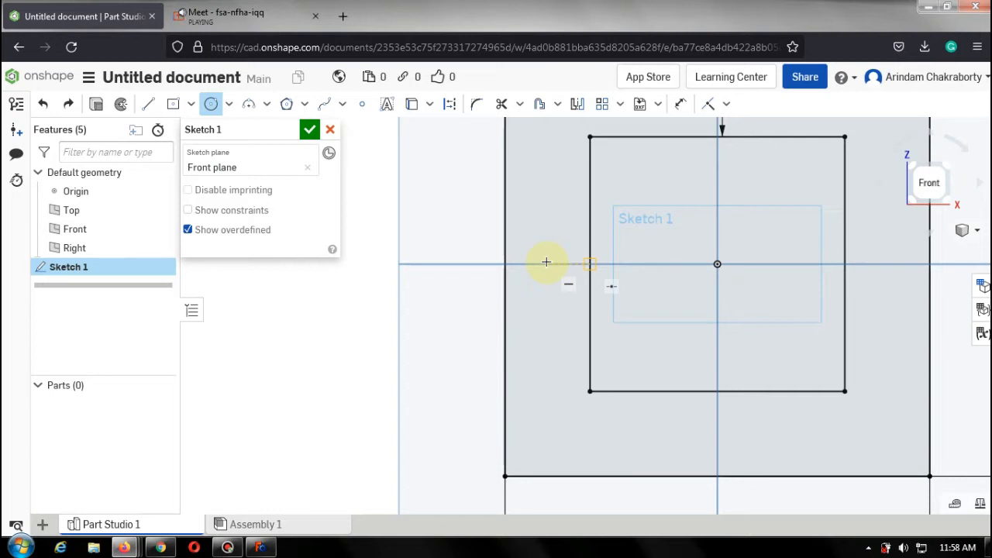
pyautogui.press('Escape')
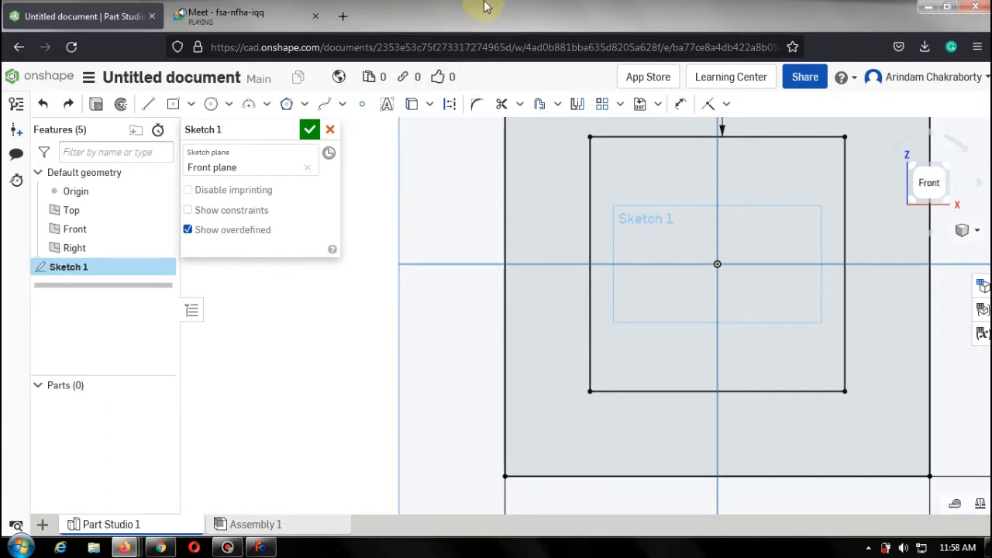
pyautogui.click(210, 104)
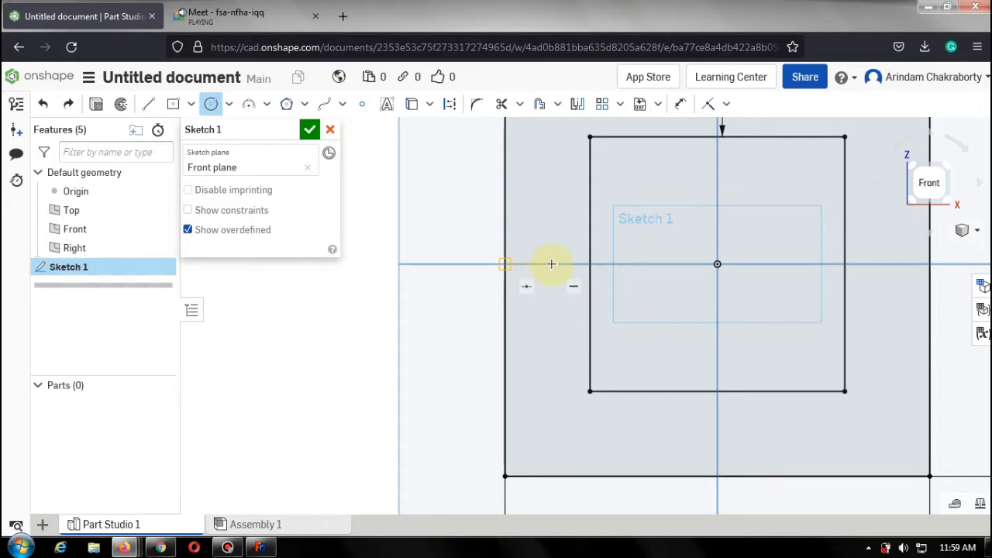
# Draw a helper line on the horizontal axis between the outer and inner rectangles' left edges, and delete it.
pyautogui.click(148, 103)
pyautogui.click(505, 265)
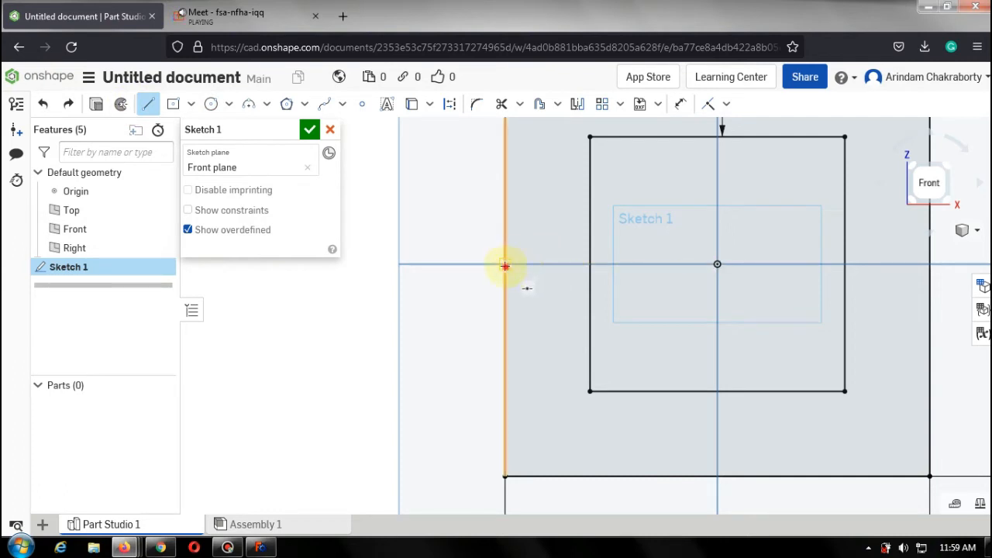
pyautogui.click(591, 264)
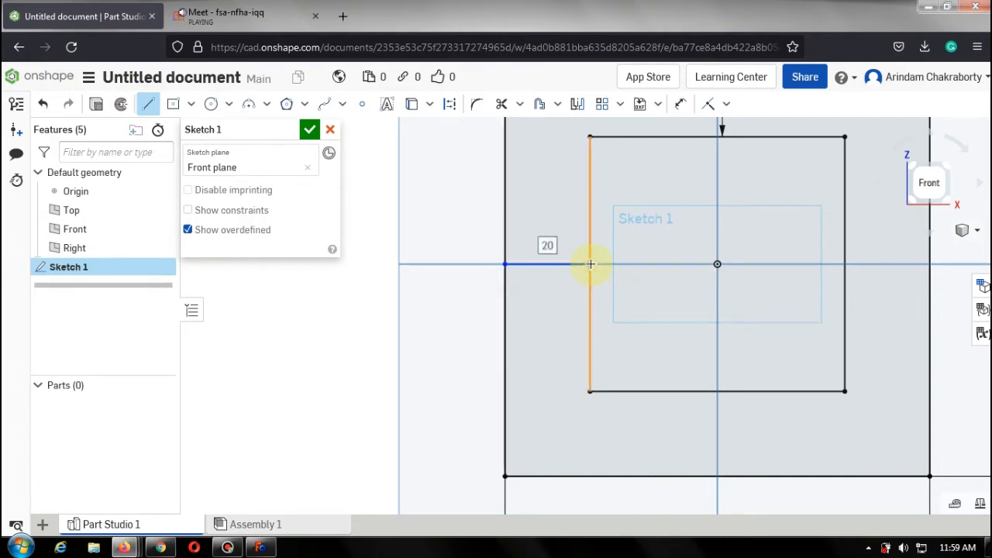
pyautogui.press('Escape')
pyautogui.click(222, 107)
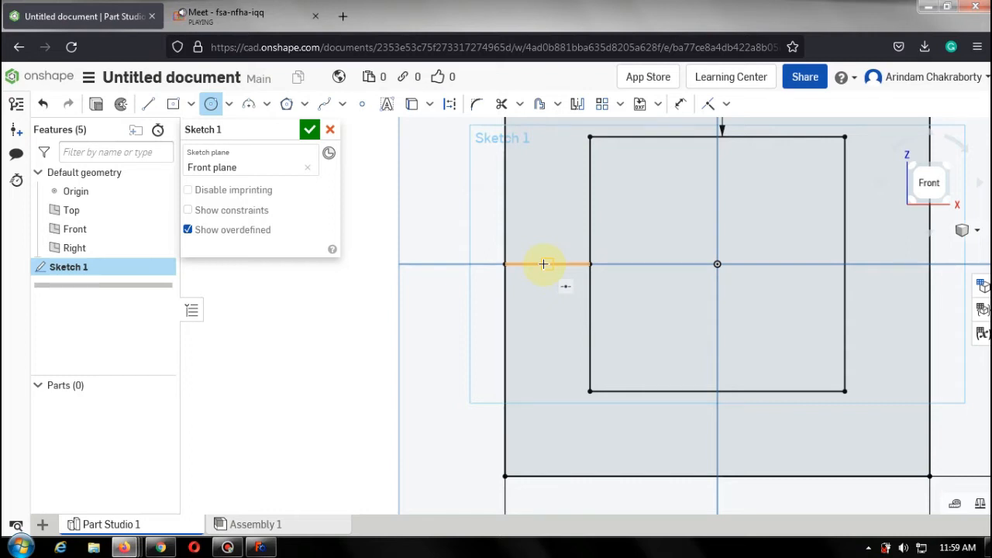
pyautogui.press('Escape')
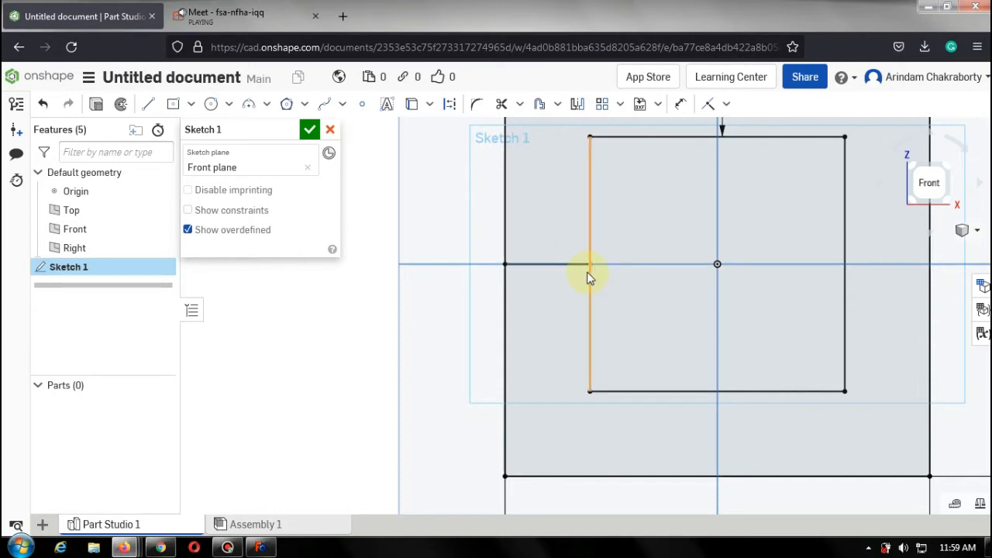
pyautogui.click(571, 266)
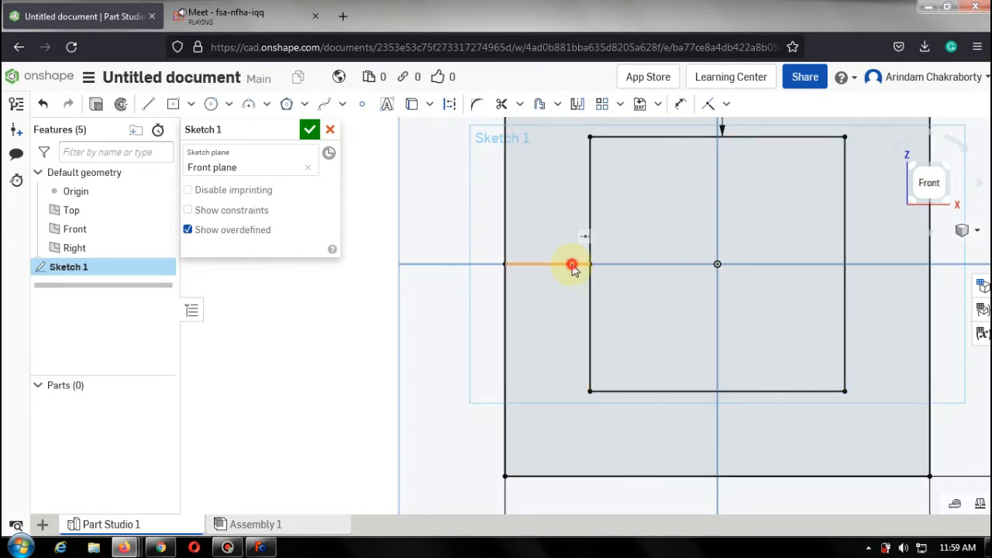
pyautogui.click(573, 265)
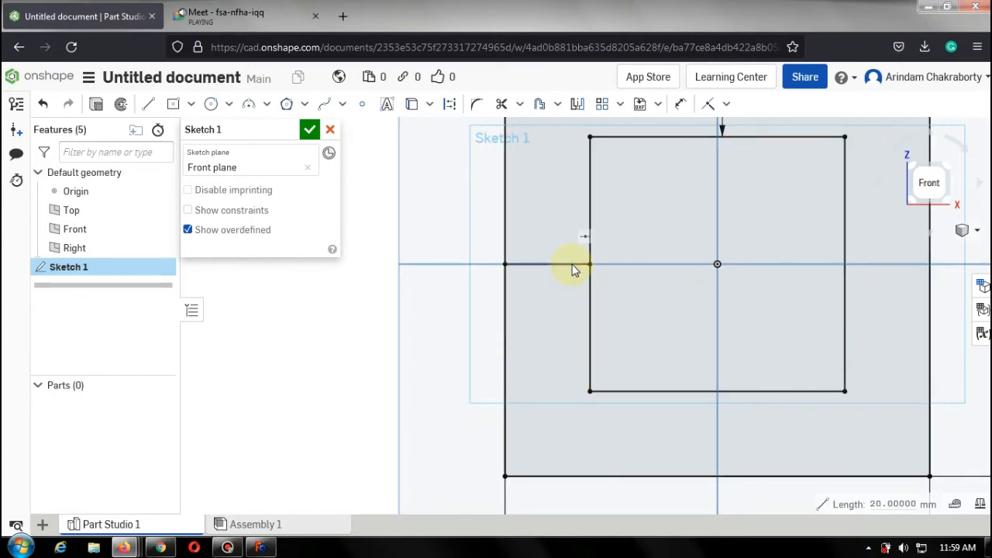
pyautogui.press('Delete')
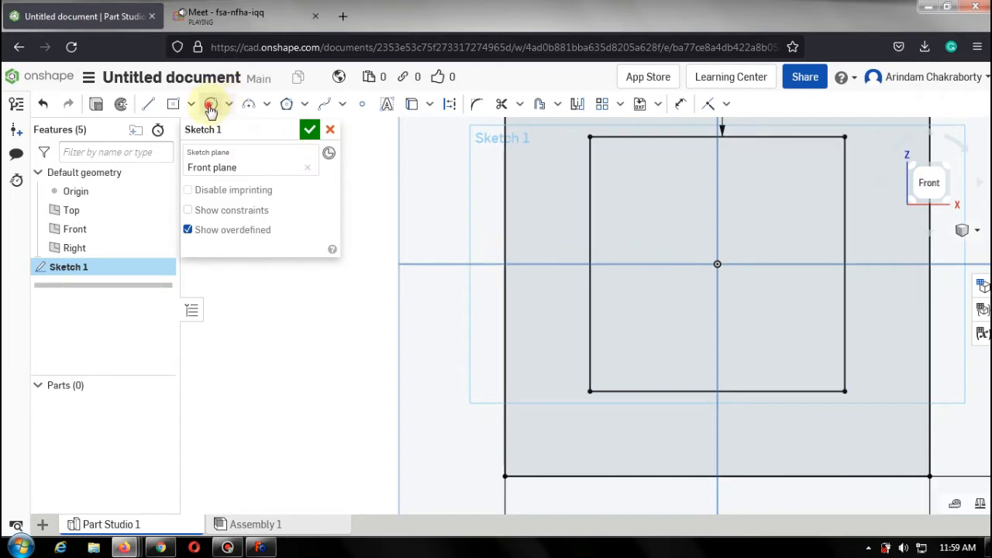
# Draw a circle about 33 mm in diameter centred on the horizontal axis midway between the two rectangles' left edges.
pyautogui.click(210, 106)
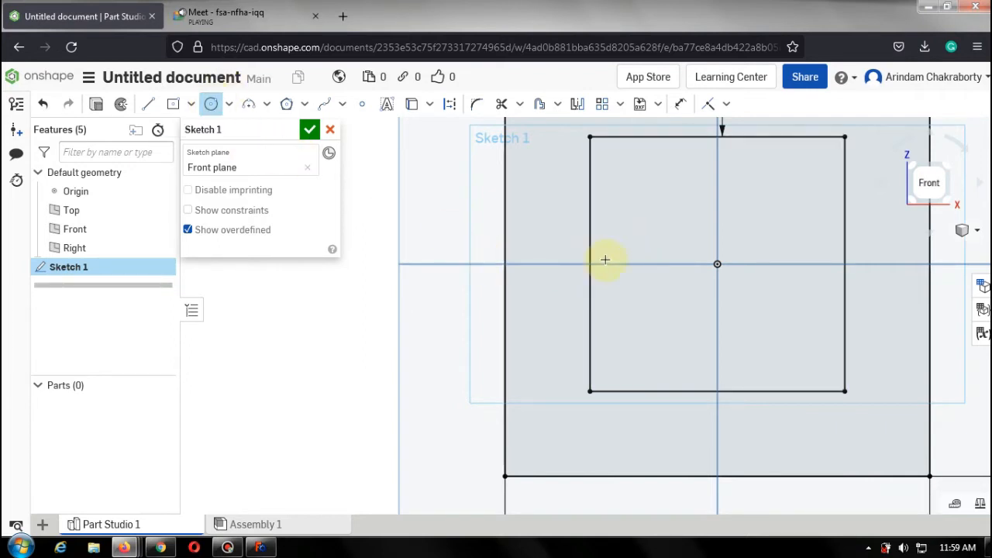
pyautogui.click(547, 264)
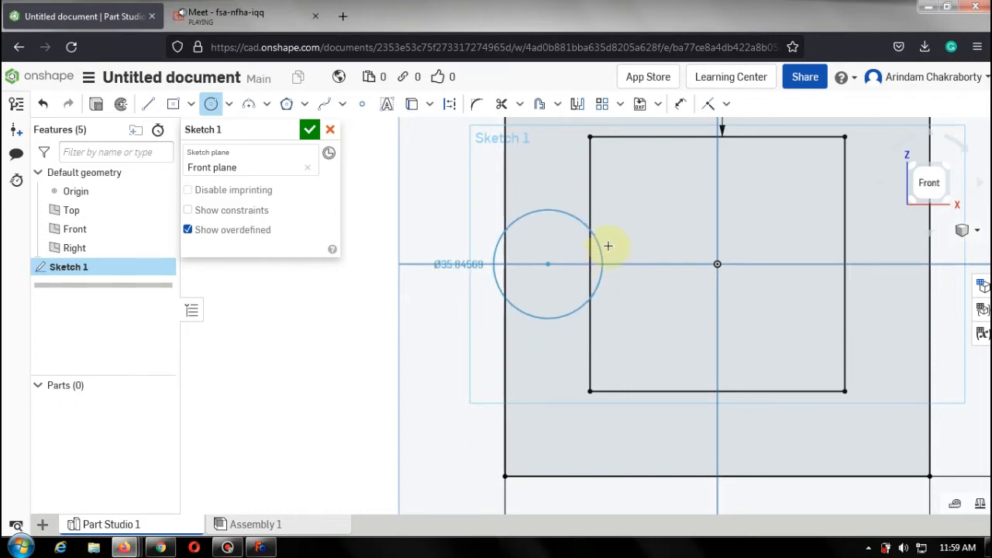
pyautogui.click(612, 235)
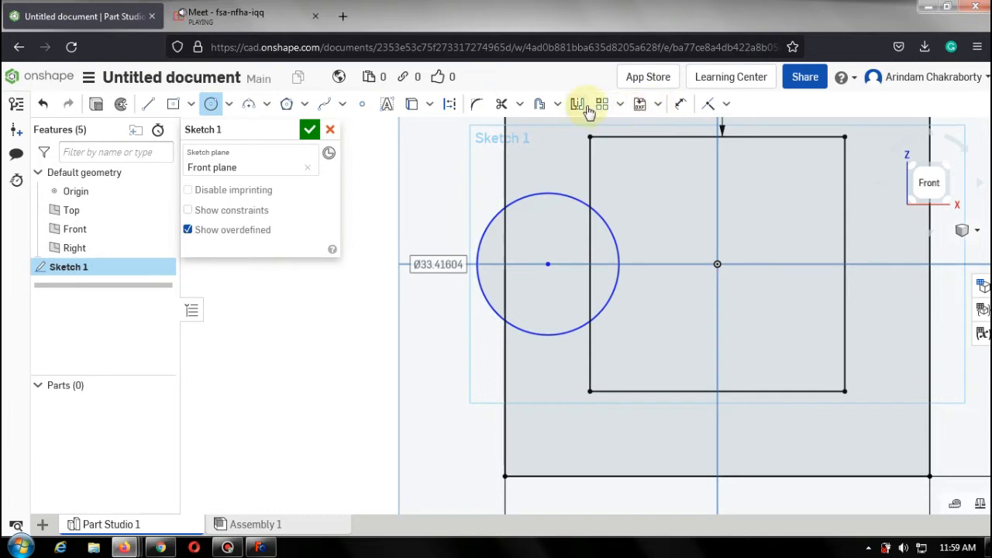
# Dimension the circle's center 10 mm from the inner rectangle's left edge.
pyautogui.click(680, 103)
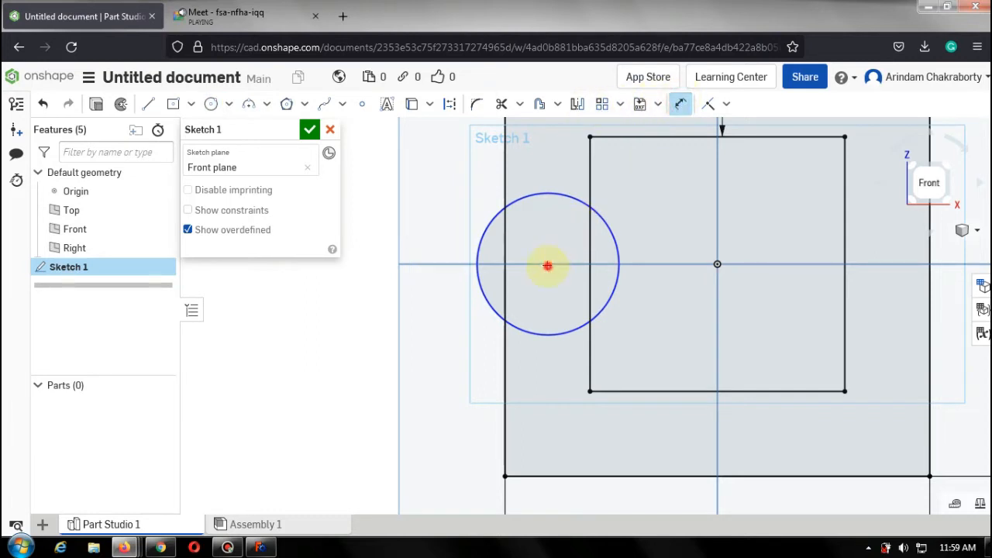
pyautogui.click(590, 260)
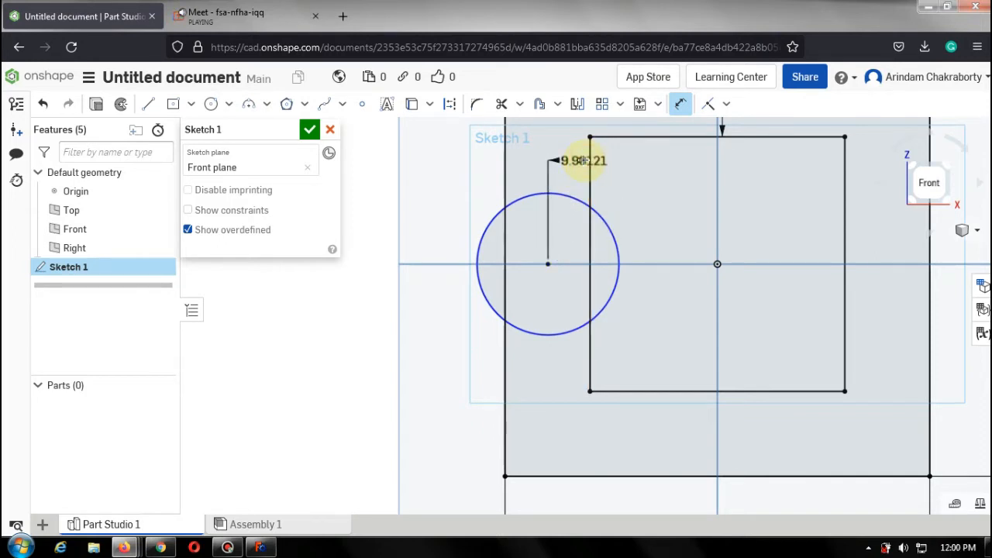
pyautogui.click(583, 160)
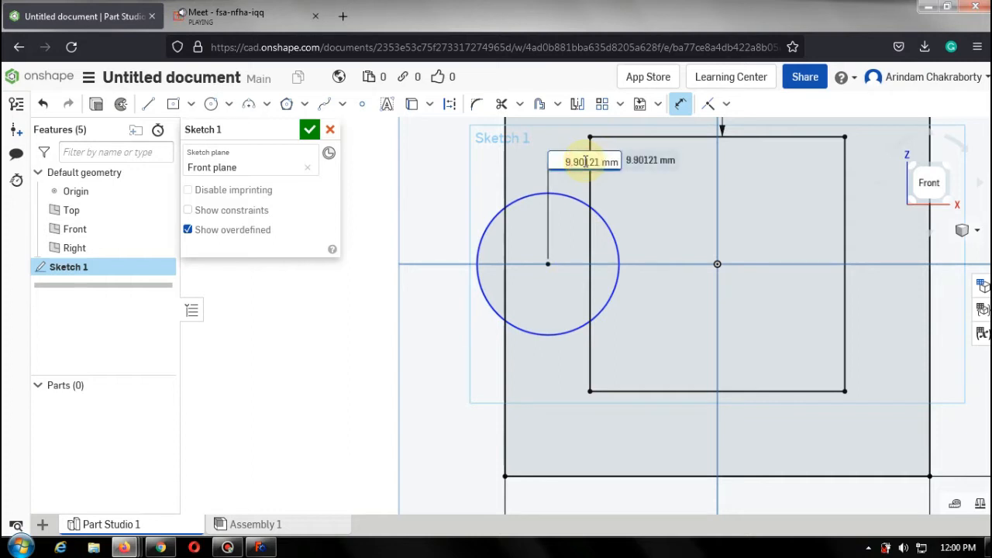
pyautogui.write('10')
pyautogui.press('Return')
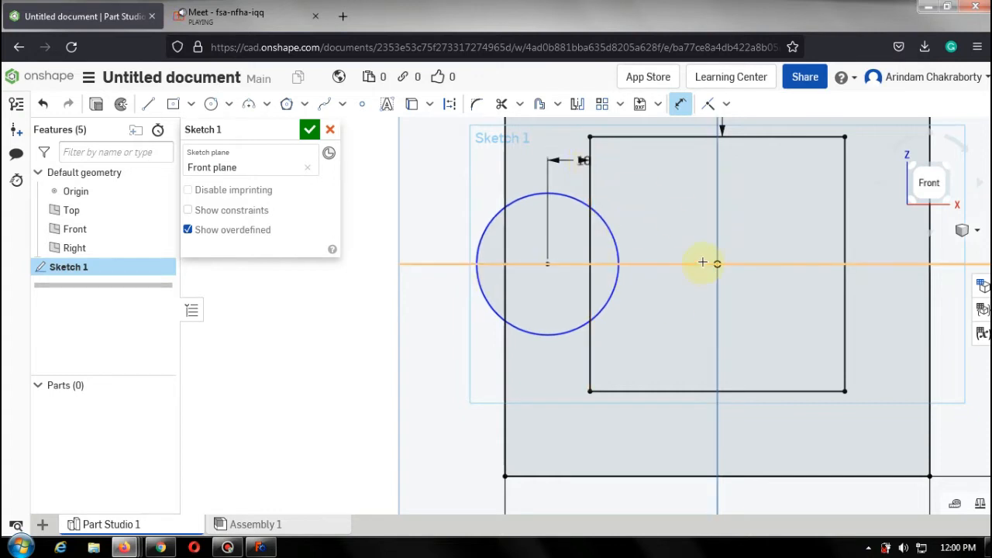
pyautogui.scroll(1, 702, 262)
pyautogui.scroll(1, 699, 264)
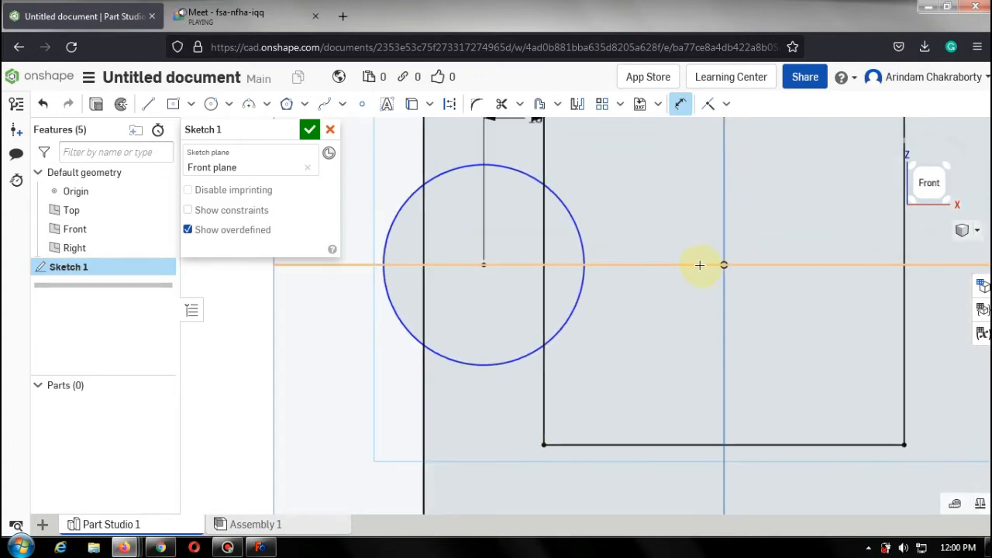
pyautogui.scroll(-5, 702, 264)
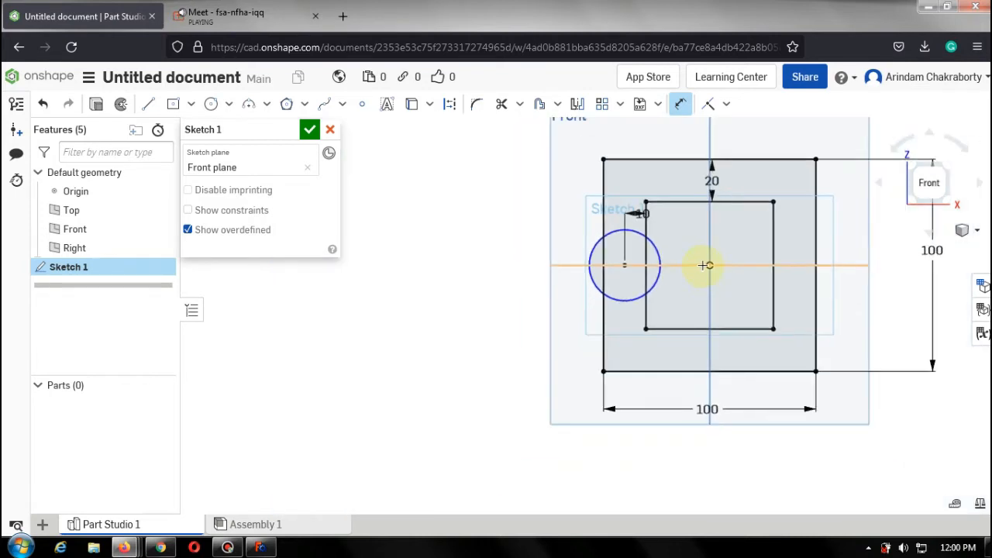
# Offset the circle inward with the Offset tool and set the offset distance to 8 mm.
pyautogui.scroll(3, 752, 254)
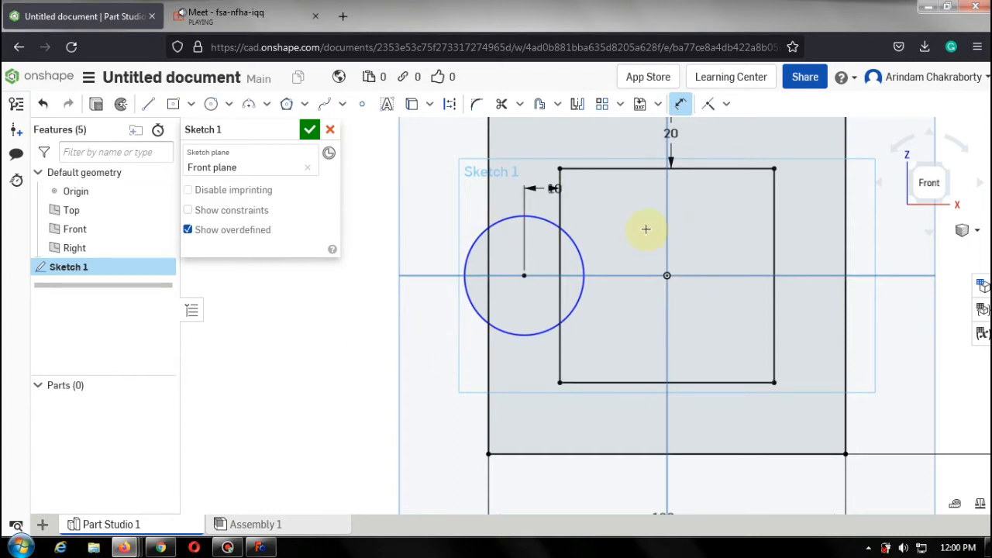
pyautogui.click(542, 109)
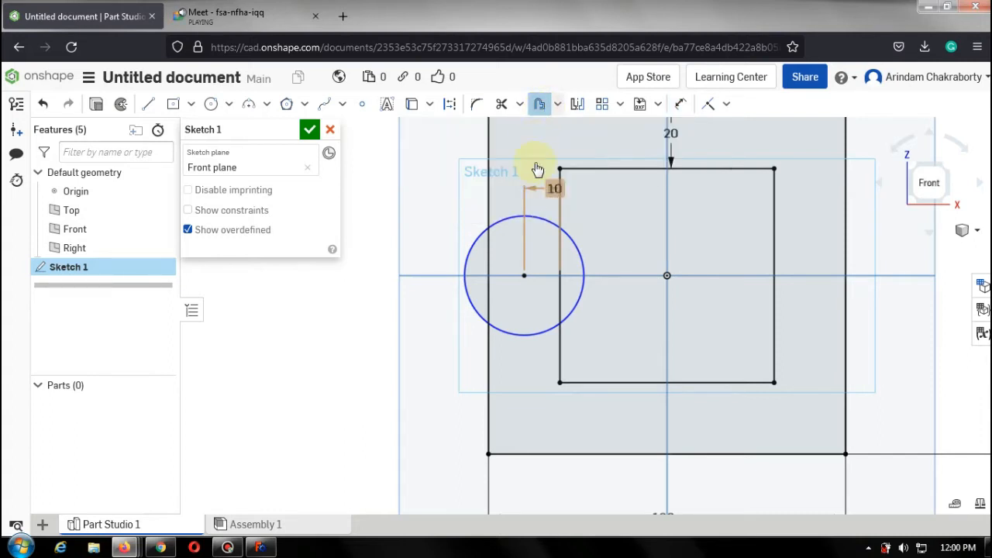
pyautogui.click(578, 254)
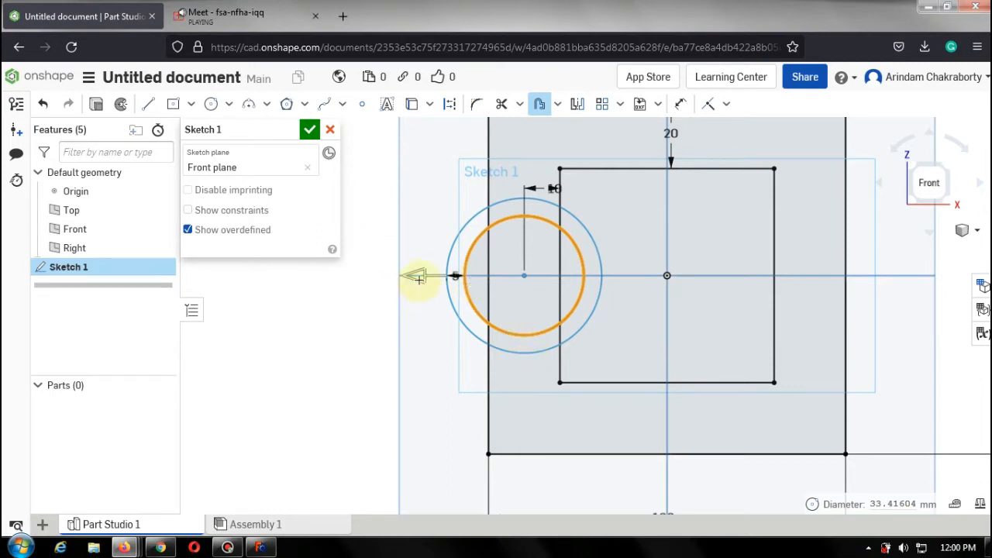
pyautogui.moveTo(419, 279); pyautogui.dragTo(471, 285)
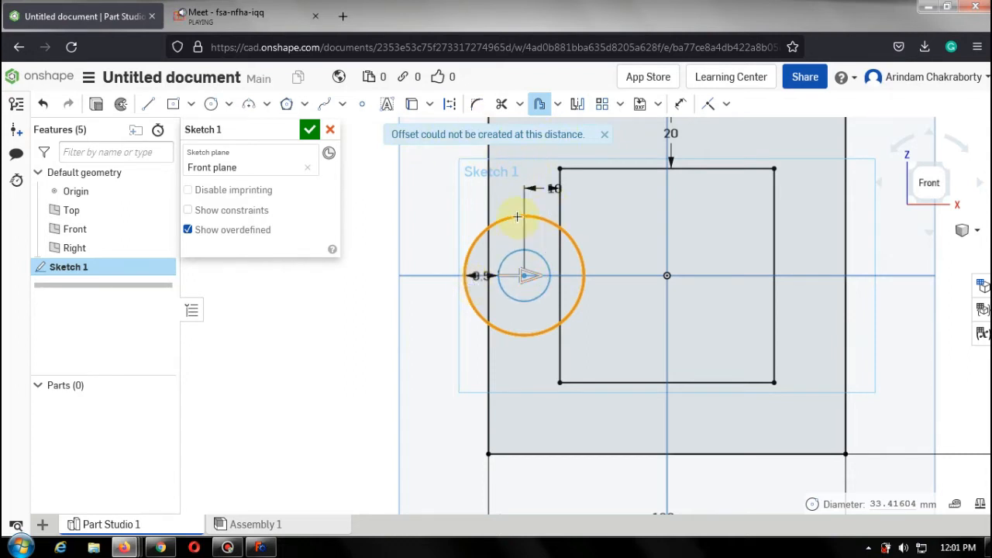
pyautogui.click(603, 242)
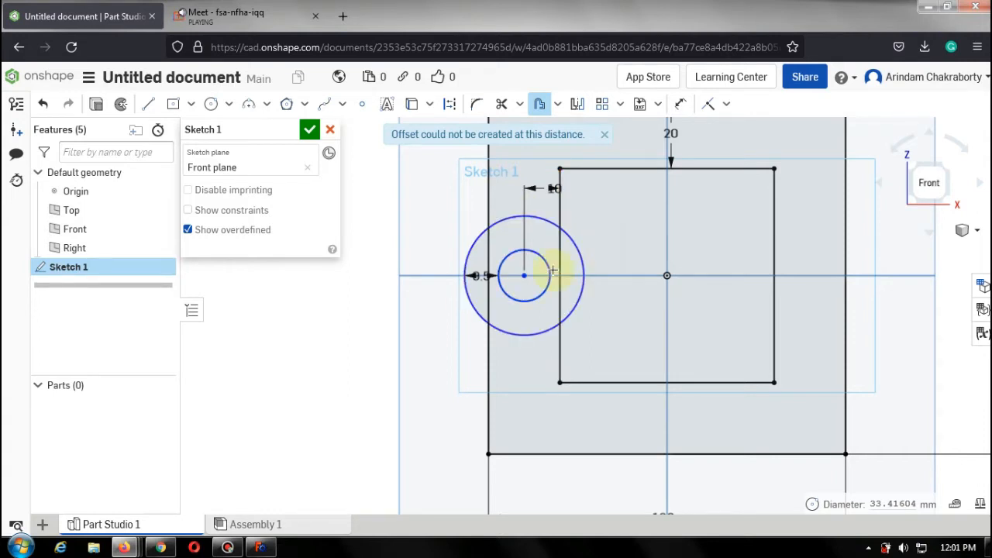
pyautogui.scroll(2, 482, 268)
pyautogui.doubleClick(496, 274)
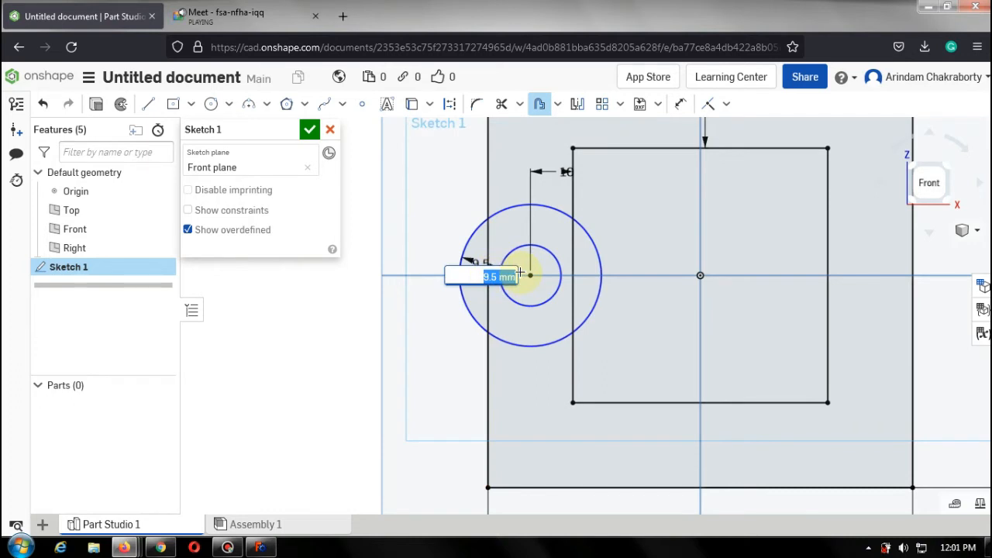
pyautogui.write('8')
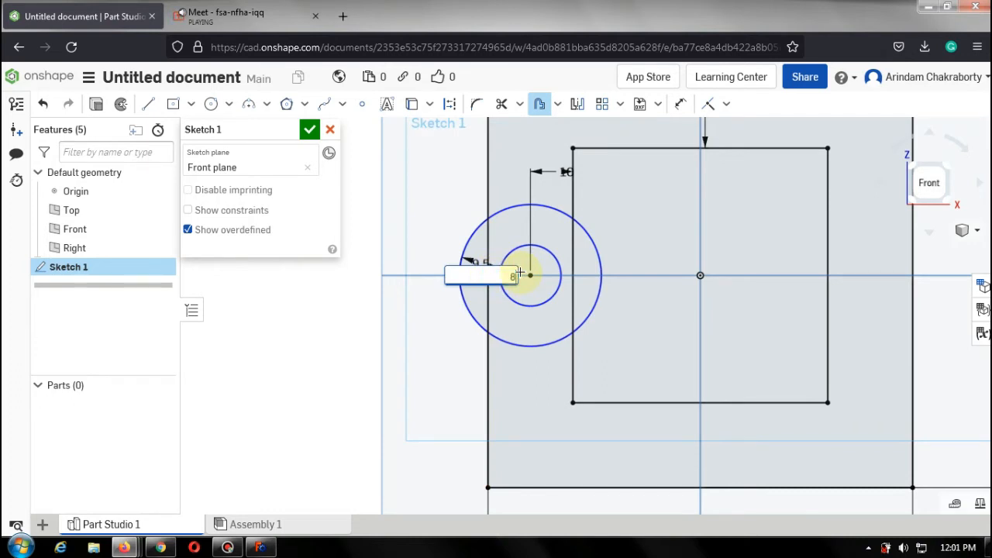
pyautogui.press('Return')
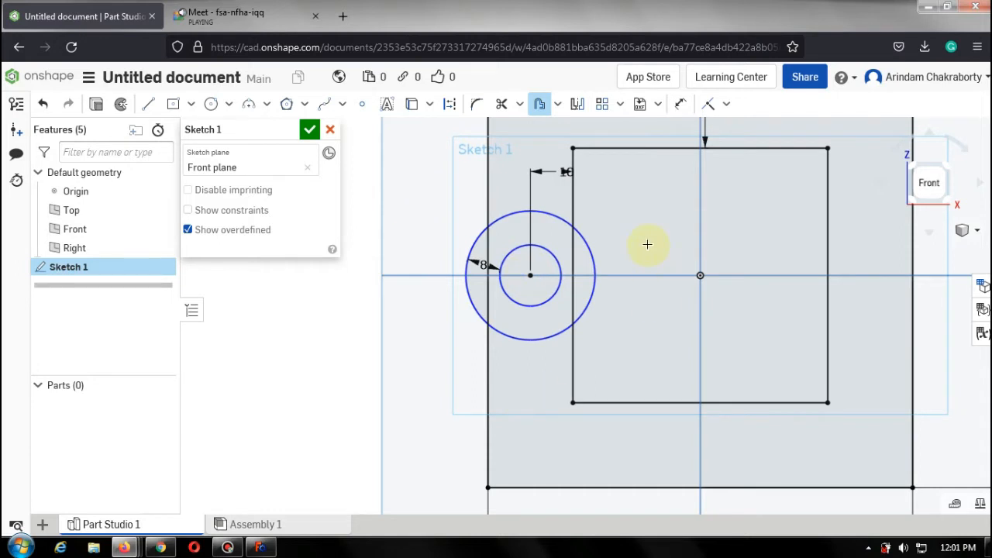
# Trim both rectangles' left-edge segments inside the outer circle and the circle's top and bottom arcs.
pyautogui.click(500, 106)
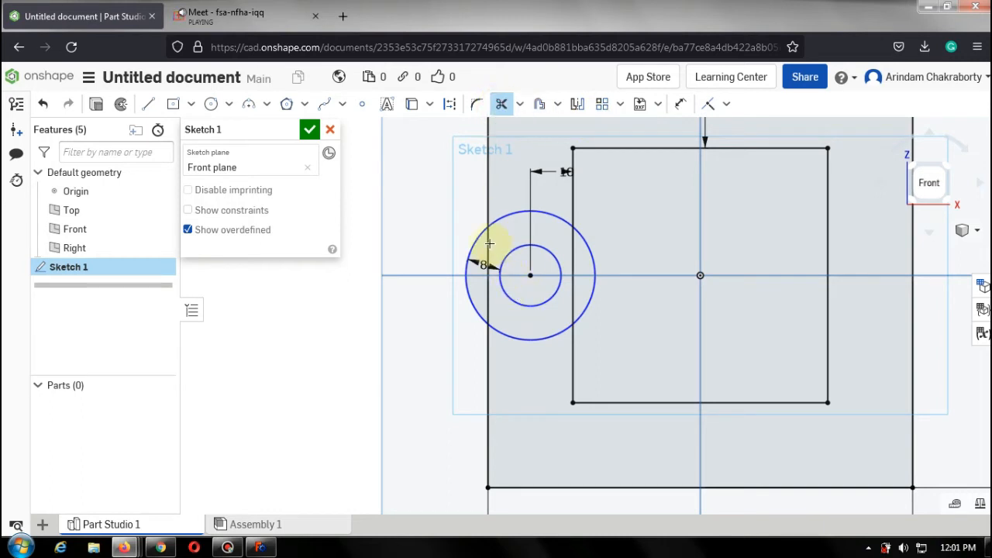
pyautogui.click(489, 243)
pyautogui.click(571, 248)
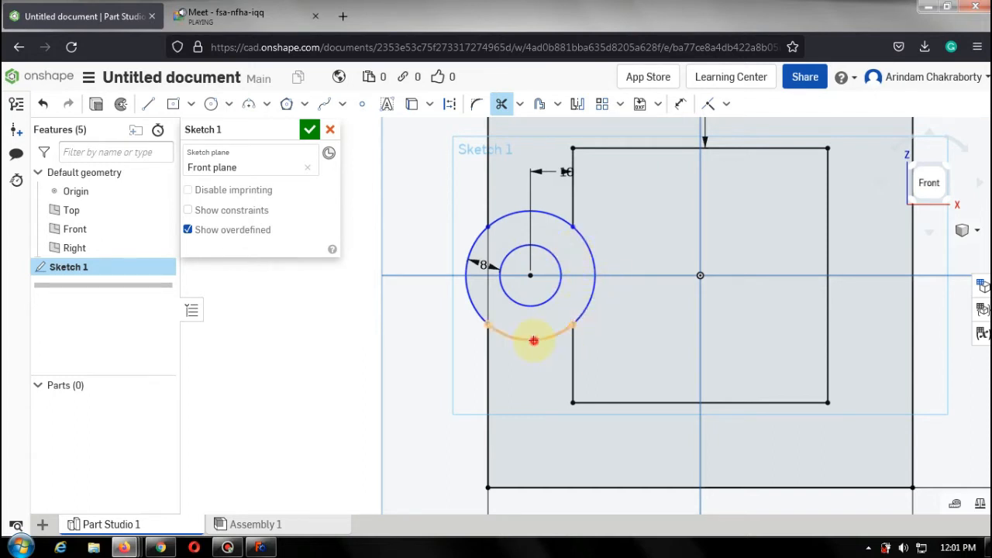
pyautogui.click(533, 338)
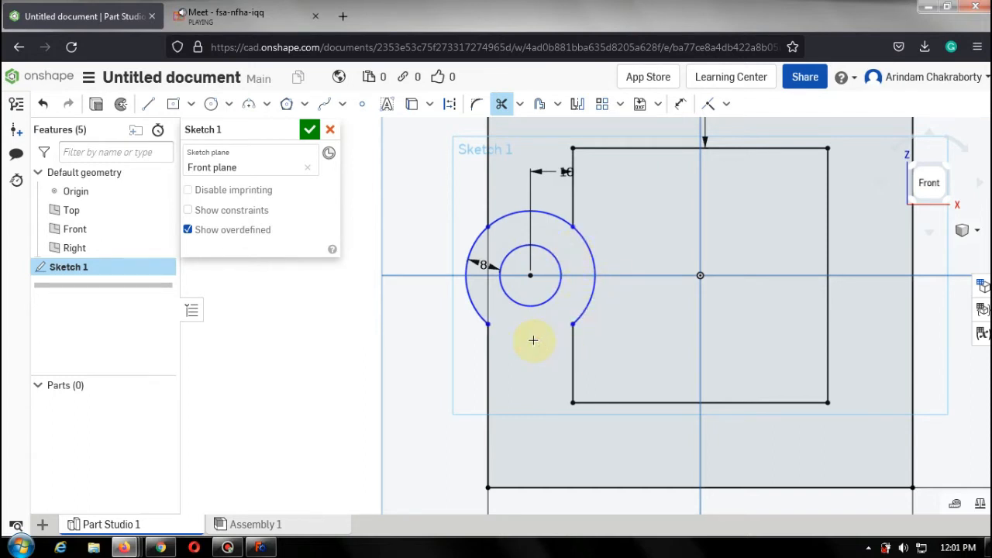
pyautogui.click(555, 213)
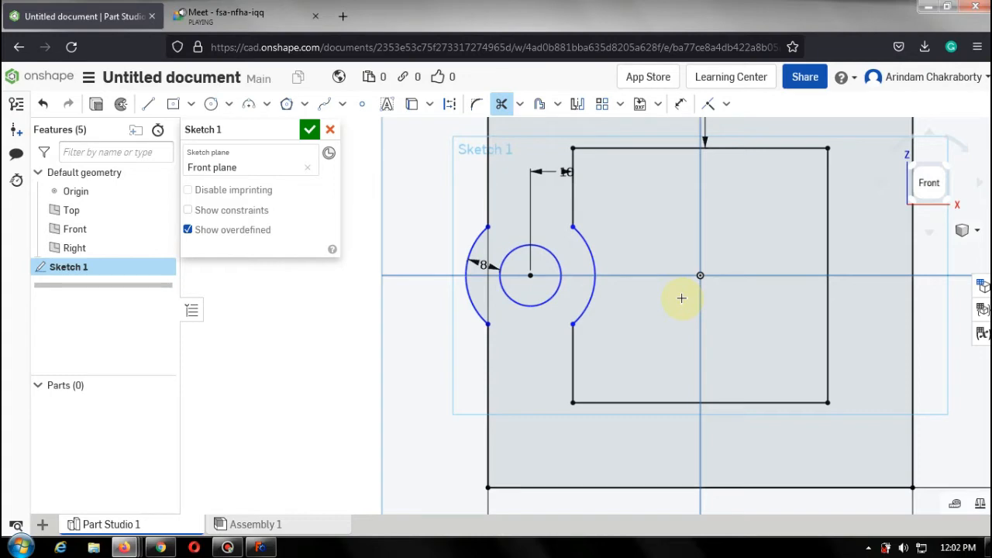
# Switch to the Meet call, admit the person asking to join, and return to the Onshape tab.
pyautogui.click(267, 11)
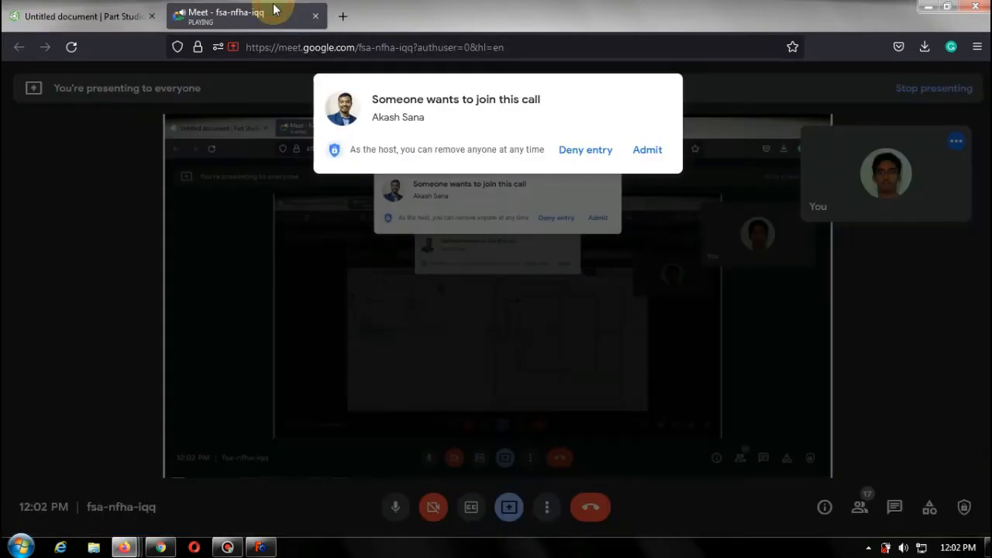
pyautogui.click(644, 152)
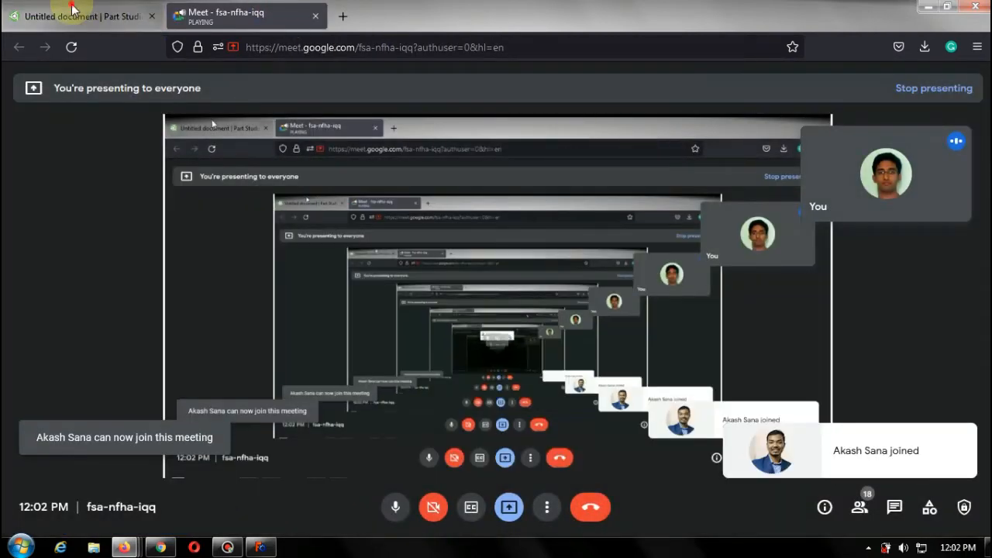
pyautogui.click(71, 10)
pyautogui.click(474, 274)
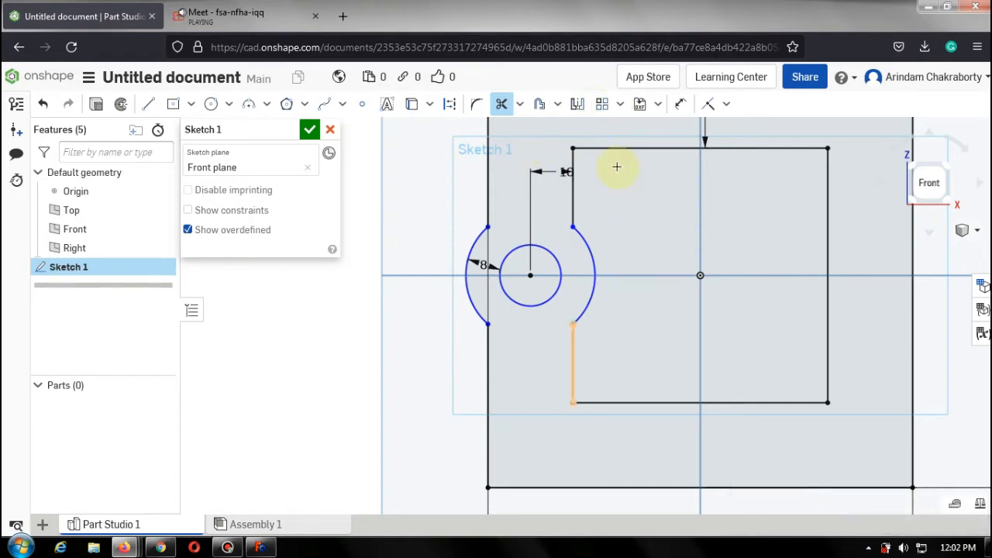
pyautogui.click(620, 110)
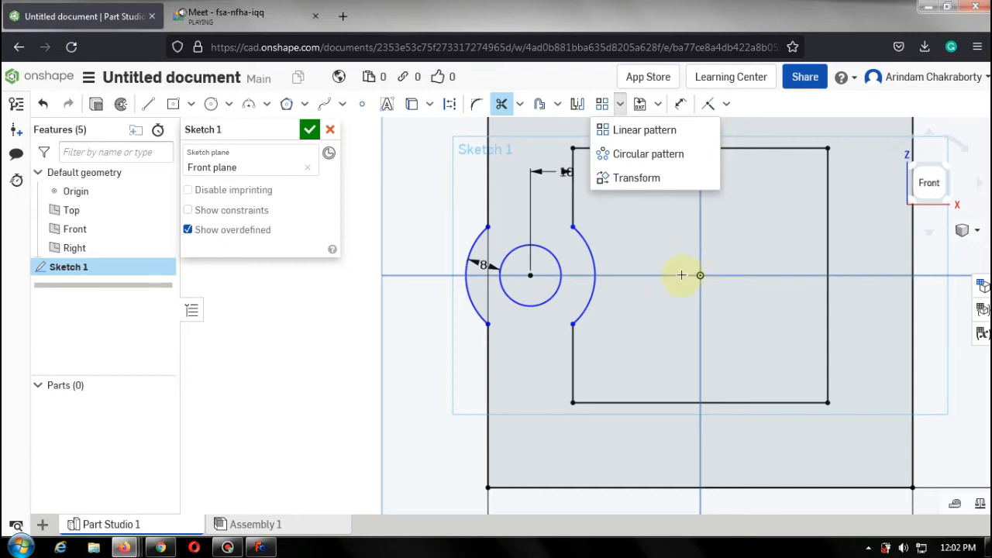
pyautogui.scroll(-5, 686, 263)
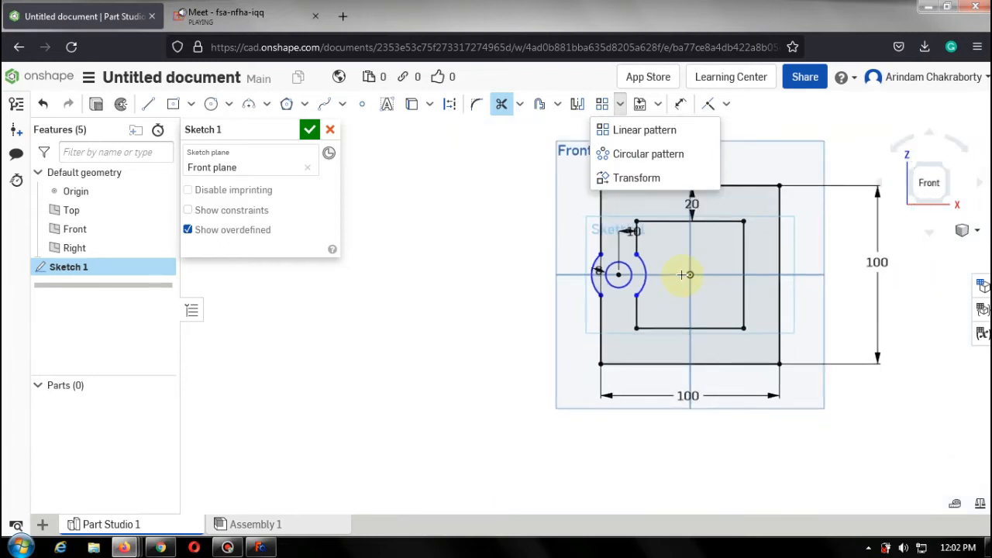
pyautogui.click(210, 107)
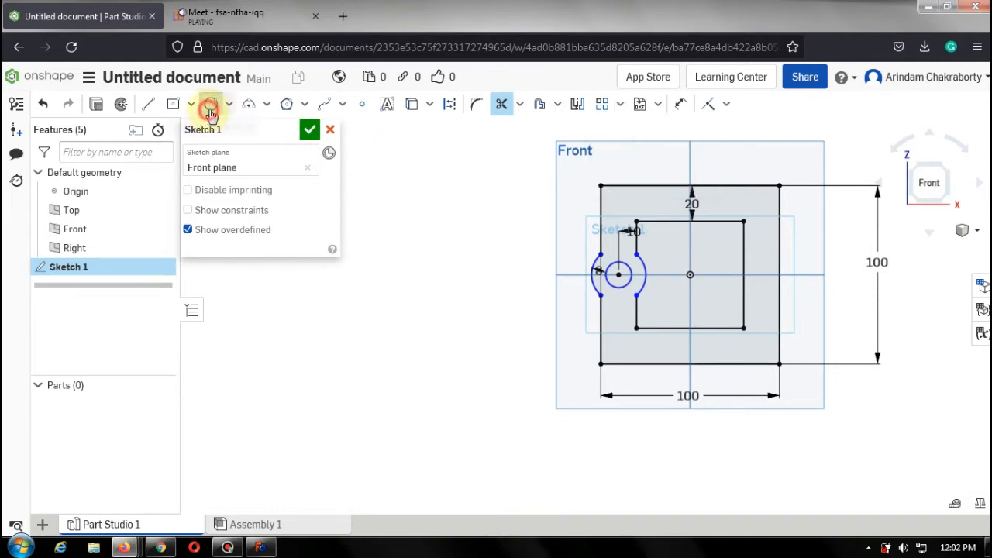
pyautogui.click(358, 304)
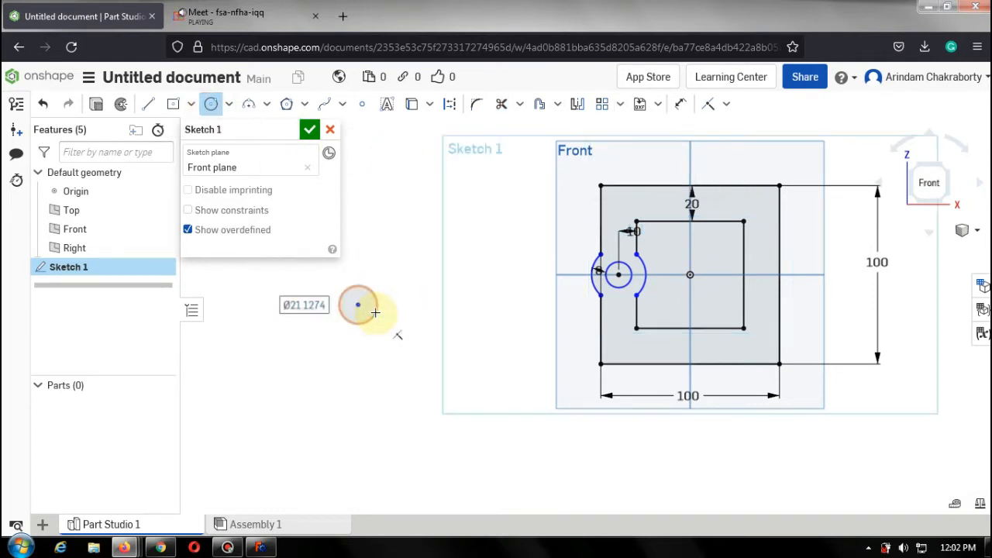
pyautogui.click(375, 312)
pyautogui.click(620, 107)
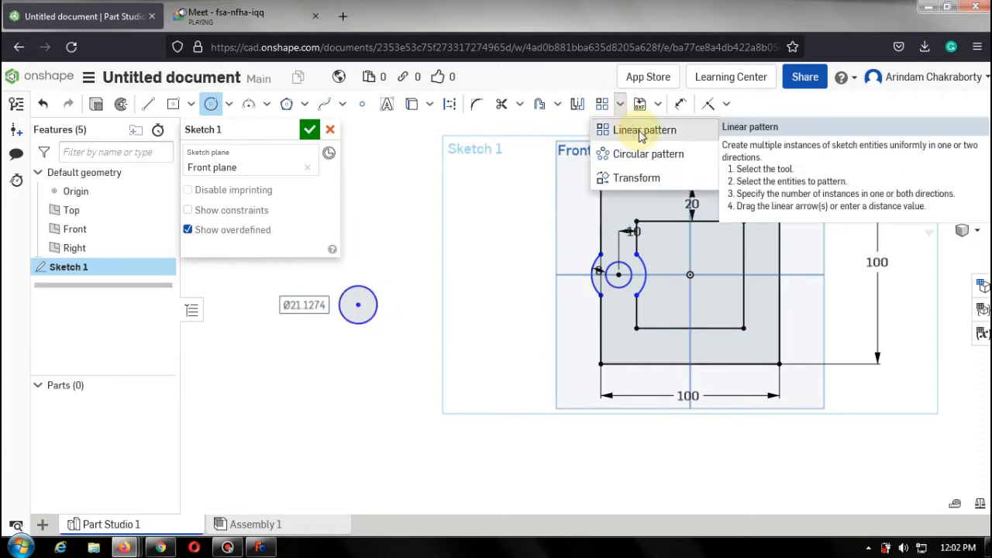
pyautogui.click(641, 132)
pyautogui.click(377, 309)
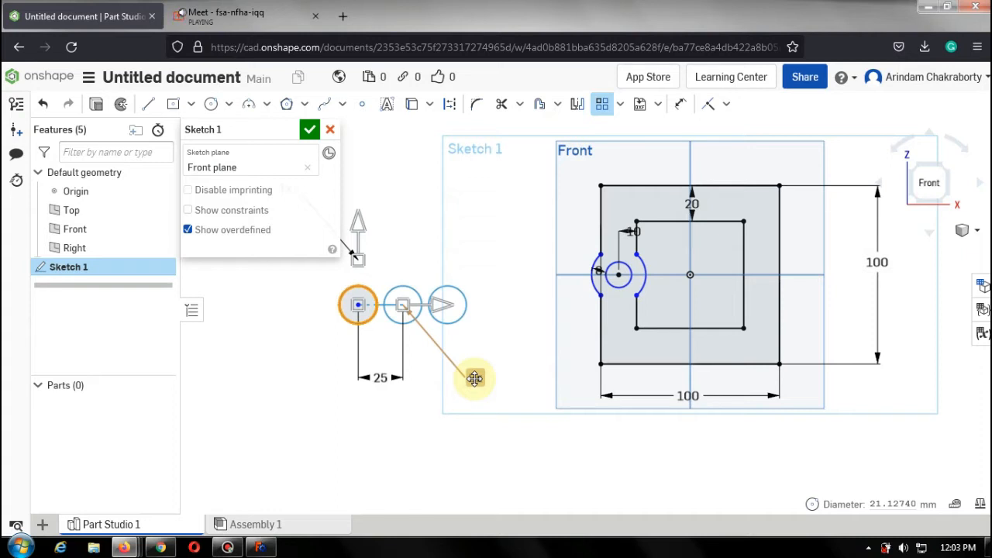
pyautogui.press('Escape')
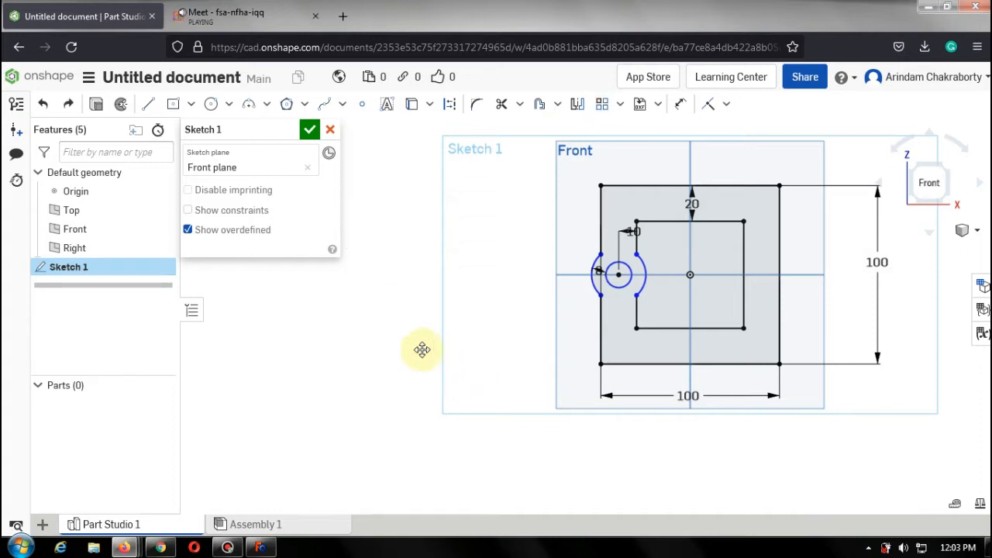
# Draw a circle about 28 mm in diameter to the left of the squares, outside the sketch.
pyautogui.click(211, 104)
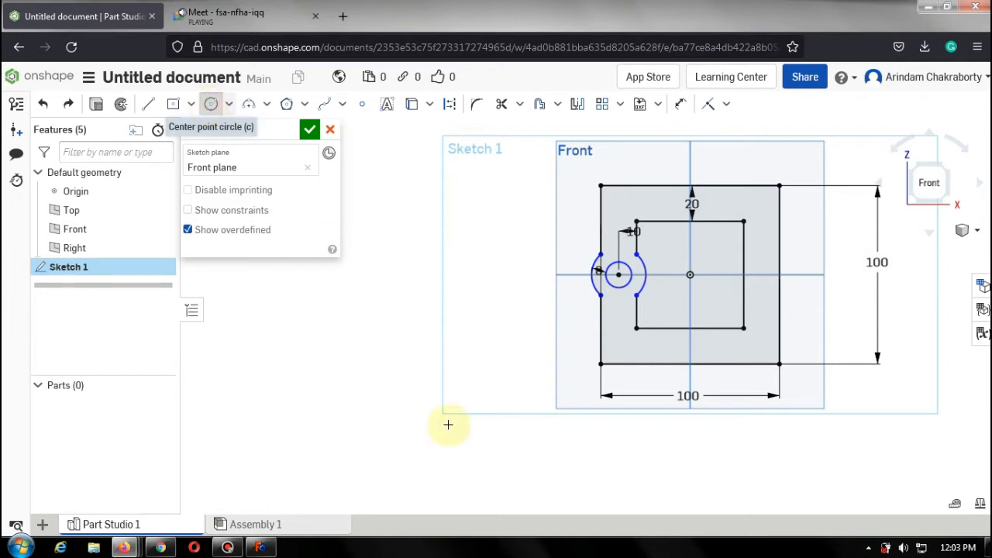
pyautogui.click(347, 356)
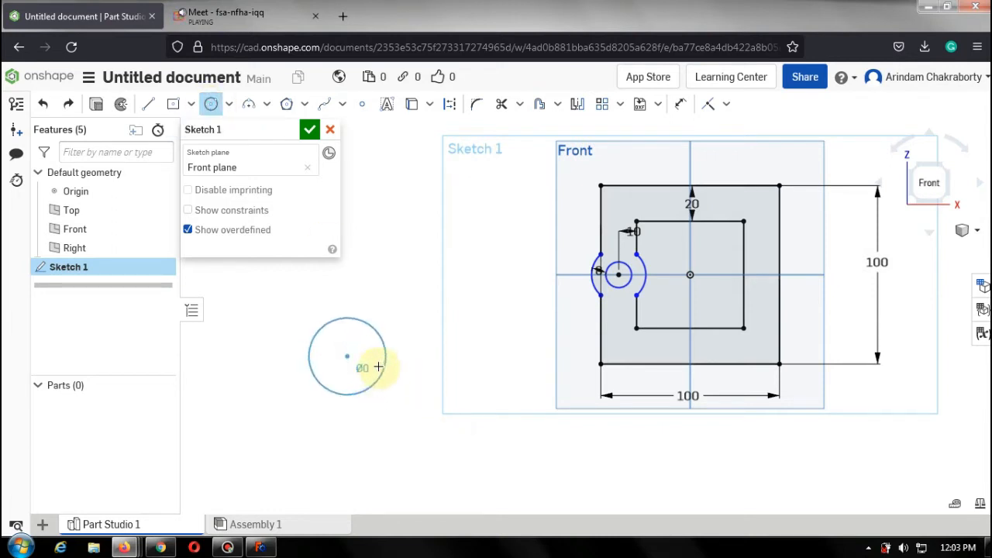
pyautogui.click(372, 352)
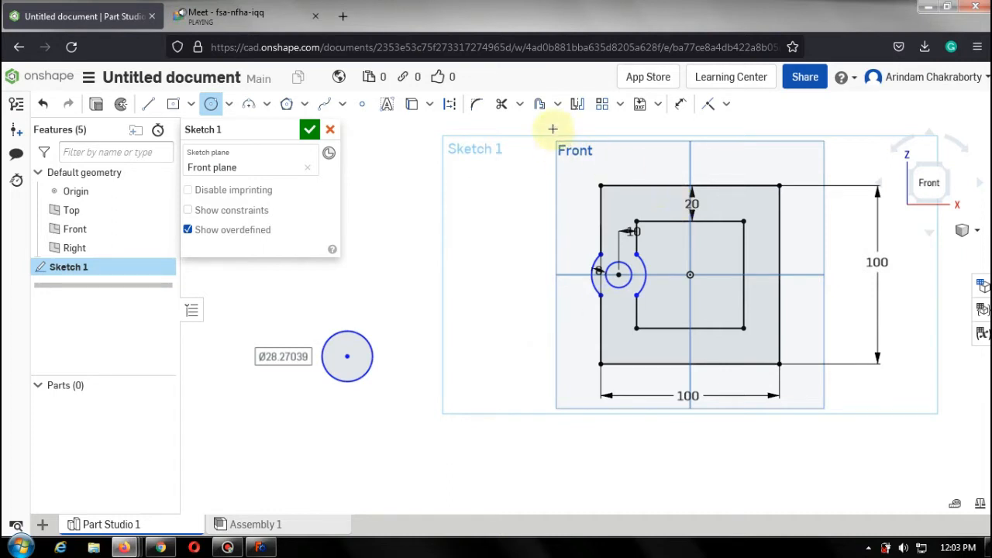
# Linear-pattern the separate circle into 4 instances spaced 50 mm apart.
pyautogui.click(619, 104)
pyautogui.click(632, 133)
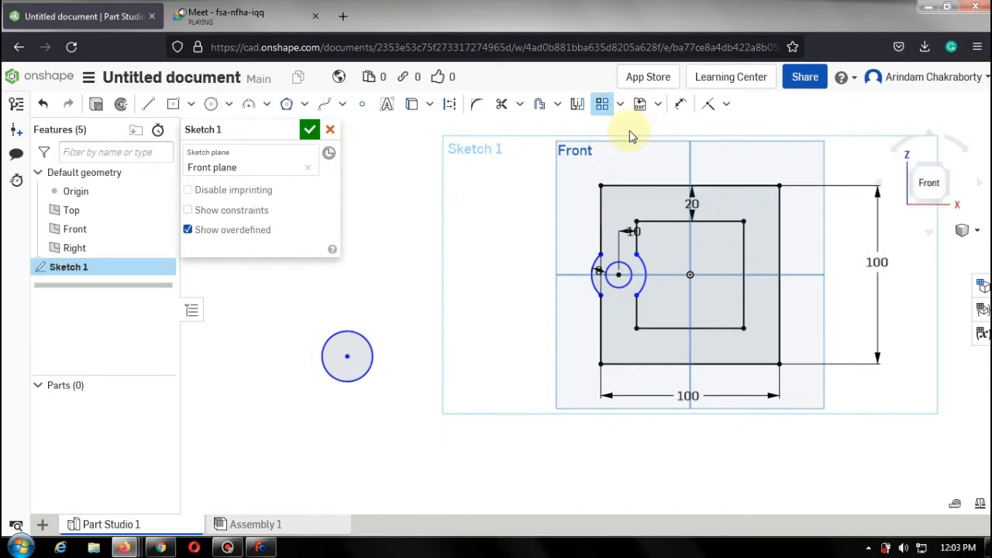
pyautogui.click(370, 351)
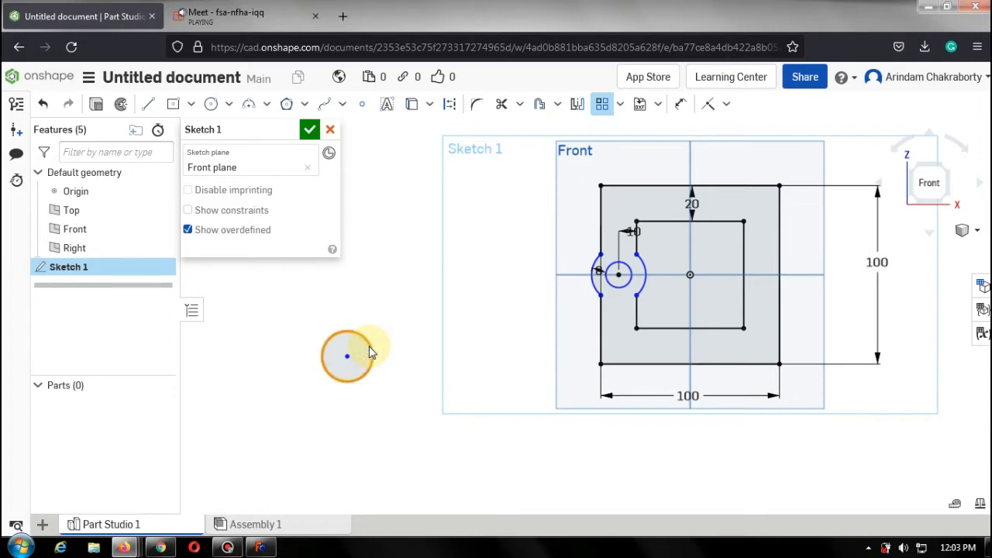
pyautogui.press('Return')
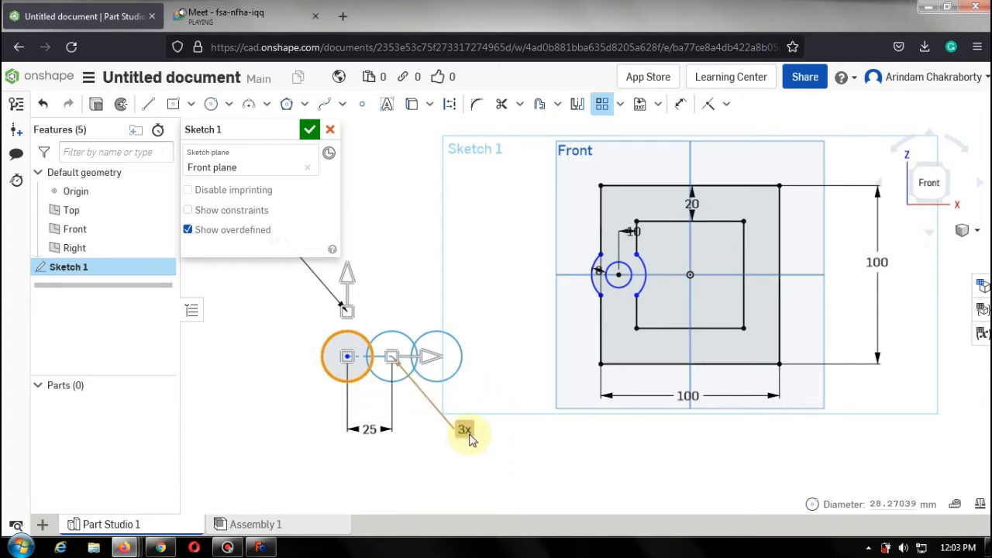
pyautogui.click(473, 435)
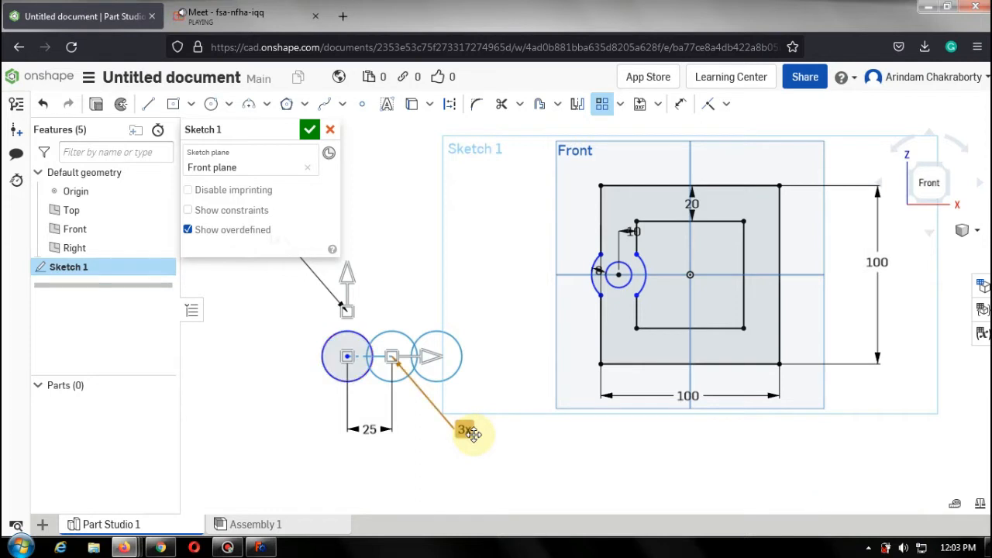
pyautogui.doubleClick(473, 434)
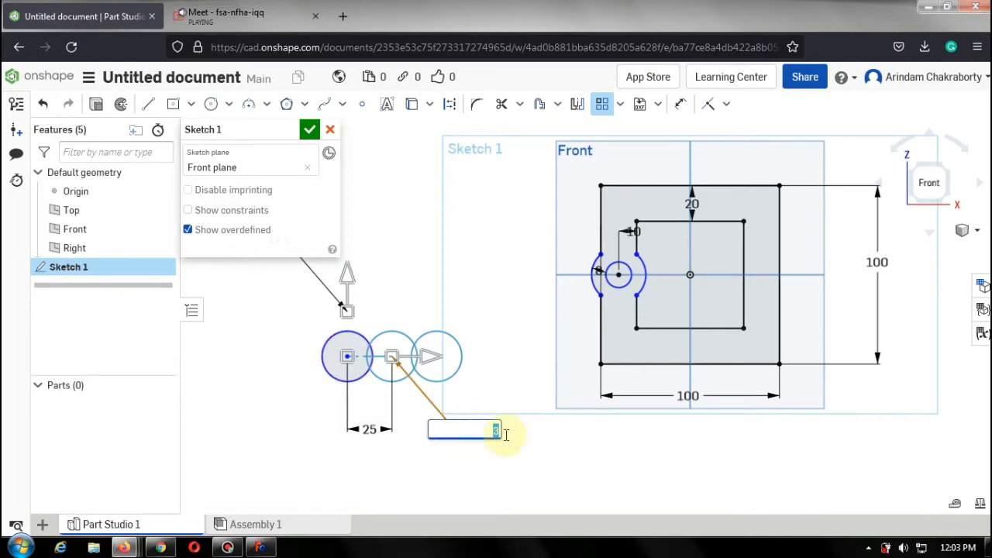
pyautogui.write('4')
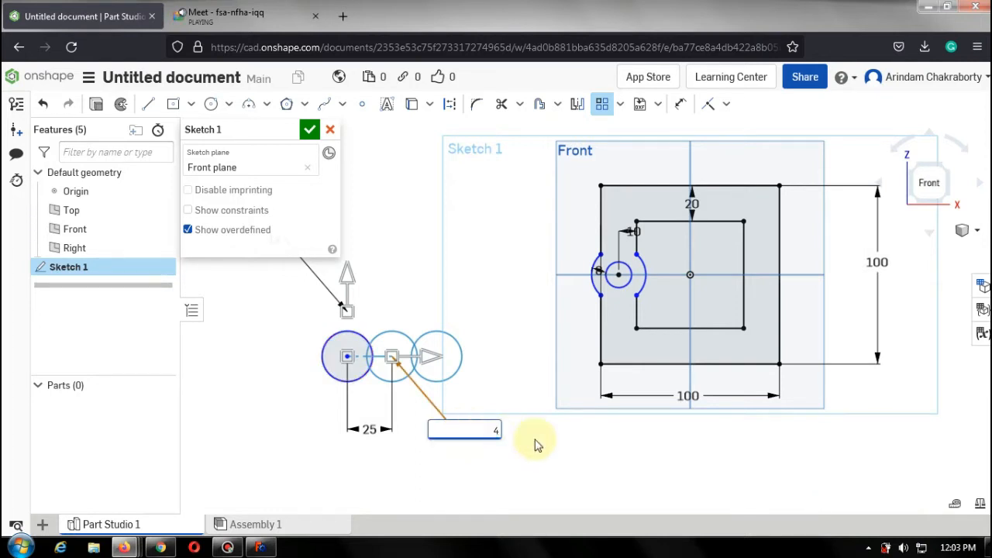
pyautogui.click(538, 445)
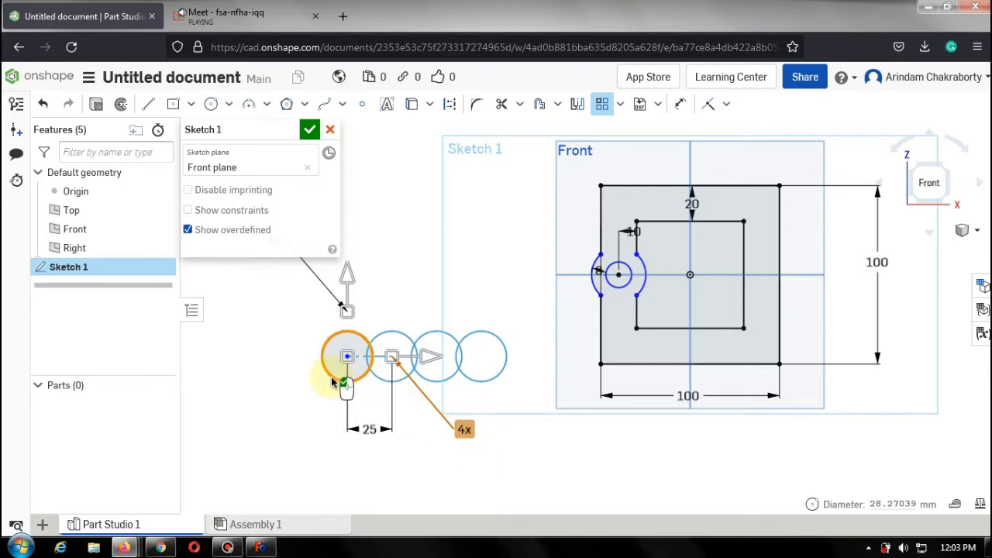
pyautogui.doubleClick(367, 431)
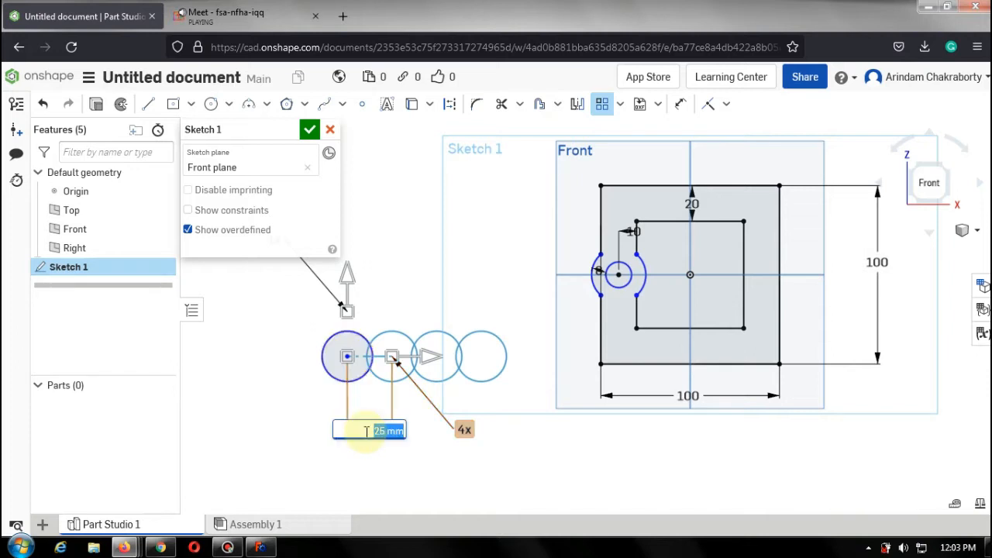
pyautogui.write('50')
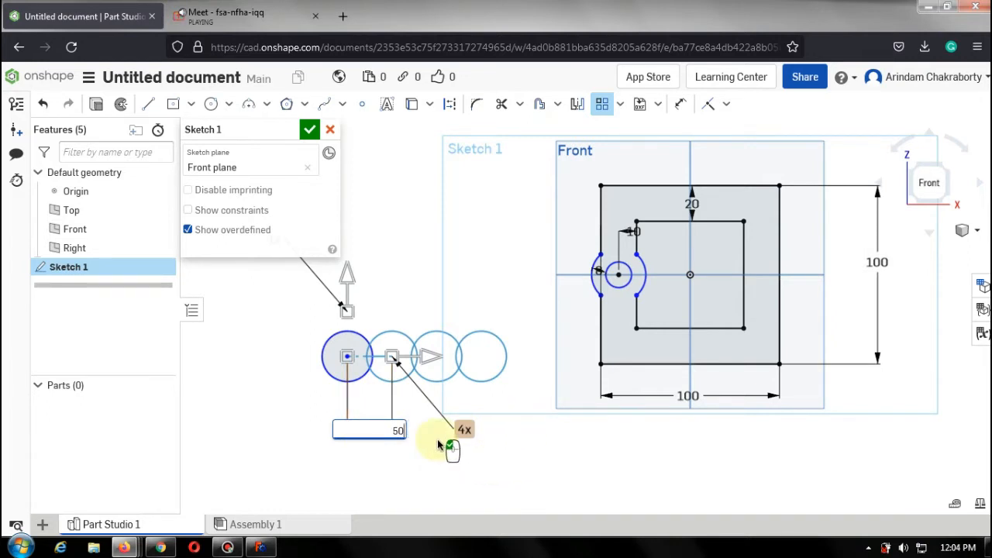
pyautogui.press('Return')
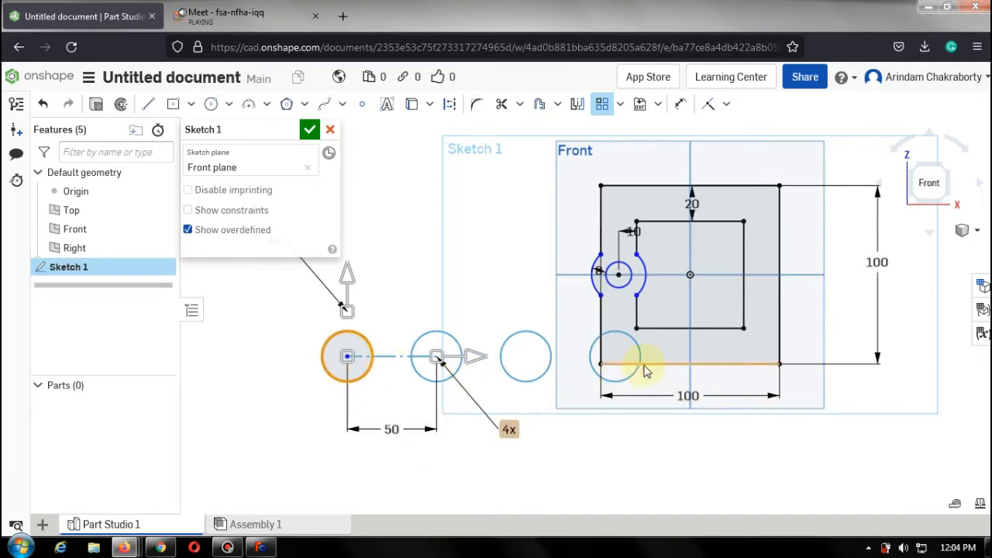
# Add a second pattern direction with 2 instances spaced 50 mm apart.
pyautogui.click(443, 482)
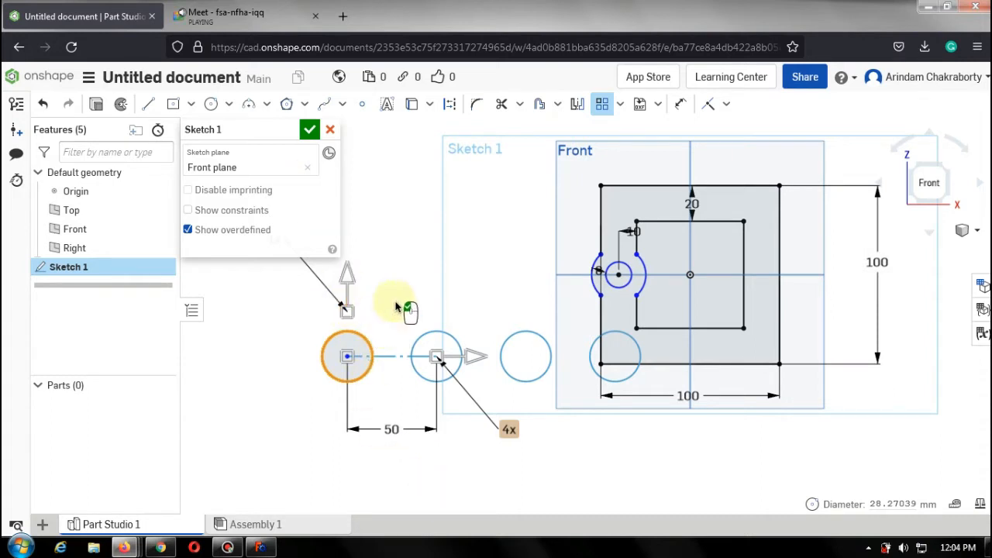
pyautogui.scroll(-4, 465, 341)
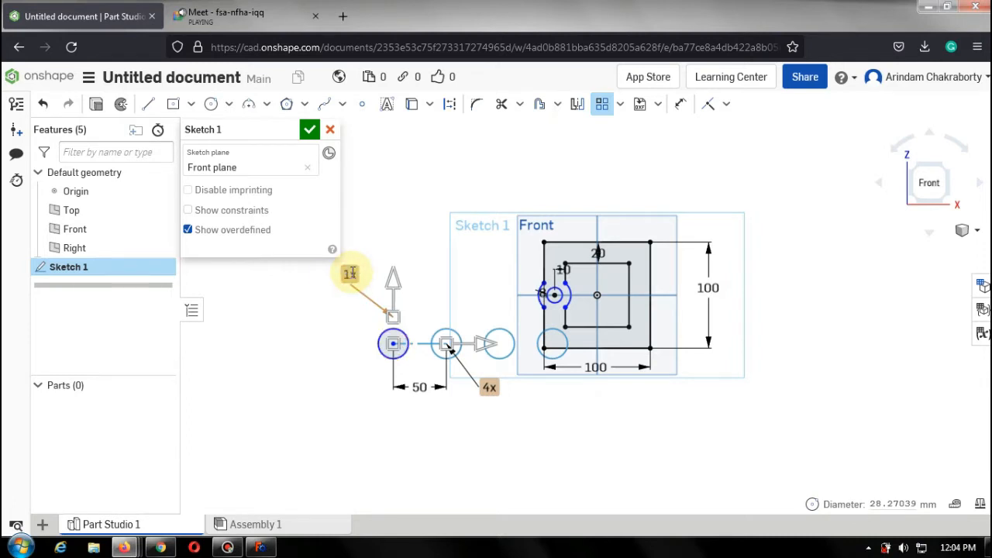
pyautogui.doubleClick(351, 272)
pyautogui.write('2')
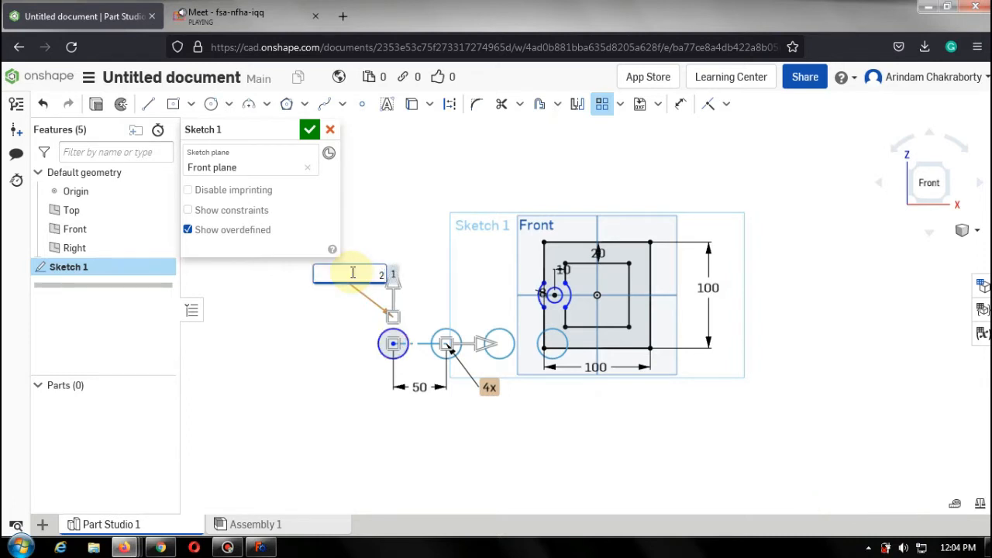
pyautogui.press('Return')
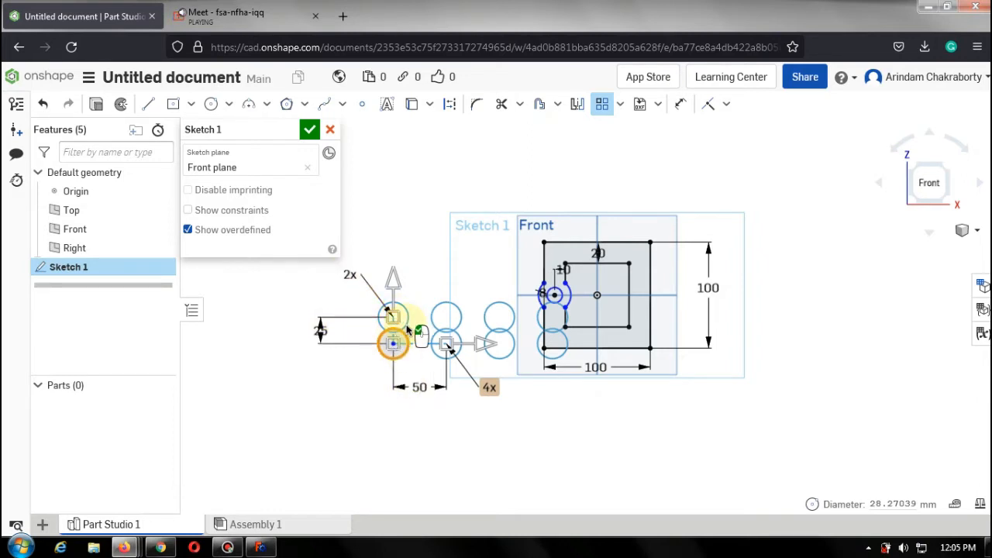
pyautogui.scroll(5, 402, 333)
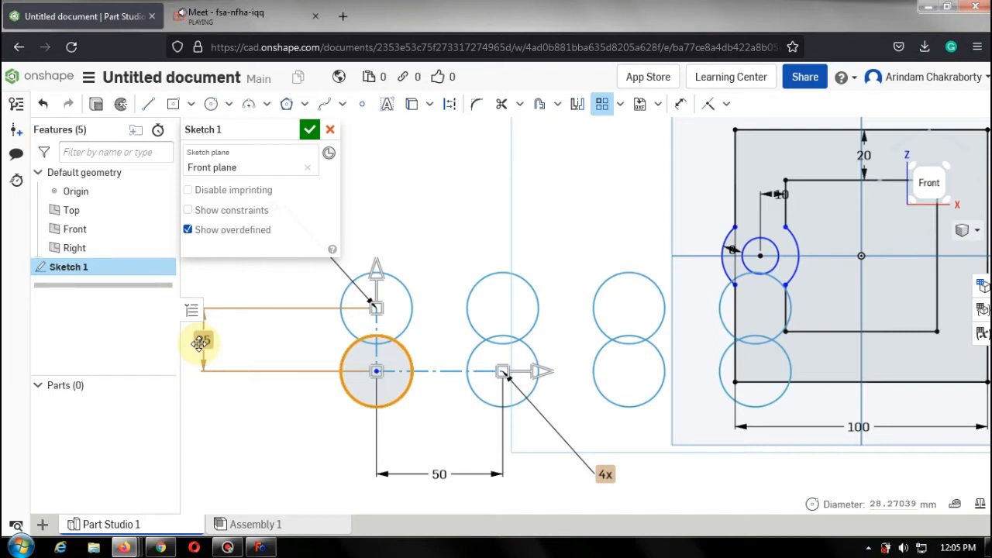
pyautogui.doubleClick(200, 344)
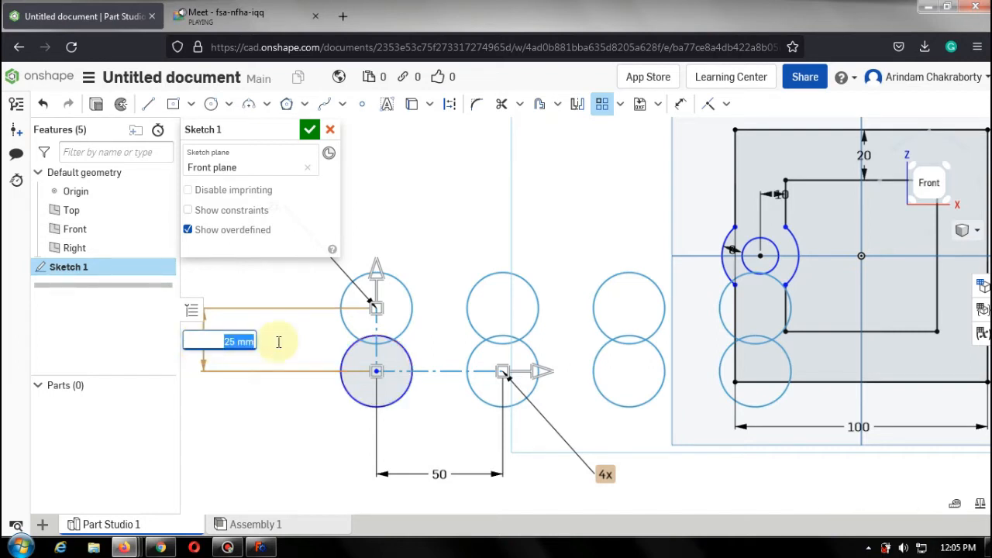
pyautogui.click(382, 354)
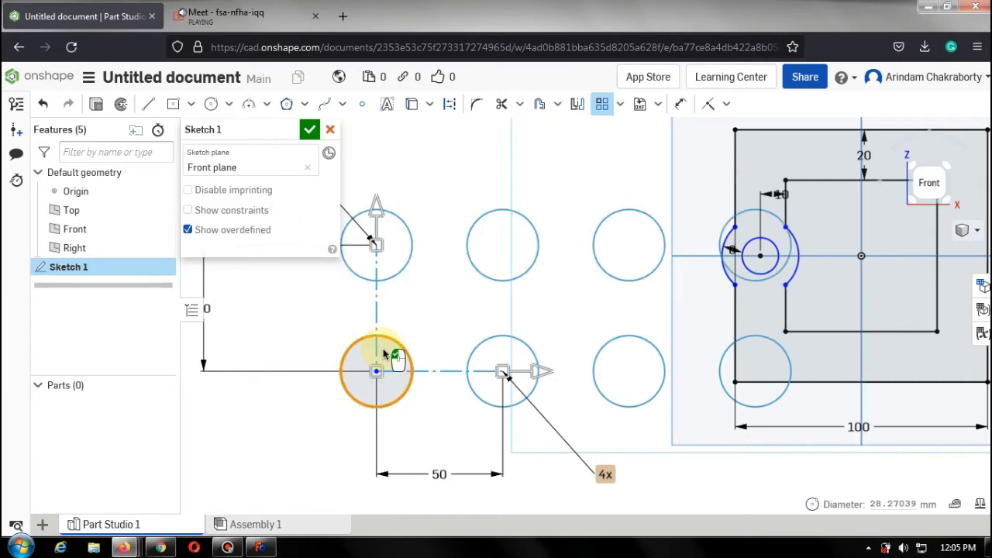
# Flip the pattern's second direction to point downward.
pyautogui.scroll(1, 483, 255)
pyautogui.scroll(-2, 540, 284)
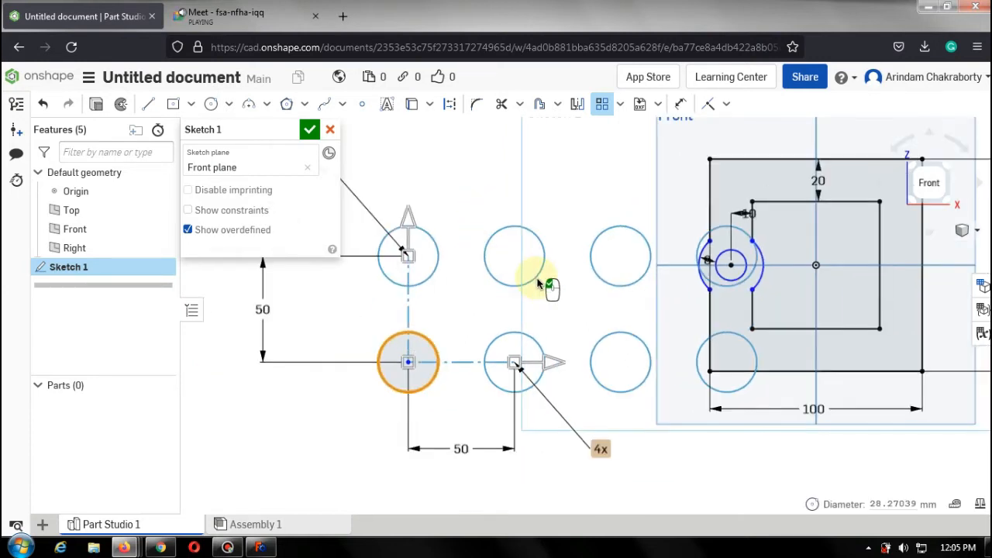
pyautogui.scroll(1, 503, 288)
pyautogui.scroll(-2, 465, 281)
pyautogui.scroll(1, 404, 308)
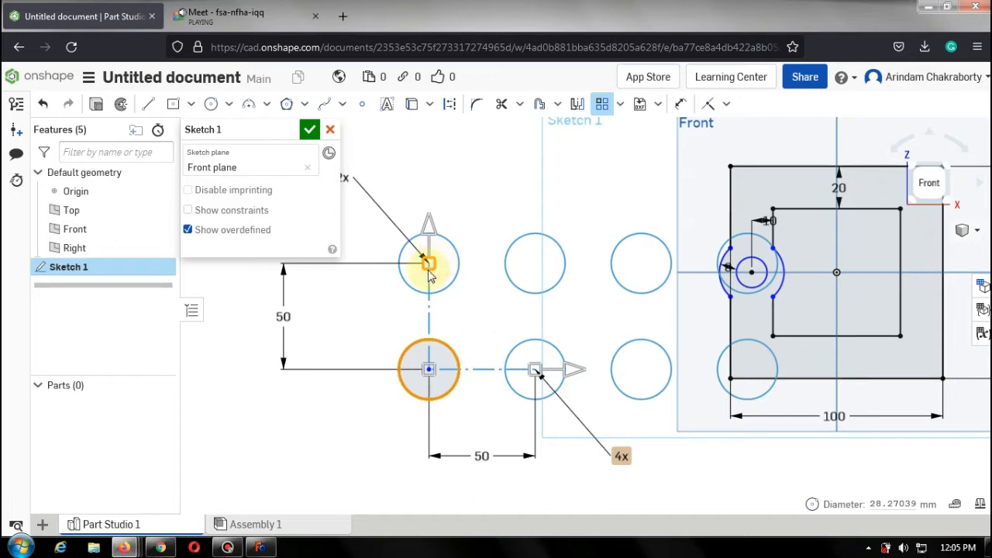
pyautogui.moveTo(428, 265); pyautogui.dragTo(433, 511)
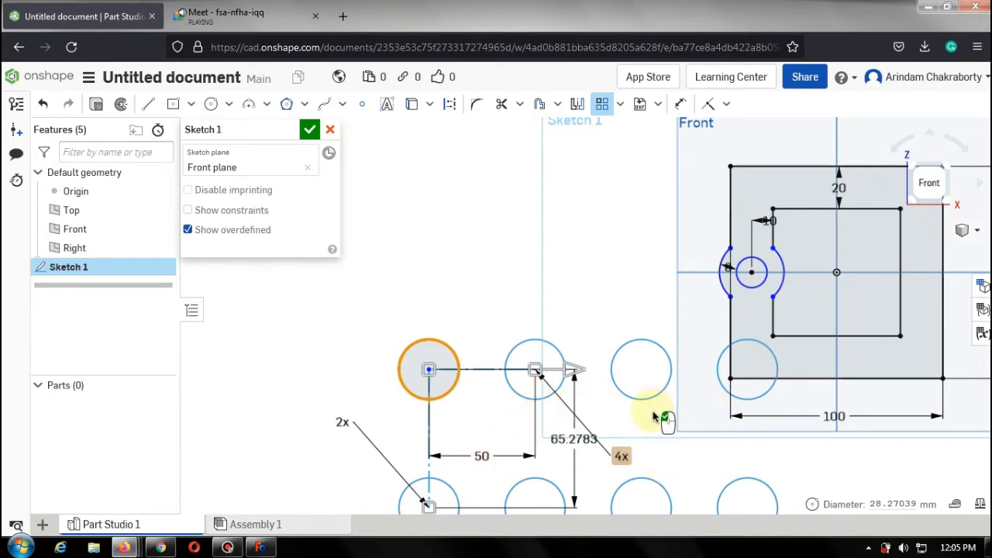
# Undo the linear pattern and the separate circle.
pyautogui.scroll(-4, 653, 417)
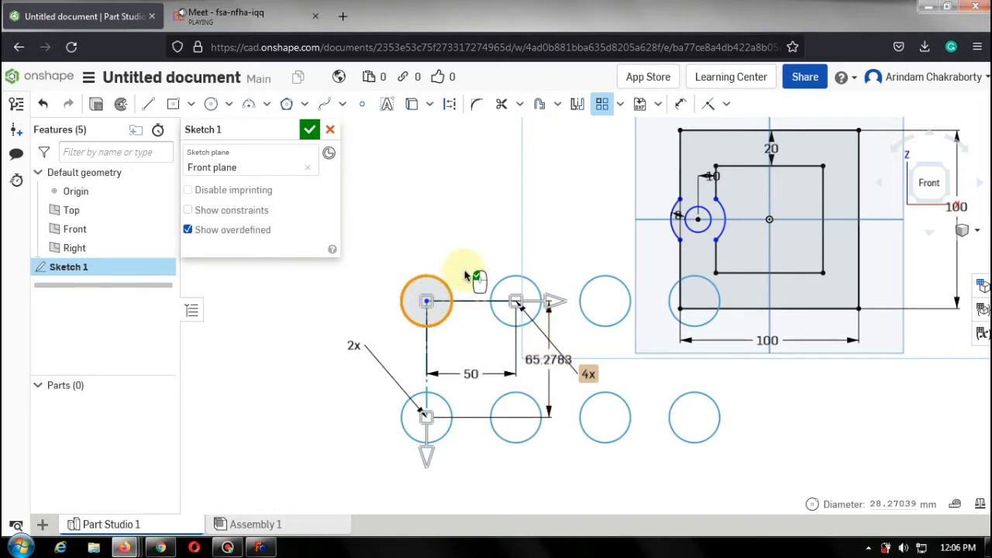
pyautogui.hotkey('ctrl', 'z')
pyautogui.hotkey('ctrl', 'z')
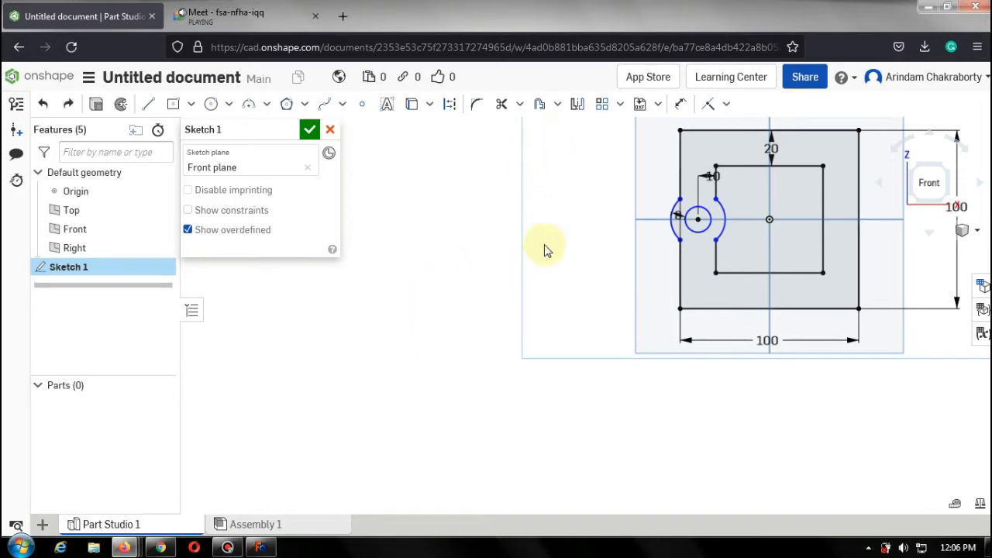
# Draw a circle about 25 mm in diameter to the left of the squares.
pyautogui.click(210, 104)
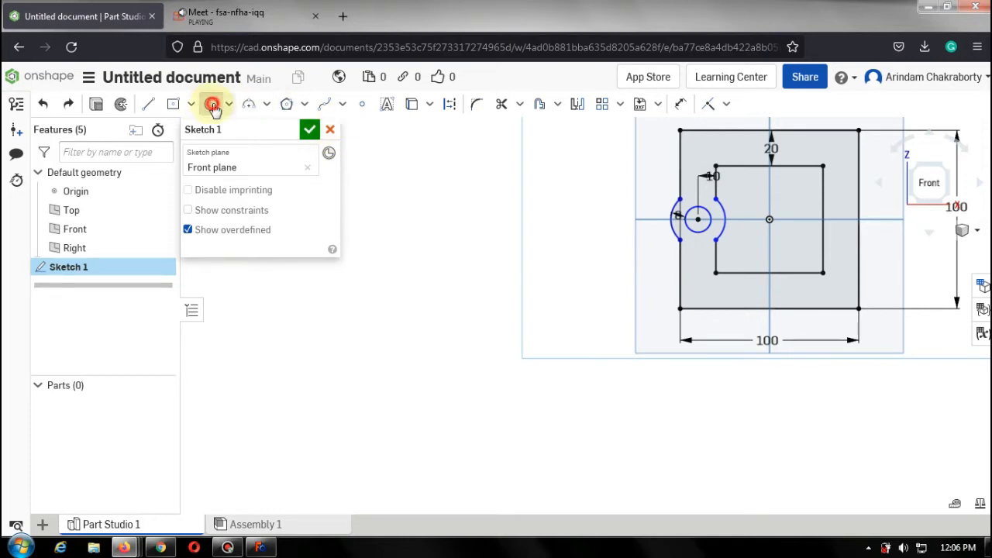
pyautogui.click(301, 343)
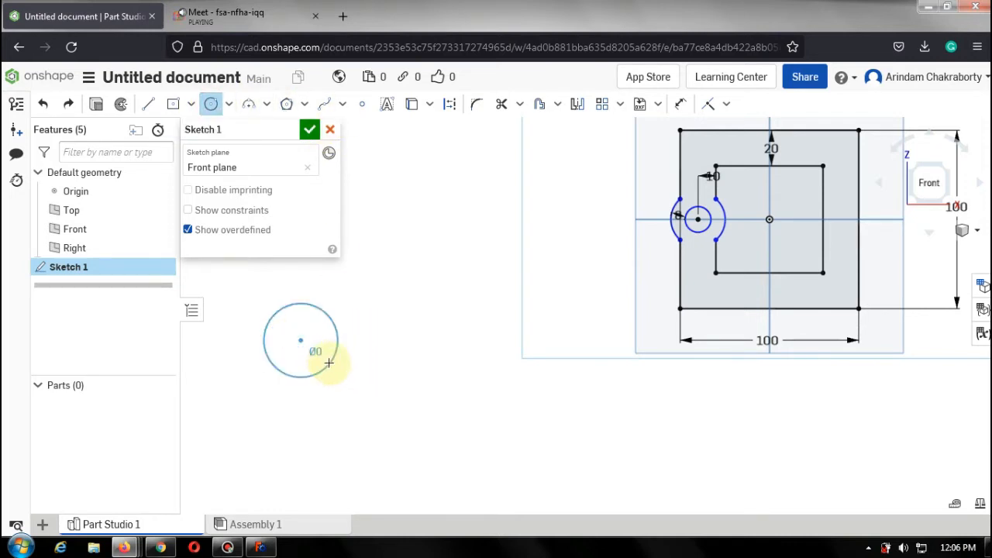
pyautogui.click(322, 340)
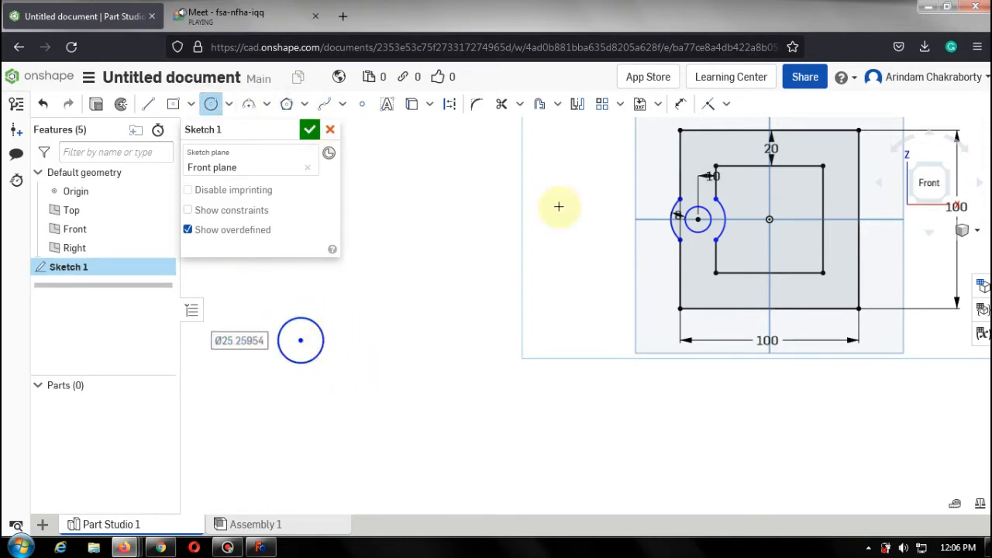
# Start a Linear pattern of the new circle and set it to 5 instances.
pyautogui.click(601, 109)
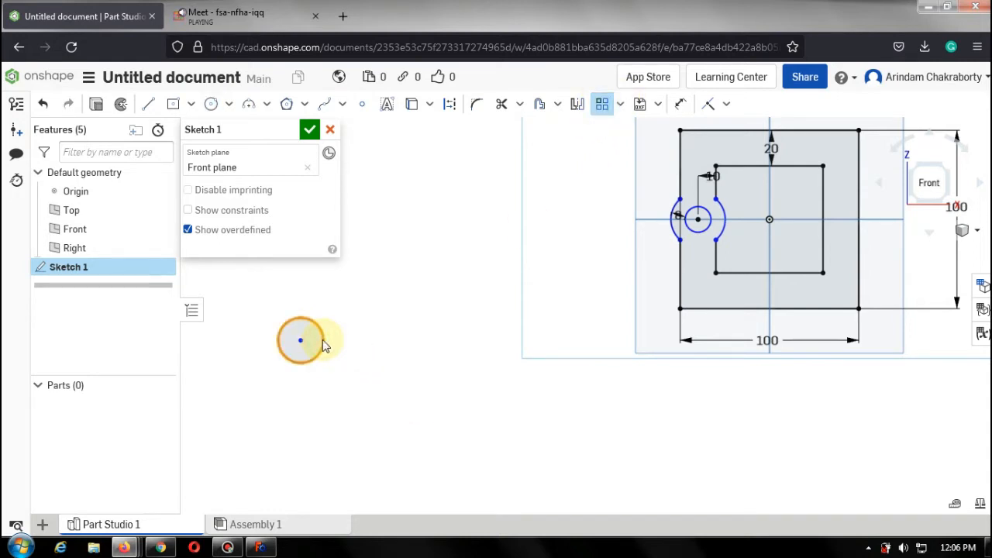
pyautogui.click(324, 344)
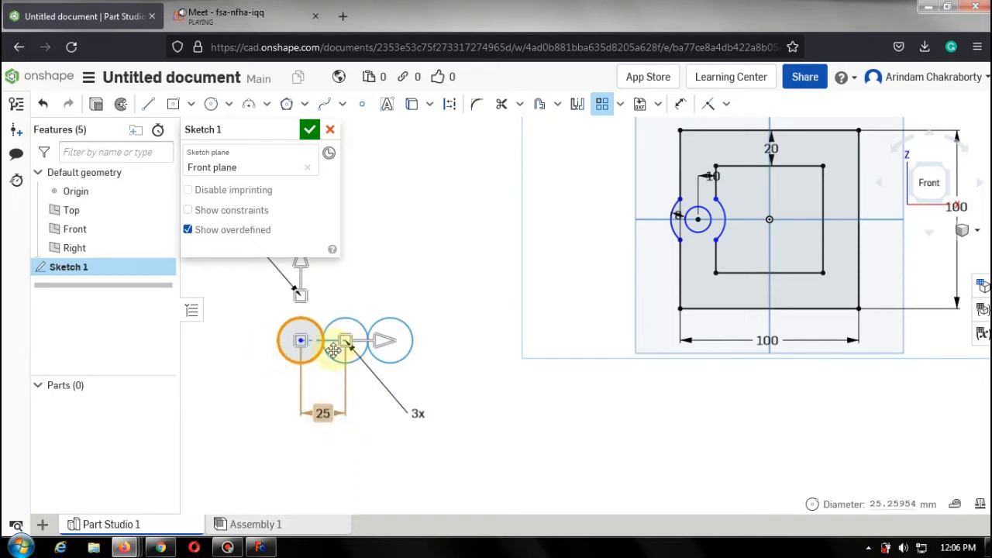
pyautogui.scroll(3, 335, 351)
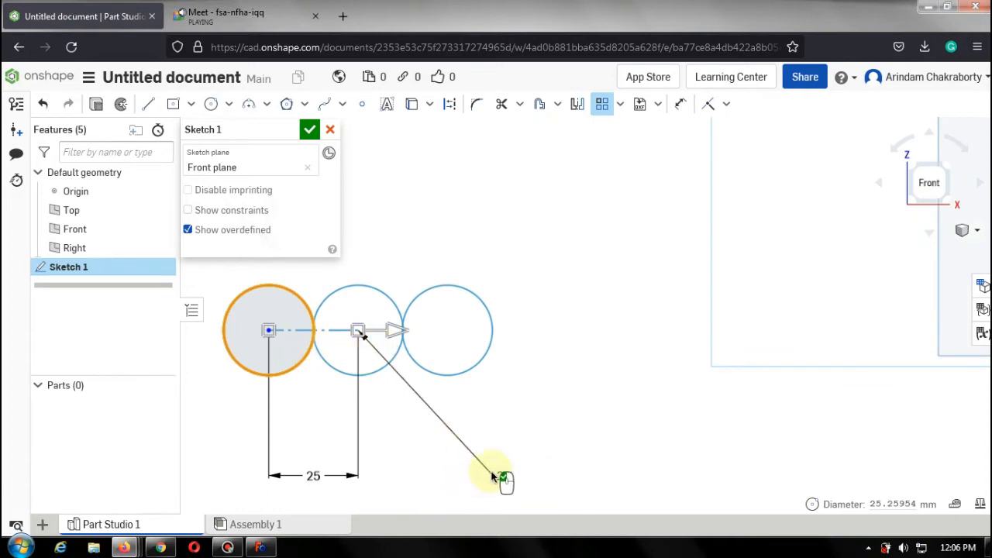
pyautogui.click(242, 341)
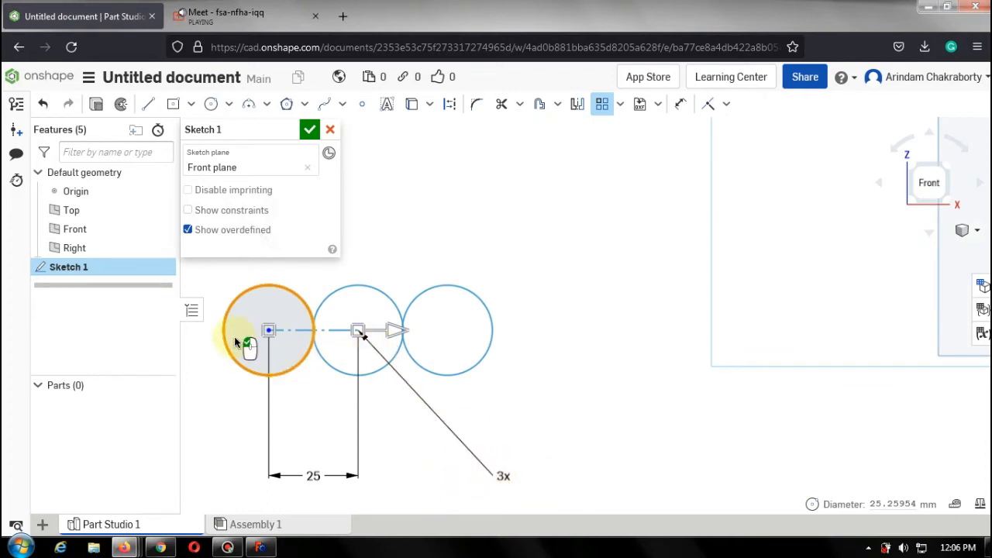
pyautogui.doubleClick(504, 475)
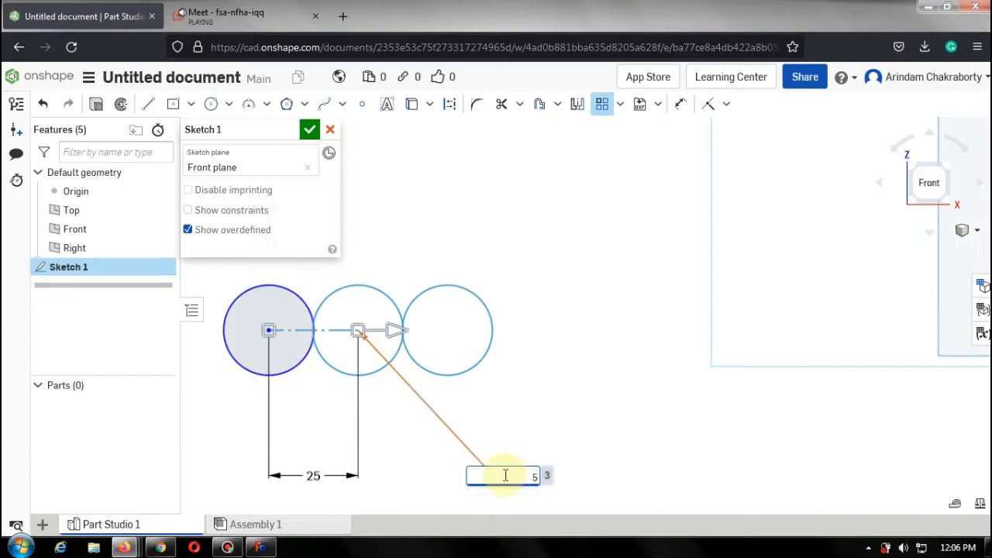
pyautogui.write('5')
pyautogui.press('Return')
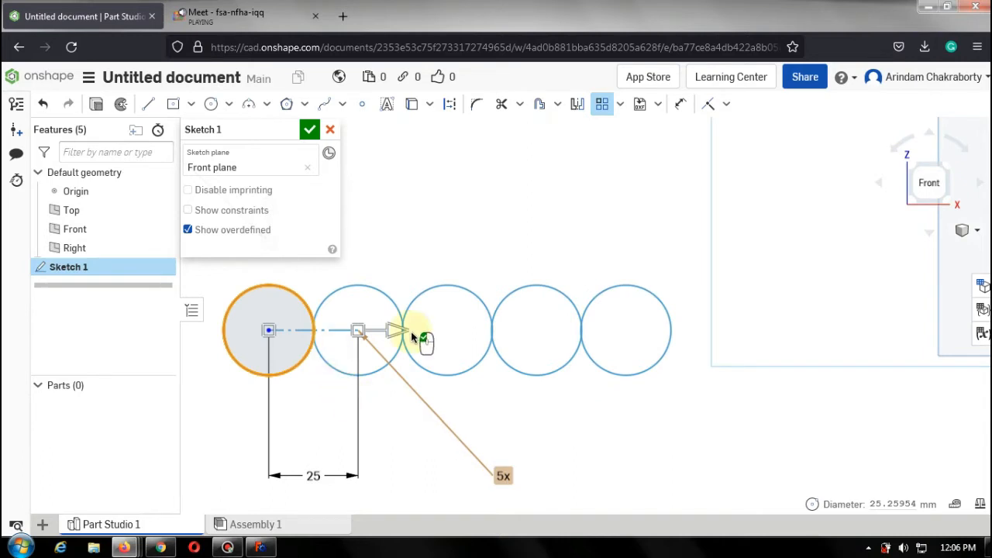
# Set the pattern spacing to 30 mm.
pyautogui.doubleClick(310, 475)
pyautogui.write('3')
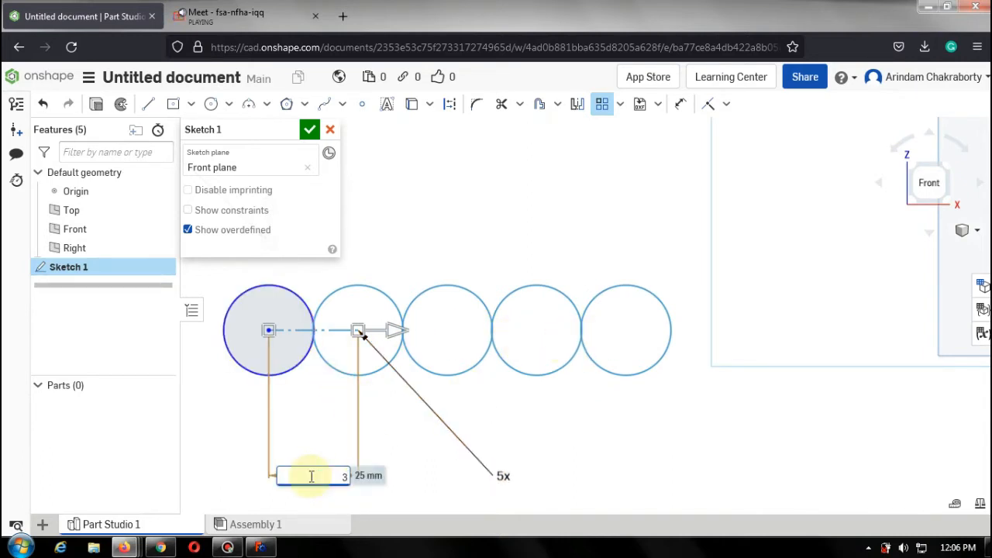
pyautogui.write('0')
pyautogui.press('Return')
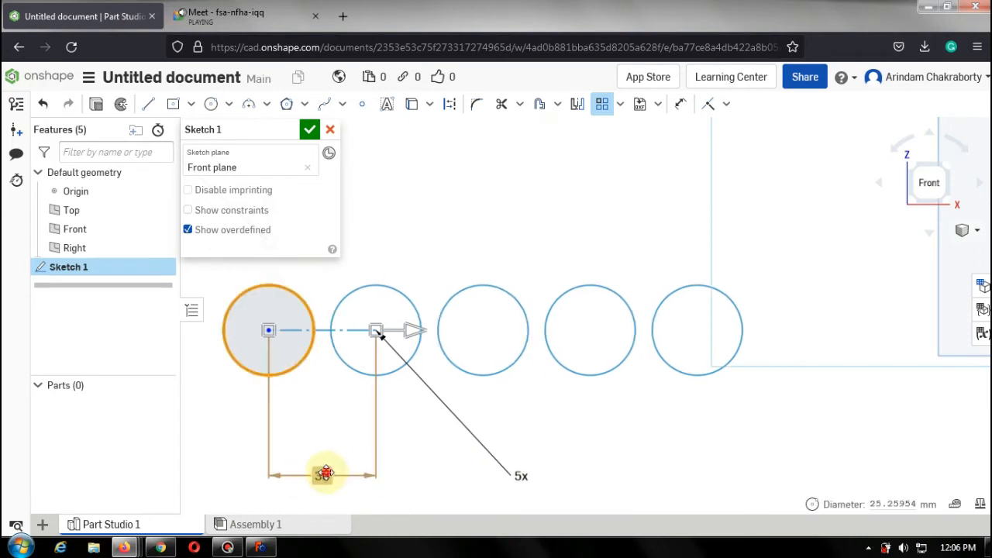
# Set the pattern spacing to 10 mm.
pyautogui.doubleClick(325, 474)
pyautogui.write('10')
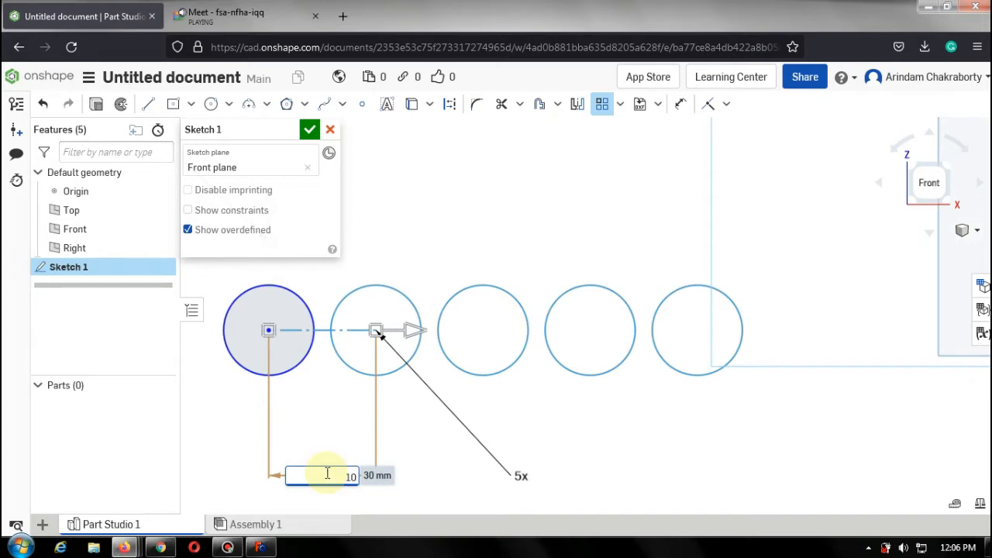
pyautogui.press('Return')
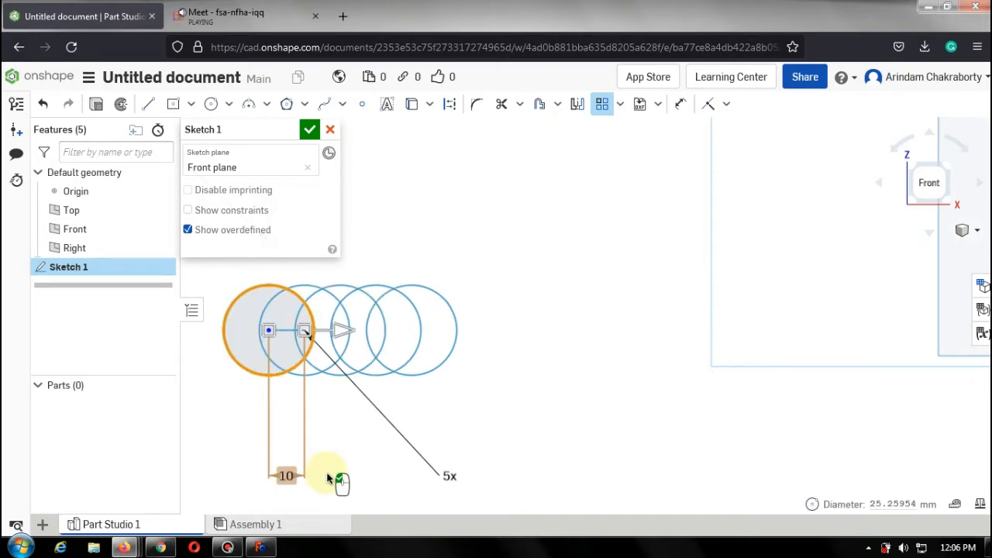
# Switch to the Google Meet tab to check the call, then return to the Onshape tab.
pyautogui.click(327, 478)
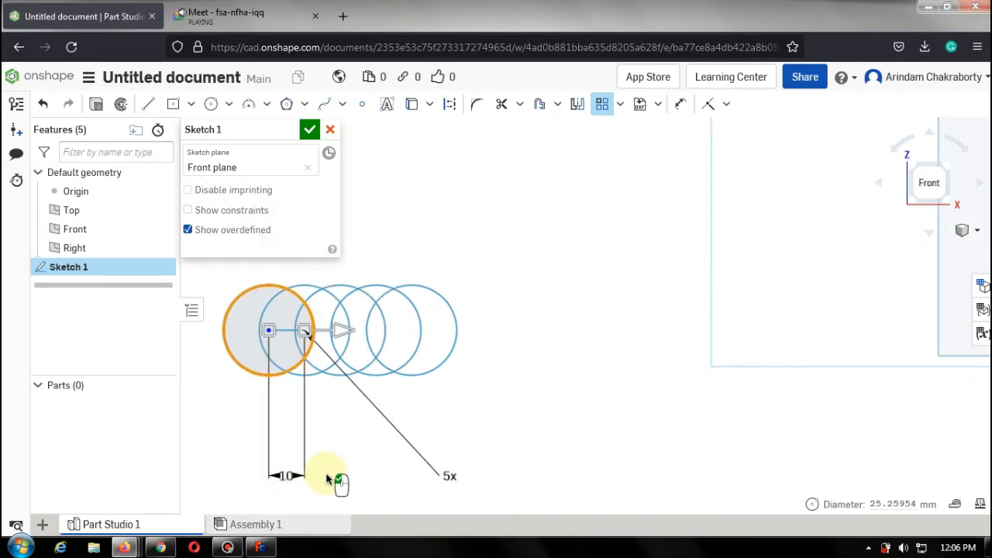
pyautogui.click(233, 14)
pyautogui.click(637, 152)
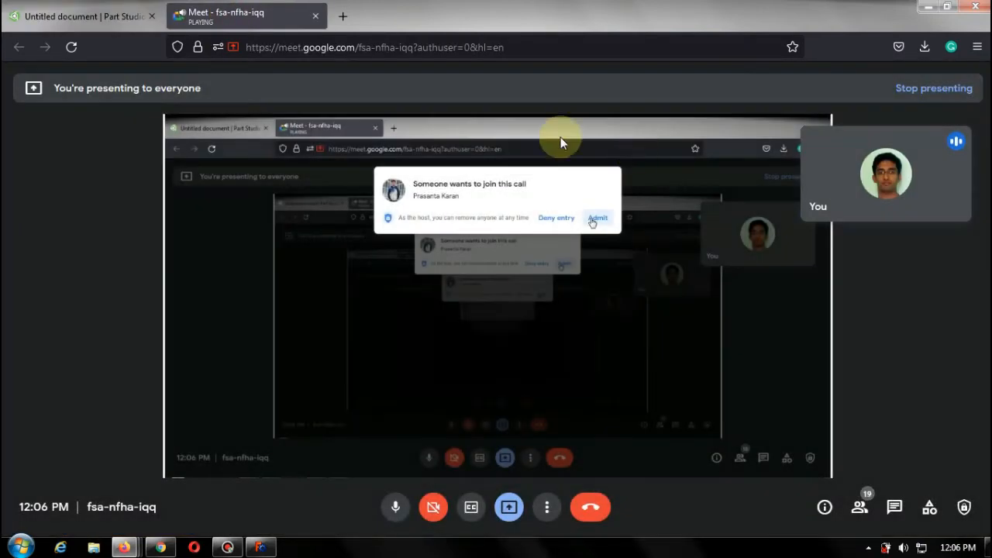
pyautogui.click(77, 15)
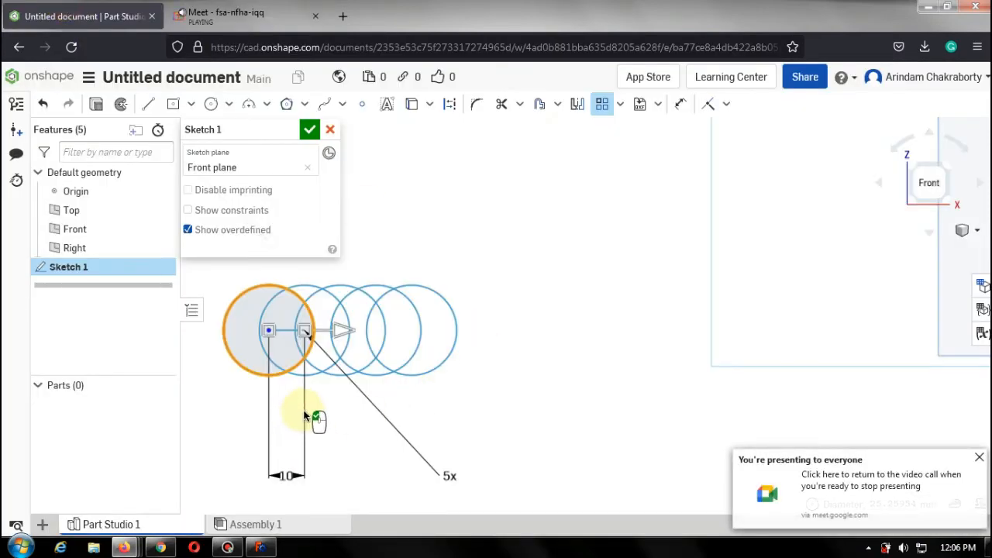
# Fit the sketch in view and set the pattern's second direction to 2 instances.
pyautogui.press('f')
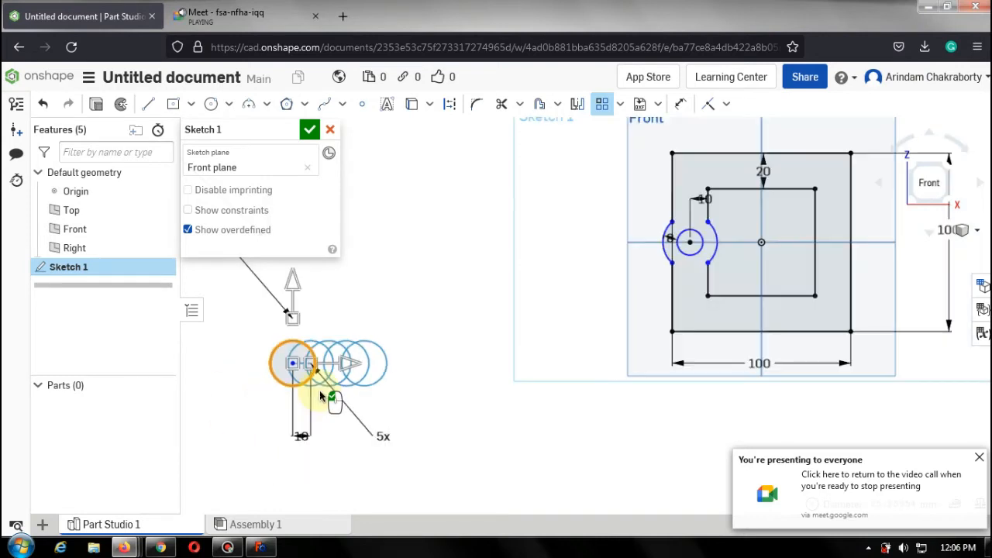
pyautogui.scroll(3, 267, 318)
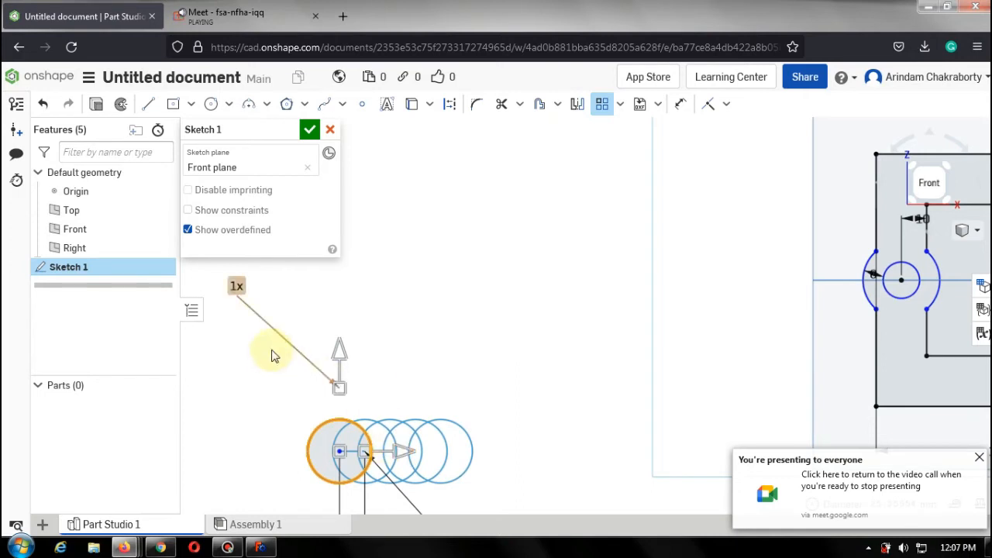
pyautogui.doubleClick(235, 290)
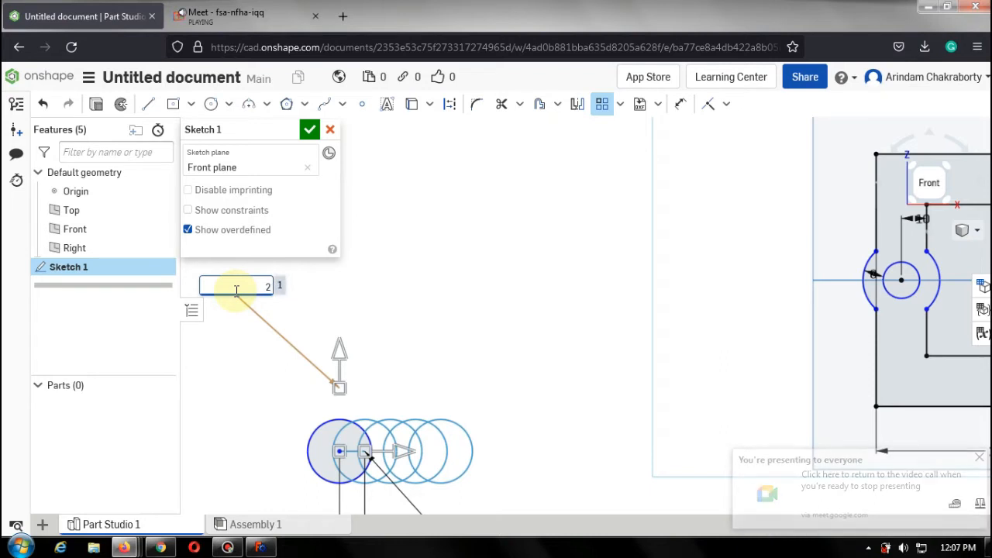
pyautogui.press('Return')
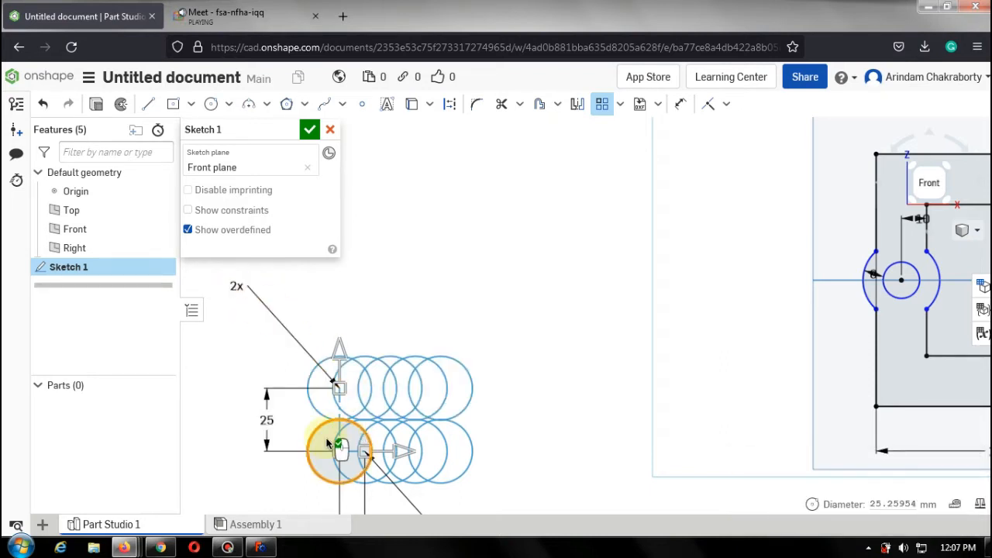
# Set the second-direction spacing of the pattern to 10 mm.
pyautogui.scroll(3, 327, 443)
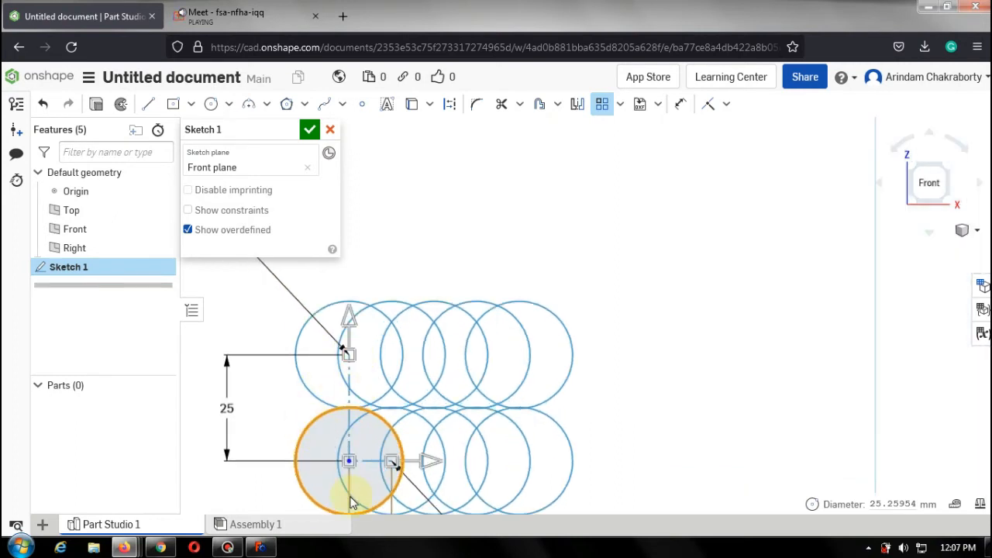
pyautogui.doubleClick(220, 409)
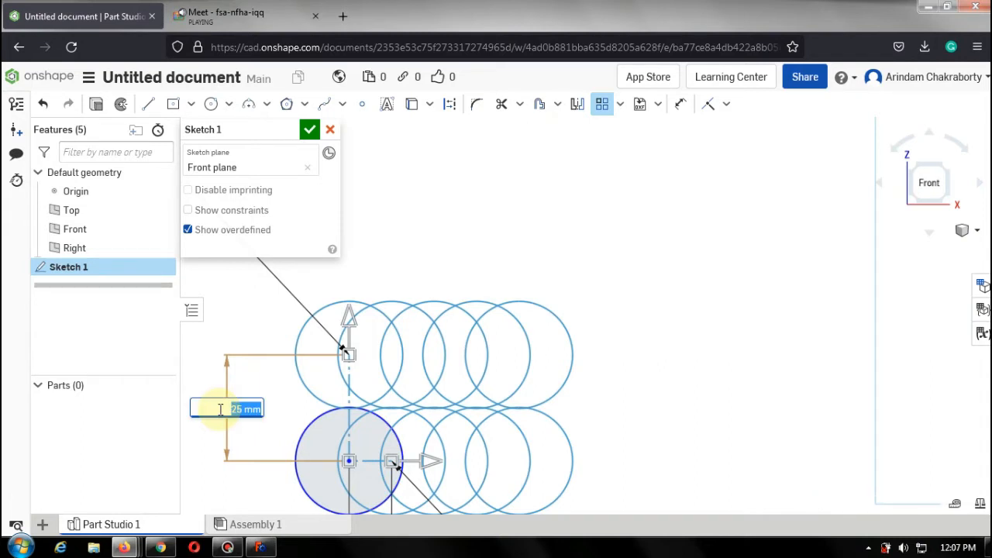
pyautogui.write('1')
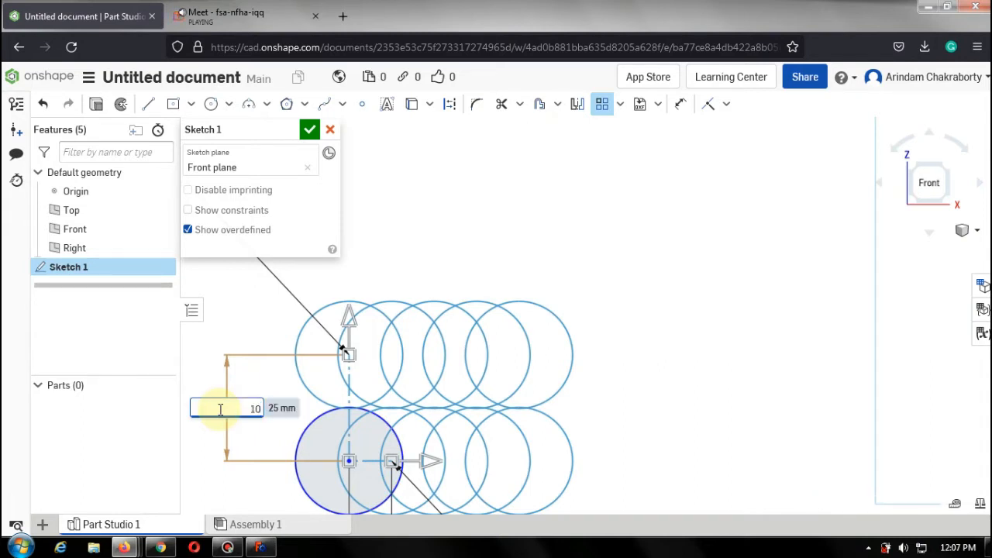
pyautogui.write('0')
pyautogui.press('Return')
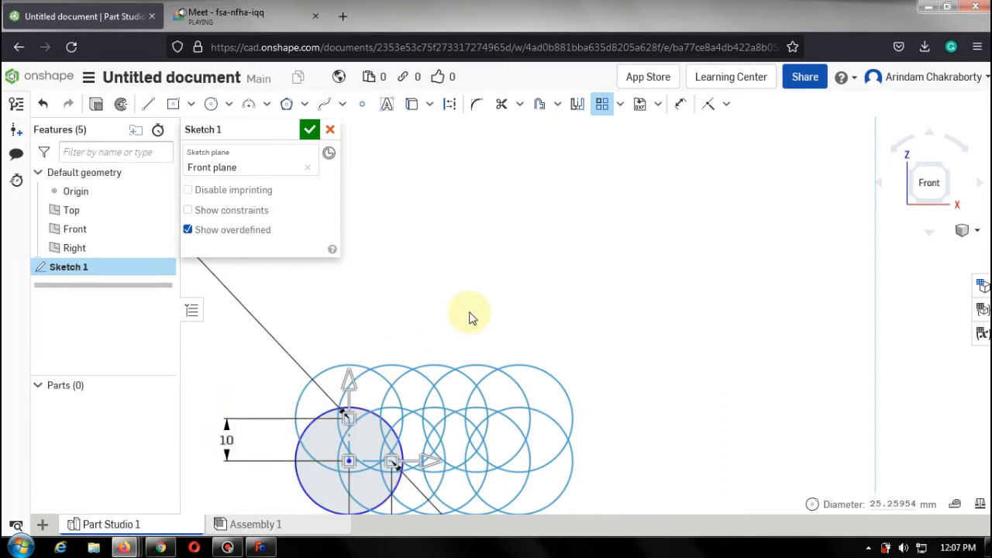
# Set the second-direction spacing of the pattern to 30 mm.
pyautogui.doubleClick(301, 428)
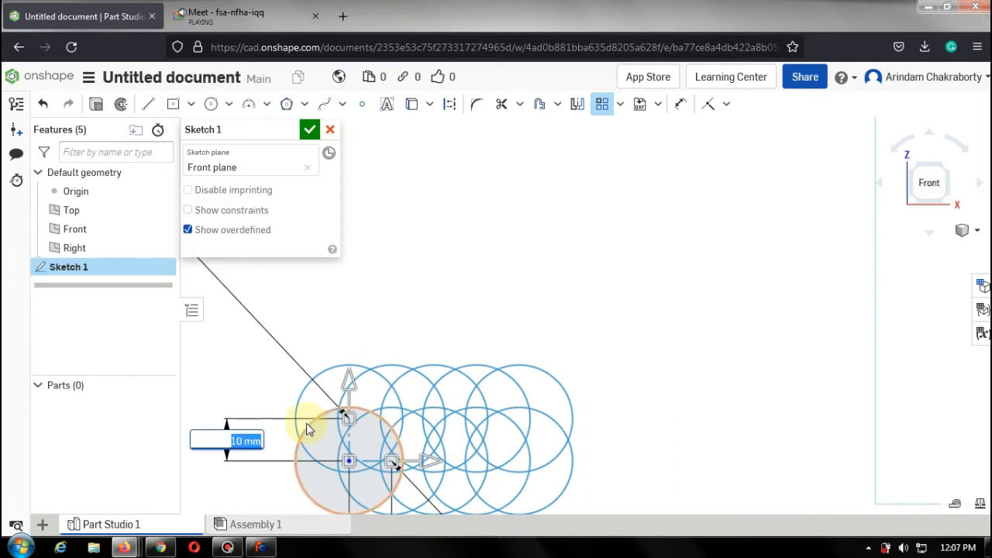
pyautogui.write('30')
pyautogui.press('Return')
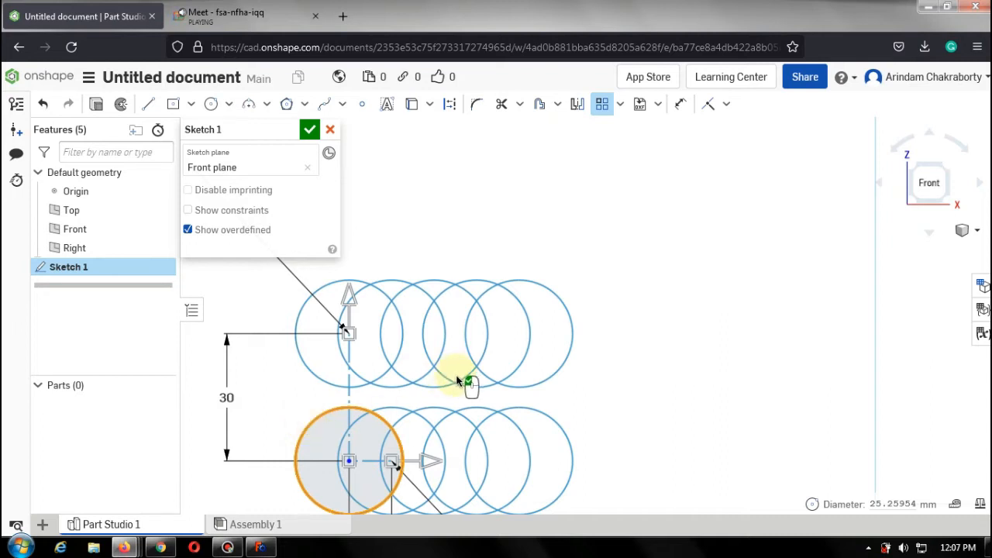
# Set the first-direction spacing of the pattern to 30 mm.
pyautogui.scroll(-1, 458, 381)
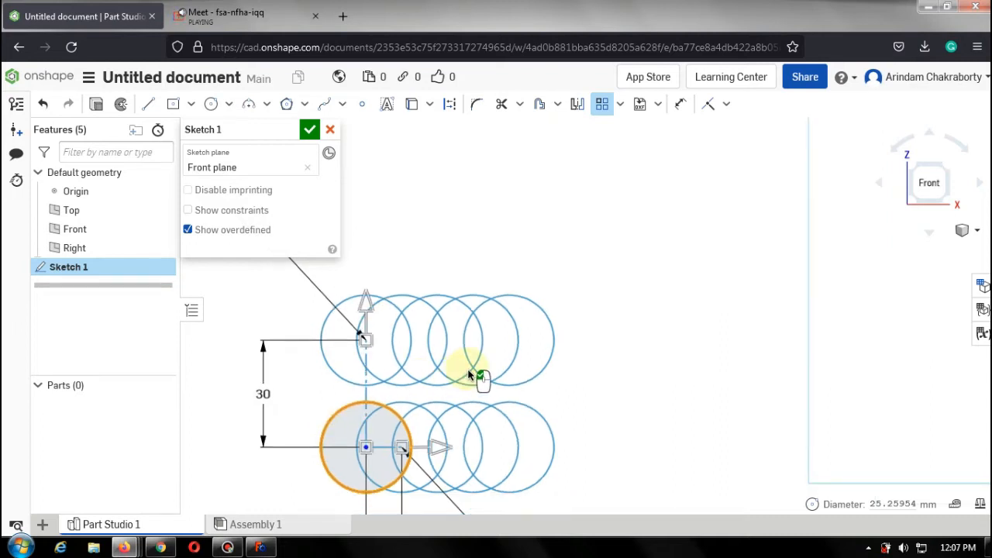
pyautogui.scroll(-3, 463, 378)
pyautogui.scroll(4, 446, 479)
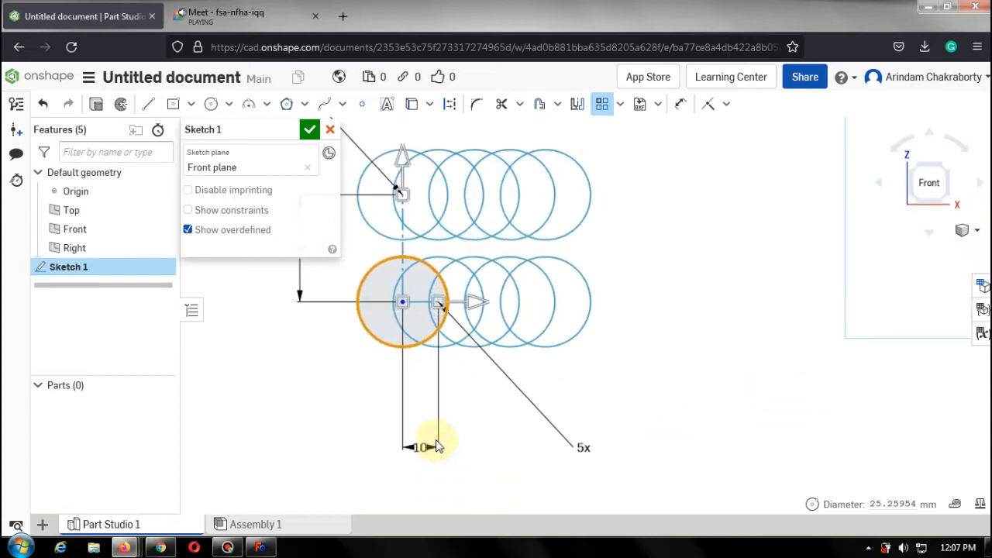
pyautogui.click(420, 445)
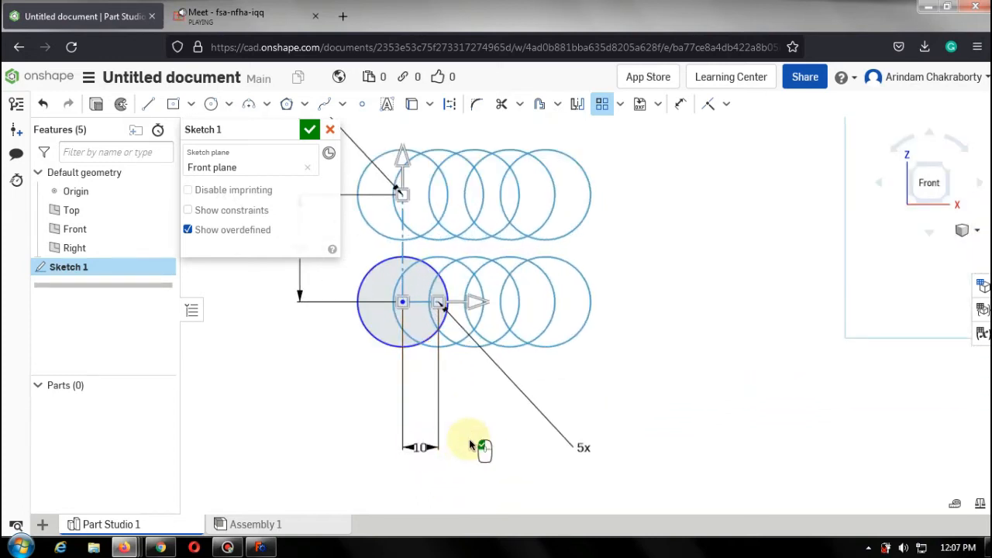
pyautogui.click(423, 448)
pyautogui.doubleClick(422, 448)
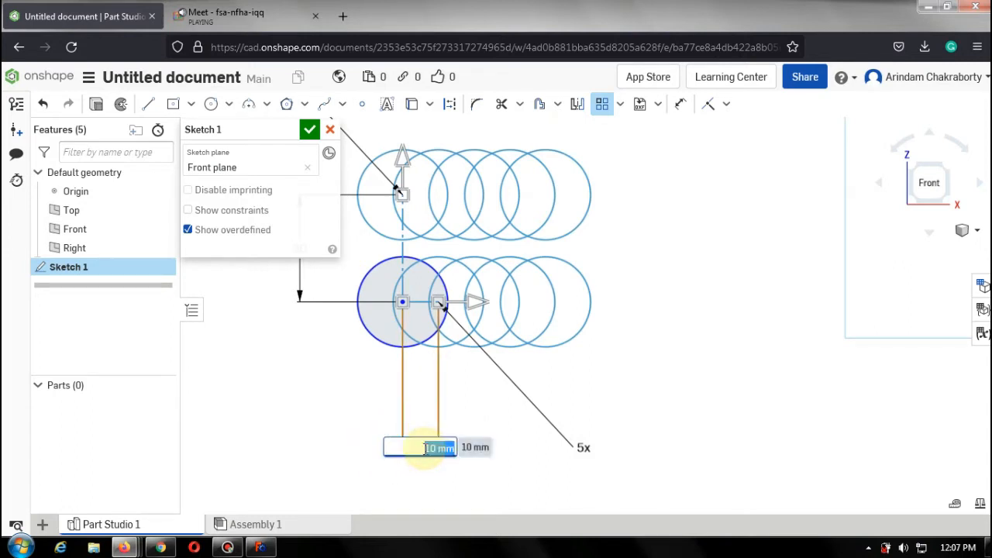
pyautogui.write('30')
pyautogui.press('Return')
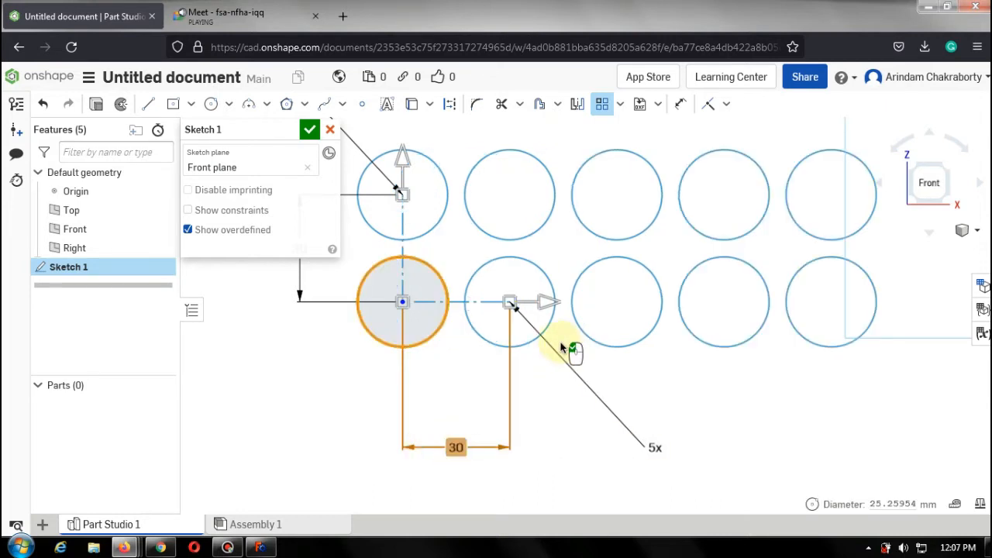
# Try to move the second pattern row below the original by dragging its direction handle and re-entering 30 mm spacing.
pyautogui.scroll(3, 565, 349)
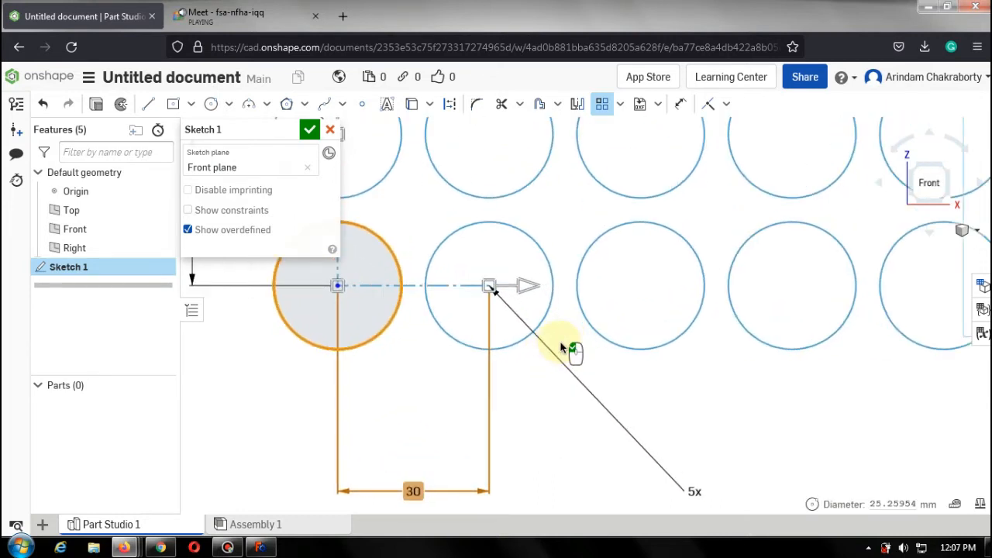
pyautogui.scroll(-5, 565, 345)
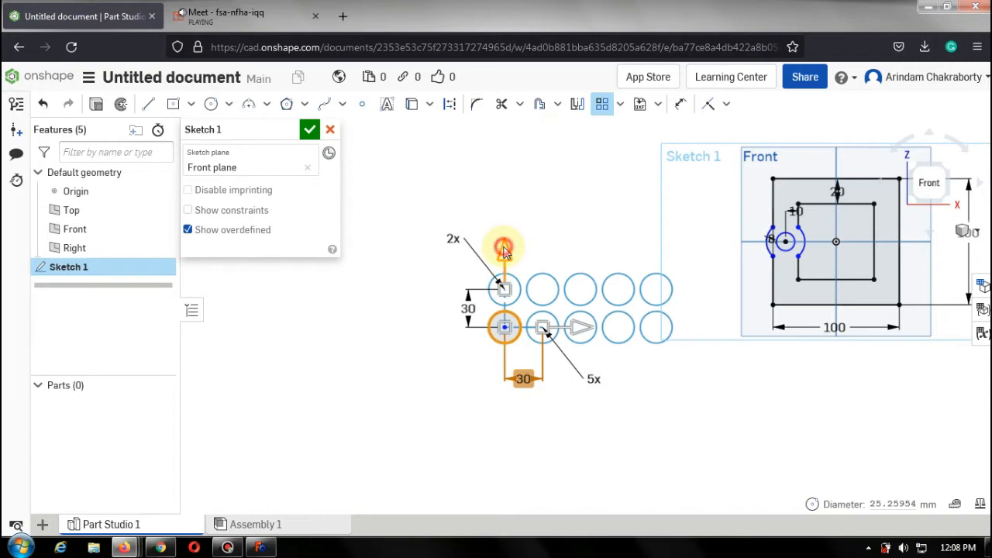
pyautogui.moveTo(503, 250); pyautogui.dragTo(504, 409)
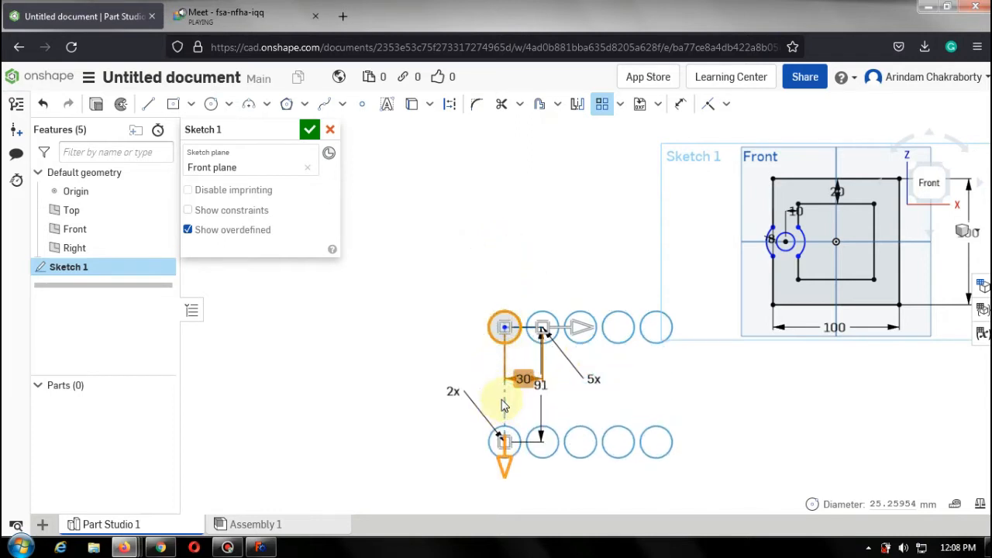
pyautogui.doubleClick(543, 385)
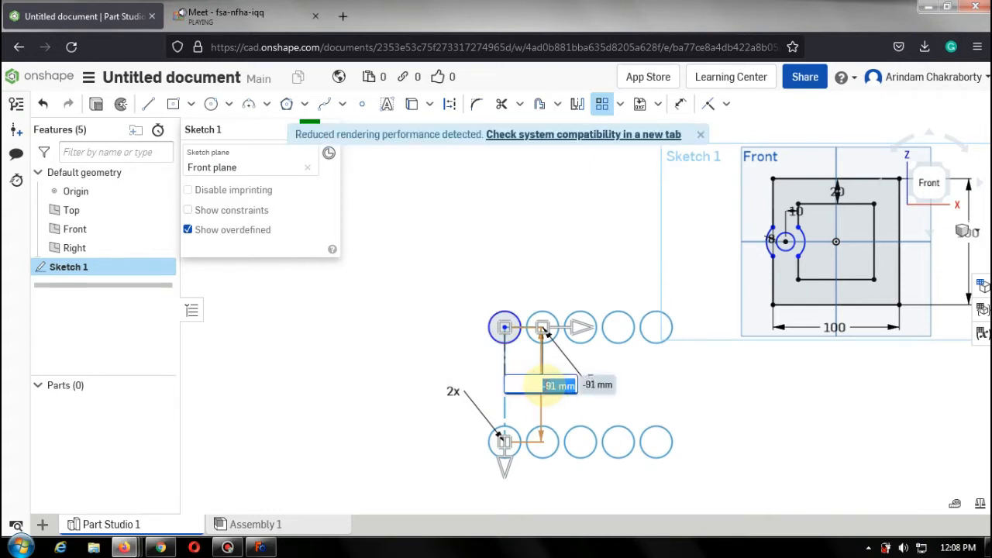
pyautogui.write('30')
pyautogui.press('Return')
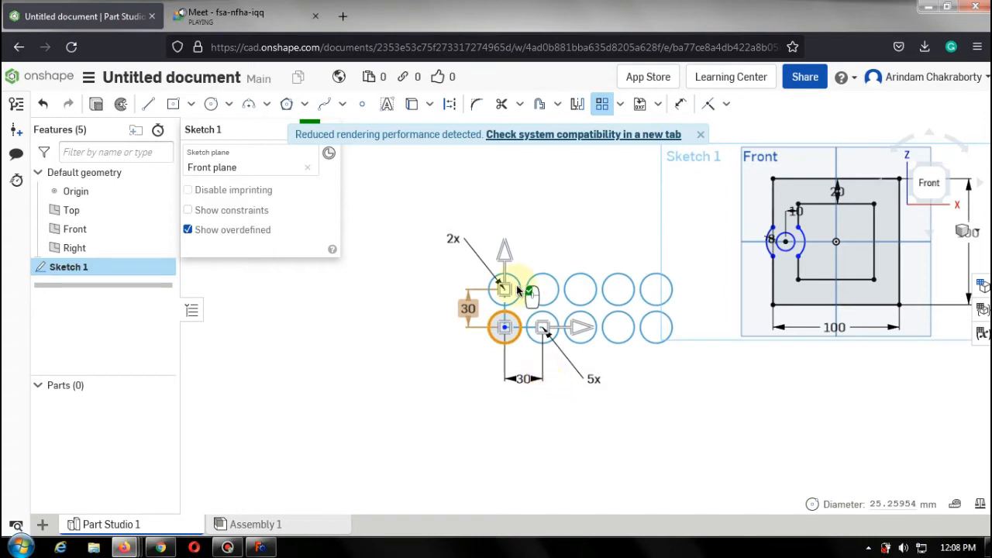
pyautogui.moveTo(504, 288); pyautogui.dragTo(501, 402)
pyautogui.moveTo(502, 403); pyautogui.dragTo(505, 403)
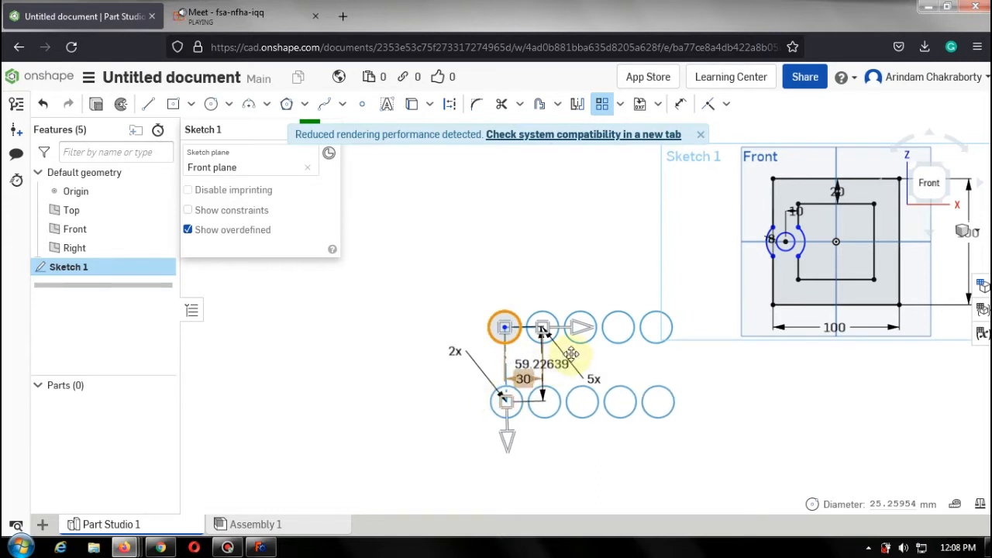
pyautogui.doubleClick(543, 365)
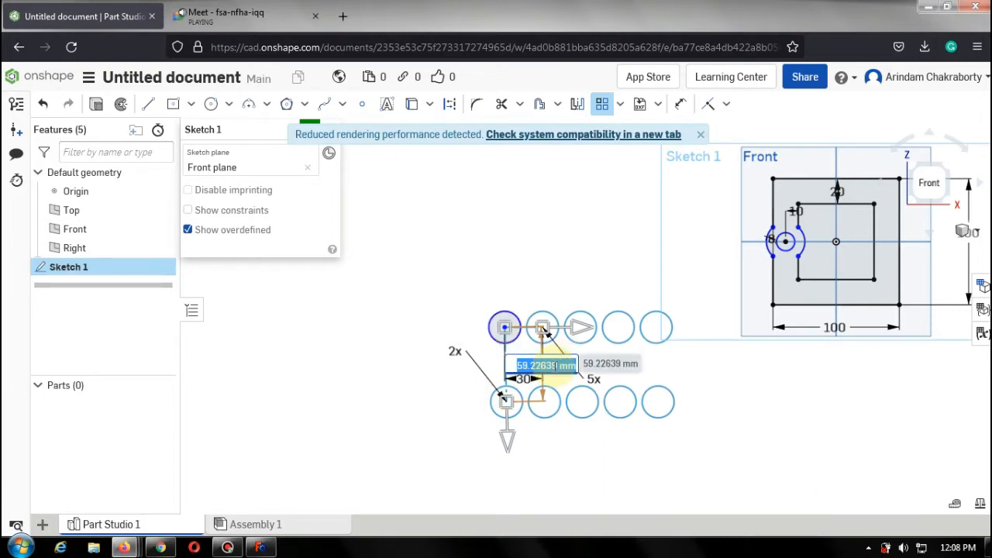
pyautogui.press('BackSpace')
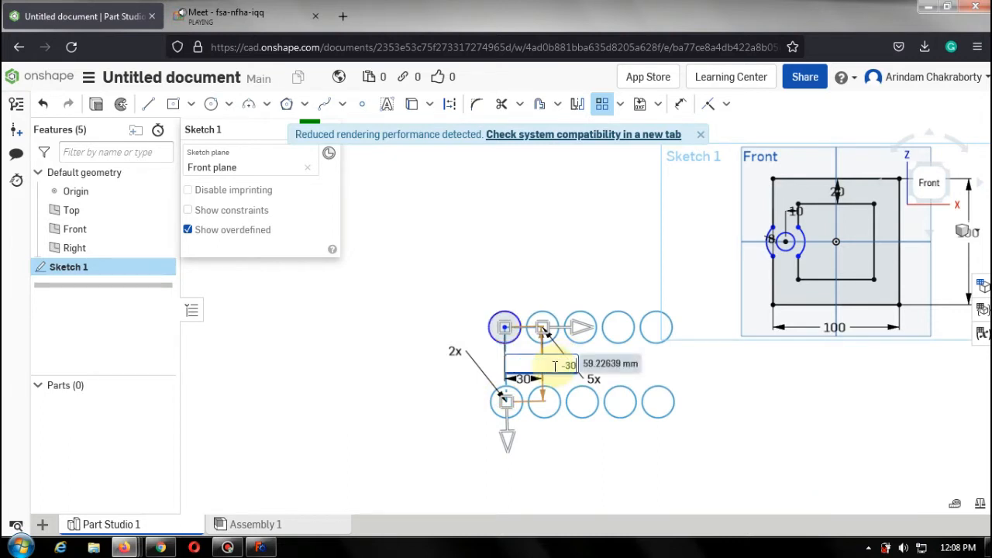
pyautogui.press('Return')
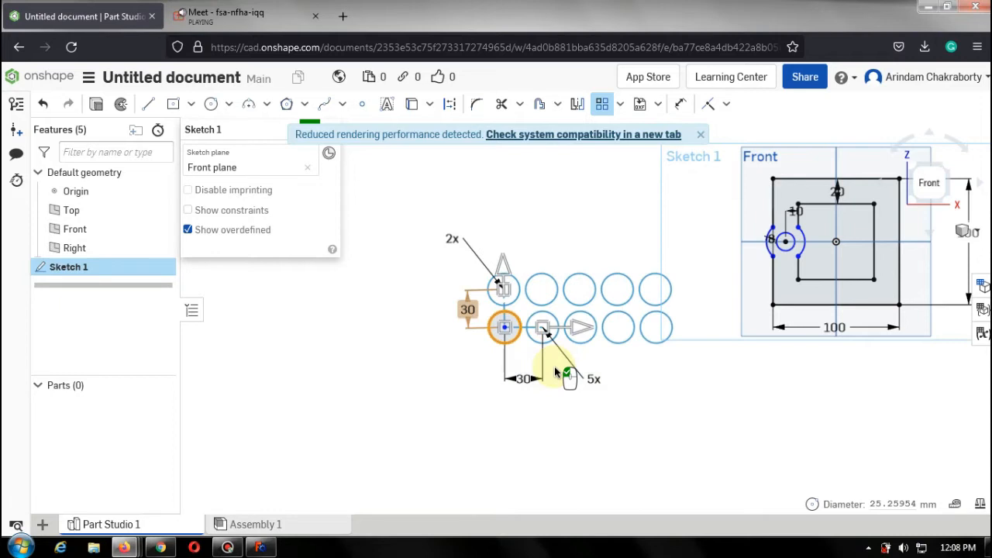
# Flip the pattern's second direction so the second row lies below, and finish the linear pattern.
pyautogui.click(502, 322)
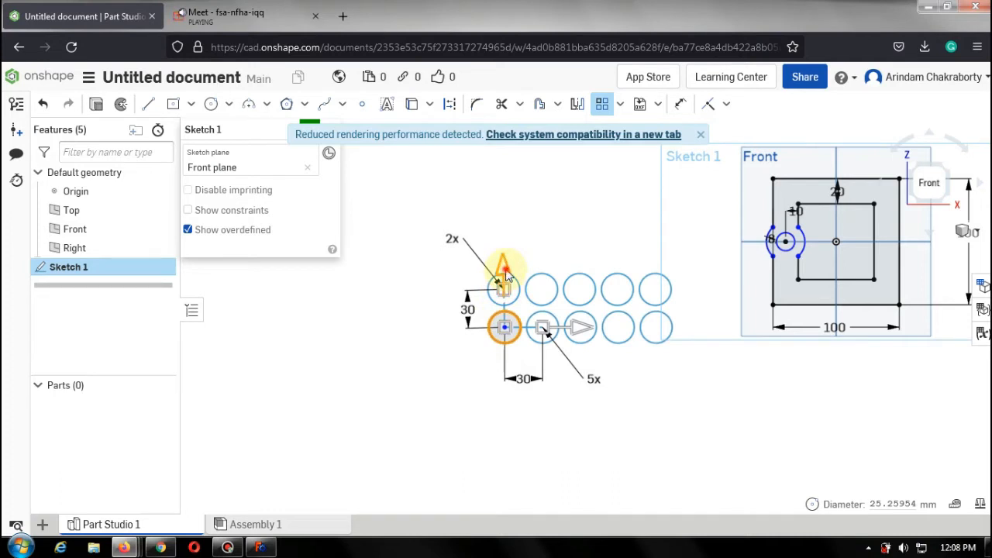
pyautogui.click(505, 271)
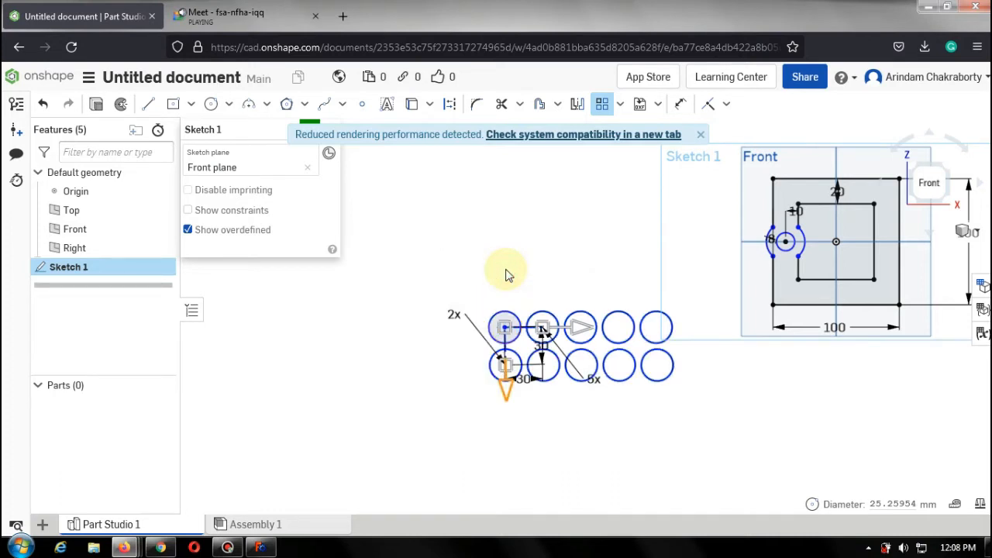
pyautogui.click(507, 270)
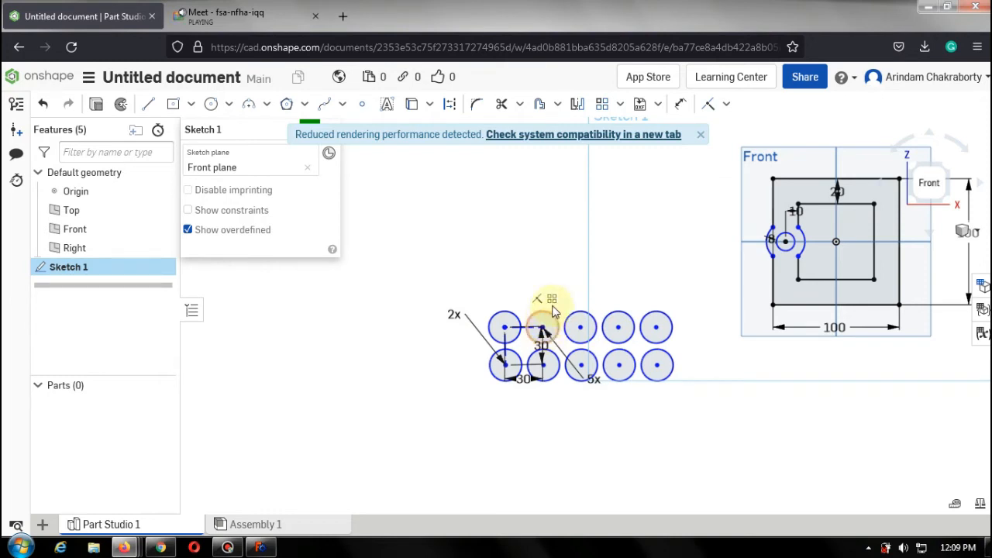
pyautogui.click(553, 300)
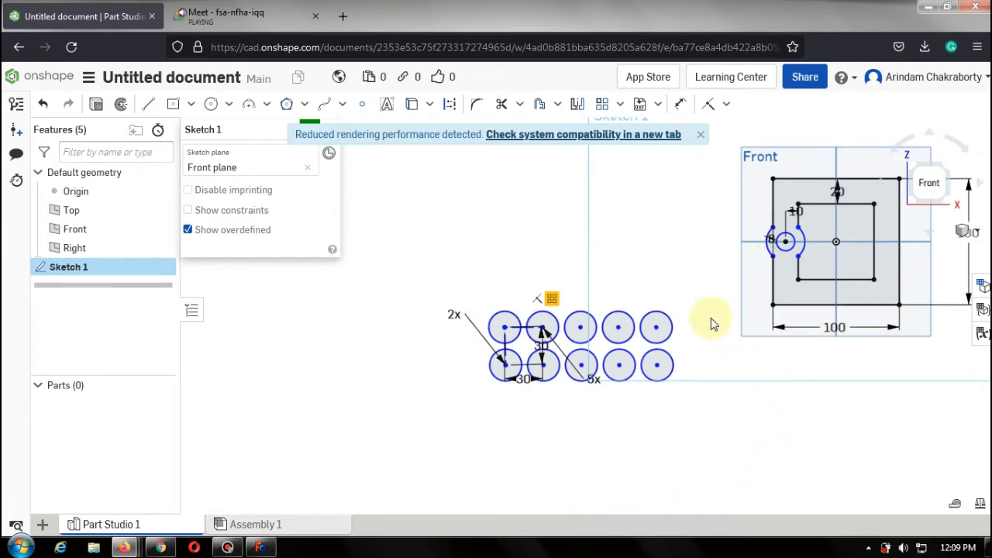
pyautogui.click(620, 104)
pyautogui.click(700, 135)
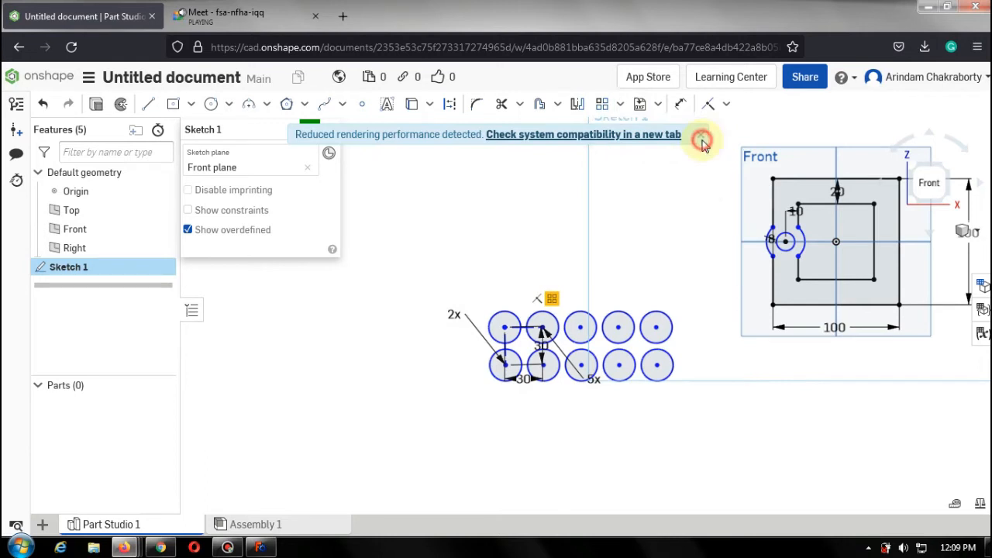
pyautogui.click(620, 106)
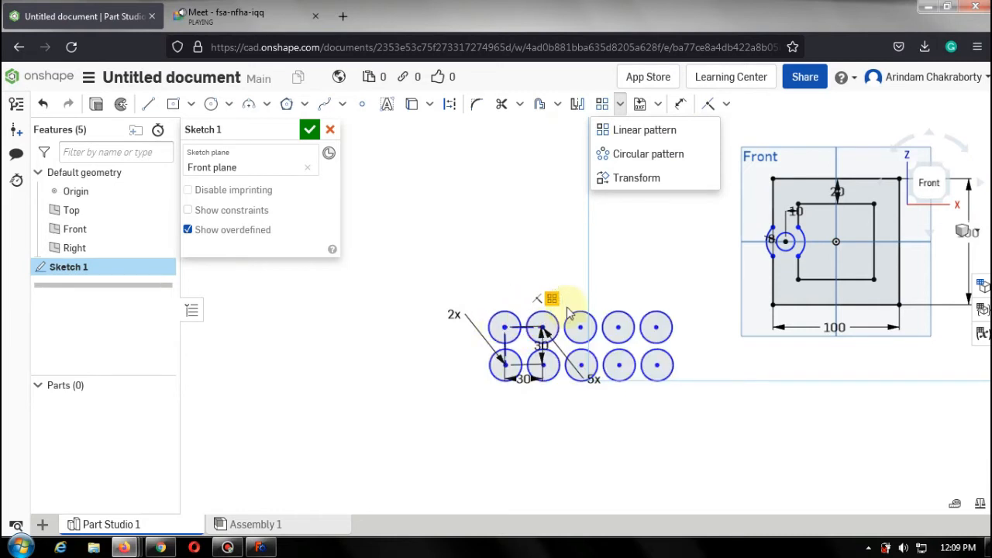
# Delete all the patterned circles using a window selection.
pyautogui.moveTo(418, 256); pyautogui.dragTo(687, 449)
pyautogui.press('Delete')
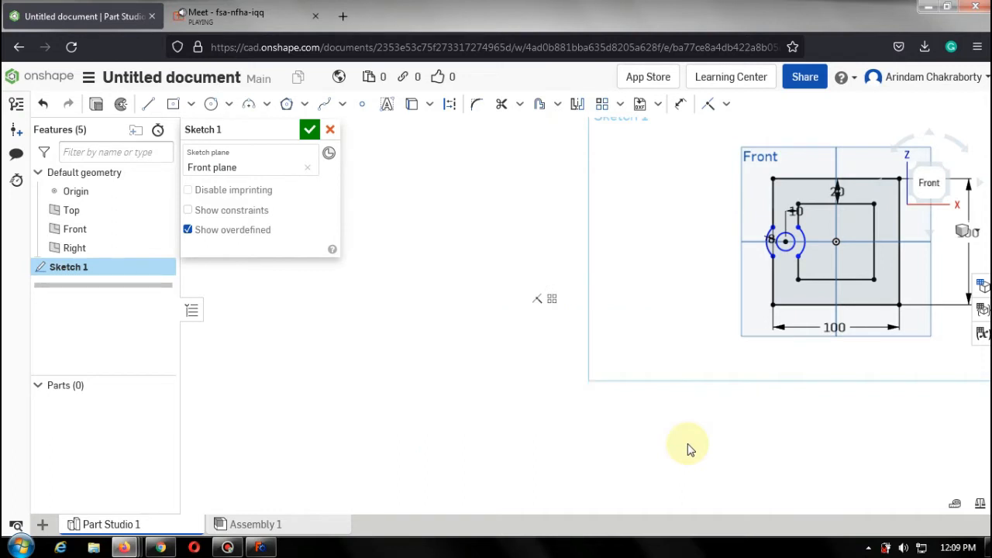
# Draw a circle about 172 mm in diameter to the left of the square sketch.
pyautogui.click(211, 104)
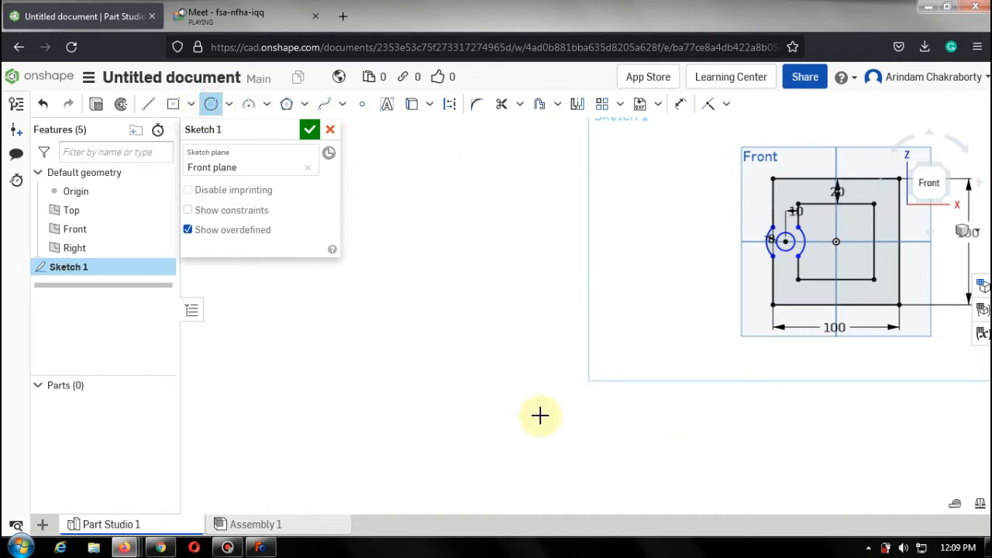
pyautogui.click(518, 332)
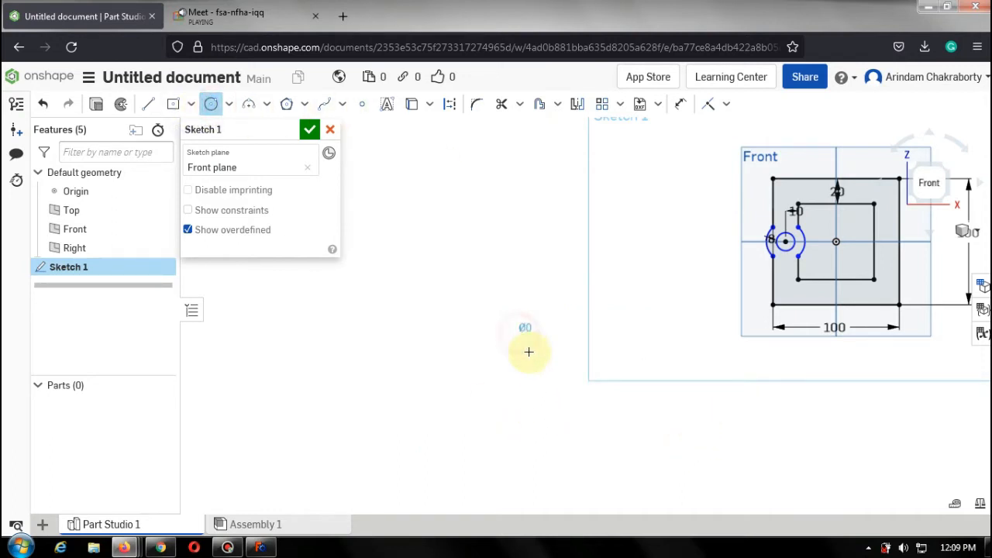
pyautogui.click(596, 408)
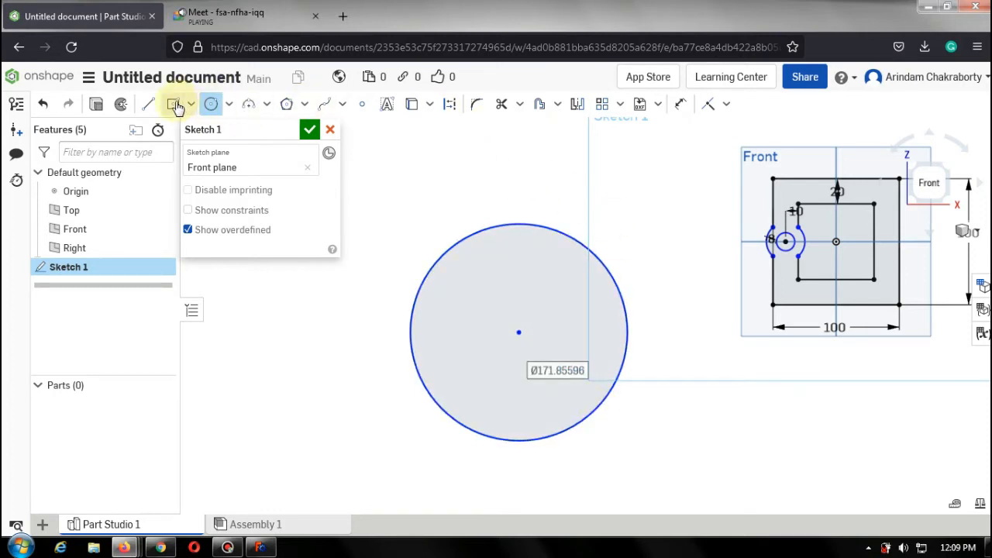
# Draw a rectangle about 28 by 30 mm straddling the top of that circle.
pyautogui.press('r')
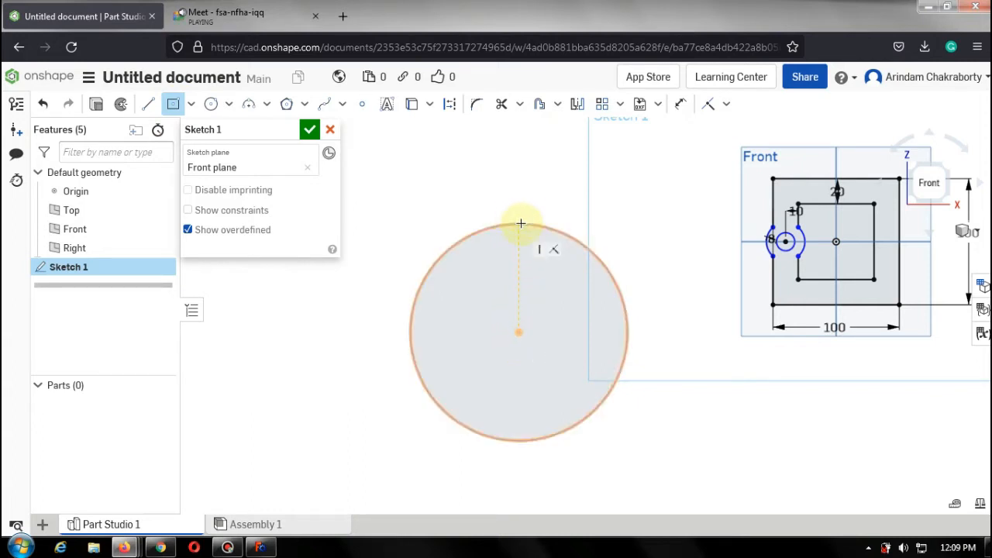
pyautogui.click(533, 232)
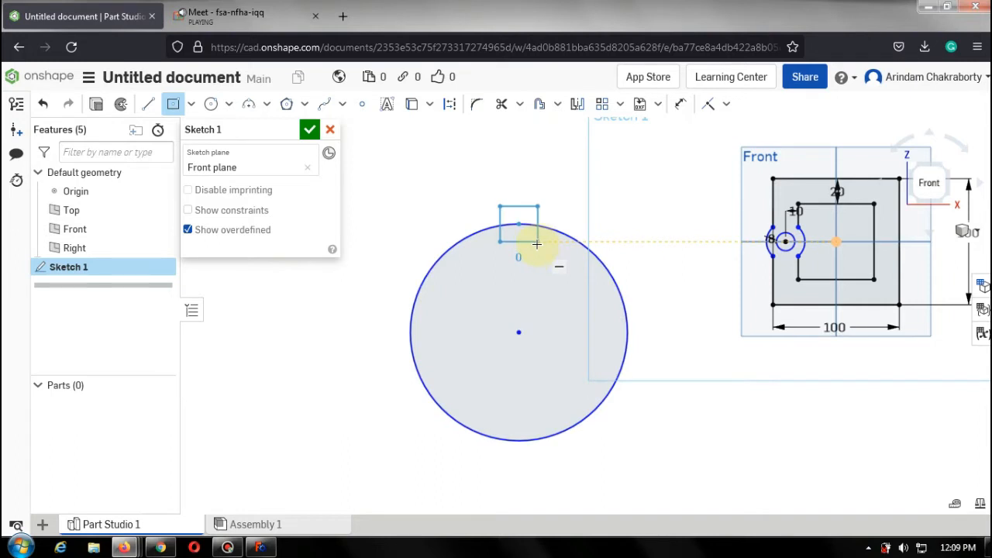
pyautogui.click(539, 242)
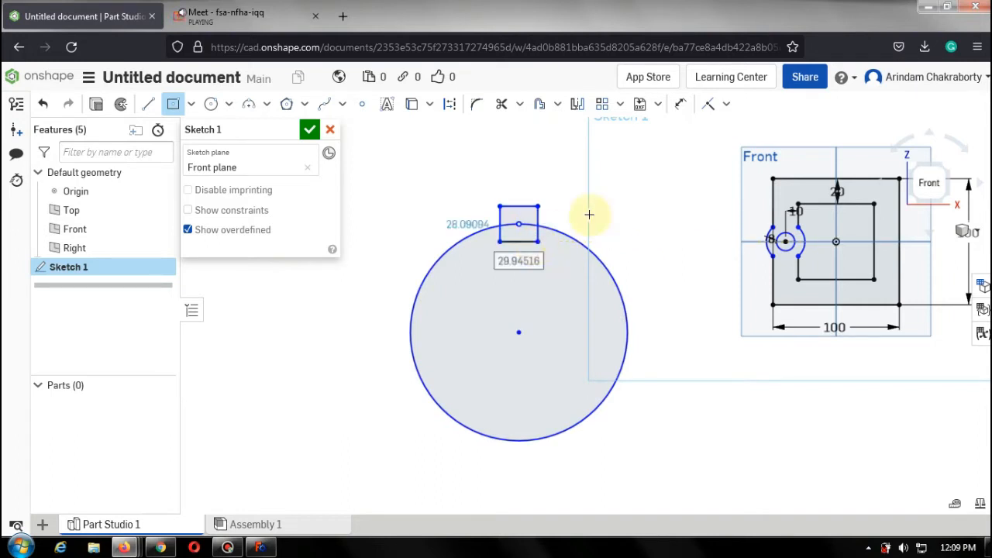
pyautogui.press('Escape')
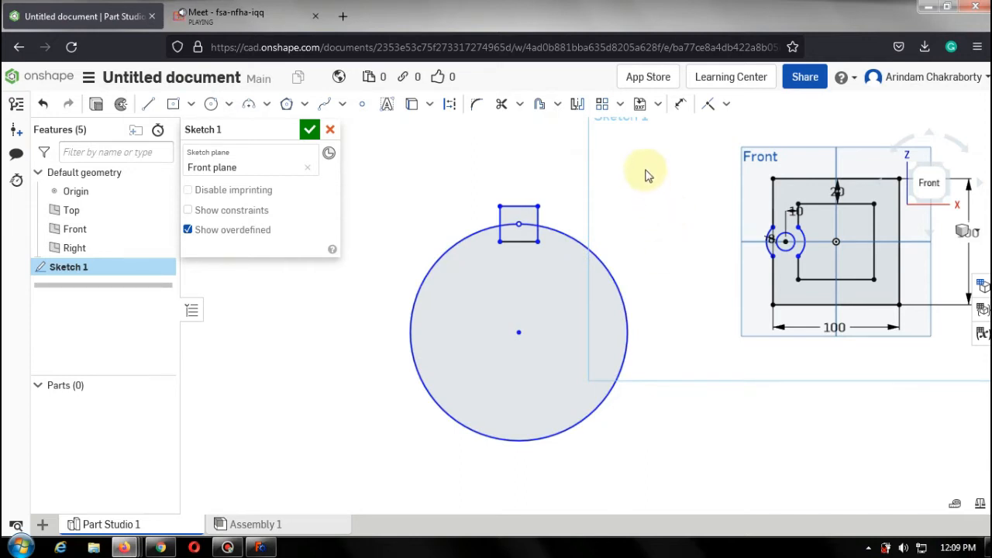
# Circular-pattern the rectangle's edges three times around the circle's center.
pyautogui.click(621, 106)
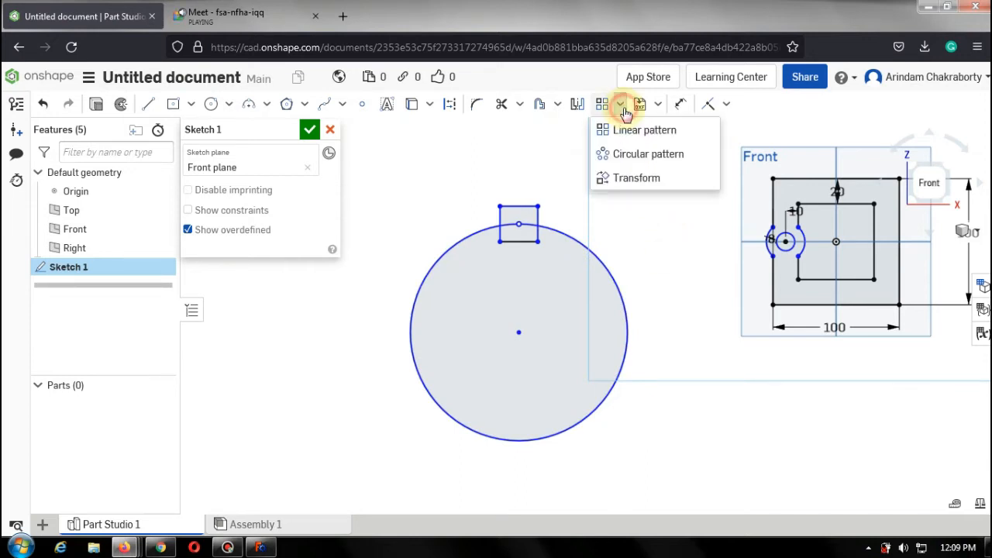
pyautogui.click(649, 158)
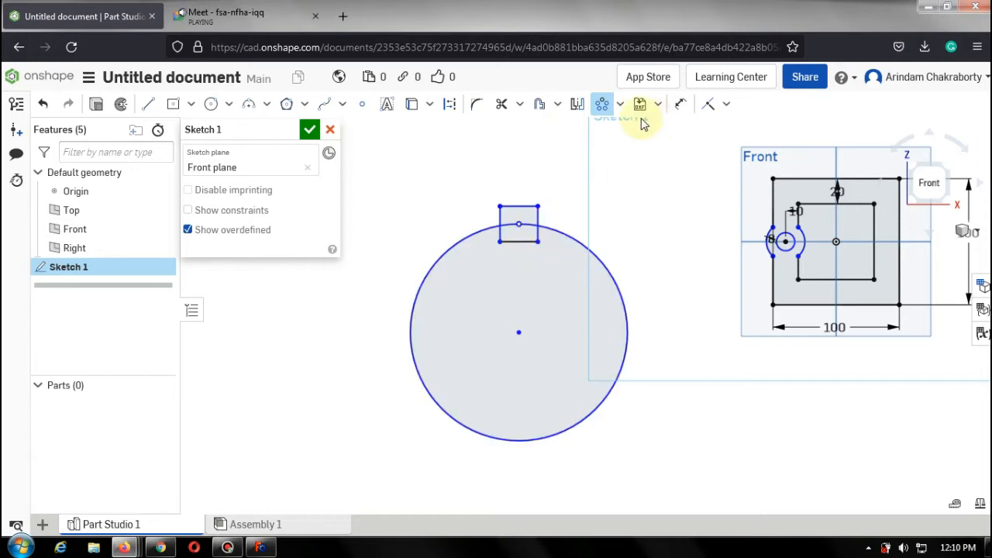
pyautogui.click(538, 231)
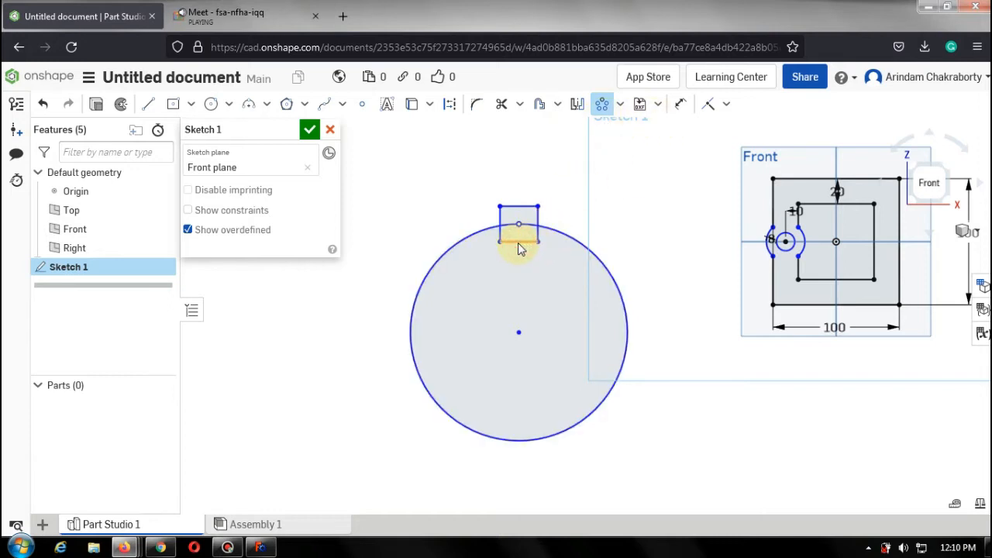
pyautogui.click(500, 223)
pyautogui.click(516, 206)
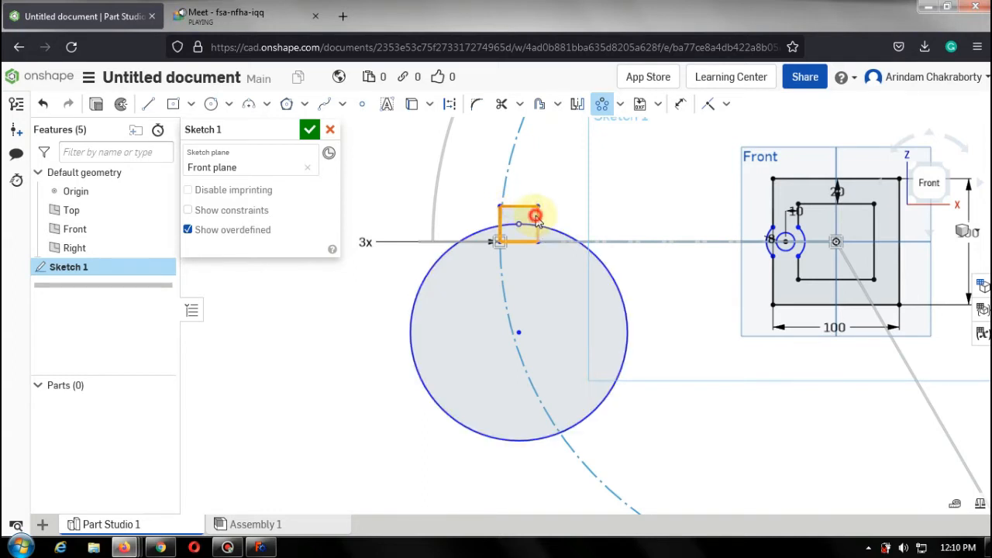
pyautogui.click(536, 216)
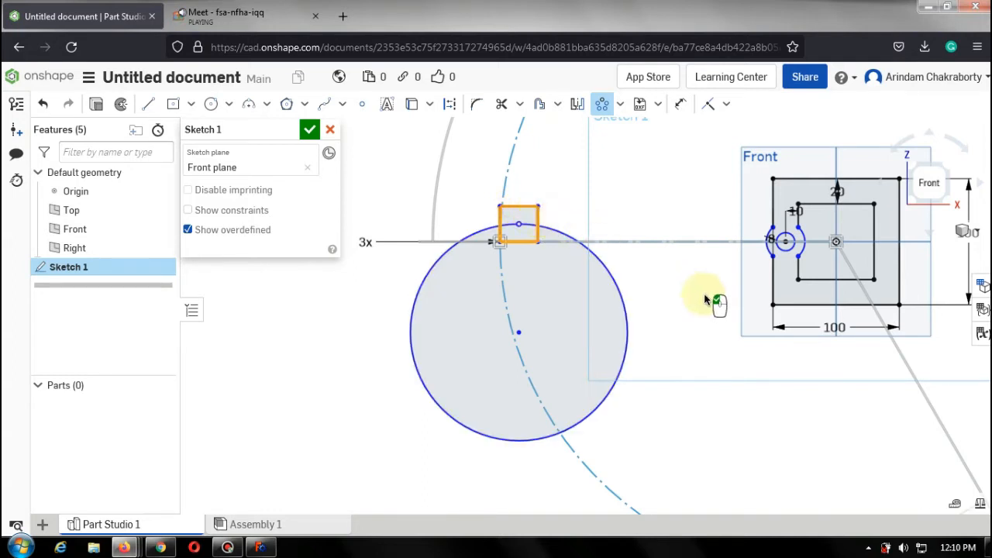
pyautogui.scroll(-6, 705, 300)
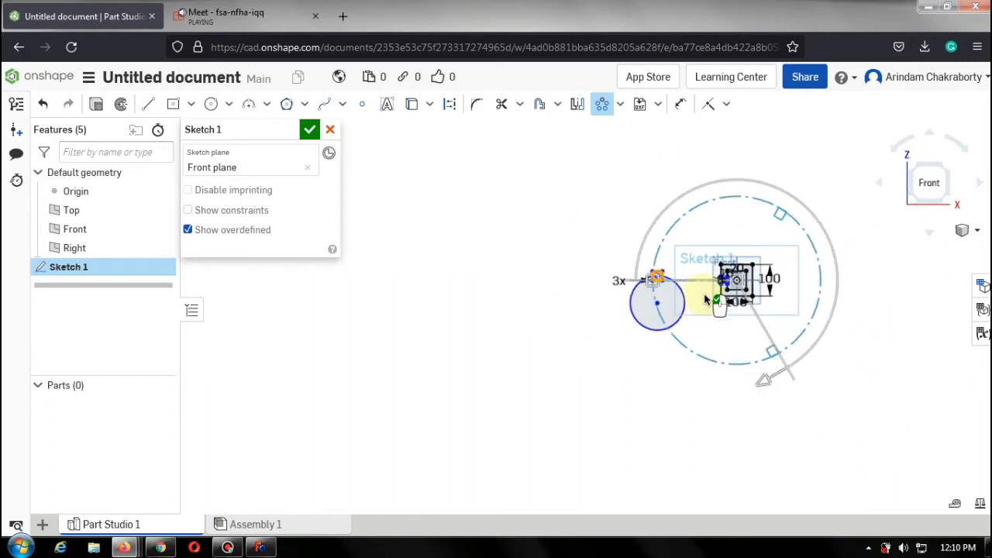
pyautogui.click(791, 374)
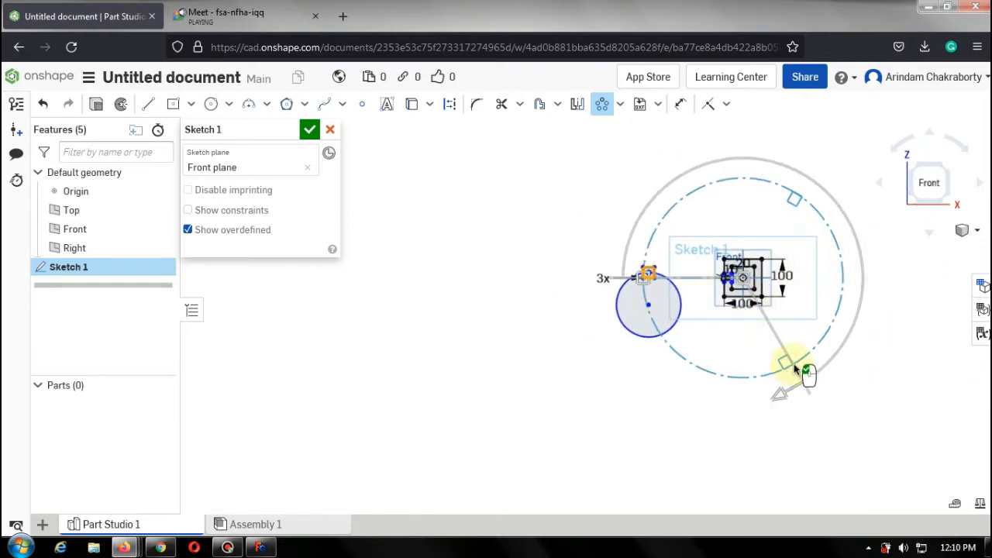
pyautogui.moveTo(791, 354); pyautogui.dragTo(750, 288)
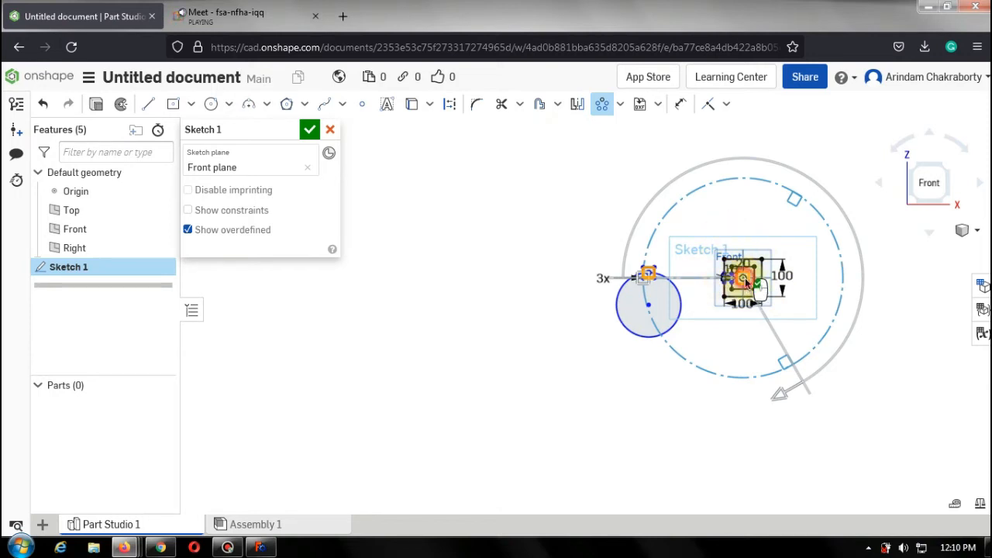
pyautogui.moveTo(745, 281); pyautogui.dragTo(651, 308)
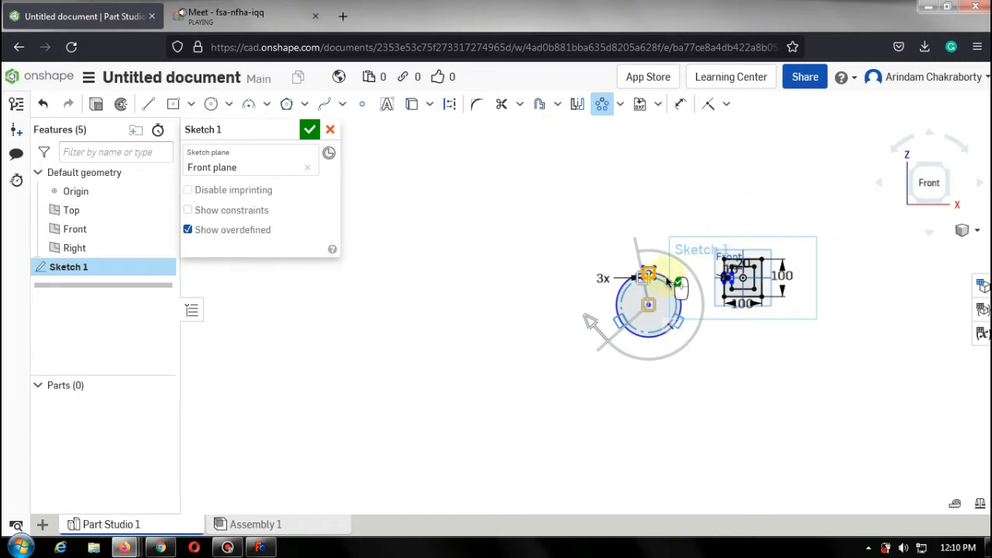
pyautogui.click(716, 358)
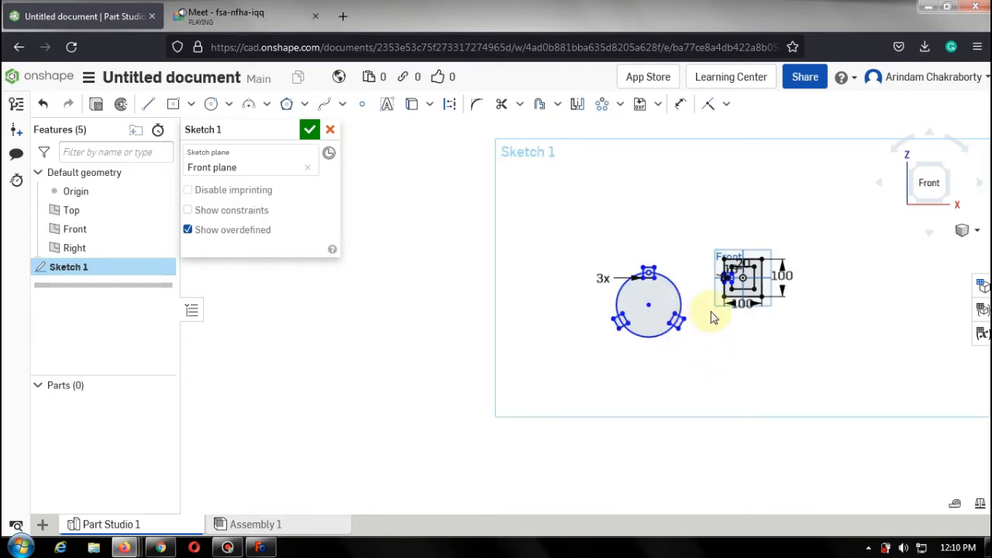
# Draw a larger circle about 449 mm in diameter further to the left.
pyautogui.click(211, 104)
pyautogui.click(429, 317)
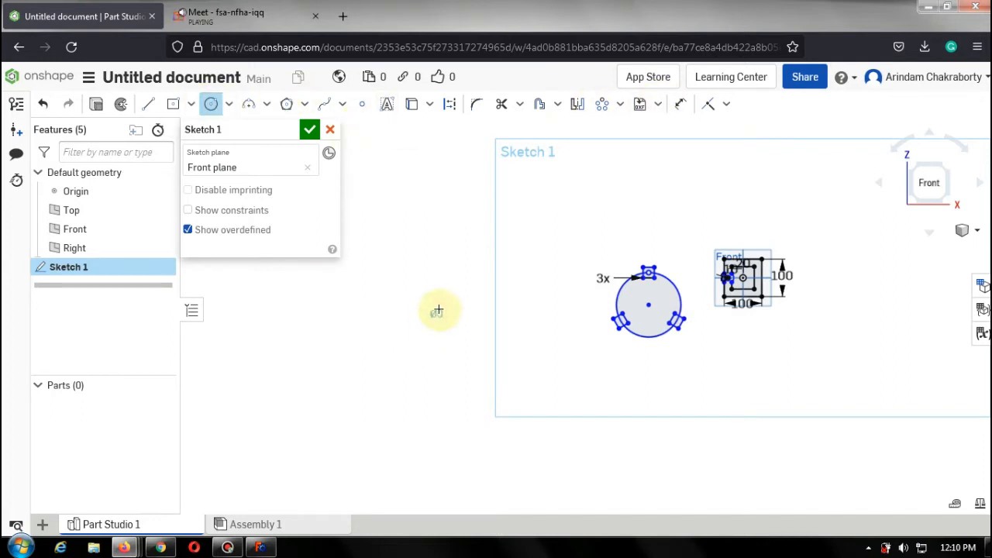
pyautogui.click(479, 250)
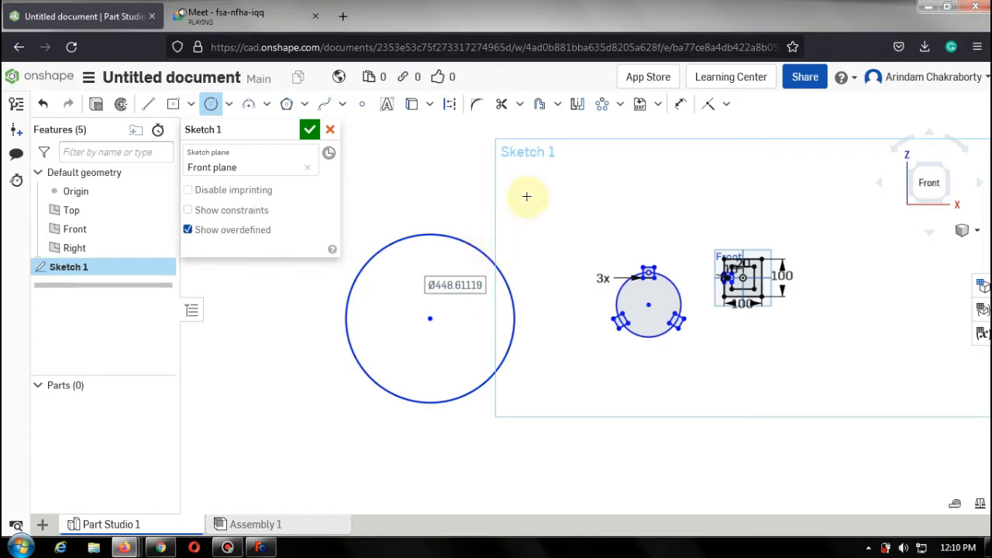
# Draw a circle about 118 mm in diameter centered on the large circle's top point.
pyautogui.click(605, 106)
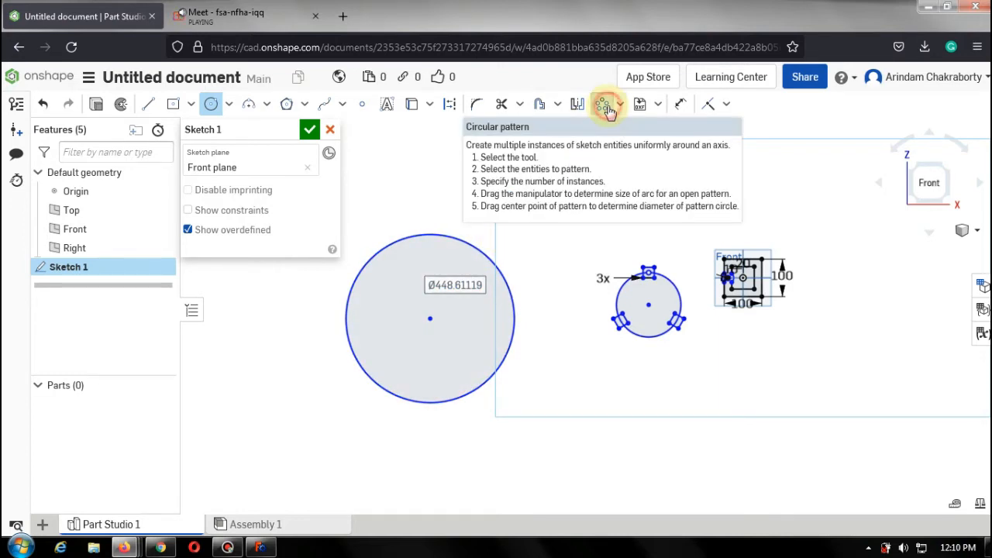
pyautogui.click(502, 261)
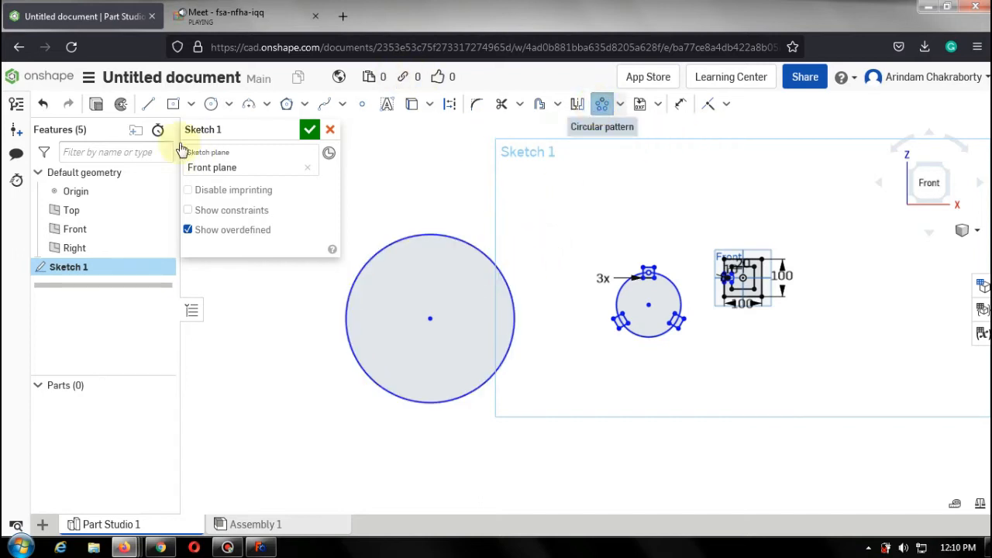
pyautogui.click(211, 104)
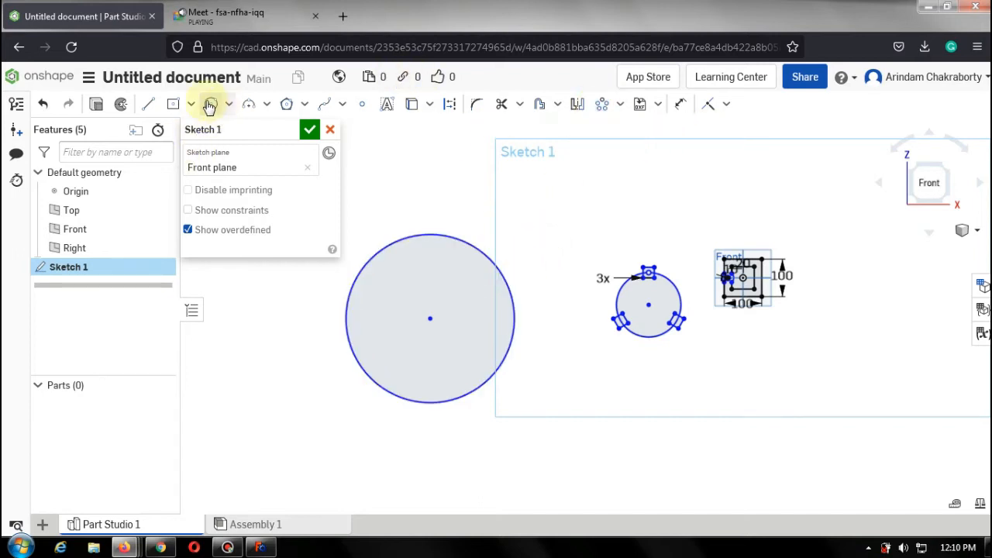
pyautogui.click(429, 235)
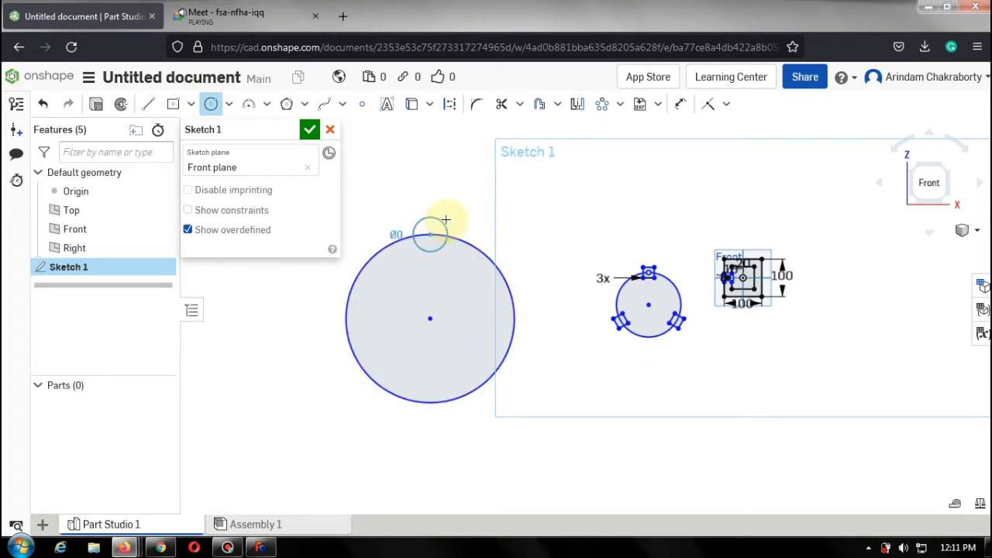
pyautogui.click(445, 220)
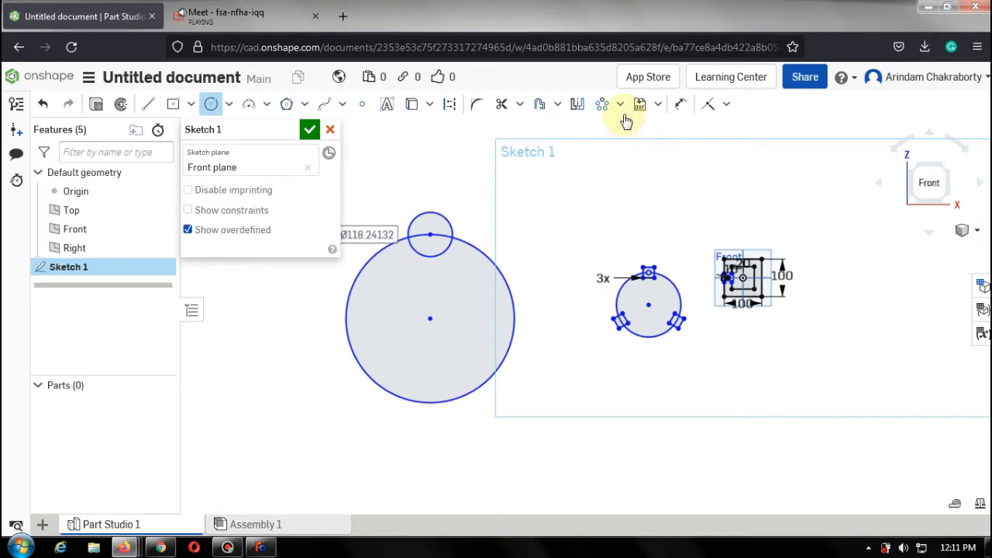
# Cancel the circular pattern attempt on the large circle and remove the small circle.
pyautogui.click(602, 108)
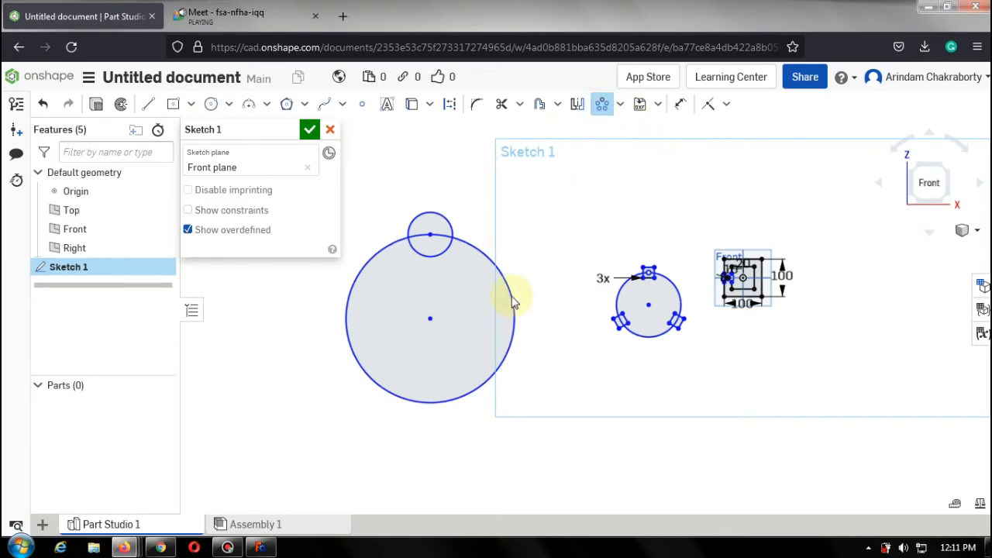
pyautogui.click(511, 300)
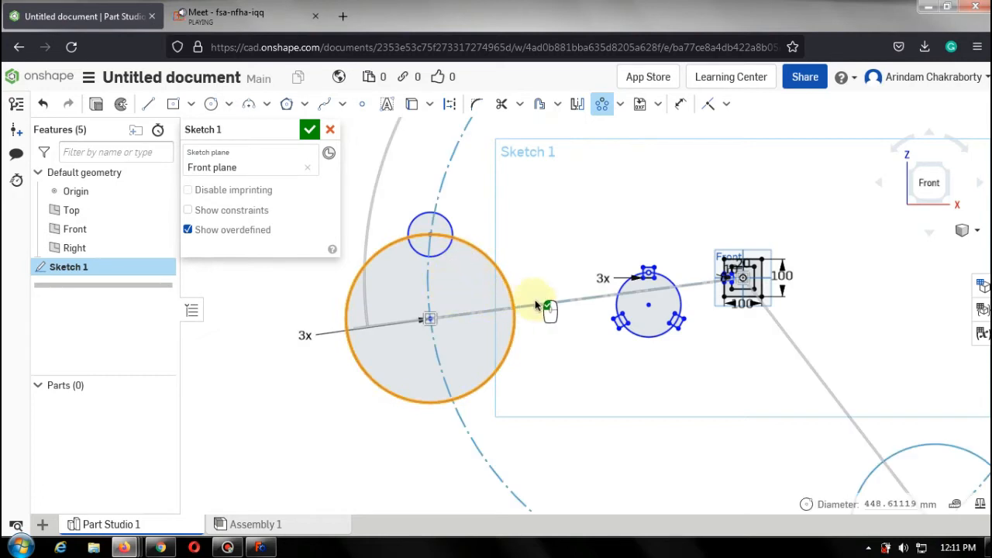
pyautogui.press('Escape')
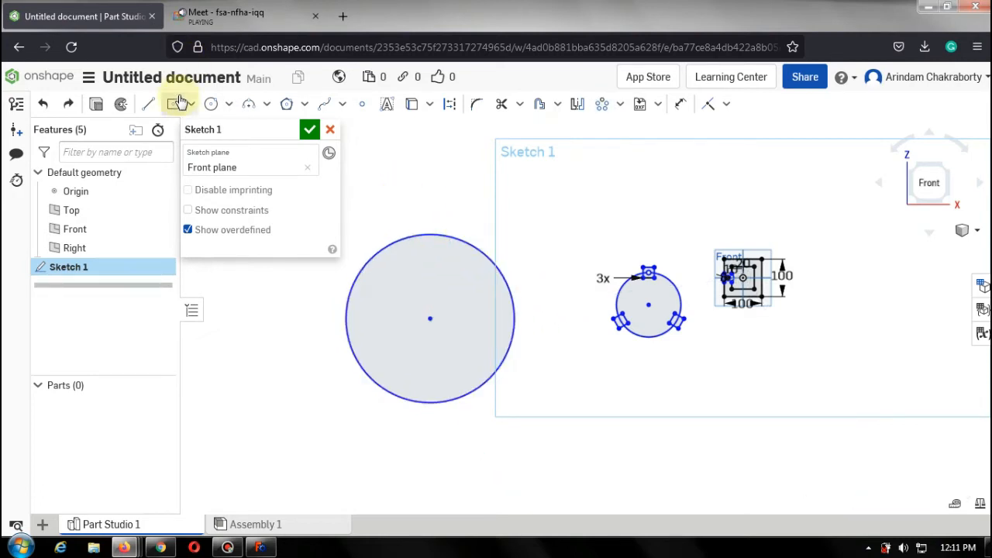
# Draw a circle about 105 mm in diameter centered on the large circle's top point.
pyautogui.click(211, 104)
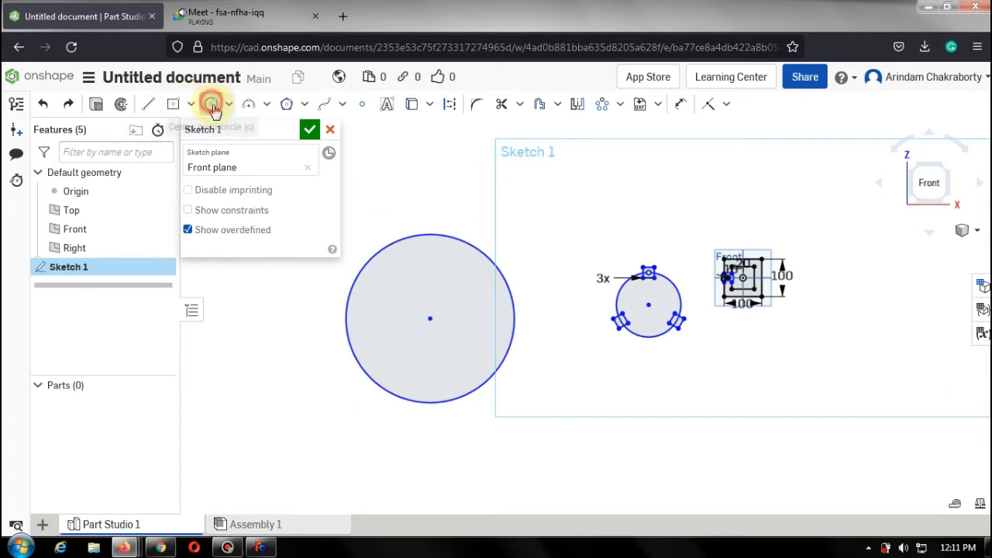
pyautogui.click(430, 235)
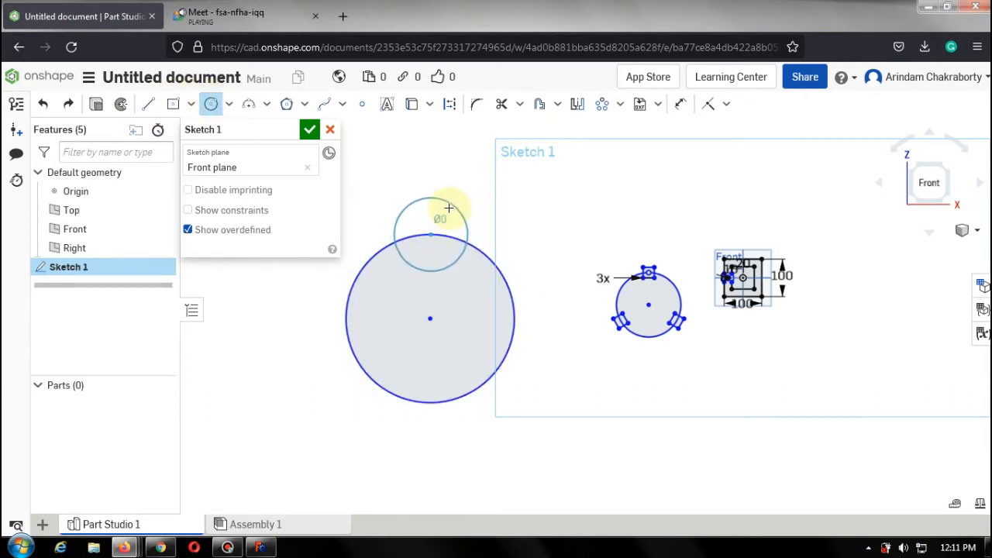
pyautogui.click(440, 218)
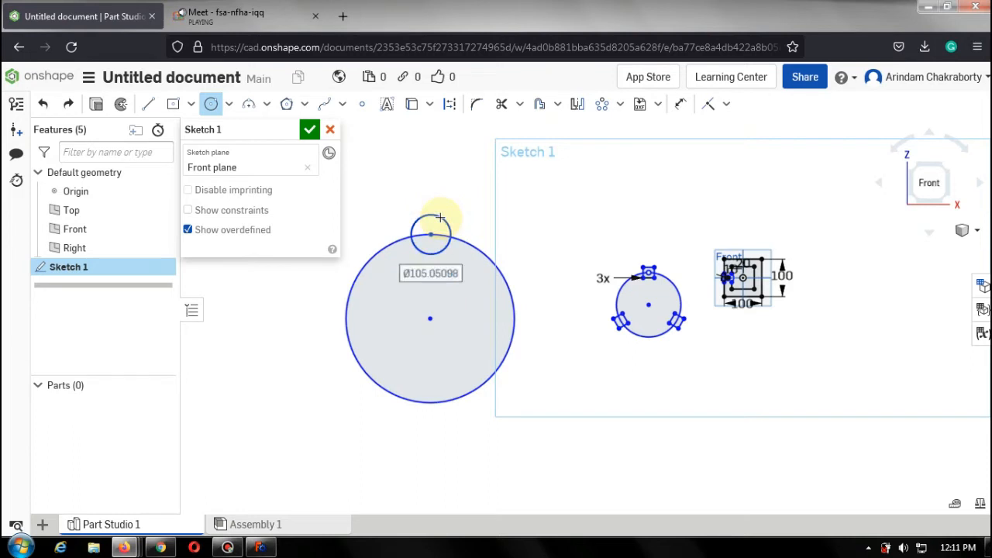
# Try to circular-pattern the 105 mm circle 10 times around the large circle's center.
pyautogui.click(602, 106)
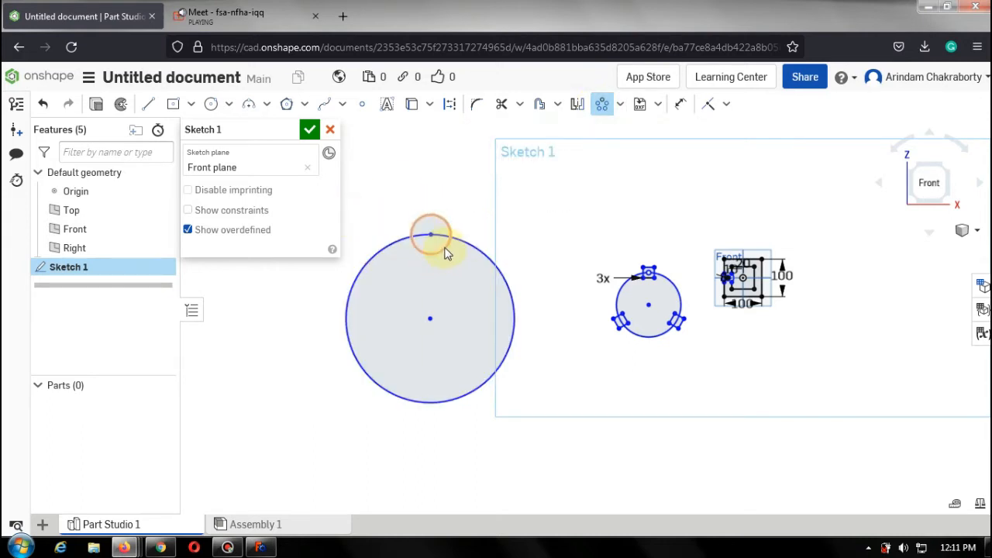
pyautogui.scroll(2, 447, 253)
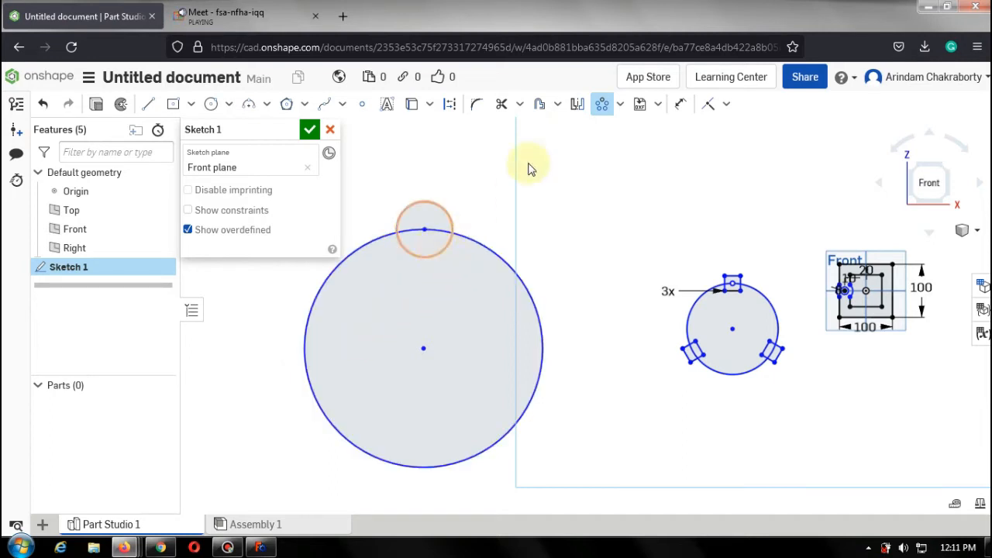
pyautogui.click(621, 104)
pyautogui.click(448, 254)
pyautogui.click(844, 283)
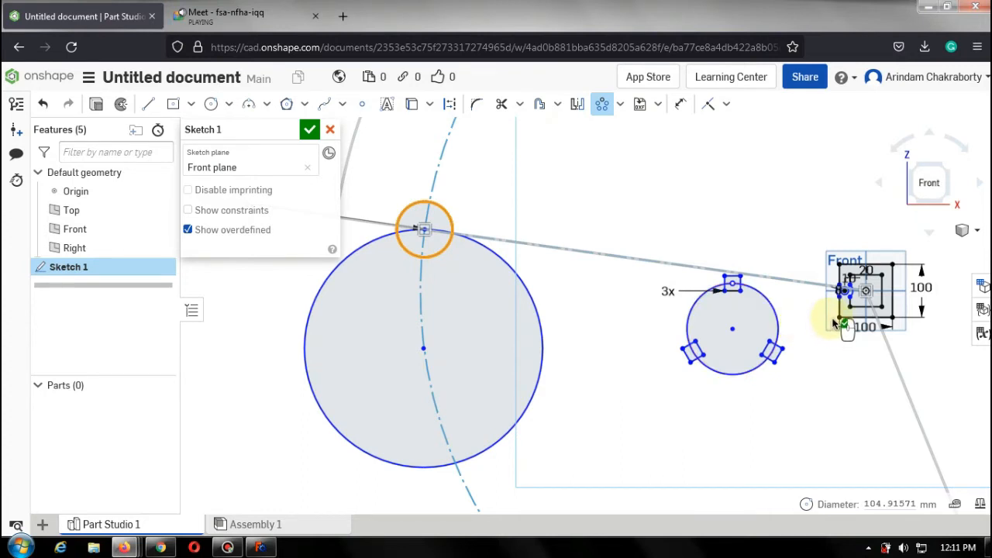
pyautogui.scroll(-3, 829, 322)
pyautogui.scroll(-3, 739, 301)
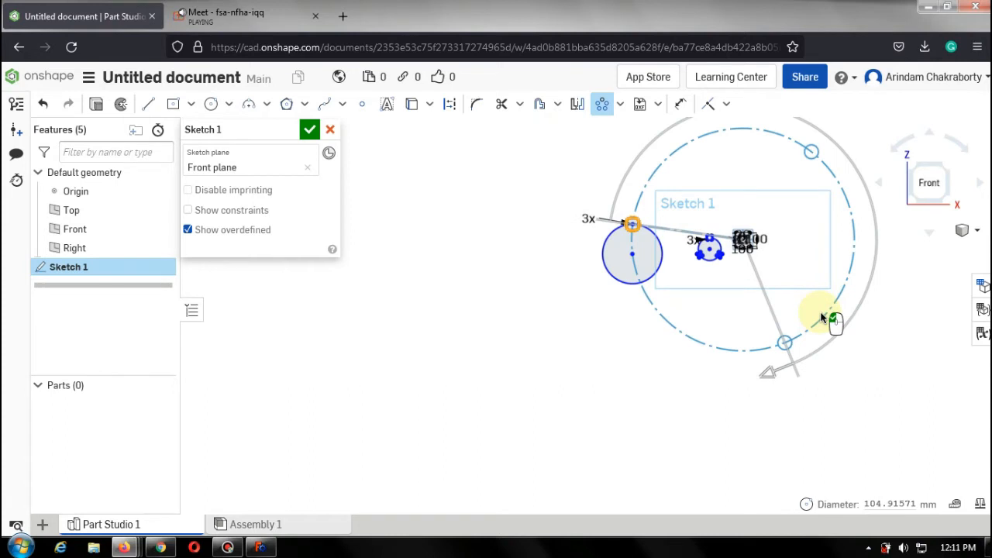
pyautogui.scroll(5, 736, 248)
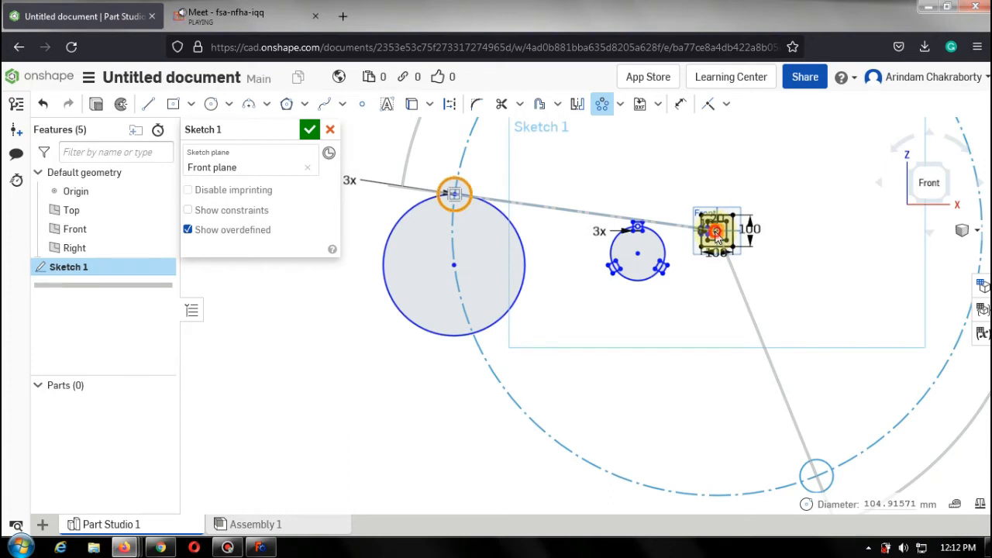
pyautogui.moveTo(716, 235); pyautogui.dragTo(454, 266)
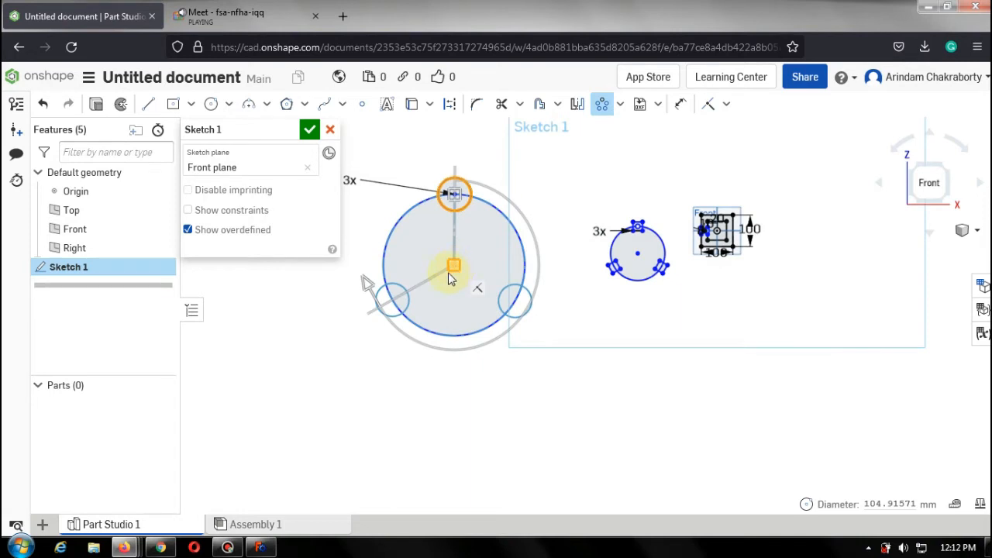
pyautogui.click(763, 309)
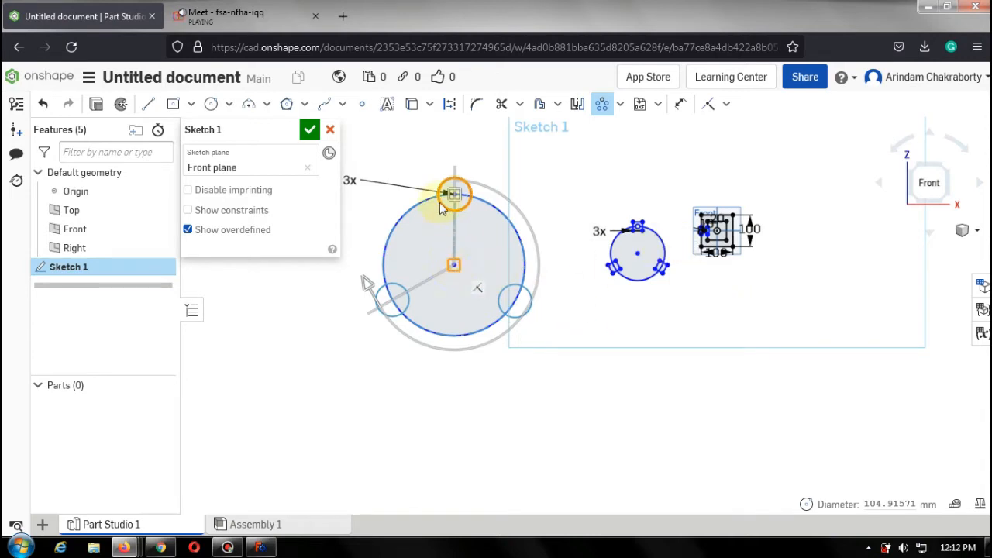
pyautogui.doubleClick(347, 177)
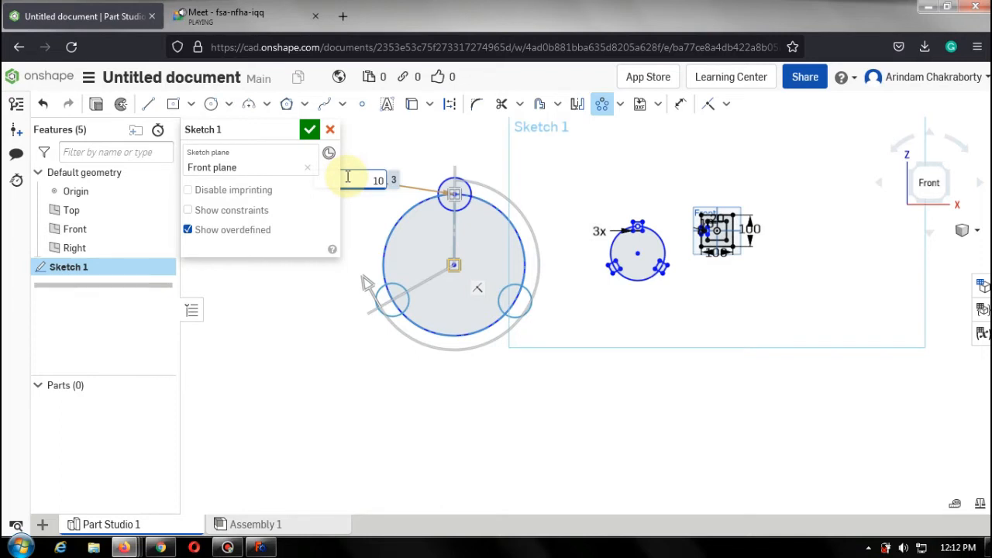
pyautogui.write('10')
pyautogui.press('Return')
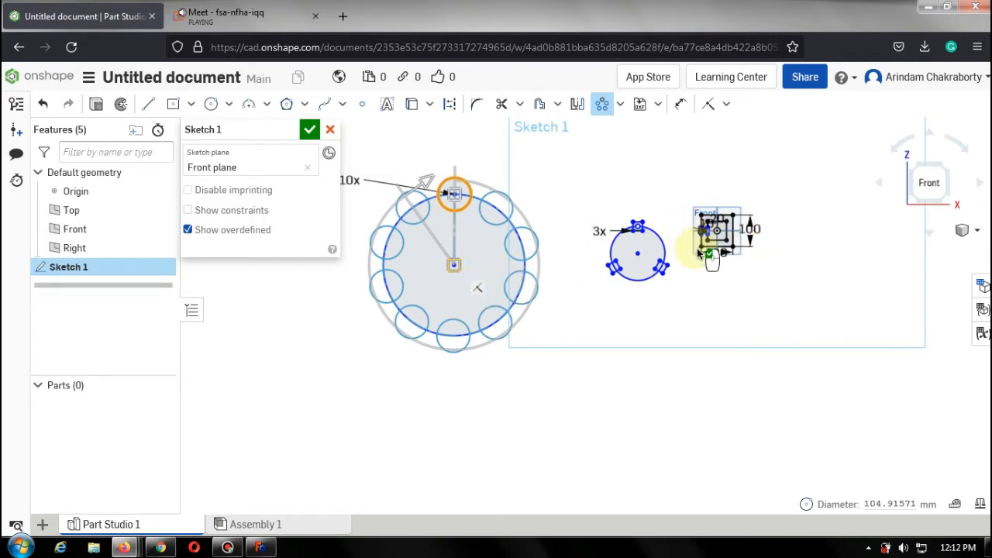
pyautogui.scroll(5, 767, 248)
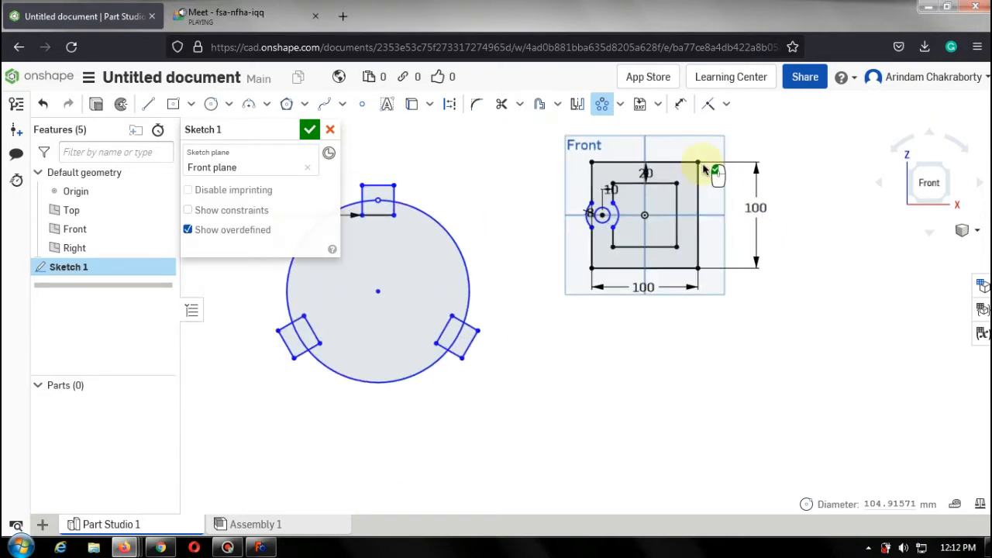
# Draw a circle about 250 mm in diameter centered on the center of the offset squares.
pyautogui.click(211, 103)
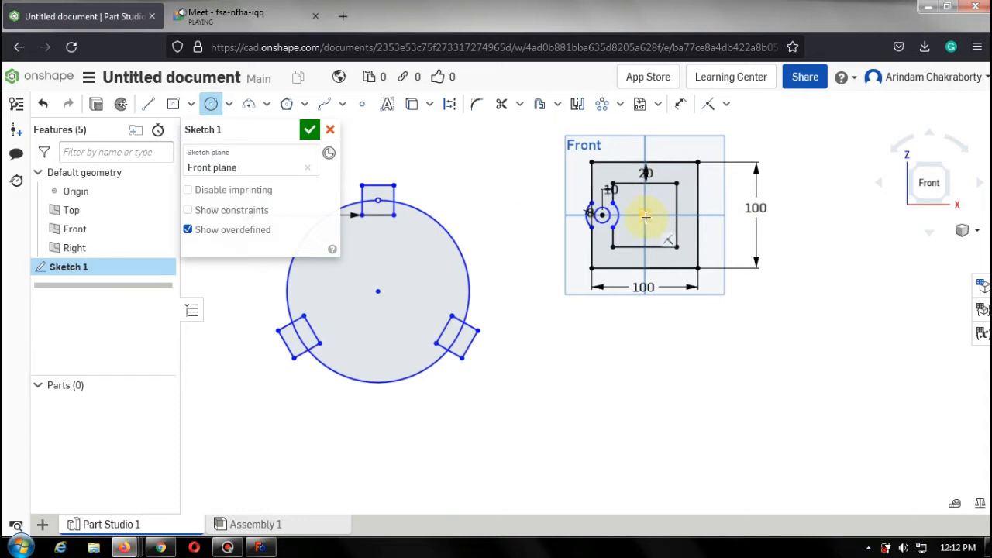
pyautogui.click(645, 216)
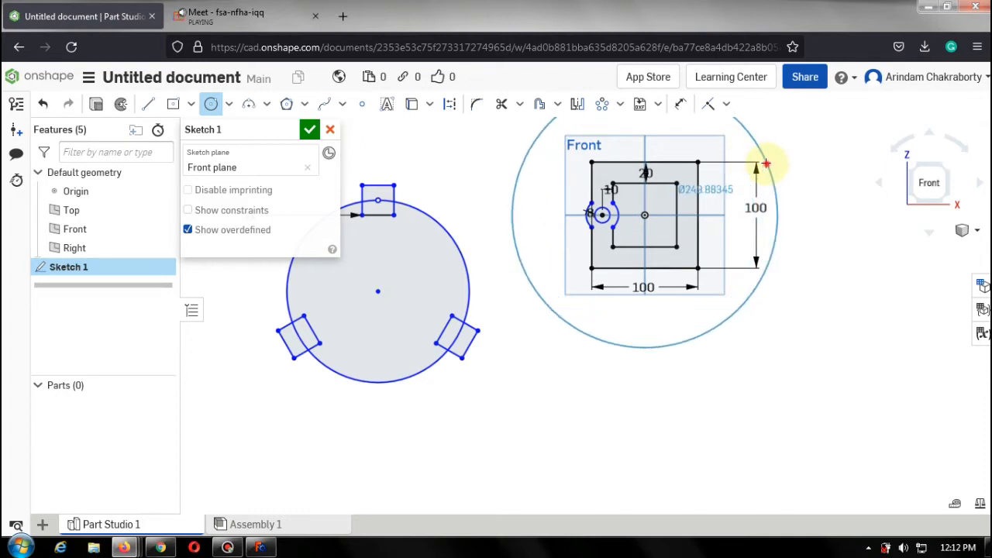
pyautogui.click(766, 164)
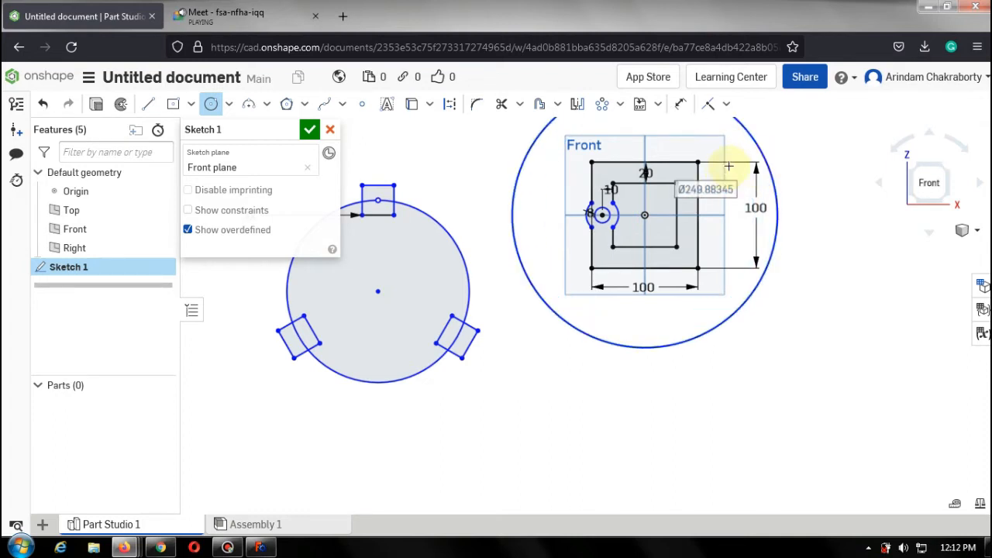
pyautogui.scroll(-5, 744, 163)
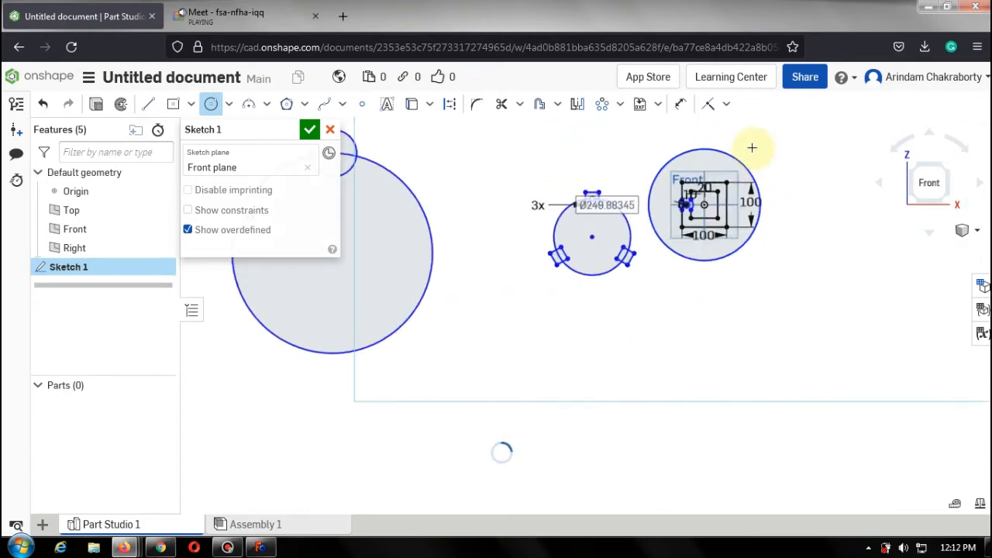
pyautogui.scroll(5, 751, 148)
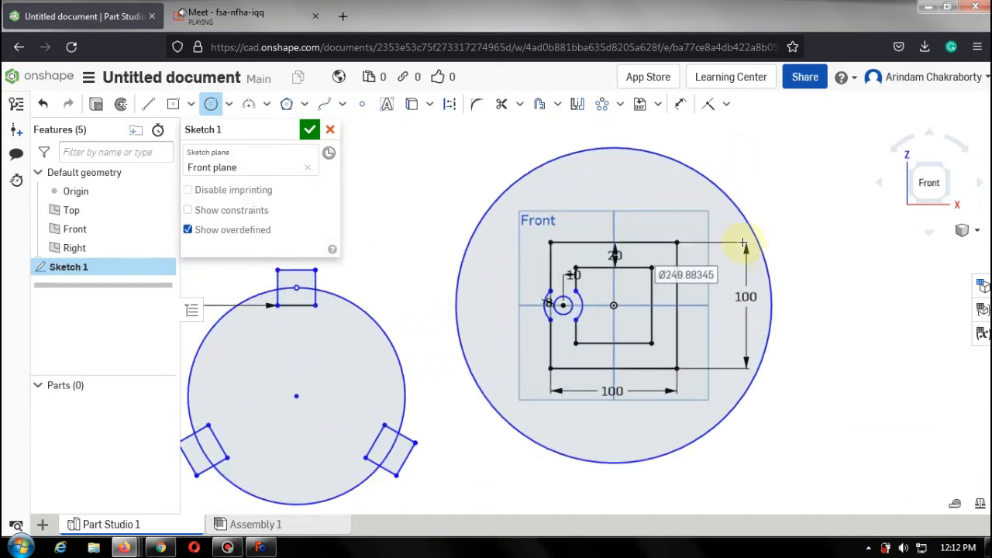
# Draw a rectangle about 33 by 31 mm straddling the top point of the 250 mm circle.
pyautogui.click(173, 103)
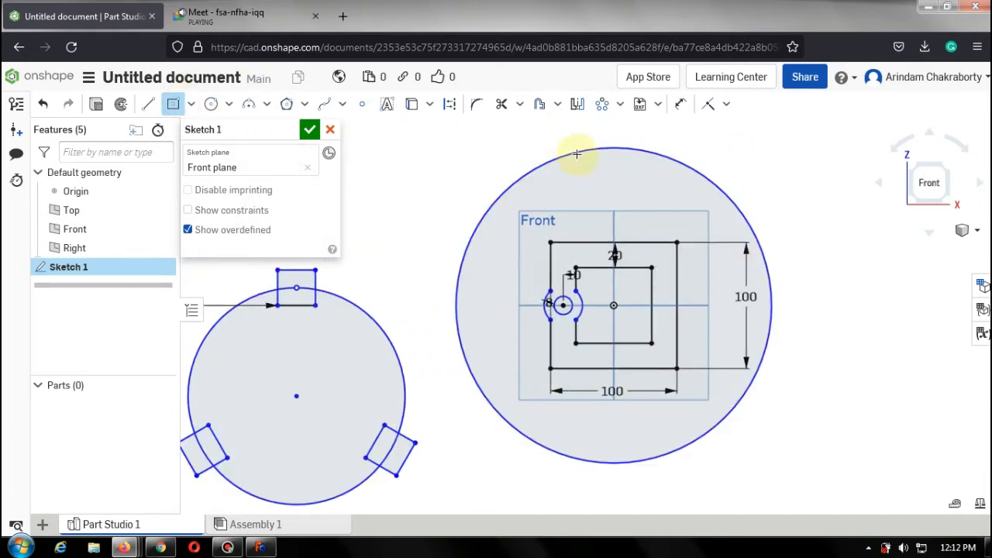
pyautogui.click(620, 146)
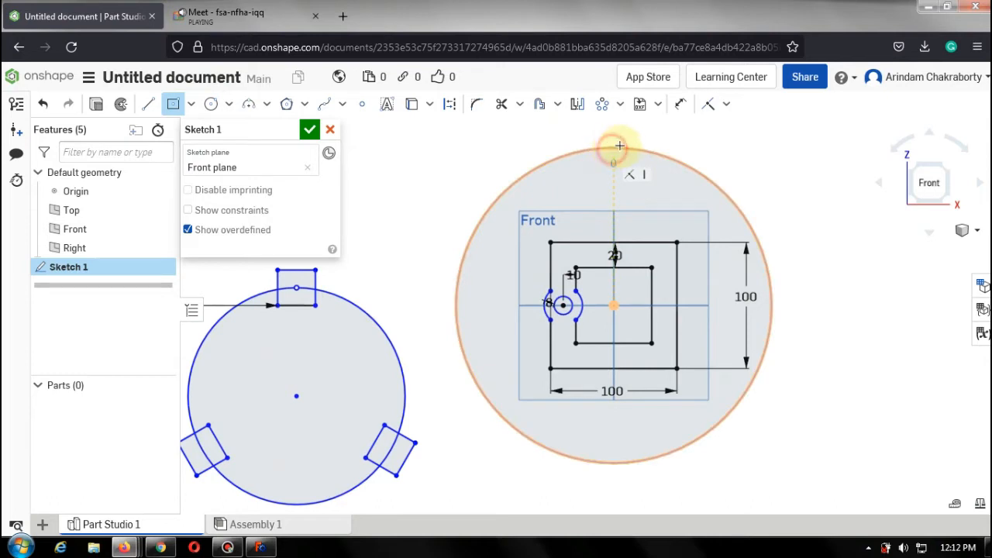
pyautogui.click(634, 127)
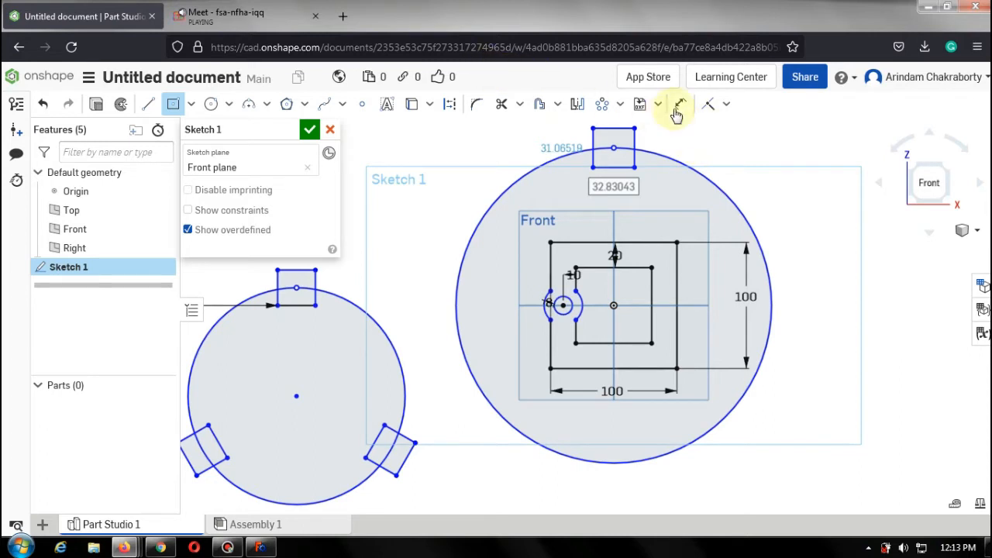
# Circular-pattern the rectangle 5 times around the 250 mm circle's center.
pyautogui.click(604, 109)
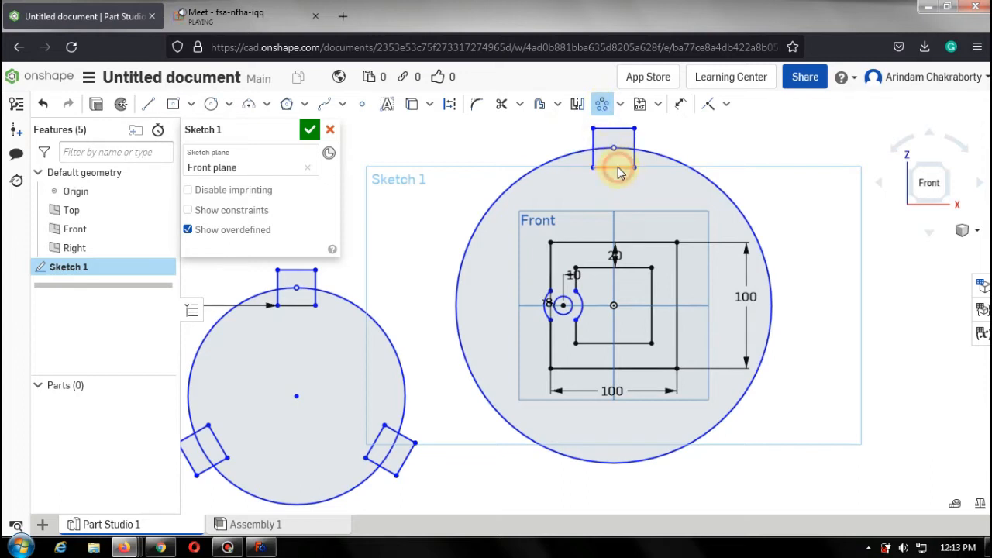
pyautogui.click(593, 157)
pyautogui.click(613, 129)
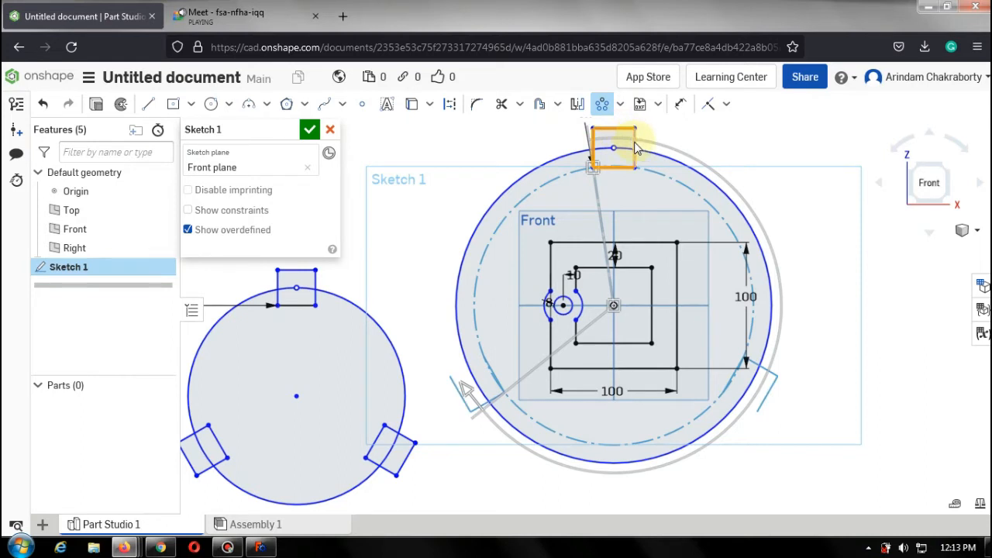
pyautogui.click(634, 144)
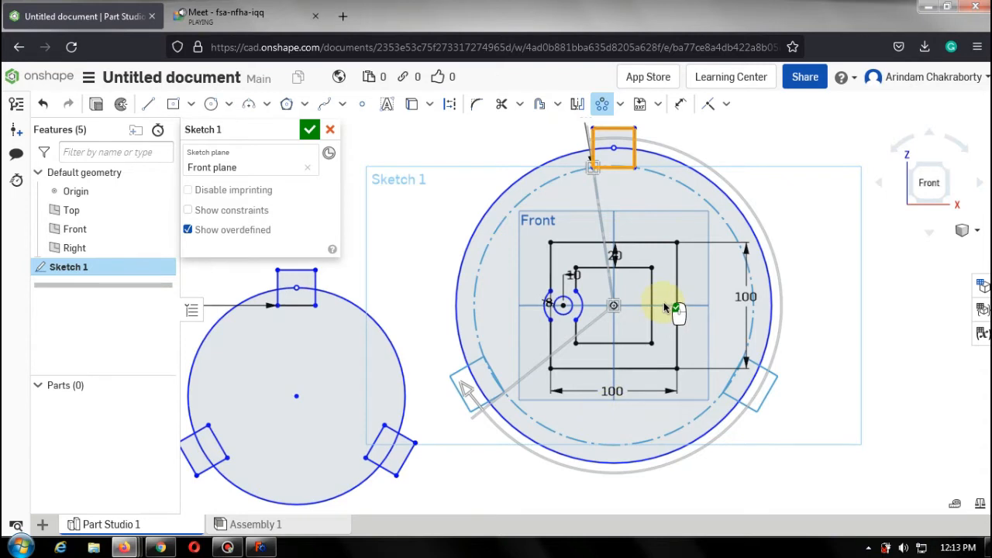
pyautogui.scroll(-2, 663, 302)
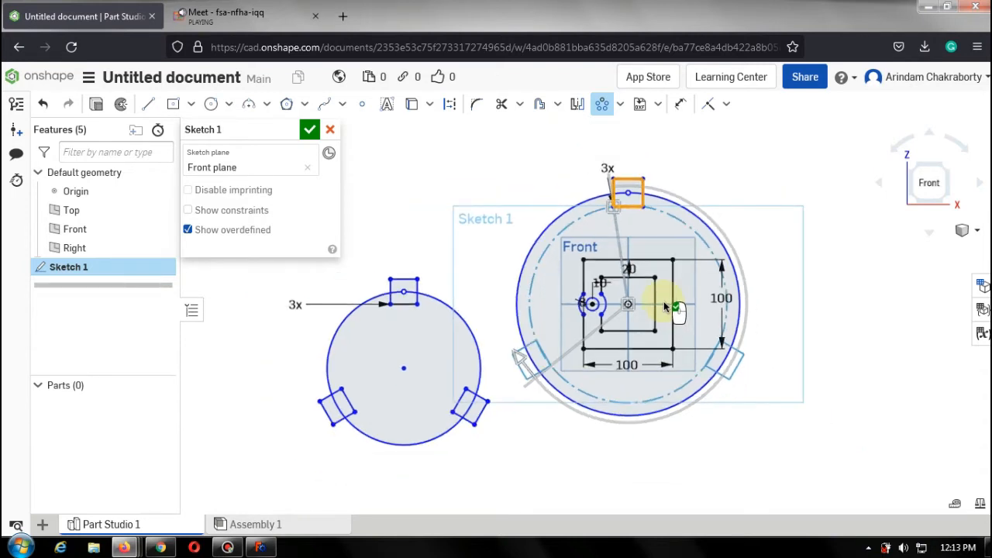
pyautogui.click(604, 169)
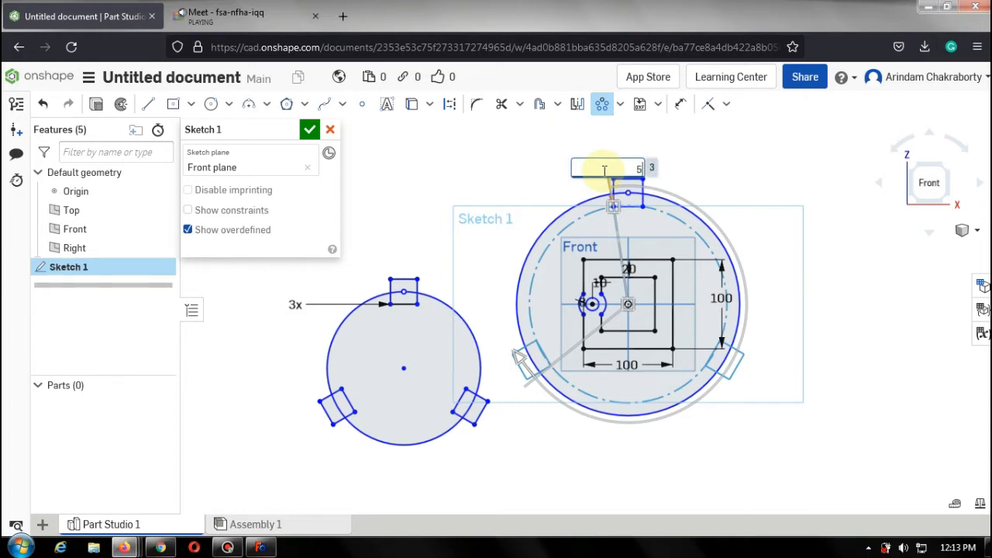
pyautogui.press('Return')
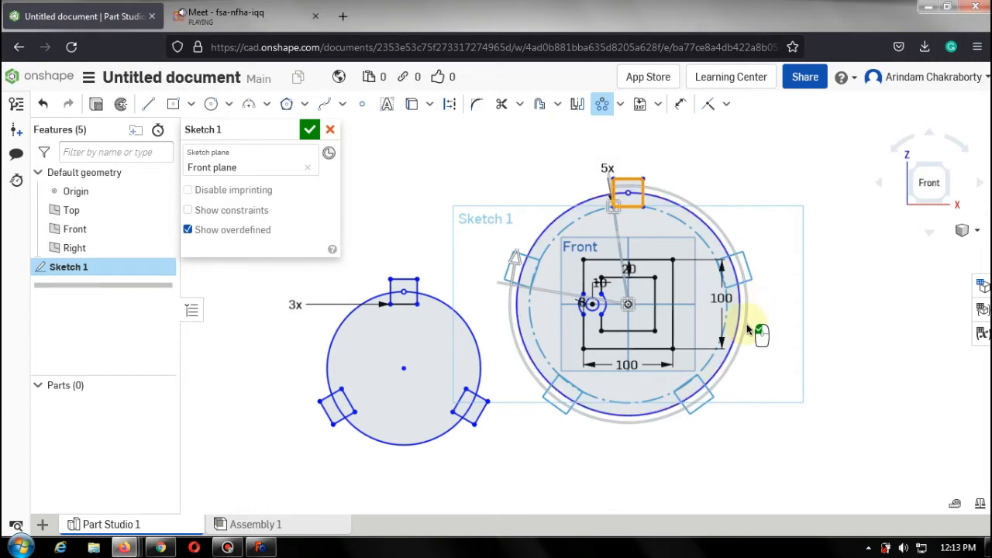
pyautogui.scroll(-2, 746, 330)
pyautogui.scroll(9, 675, 320)
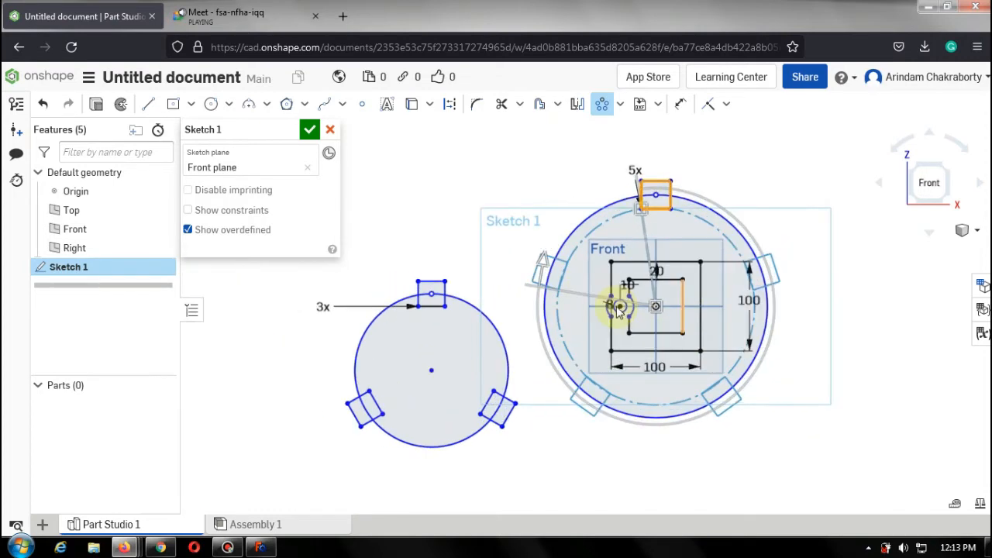
pyautogui.scroll(5, 592, 296)
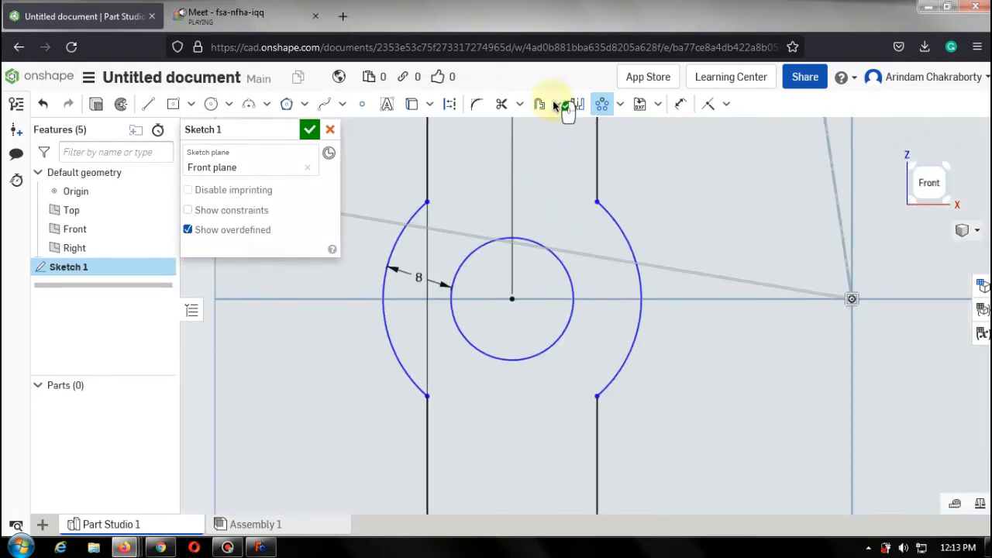
# Draw a circle about 4.1 mm in diameter centered on the top point of the circle between the trimmed arcs.
pyautogui.click(212, 105)
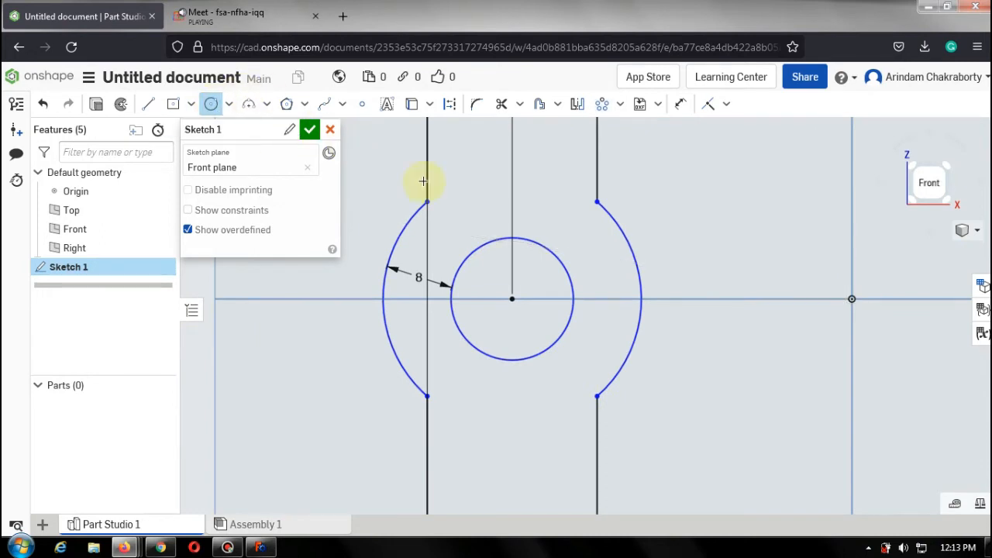
pyautogui.click(510, 235)
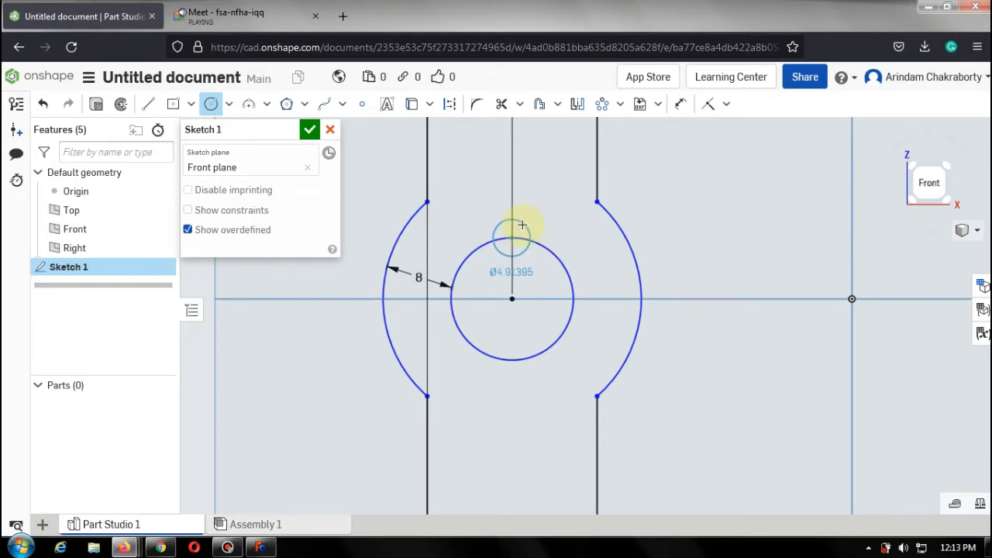
pyautogui.click(520, 224)
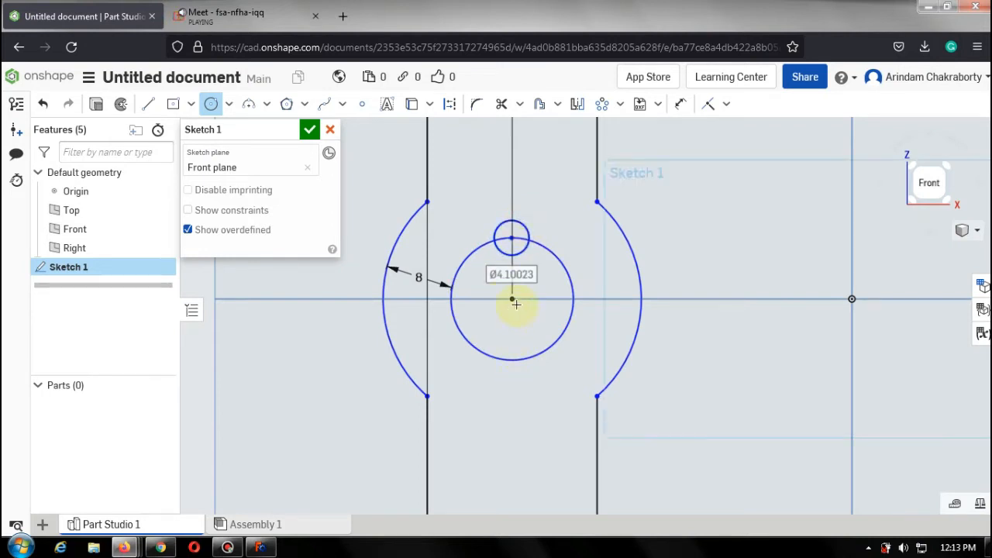
pyautogui.click(512, 361)
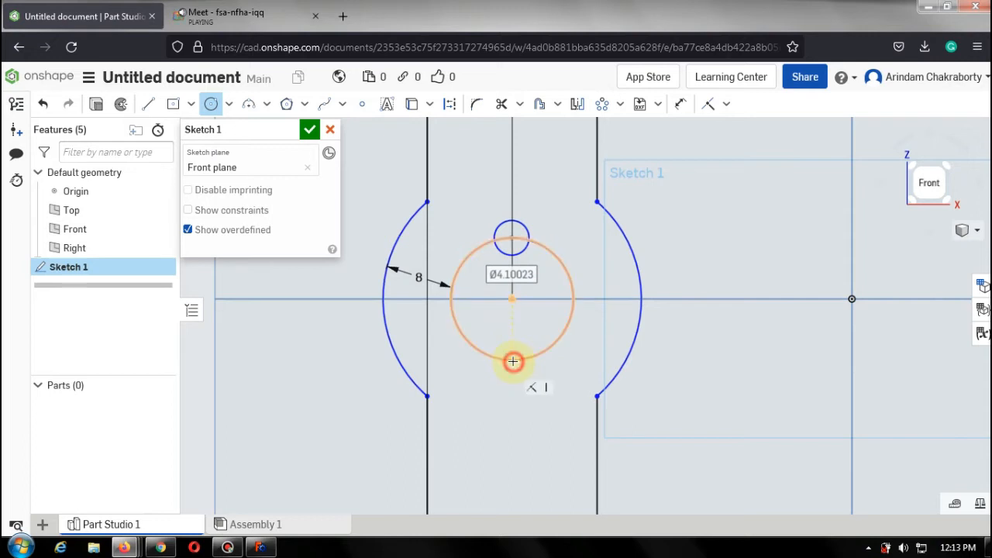
pyautogui.click(512, 362)
pyautogui.press('Escape')
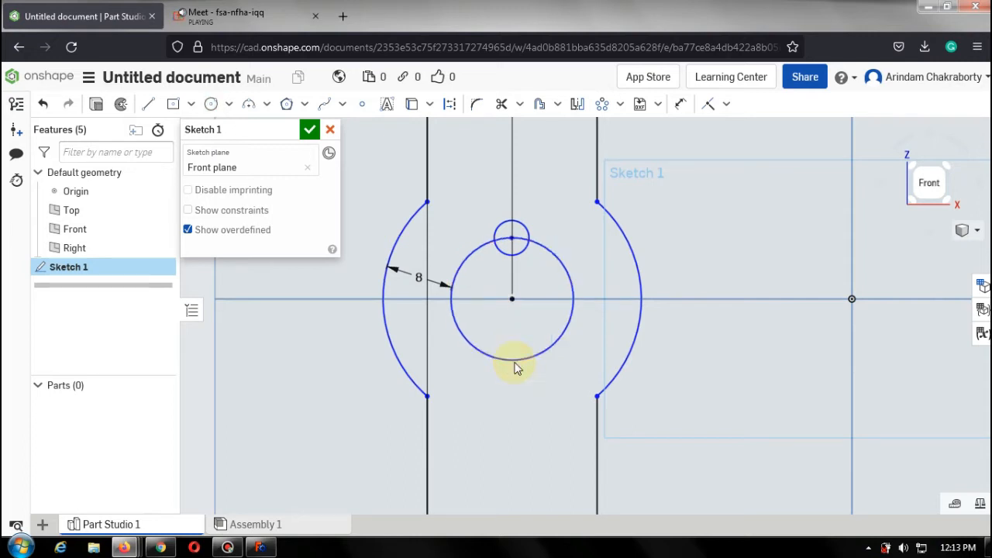
# Try to circular-pattern the small top circle around a point right of the squares, then cancel and undo the small circle.
pyautogui.click(600, 104)
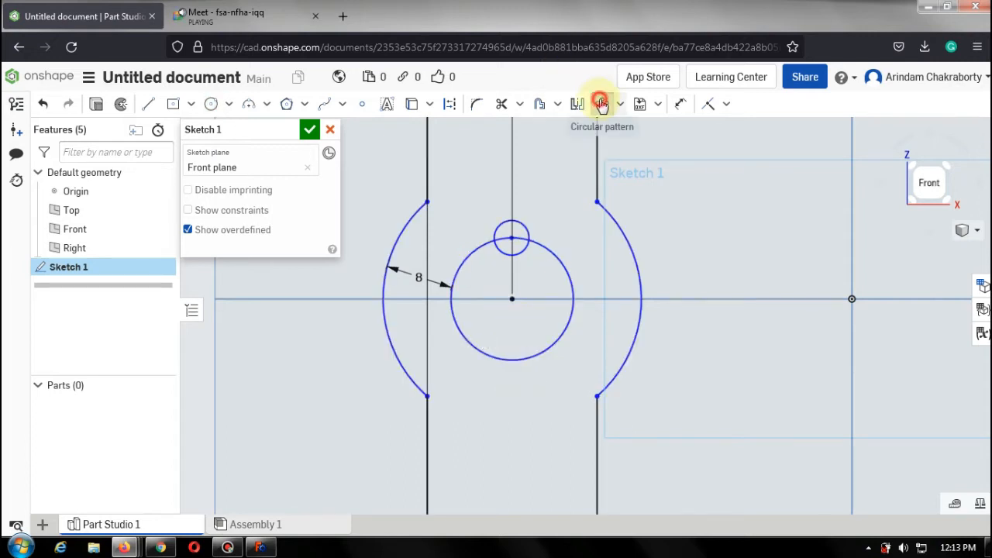
pyautogui.click(527, 229)
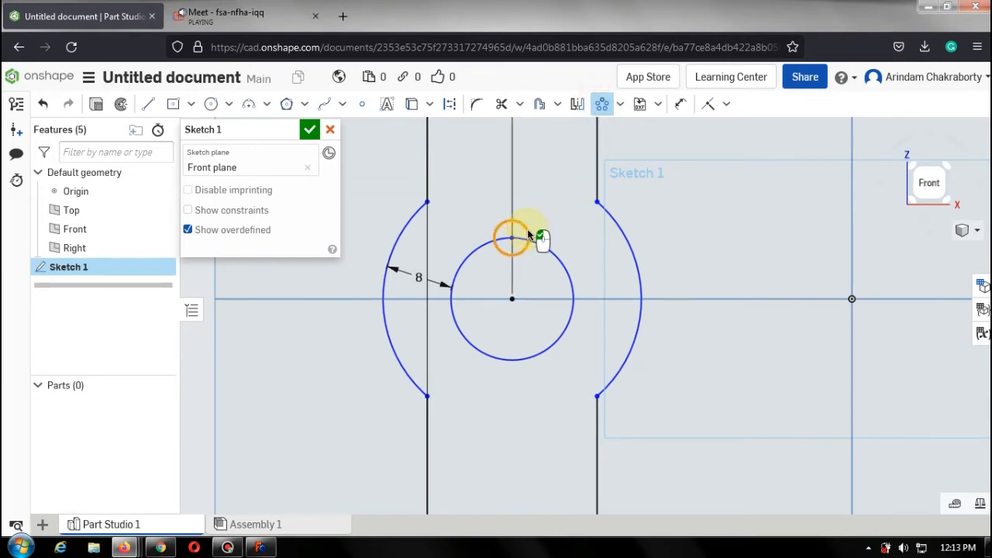
pyautogui.click(851, 300)
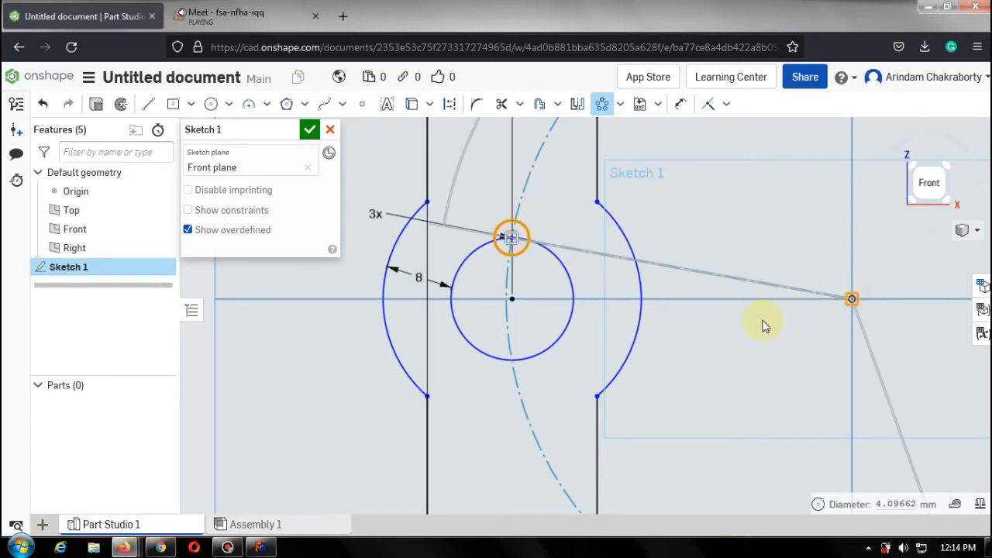
pyautogui.moveTo(665, 307); pyautogui.dragTo(512, 297)
pyautogui.click(946, 191)
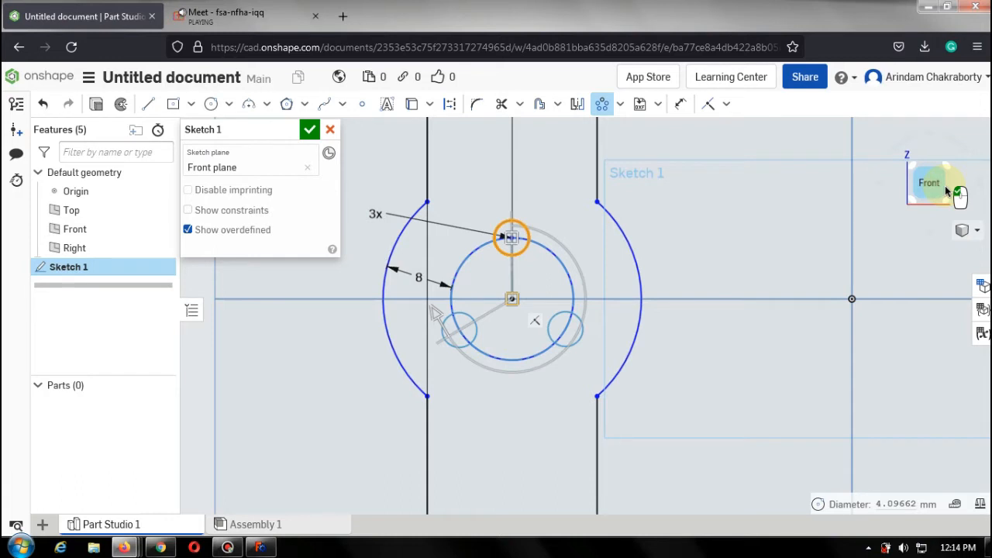
pyautogui.press('Escape')
pyautogui.hotkey('ctrl', 'z')
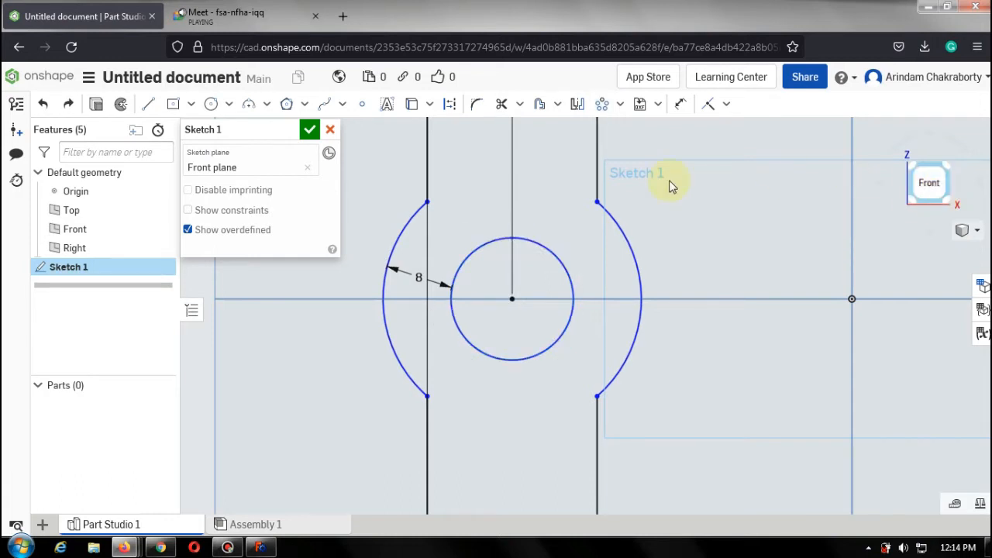
# Delete the large circles and their circular patterns lying away from the offset squares.
pyautogui.scroll(-10, 685, 203)
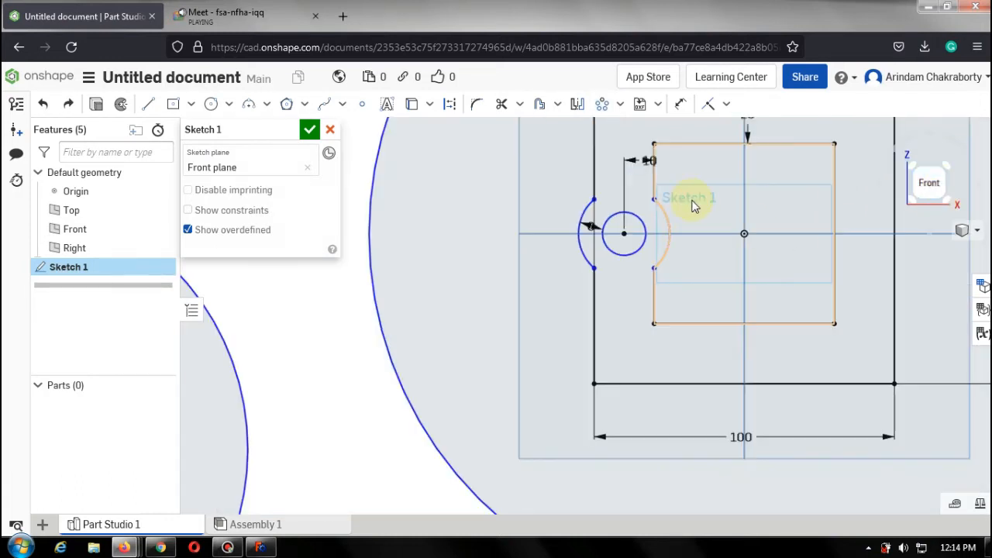
pyautogui.scroll(-4, 695, 206)
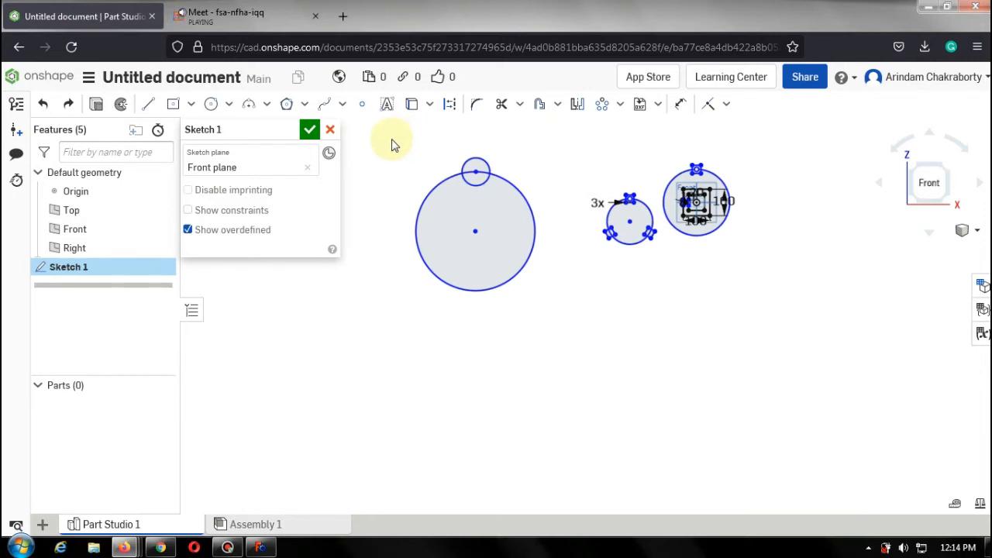
pyautogui.moveTo(391, 138); pyautogui.dragTo(660, 319)
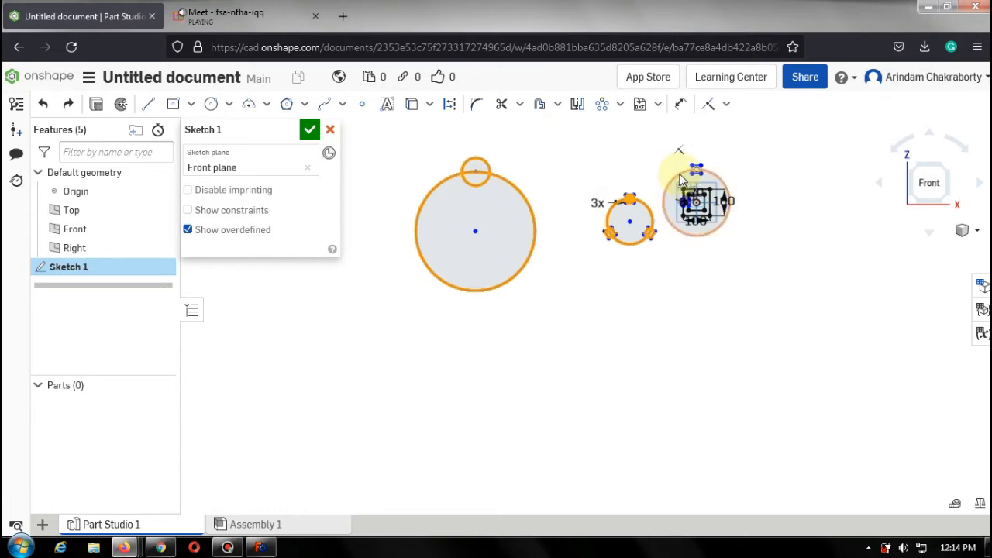
pyautogui.press('Delete')
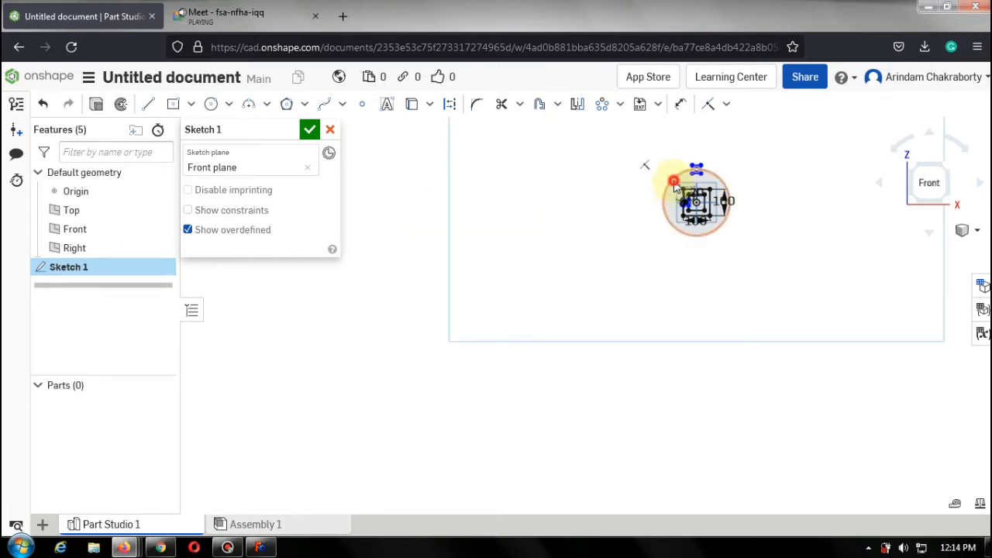
# Delete the remaining large circle surrounding the offset squares.
pyautogui.click(674, 181)
pyautogui.press('Delete')
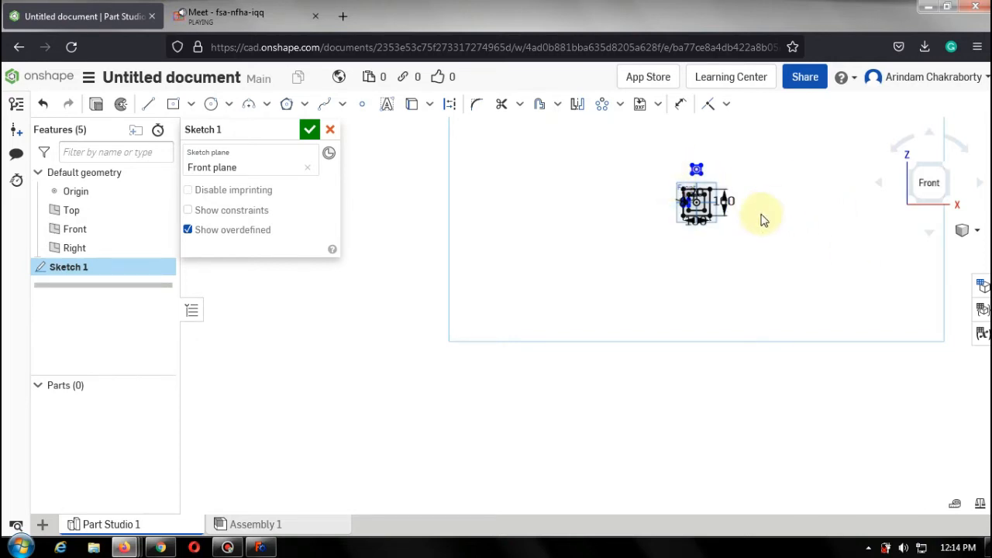
# Delete the stray small square sketched above the offset squares.
pyautogui.scroll(2, 766, 203)
pyautogui.scroll(-4, 754, 194)
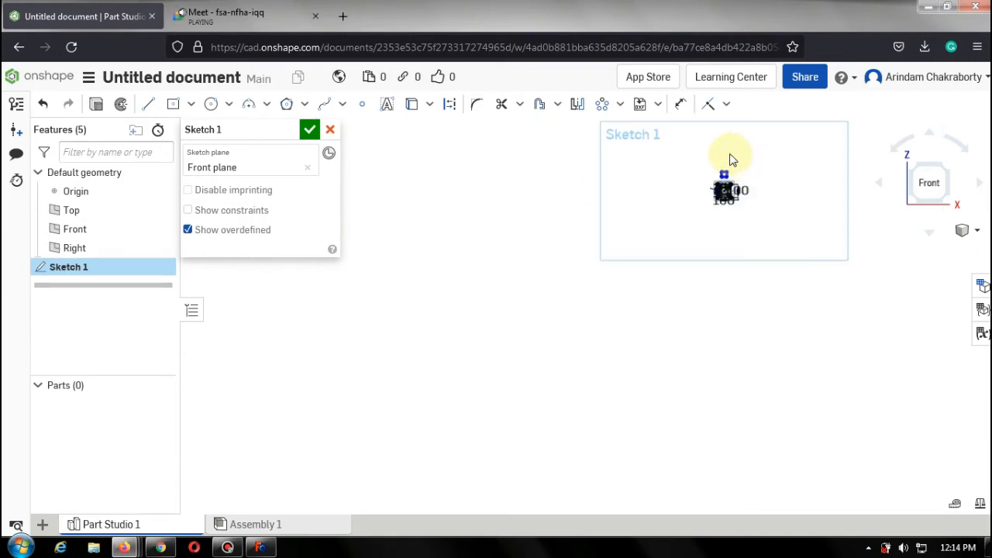
pyautogui.scroll(5, 744, 166)
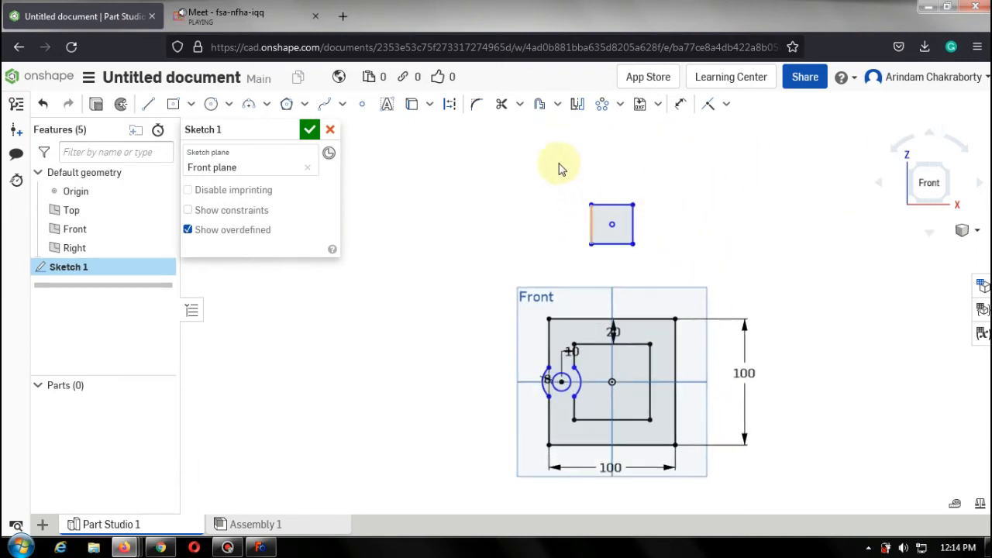
pyautogui.moveTo(558, 163)
pyautogui.mouseDown()
pyautogui.moveTo(659, 274)
pyautogui.moveTo(717, 275)
pyautogui.mouseUp()
pyautogui.press('Delete')
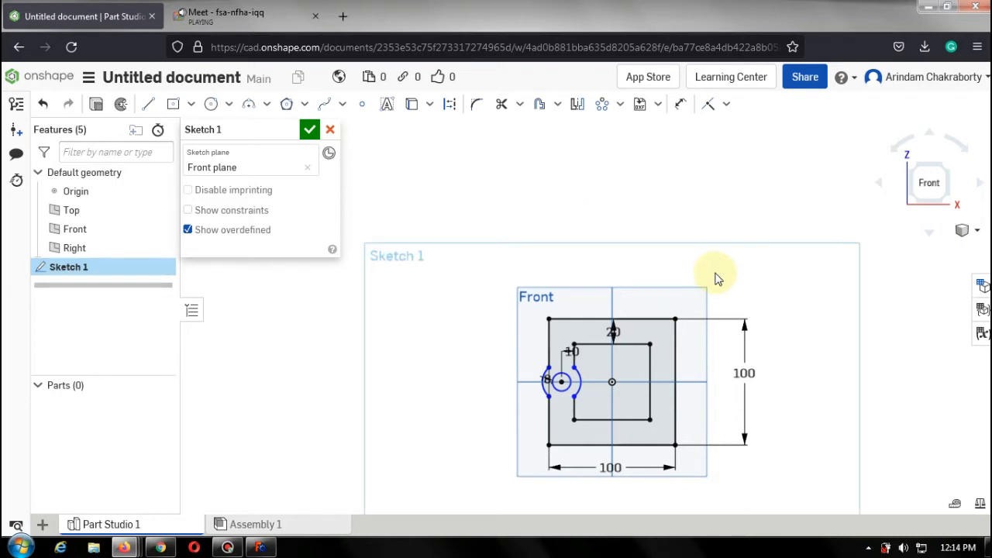
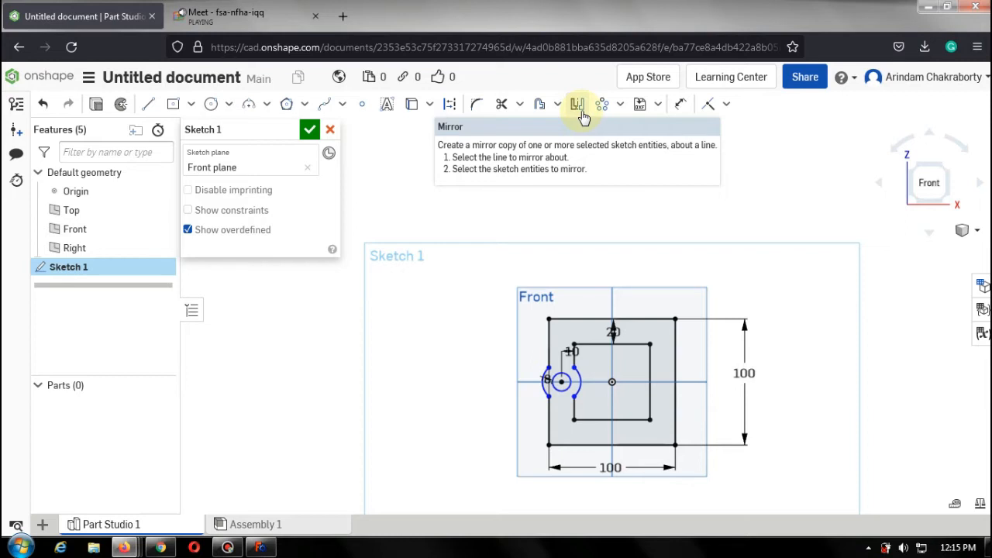
# Switch to the Google Meet tab to check the shared screen, then return to the Onshape sketch.
pyautogui.click(190, 11)
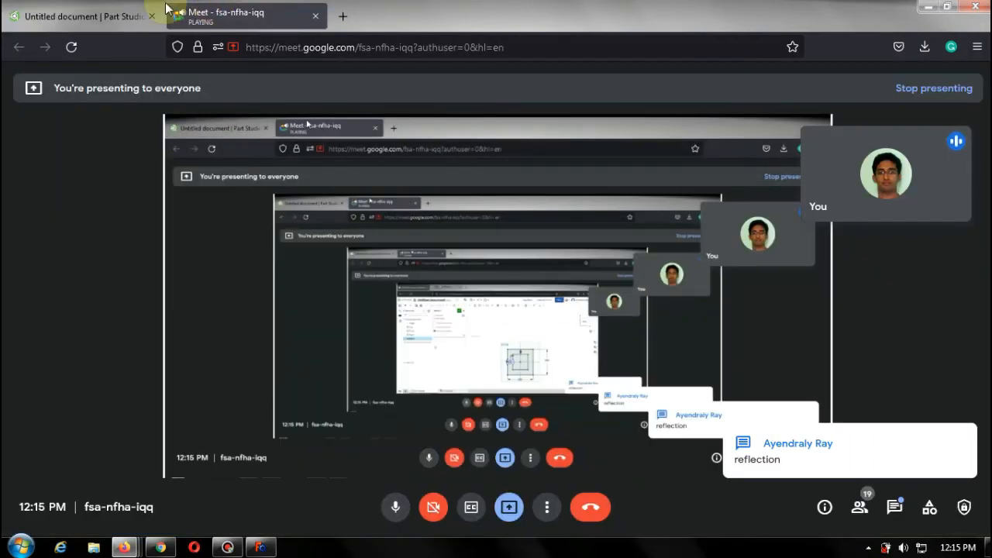
pyautogui.click(89, 14)
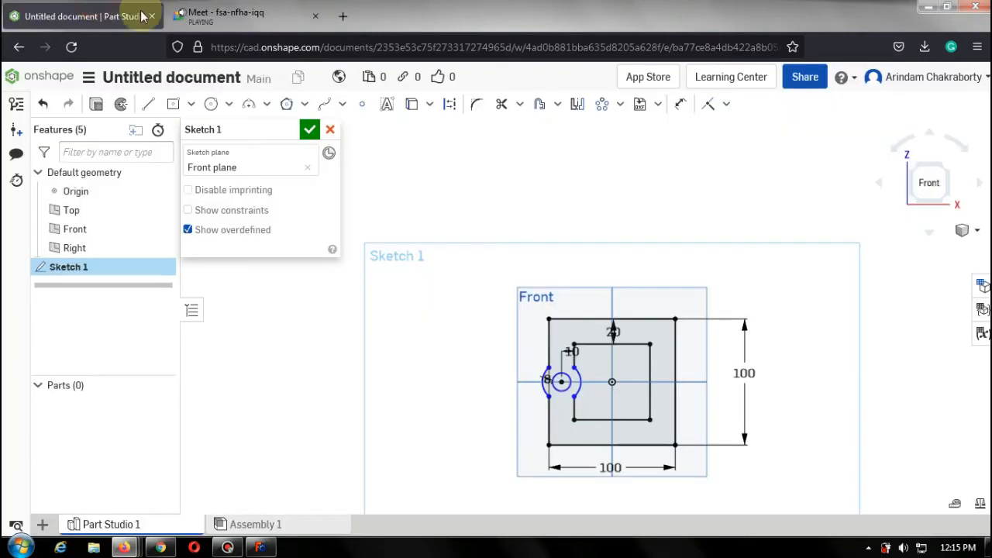
pyautogui.click(263, 20)
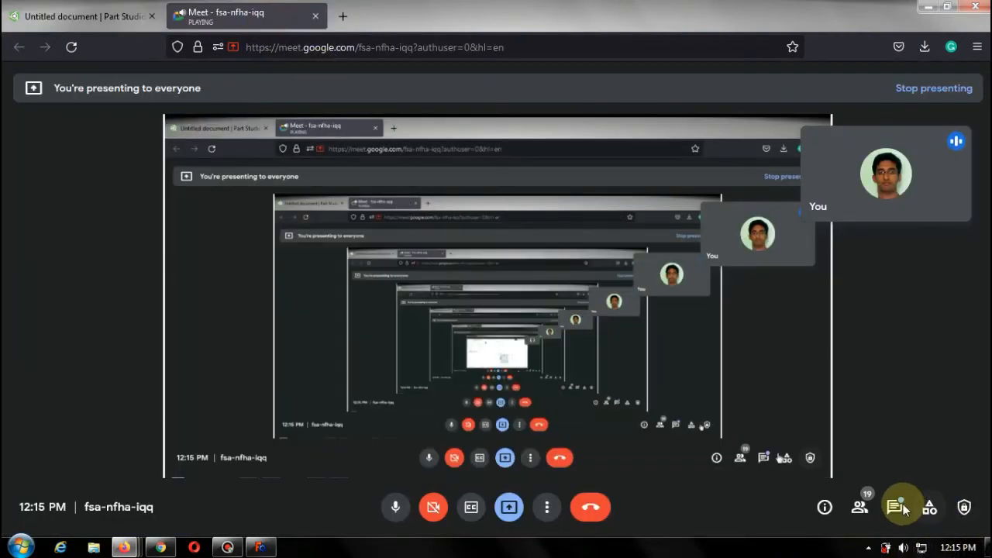
pyautogui.click(101, 14)
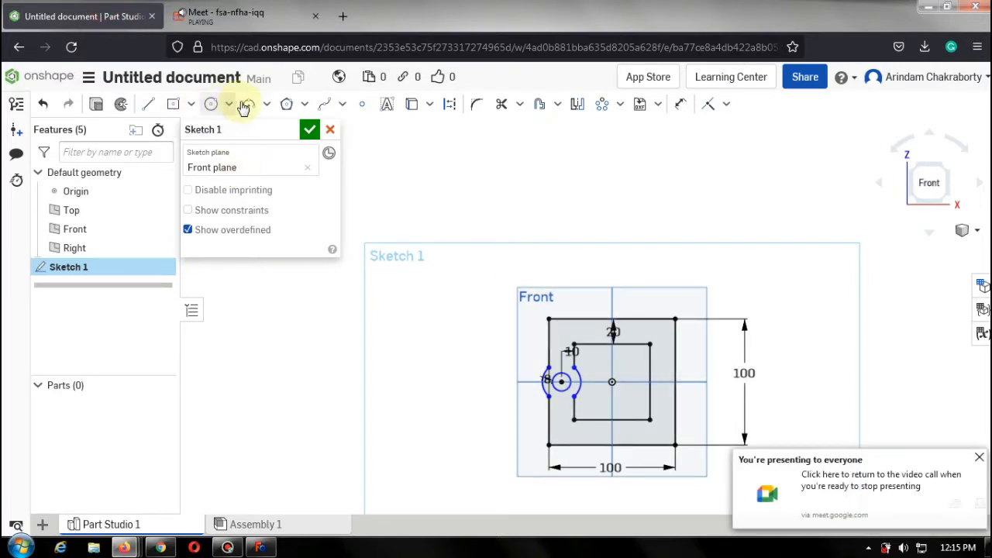
# Sketch a center-point circle about 58 mm in diameter to the left of the offset squares.
pyautogui.click(210, 104)
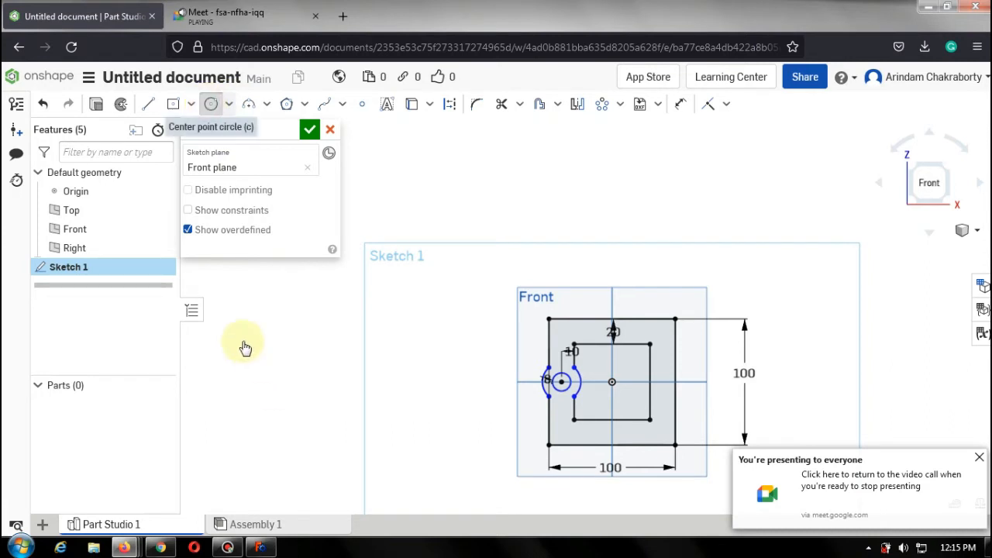
pyautogui.click(268, 351)
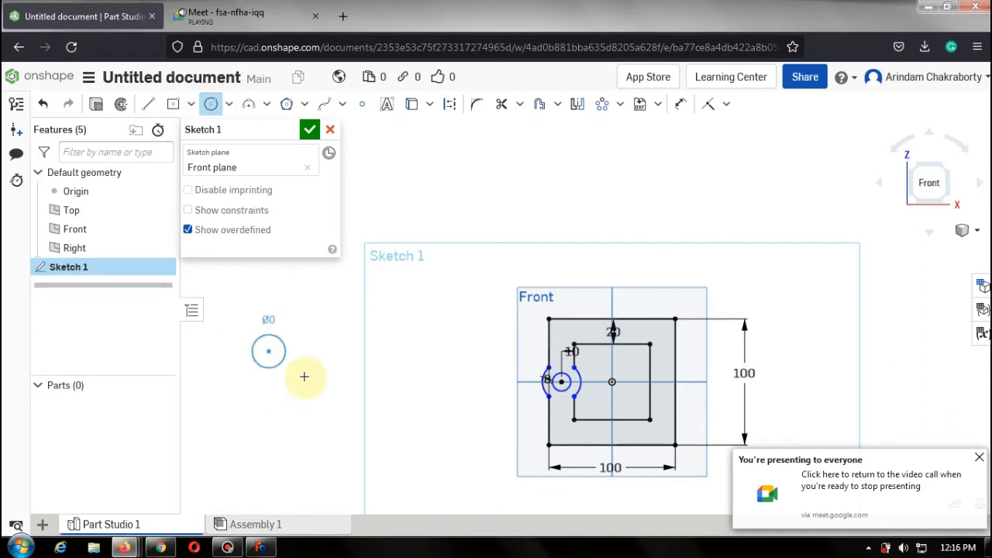
pyautogui.click(299, 369)
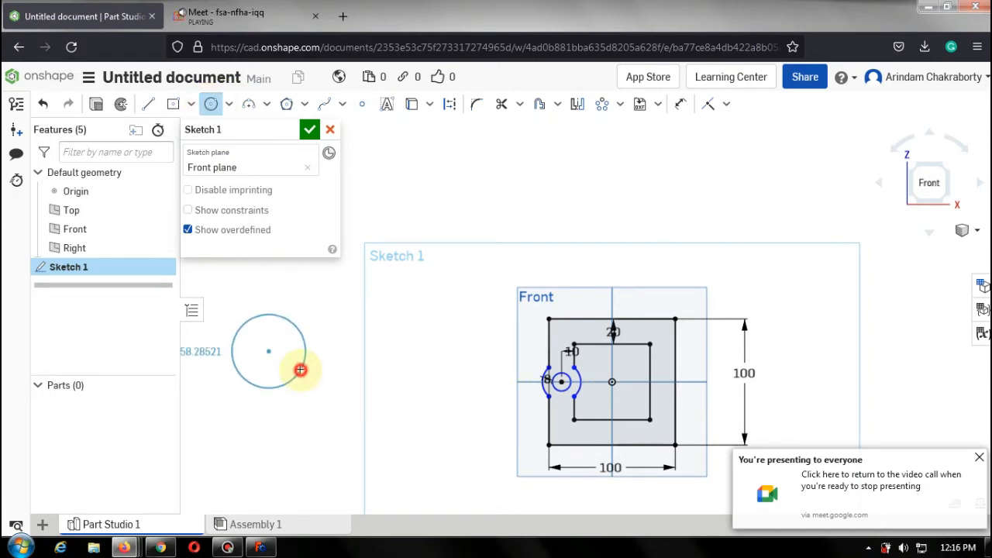
# Draw a vertical line about 141 mm long just right of the new circle.
pyautogui.click(148, 104)
pyautogui.click(350, 282)
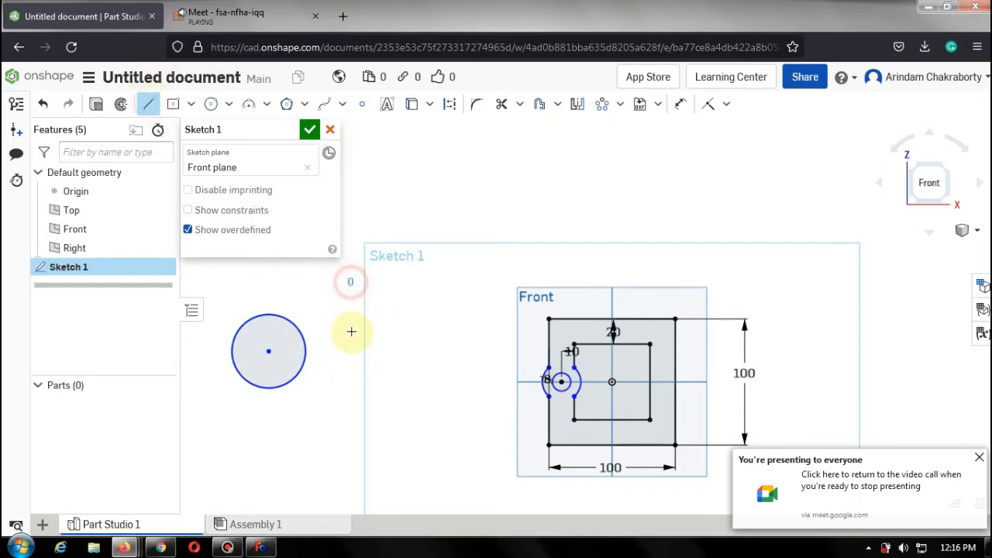
pyautogui.click(346, 459)
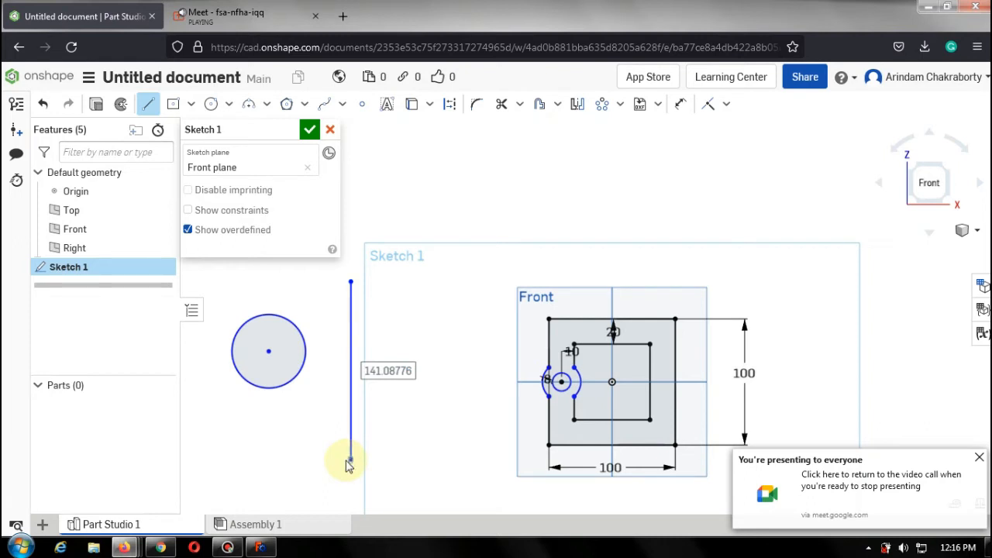
pyautogui.press('Escape')
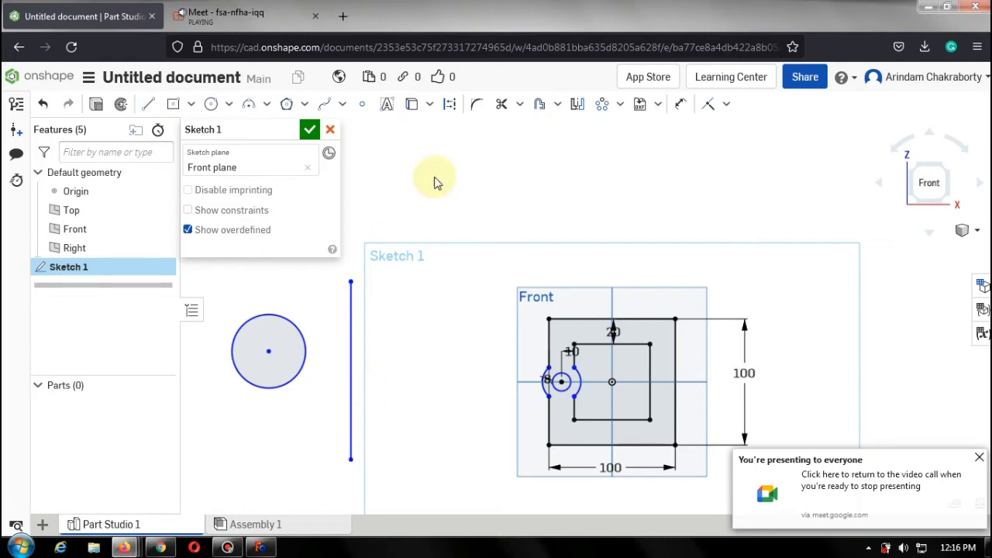
# Dimension the new circle's diameter and set it to 50 mm.
pyautogui.click(680, 104)
pyautogui.click(290, 324)
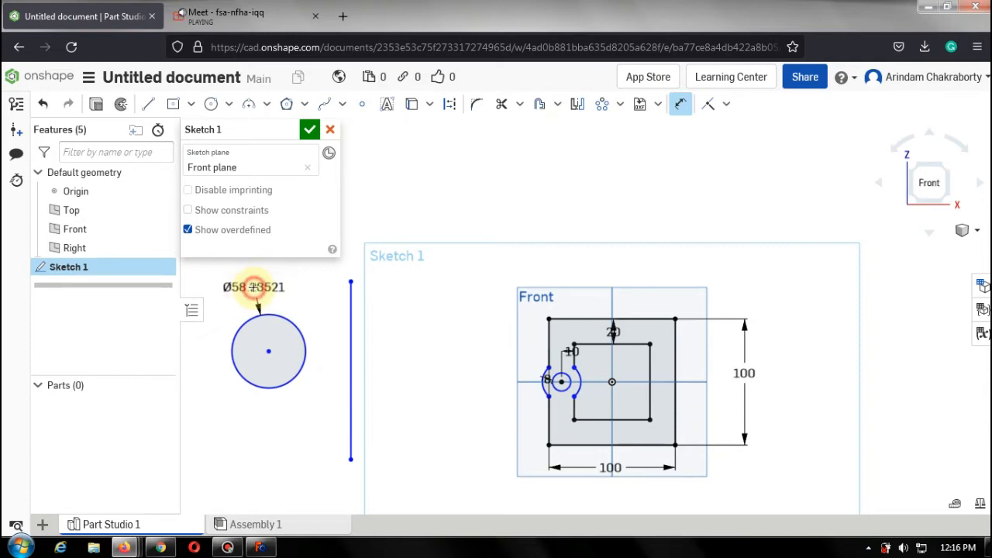
pyautogui.click(255, 288)
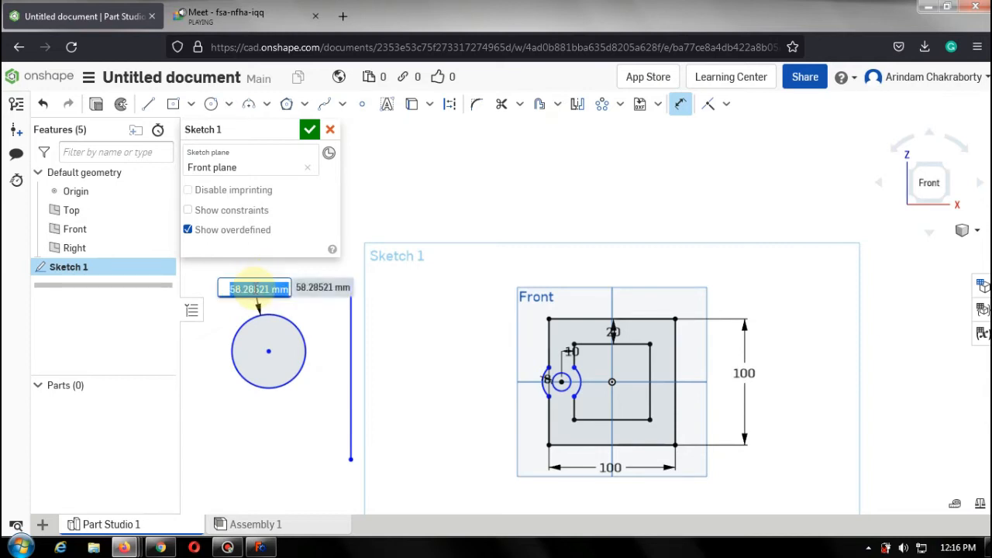
pyautogui.press('BackSpace')
pyautogui.press('Escape')
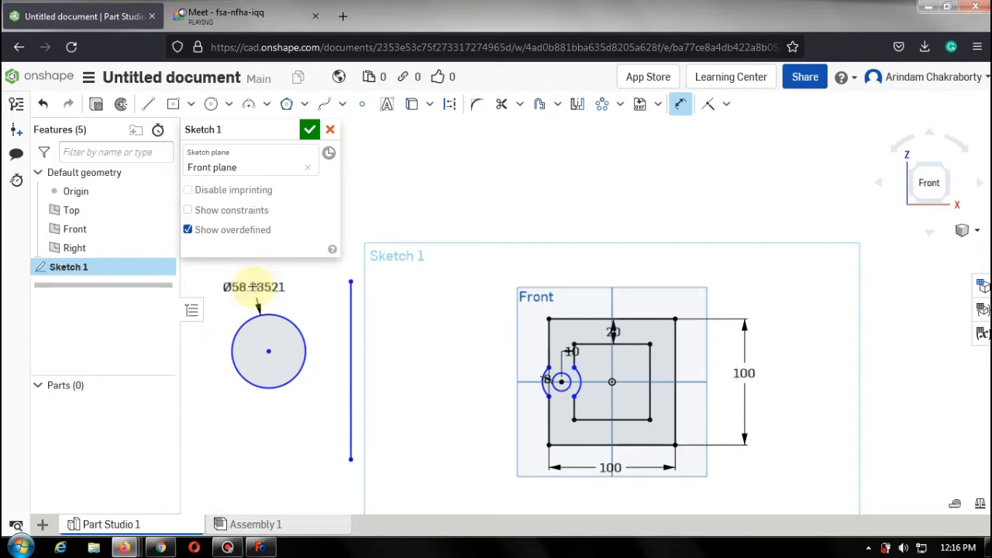
# Dimension the horizontal distance from the circle's center to the vertical line and set it to 60 mm.
pyautogui.click(269, 351)
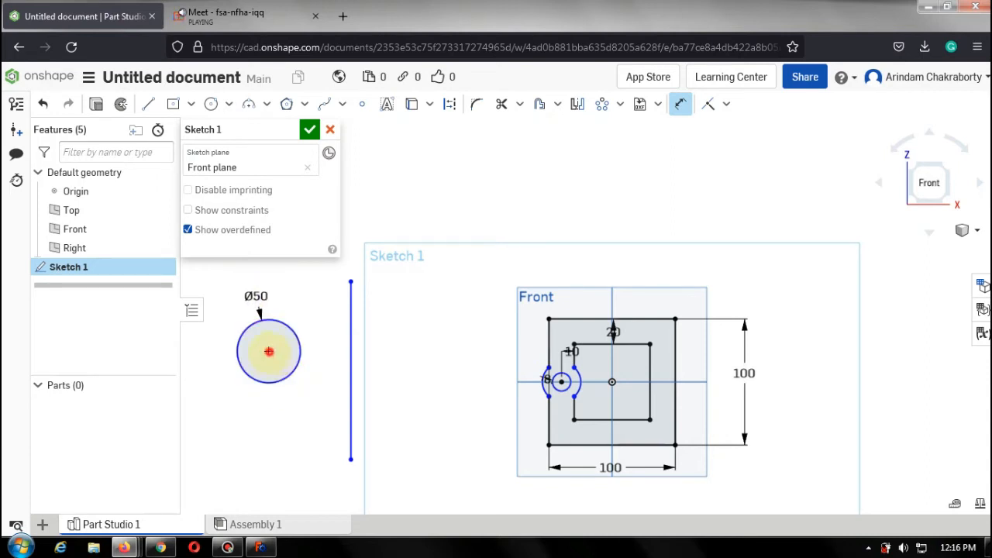
pyautogui.click(348, 348)
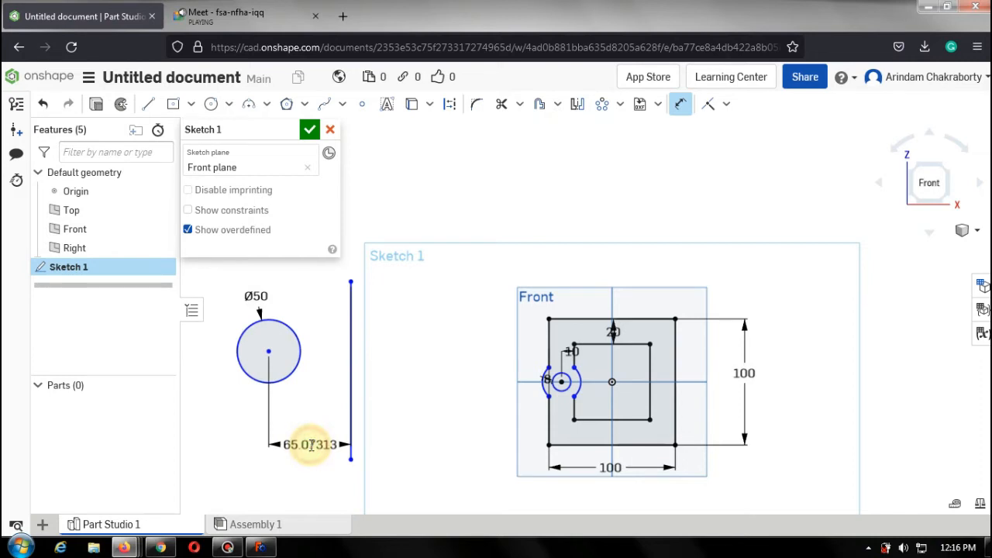
pyautogui.click(310, 445)
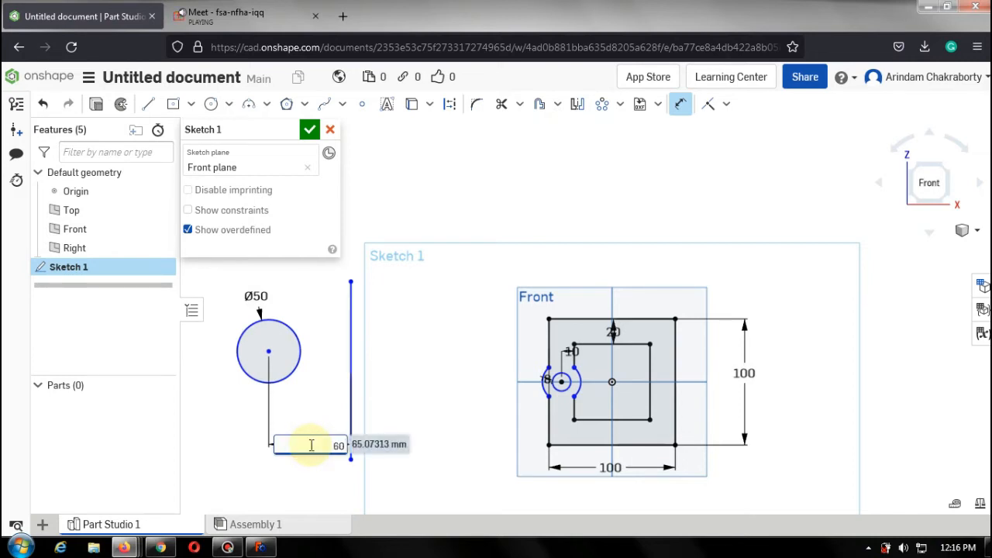
pyautogui.press('Return')
pyautogui.doubleClick(310, 445)
pyautogui.write('60')
pyautogui.press('Return')
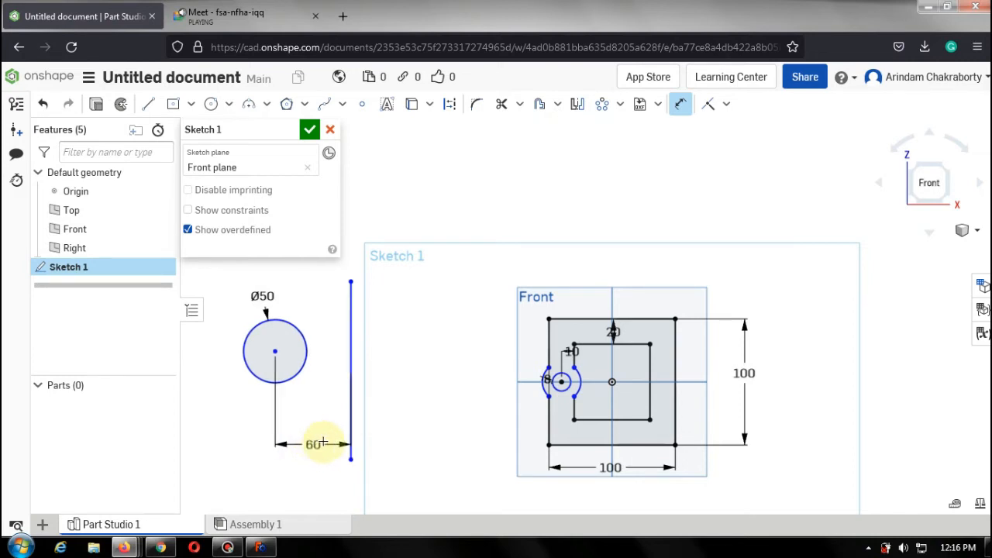
# Mirror the 50 mm circle about the vertical line with the Mirror tool.
pyautogui.click(273, 330)
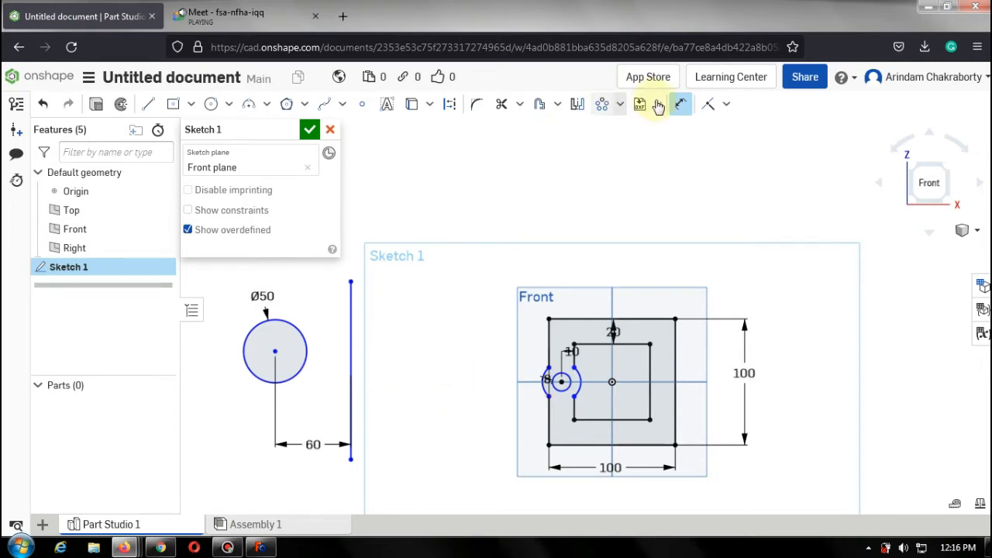
pyautogui.click(681, 103)
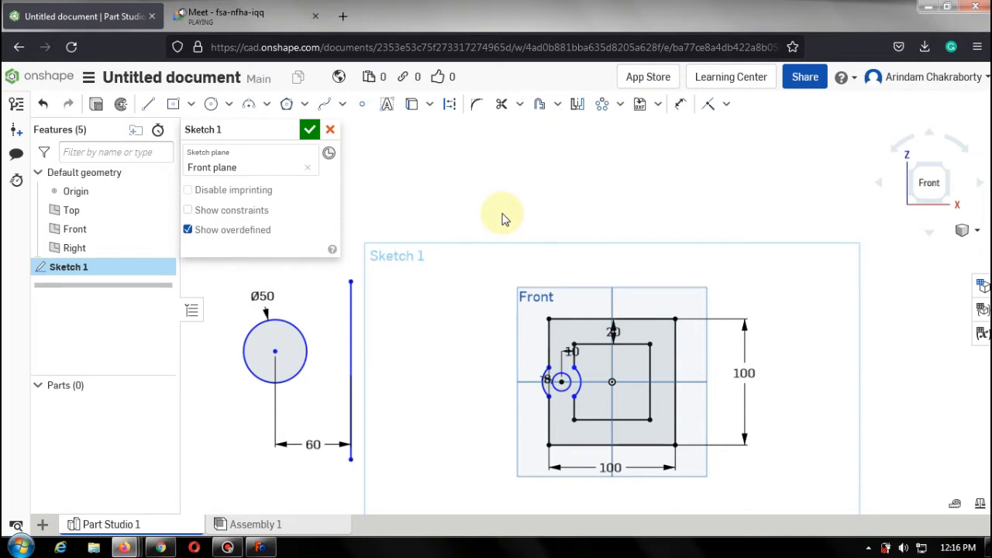
pyautogui.click(578, 106)
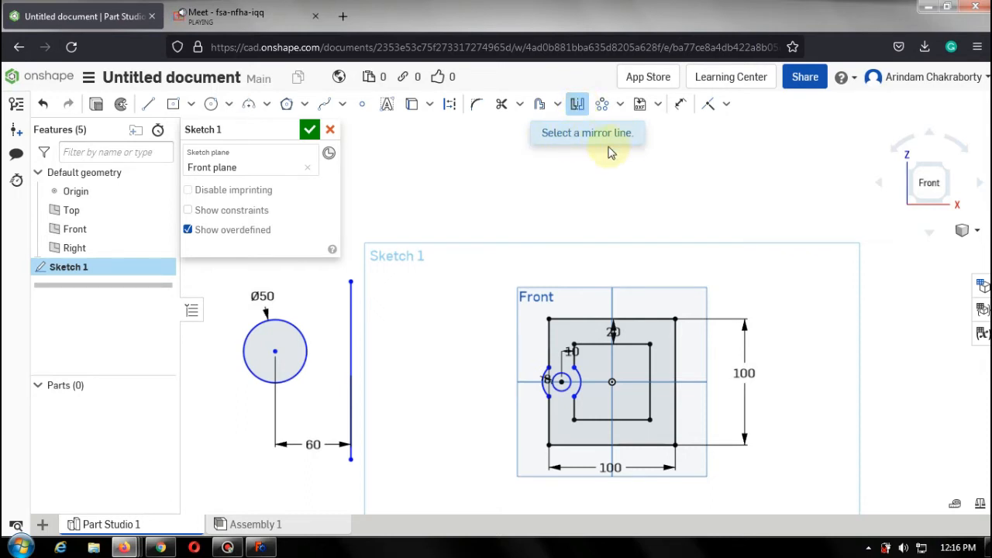
pyautogui.click(351, 307)
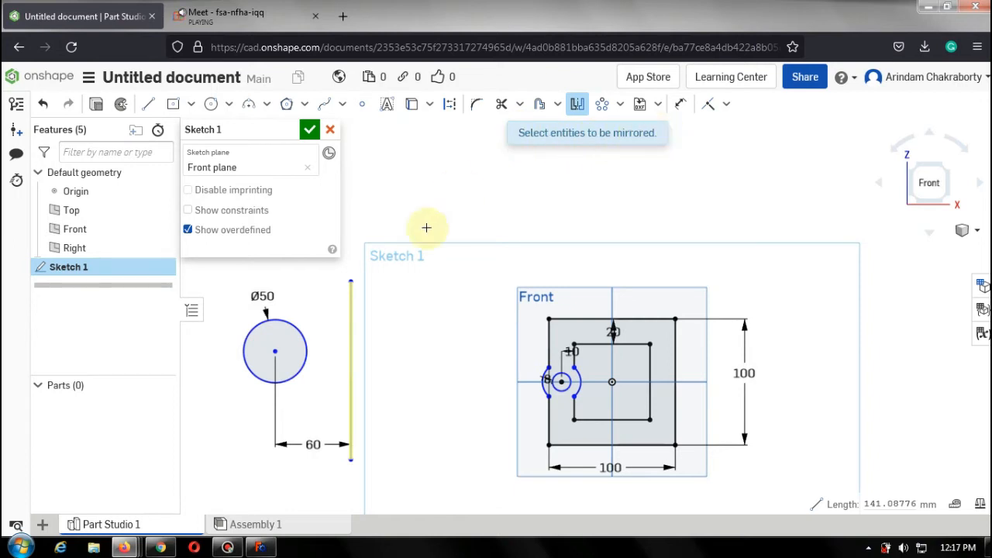
pyautogui.click(302, 337)
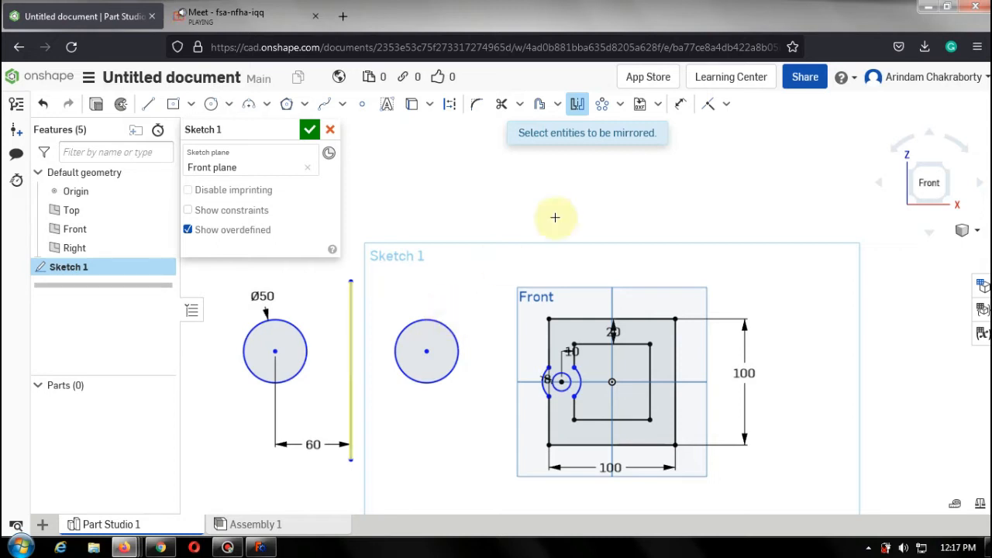
pyautogui.click(684, 107)
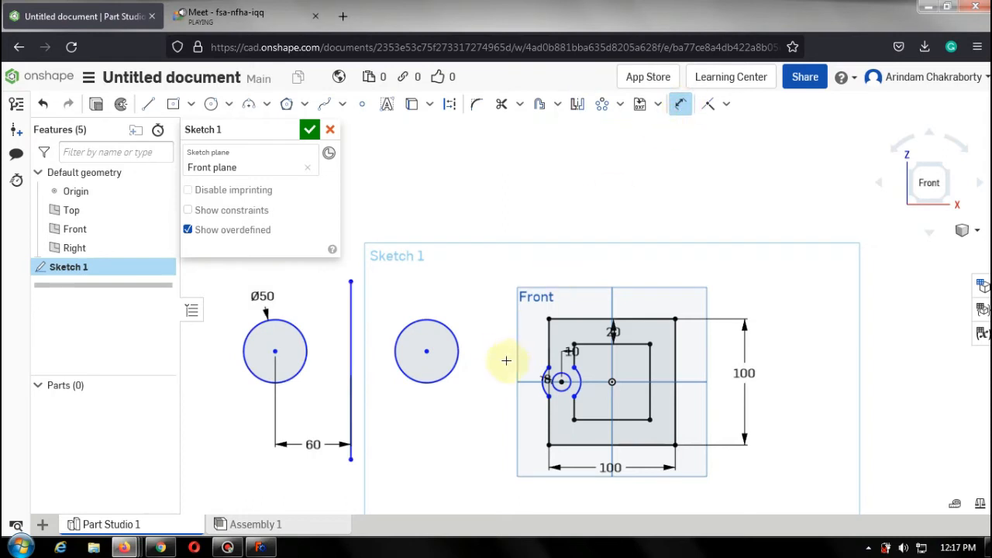
# Dimension the mirrored circle's center 60 mm from the vertical line and add its diameter dimension.
pyautogui.click(427, 351)
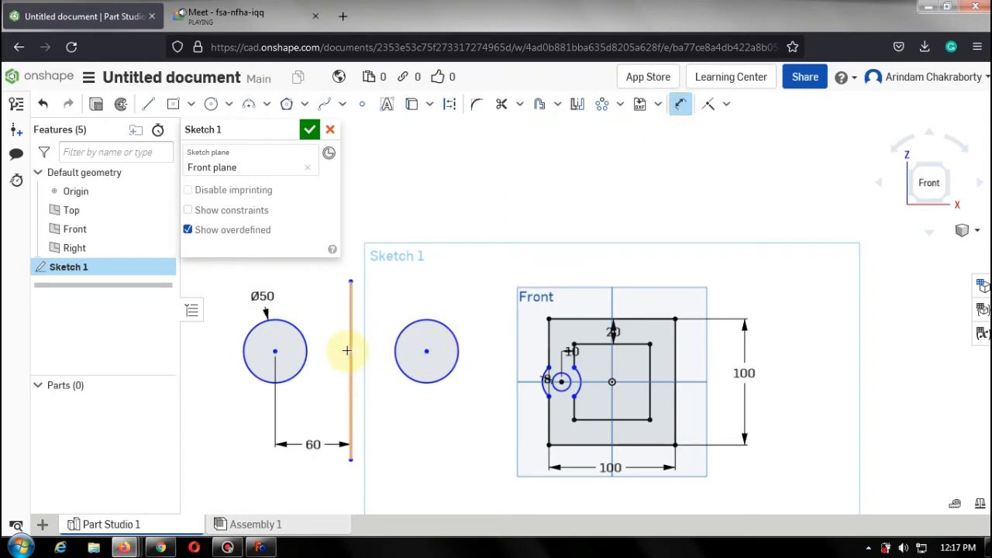
pyautogui.click(349, 350)
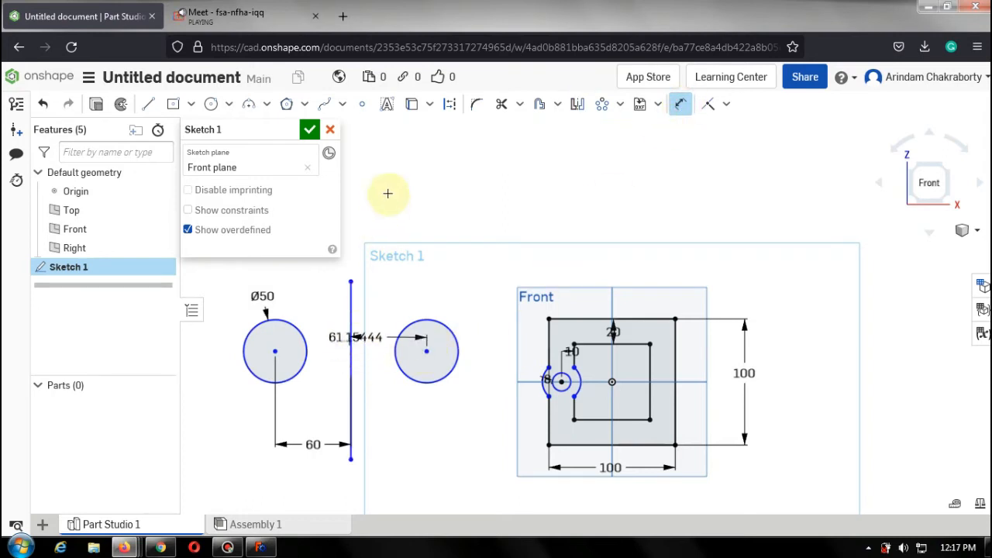
pyautogui.click(388, 195)
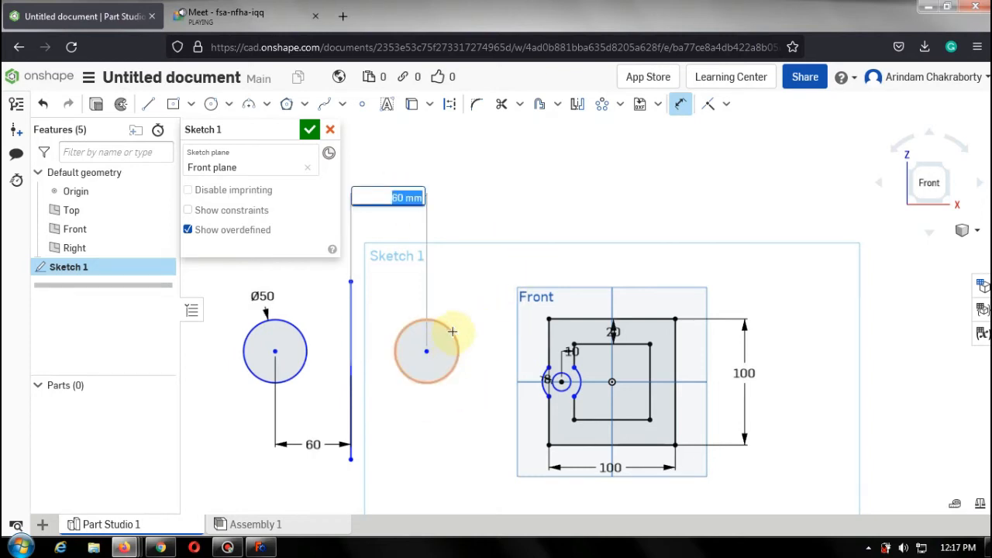
pyautogui.click(452, 332)
pyautogui.click(485, 242)
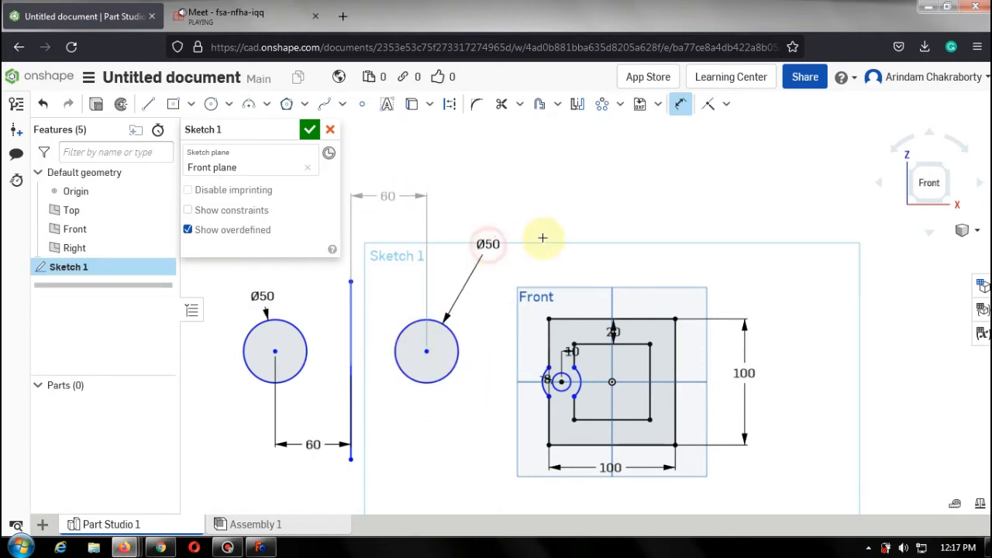
pyautogui.press('Return')
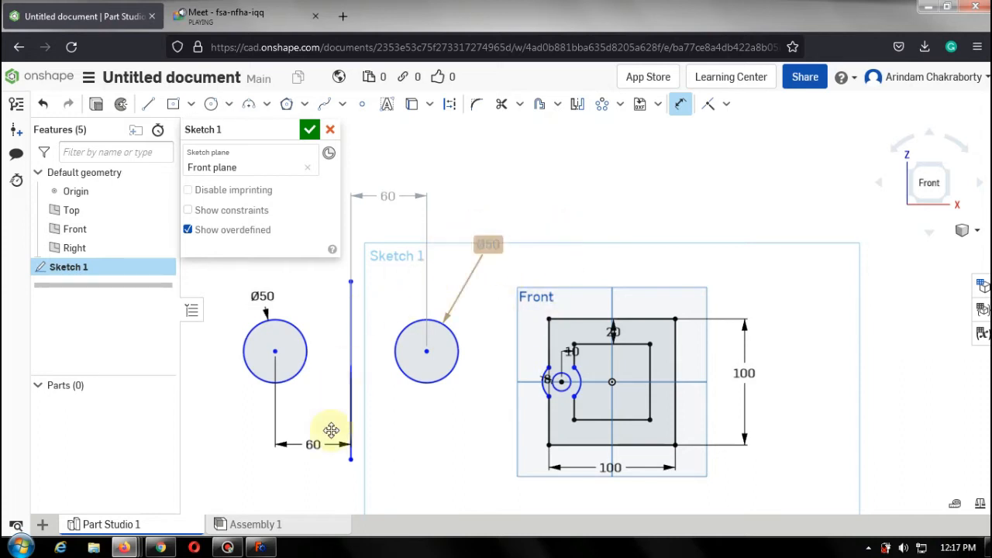
pyautogui.click(227, 547)
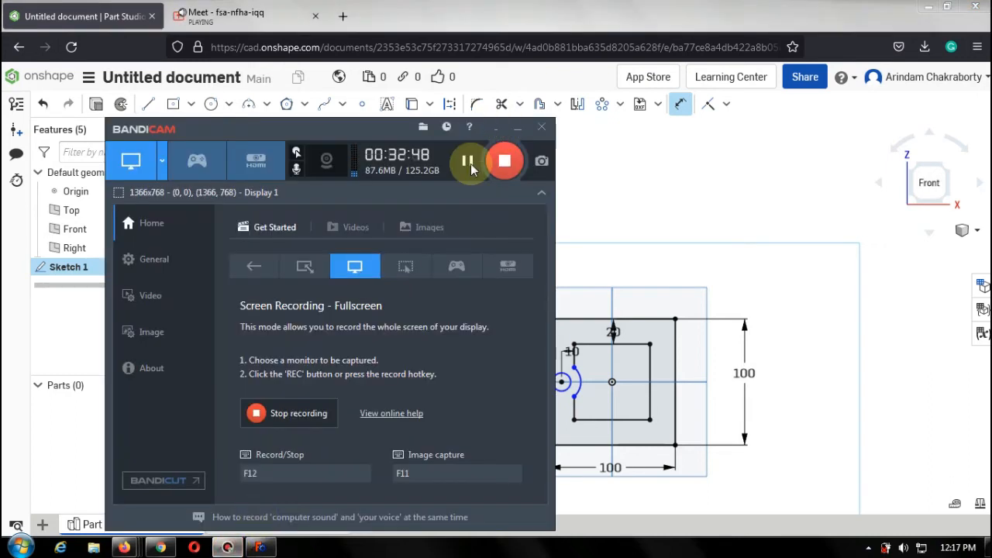
pyautogui.click(470, 164)
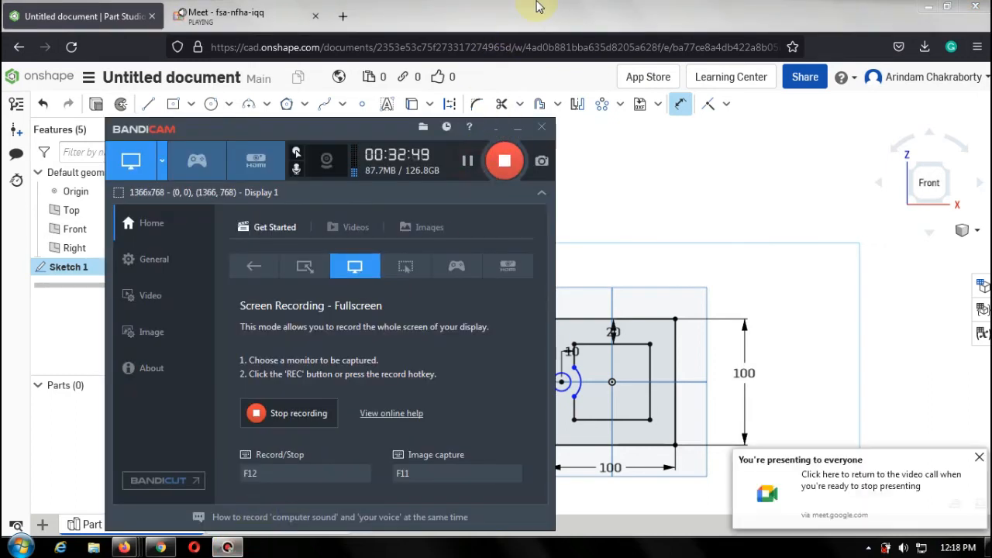
pyautogui.click(537, 6)
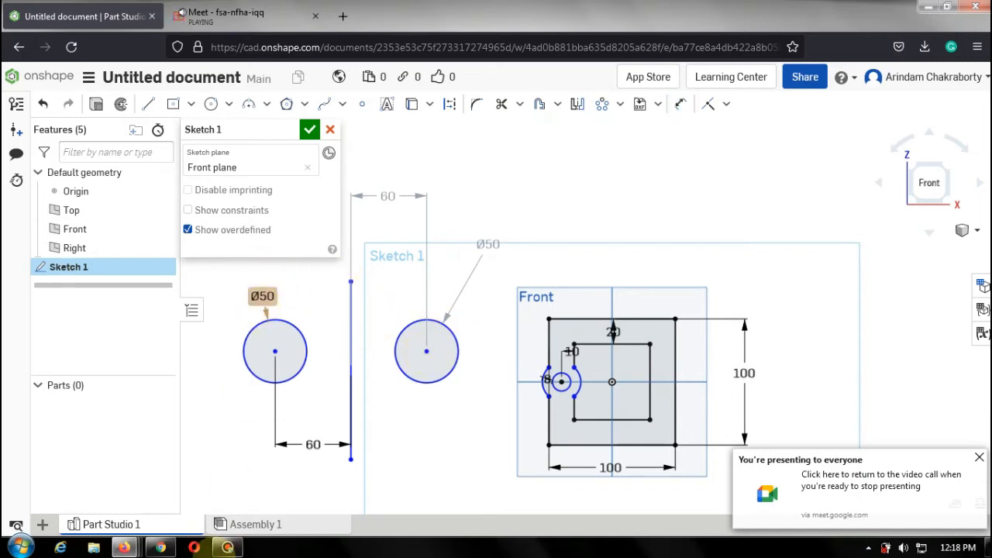
pyautogui.click(217, 548)
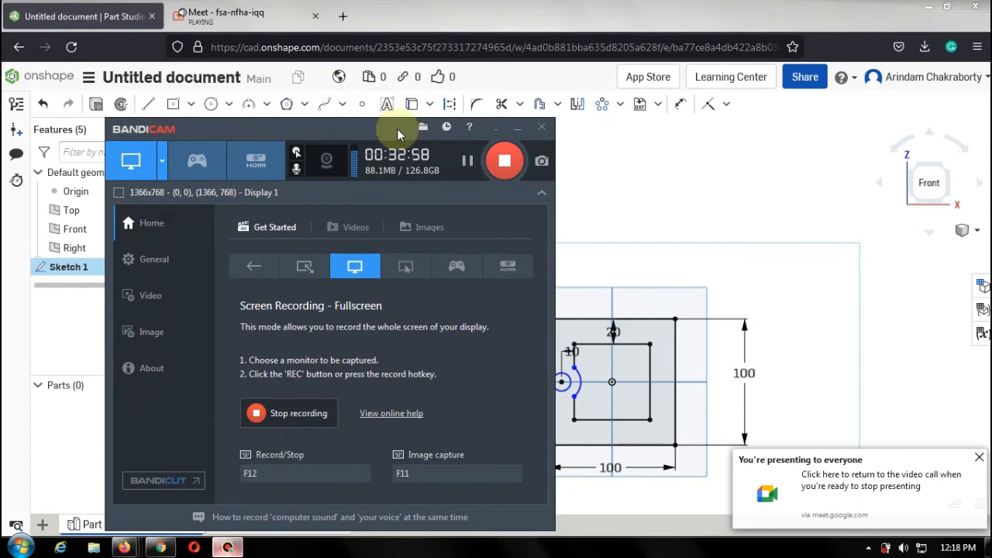
pyautogui.click(228, 547)
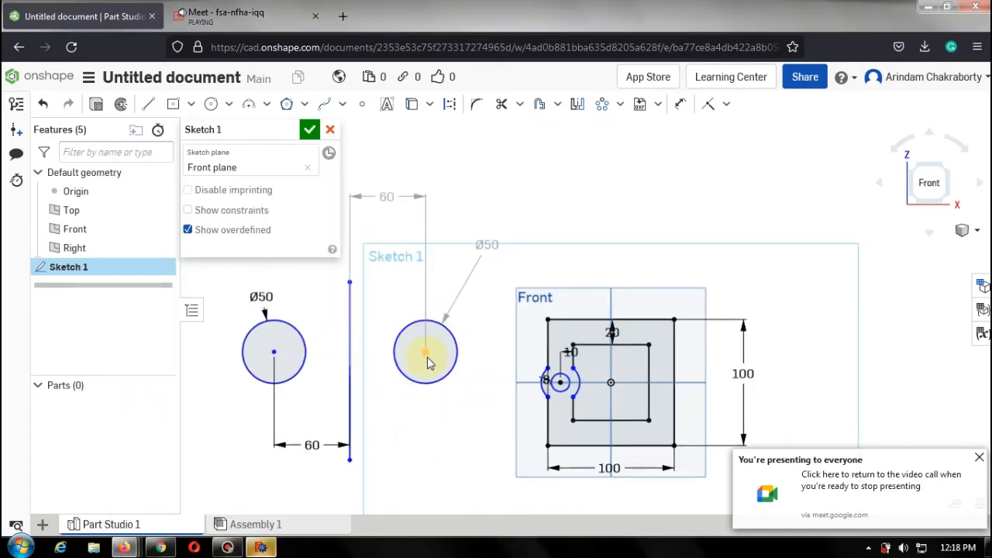
# Move the mirrored circle's diameter dimension down beside the circle.
pyautogui.moveTo(490, 248)
pyautogui.mouseDown()
pyautogui.moveTo(493, 337)
pyautogui.moveTo(478, 381)
pyautogui.mouseUp()
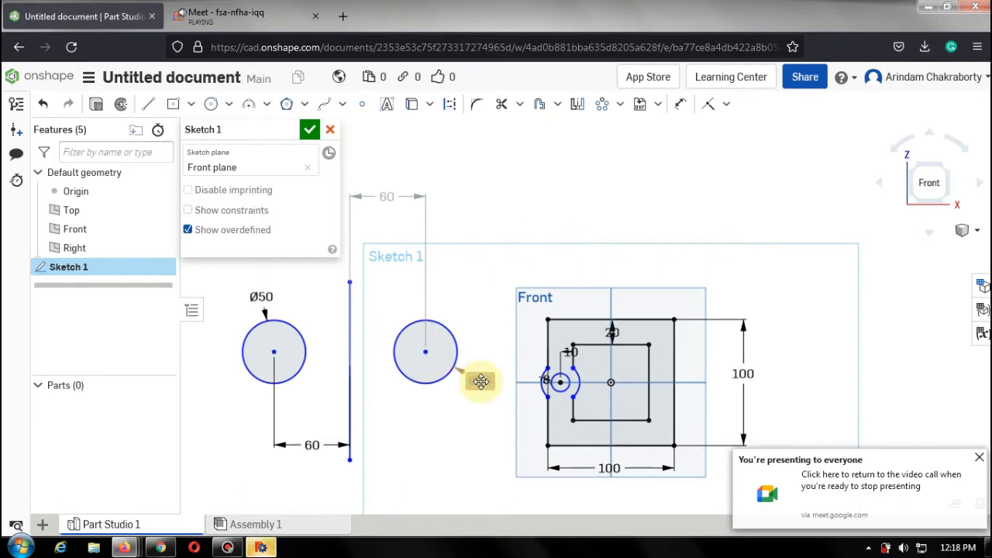
pyautogui.click(505, 261)
pyautogui.moveTo(518, 300); pyautogui.dragTo(228, 467)
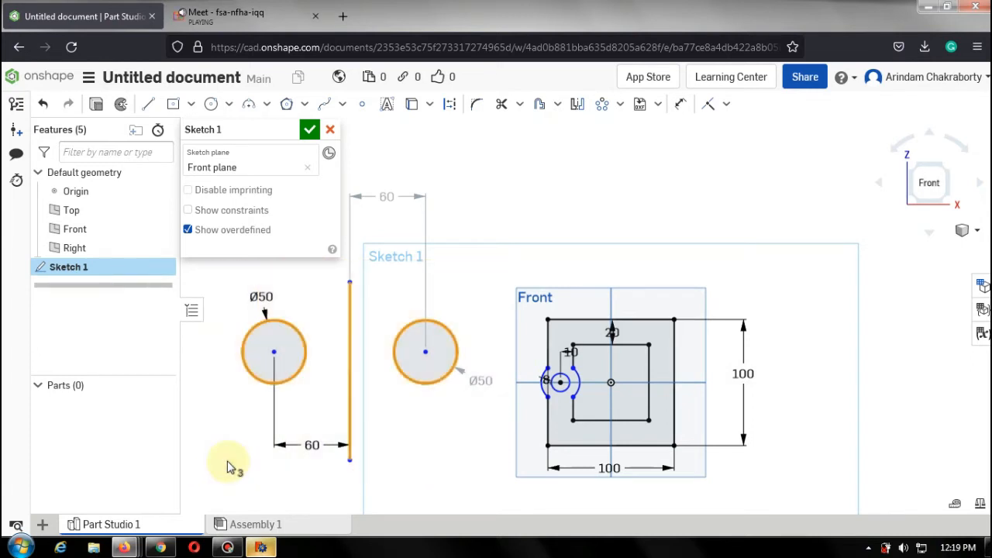
pyautogui.click(228, 467)
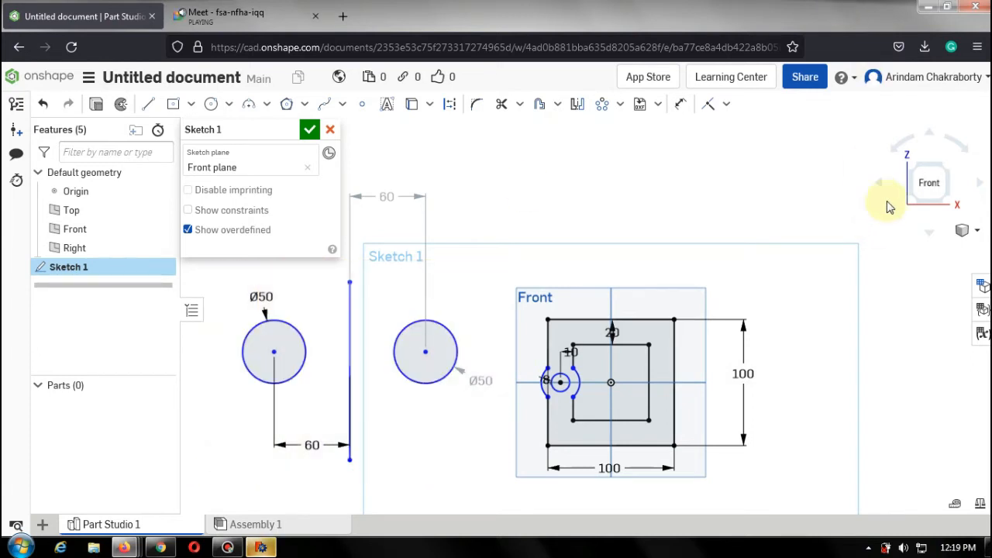
# Mirror the left circle and its two arcs about the vertical centerline to the right side of the square.
pyautogui.scroll(5, 549, 414)
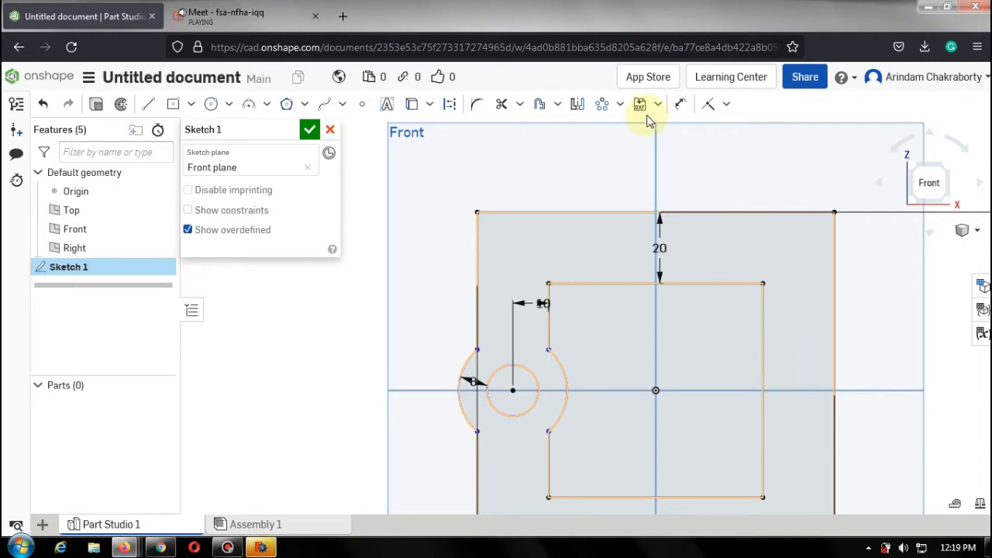
pyautogui.click(576, 107)
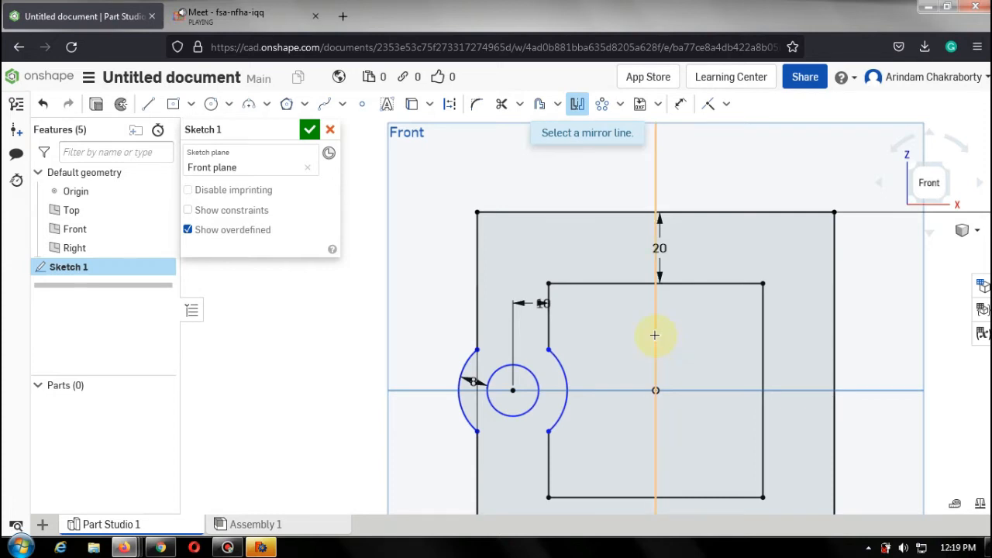
pyautogui.click(656, 155)
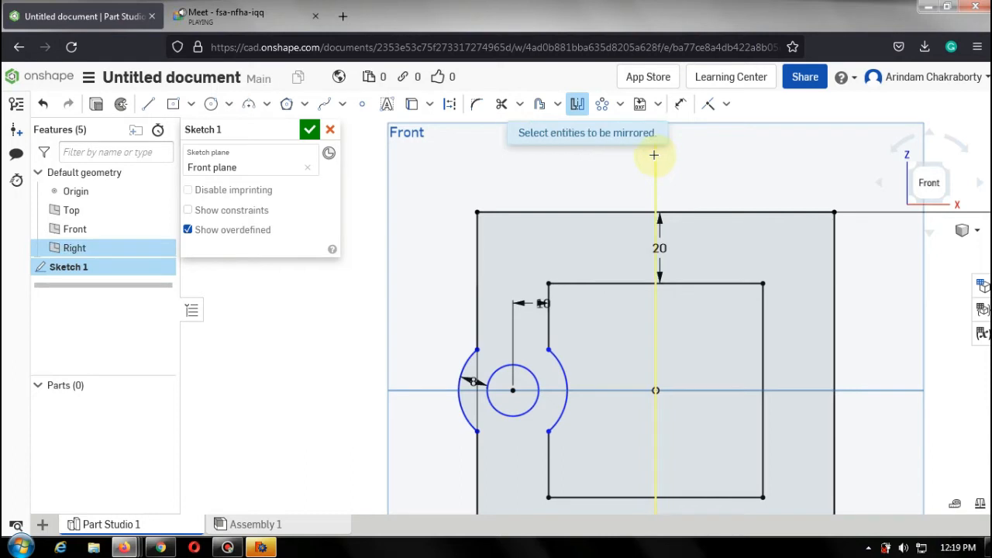
pyautogui.click(566, 388)
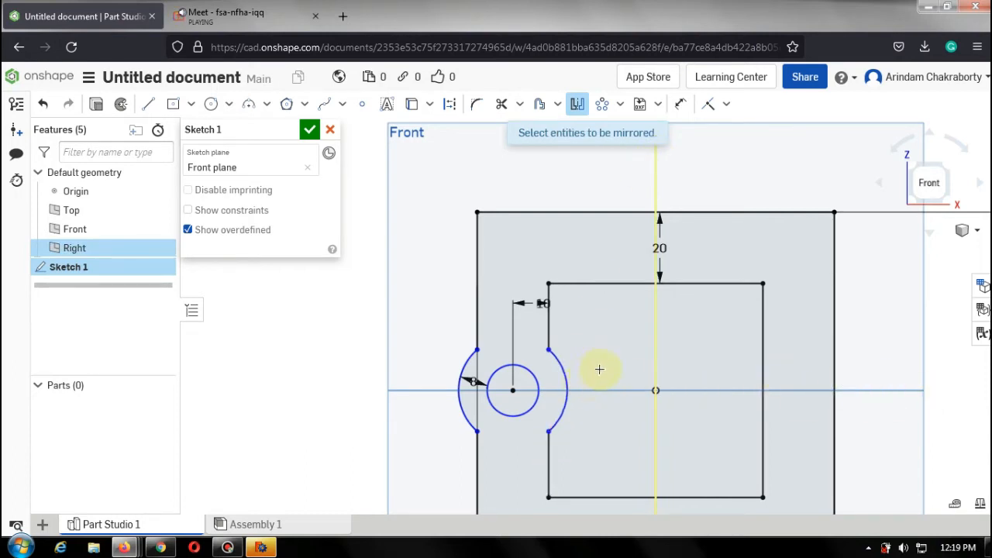
pyautogui.click(567, 378)
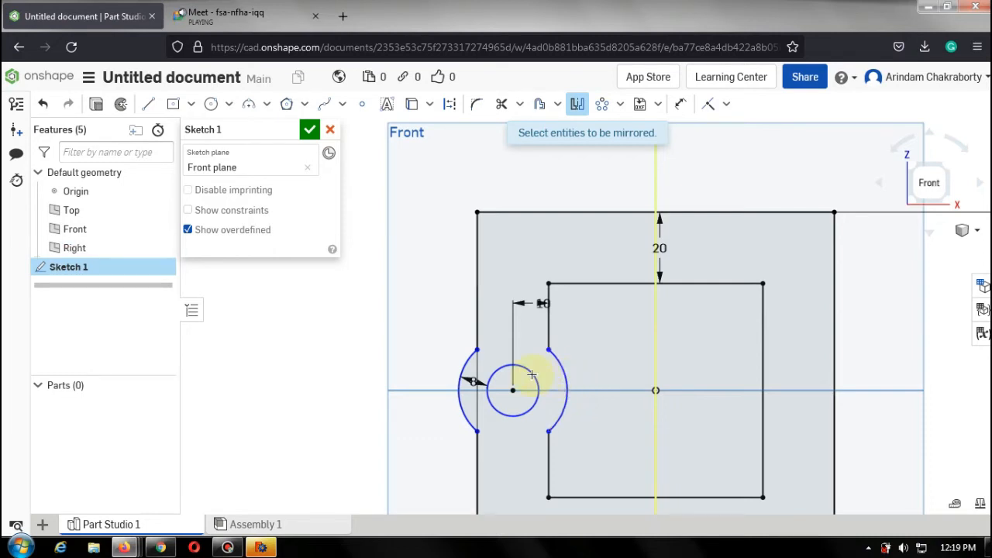
pyautogui.click(466, 360)
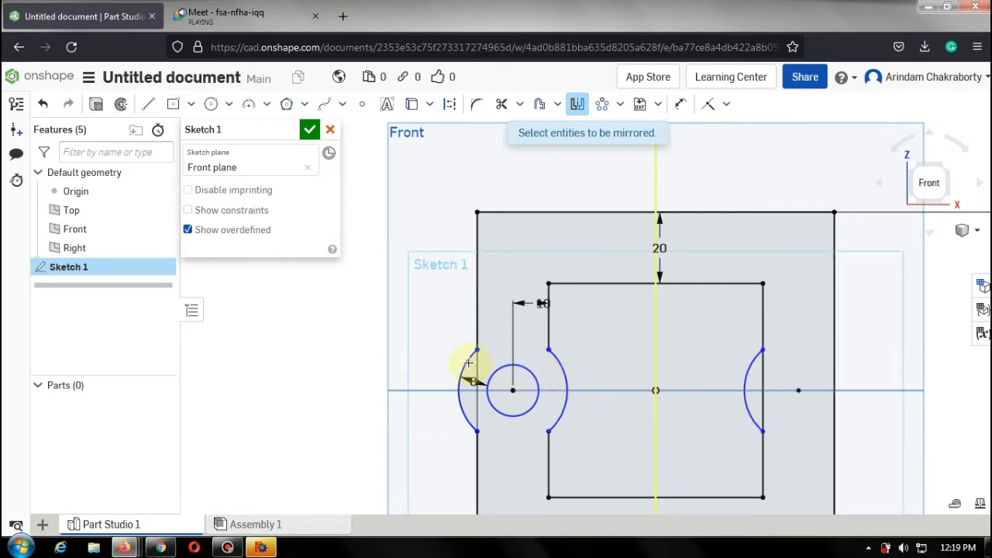
pyautogui.click(531, 374)
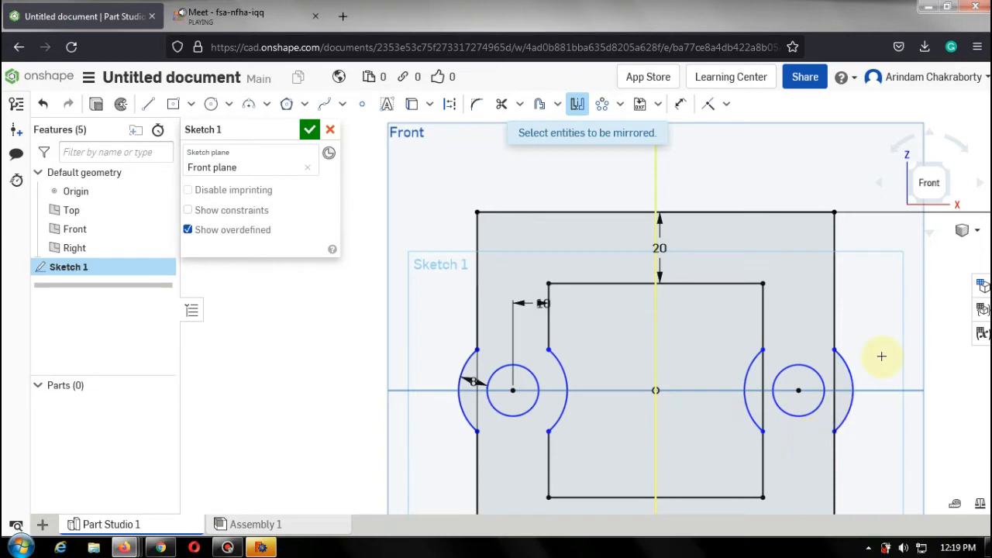
# Trim the inner and outer square edge segments inside the mirrored arcs on the right side.
pyautogui.click(501, 107)
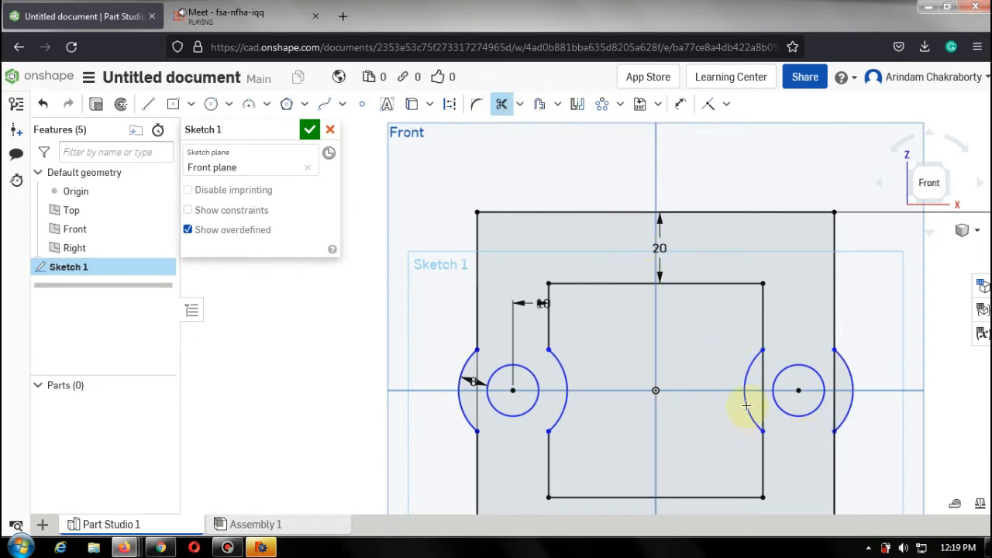
pyautogui.click(758, 378)
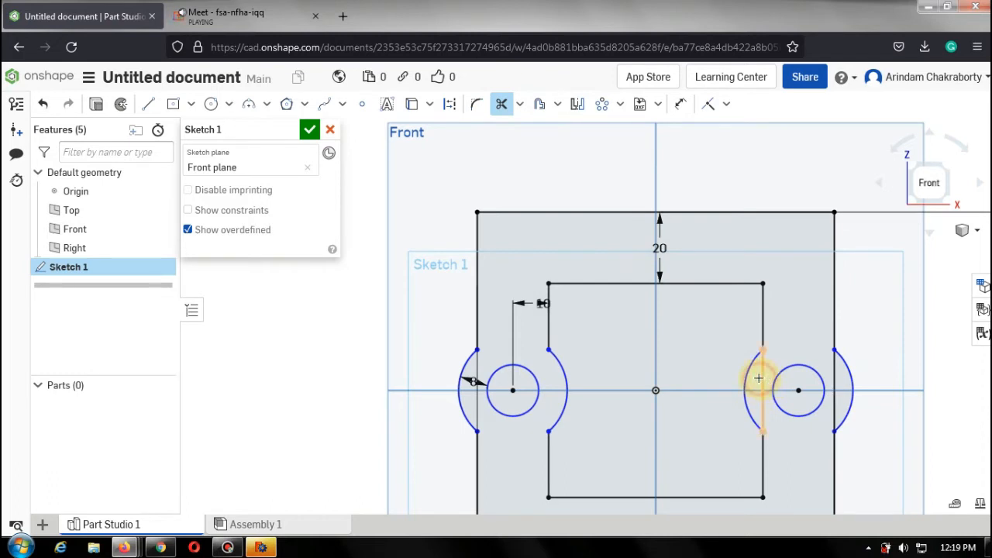
pyautogui.click(828, 366)
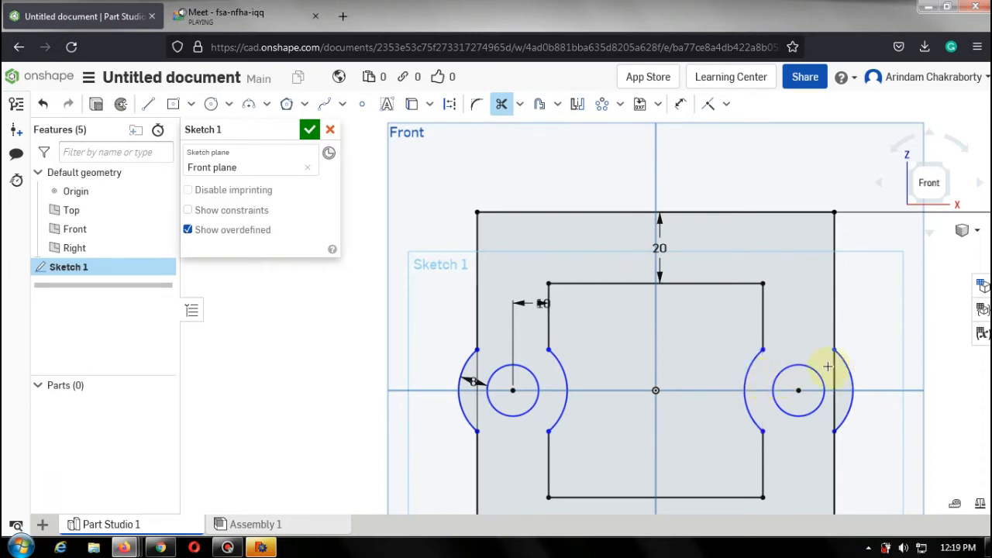
pyautogui.click(835, 372)
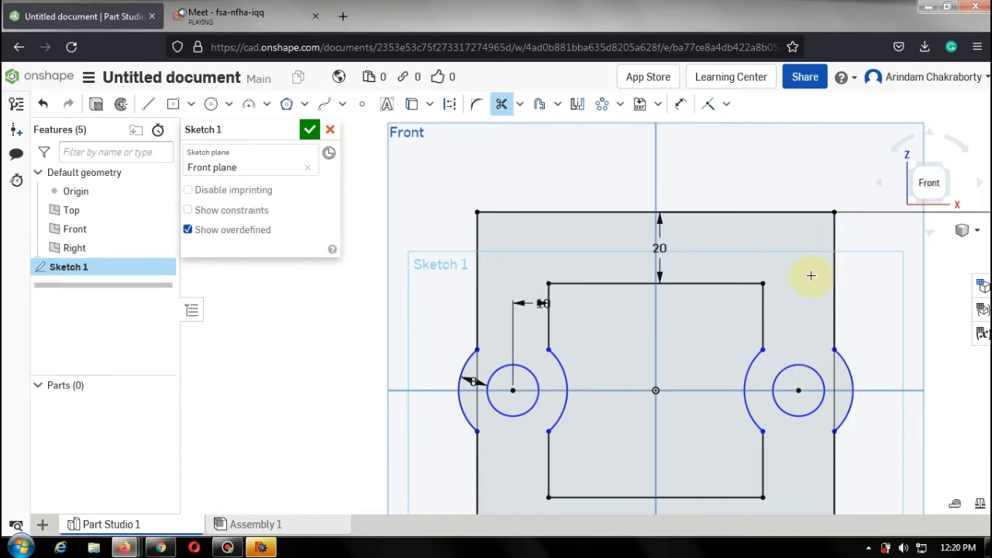
# Draw an inclined line about 57 mm long to the left of the part outline.
pyautogui.click(150, 105)
pyautogui.click(276, 327)
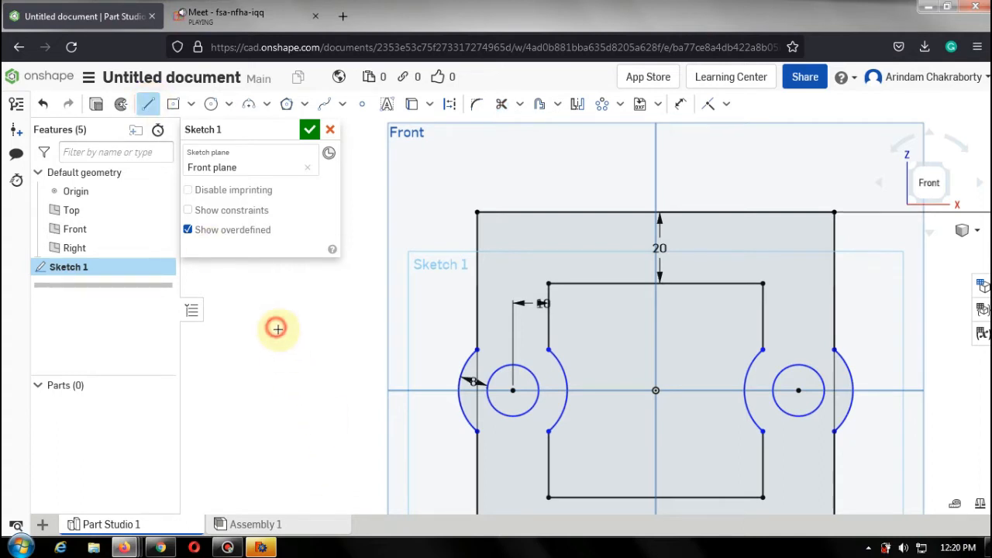
pyautogui.click(406, 484)
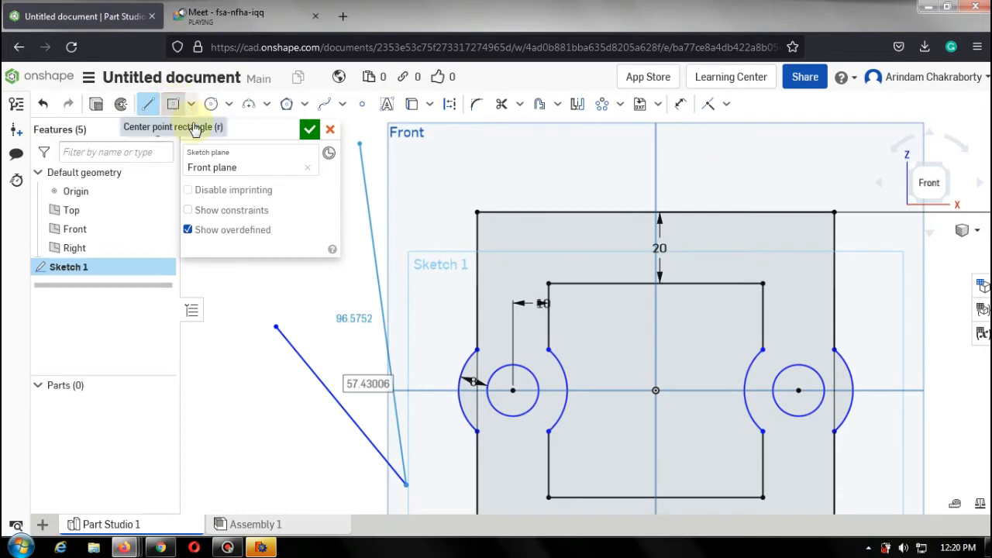
# Draw a small center-point rectangle about 13 by 4 mm beside the inclined line.
pyautogui.click(194, 128)
pyautogui.click(262, 411)
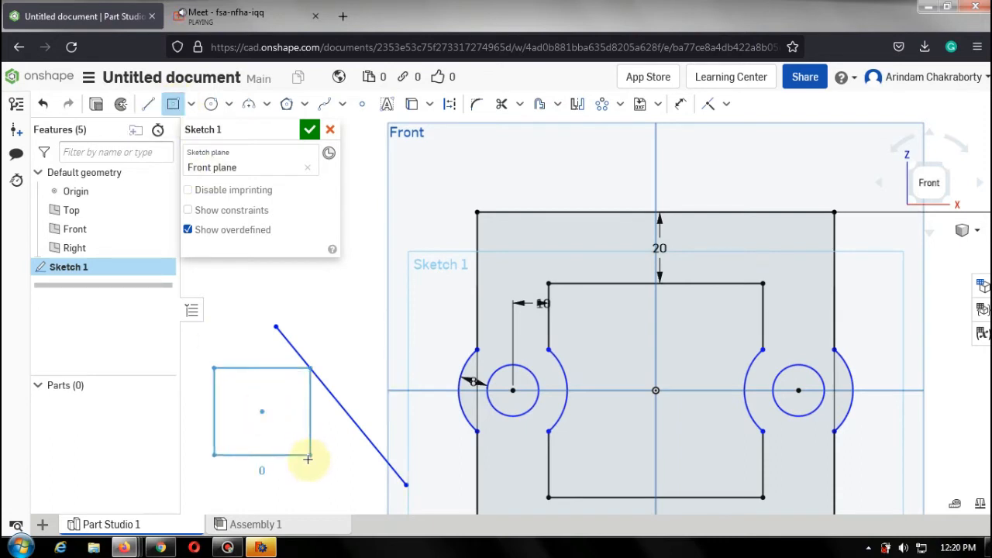
pyautogui.click(286, 404)
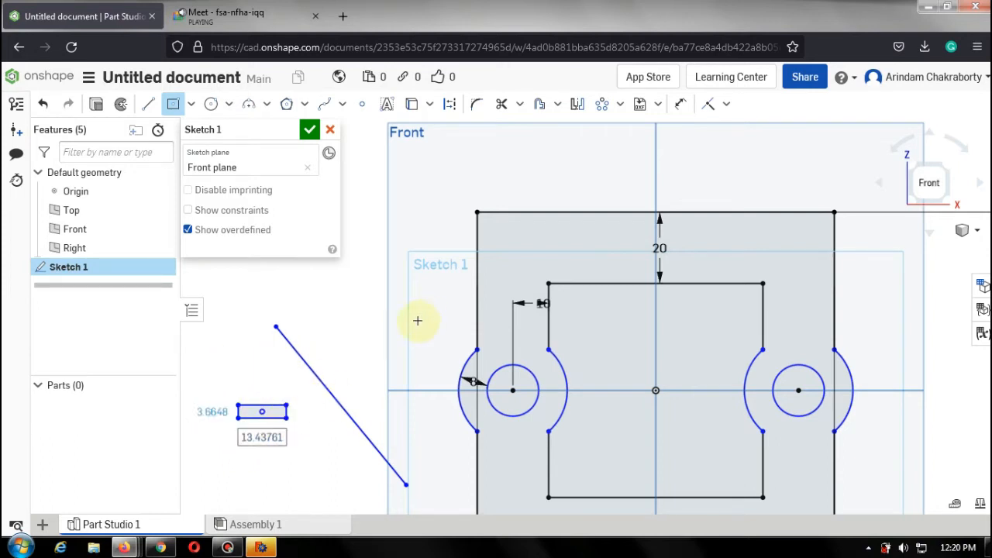
# Mirror the small rectangle about the inclined line with the Mirror tool.
pyautogui.click(578, 107)
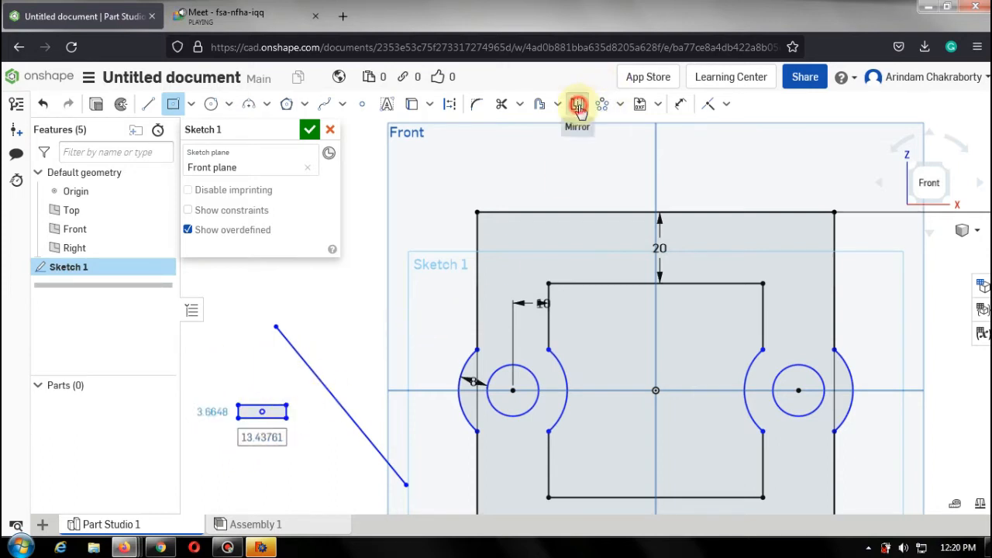
pyautogui.click(299, 353)
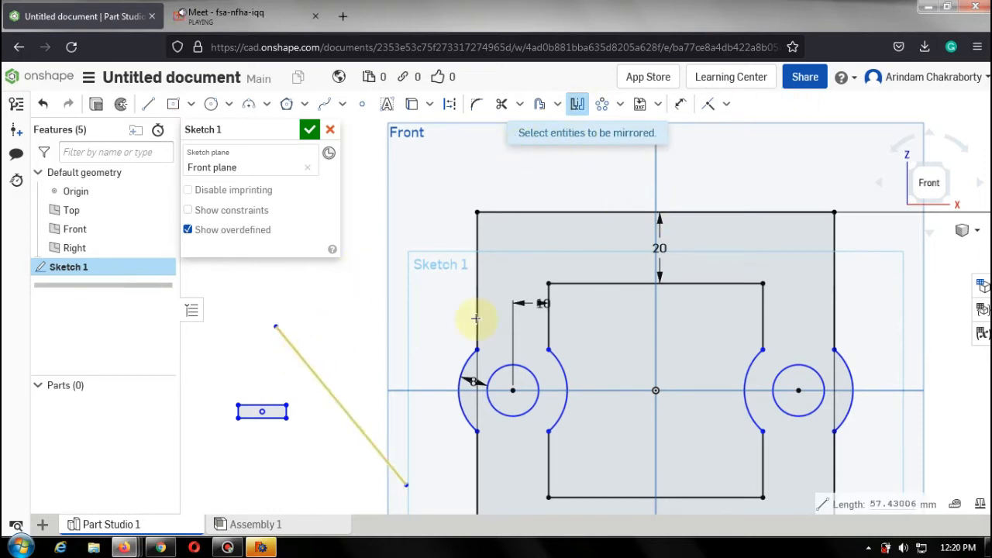
pyautogui.moveTo(218, 391); pyautogui.dragTo(300, 446)
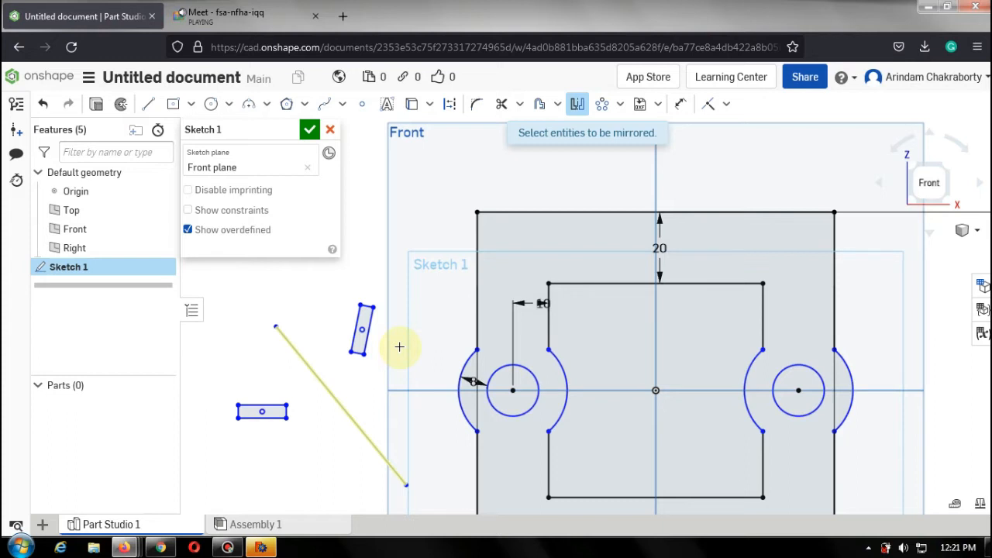
pyautogui.press('Escape')
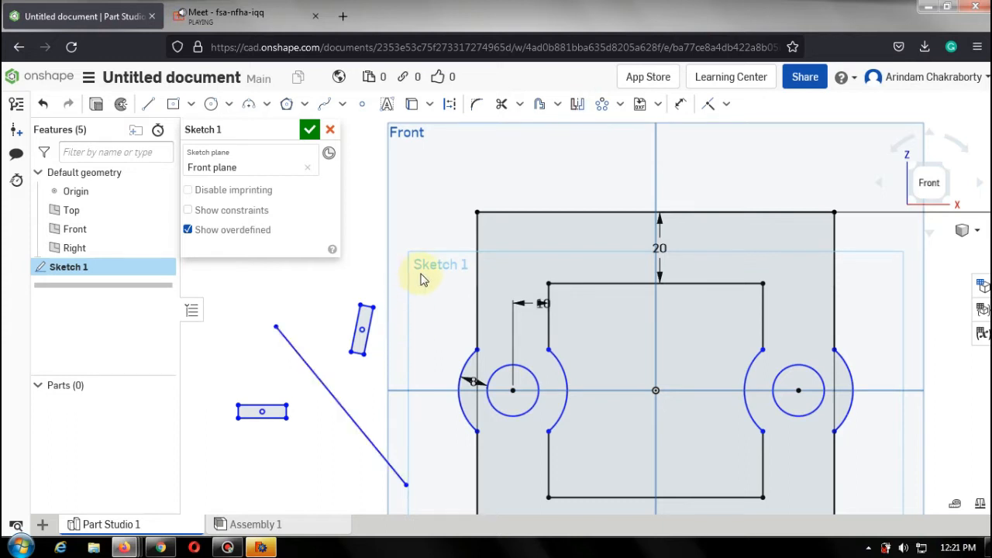
# Delete the inclined line and both small rectangles.
pyautogui.moveTo(426, 275)
pyautogui.mouseDown()
pyautogui.moveTo(400, 488)
pyautogui.moveTo(199, 516)
pyautogui.moveTo(222, 508)
pyautogui.mouseUp()
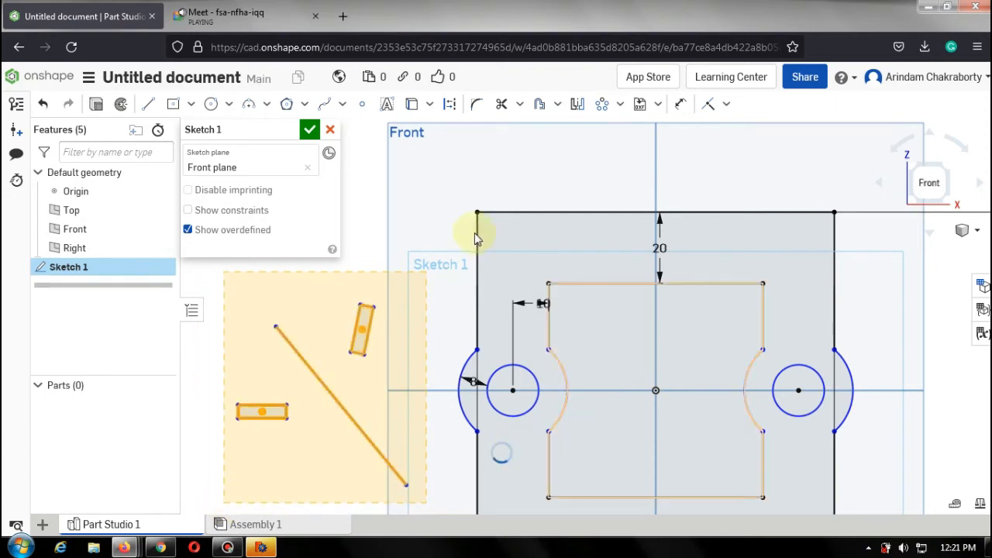
pyautogui.press('Delete')
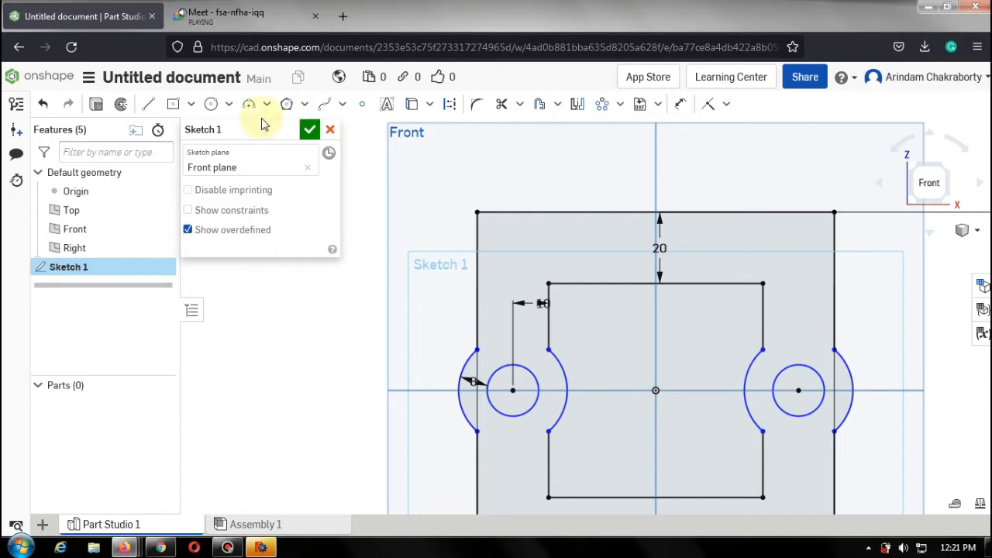
# Extrude the sketch regions as a new solid part with a blind depth of 100 mm.
pyautogui.click(94, 105)
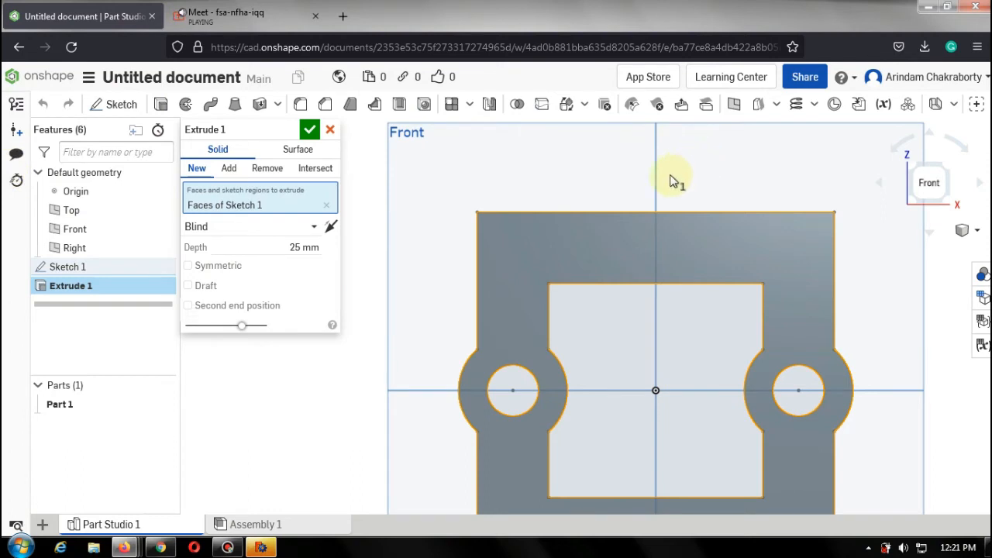
pyautogui.moveTo(675, 182)
pyautogui.mouseDown(button='middle')
pyautogui.moveTo(636, 206)
pyautogui.moveTo(649, 162)
pyautogui.mouseUp(button='middle')
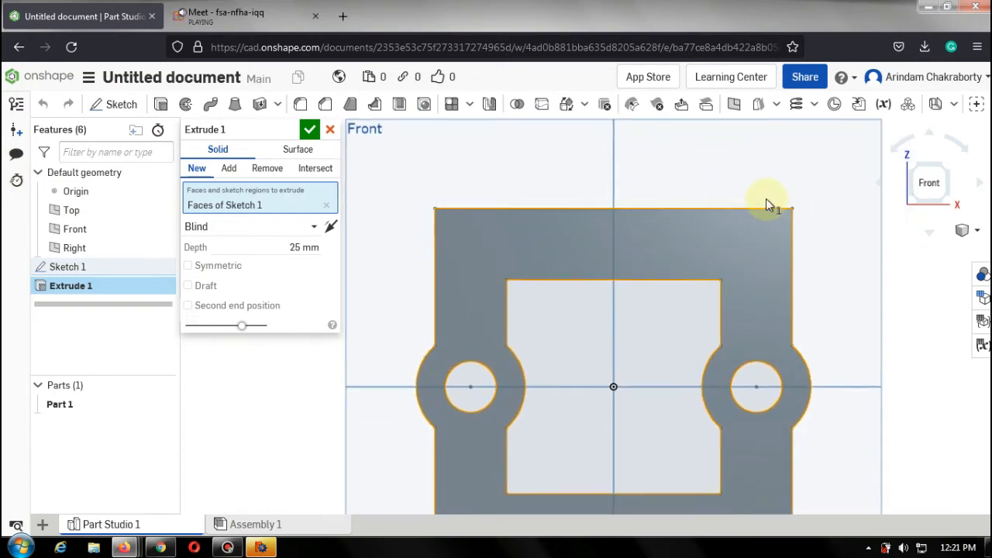
pyautogui.moveTo(771, 188); pyautogui.dragTo(637, 263, button='right')
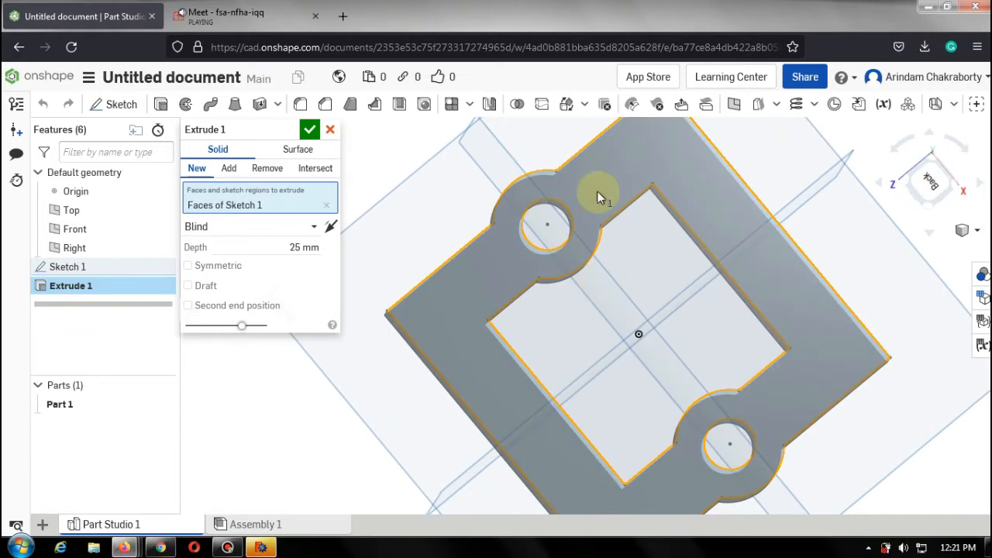
pyautogui.click(298, 247)
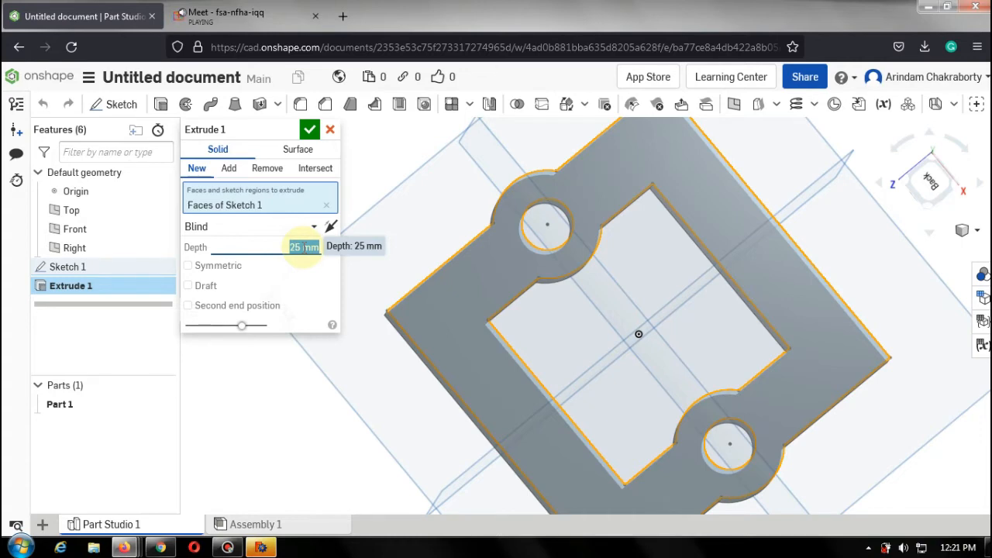
pyautogui.write('100')
pyautogui.press('Return')
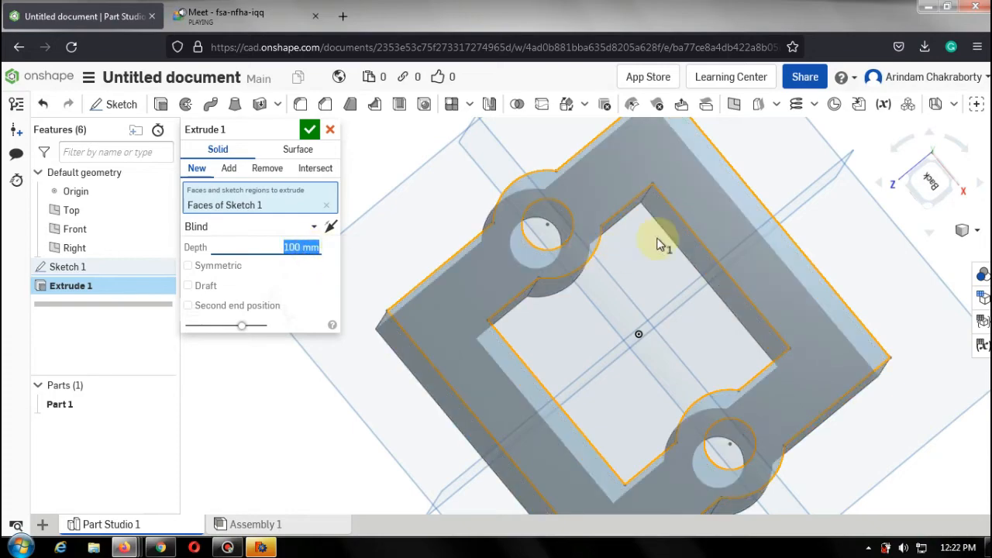
pyautogui.moveTo(790, 193); pyautogui.dragTo(743, 192, button='right')
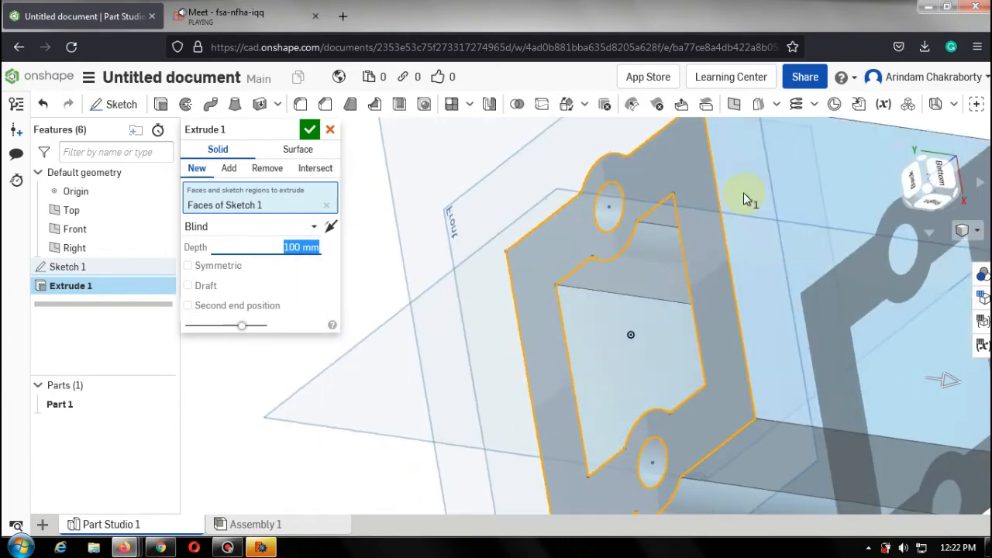
pyautogui.click(309, 130)
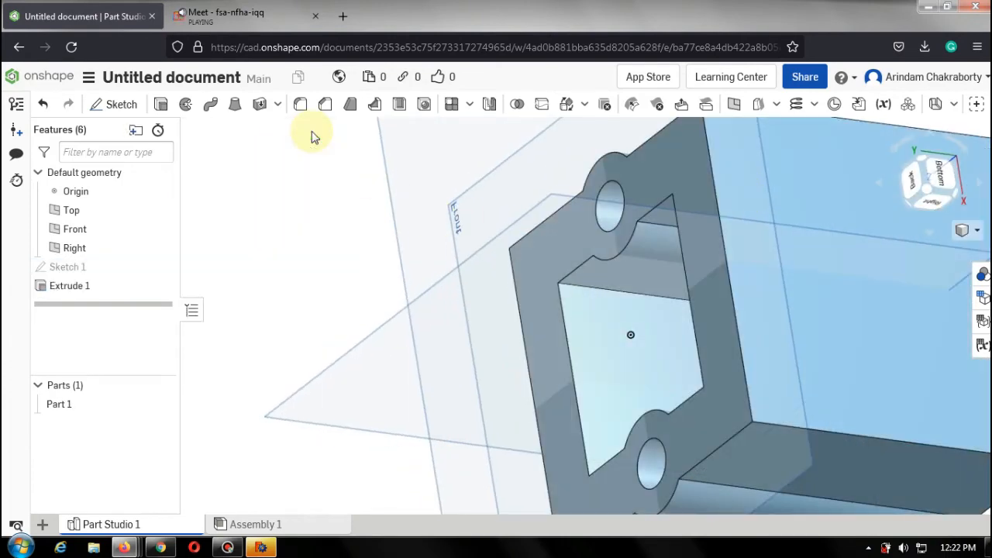
# Zoom and orbit around the extruded part to inspect it.
pyautogui.scroll(-7, 777, 278)
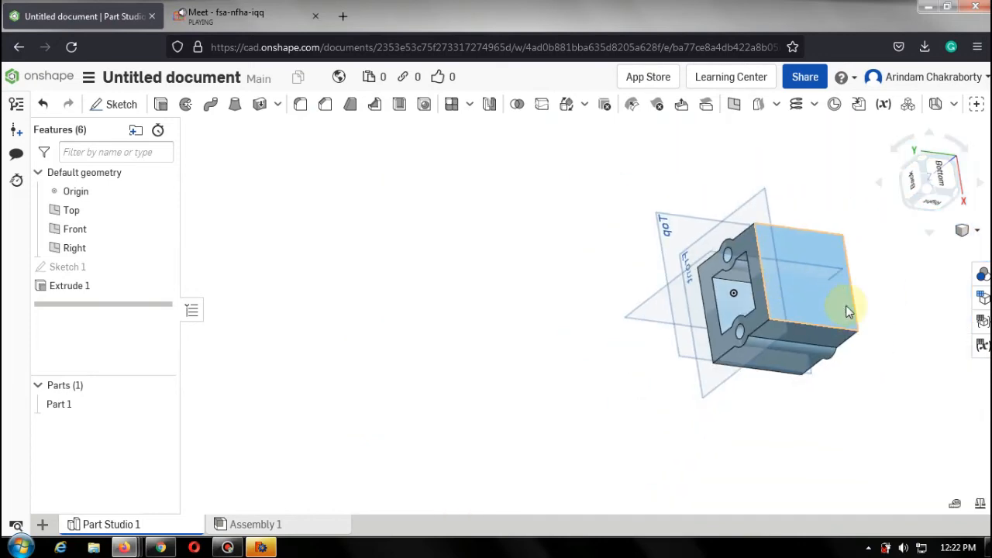
pyautogui.scroll(3, 846, 304)
pyautogui.moveTo(877, 295); pyautogui.dragTo(783, 295, button='right')
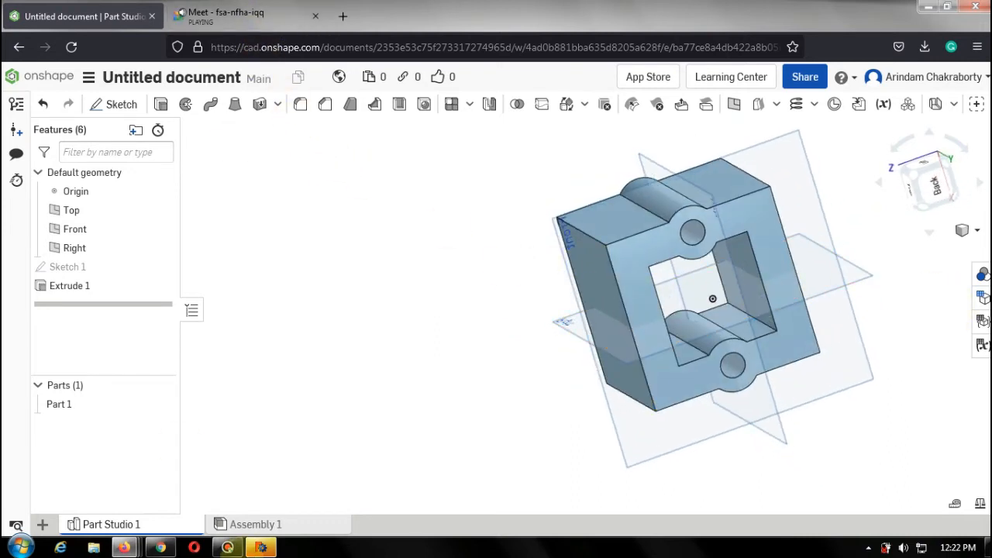
pyautogui.click(227, 548)
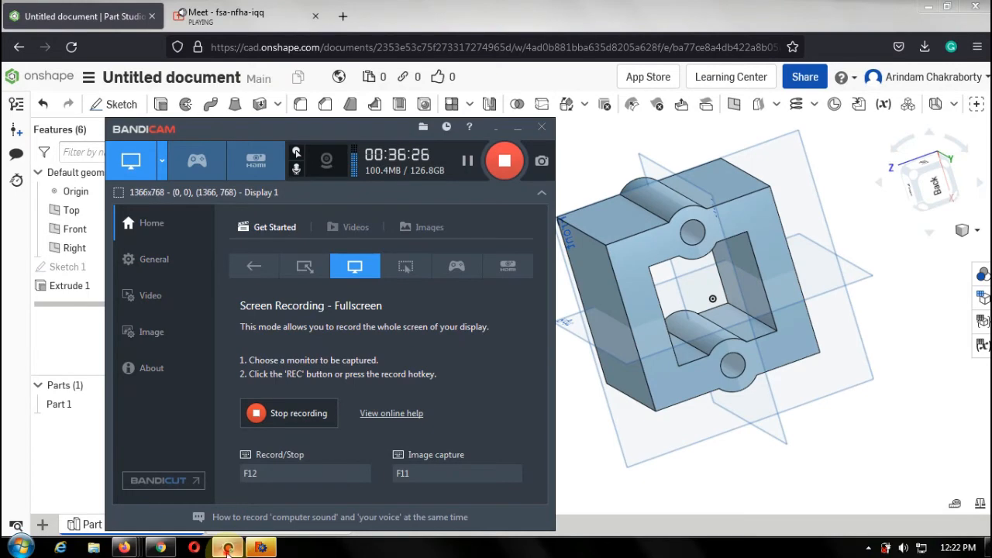
pyautogui.click(227, 548)
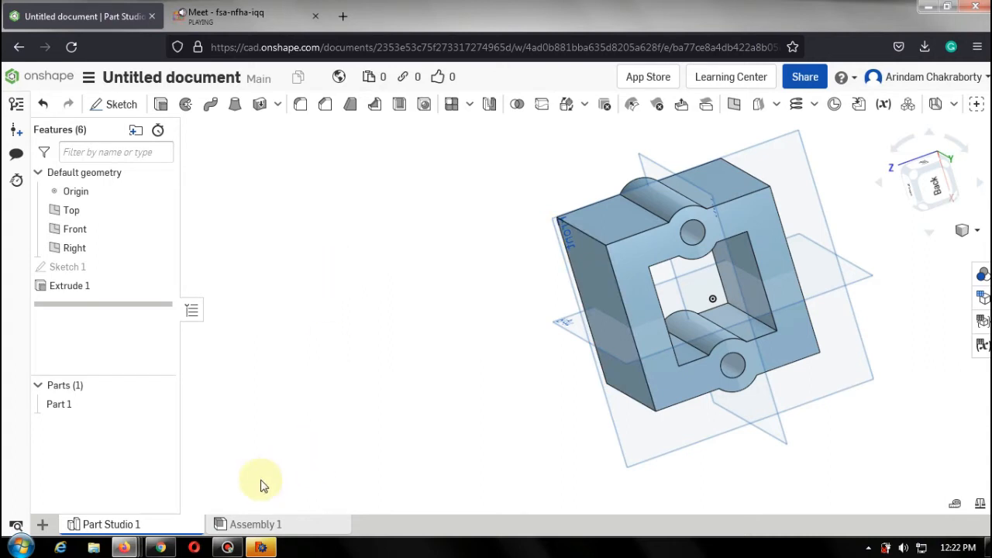
pyautogui.click(234, 548)
pyautogui.click(235, 548)
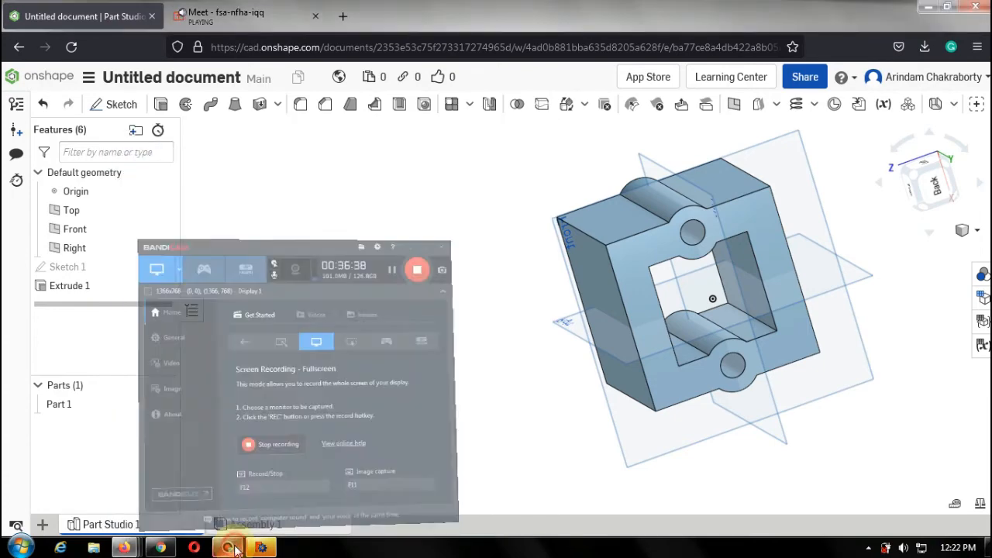
pyautogui.click(231, 548)
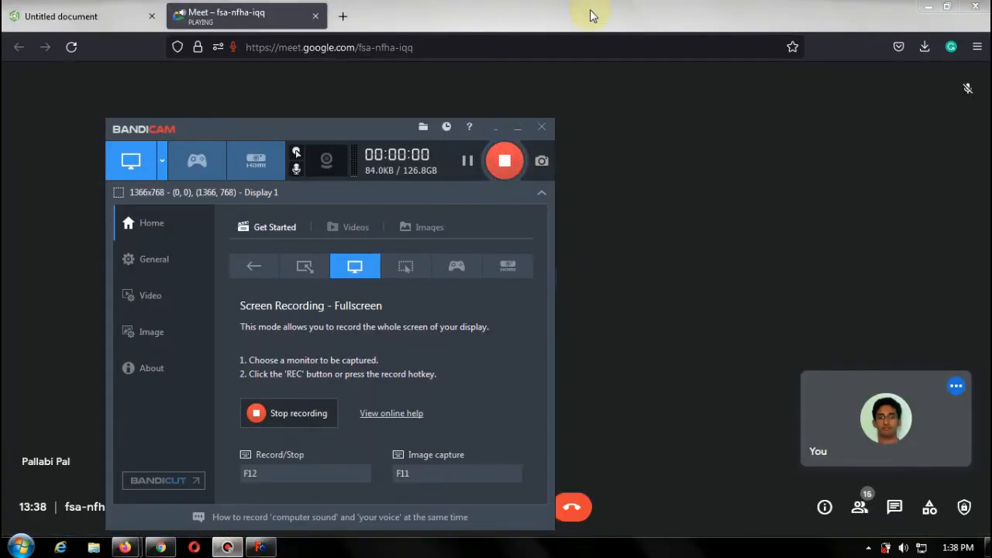
# Switch to the Google Meet tab and turn off the microphone.
pyautogui.click(595, 9)
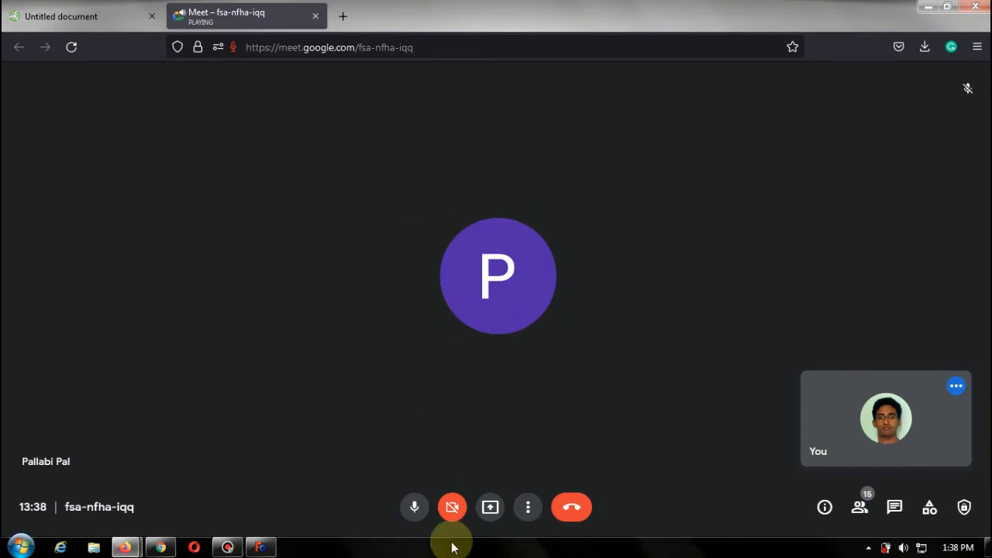
pyautogui.click(414, 509)
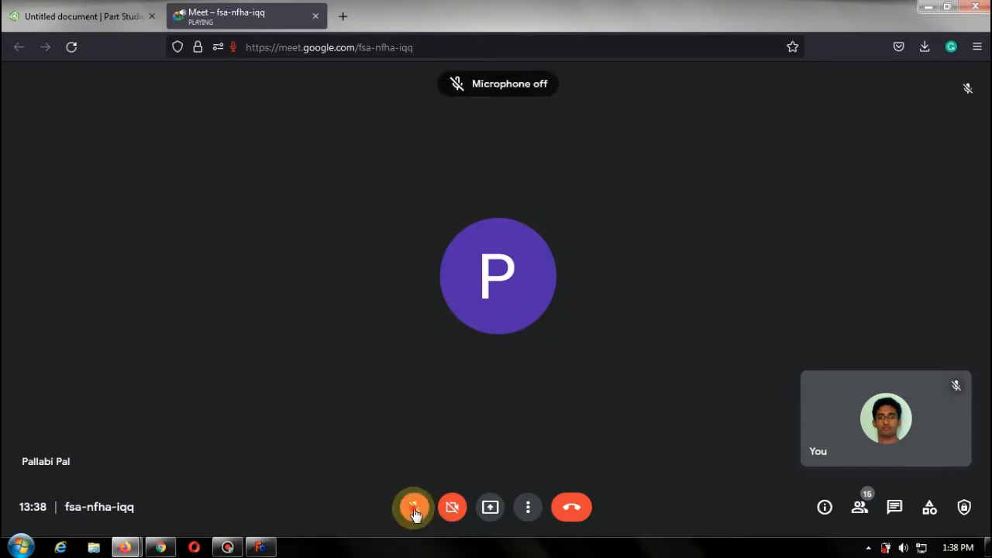
# Unmute the microphone and start presenting the Firefox window to the meeting.
pyautogui.click(414, 509)
pyautogui.click(490, 507)
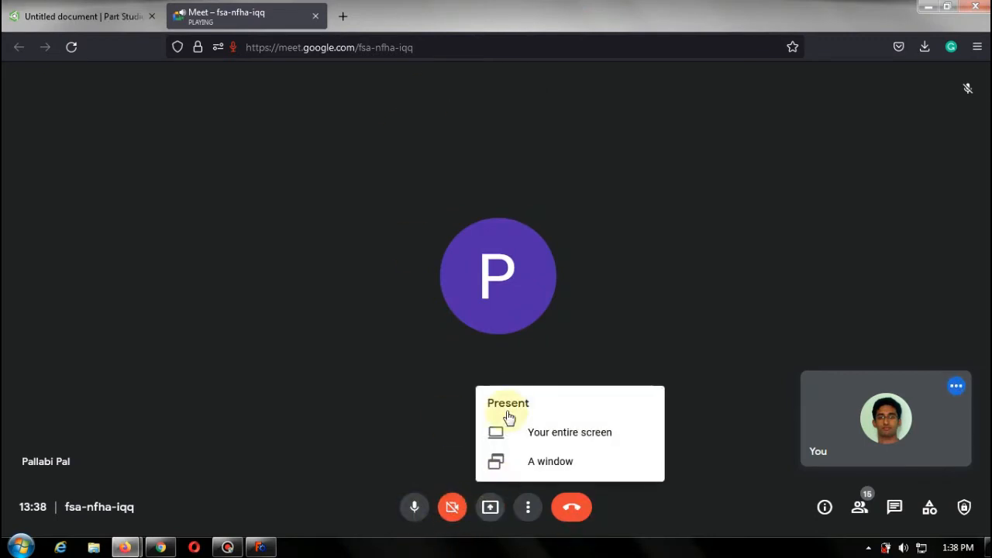
pyautogui.click(587, 432)
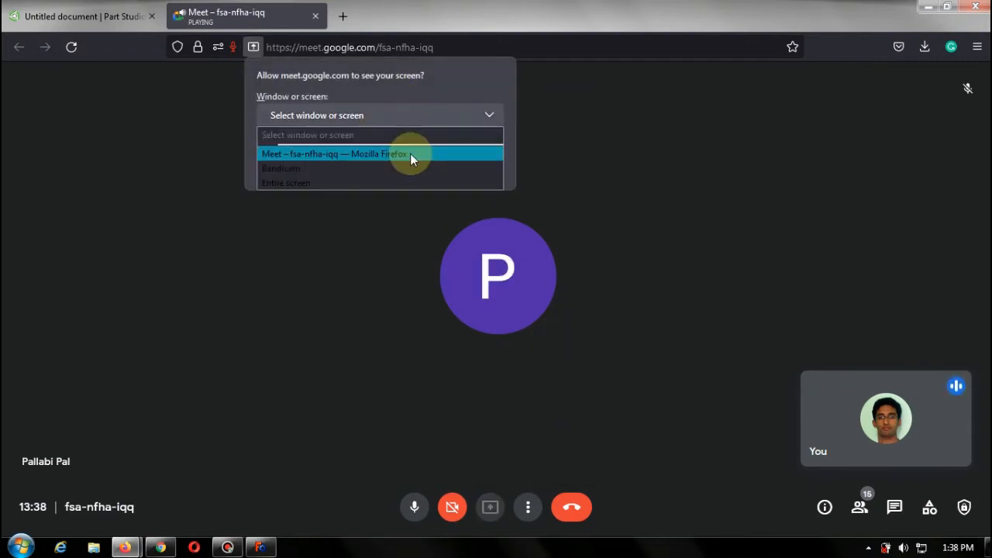
pyautogui.click(410, 154)
pyautogui.click(426, 359)
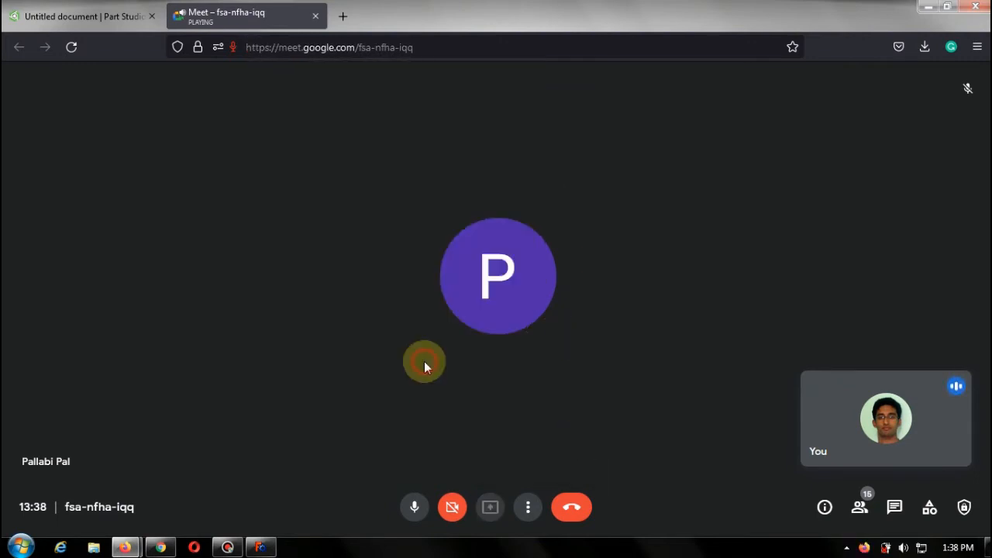
# Return to the Onshape documents list and open the most recent Untitled document in a new browser tab.
pyautogui.click(92, 21)
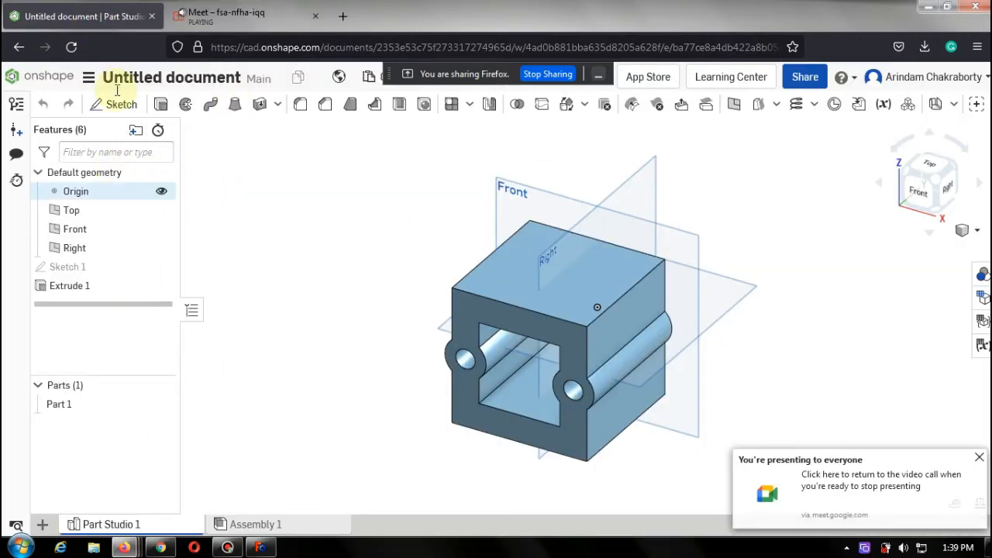
pyautogui.click(44, 79)
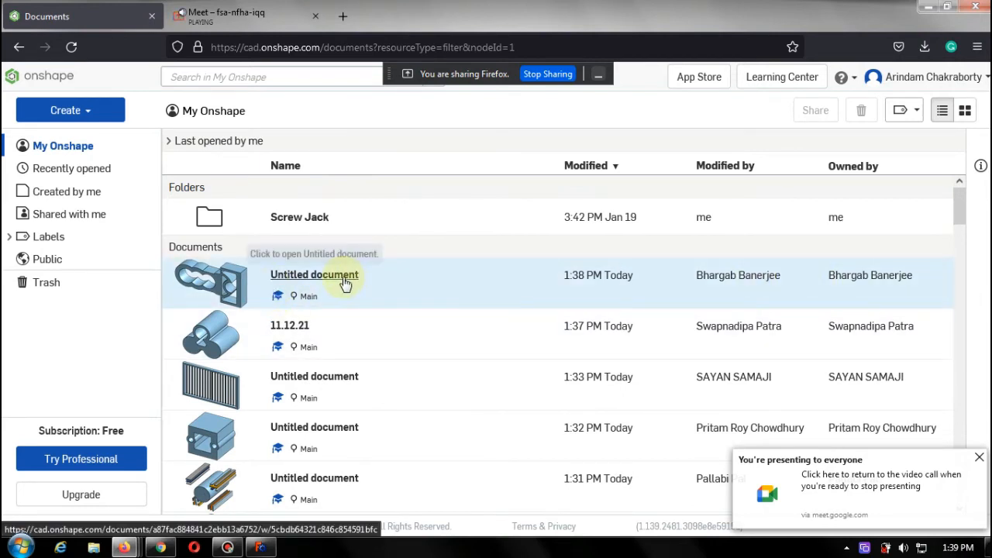
pyautogui.click(345, 284)
pyautogui.rightClick(341, 285)
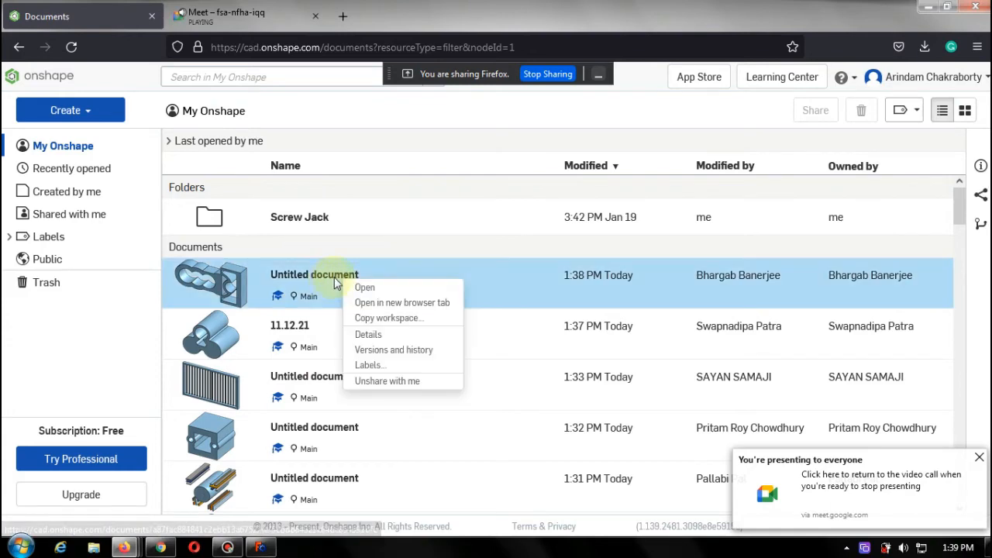
pyautogui.click(389, 306)
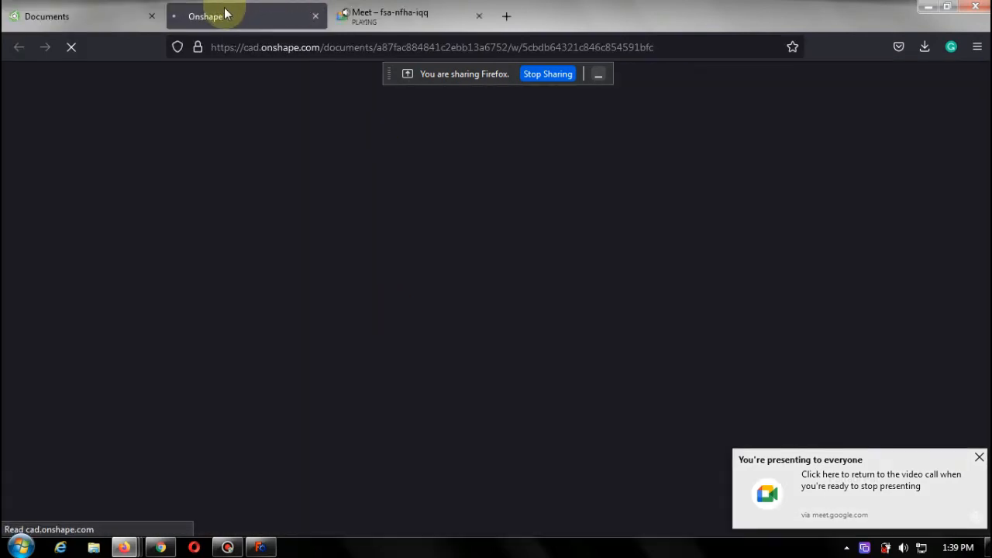
pyautogui.click(110, 13)
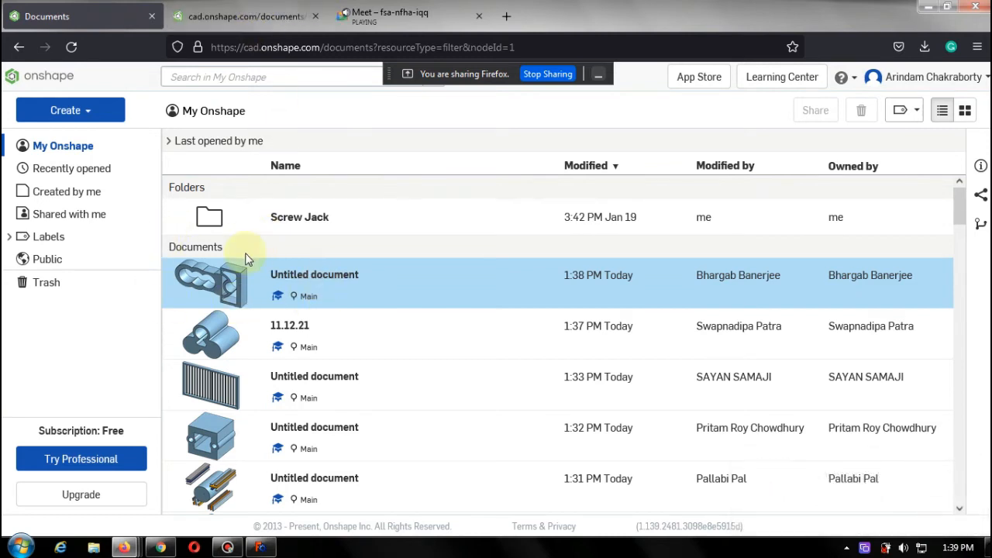
pyautogui.click(212, 25)
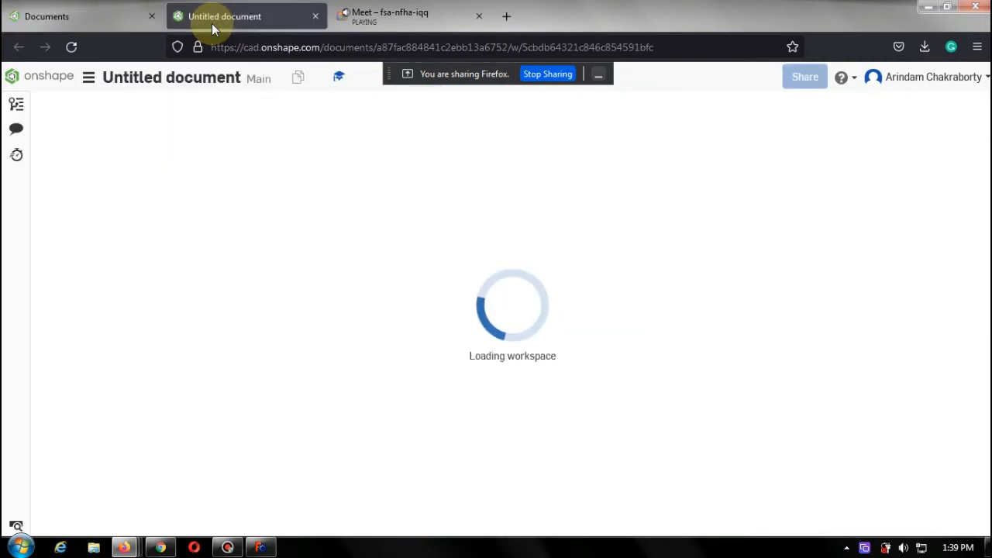
pyautogui.click(74, 21)
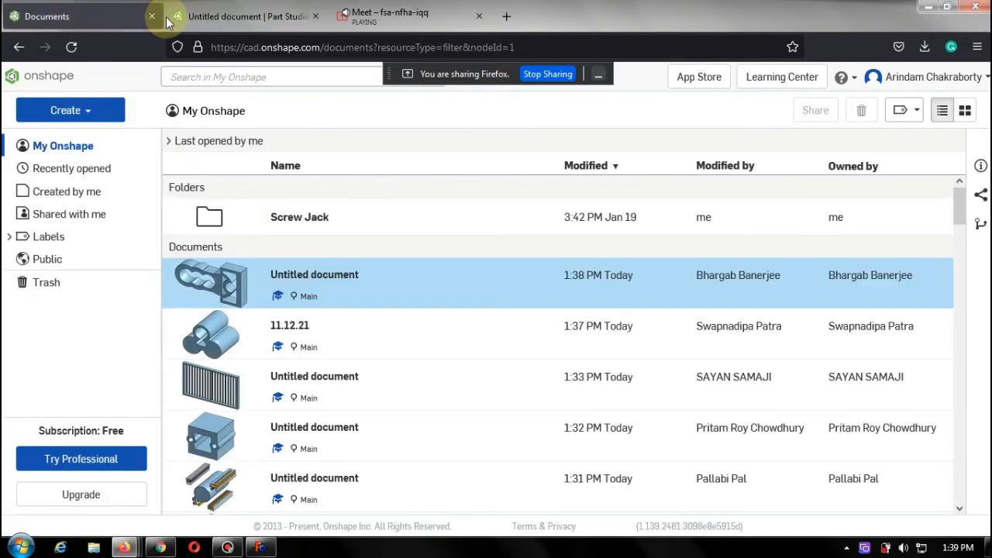
pyautogui.click(244, 22)
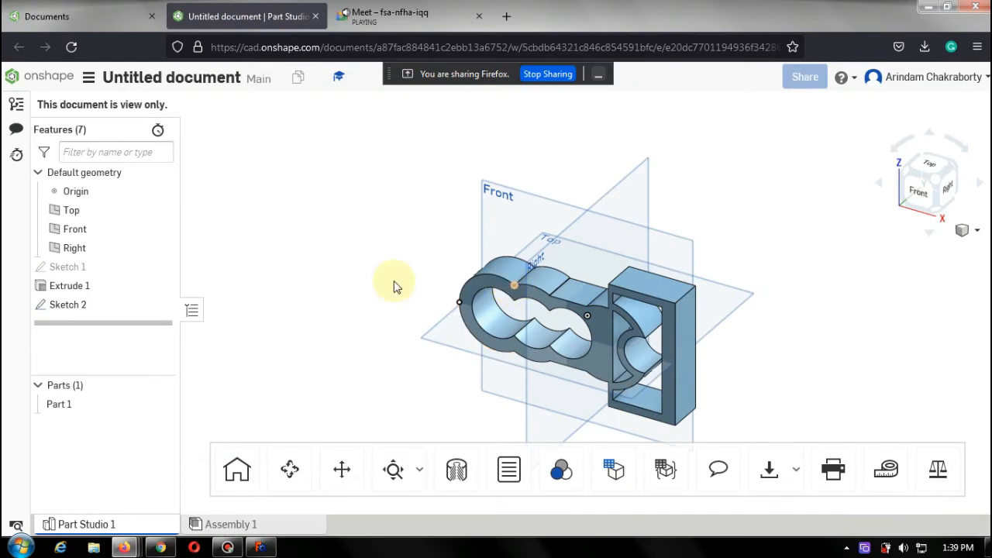
# Open Sketch 1 of that document and view it from the front to examine how it was drawn.
pyautogui.click(77, 286)
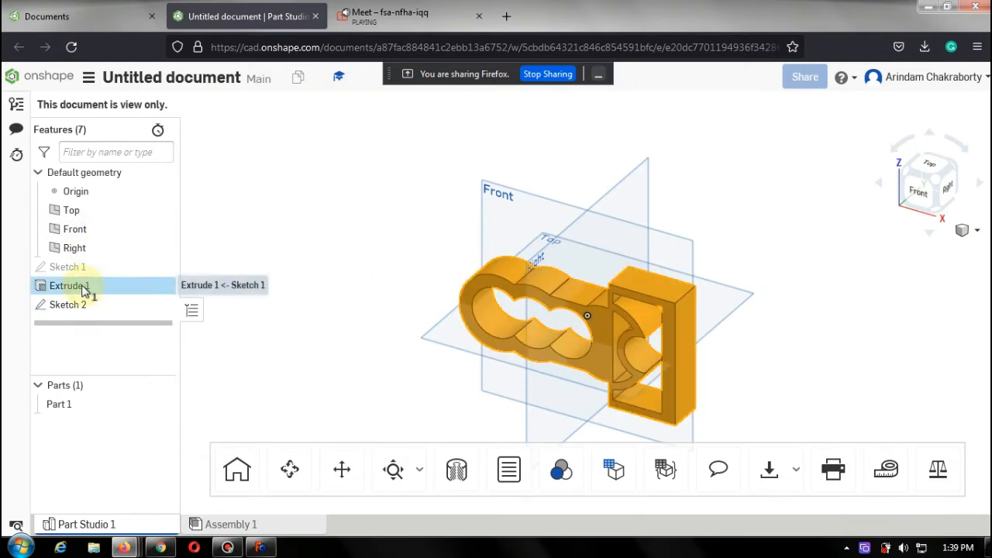
pyautogui.click(92, 268)
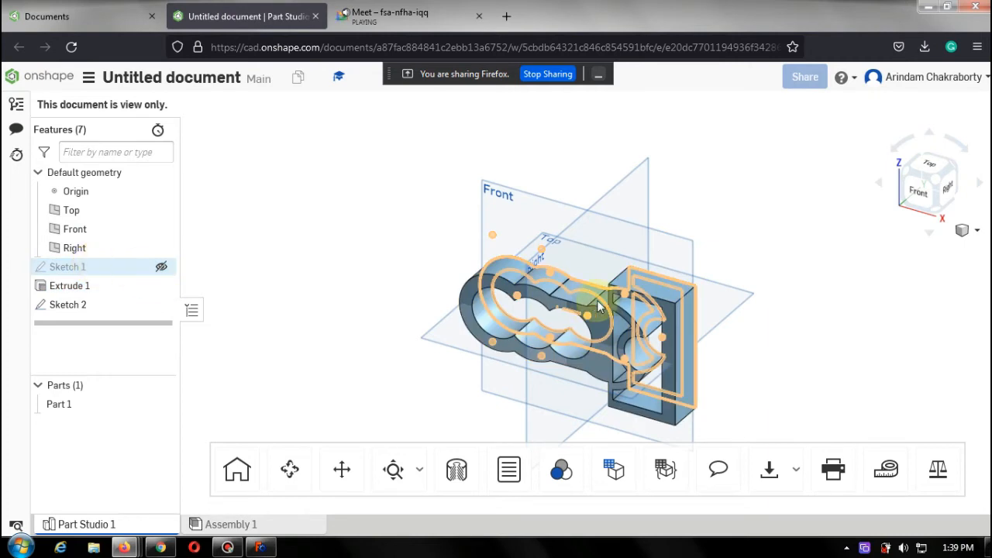
pyautogui.doubleClick(696, 334)
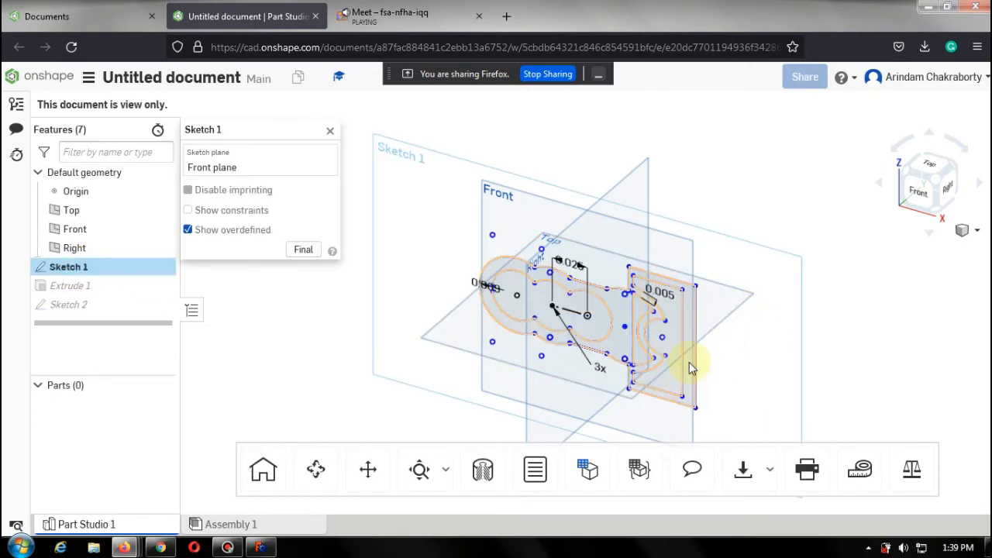
pyautogui.scroll(3, 697, 371)
pyautogui.scroll(2, 698, 371)
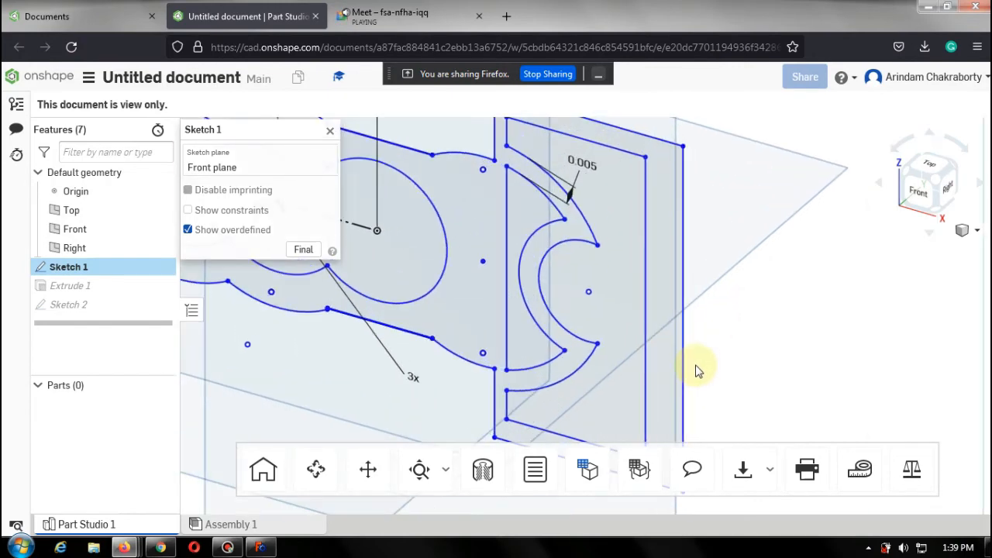
pyautogui.scroll(-2, 699, 371)
pyautogui.scroll(-2, 698, 371)
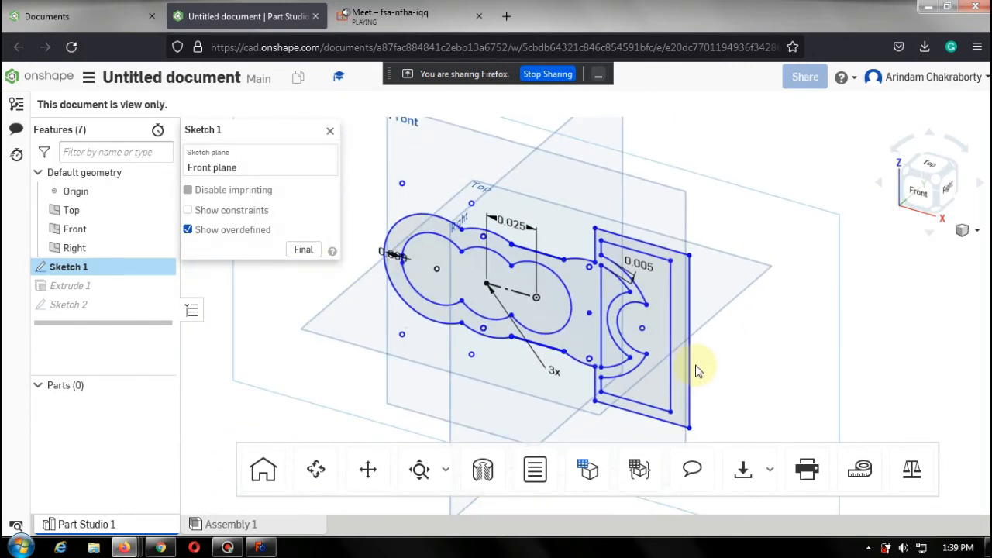
pyautogui.scroll(1, 697, 371)
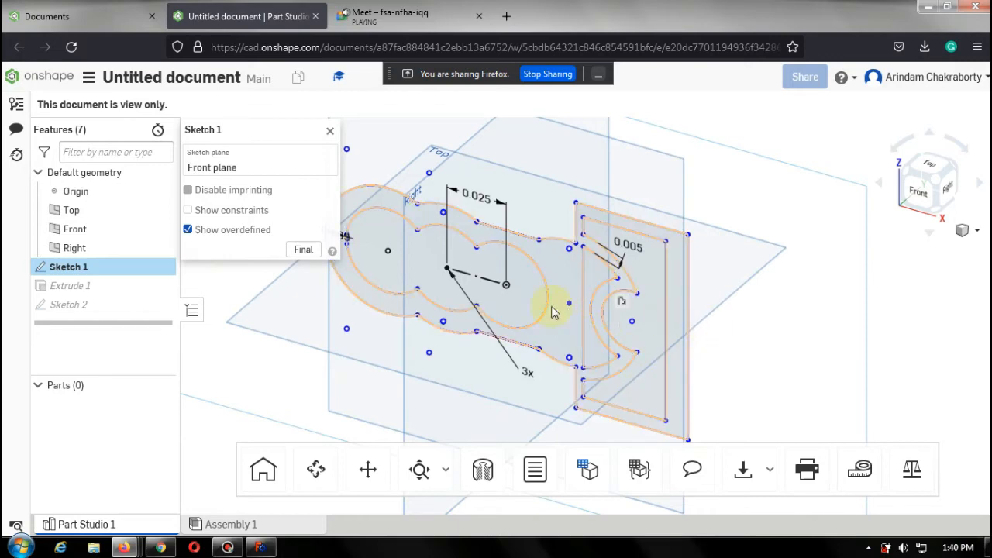
pyautogui.click(719, 309)
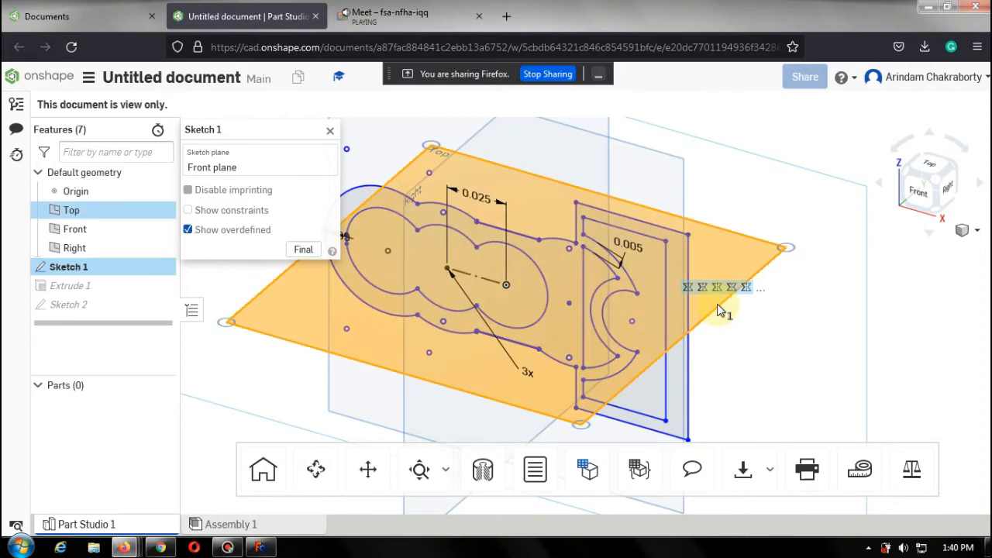
pyautogui.click(917, 194)
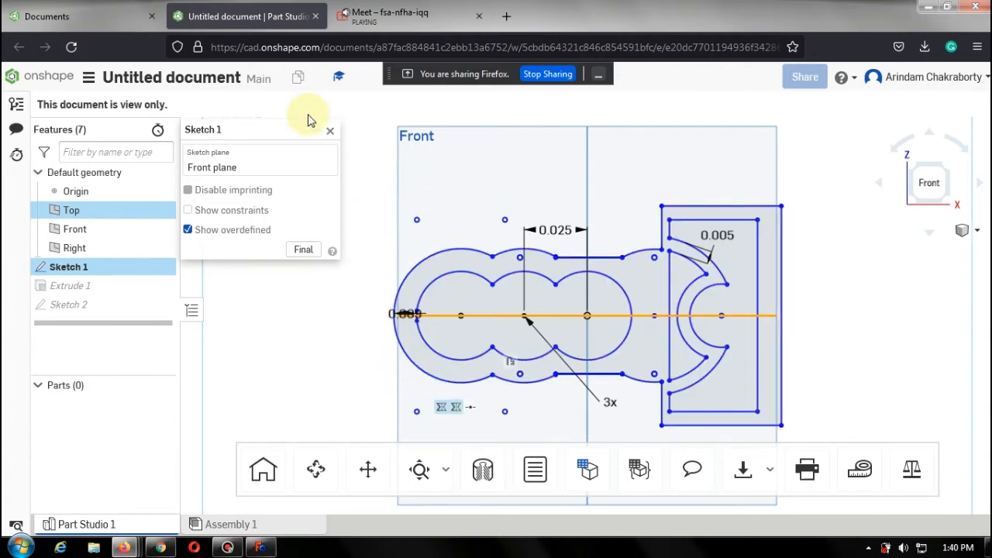
pyautogui.click(331, 138)
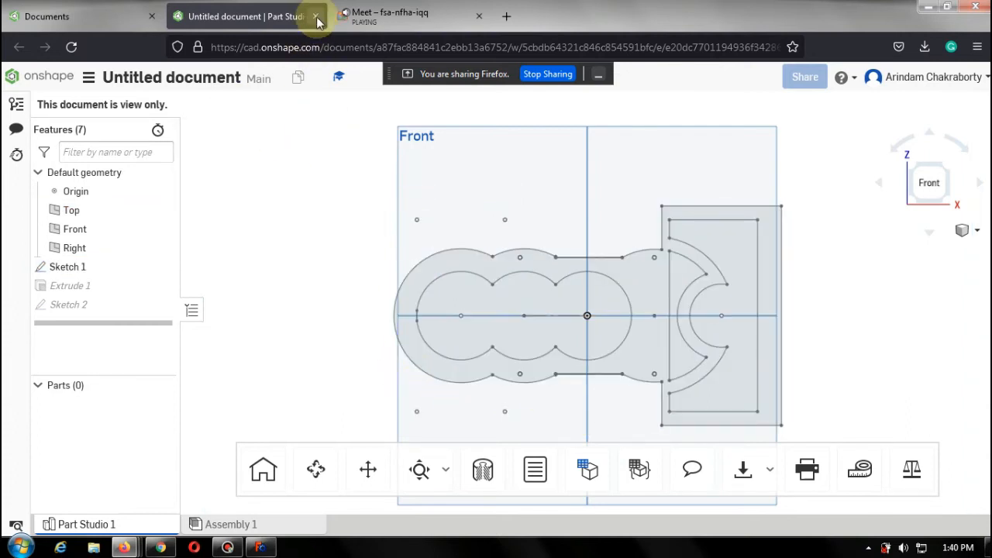
# Switch to the meeting and admit the participant waiting to join the call.
pyautogui.click(316, 17)
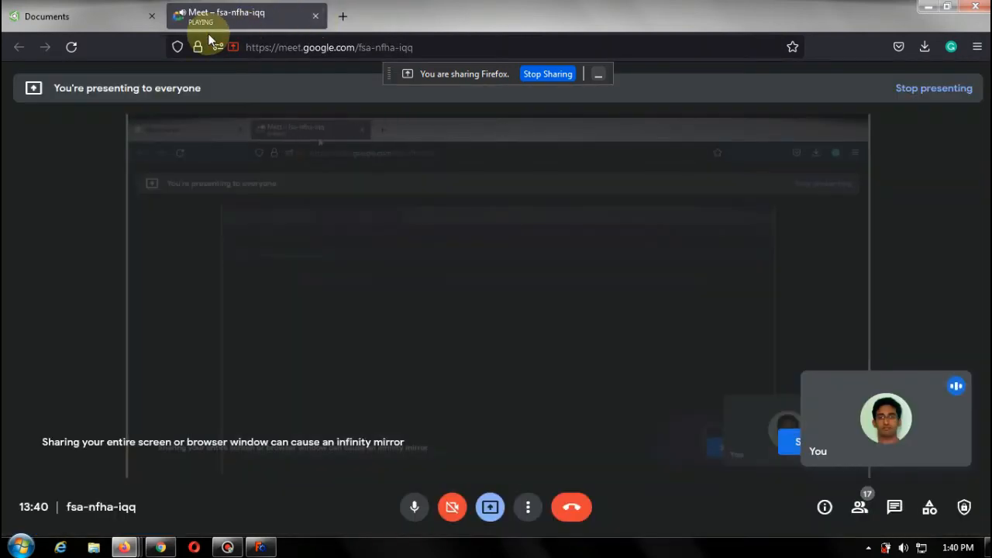
pyautogui.click(94, 17)
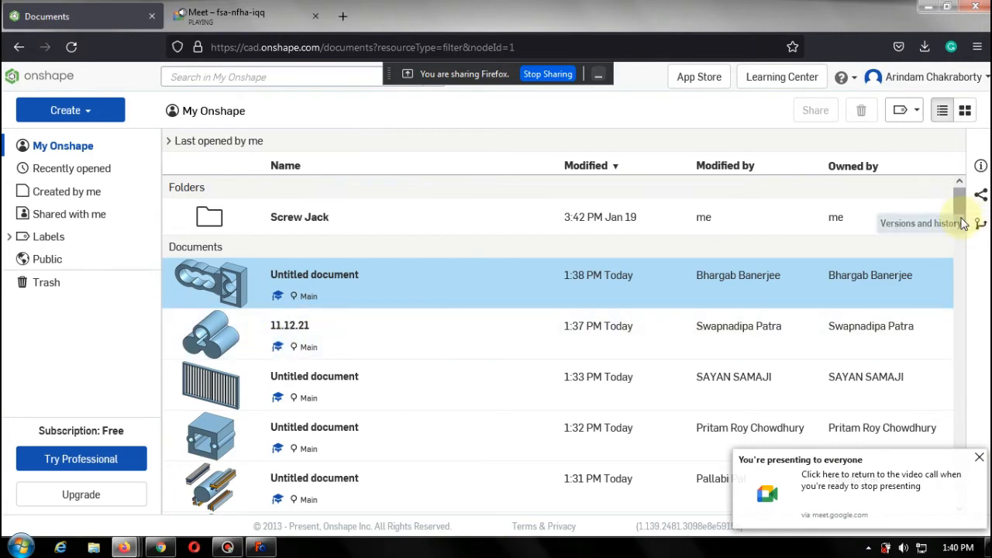
pyautogui.scroll(-3, 961, 221)
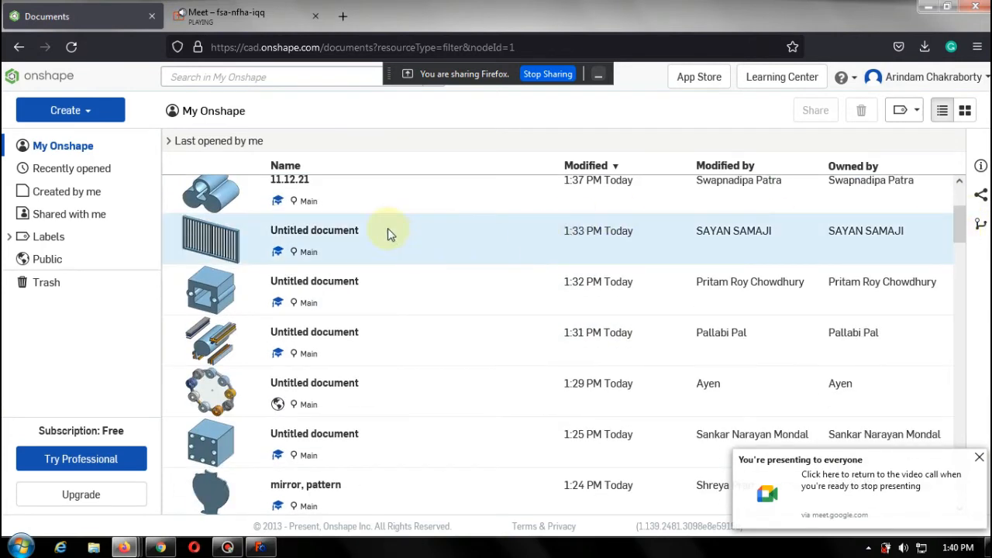
pyautogui.click(254, 14)
pyautogui.click(637, 153)
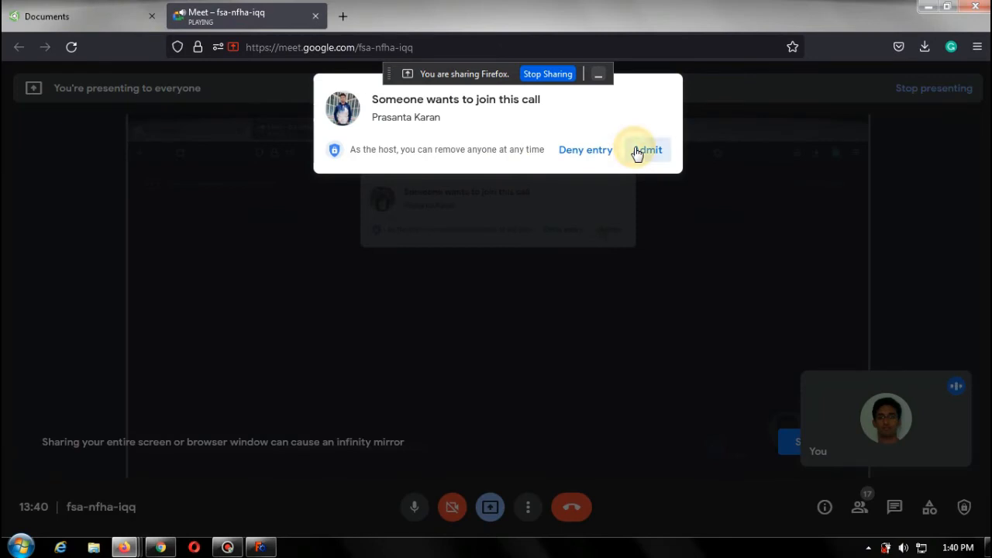
pyautogui.click(98, 12)
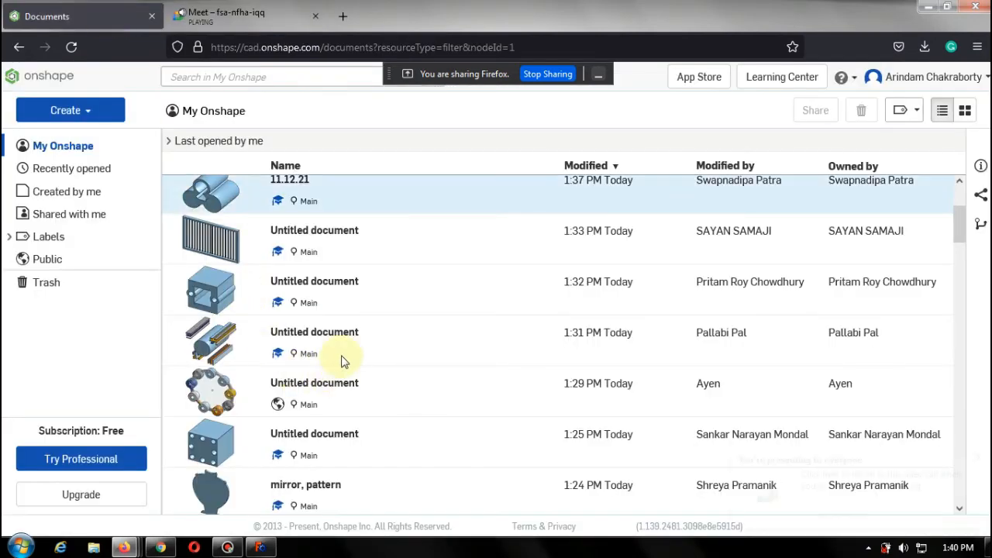
# Open the 1:33 PM Untitled document and zoom and orbit around its railing part to inspect it.
pyautogui.click(326, 239)
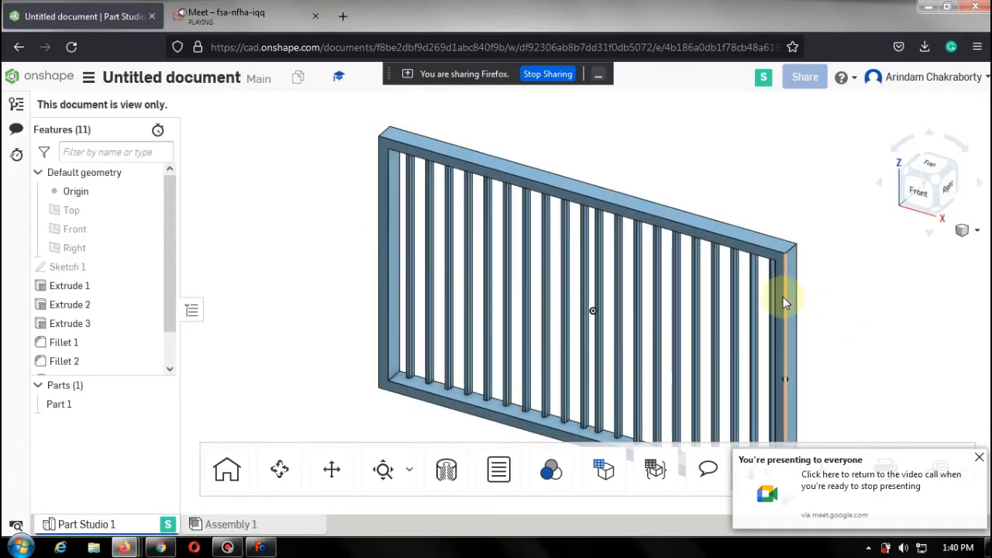
pyautogui.scroll(3, 560, 305)
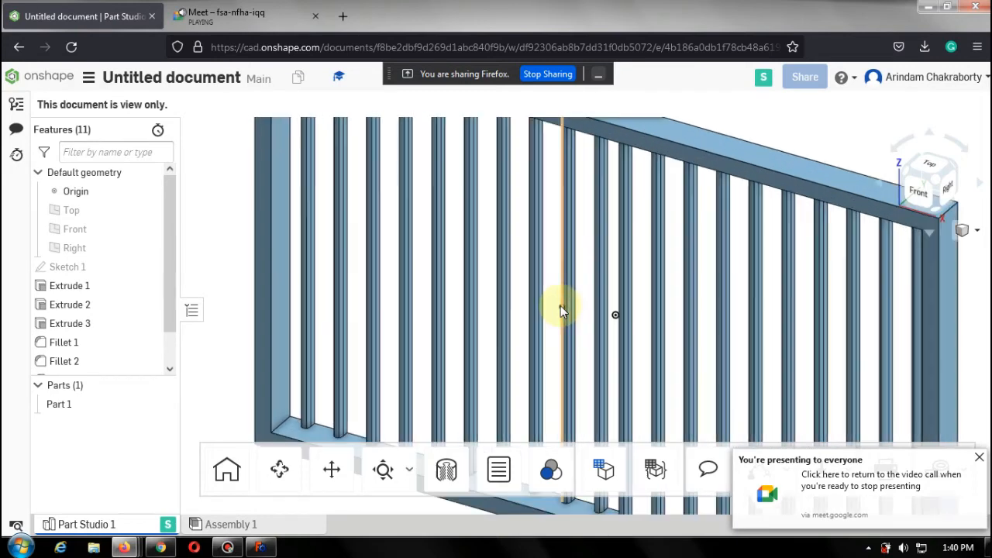
pyautogui.scroll(5, 560, 307)
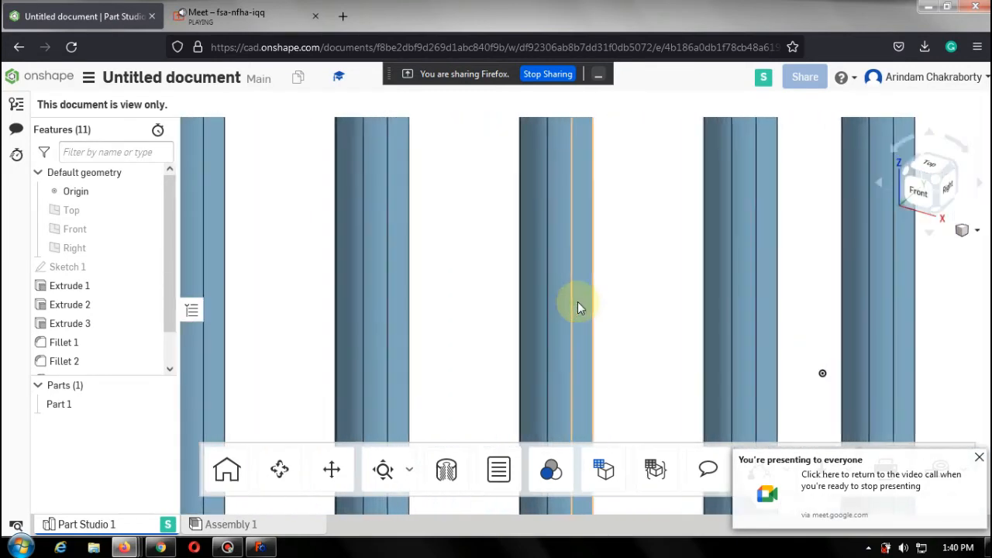
pyautogui.scroll(-5, 577, 302)
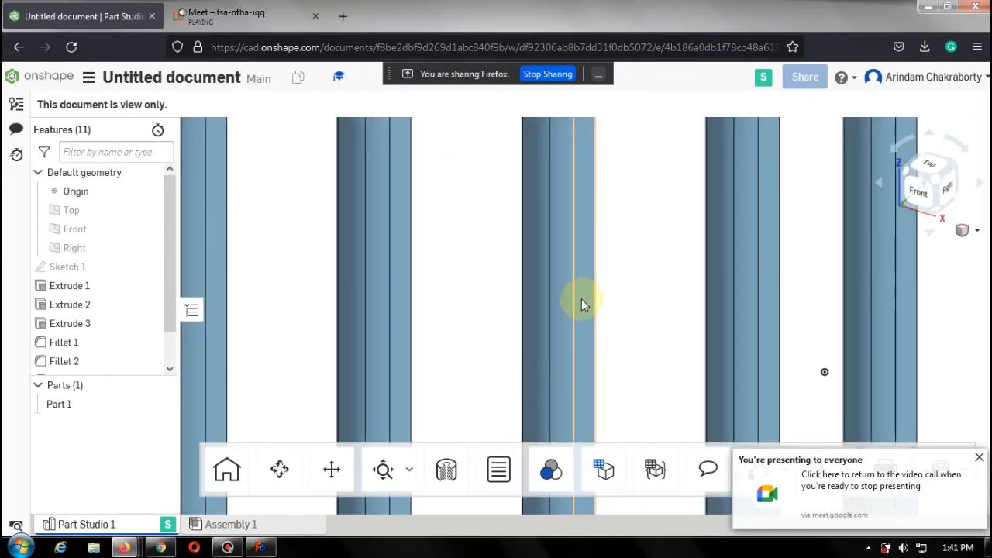
pyautogui.moveTo(660, 312); pyautogui.dragTo(612, 312, button='right')
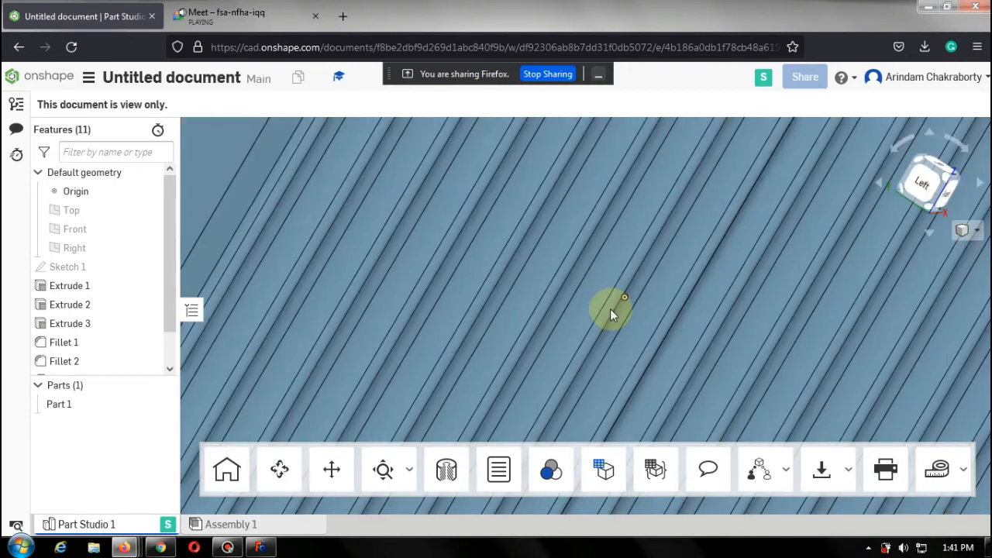
pyautogui.scroll(-5, 610, 310)
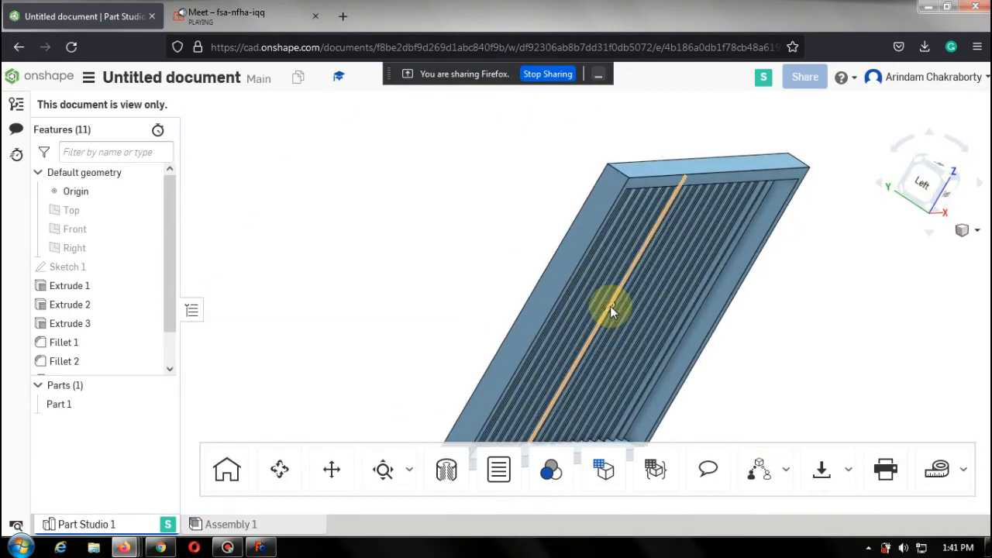
pyautogui.moveTo(551, 215)
pyautogui.mouseDown(button='right')
pyautogui.moveTo(636, 250)
pyautogui.moveTo(620, 258)
pyautogui.moveTo(460, 215)
pyautogui.mouseUp(button='right')
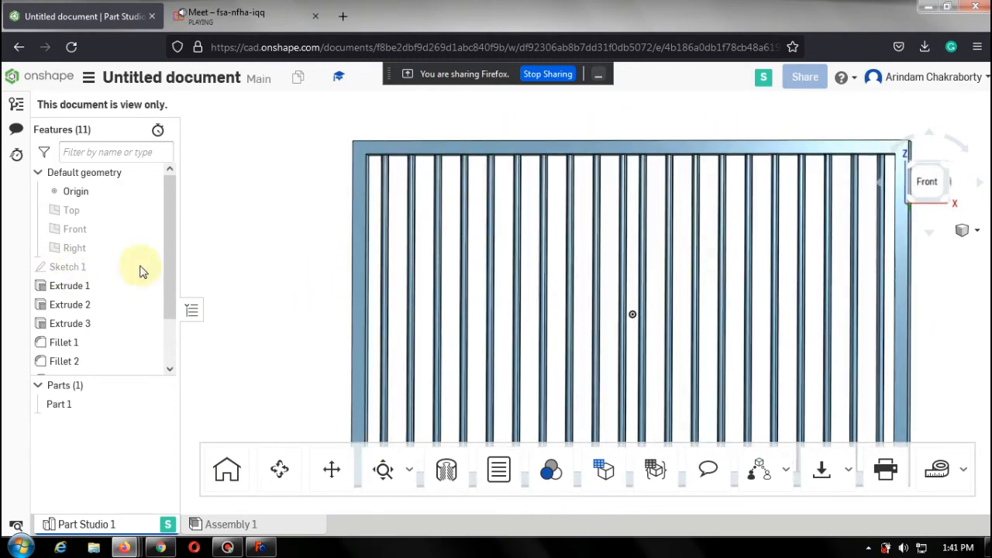
pyautogui.moveTo(169, 261); pyautogui.dragTo(166, 343)
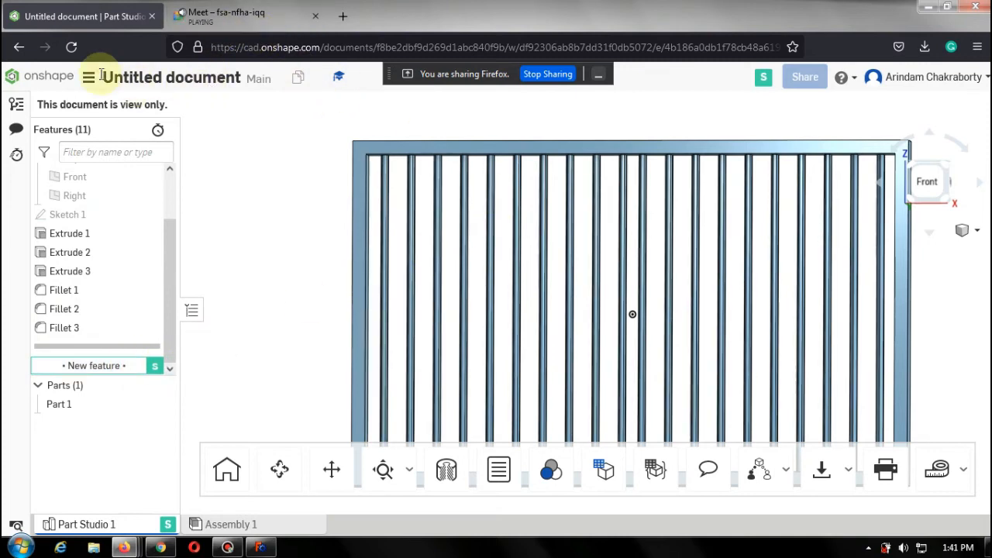
# Return to the documents list and open the newest 11.12.21 document.
pyautogui.click(50, 80)
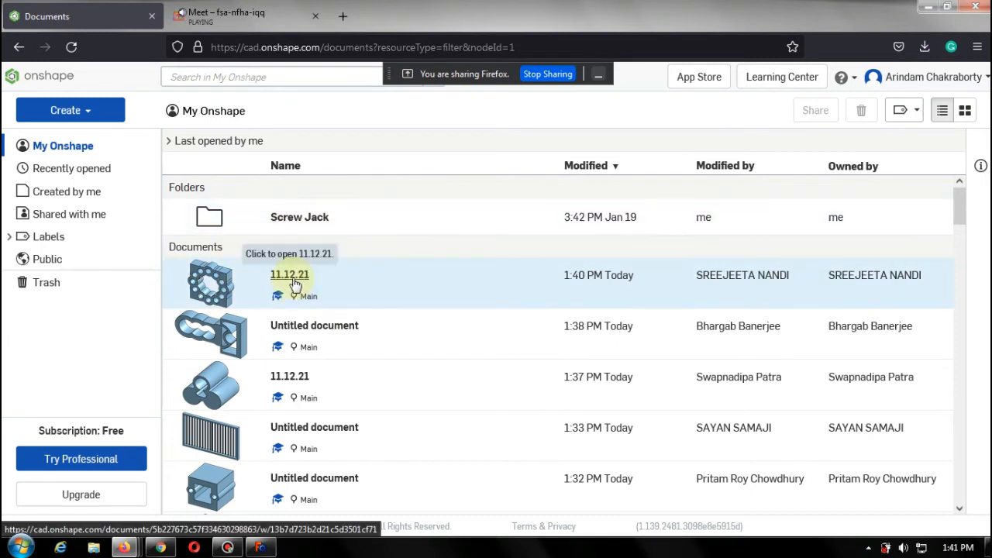
pyautogui.click(295, 281)
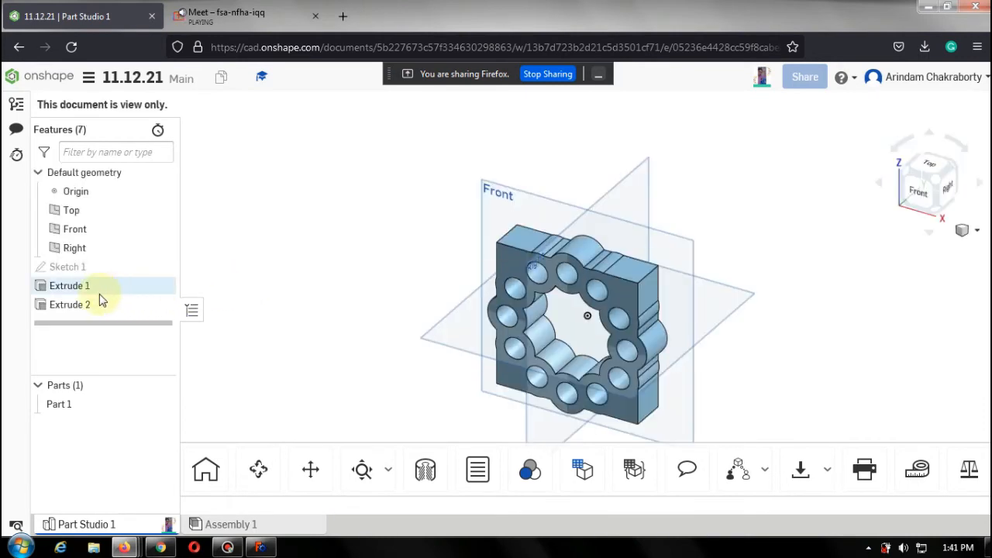
# Open Sketch 1 of the 11.12.21 document and view it from the front.
pyautogui.click(70, 267)
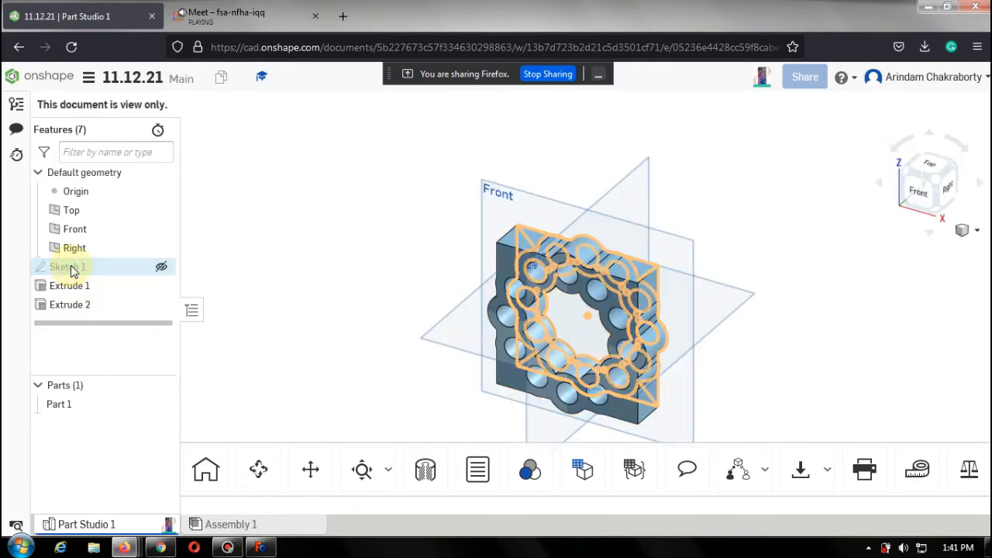
pyautogui.doubleClick(70, 266)
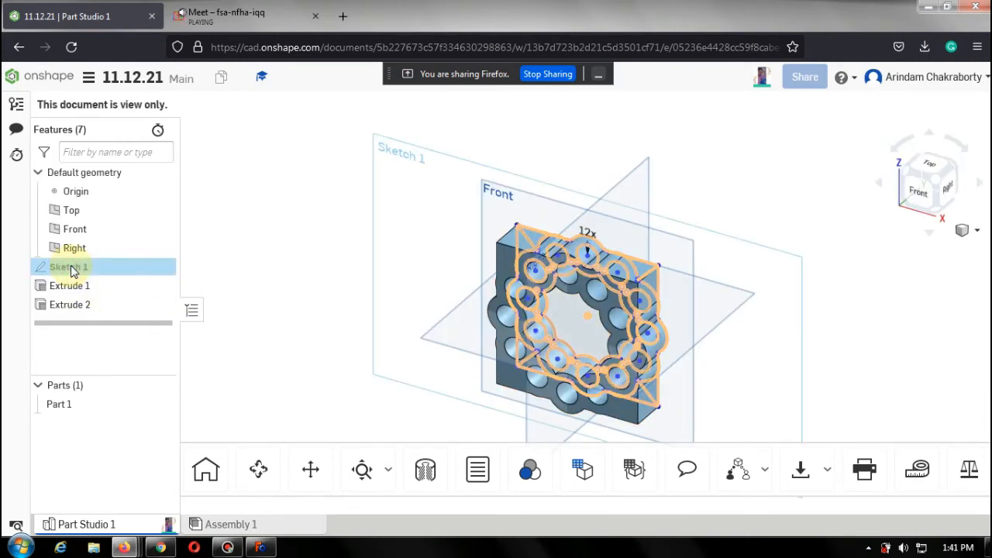
pyautogui.click(921, 191)
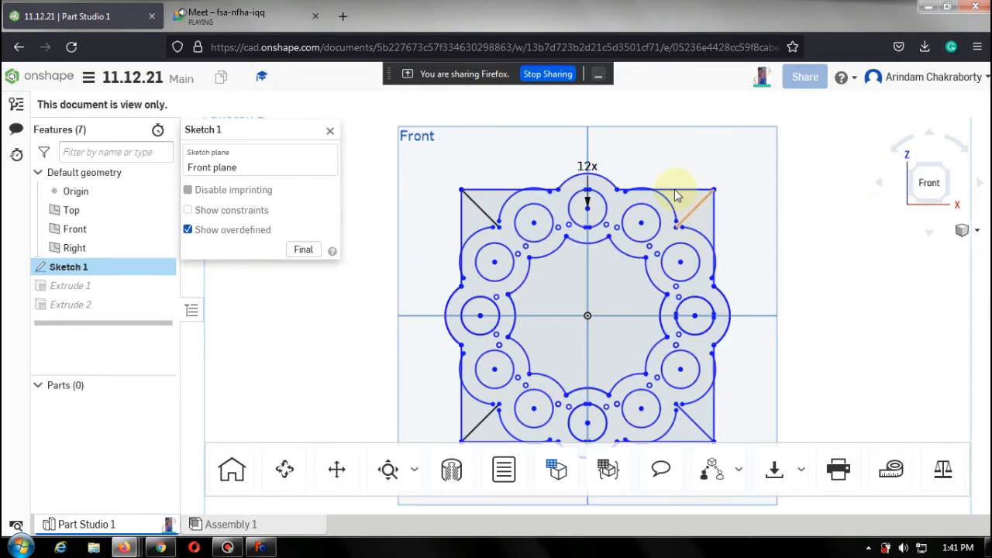
# Zoom in and out over the sketch's geometry to examine it, then close the sketch and return to the documents list.
pyautogui.click(650, 192)
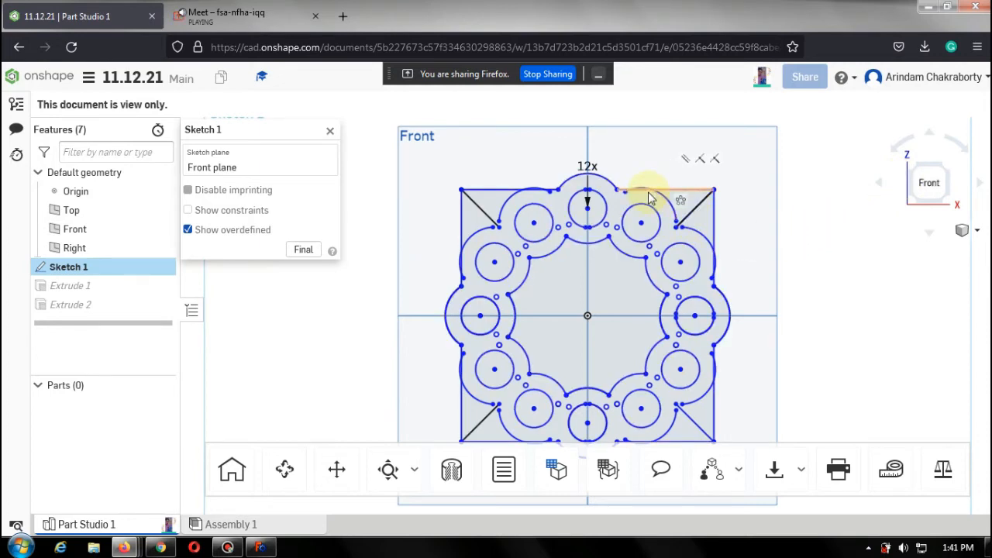
pyautogui.scroll(5, 650, 197)
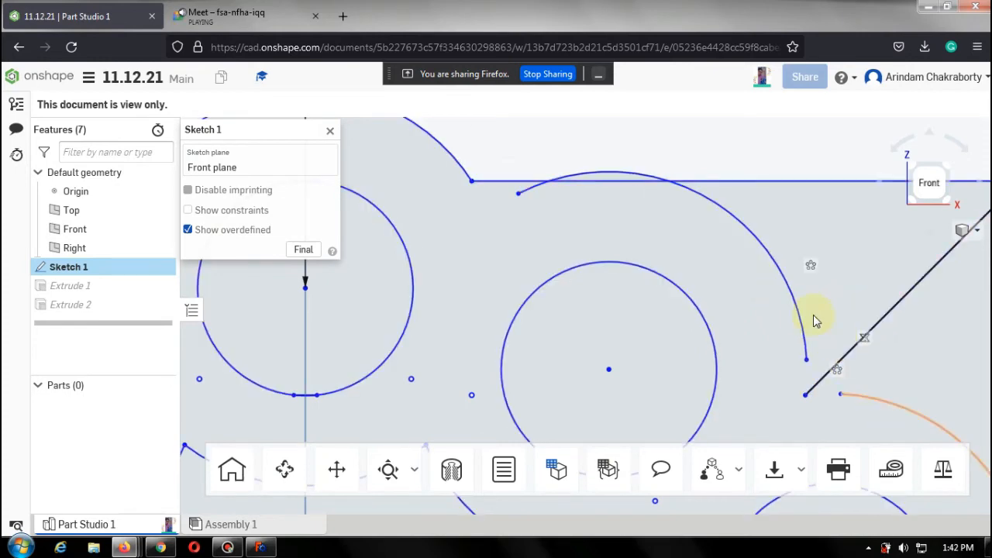
pyautogui.scroll(-6, 814, 320)
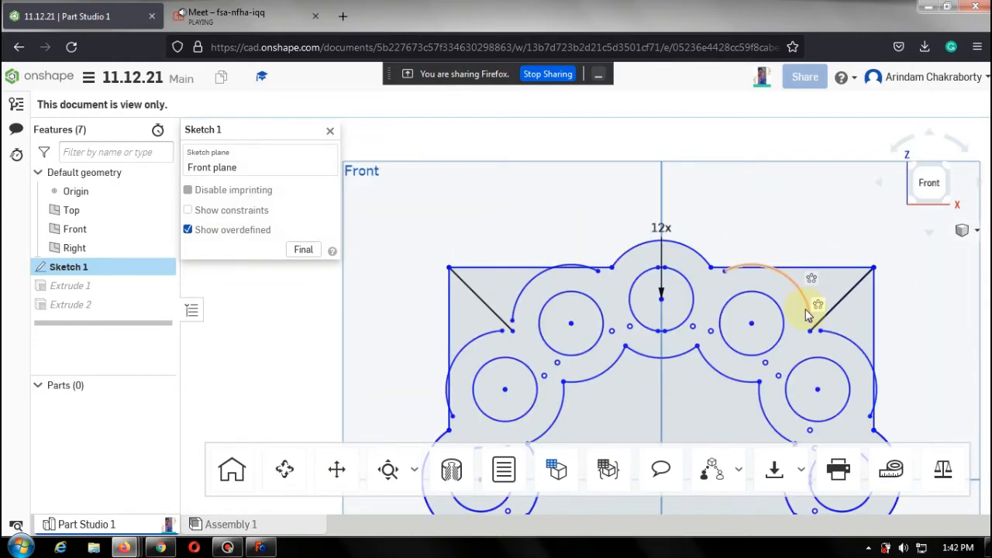
pyautogui.scroll(-3, 597, 277)
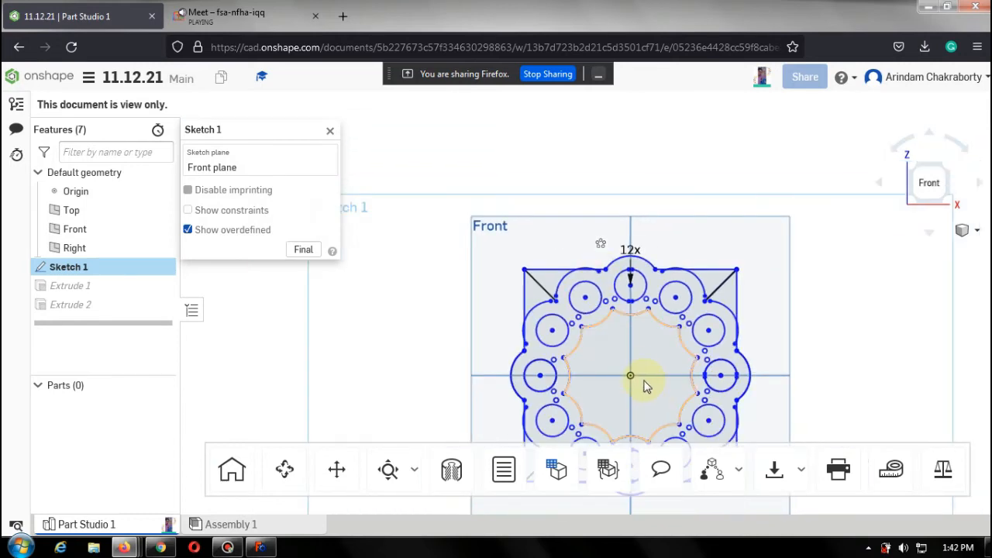
pyautogui.scroll(-3, 697, 367)
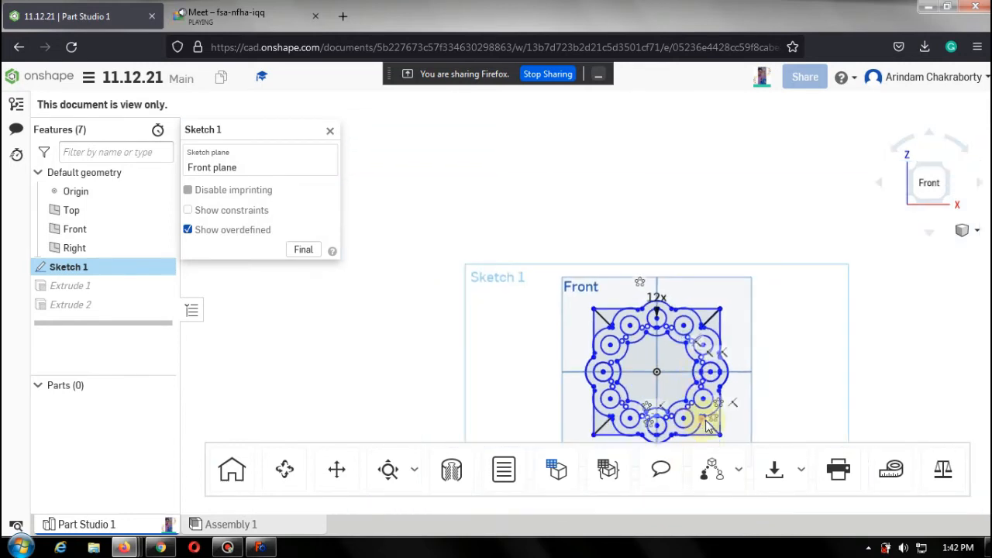
pyautogui.scroll(5, 705, 425)
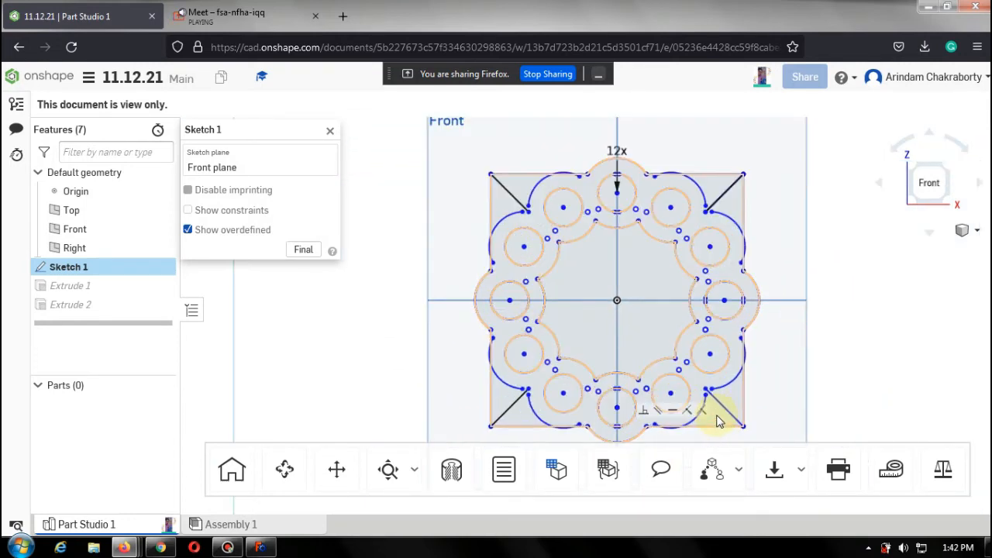
pyautogui.scroll(2, 717, 421)
pyautogui.scroll(-2, 757, 353)
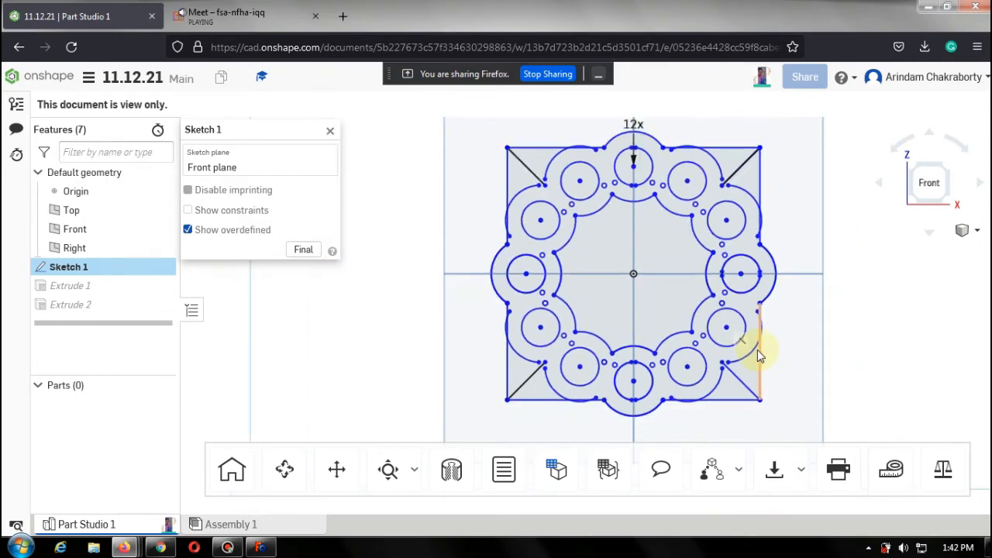
pyautogui.scroll(-3, 756, 349)
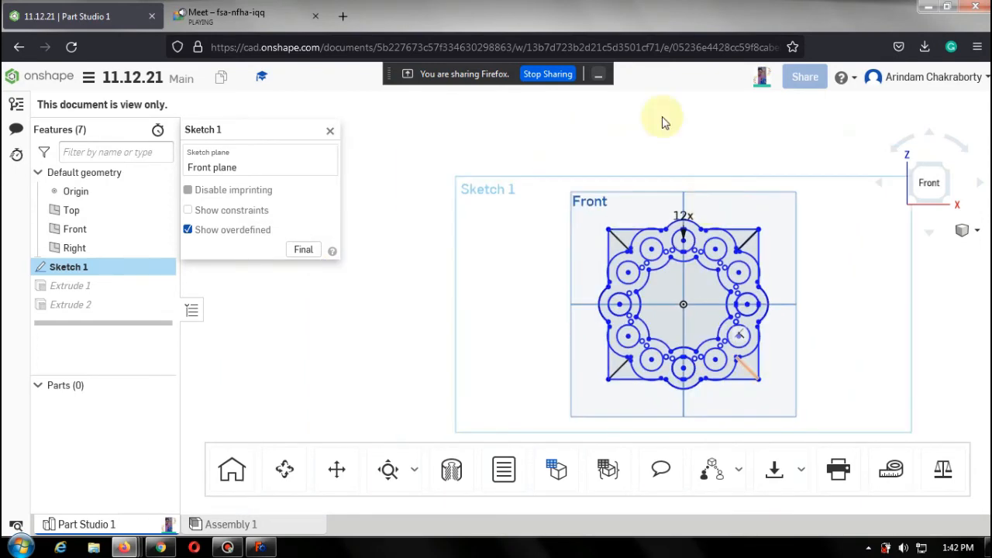
pyautogui.scroll(3, 732, 245)
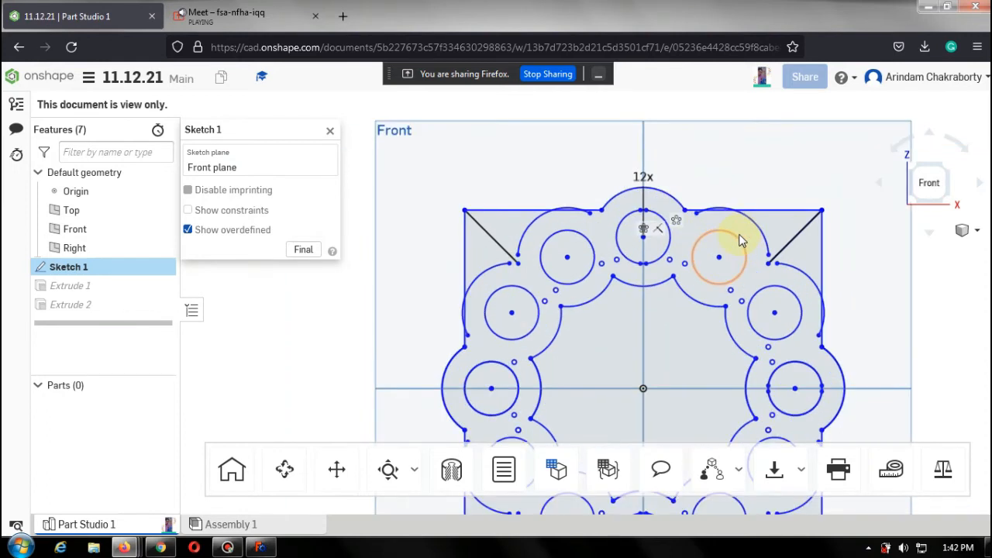
pyautogui.click(331, 135)
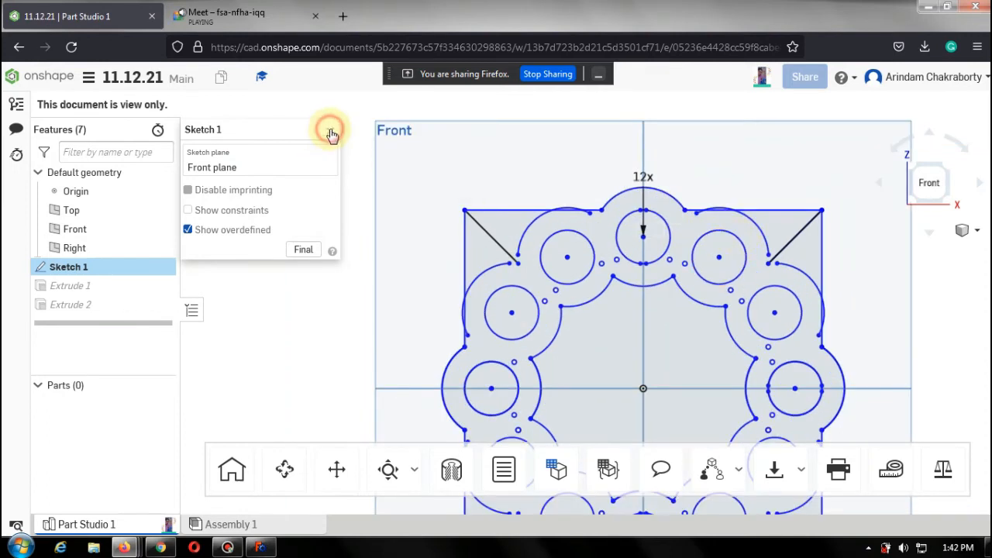
pyautogui.click(45, 77)
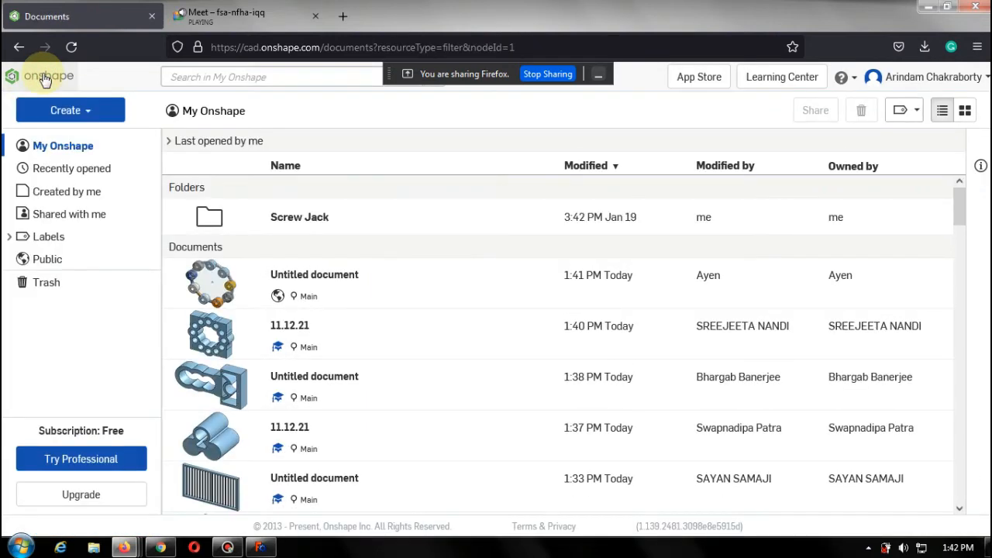
pyautogui.click(222, 549)
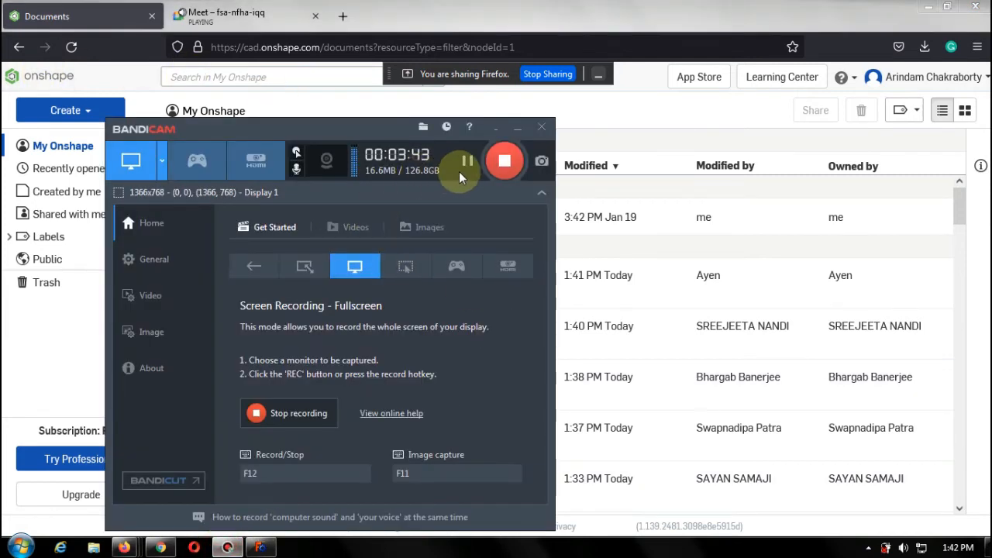
pyautogui.click(468, 164)
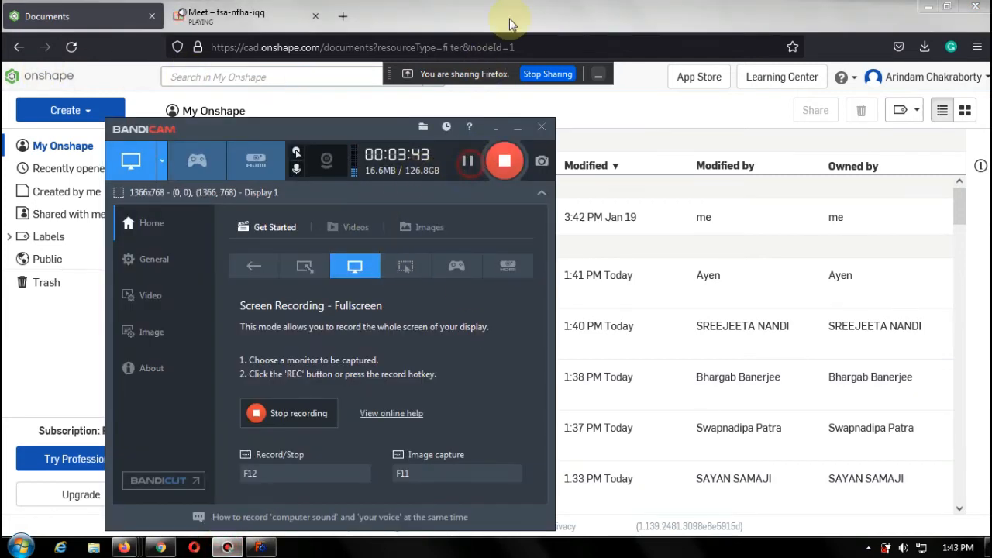
pyautogui.click(509, 24)
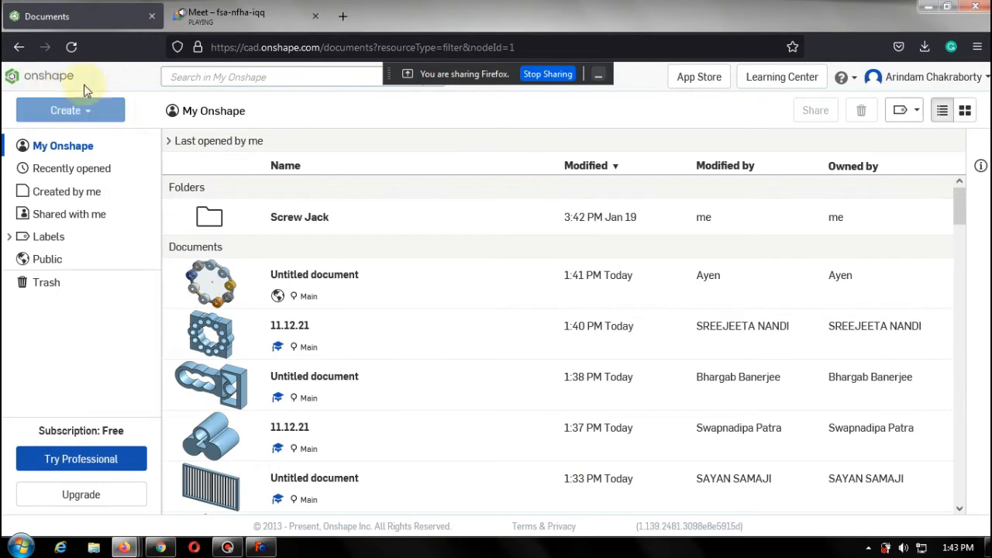
# Create a new public document keeping the name Untitled document.
pyautogui.click(82, 115)
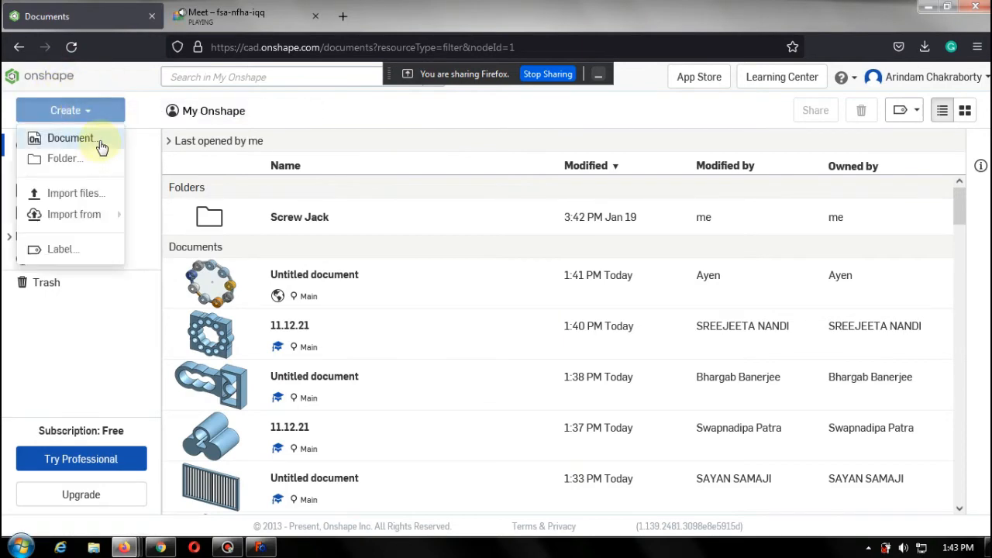
pyautogui.click(101, 145)
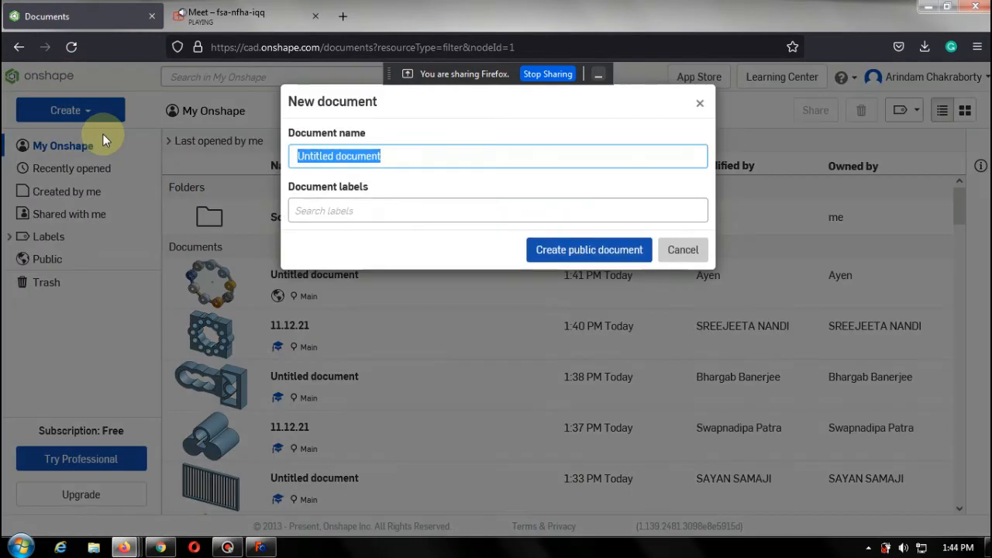
pyautogui.click(555, 250)
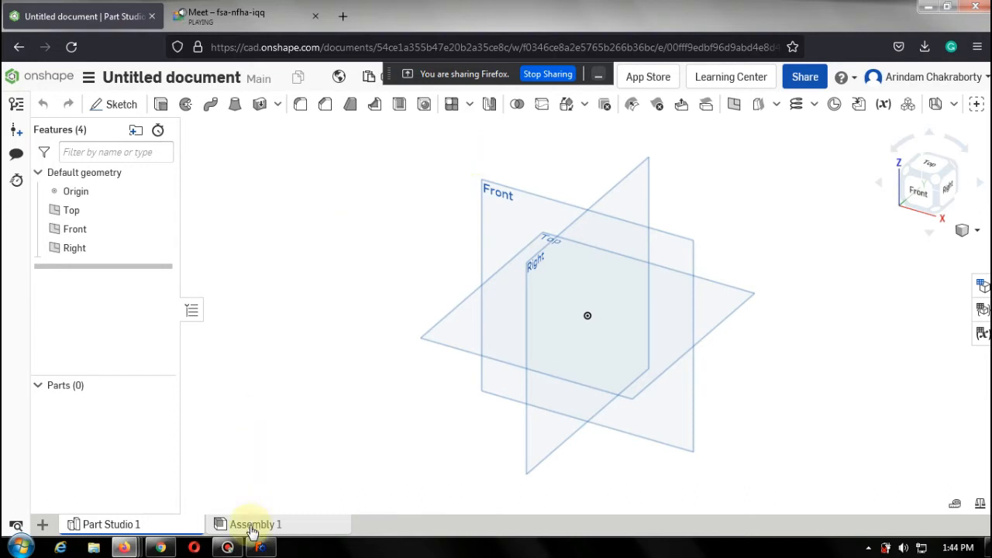
pyautogui.click(227, 547)
pyautogui.click(240, 550)
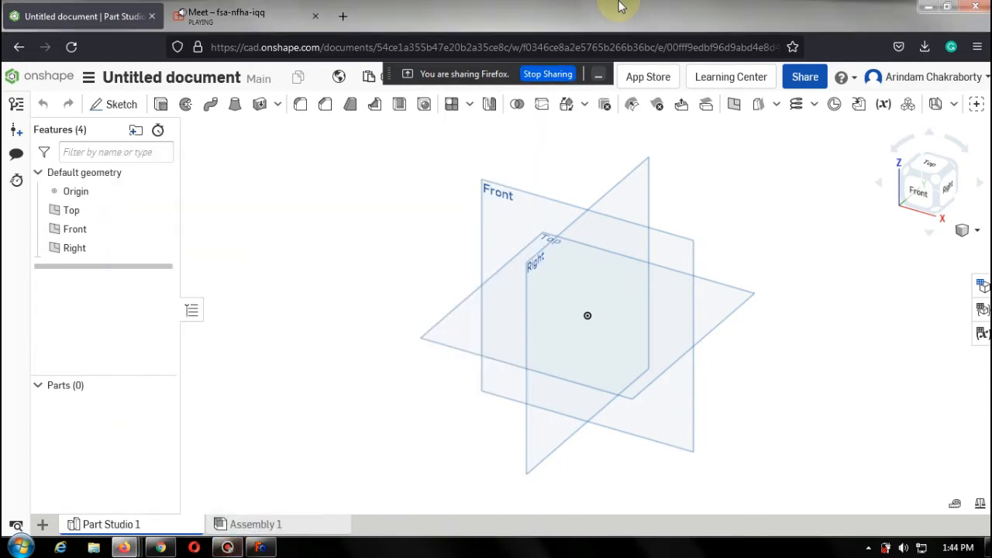
pyautogui.moveTo(623, 6)
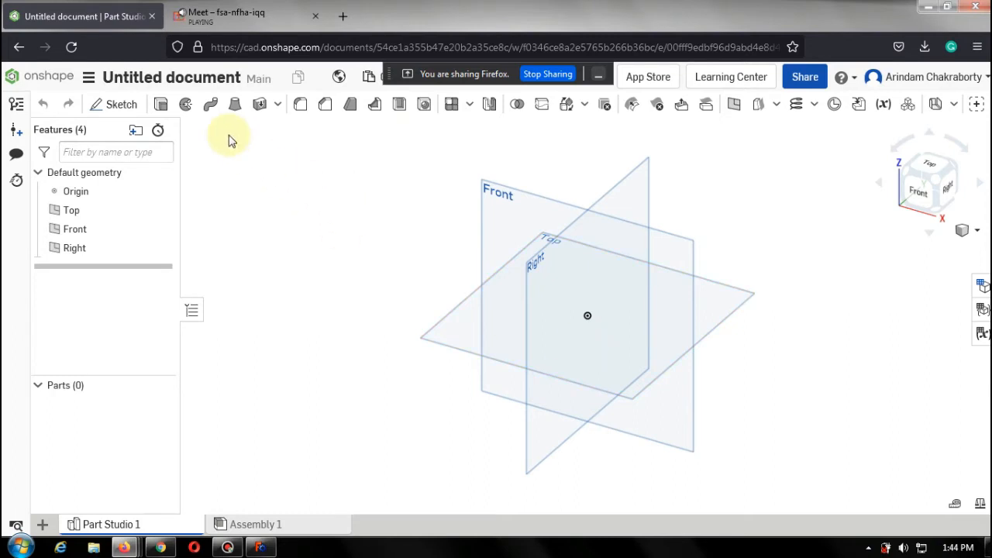
# Start a new sketch on the Front plane and view it from the front.
pyautogui.click(135, 109)
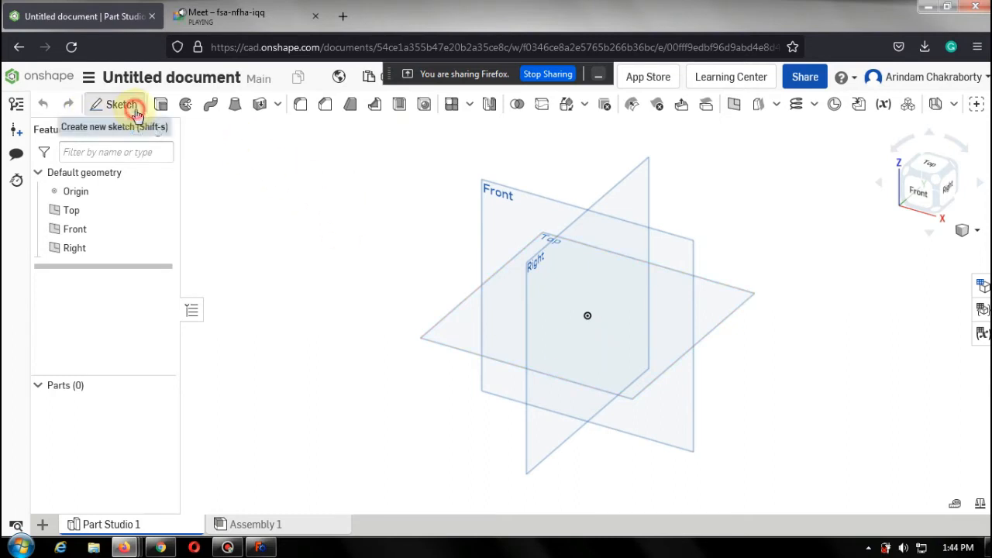
pyautogui.click(503, 202)
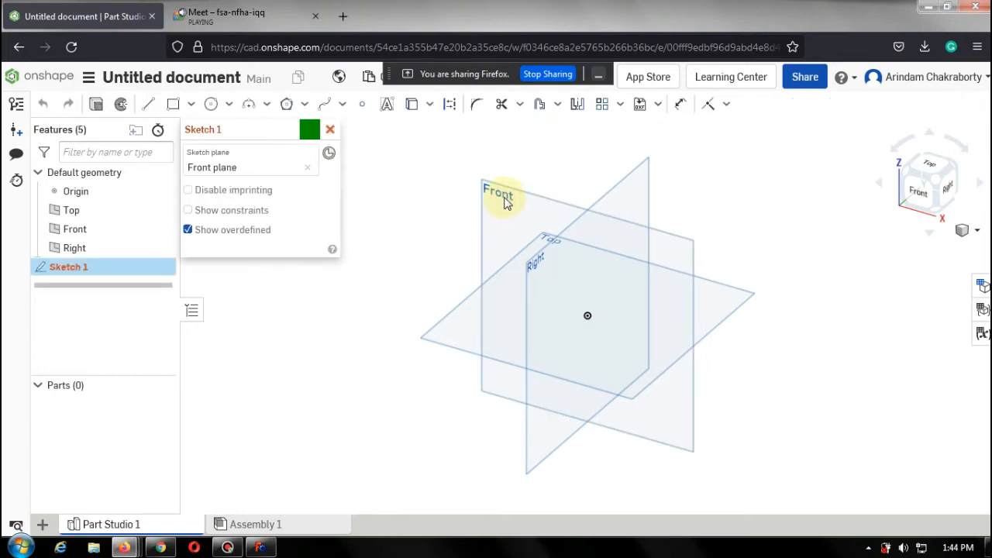
pyautogui.click(920, 198)
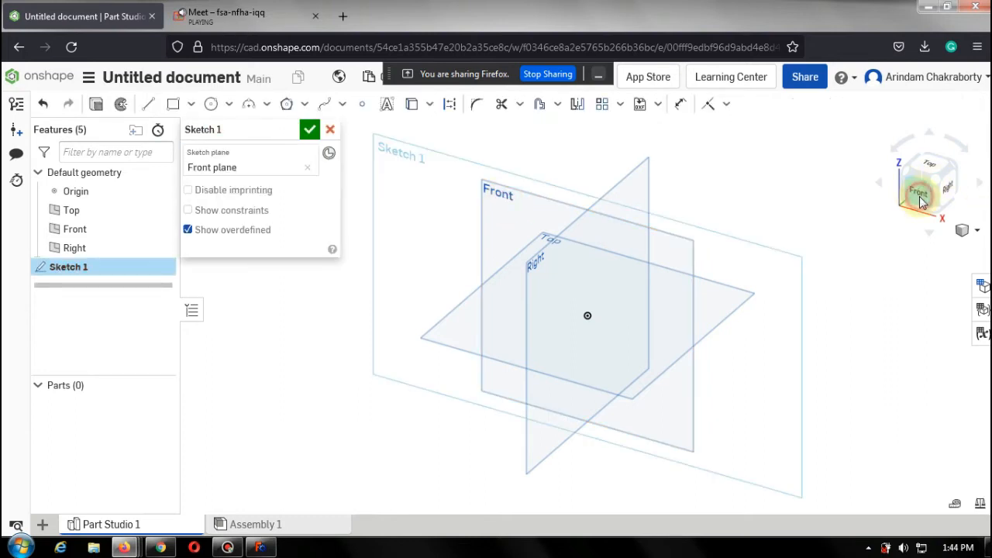
# Draw a center-point rectangle about 93 × 95 mm centred on the origin, then cancel the sketch.
pyautogui.click(191, 104)
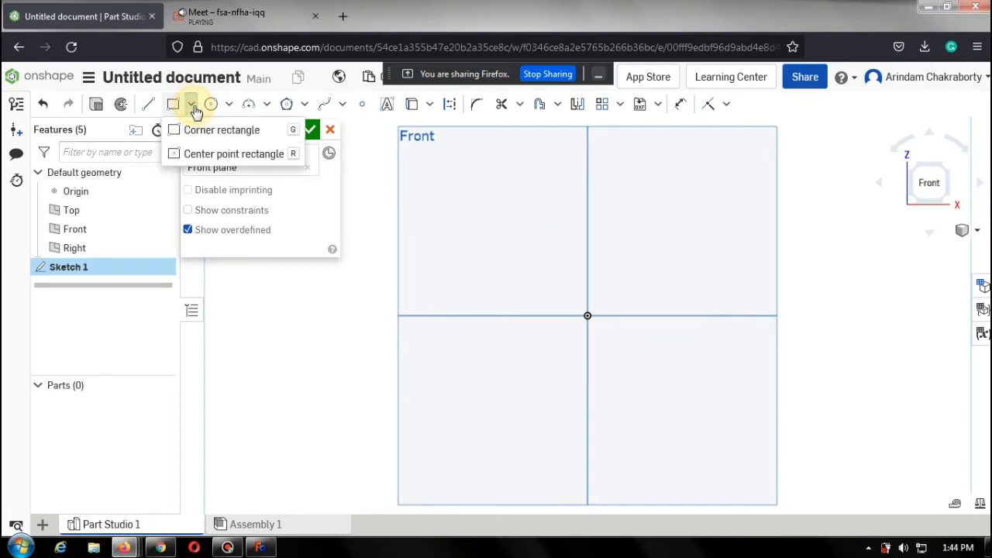
pyautogui.click(236, 154)
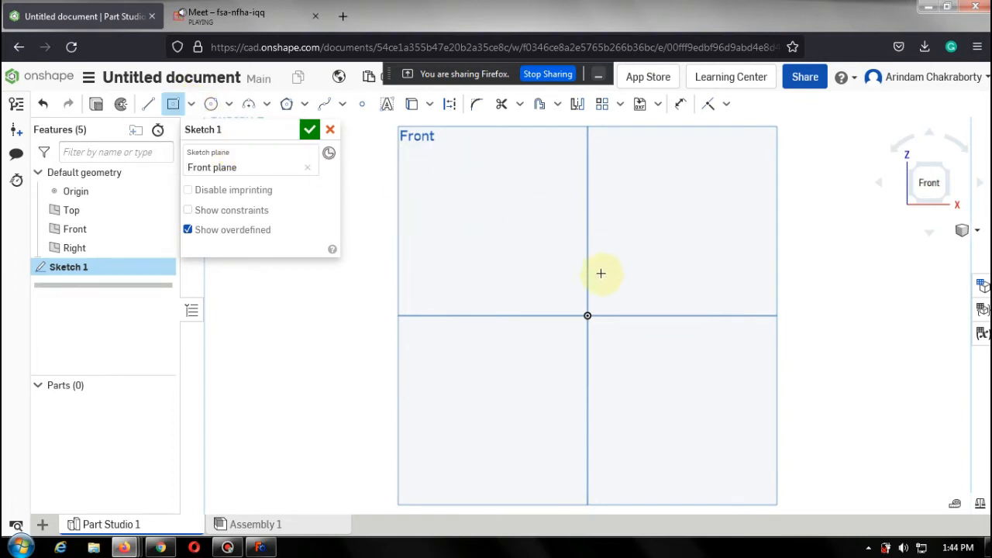
pyautogui.click(588, 318)
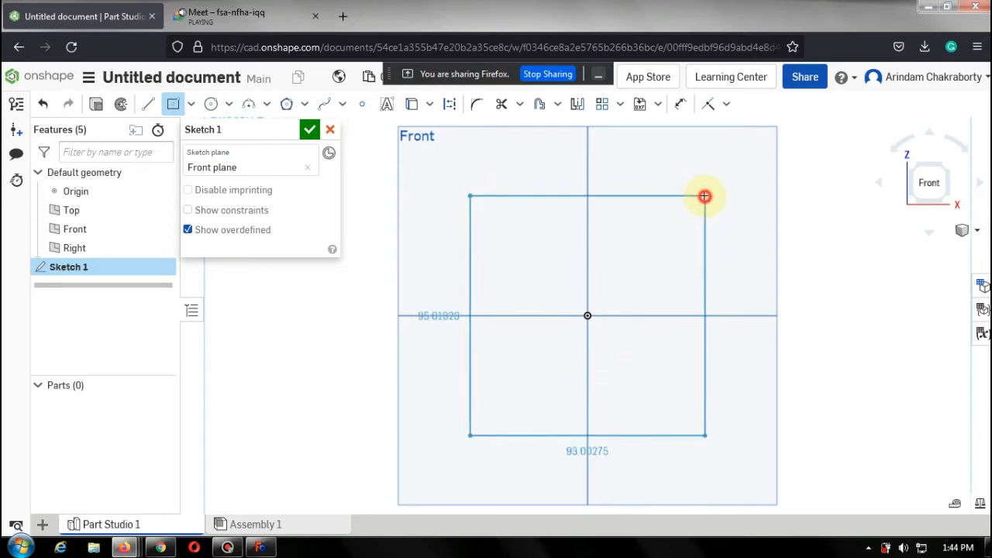
pyautogui.click(704, 195)
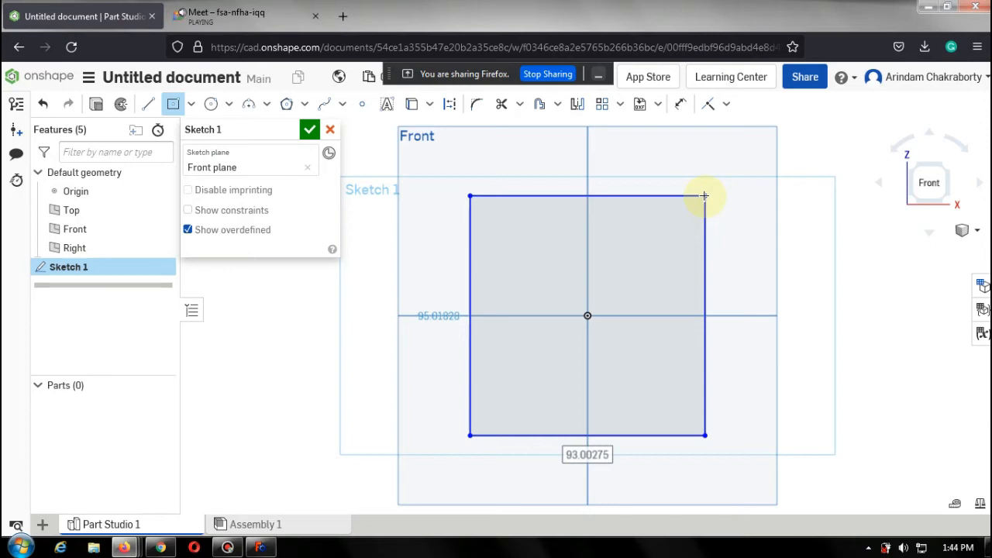
pyautogui.press('Tab')
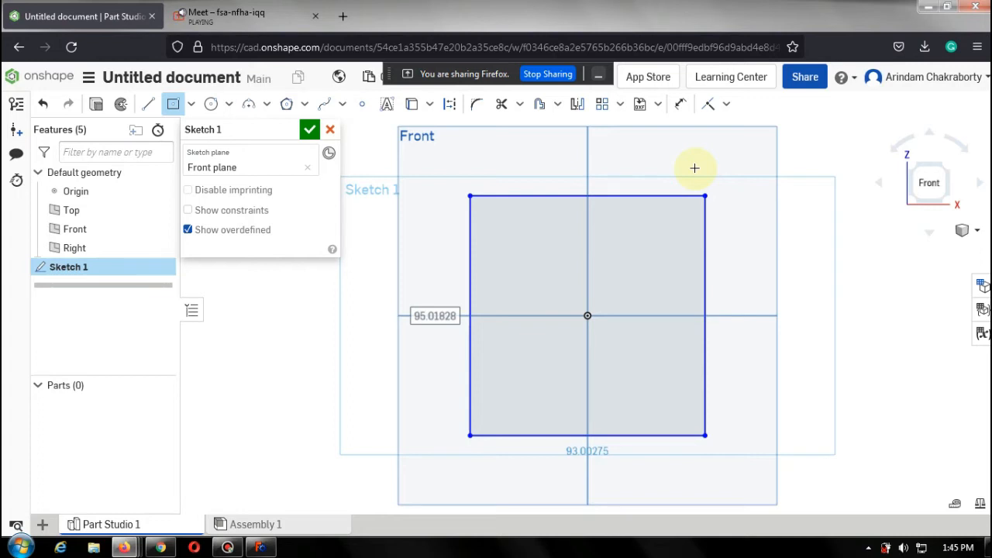
pyautogui.click(332, 130)
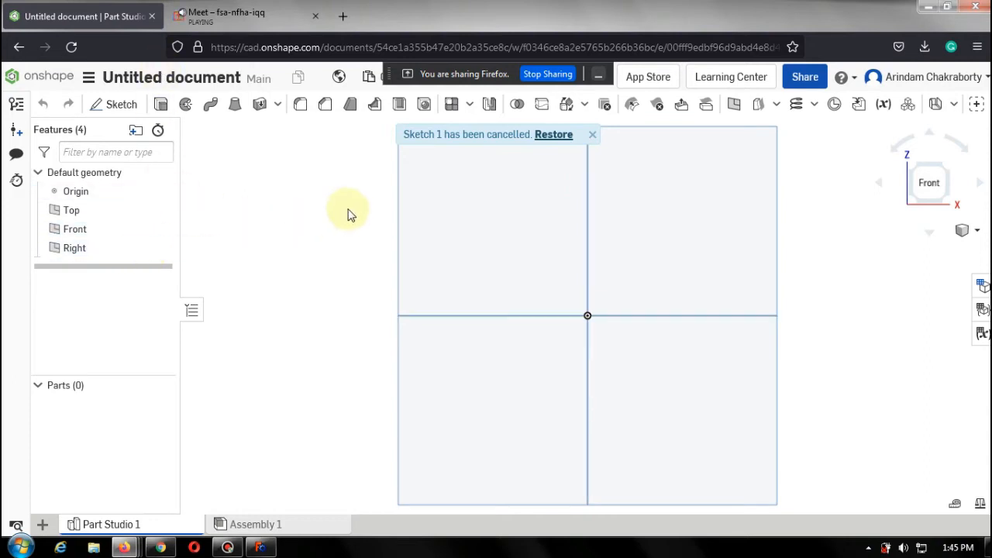
# Try to create a three-point plane from the Front, Right and Top planes in an isometric view.
pyautogui.click(111, 212)
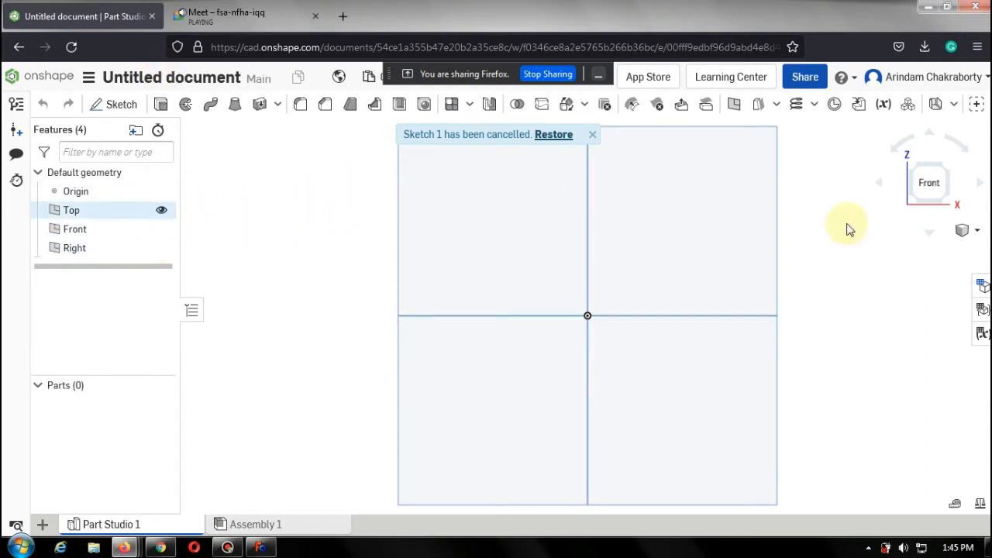
pyautogui.click(969, 235)
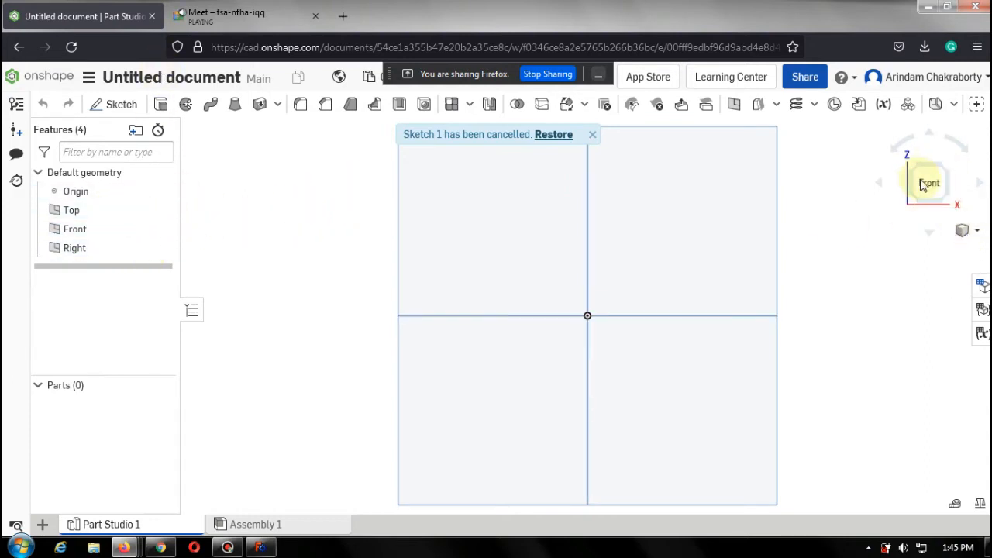
pyautogui.click(948, 169)
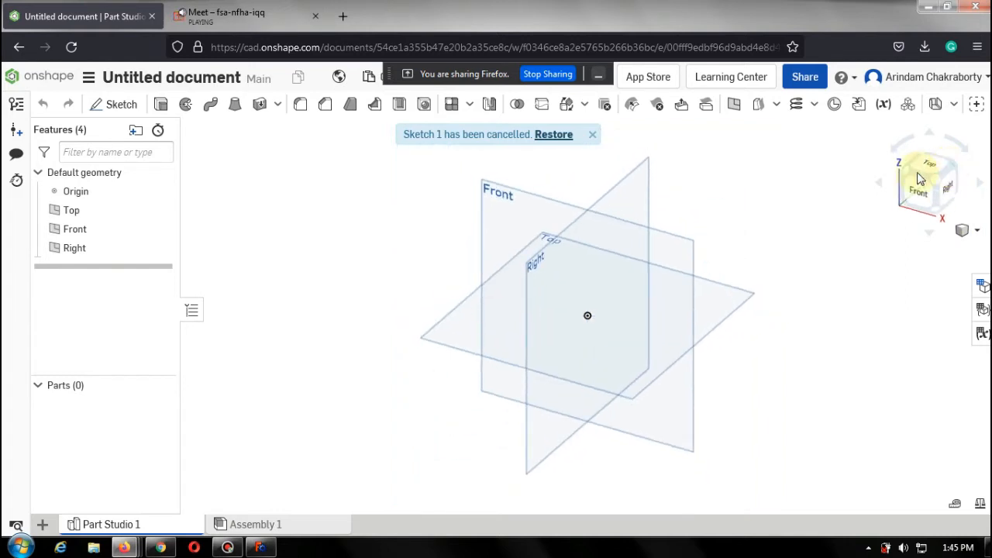
pyautogui.click(733, 106)
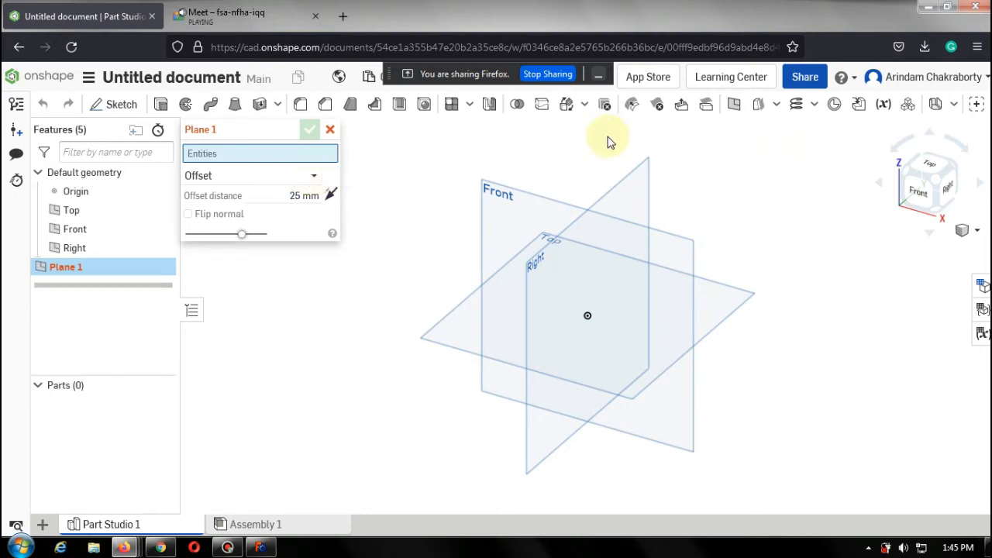
pyautogui.click(331, 131)
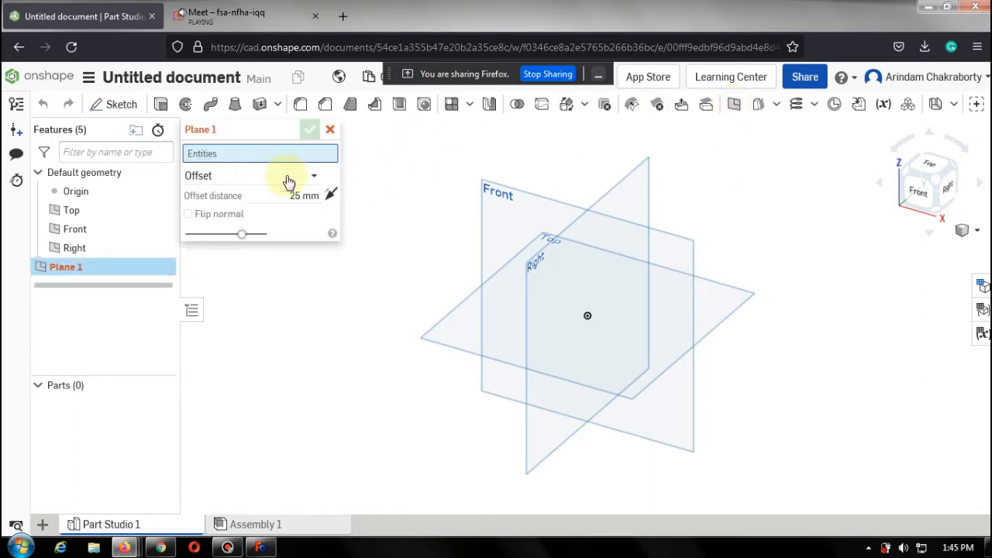
pyautogui.click(315, 177)
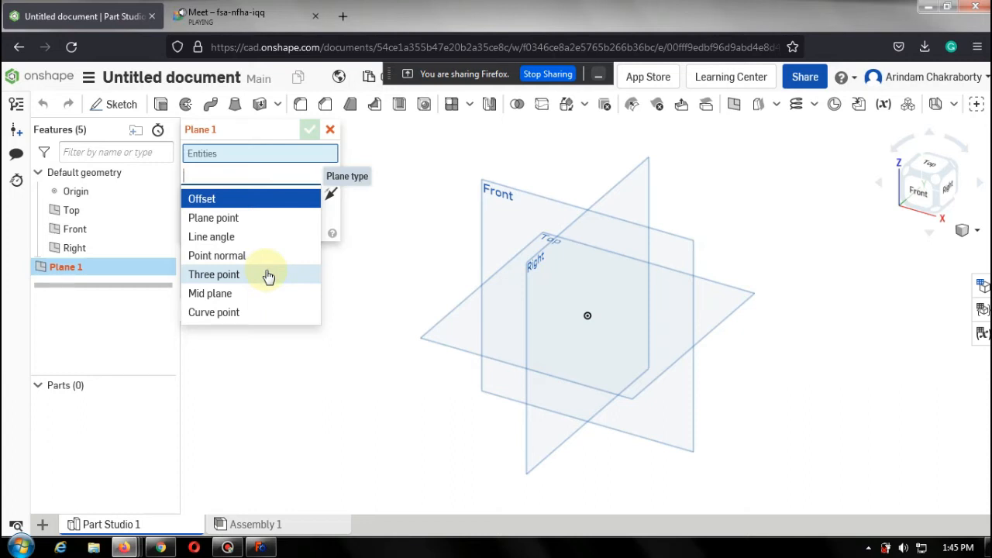
pyautogui.click(214, 274)
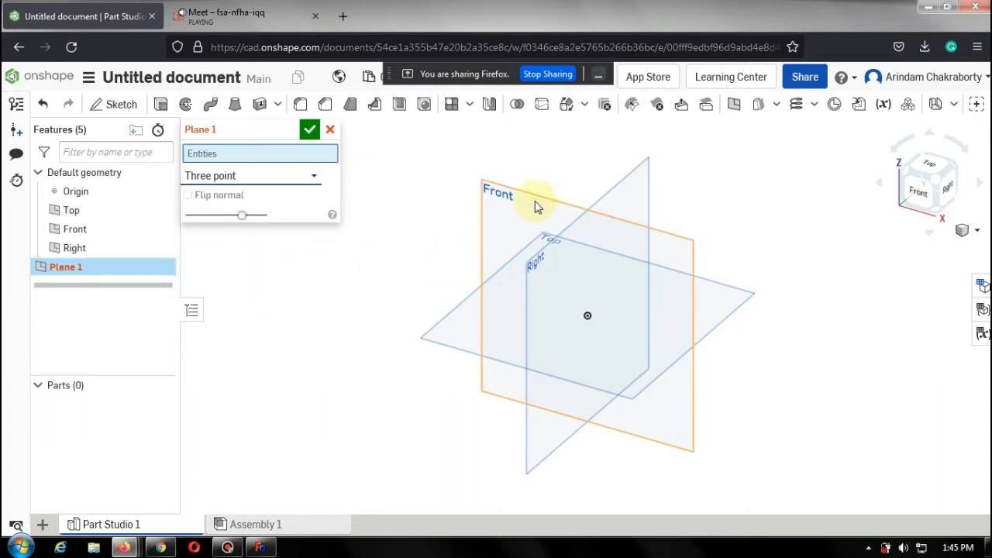
pyautogui.click(502, 203)
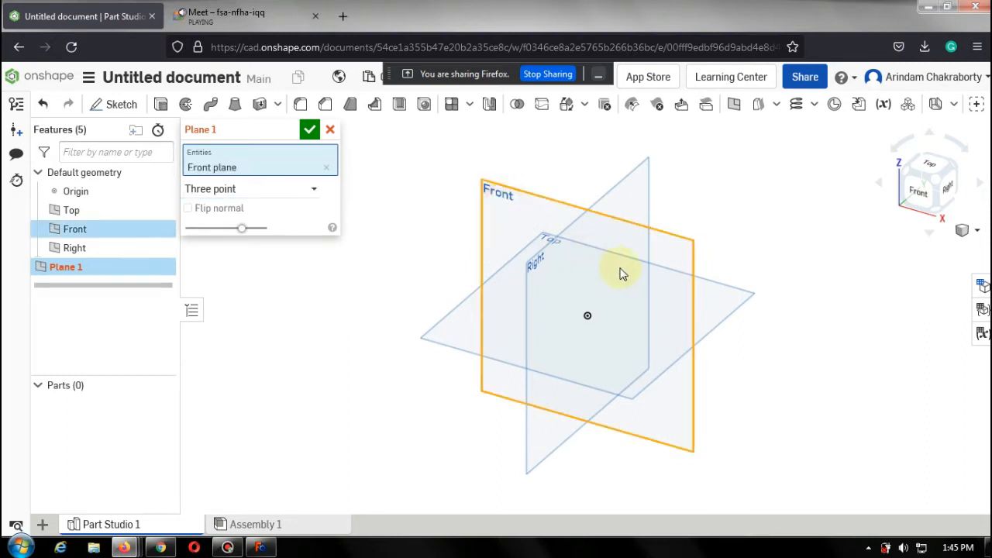
pyautogui.click(715, 296)
pyautogui.click(640, 183)
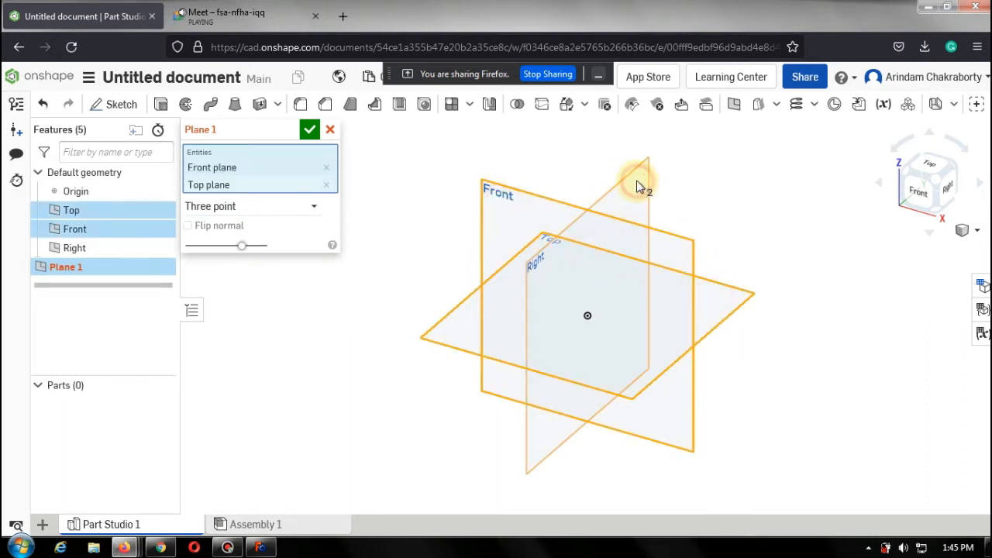
pyautogui.click(310, 130)
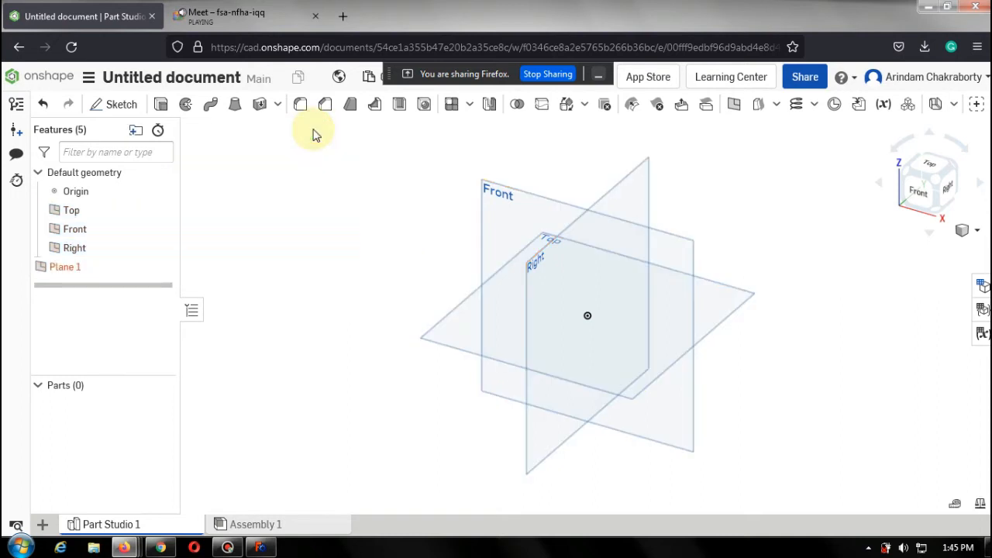
# Delete Plane 1 from the feature list.
pyautogui.click(79, 269)
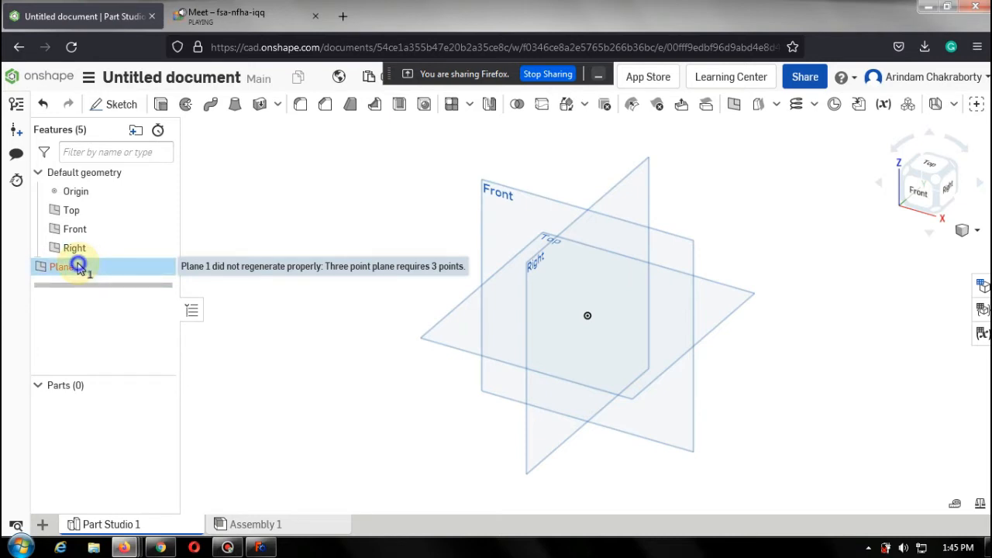
pyautogui.rightClick(78, 266)
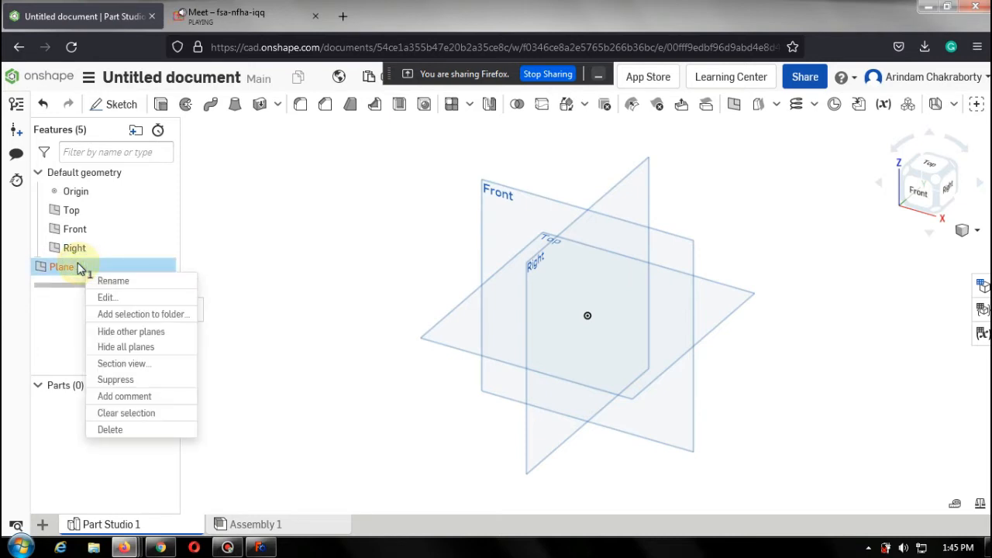
pyautogui.click(129, 434)
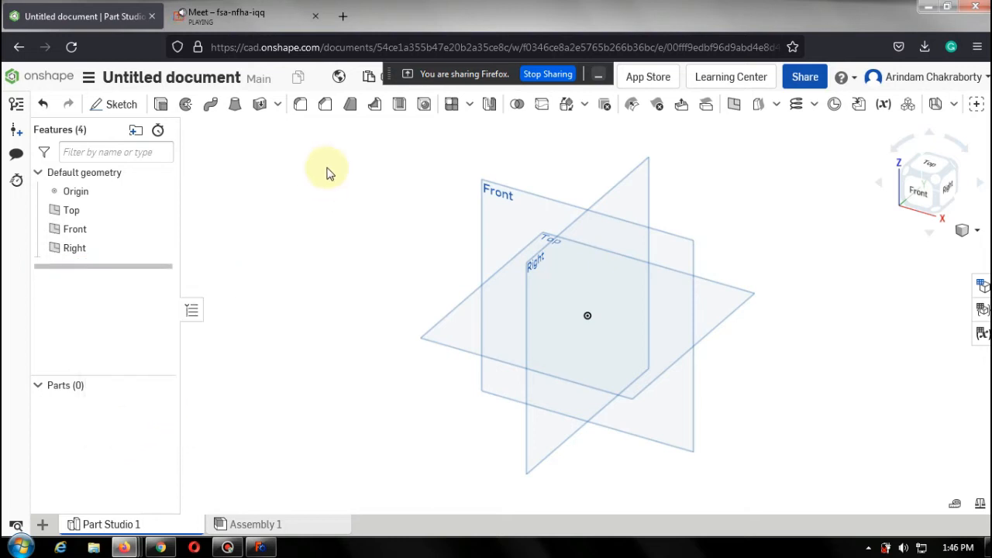
# Sketch a single point on the Front plane near its upper-left corner, viewed from the front.
pyautogui.click(930, 196)
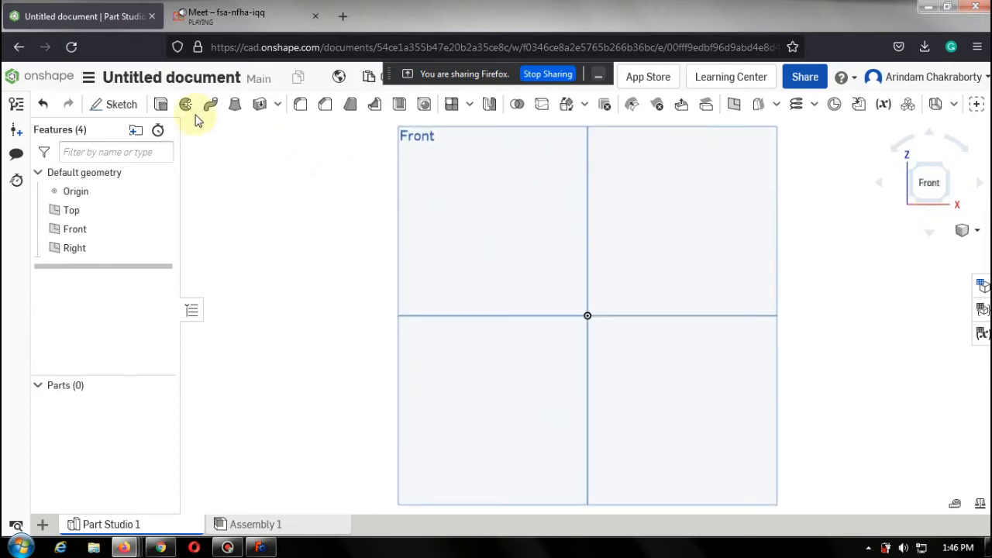
pyautogui.click(121, 104)
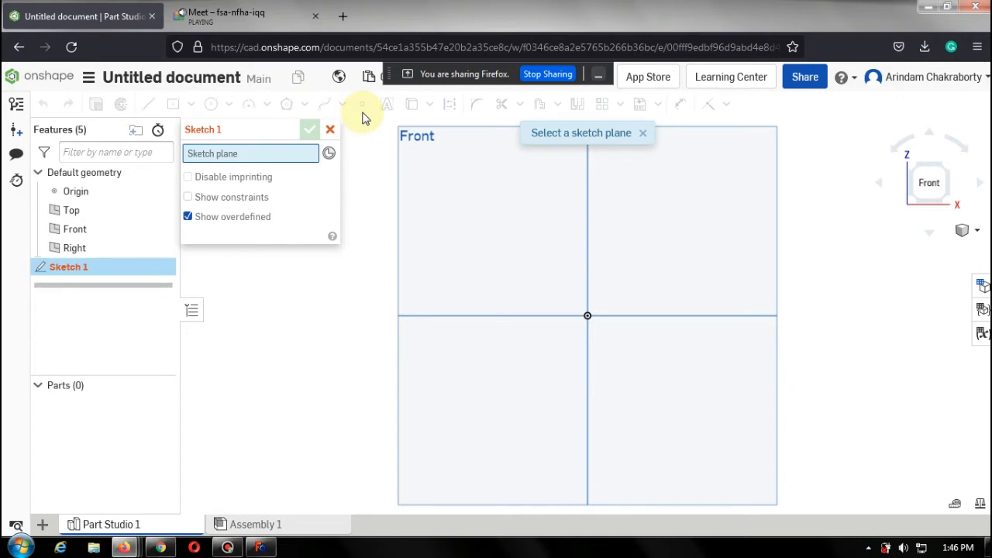
pyautogui.click(541, 238)
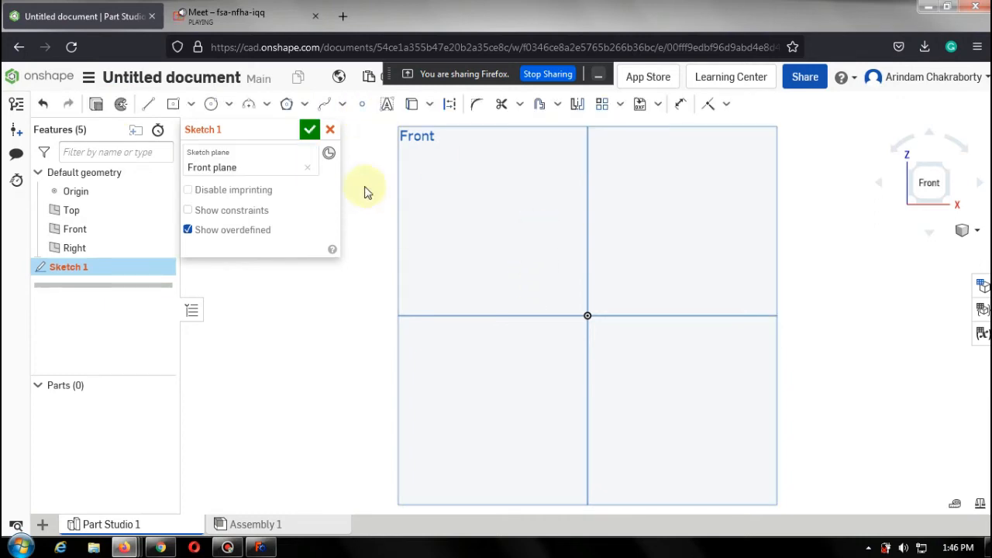
pyautogui.click(362, 105)
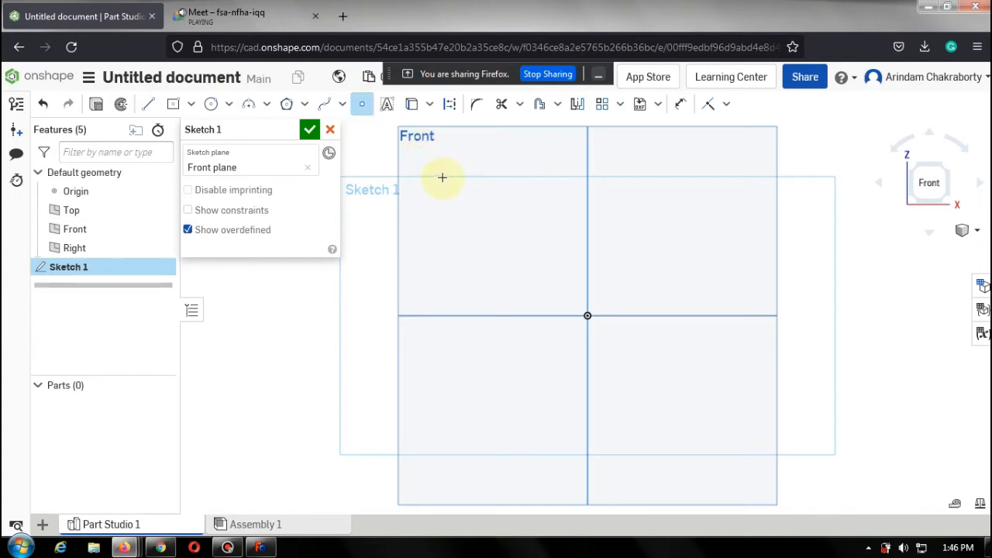
pyautogui.click(309, 130)
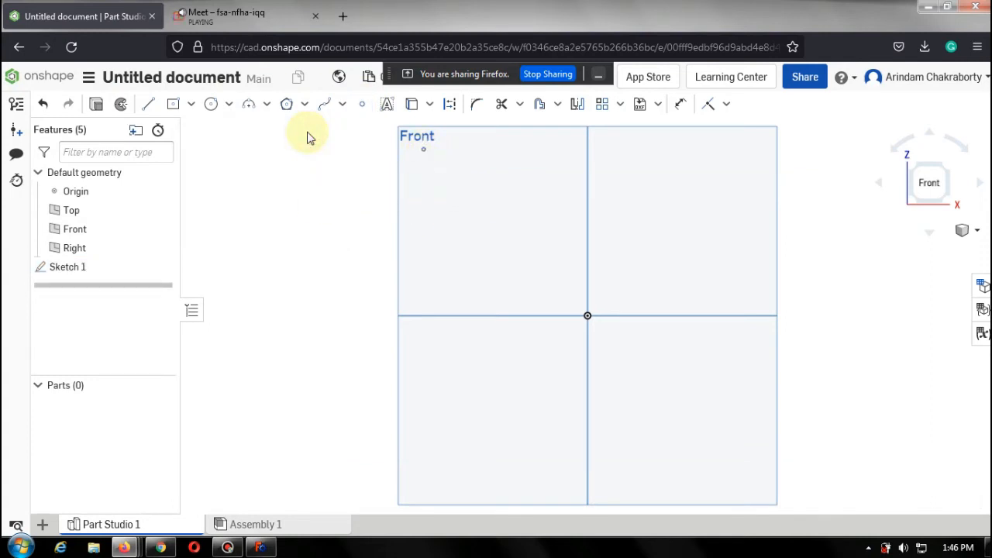
# Sketch a single point on the Top plane near its right corner in the isometric view.
pyautogui.click(950, 175)
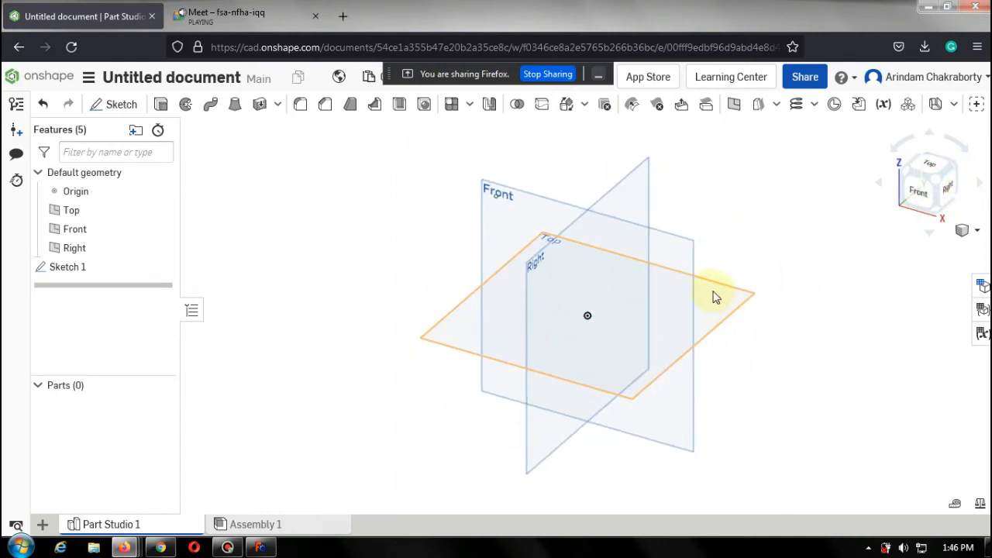
pyautogui.click(712, 292)
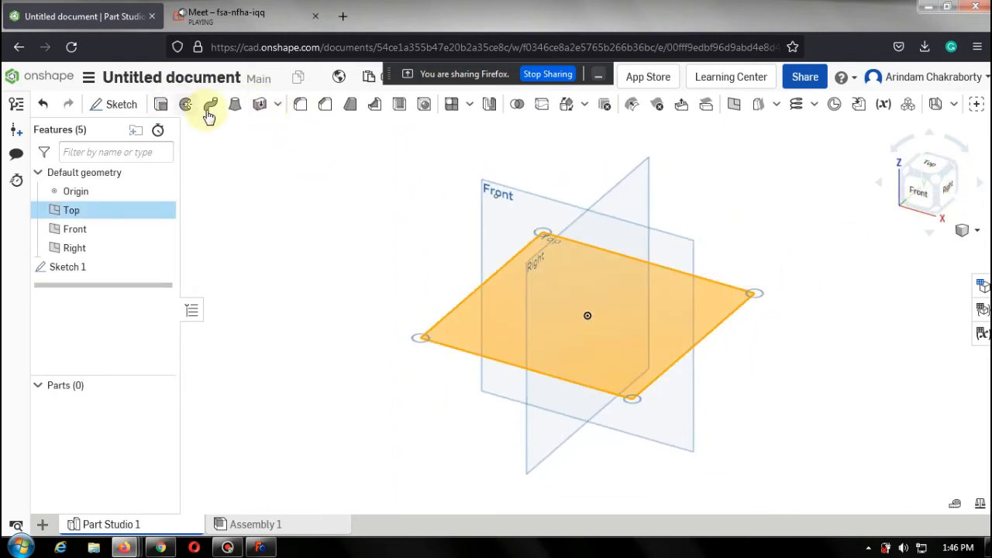
pyautogui.click(120, 112)
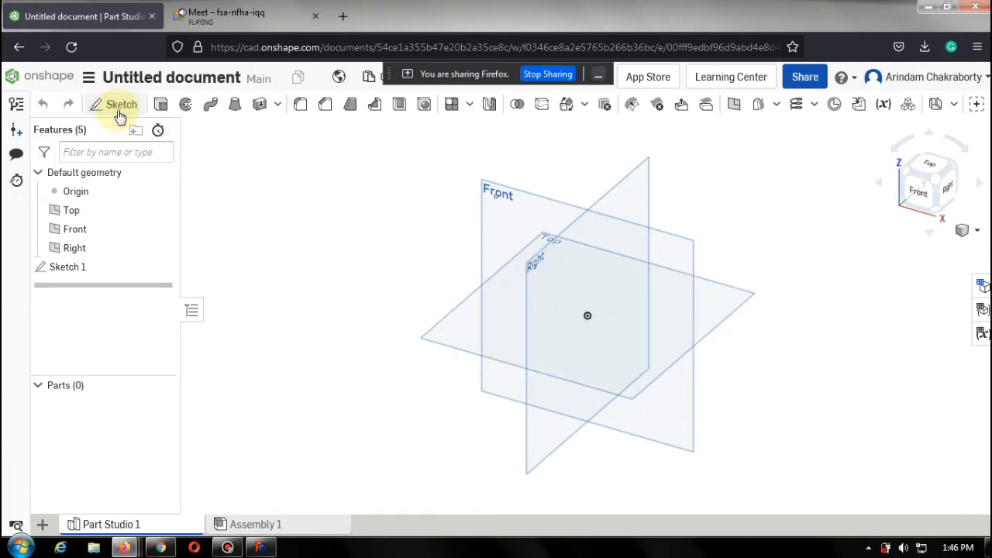
pyautogui.click(363, 107)
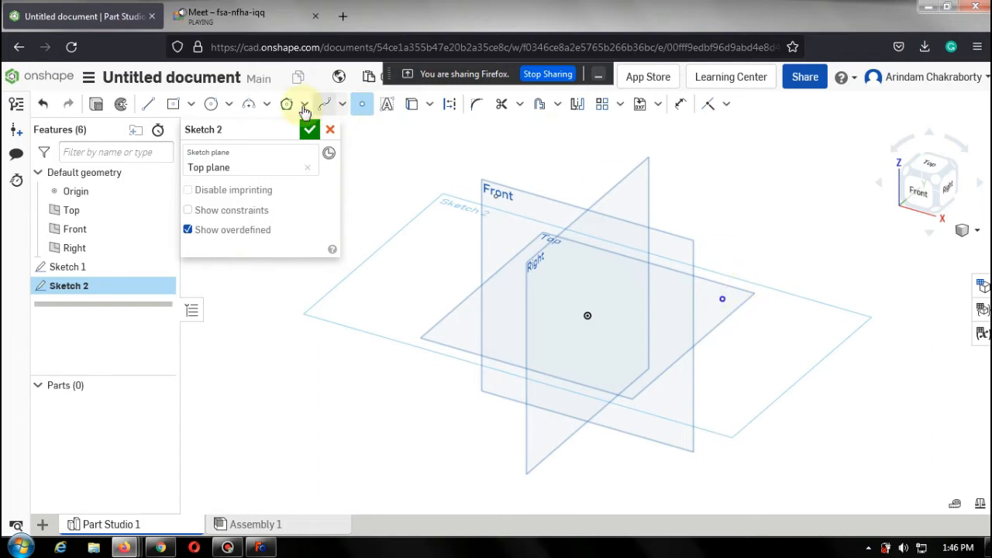
pyautogui.click(314, 137)
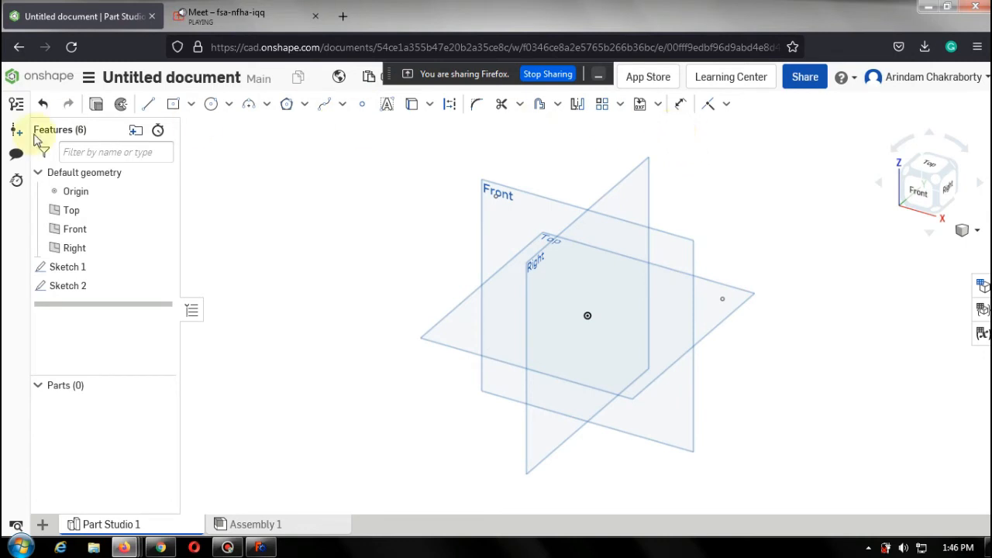
# Sketch a single point on the Right plane near its upper edge.
pyautogui.click(114, 104)
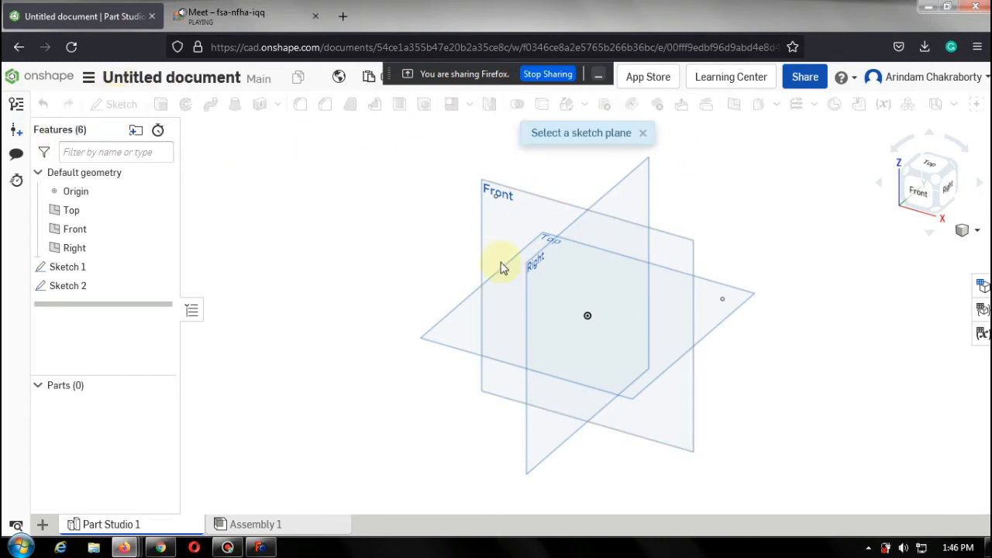
pyautogui.click(531, 288)
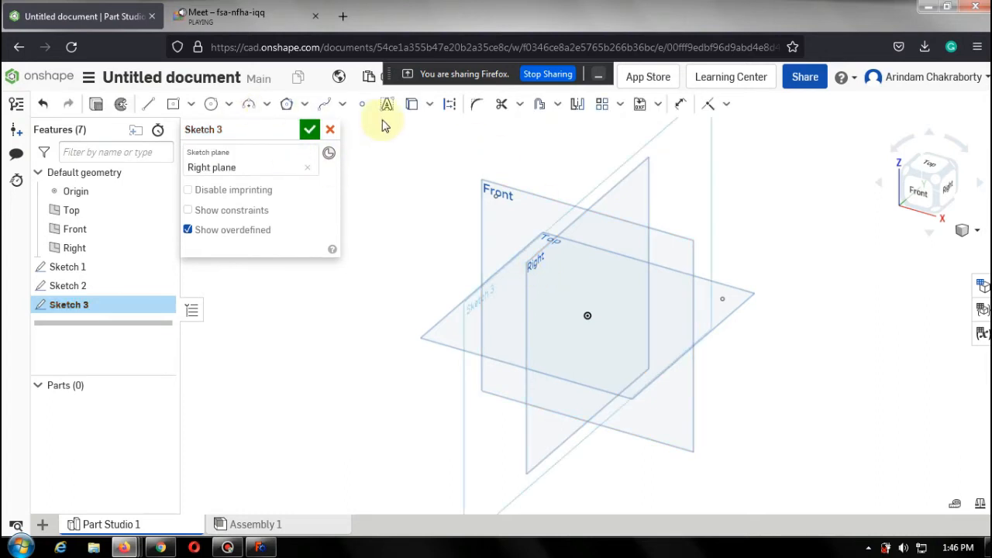
pyautogui.click(360, 109)
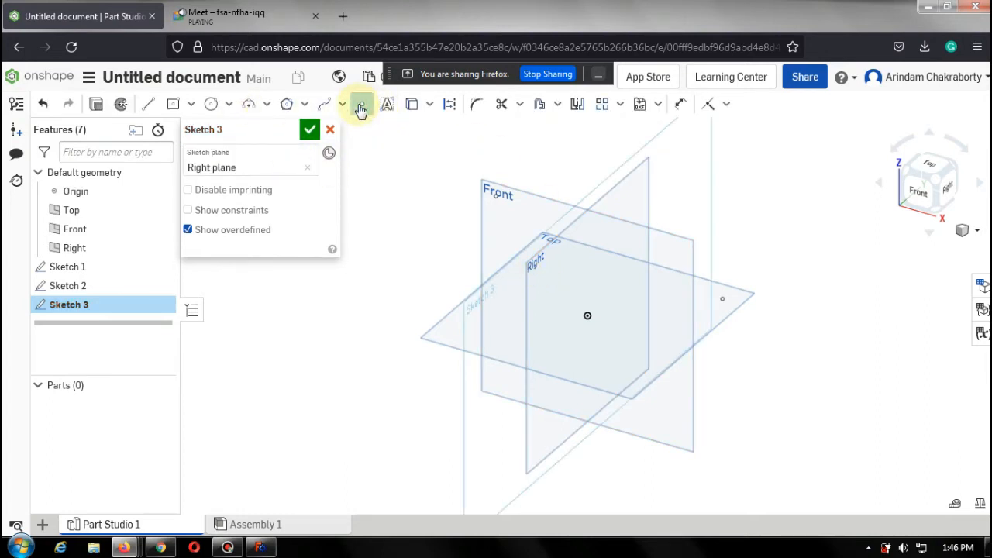
pyautogui.click(309, 129)
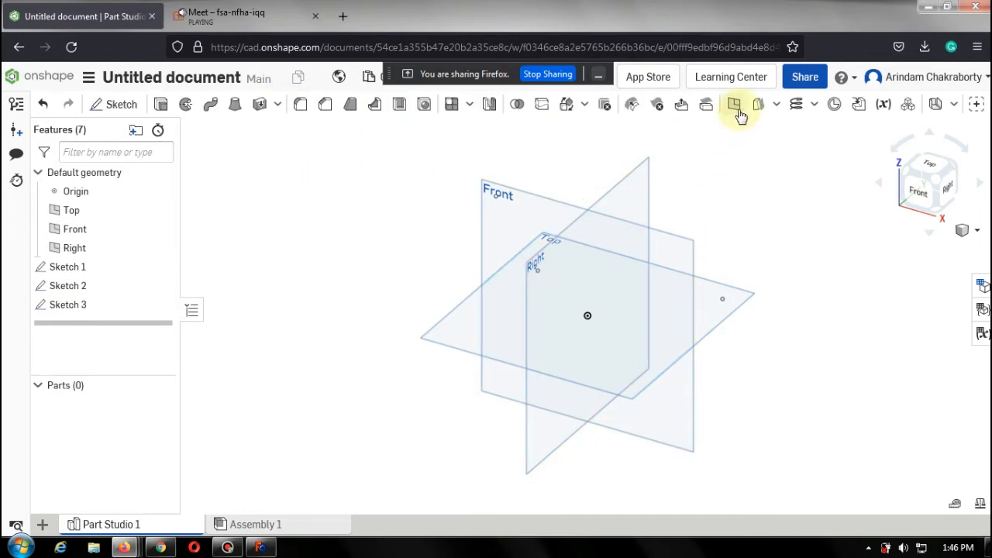
# Create a three-point plane through the points of Sketch 1, Sketch 3 and Sketch 2.
pyautogui.click(734, 106)
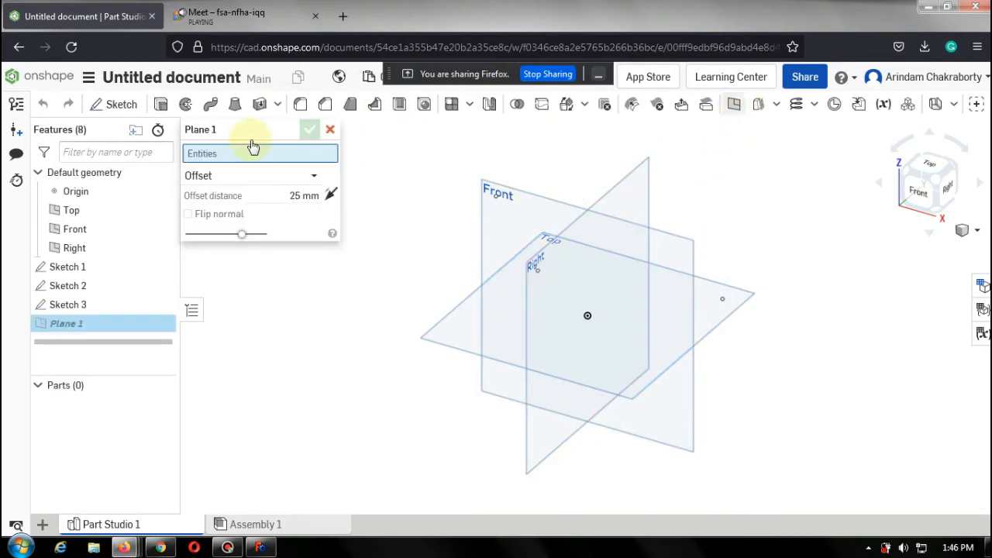
pyautogui.click(279, 178)
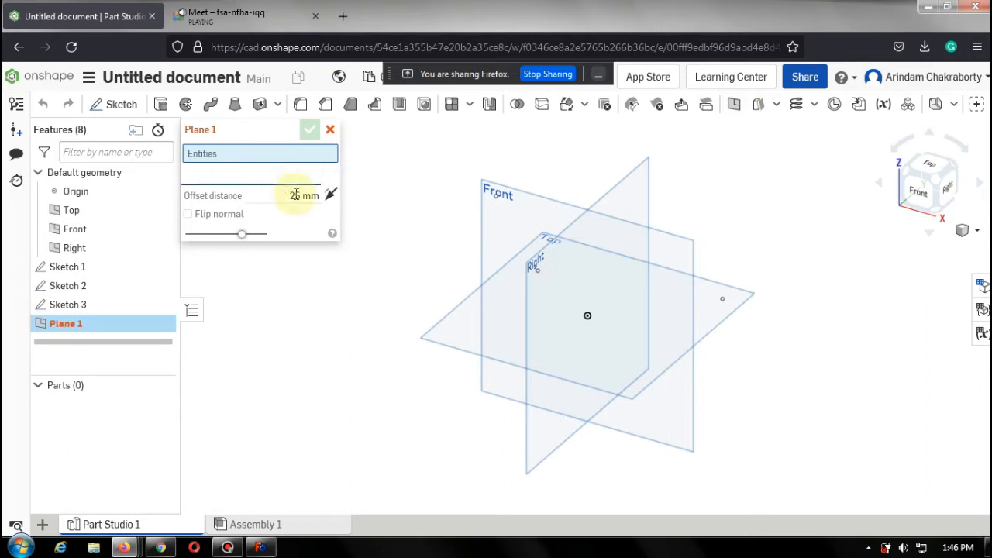
pyautogui.click(249, 281)
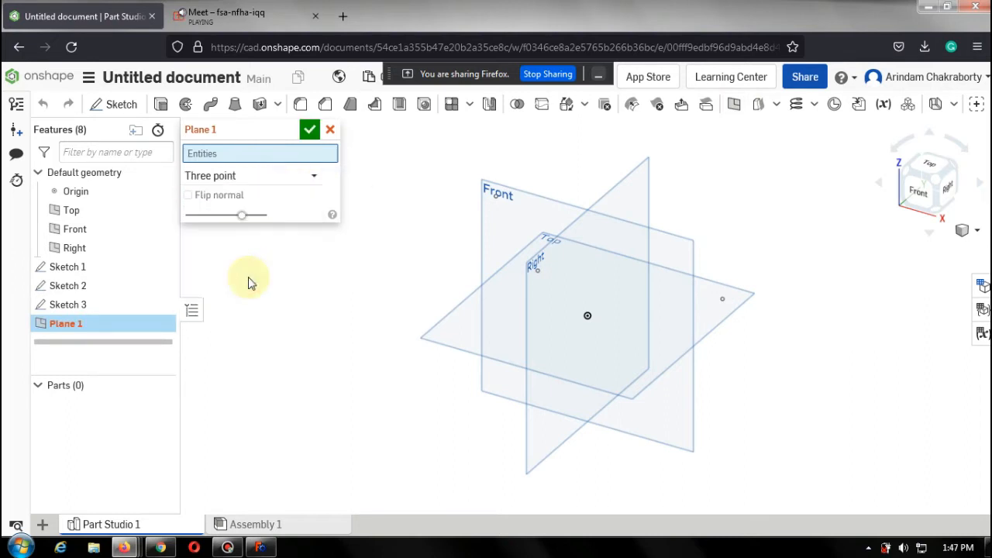
pyautogui.click(496, 197)
pyautogui.click(537, 271)
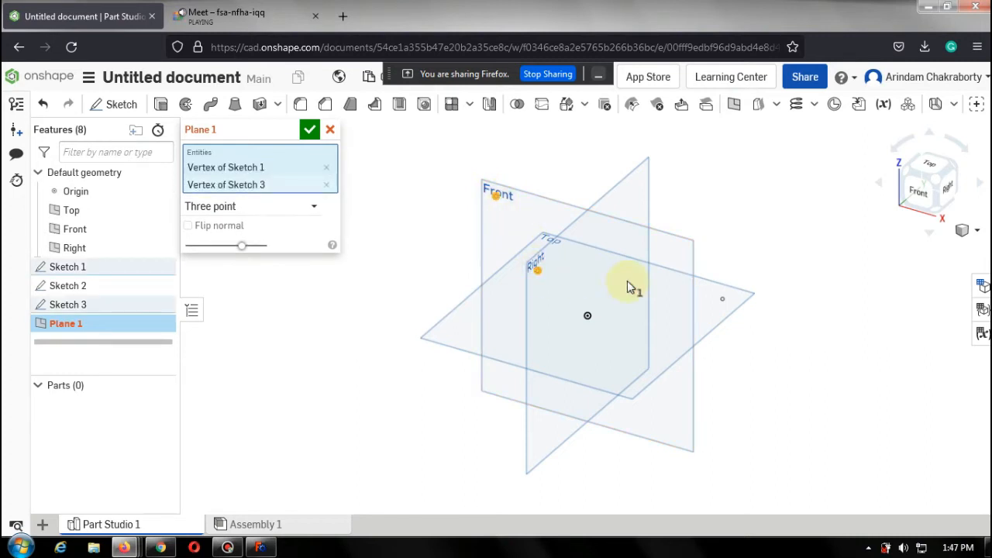
pyautogui.click(721, 300)
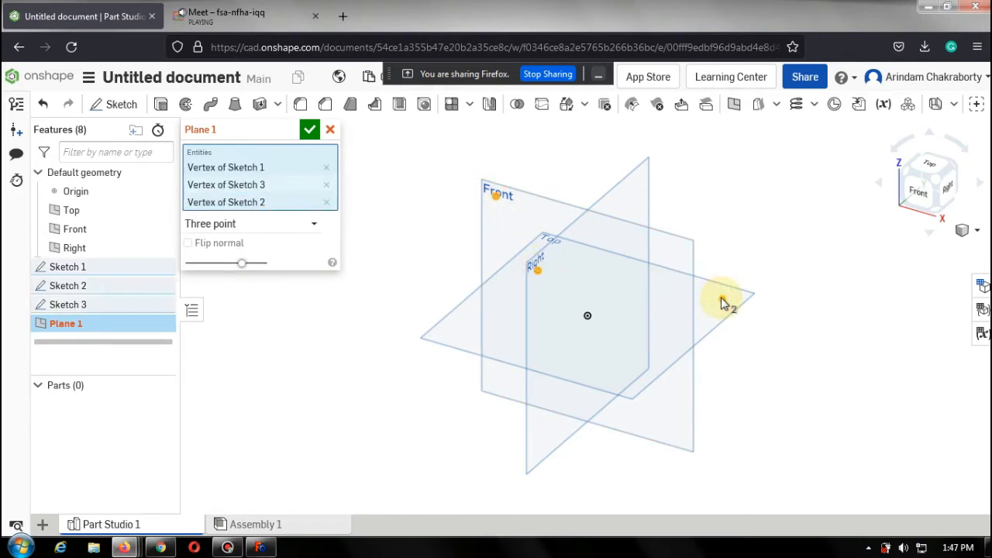
pyautogui.click(308, 130)
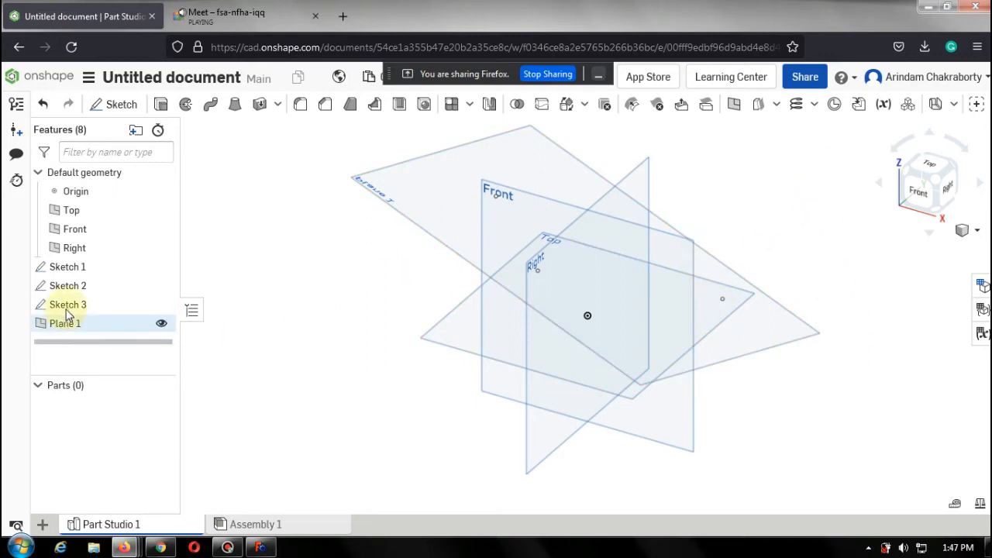
# Delete the three point sketches and Plane 1 from the feature list.
pyautogui.click(94, 271)
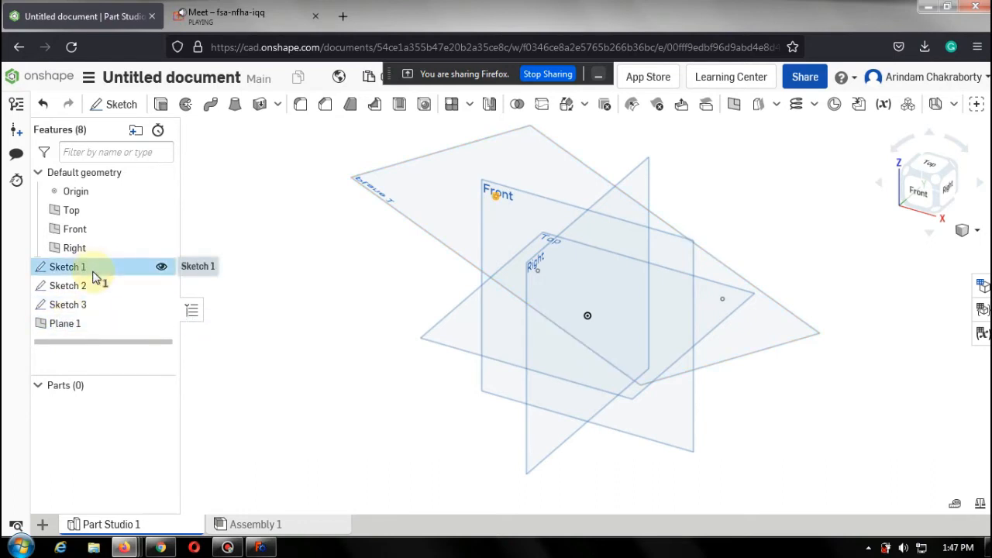
pyautogui.rightClick(93, 272)
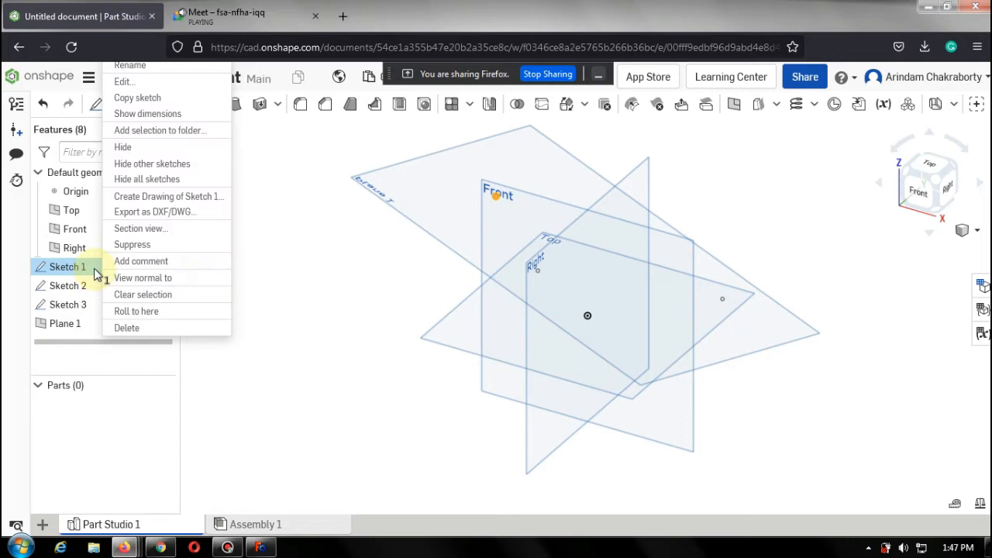
pyautogui.click(155, 328)
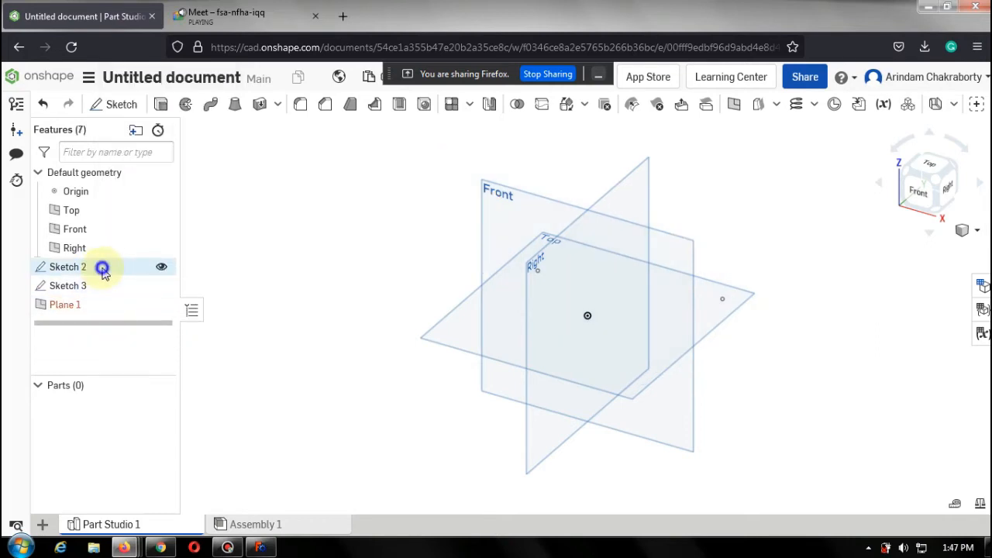
pyautogui.rightClick(102, 268)
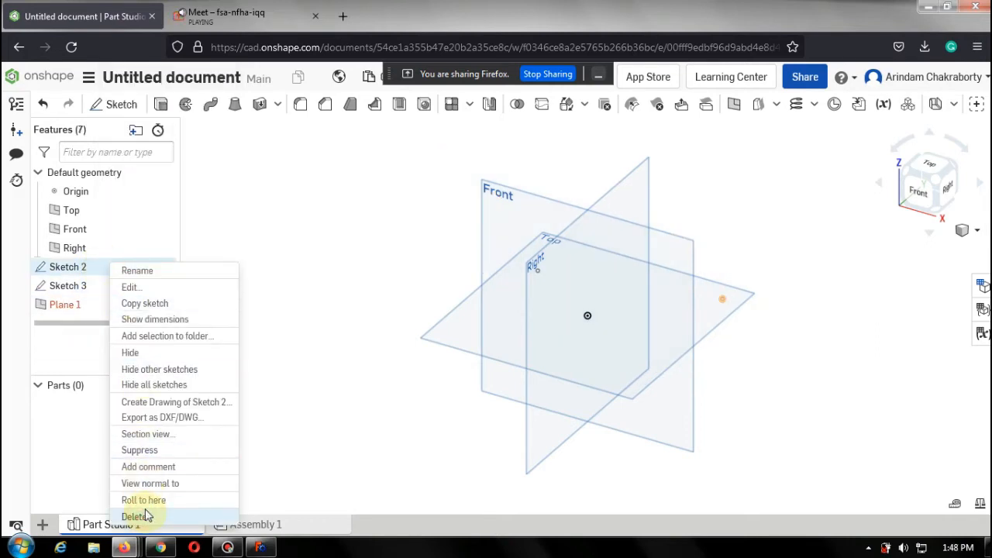
pyautogui.click(147, 516)
pyautogui.rightClick(89, 267)
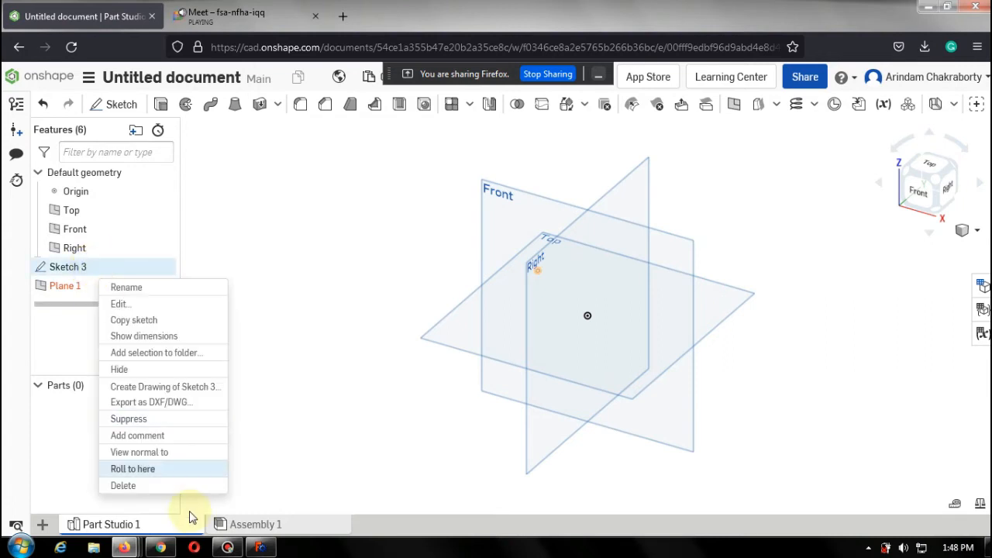
pyautogui.click(179, 485)
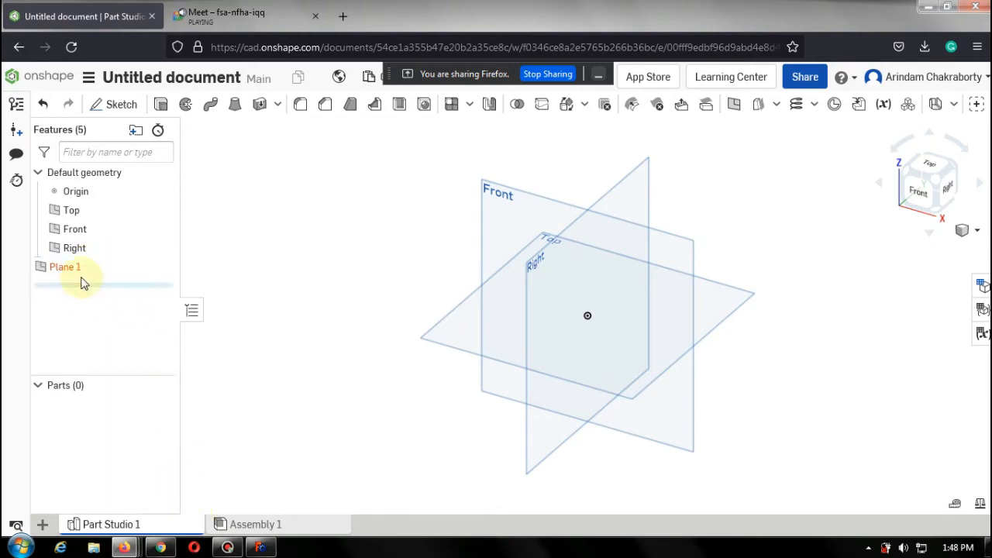
pyautogui.rightClick(89, 267)
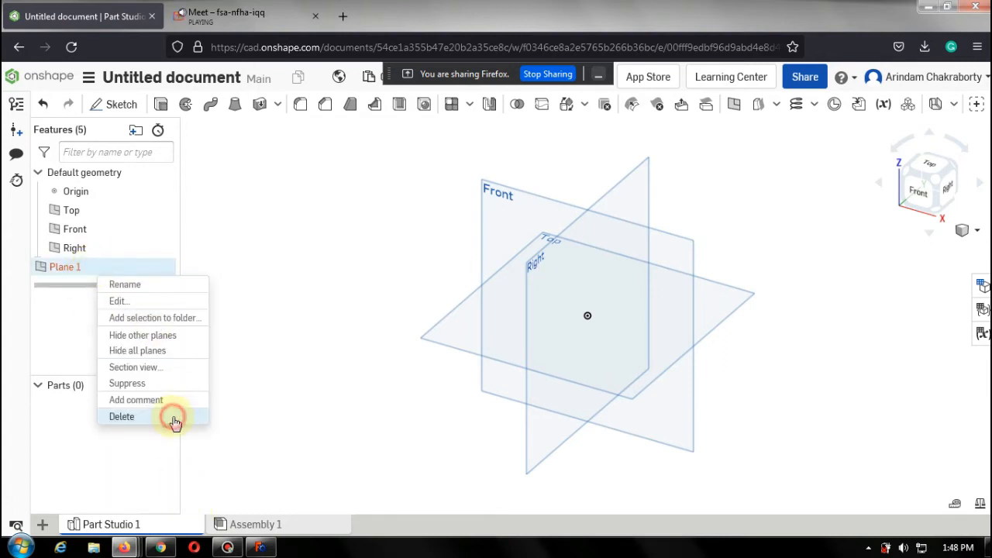
pyautogui.click(175, 419)
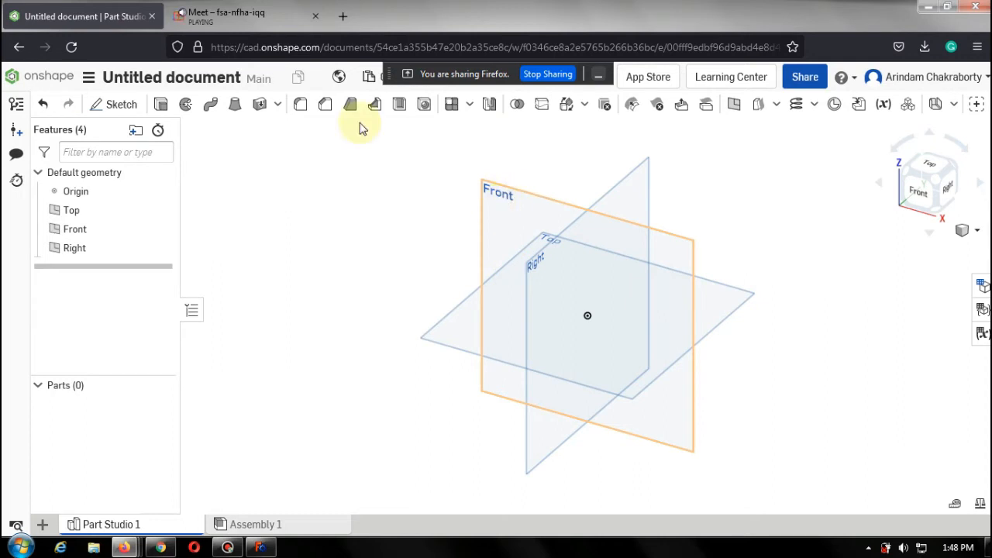
# Sketch a center-point rectangle about 80 by 77 mm centred on the origin on the Front plane.
pyautogui.click(106, 107)
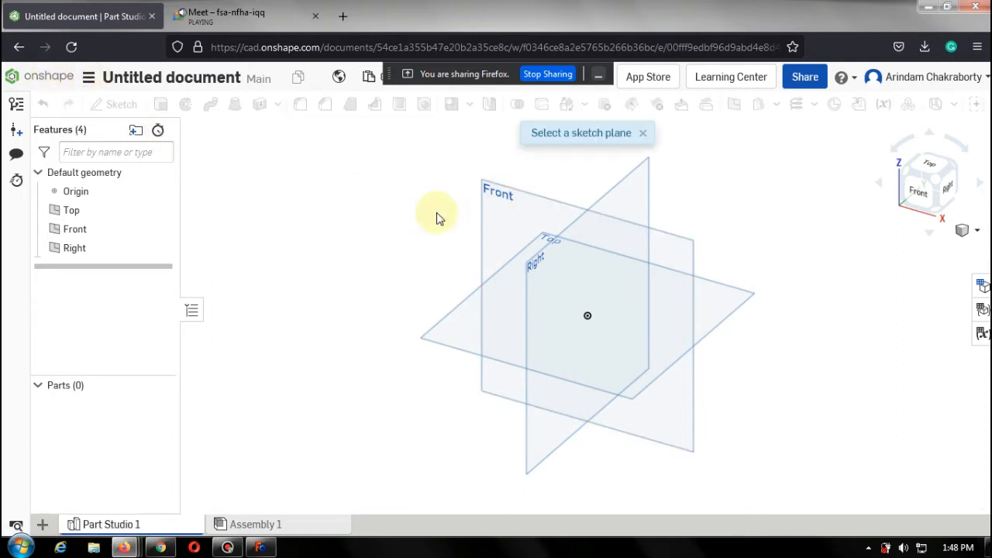
pyautogui.click(496, 211)
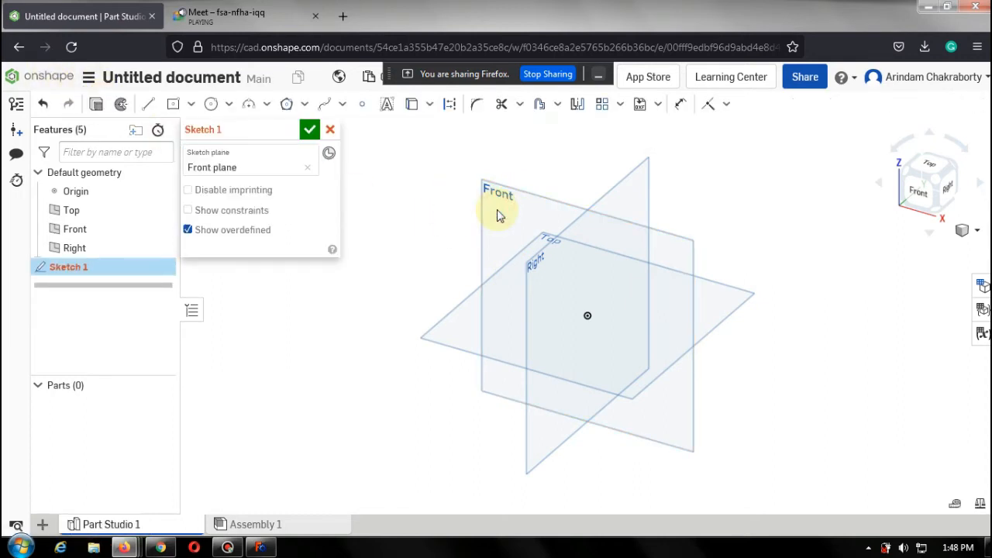
pyautogui.click(919, 196)
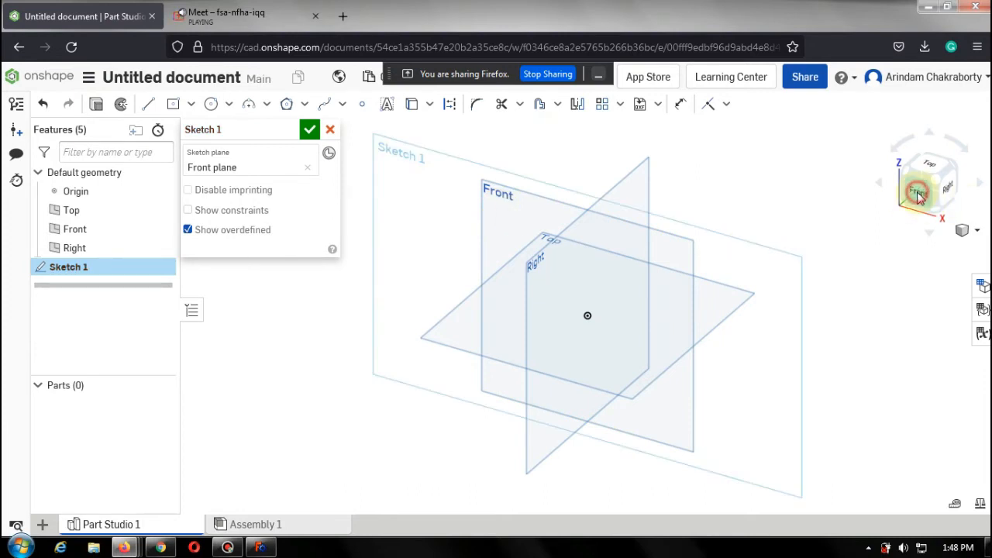
pyautogui.click(172, 109)
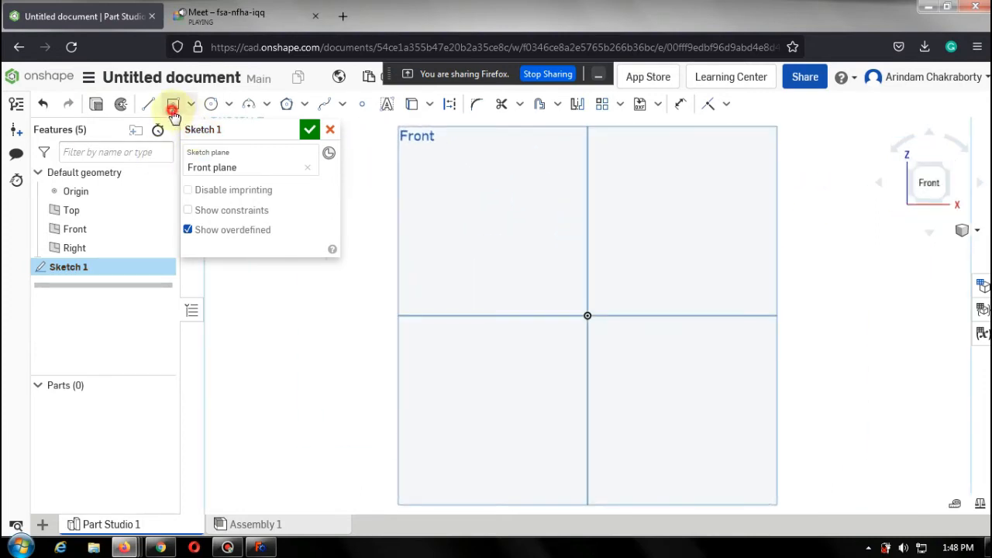
pyautogui.click(588, 315)
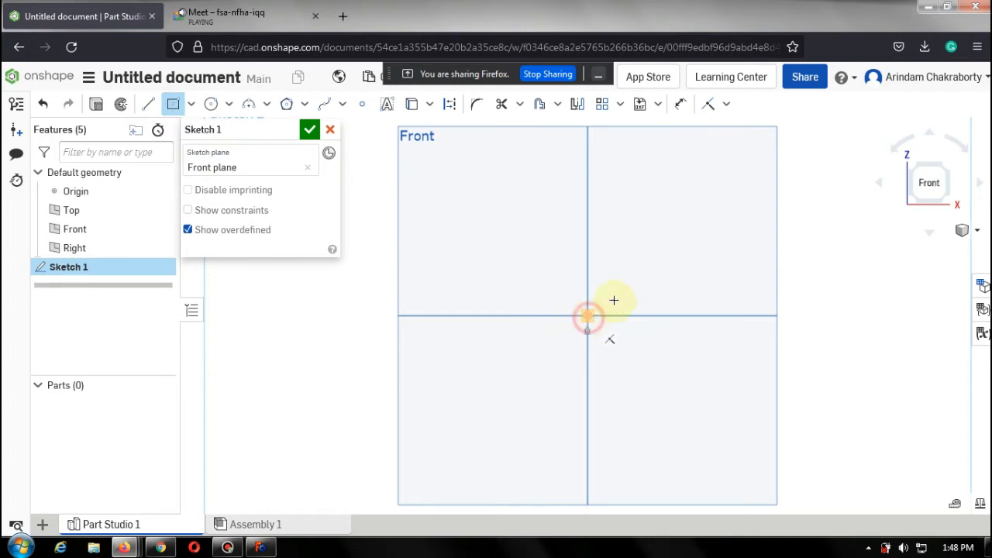
pyautogui.click(688, 218)
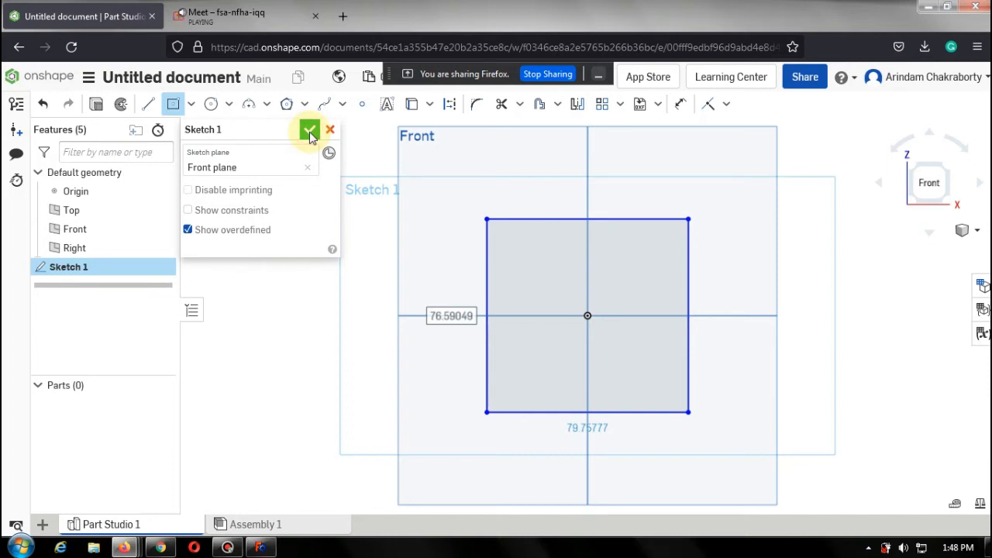
pyautogui.click(309, 132)
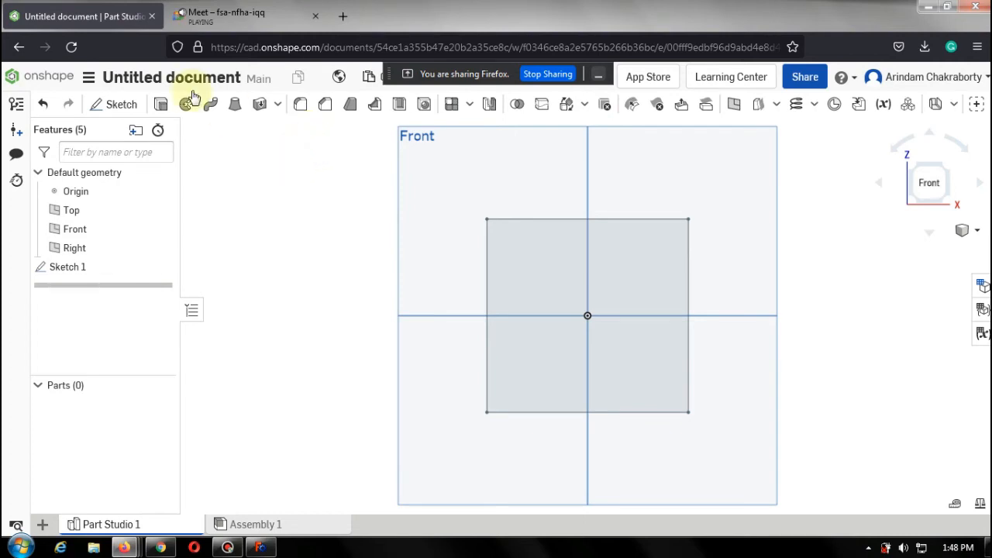
# Extrude the rectangle sketch to a depth of 50 mm.
pyautogui.click(168, 109)
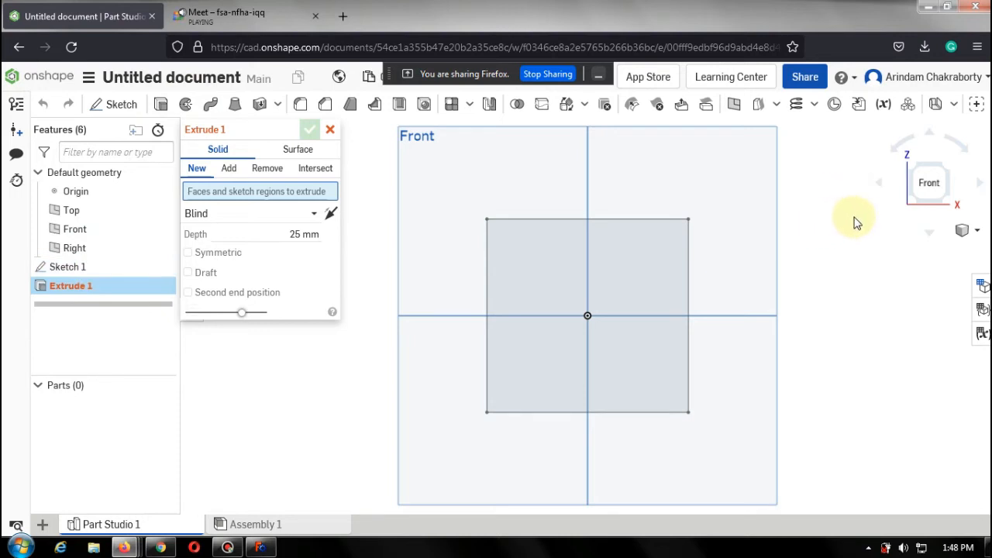
pyautogui.moveTo(843, 205)
pyautogui.mouseDown(button='right')
pyautogui.moveTo(790, 237)
pyautogui.moveTo(804, 230)
pyautogui.mouseUp(button='right')
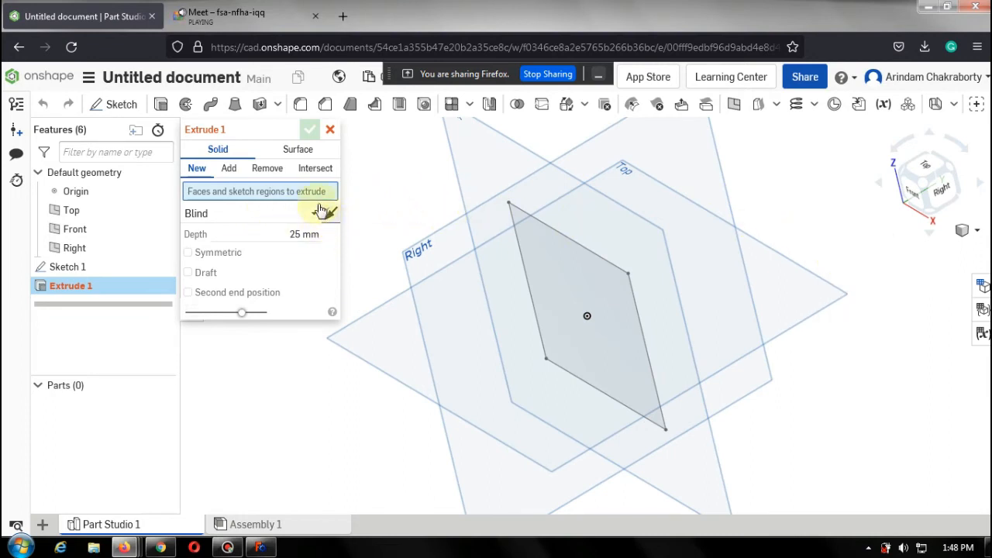
pyautogui.click(304, 235)
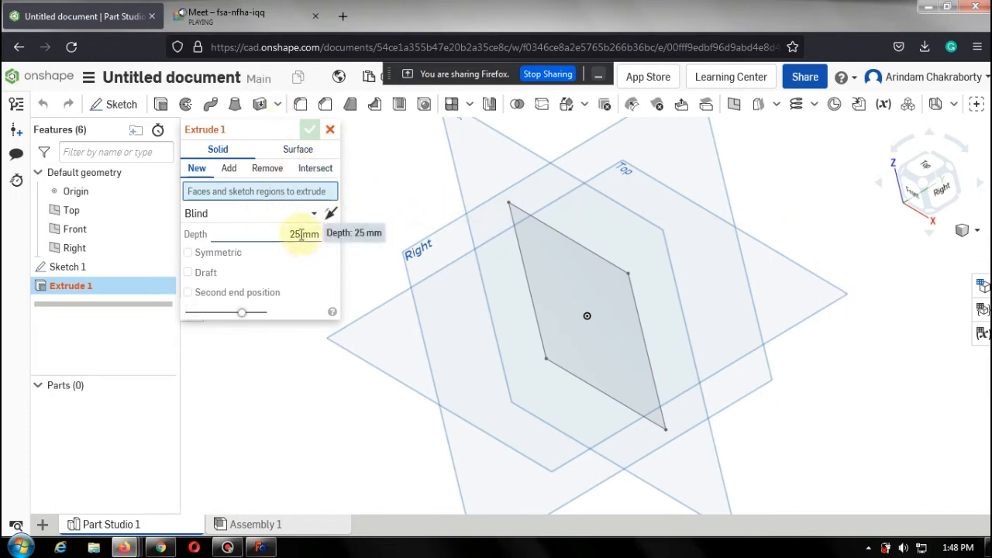
pyautogui.click(89, 266)
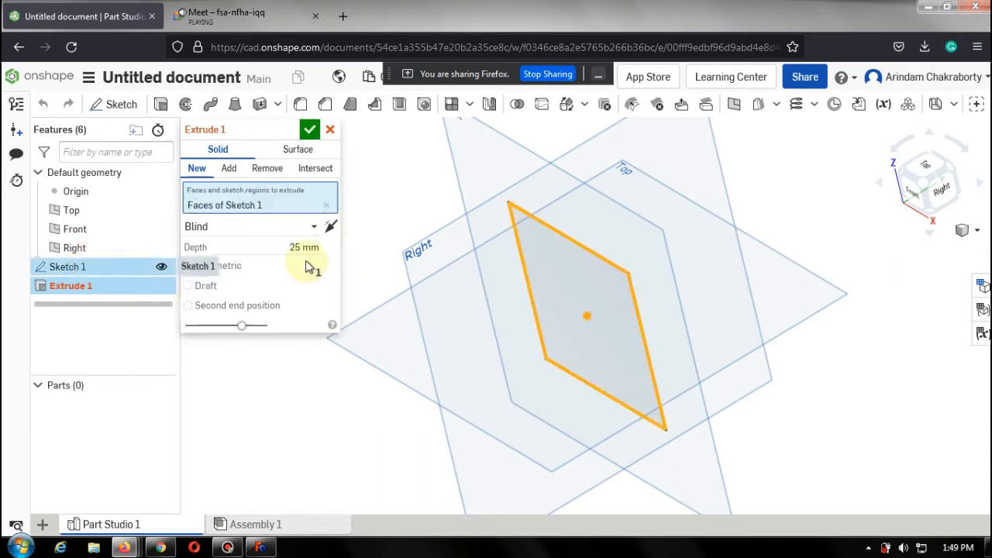
pyautogui.click(302, 245)
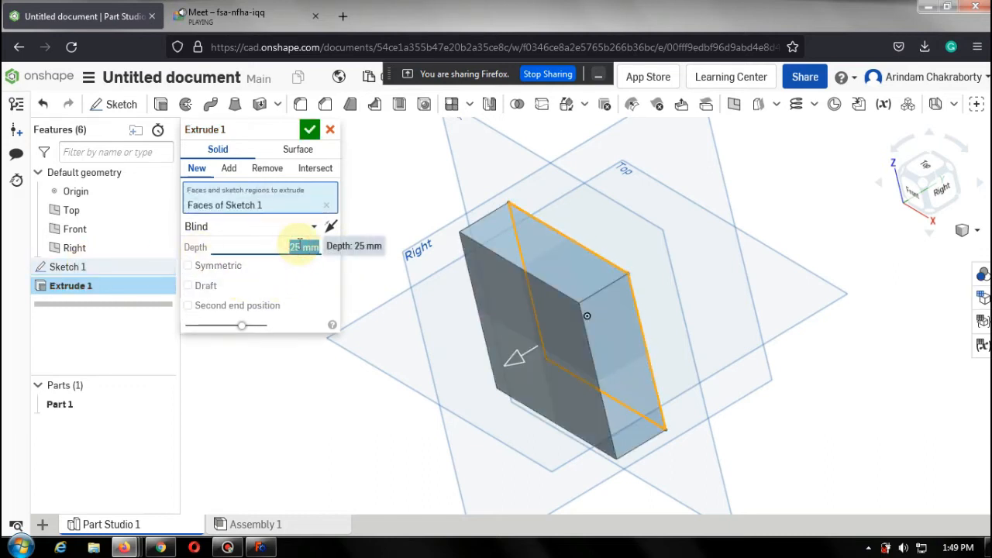
pyautogui.write('1')
pyautogui.write('50')
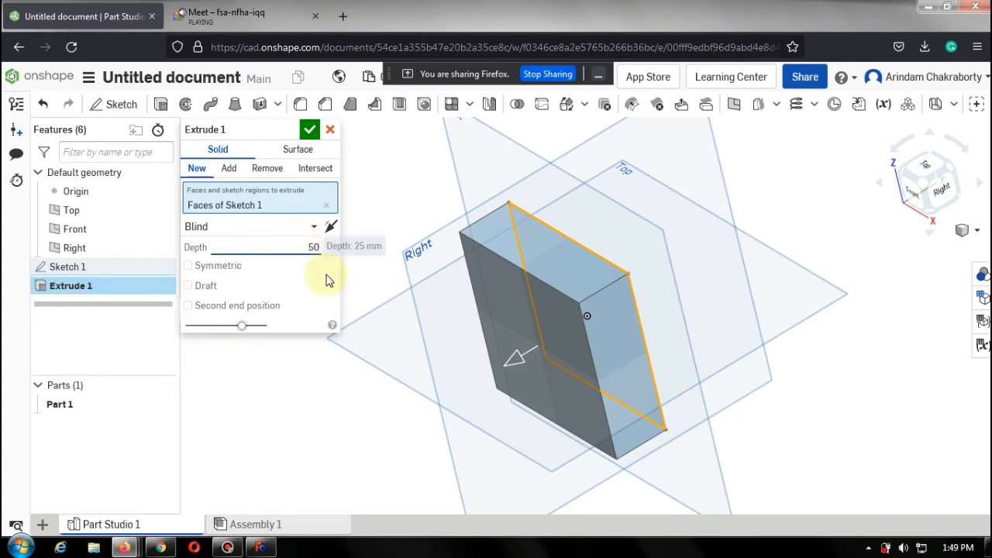
pyautogui.click(308, 134)
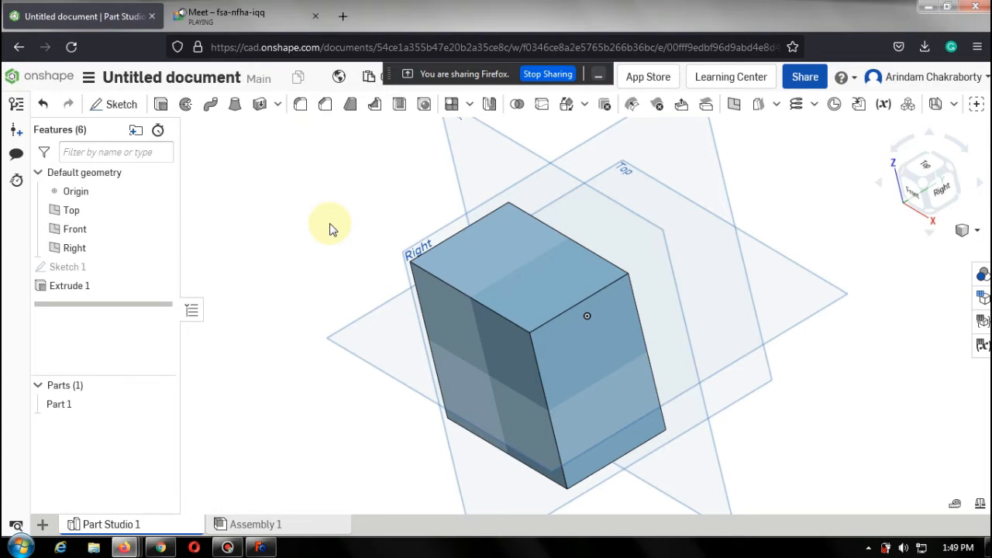
pyautogui.click(926, 191)
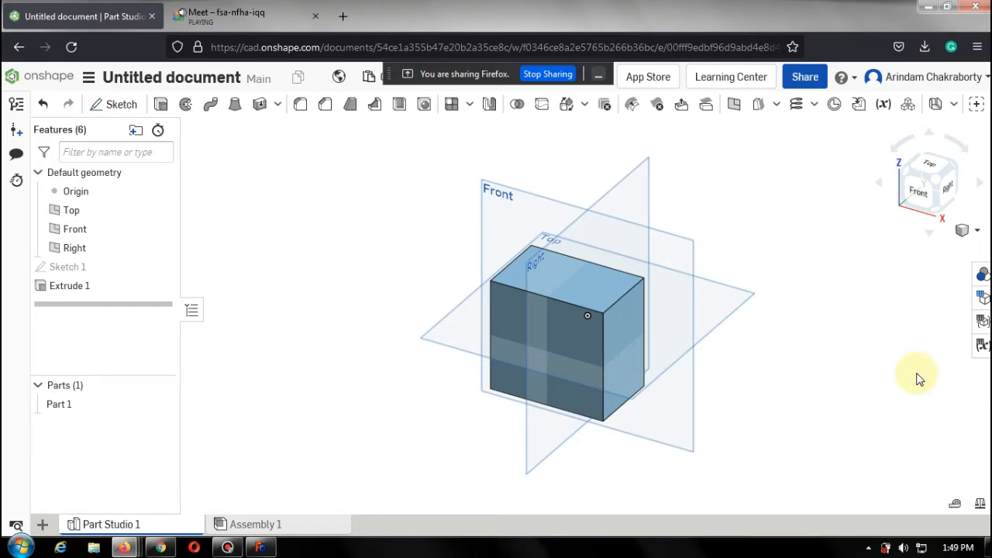
pyautogui.click(227, 548)
pyautogui.click(228, 548)
# Start a linear pattern and select the extruded part as the entity to pattern.
pyautogui.click(469, 105)
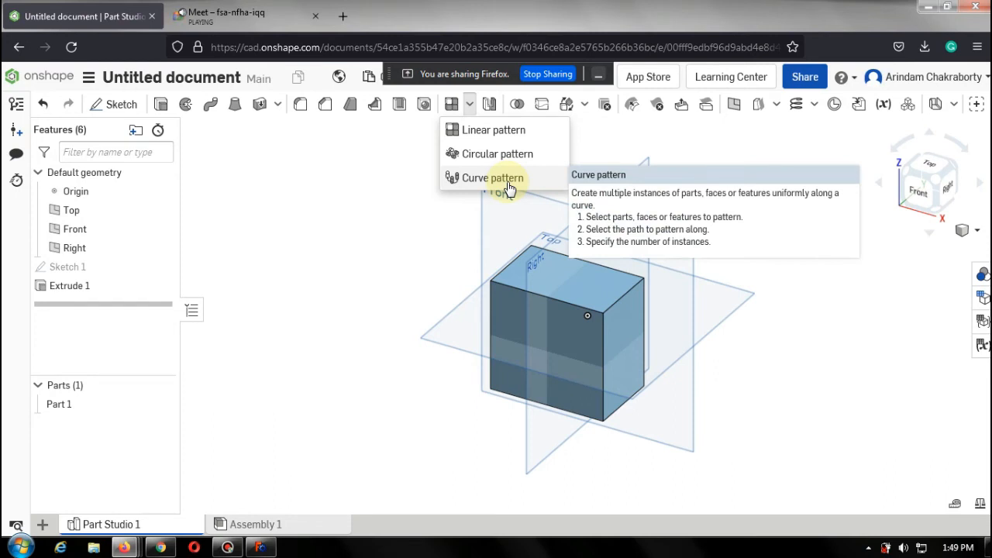
pyautogui.click(514, 133)
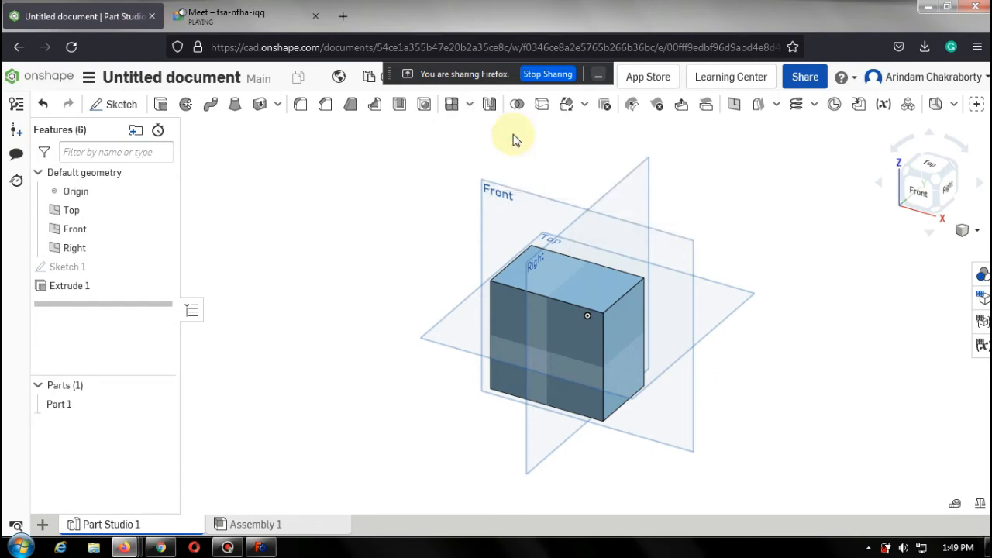
pyautogui.click(604, 297)
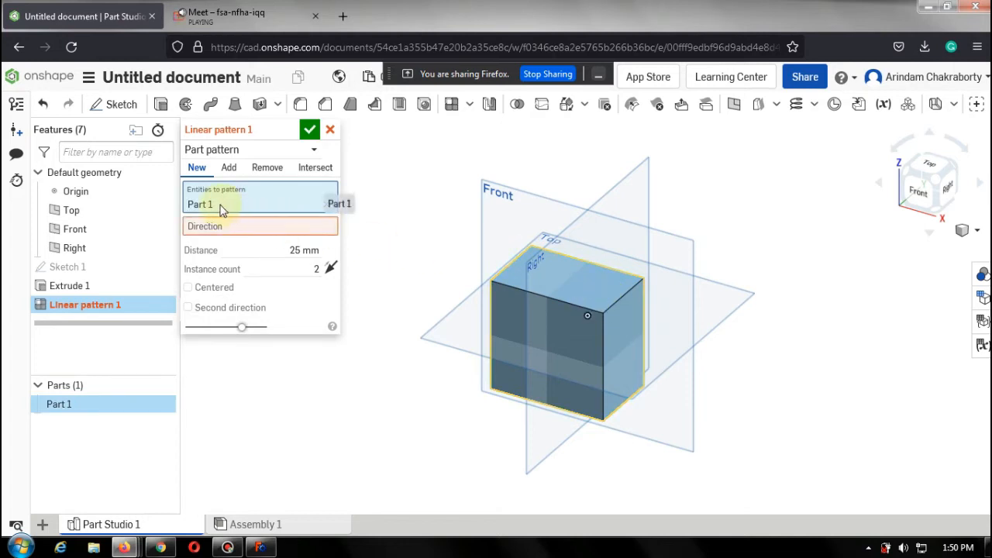
pyautogui.click(266, 227)
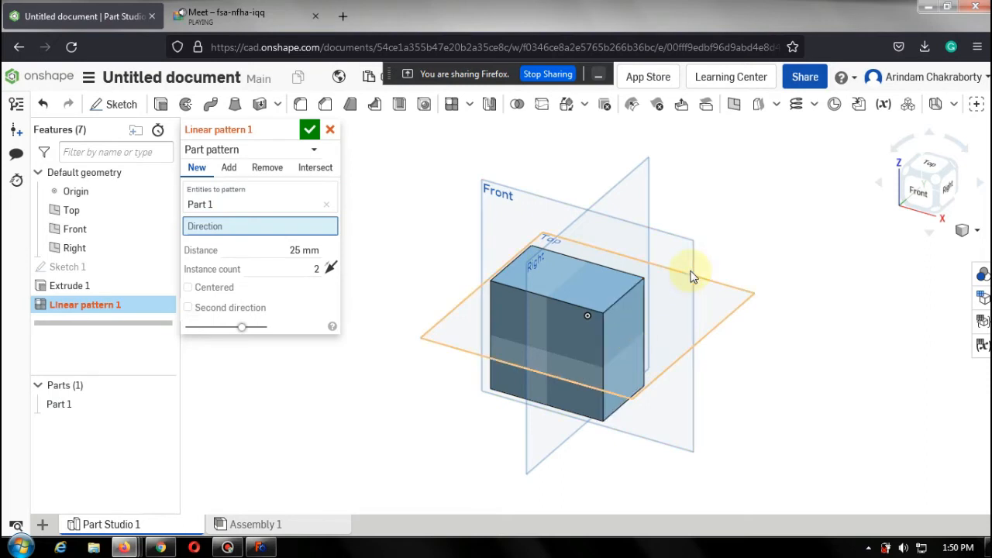
pyautogui.click(744, 297)
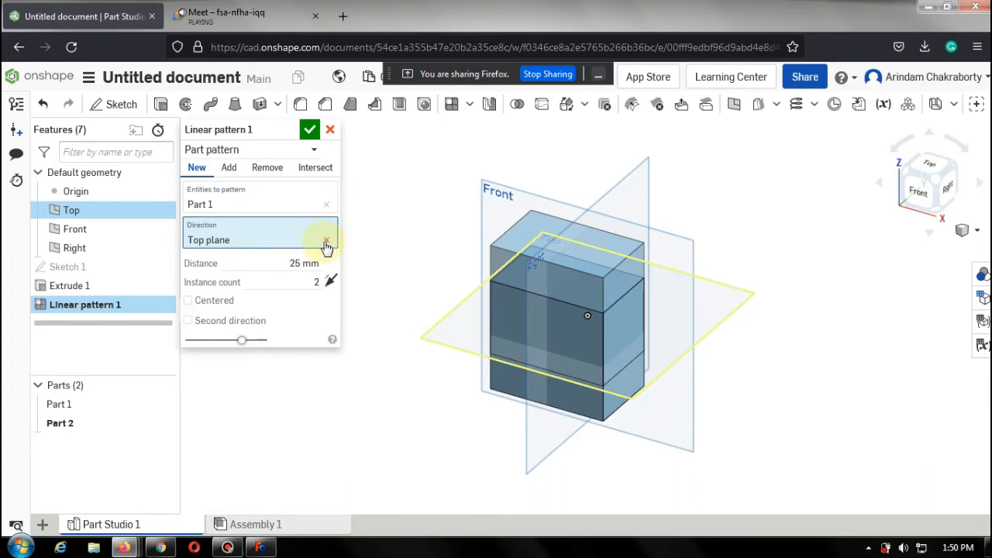
pyautogui.click(326, 241)
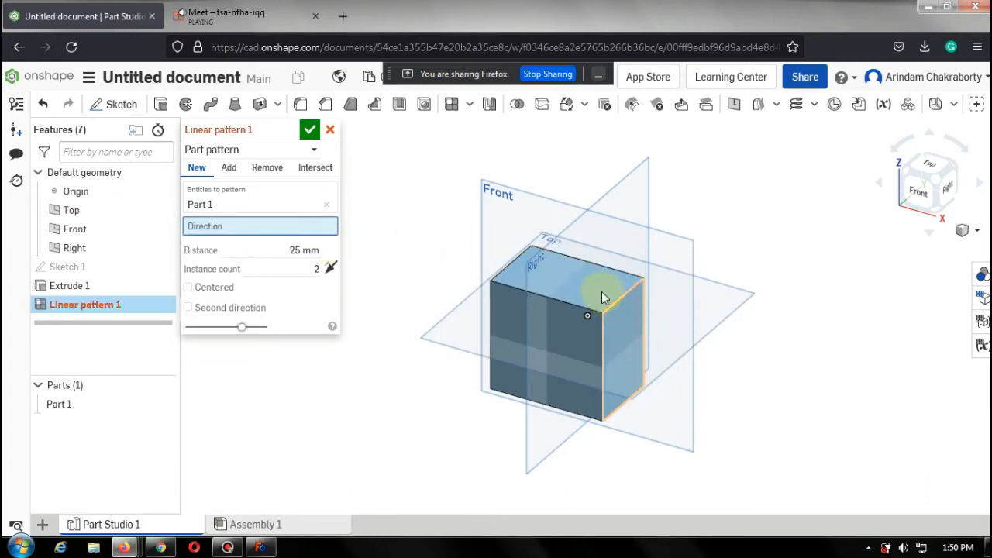
pyautogui.click(598, 292)
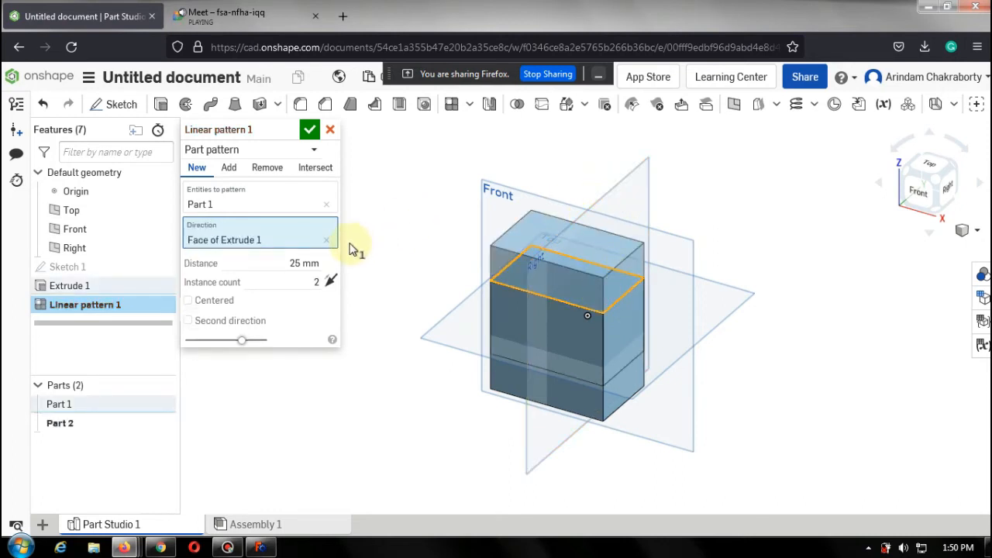
pyautogui.click(325, 239)
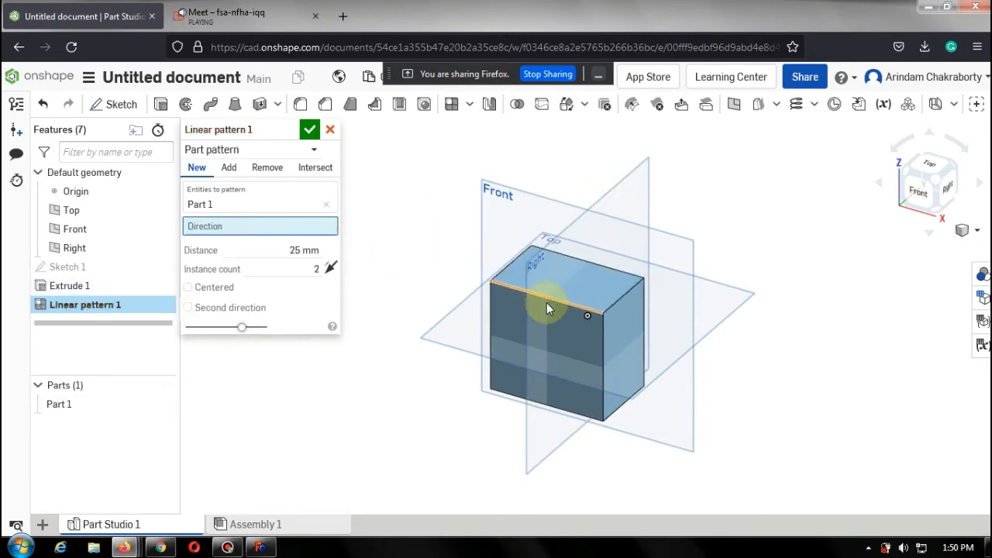
# Set the pattern direction to the part's side face and the instance count to 10.
pyautogui.click(630, 353)
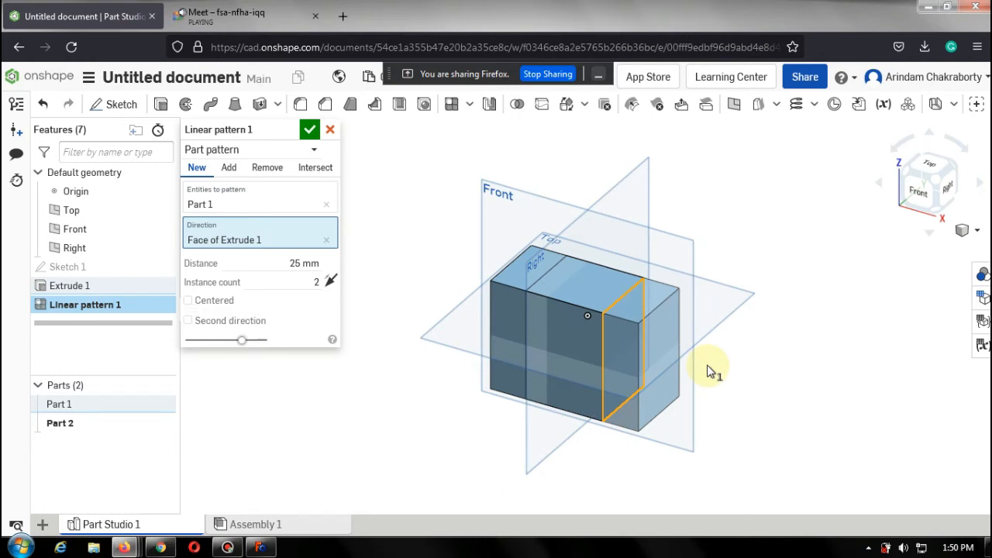
pyautogui.click(314, 284)
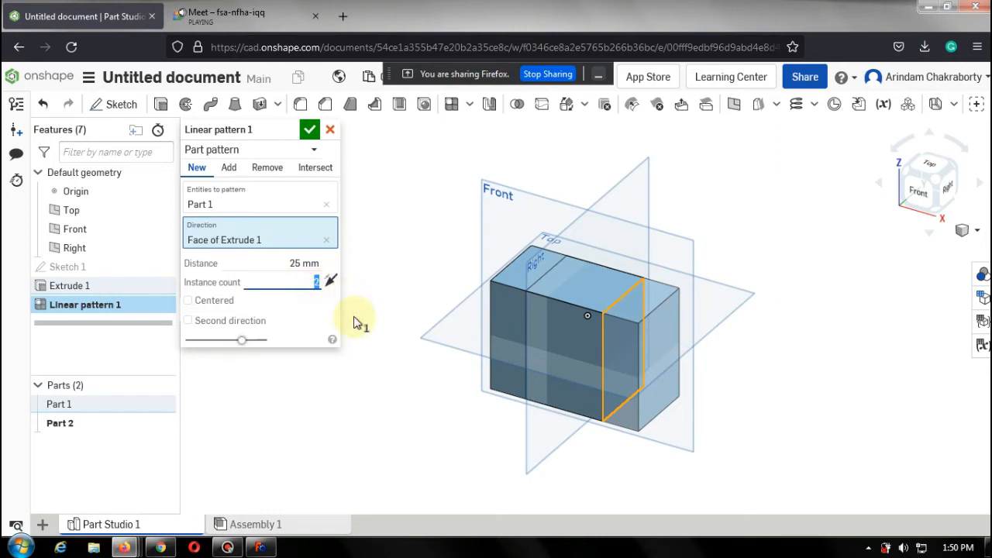
pyautogui.write('10')
pyautogui.click(325, 311)
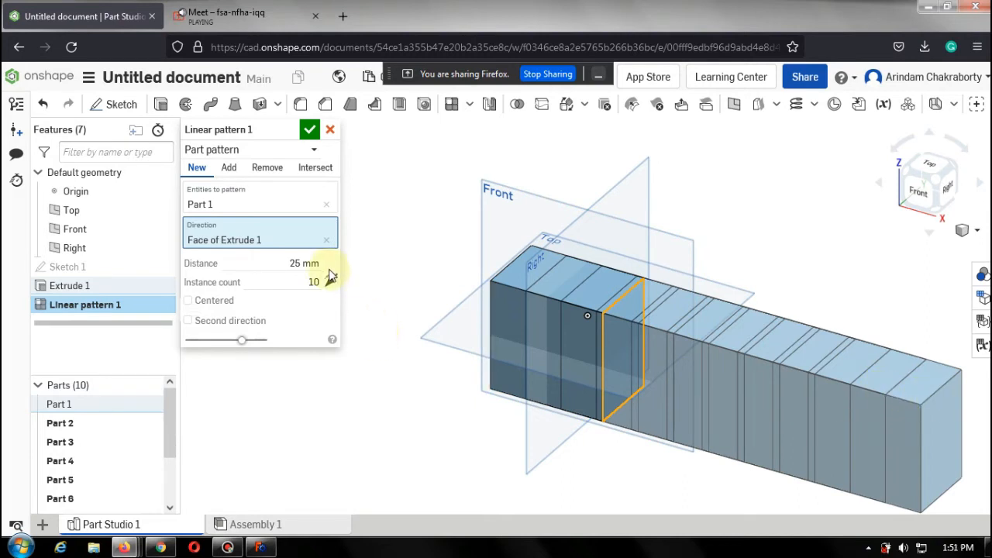
# Set the linear pattern's instance count to 2.
pyautogui.click(303, 264)
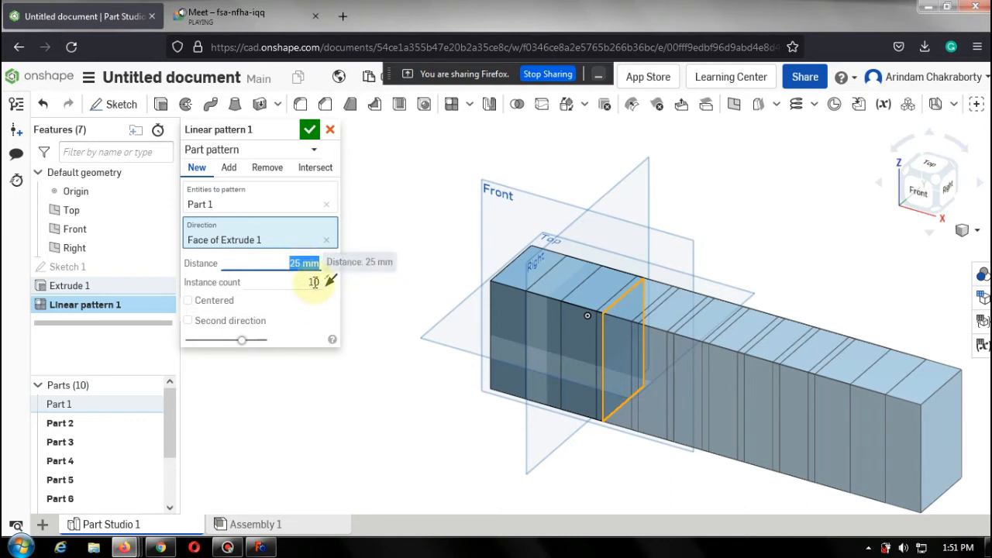
pyautogui.click(314, 282)
pyautogui.write('2')
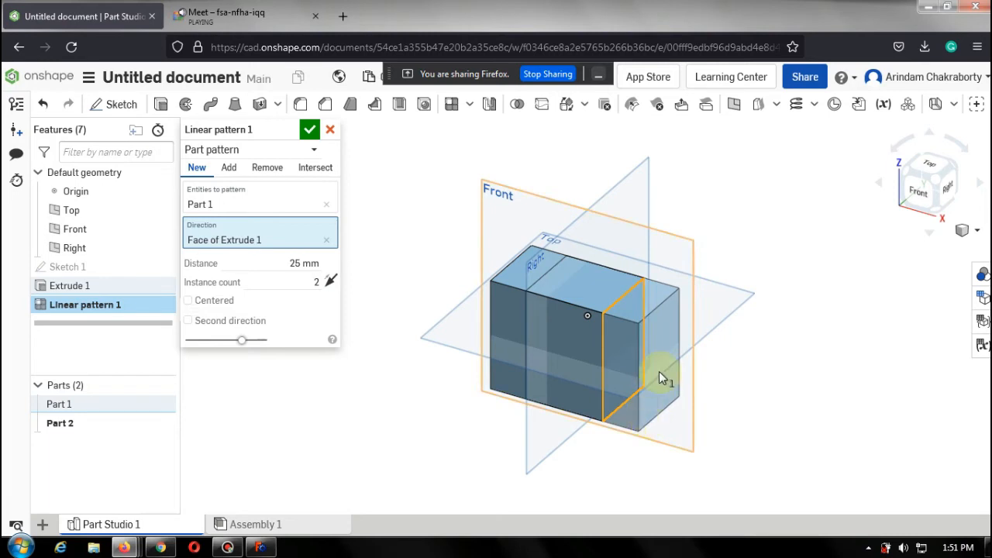
# Set the linear pattern's distance to 50 mm.
pyautogui.scroll(-2, 659, 377)
pyautogui.scroll(4, 659, 371)
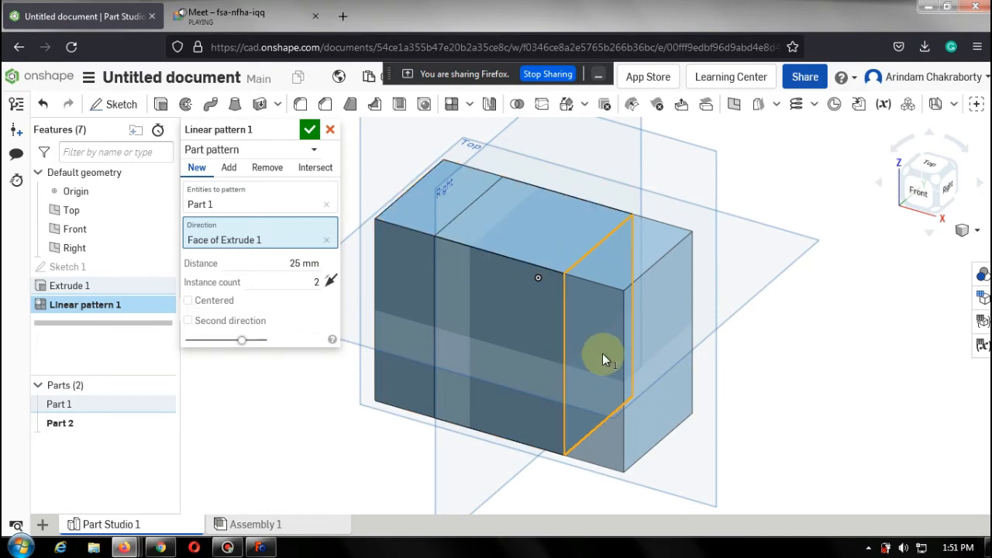
pyautogui.click(318, 258)
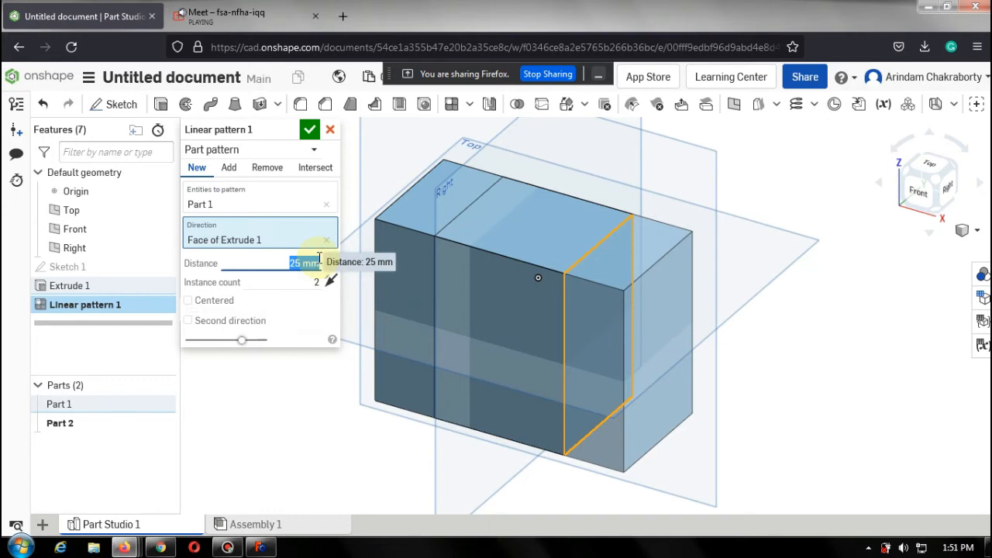
pyautogui.write('50')
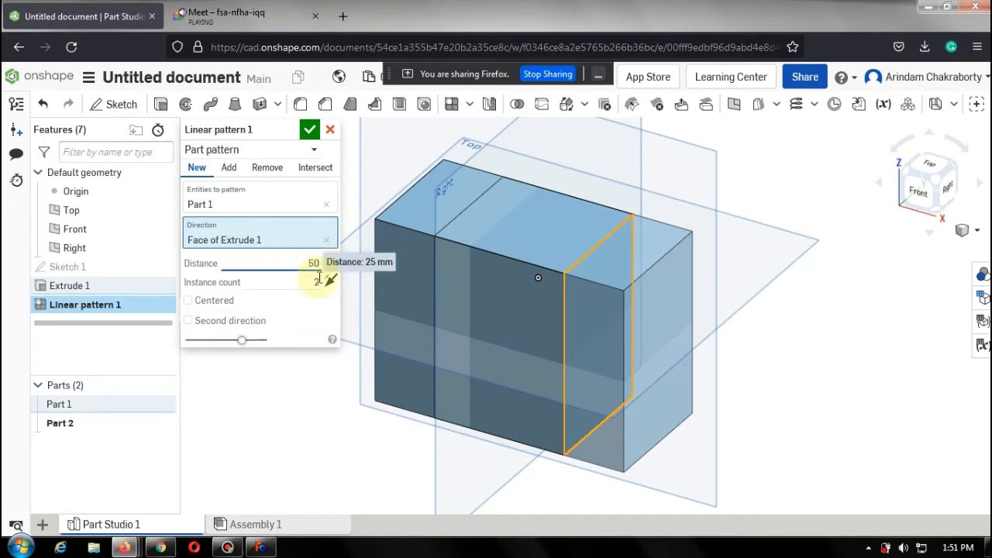
pyautogui.click(323, 309)
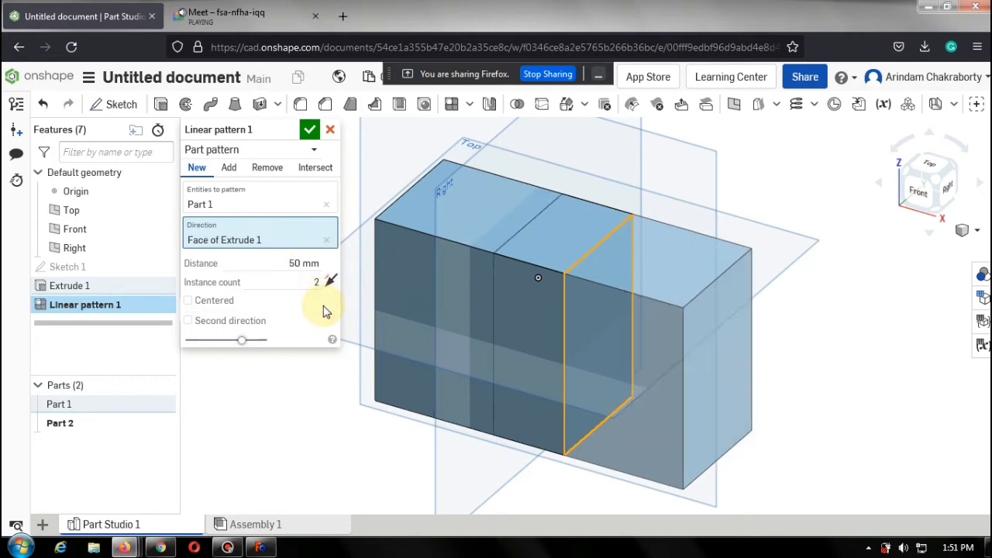
# Change the linear pattern's distance to 100 mm.
pyautogui.click(303, 263)
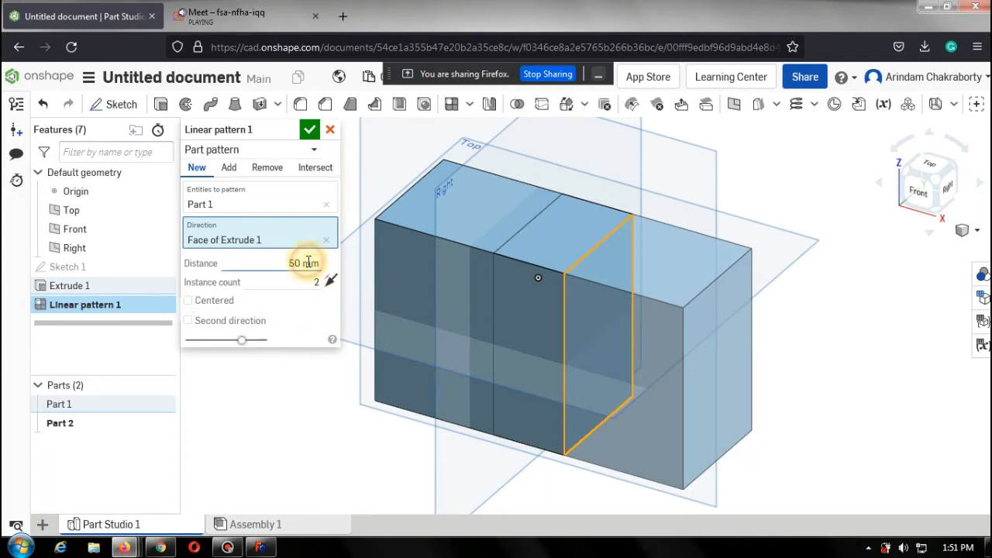
pyautogui.write('1')
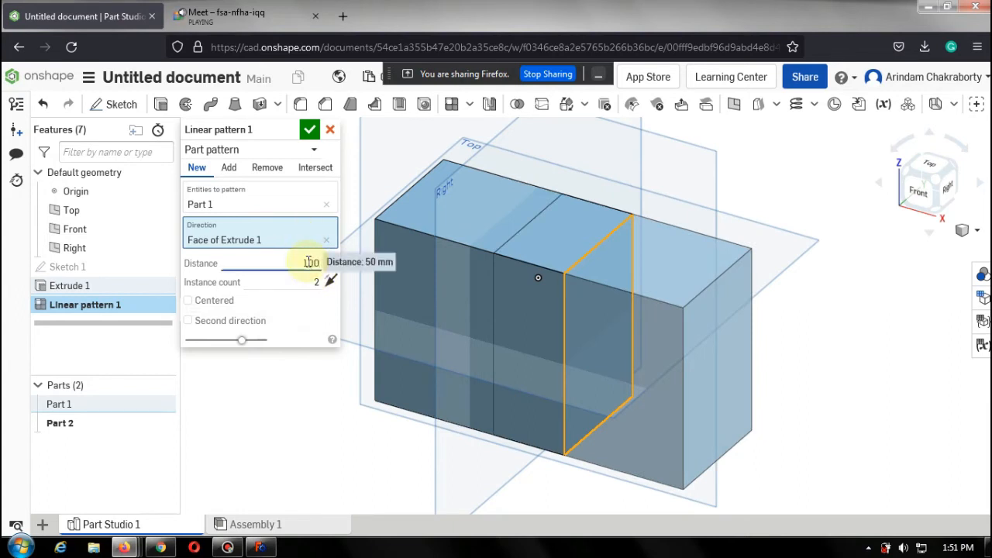
pyautogui.write('00')
pyautogui.click(322, 304)
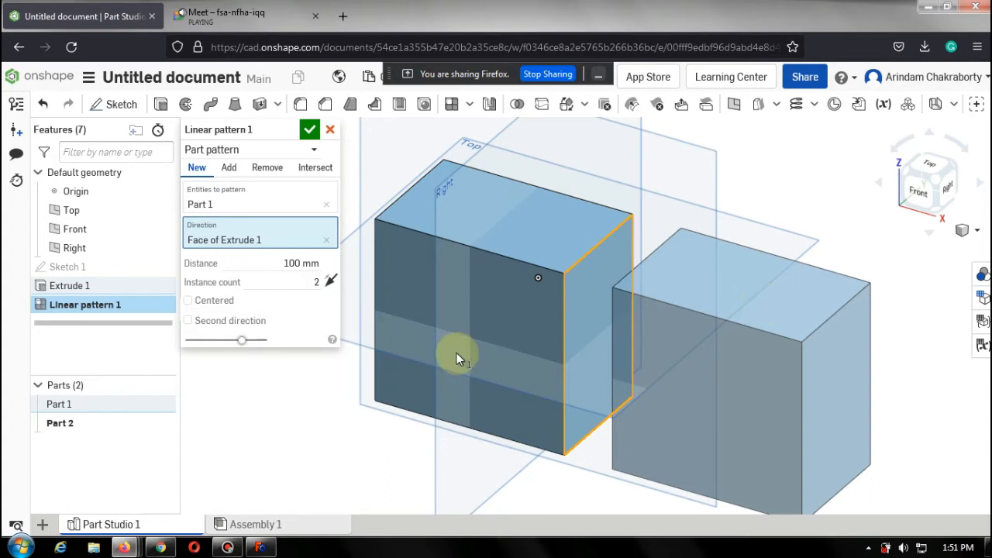
# Set the pattern distance to 90 mm.
pyautogui.doubleClick(318, 281)
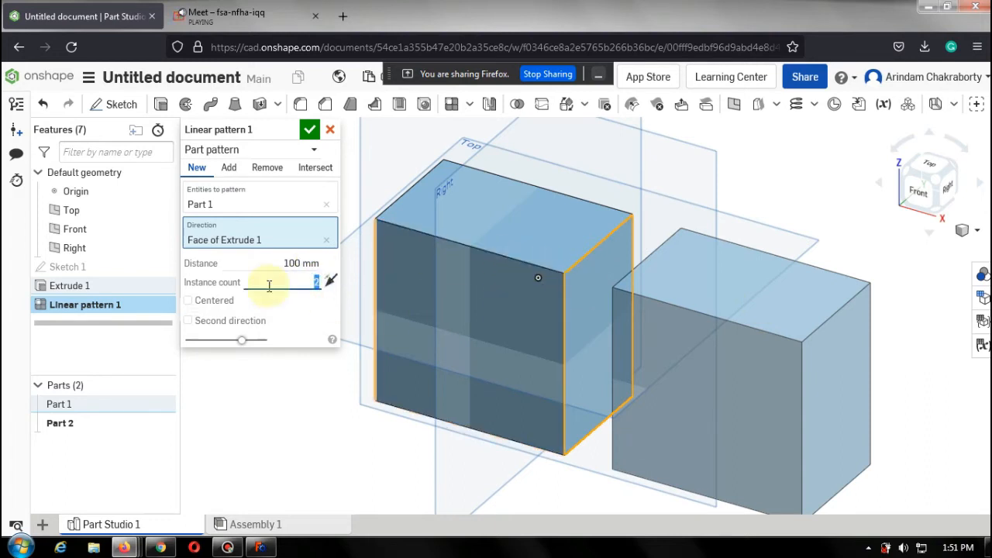
pyautogui.click(305, 268)
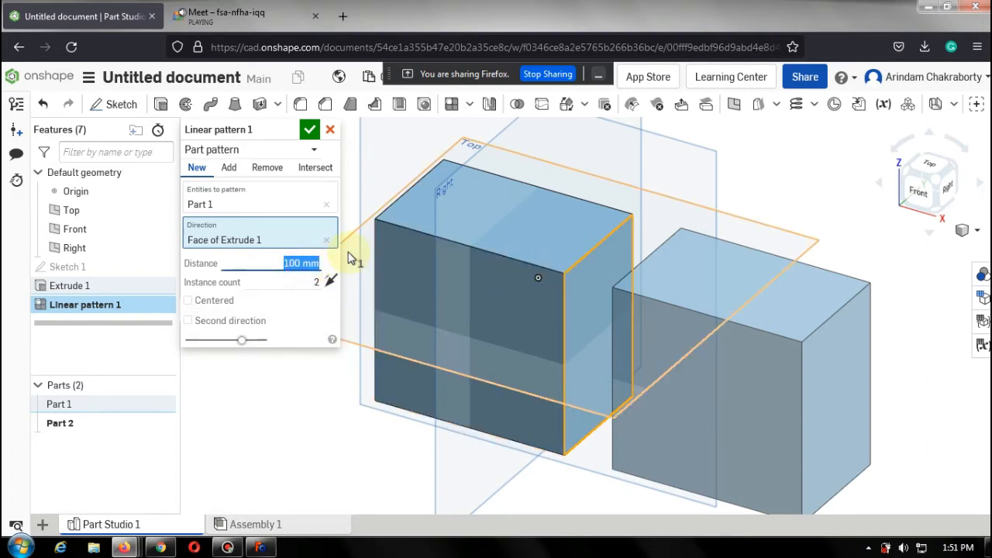
pyautogui.write('90')
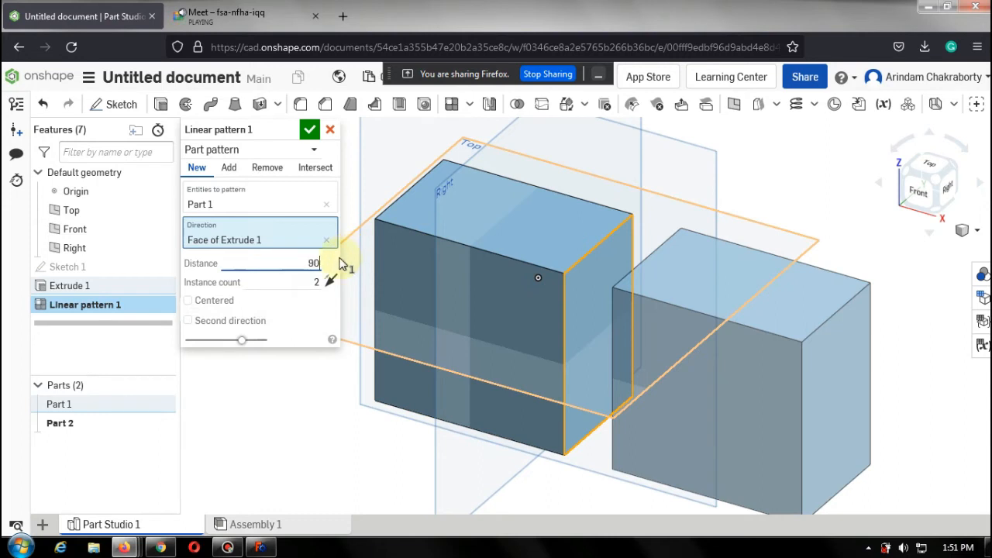
pyautogui.click(321, 312)
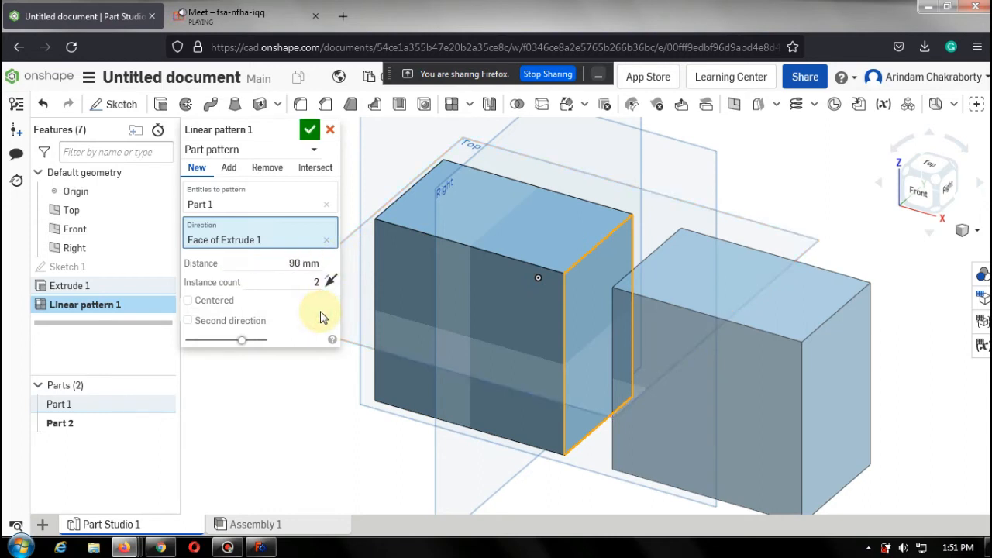
# Reduce the pattern distance to 80 mm.
pyautogui.click(303, 264)
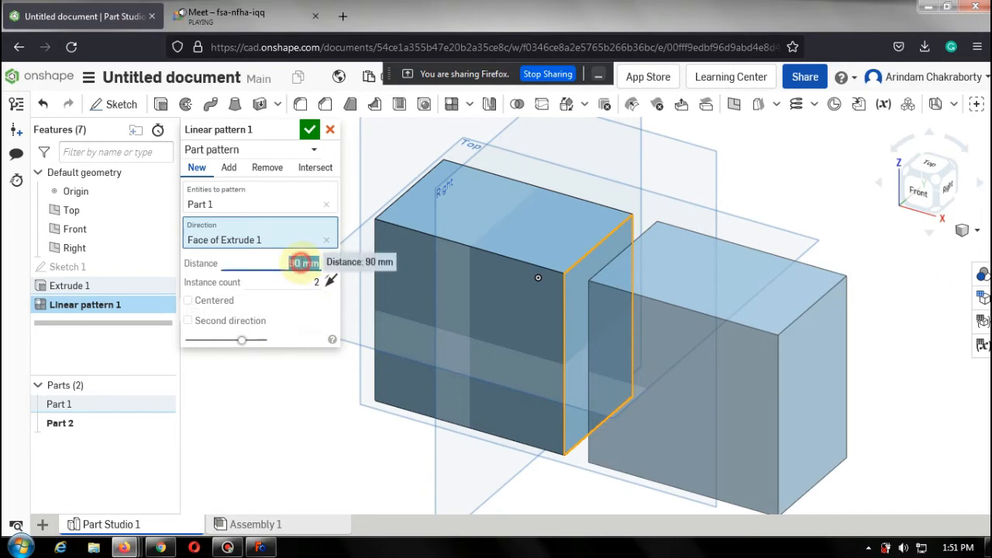
pyautogui.write('80')
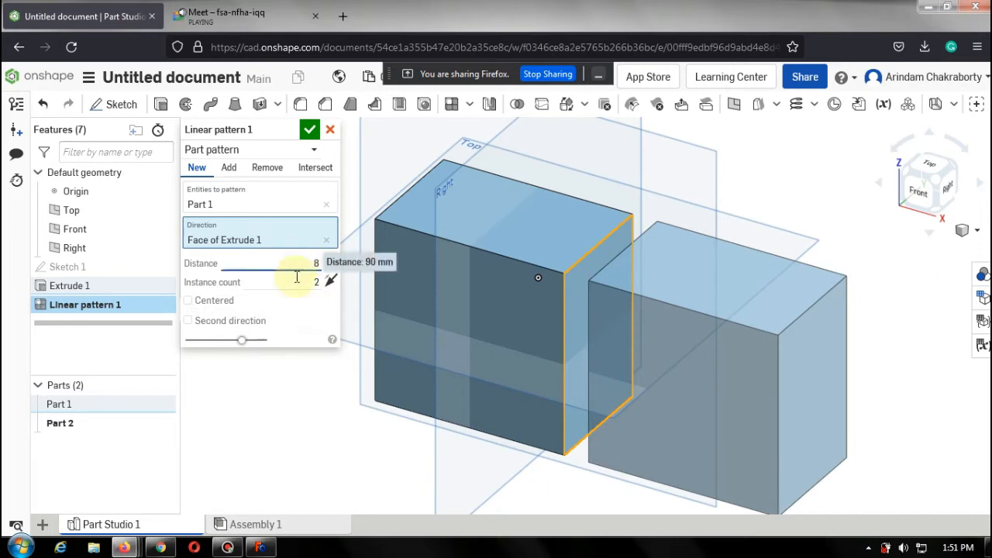
pyautogui.click(318, 320)
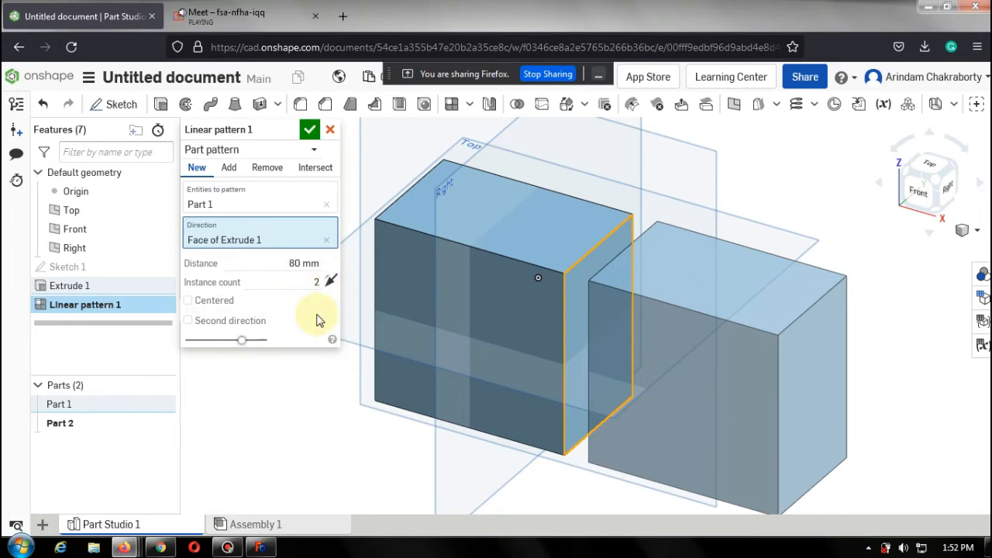
# Set the pattern distance to 25 mm.
pyautogui.click(304, 263)
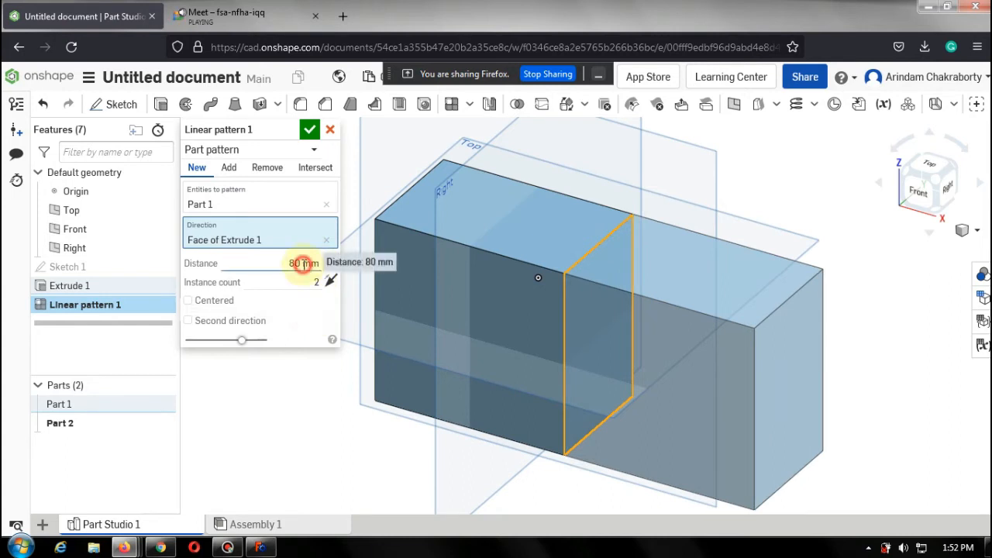
pyautogui.write('25')
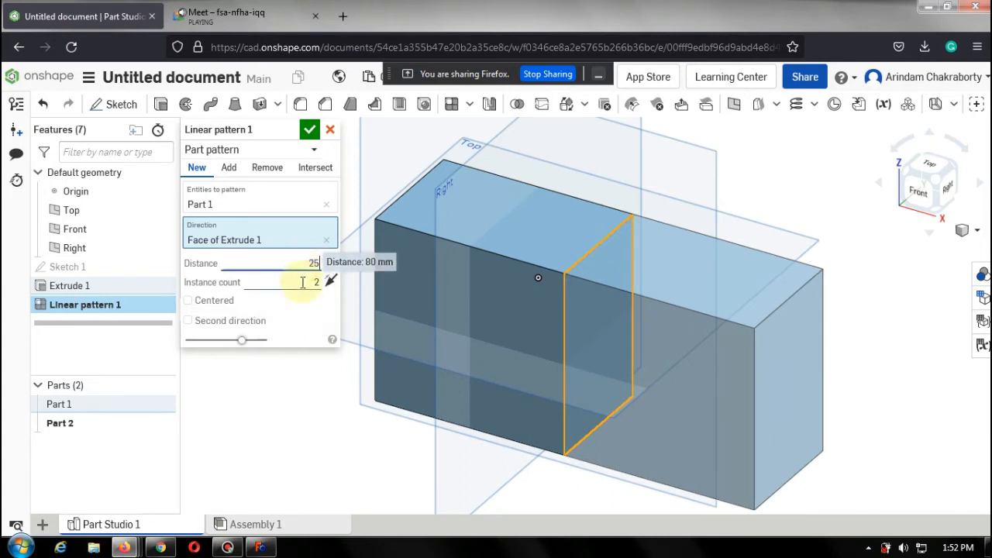
pyautogui.click(315, 312)
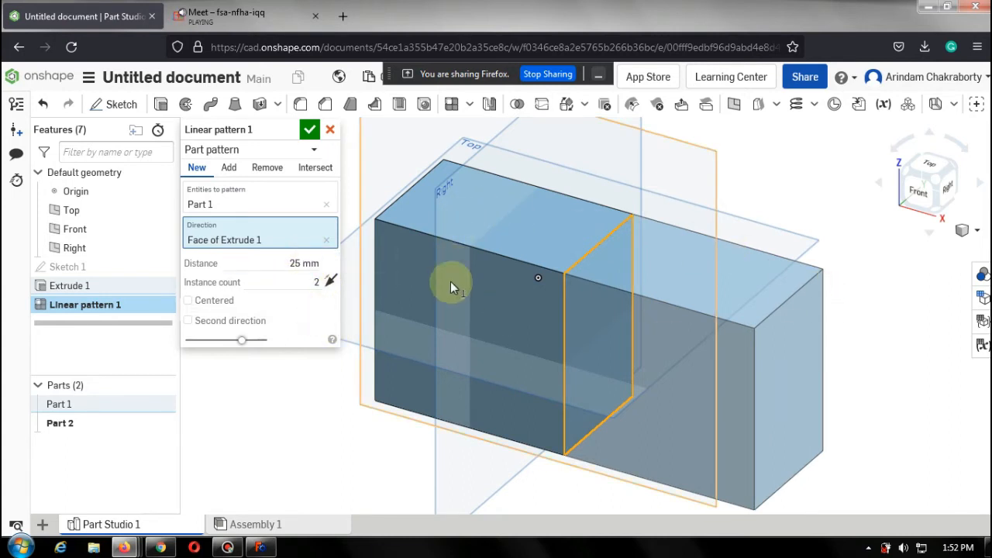
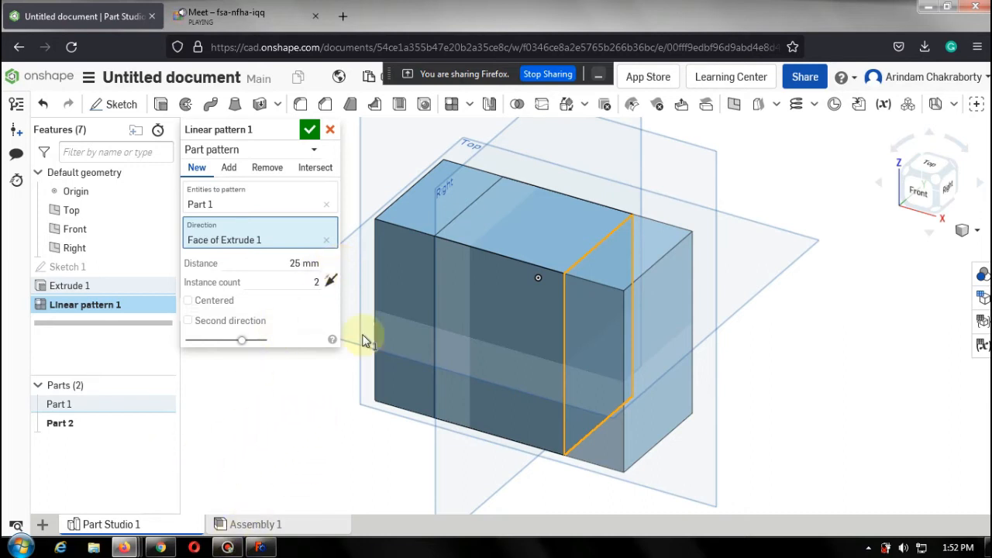
# Try pattern distances of 100 mm and 80 mm for the linear pattern.
pyautogui.click(306, 264)
pyautogui.write('100')
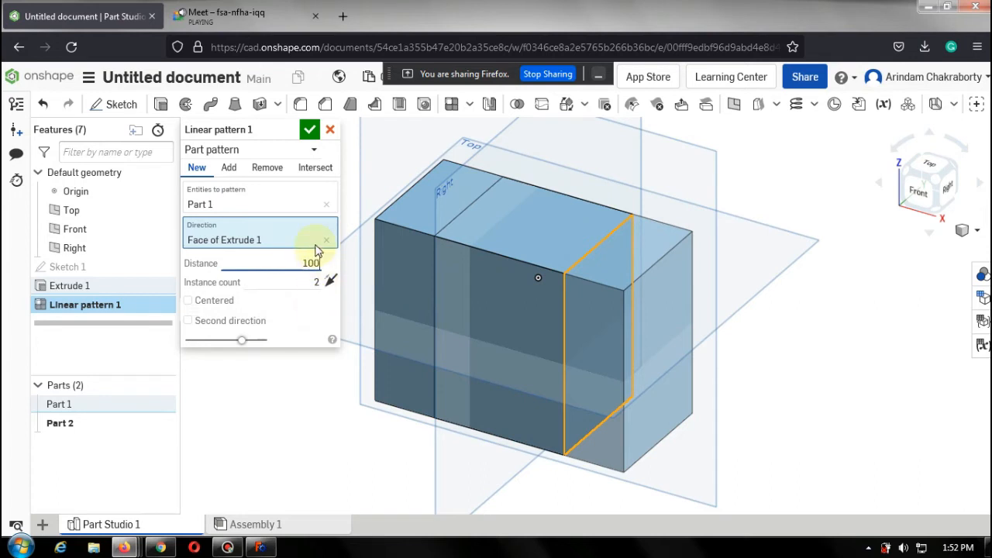
pyautogui.doubleClick(301, 264)
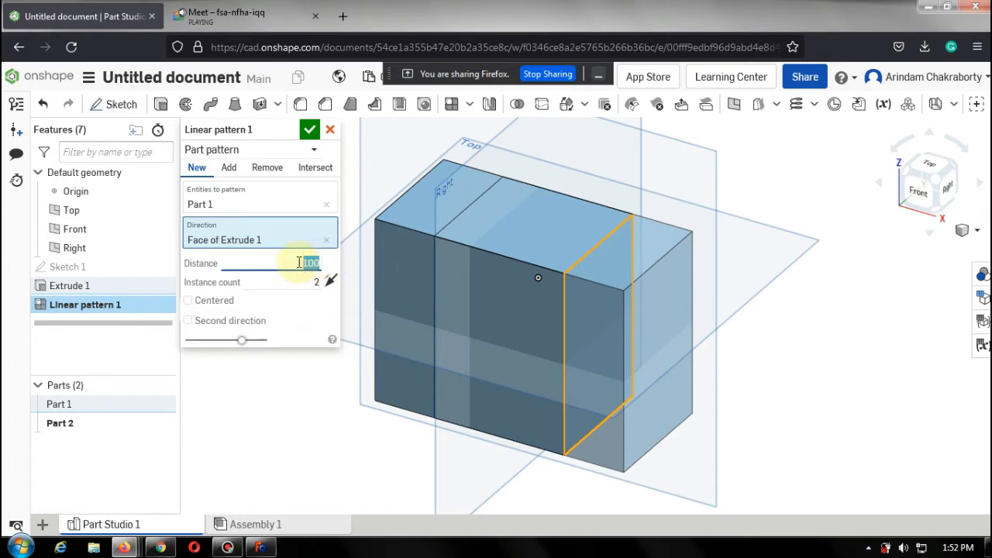
pyautogui.write('80')
pyautogui.click(328, 317)
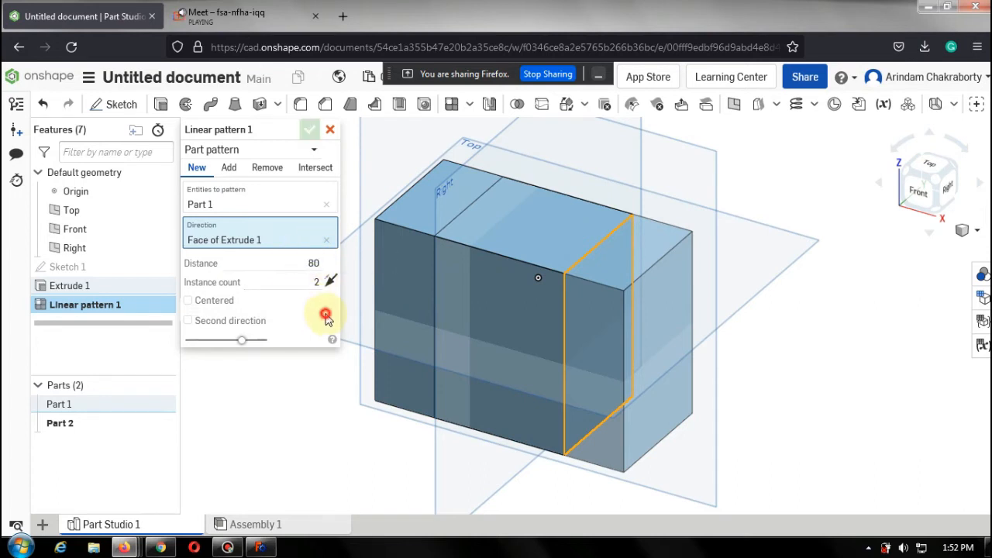
# Set the linear pattern's distance to 90 mm.
pyautogui.doubleClick(320, 263)
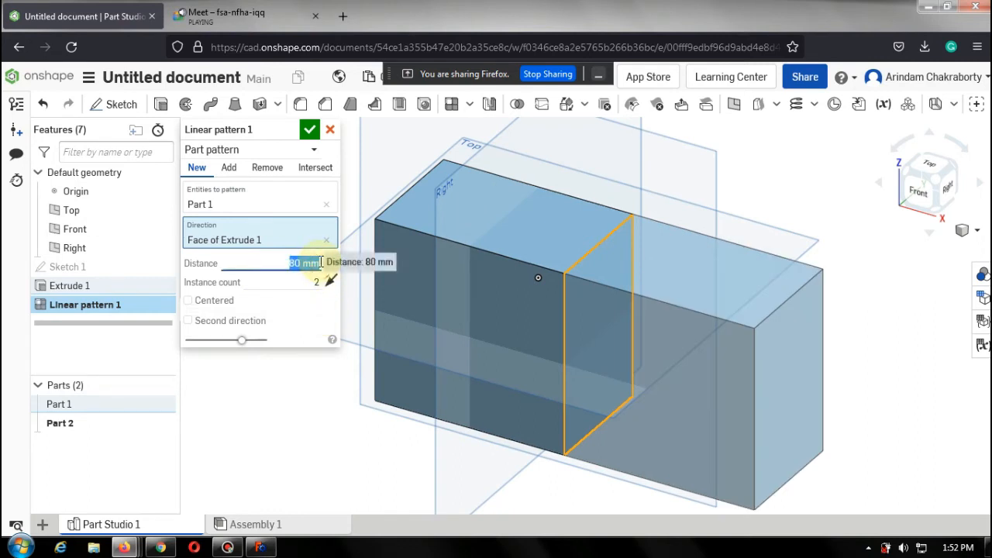
pyautogui.write('90')
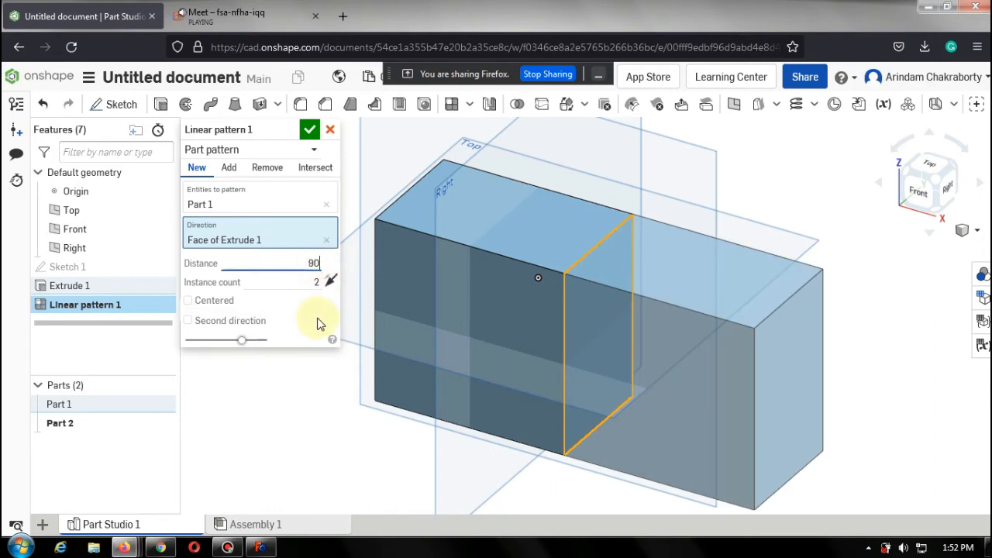
pyautogui.click(331, 310)
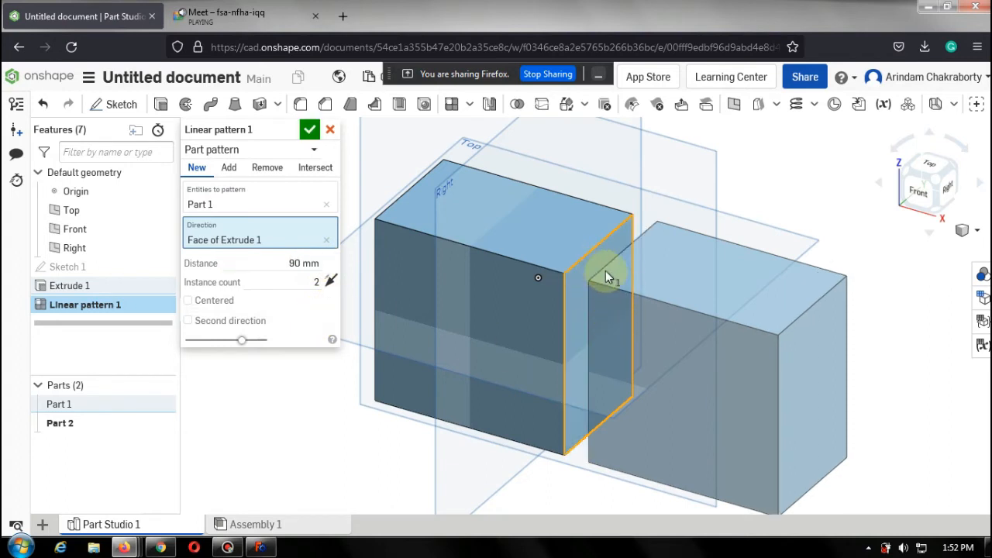
# Increase the linear pattern's instance count to 10.
pyautogui.hotkey('shift', '1')
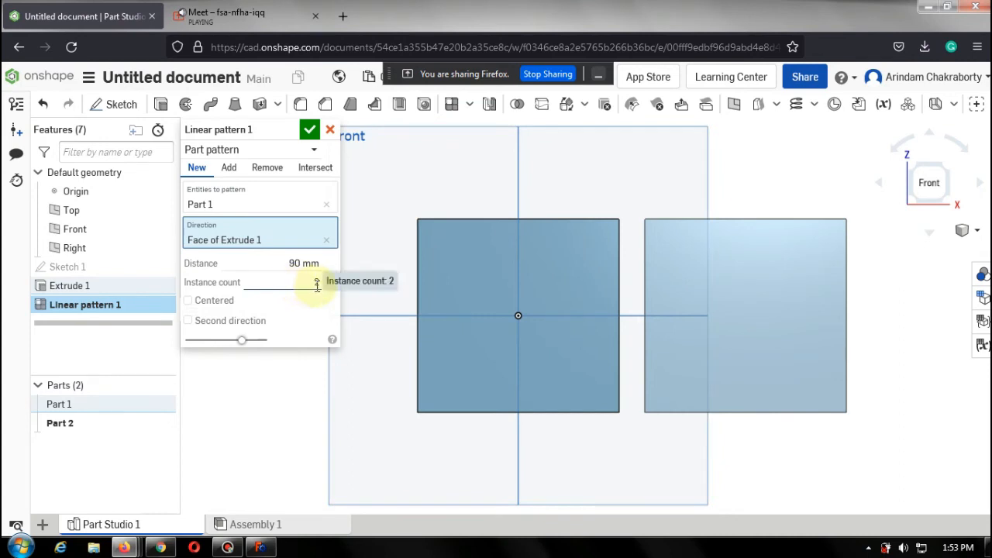
pyautogui.click(318, 284)
pyautogui.write('10')
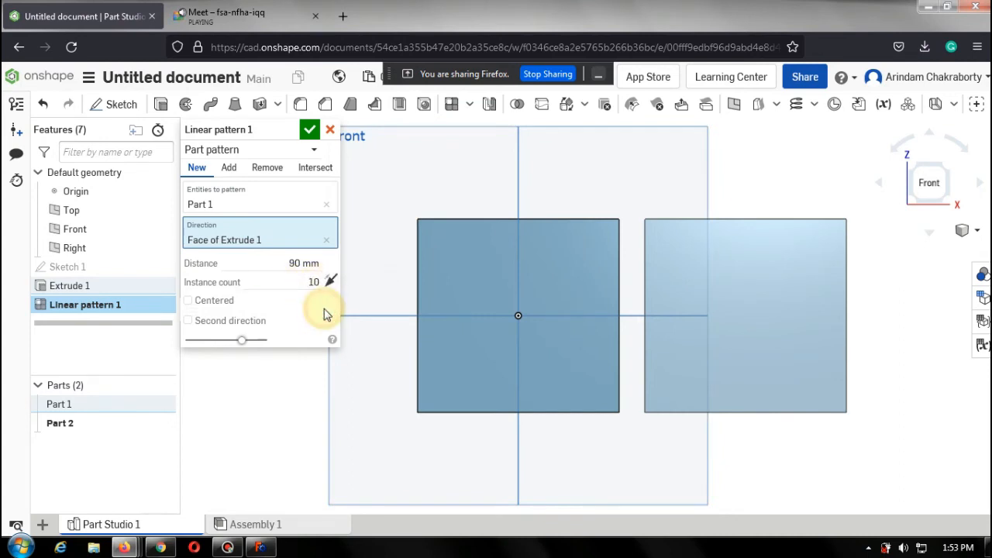
# Reverse the pattern direction and switch it back again.
pyautogui.click(948, 171)
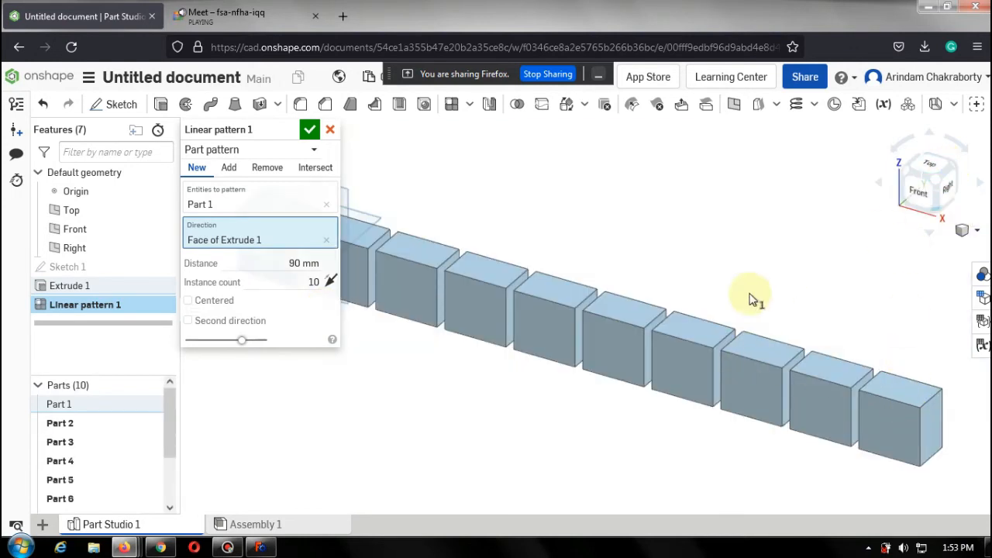
pyautogui.scroll(-3, 759, 302)
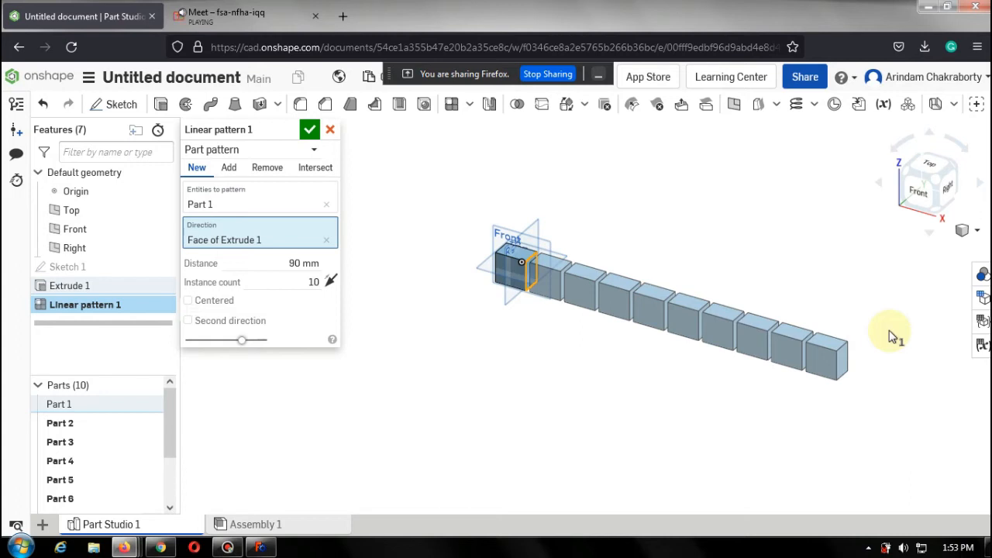
pyautogui.click(331, 281)
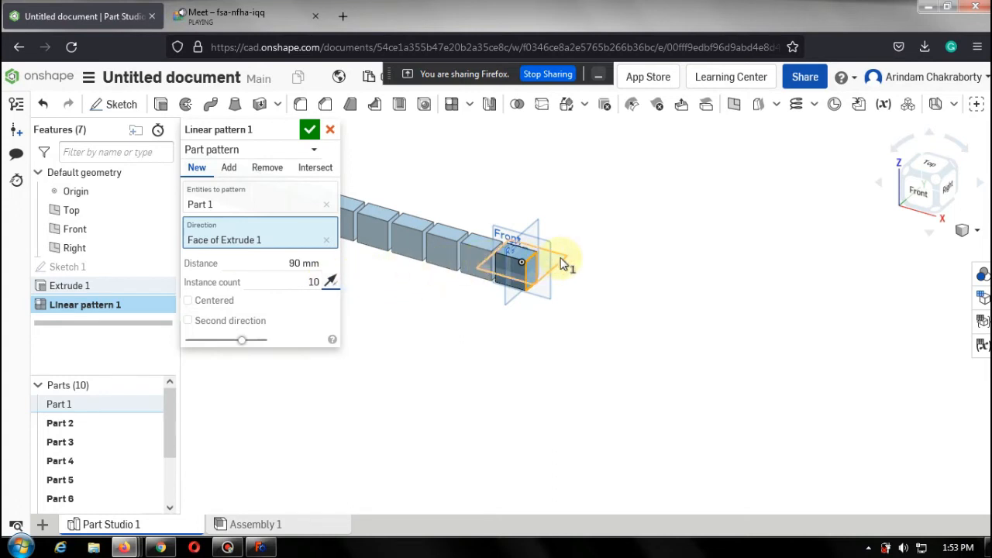
pyautogui.scroll(-5, 566, 262)
pyautogui.scroll(2, 476, 248)
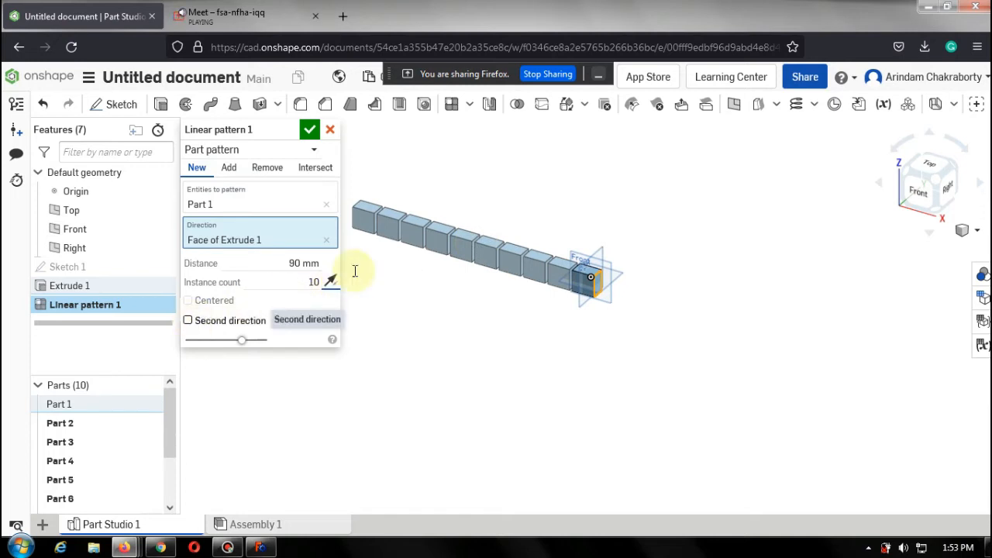
pyautogui.click(330, 283)
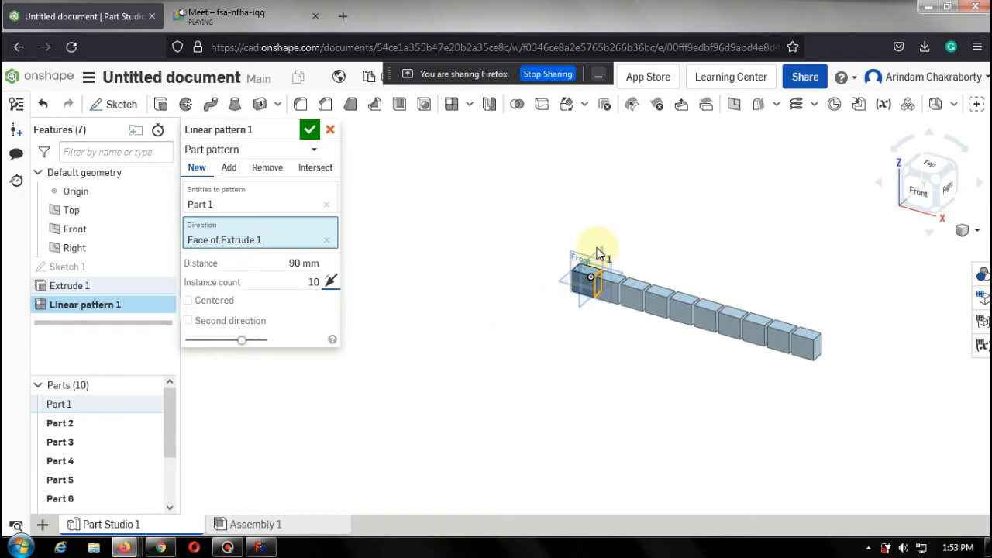
# Enable a second pattern direction and set its instance count to 2.
pyautogui.click(188, 321)
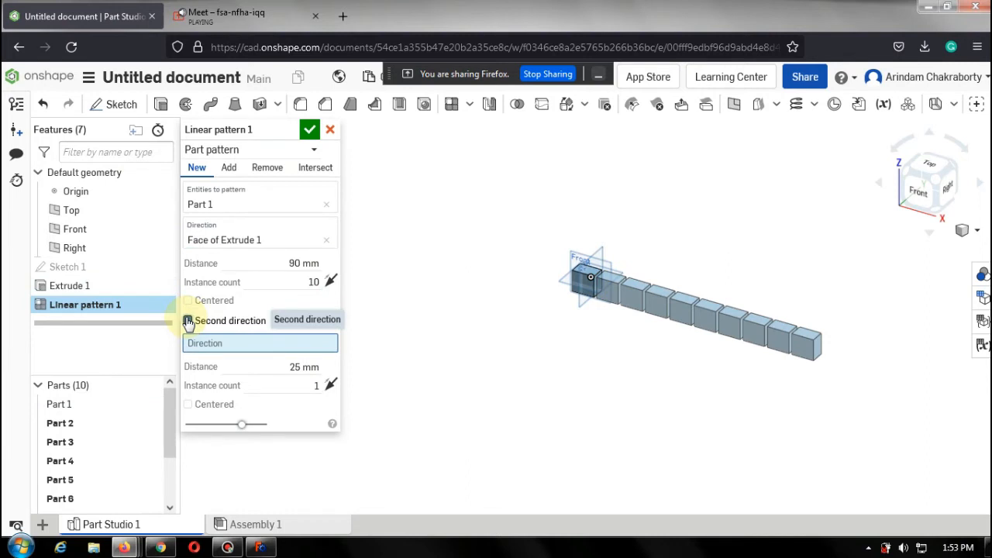
pyautogui.click(303, 368)
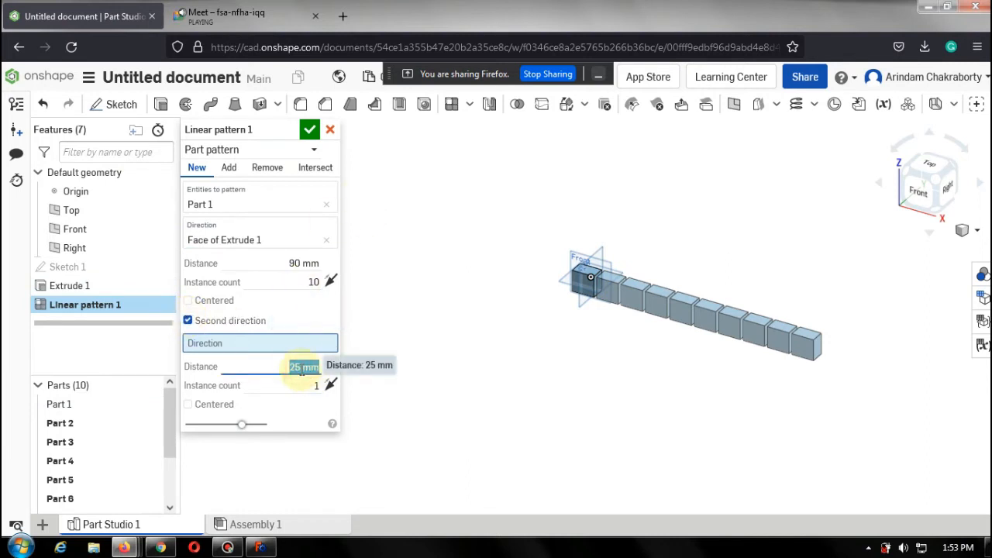
pyautogui.scroll(5, 585, 279)
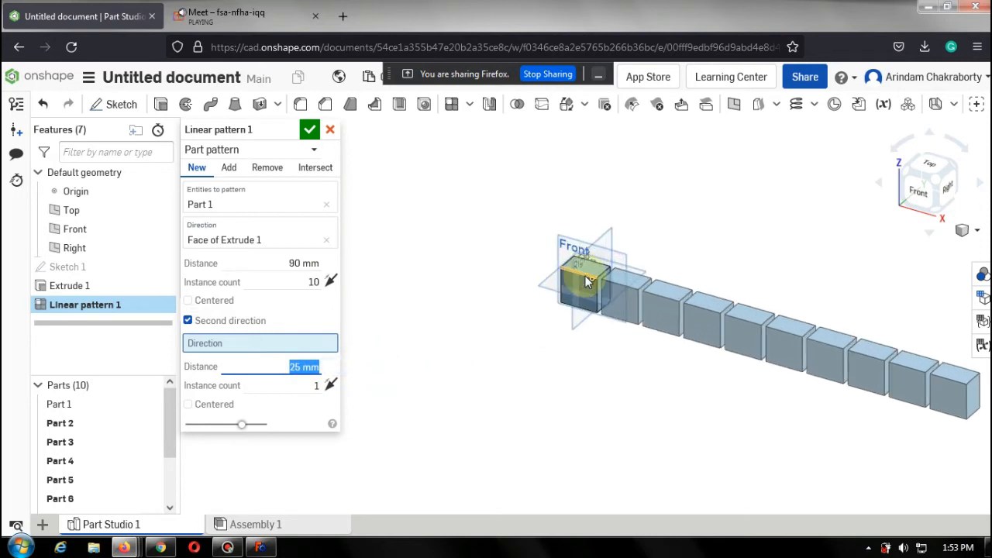
pyautogui.scroll(2, 585, 281)
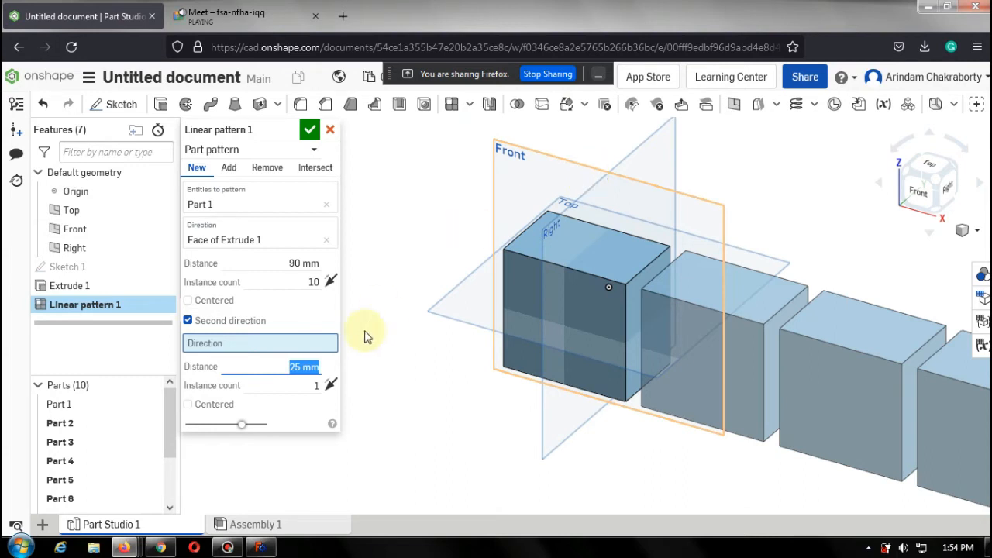
pyautogui.click(316, 386)
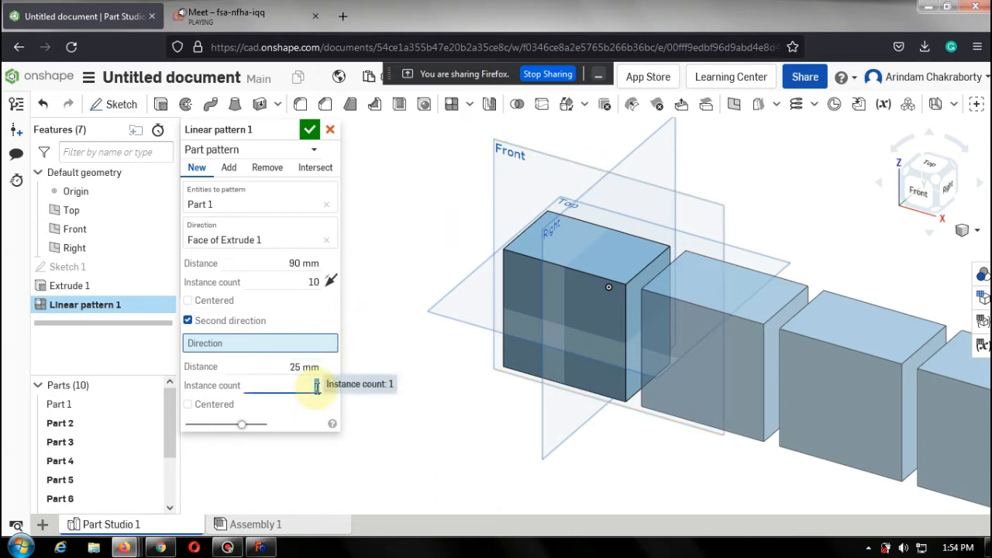
pyautogui.write('2')
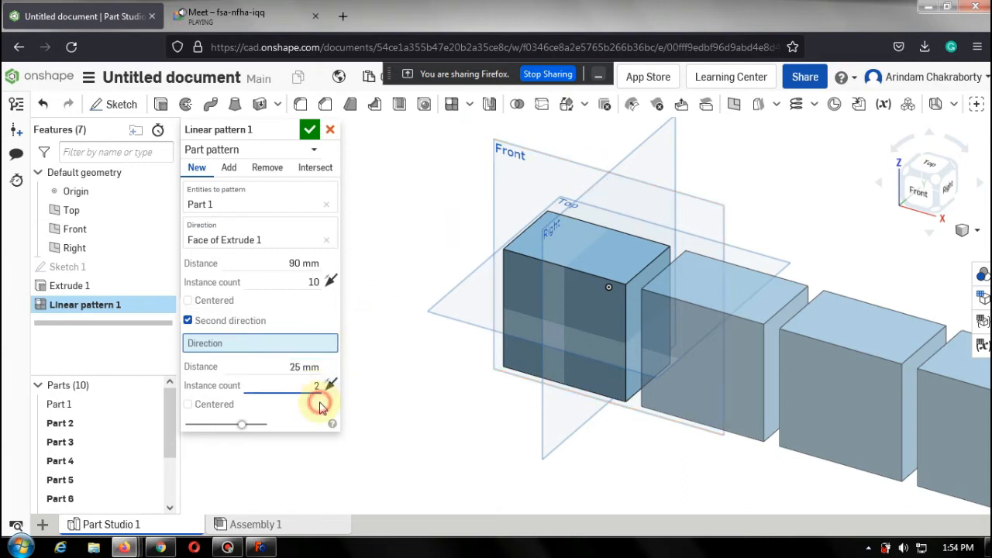
pyautogui.press('Return')
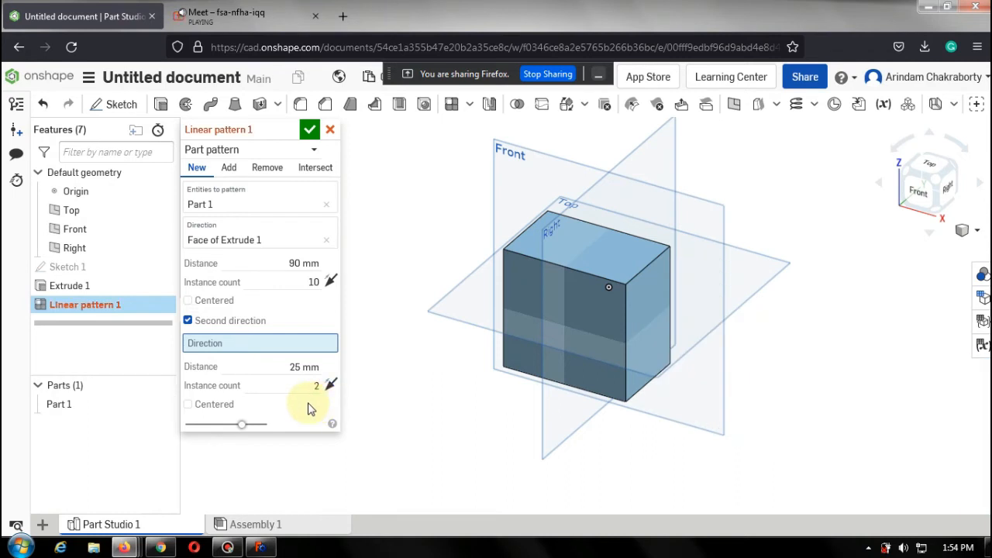
# Turn the second direction off and on again and re-enter its instance count of 2.
pyautogui.click(319, 384)
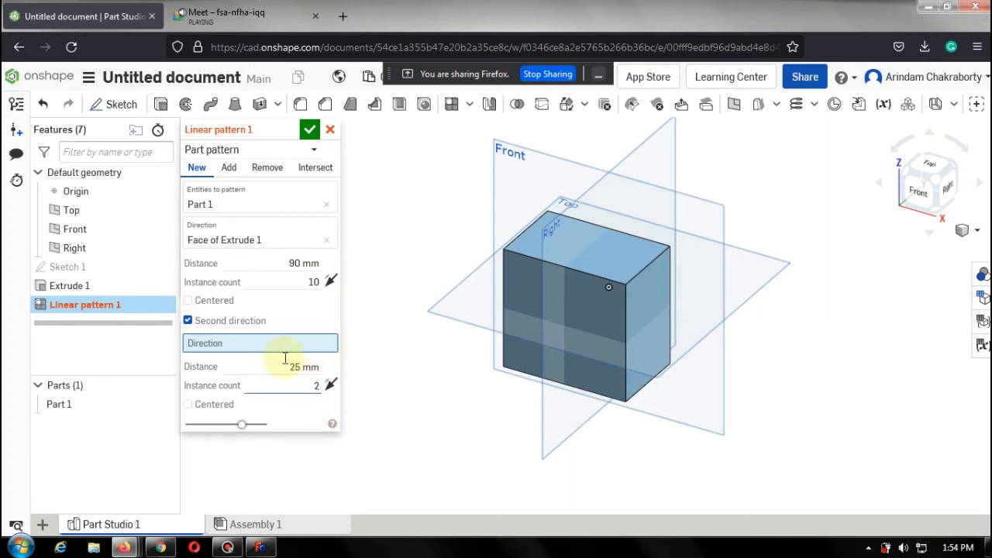
pyautogui.click(187, 321)
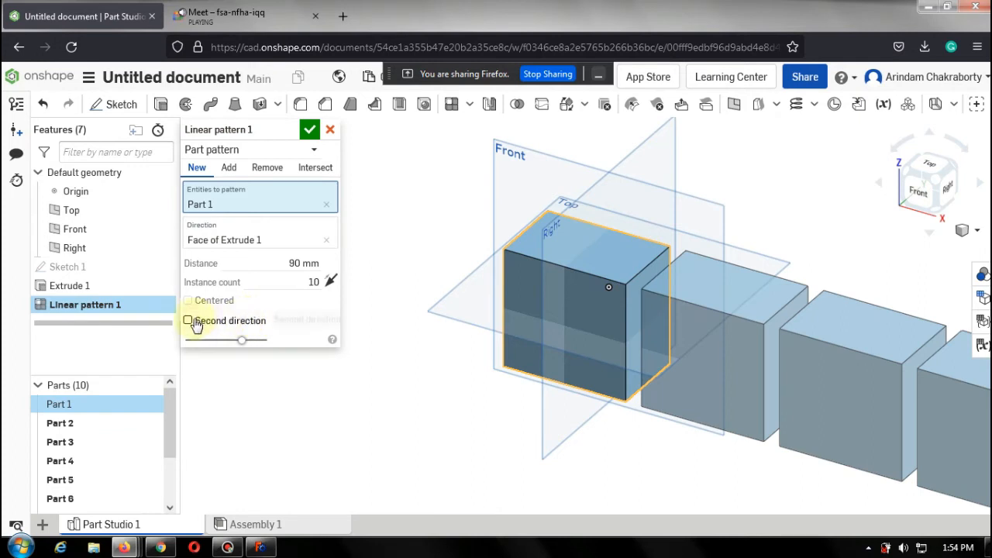
pyautogui.click(187, 320)
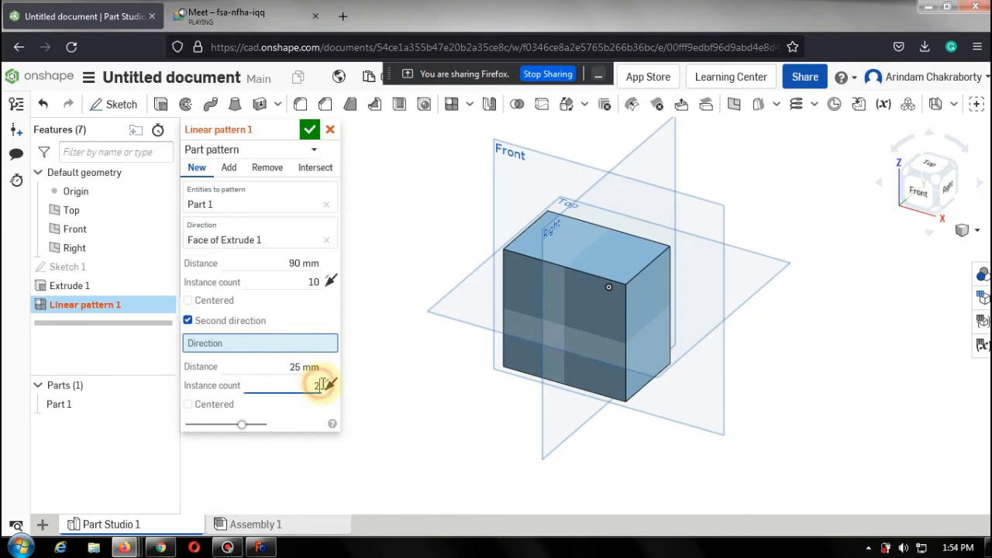
pyautogui.press('BackSpace')
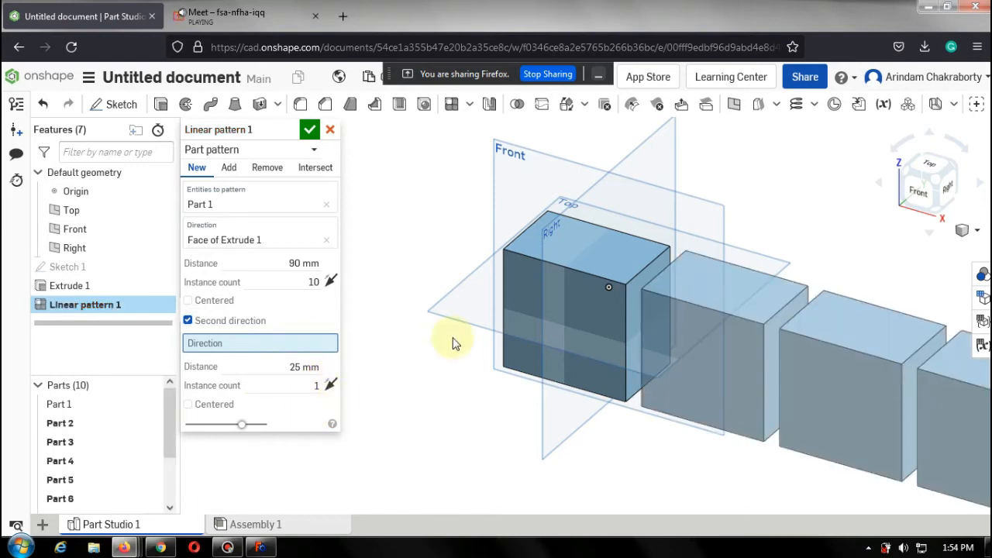
pyautogui.click(320, 387)
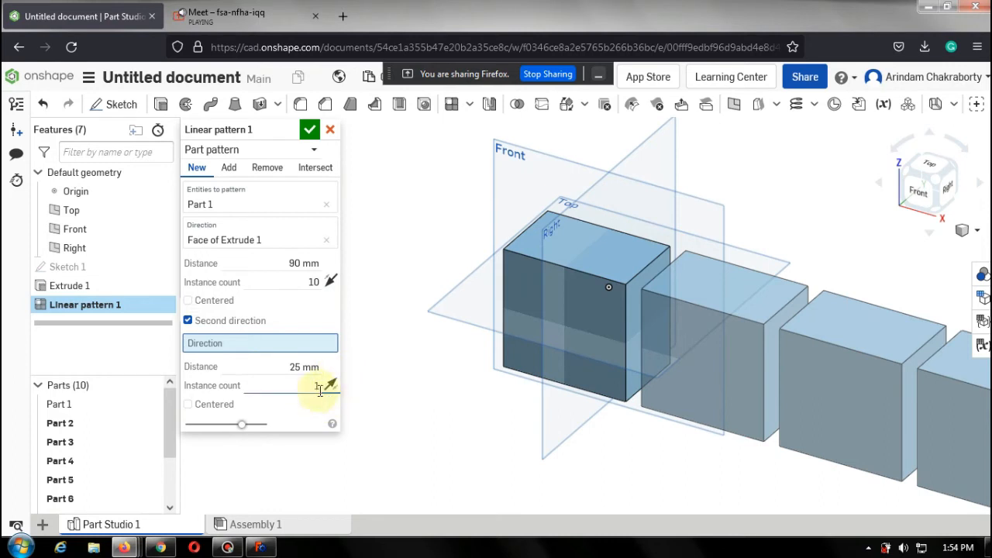
pyautogui.doubleClick(318, 386)
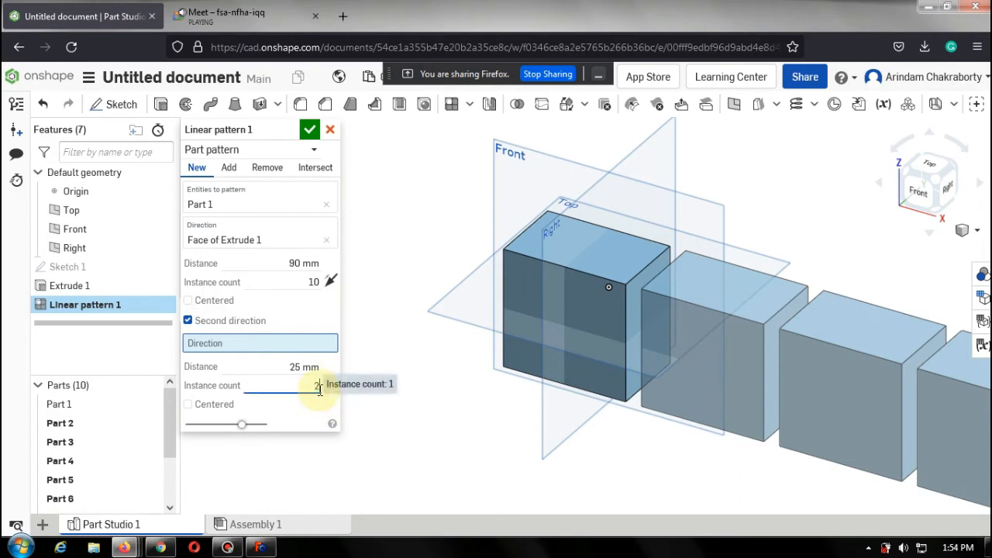
pyautogui.write('2')
pyautogui.click(313, 406)
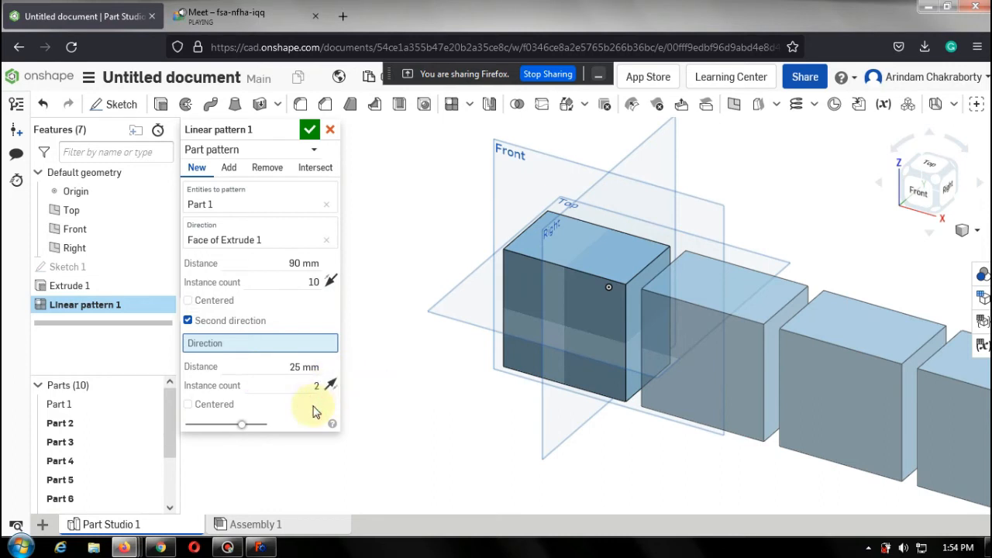
pyautogui.click(319, 383)
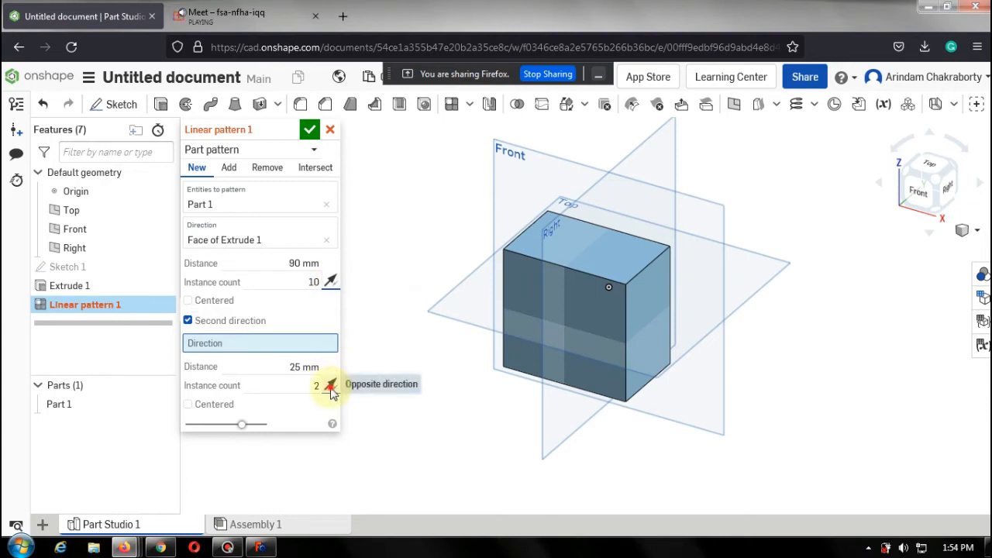
# Turn off the second direction and flip the first pattern direction.
pyautogui.click(188, 321)
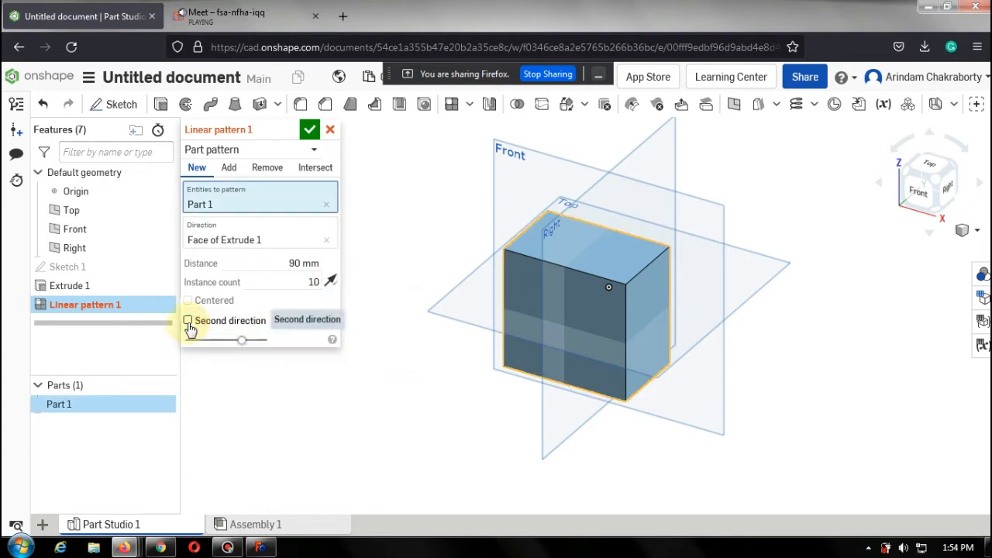
pyautogui.click(332, 281)
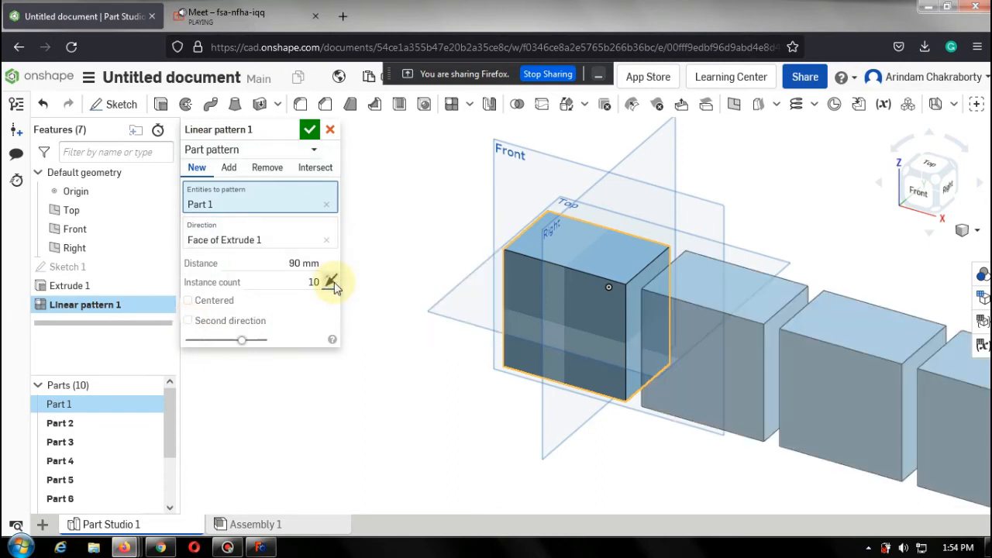
# Re-enable the second direction, set its distance to 90 mm, and disable it again.
pyautogui.click(189, 321)
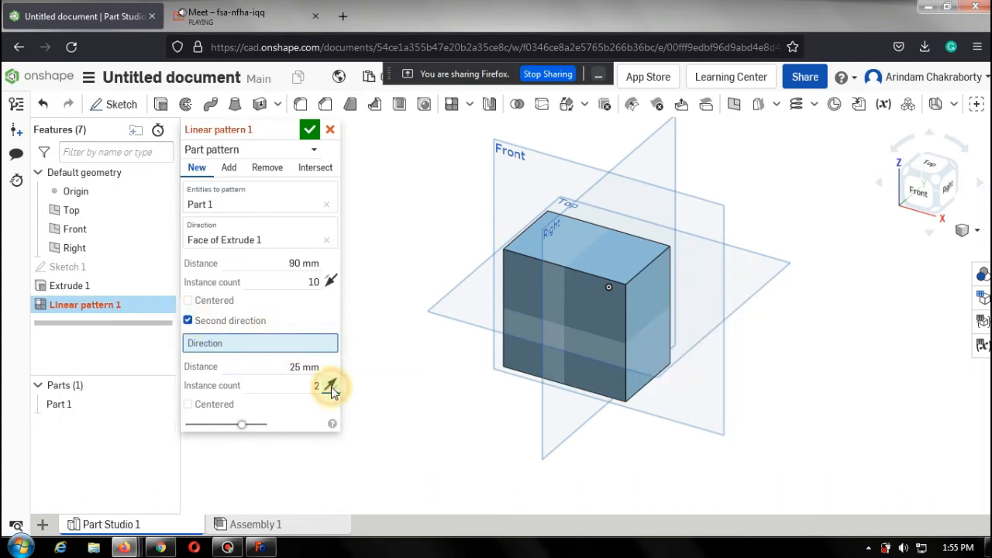
pyautogui.click(310, 367)
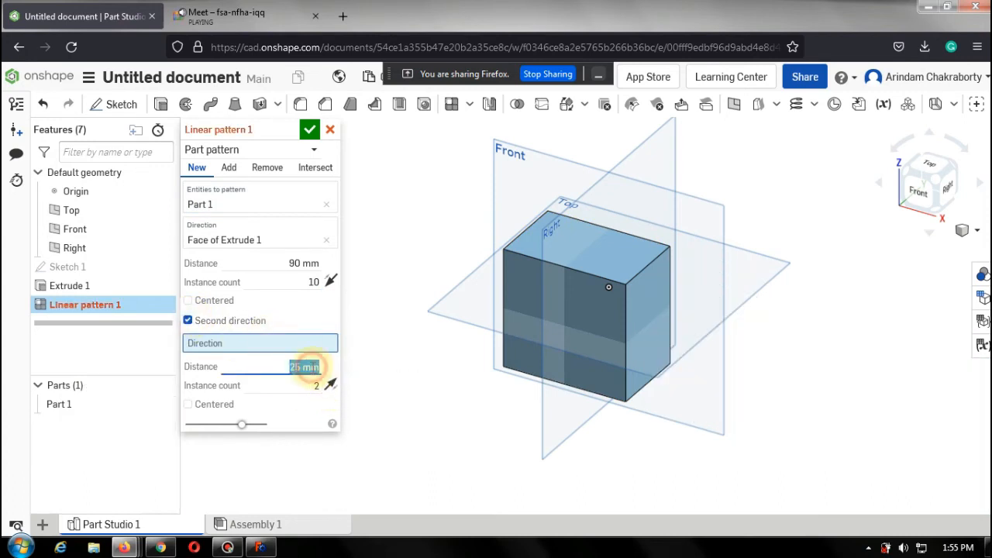
pyautogui.write('90')
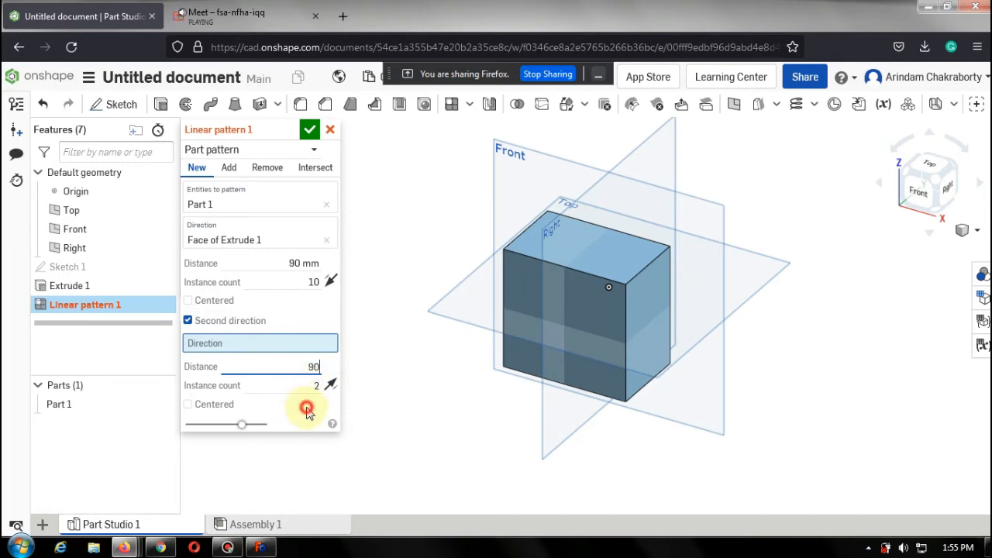
pyautogui.click(307, 411)
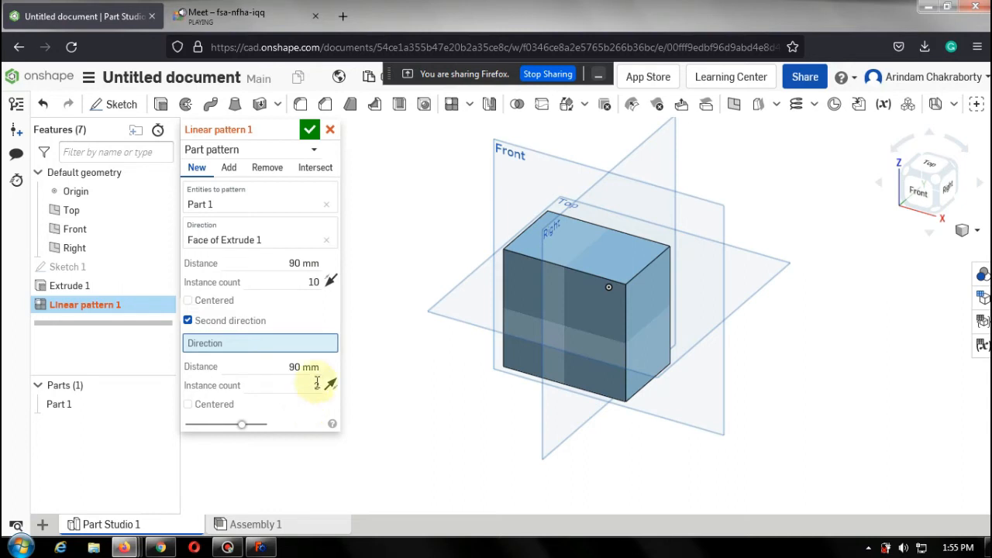
pyautogui.click(187, 320)
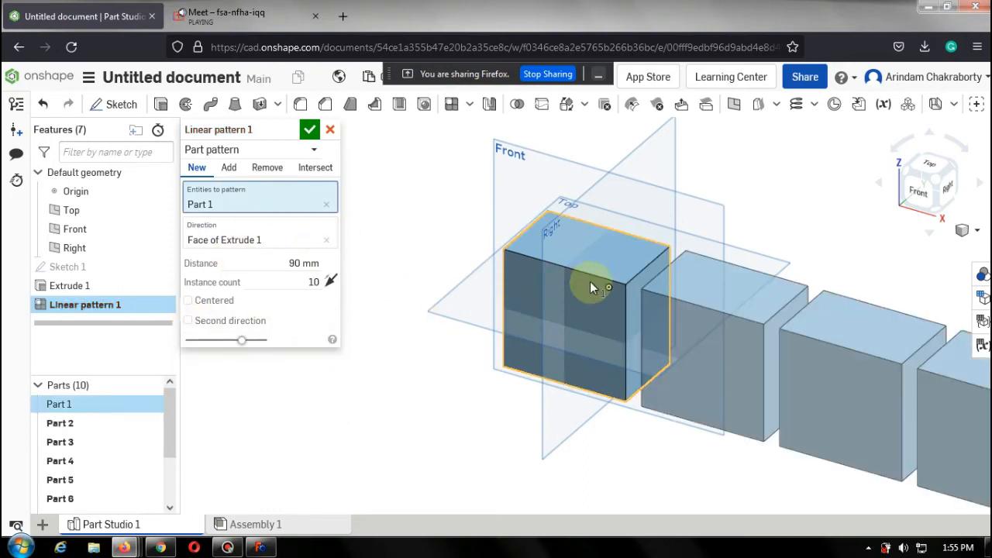
# Enable the Centered option for the linear pattern.
pyautogui.scroll(-10, 593, 285)
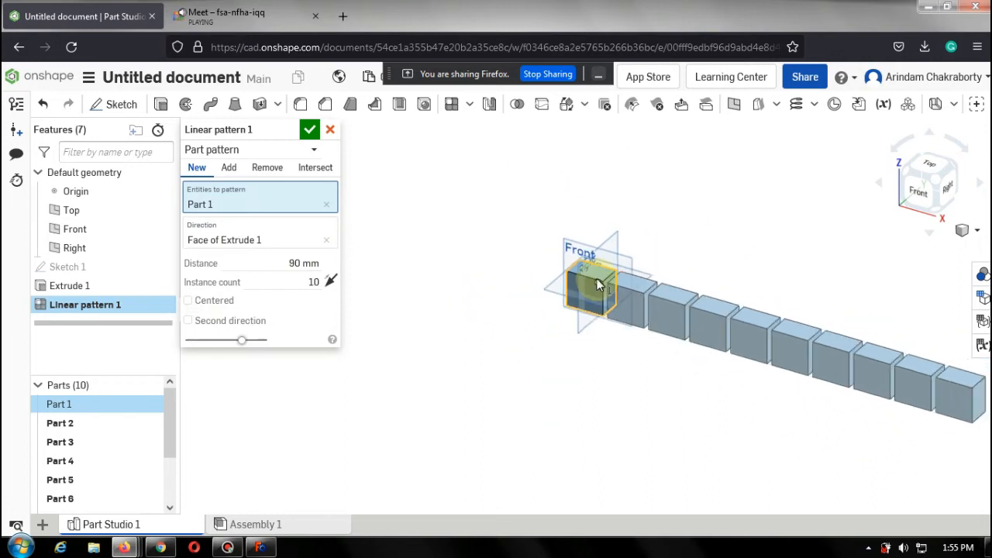
pyautogui.scroll(2, 711, 322)
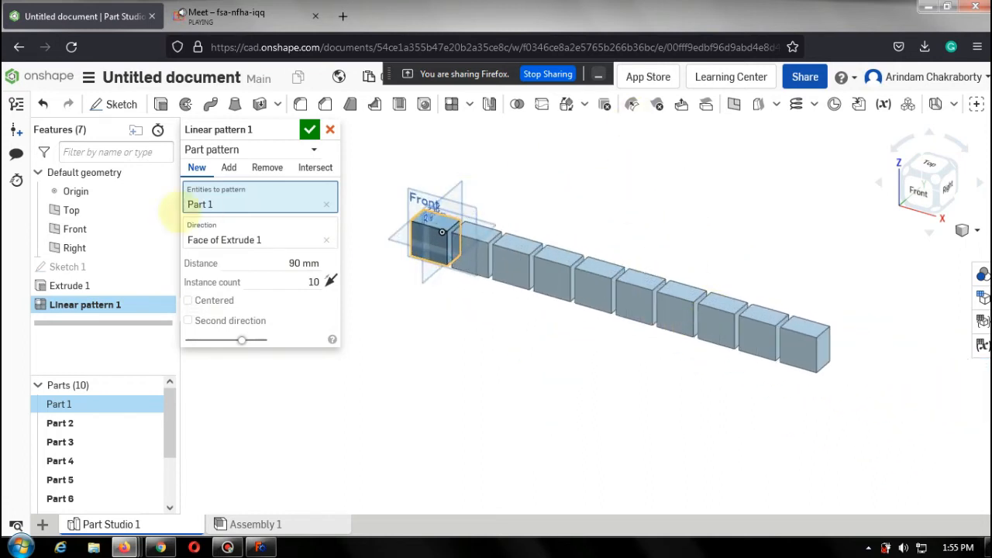
pyautogui.click(188, 301)
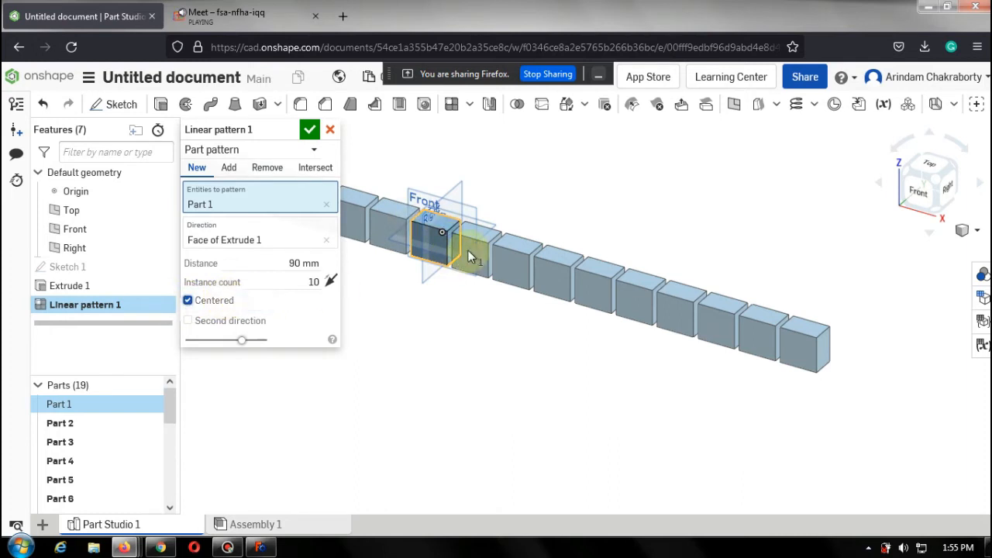
pyautogui.scroll(-8, 468, 250)
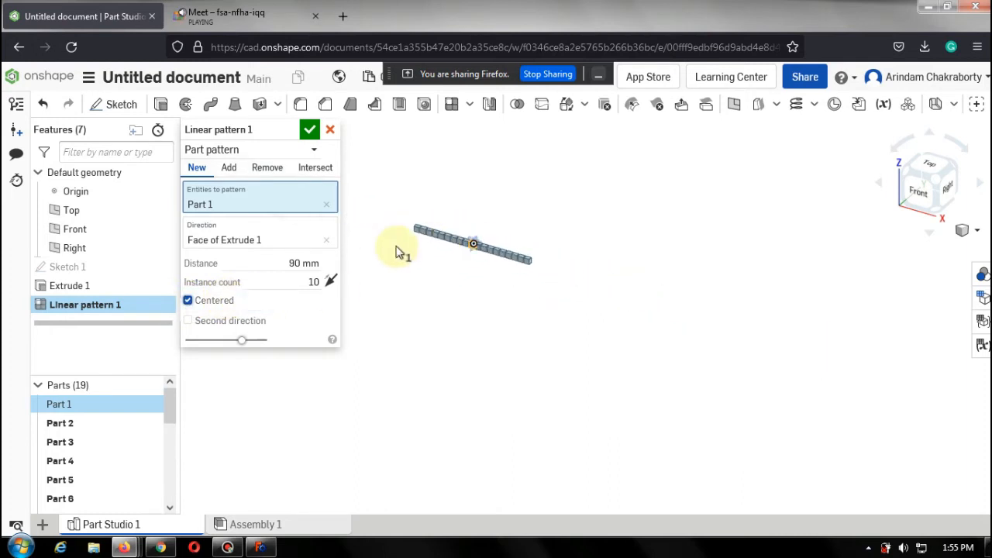
pyautogui.scroll(10, 391, 240)
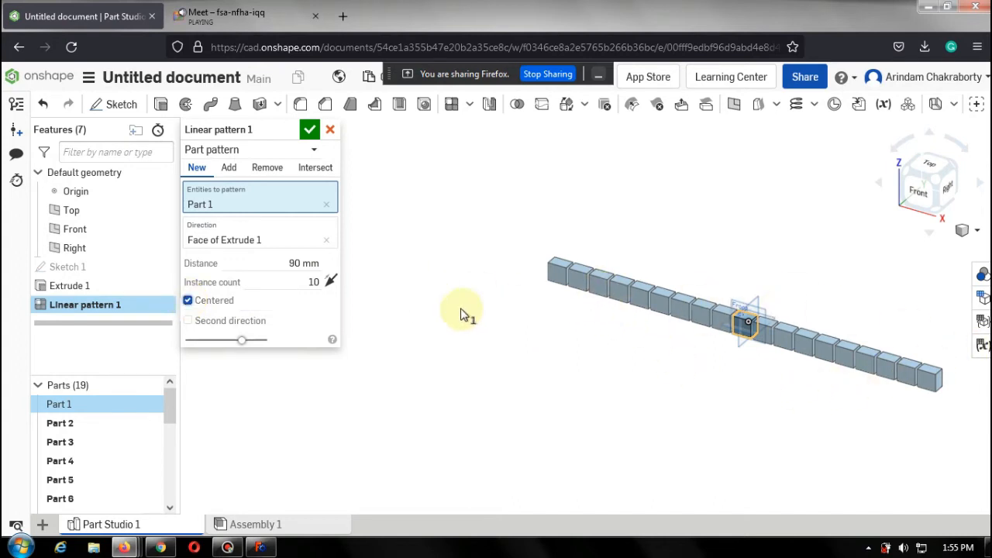
# Set the linear pattern's instance count to 11 and confirm the feature.
pyautogui.click(314, 282)
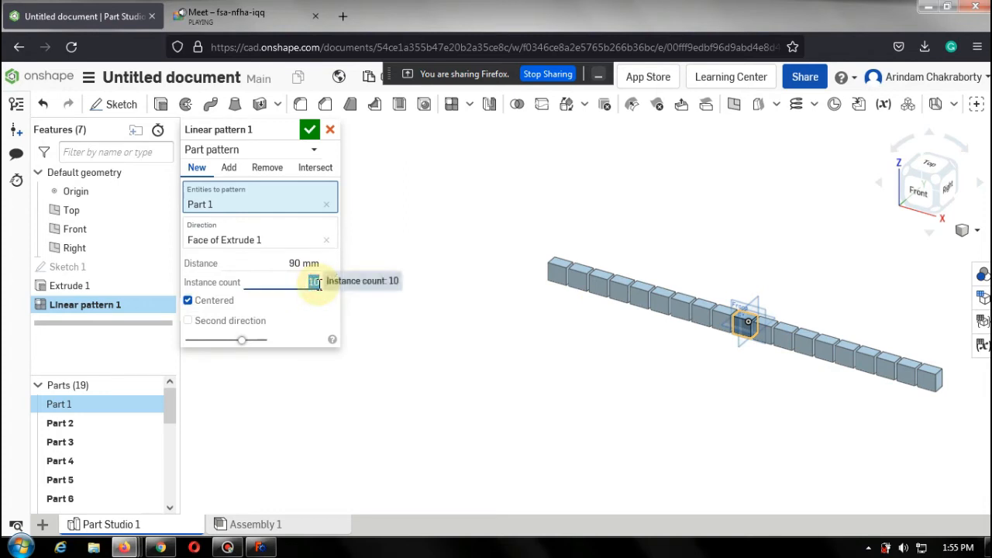
pyautogui.write('11')
pyautogui.click(310, 324)
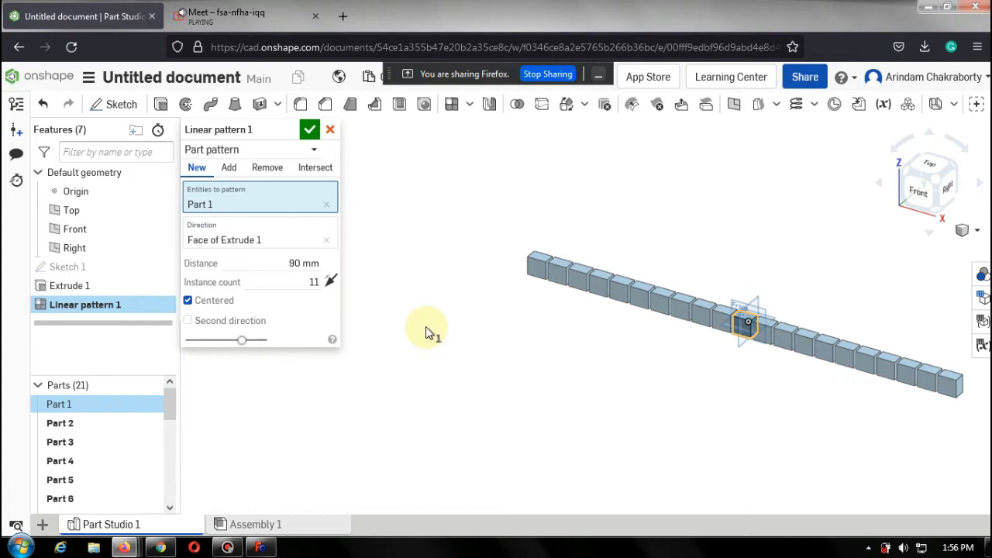
pyautogui.click(310, 133)
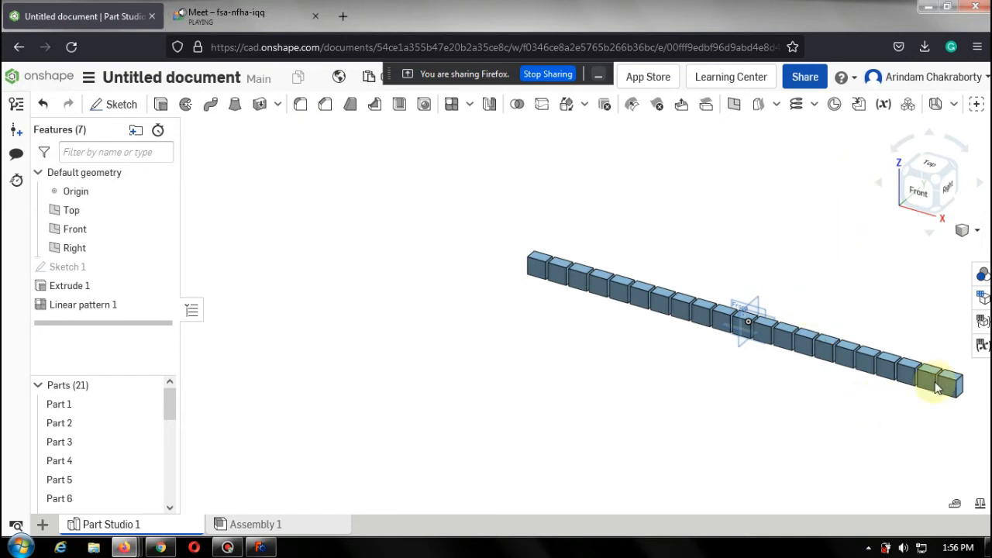
# Start a Circular pattern and select one block in the row as the entity to pattern.
pyautogui.scroll(5, 961, 396)
pyautogui.scroll(-5, 958, 396)
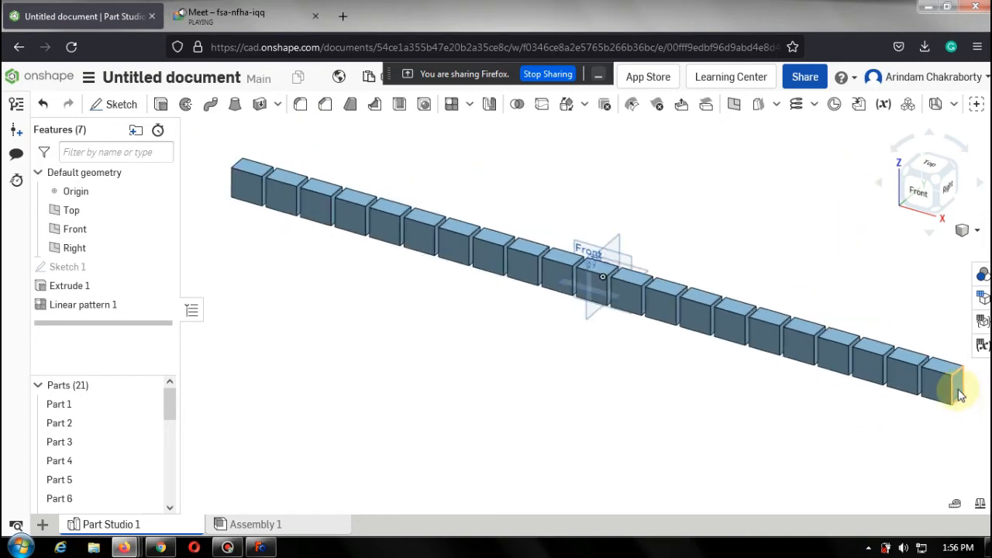
pyautogui.scroll(3, 953, 383)
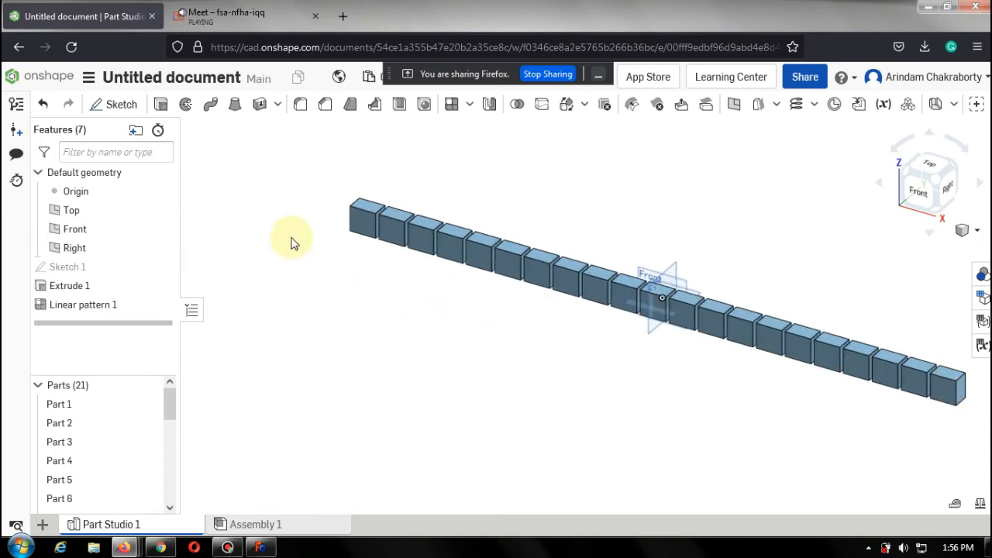
pyautogui.click(947, 383)
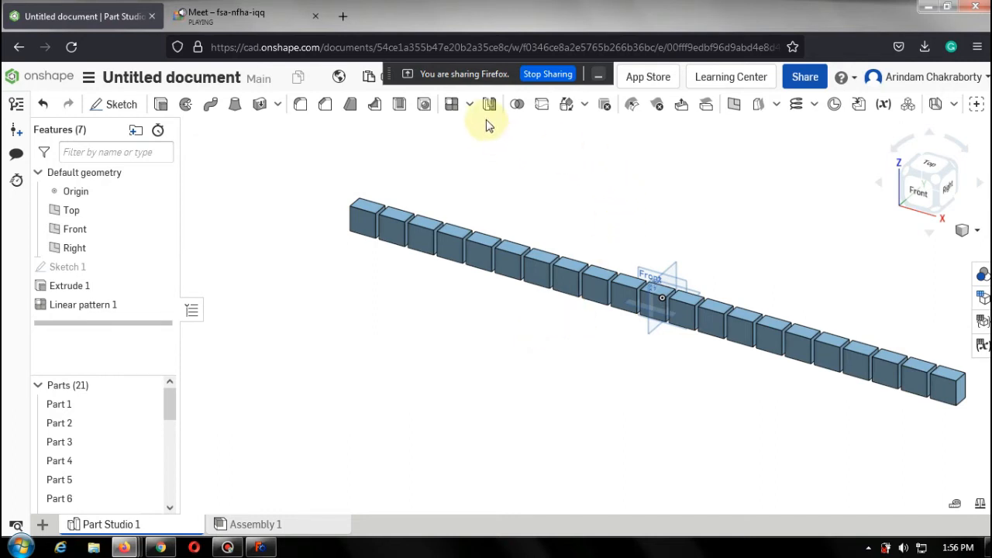
pyautogui.click(467, 109)
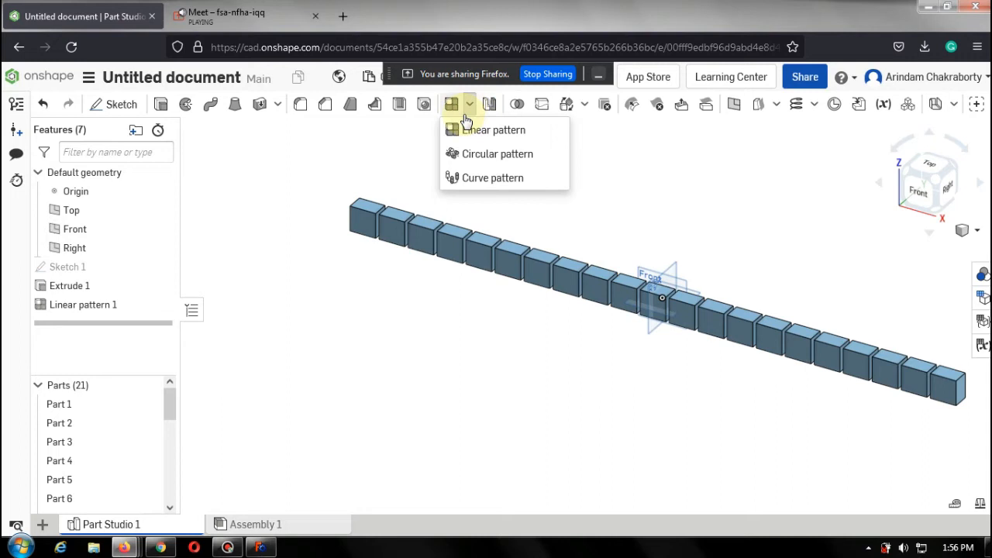
pyautogui.click(478, 155)
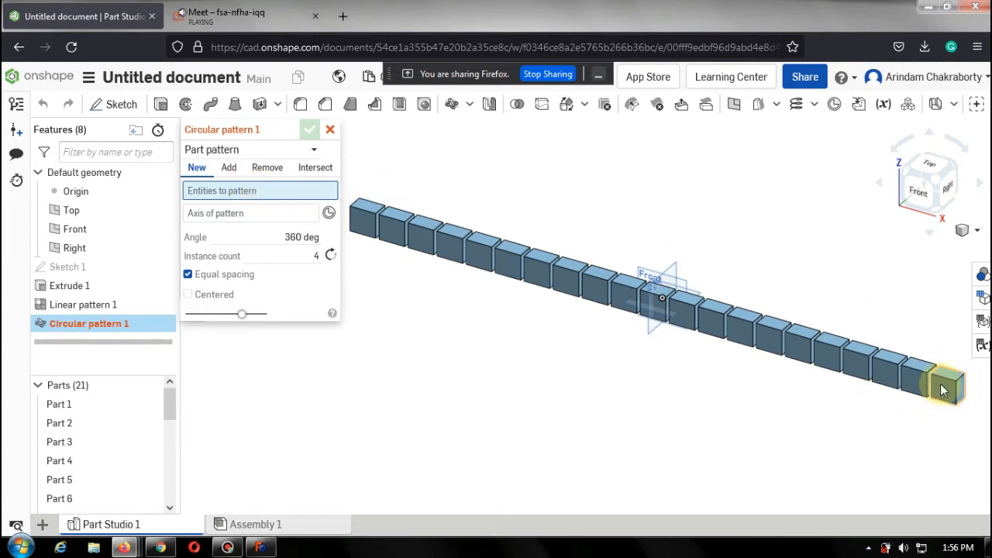
pyautogui.click(803, 356)
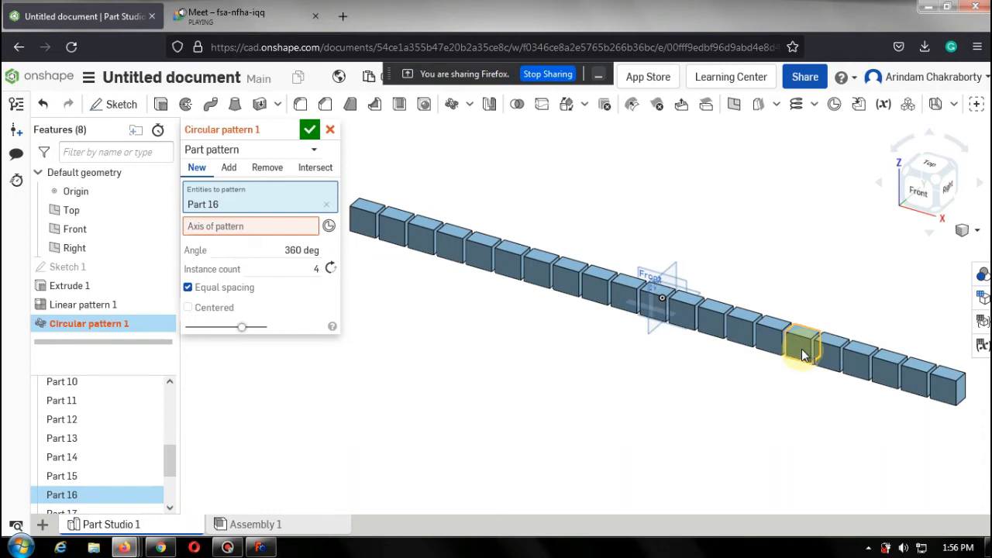
# Set the circular pattern's axis to a vertical edge of the selected block.
pyautogui.click(271, 227)
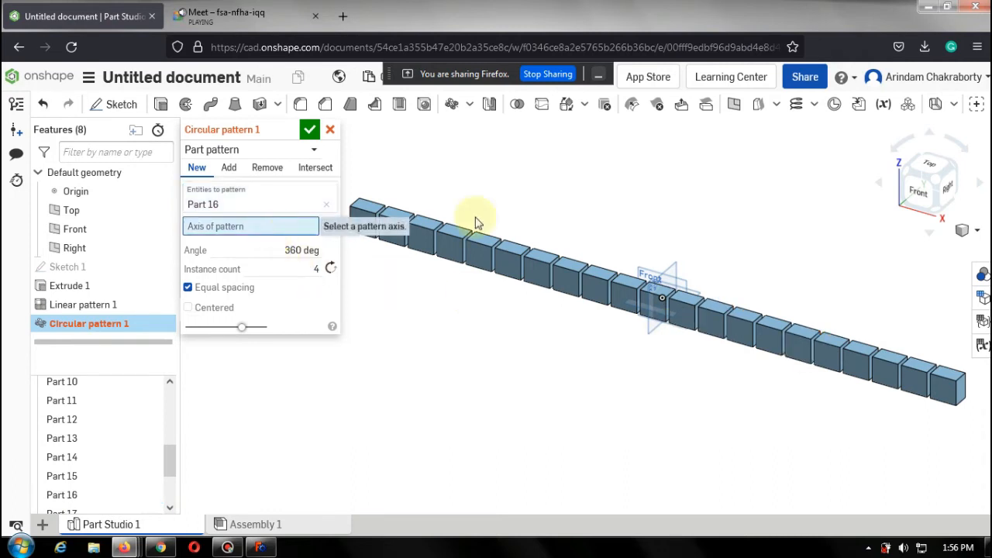
pyautogui.click(928, 166)
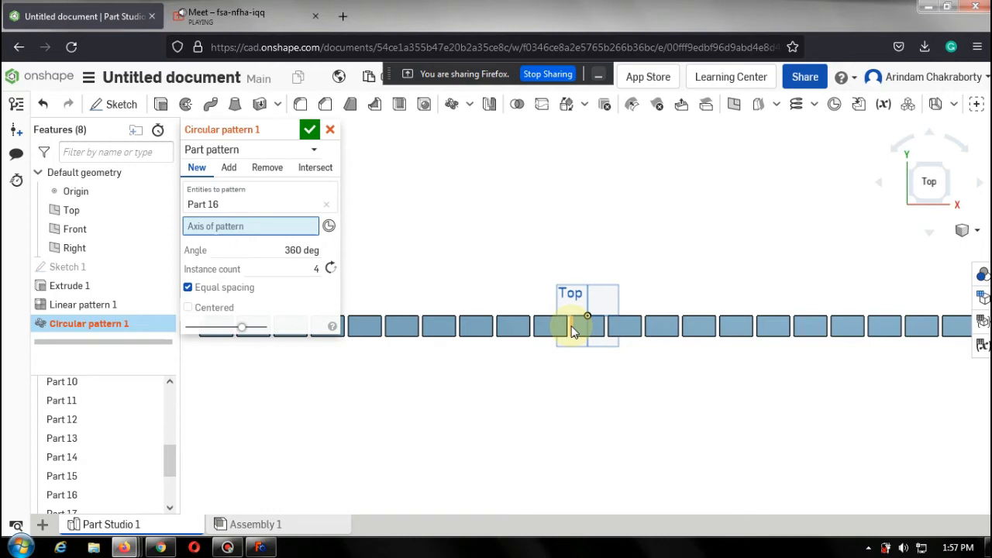
pyautogui.scroll(3, 572, 331)
pyautogui.scroll(2, 608, 256)
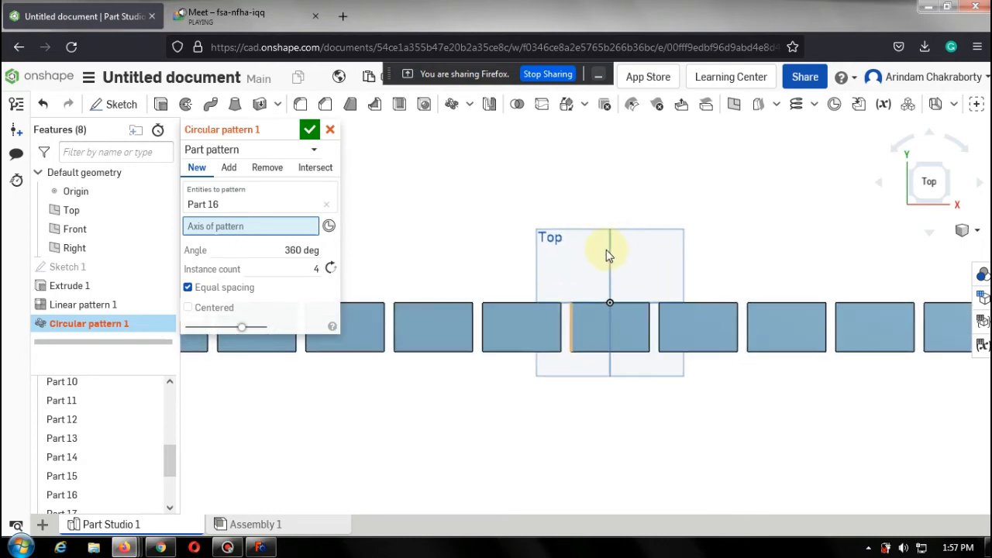
pyautogui.scroll(3, 609, 254)
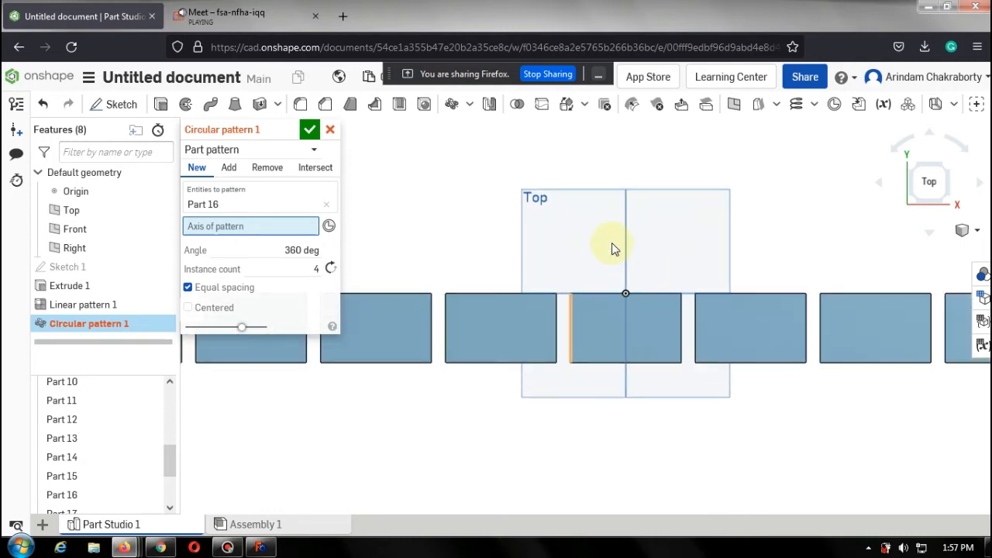
pyautogui.click(568, 308)
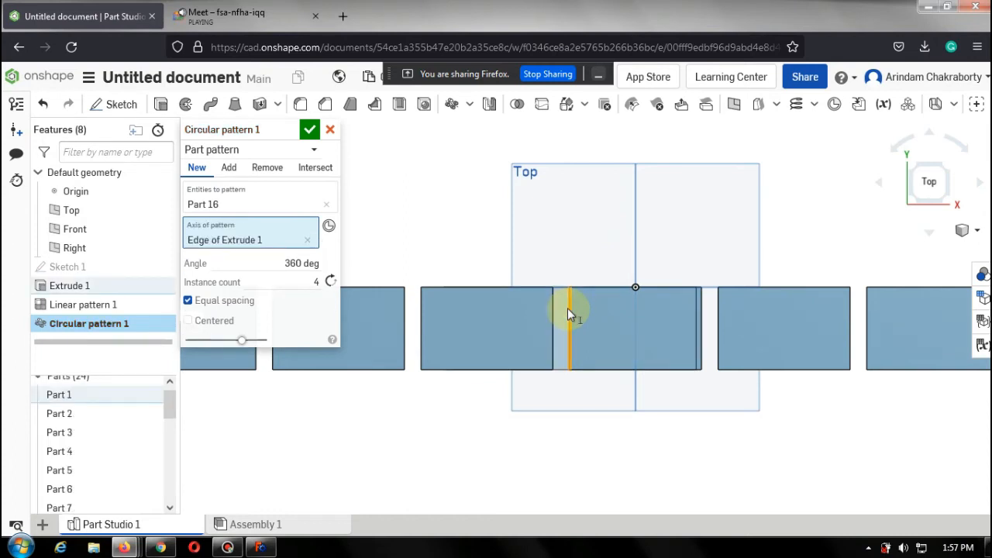
# Set the circular pattern's instance count to 10 and confirm the feature.
pyautogui.click(950, 174)
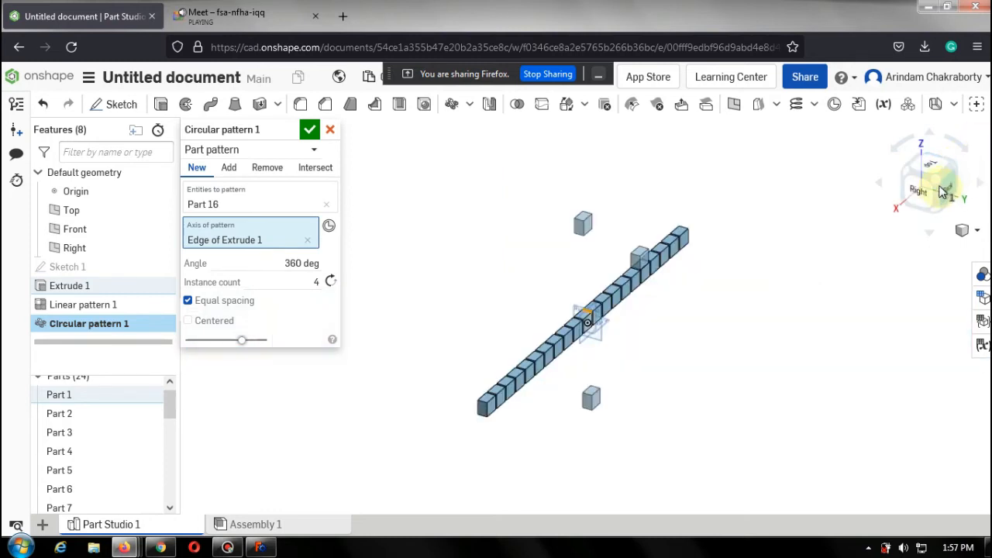
pyautogui.click(949, 189)
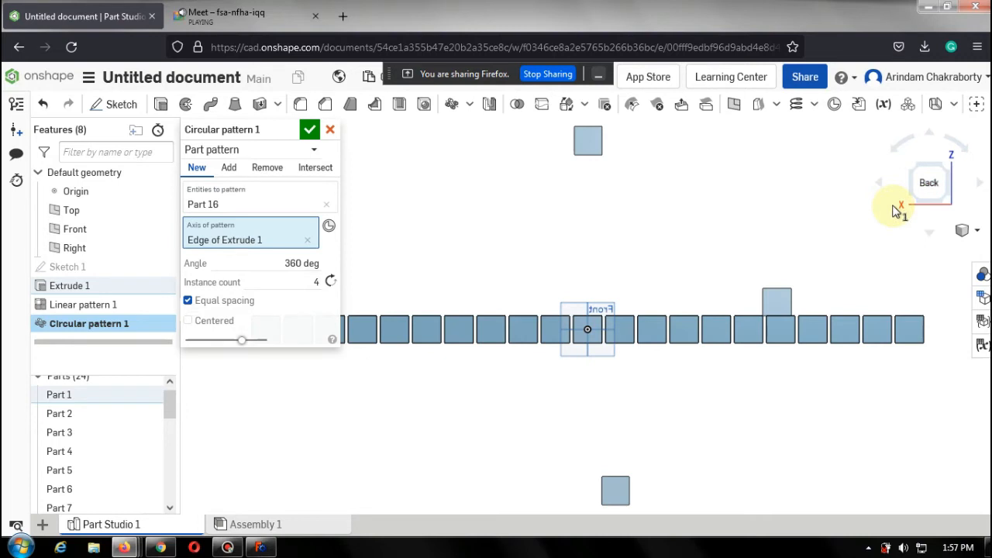
pyautogui.scroll(-3, 895, 230)
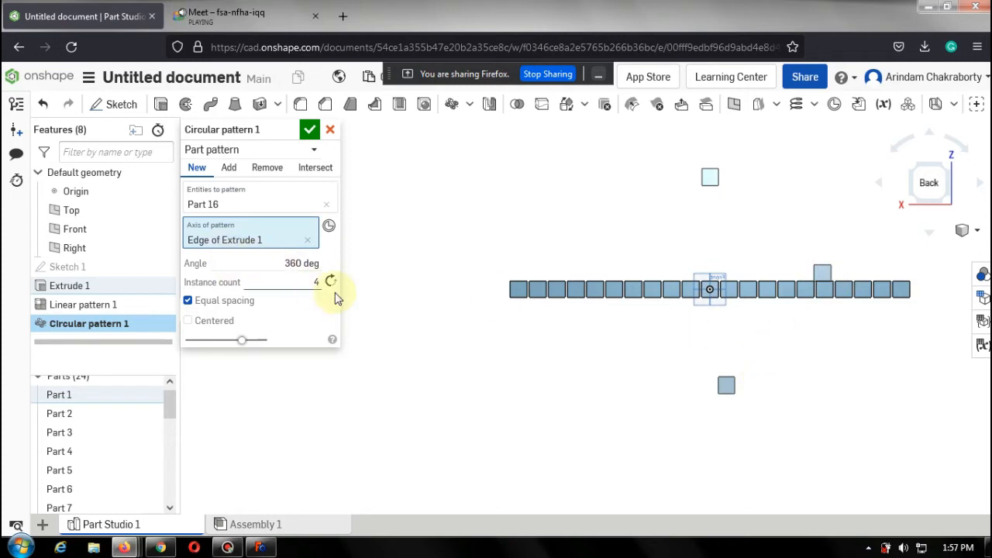
pyautogui.click(315, 282)
pyautogui.click(316, 283)
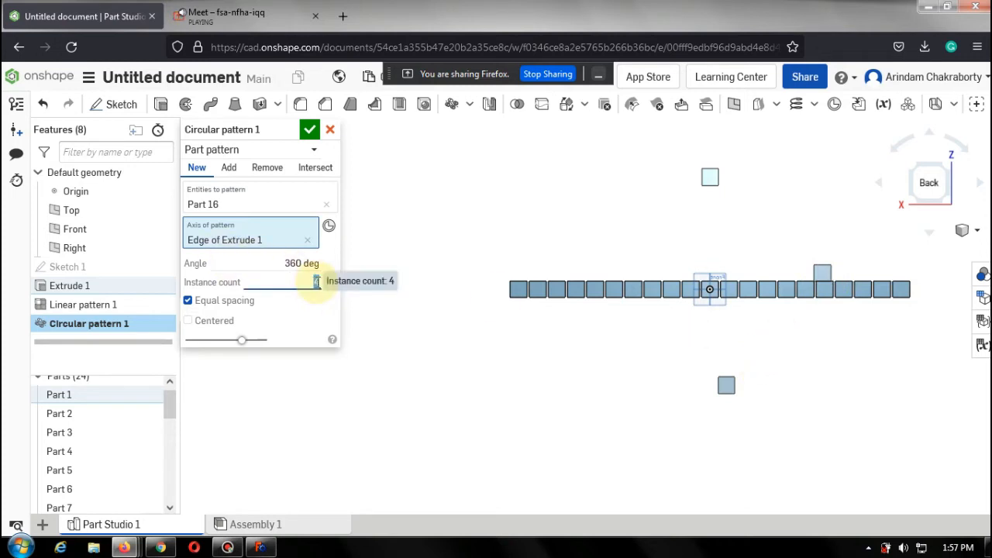
pyautogui.write('10')
pyautogui.press('Return')
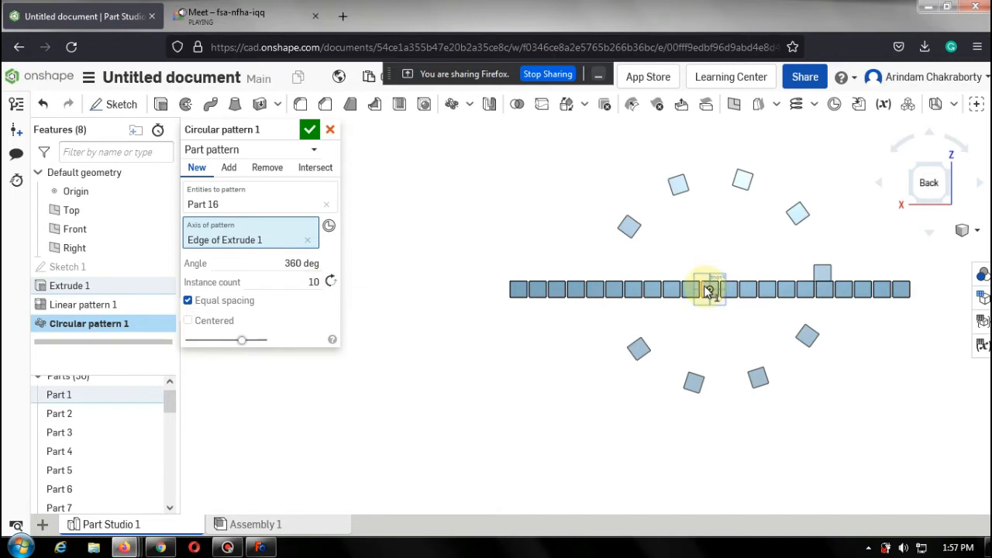
pyautogui.scroll(6, 707, 292)
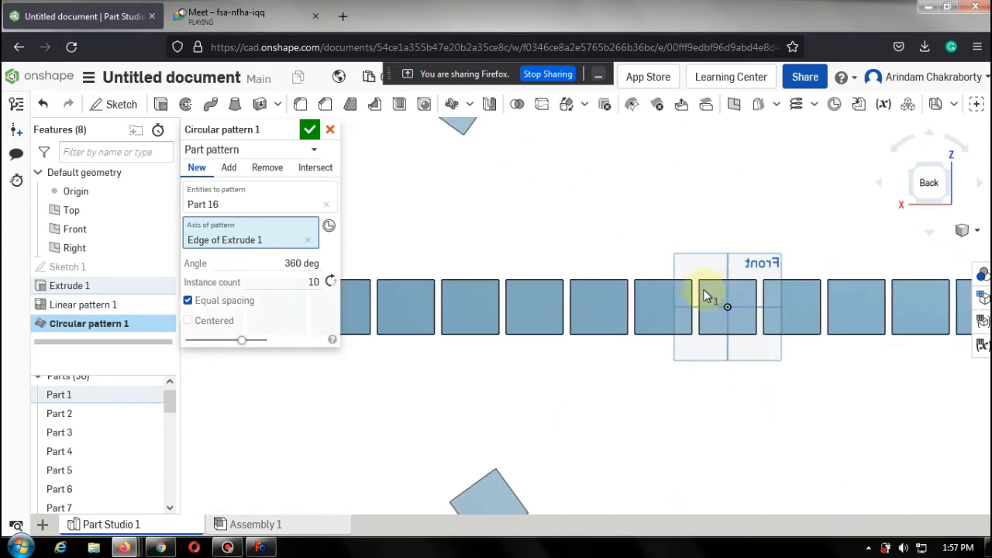
pyautogui.scroll(2, 706, 294)
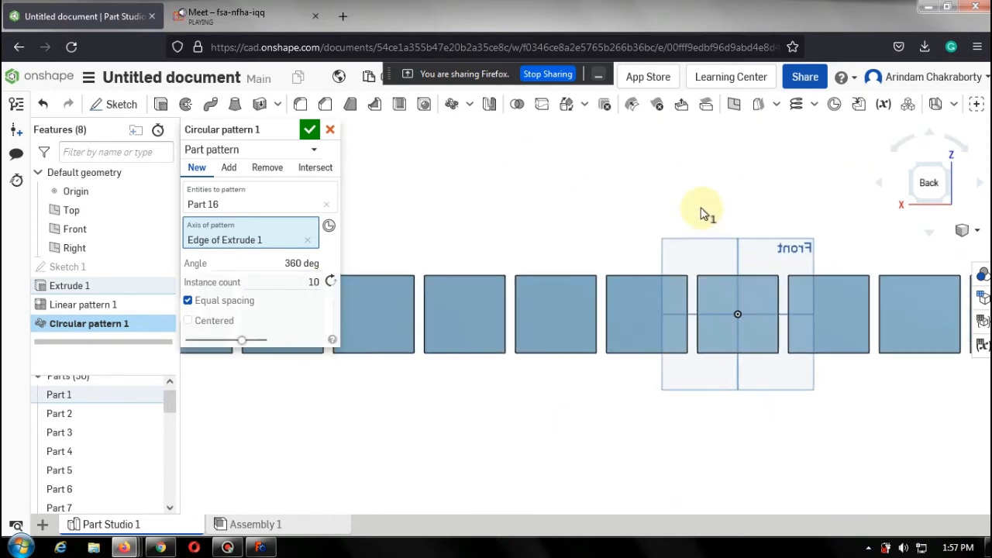
pyautogui.moveTo(709, 236); pyautogui.dragTo(728, 299, button='right')
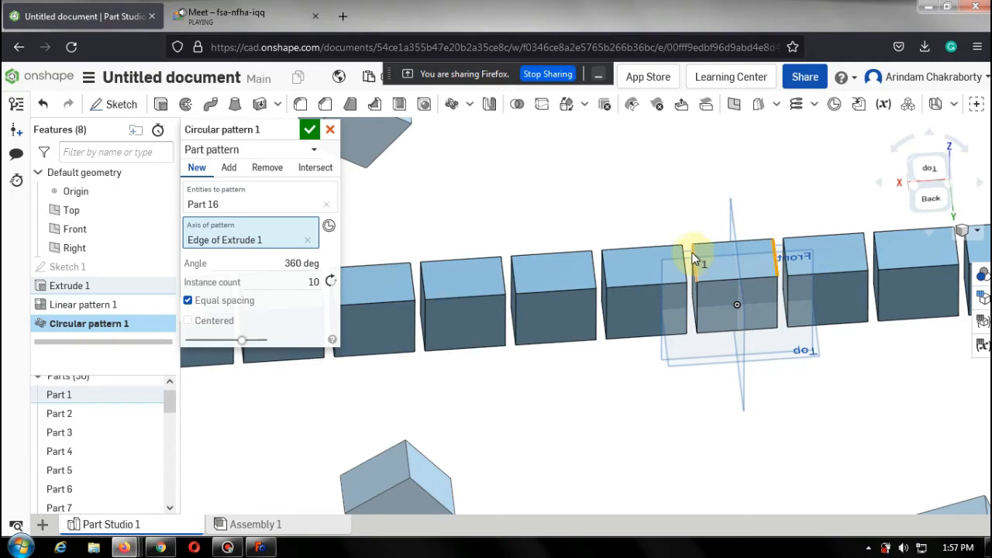
pyautogui.click(309, 130)
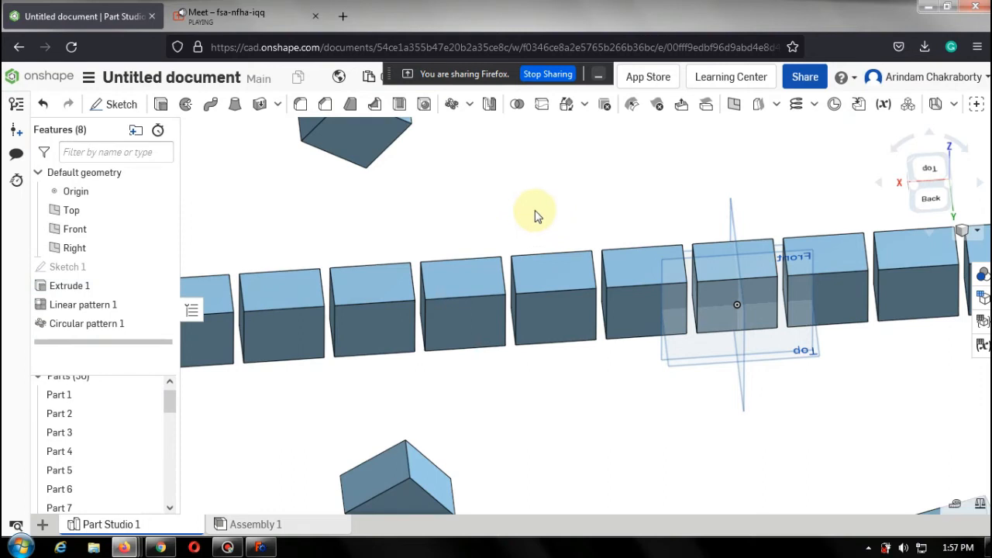
# Delete Linear pattern 1 from the feature list.
pyautogui.scroll(-5, 534, 221)
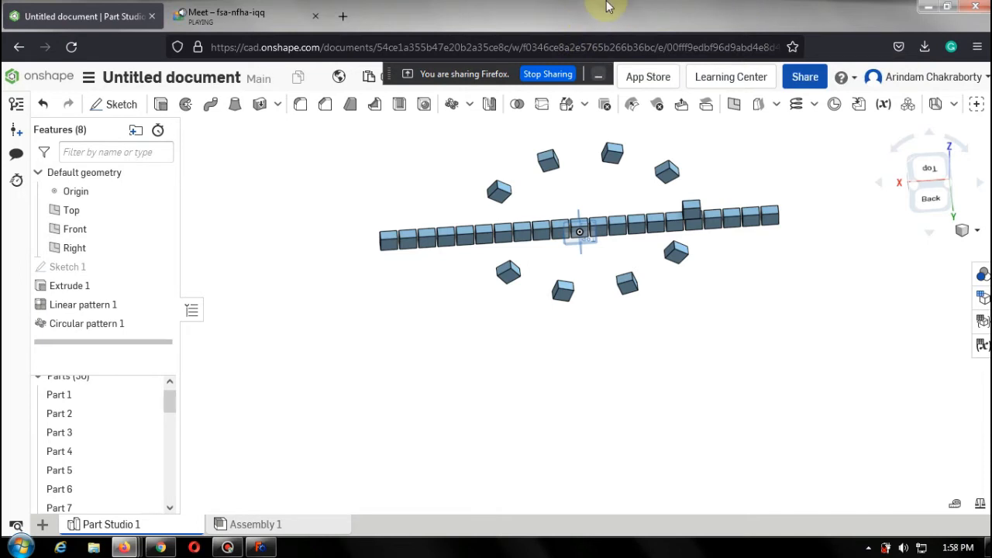
pyautogui.click(119, 310)
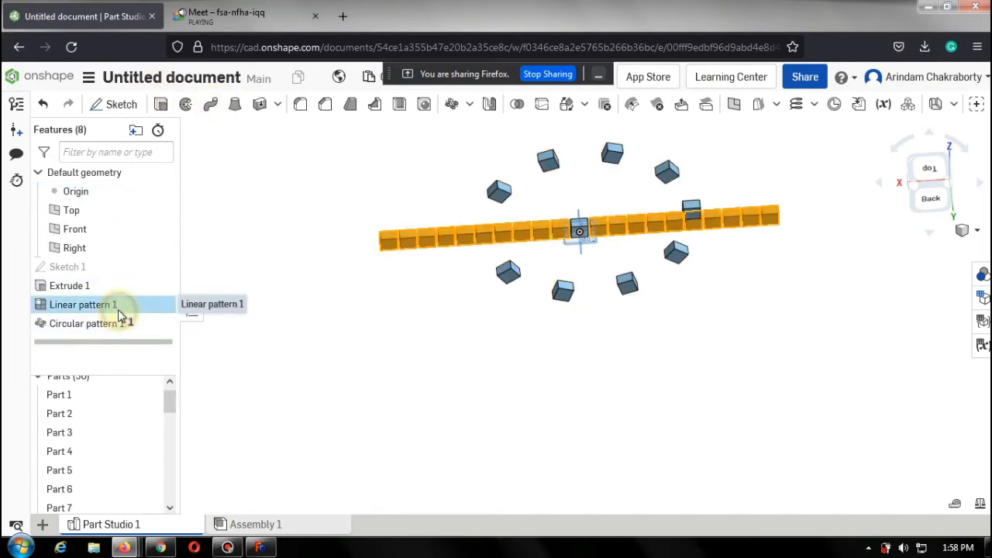
pyautogui.rightClick(118, 314)
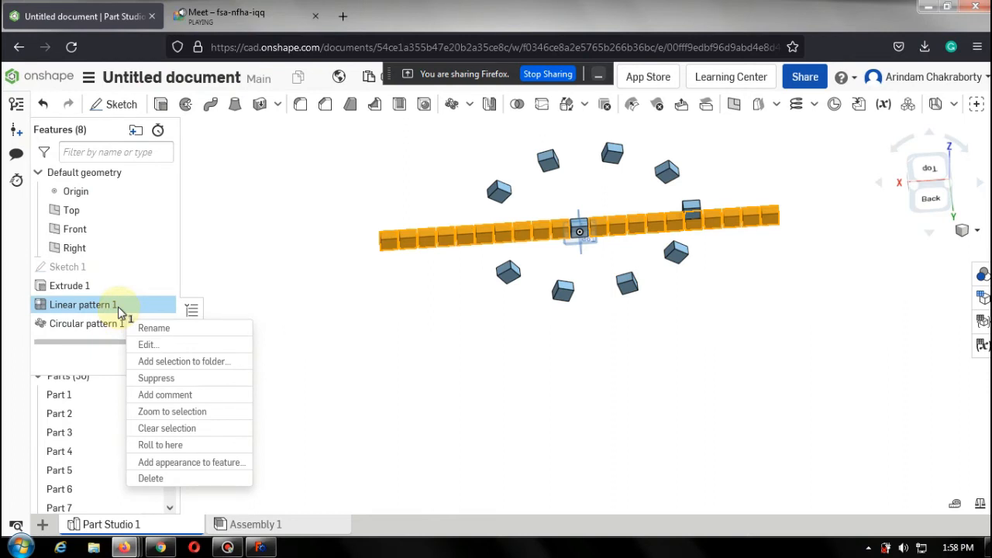
pyautogui.click(172, 477)
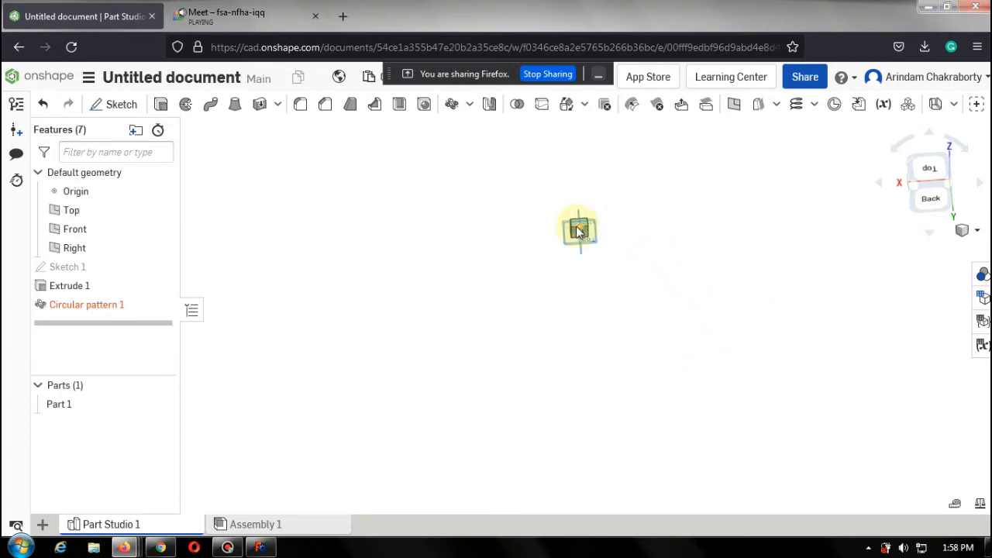
# Start a Circular pattern of the block, using one of its vertical edges as the axis.
pyautogui.scroll(5, 604, 220)
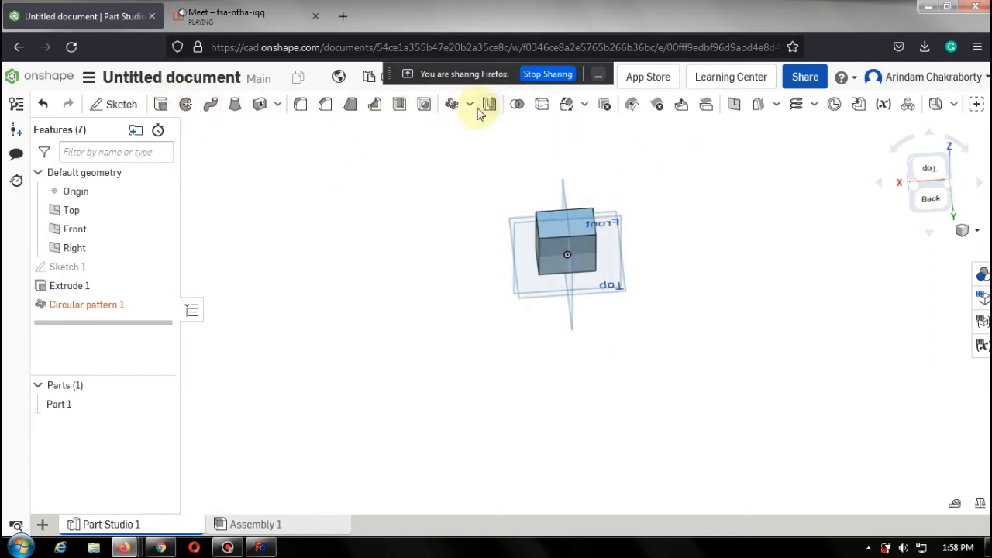
pyautogui.click(451, 105)
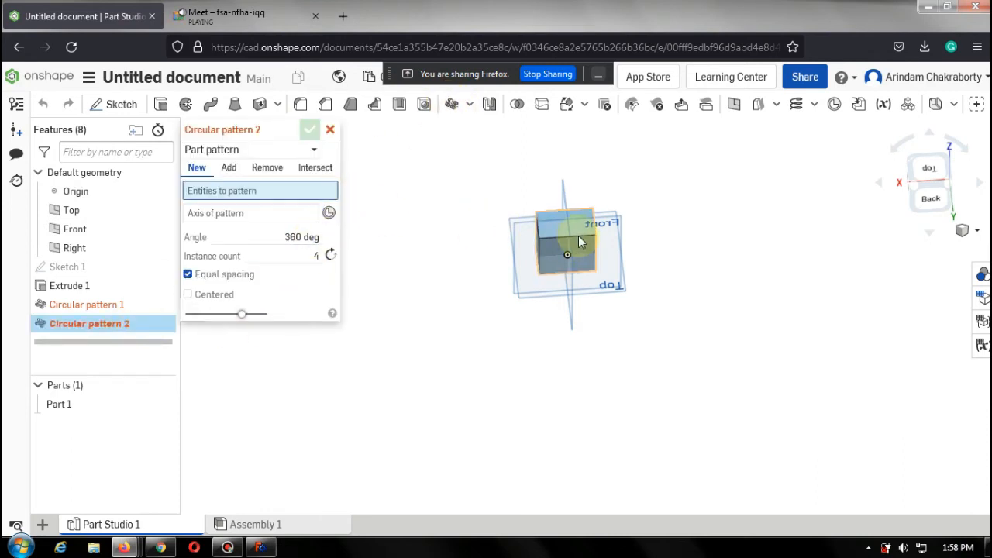
pyautogui.click(560, 245)
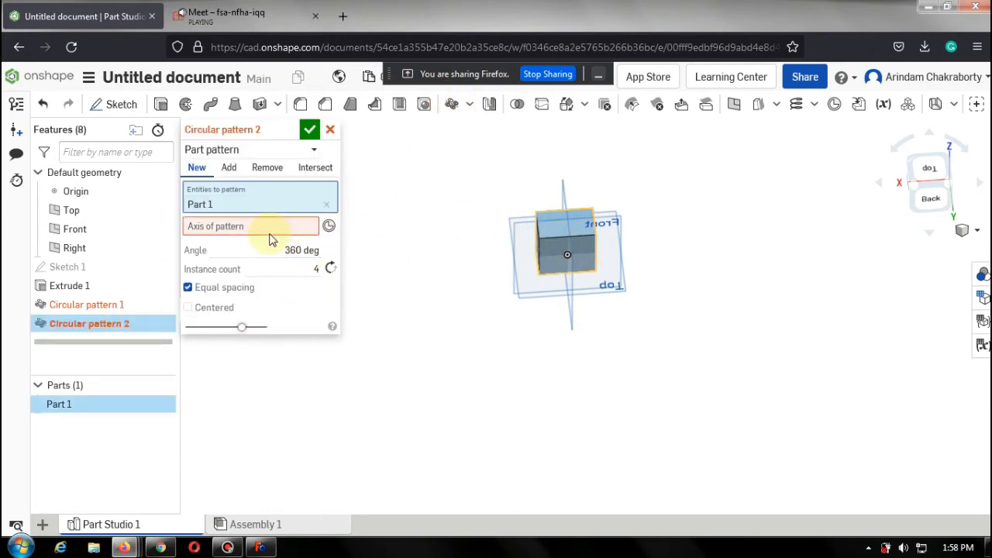
pyautogui.click(269, 233)
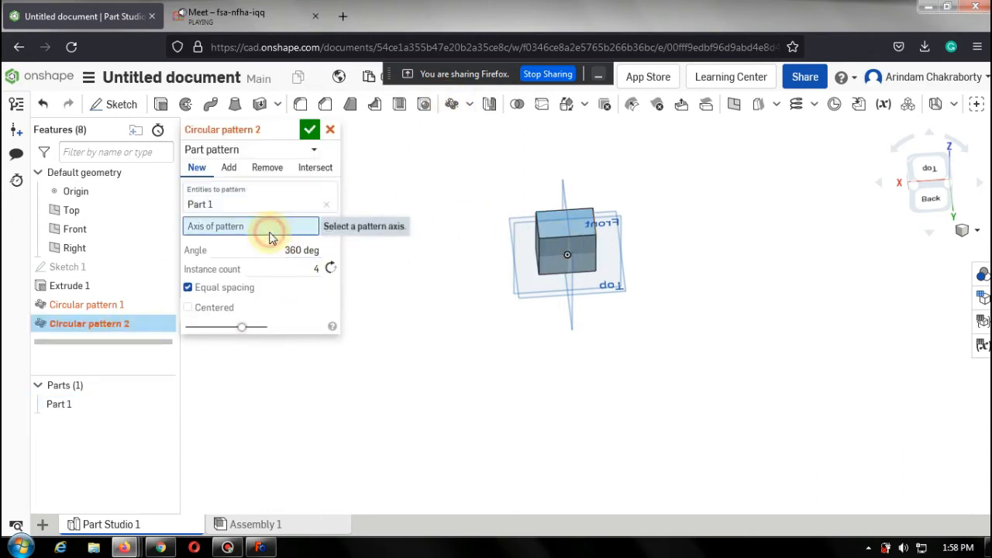
pyautogui.click(540, 258)
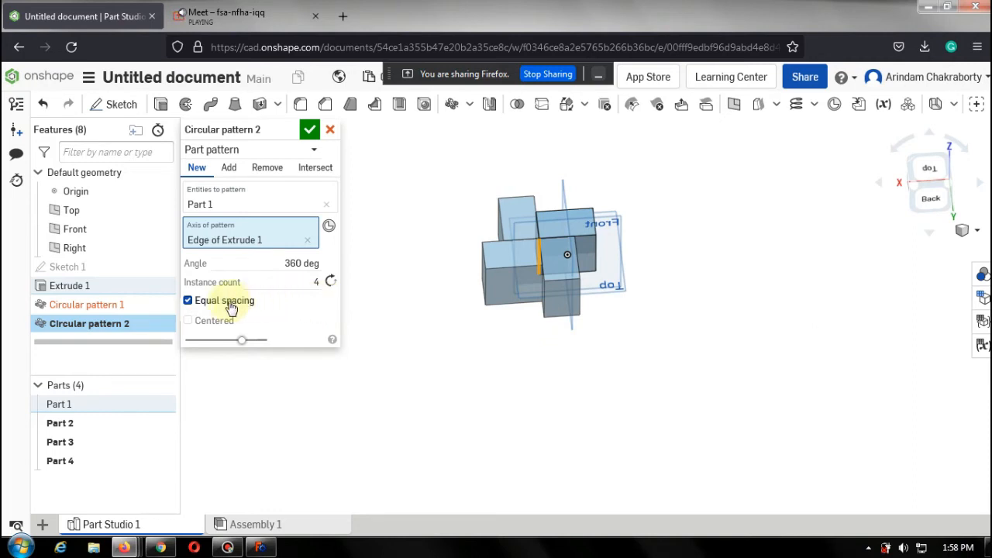
# Toggle the Equal spacing and Centered options off and on, then confirm the four-instance circular pattern.
pyautogui.click(188, 302)
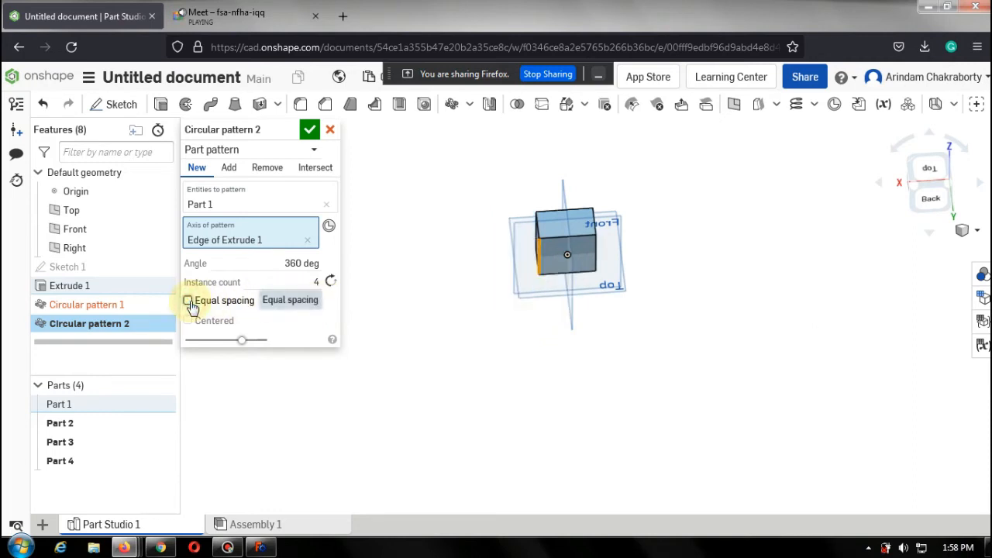
pyautogui.click(188, 301)
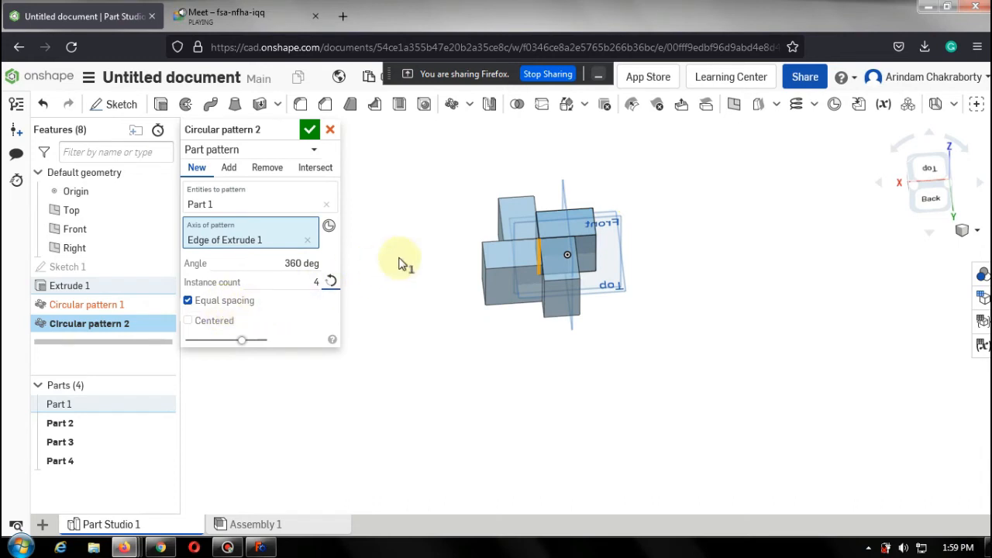
pyautogui.click(189, 322)
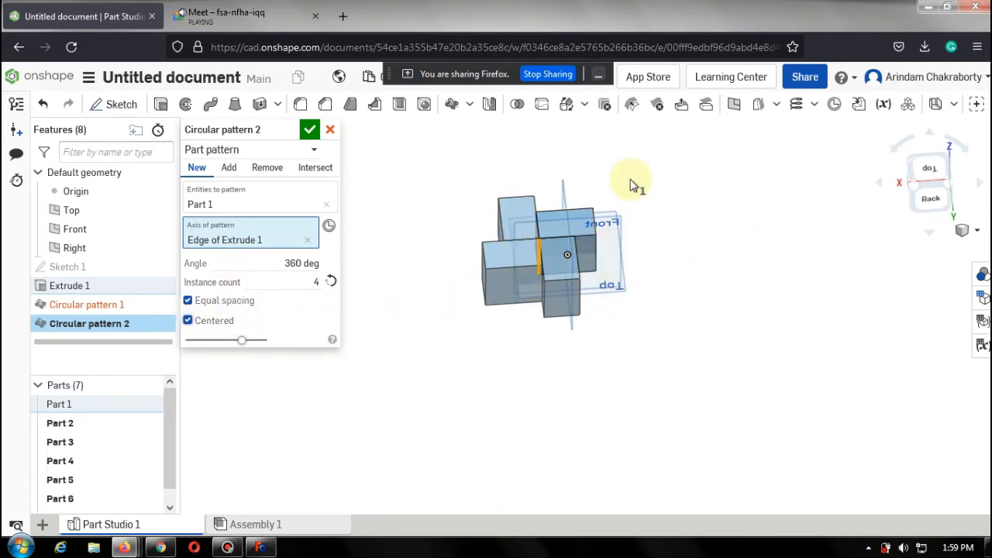
pyautogui.click(189, 320)
pyautogui.click(309, 130)
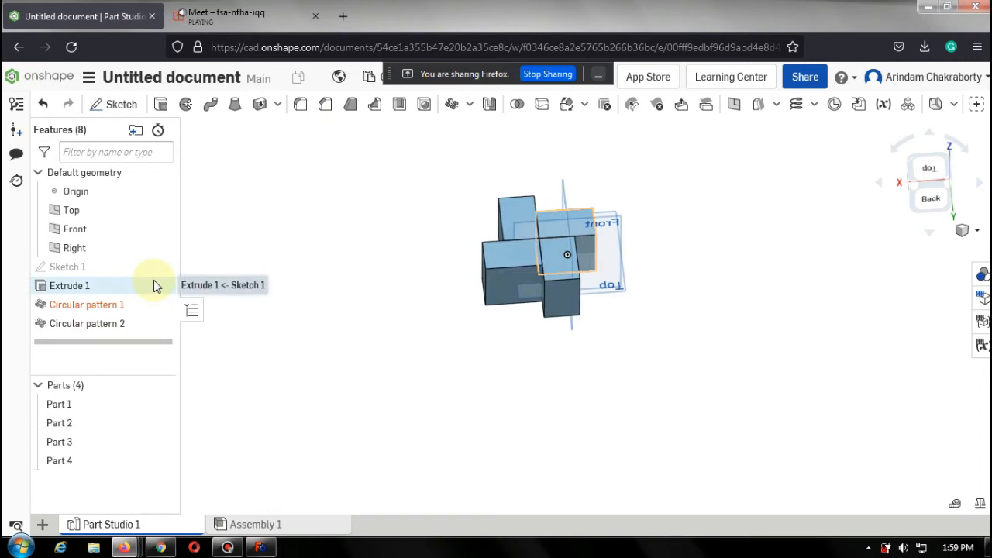
# Delete Extrude 1 and Circular pattern 2 from the feature list.
pyautogui.click(78, 292)
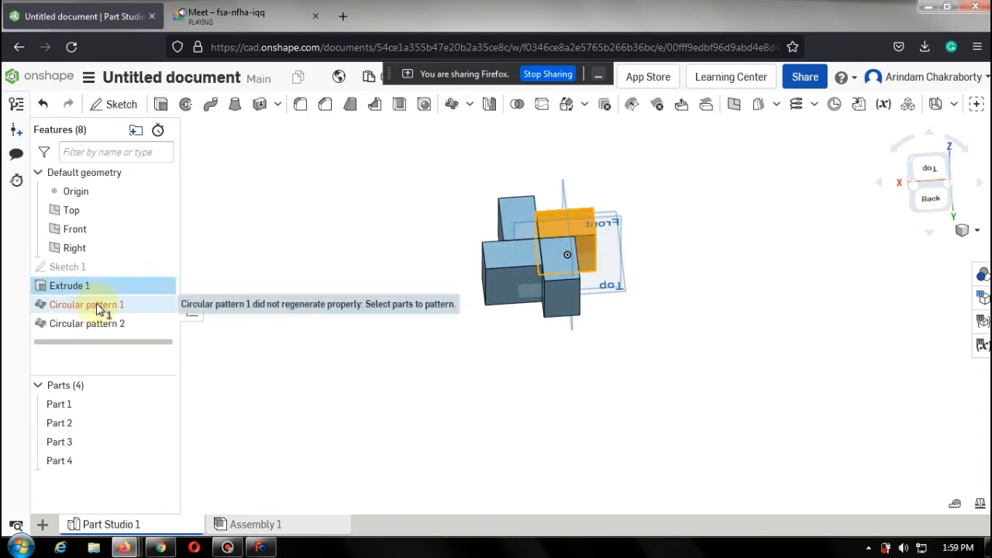
pyautogui.rightClick(99, 306)
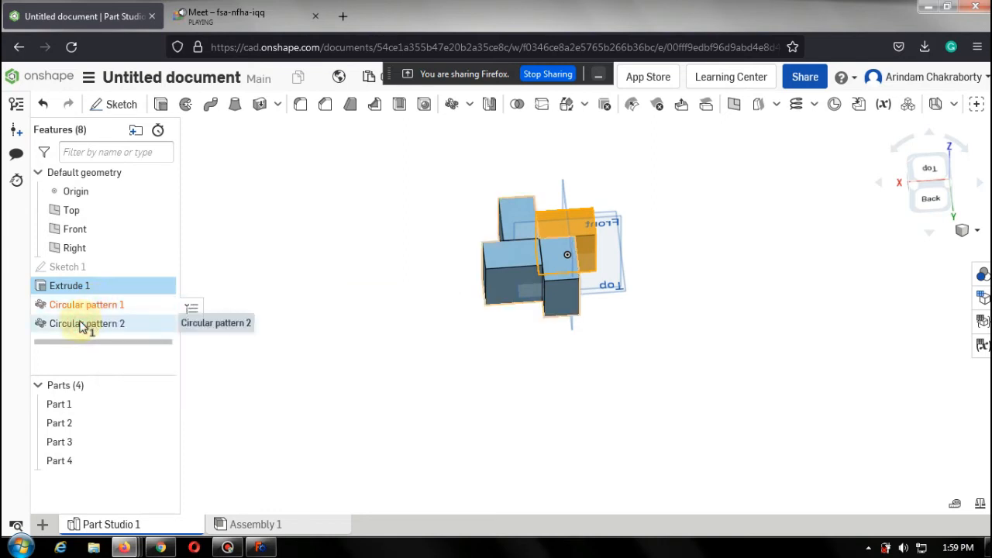
pyautogui.rightClick(81, 324)
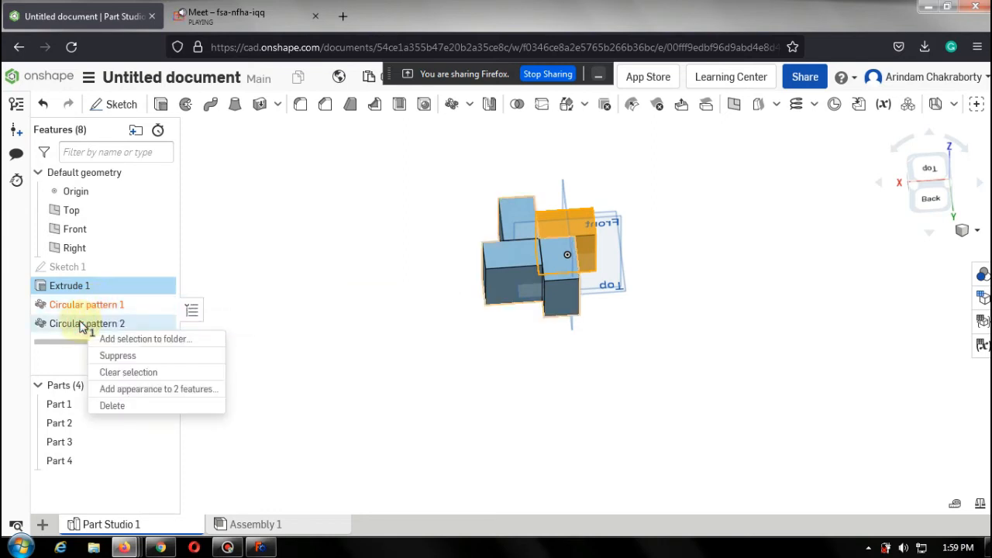
pyautogui.click(123, 405)
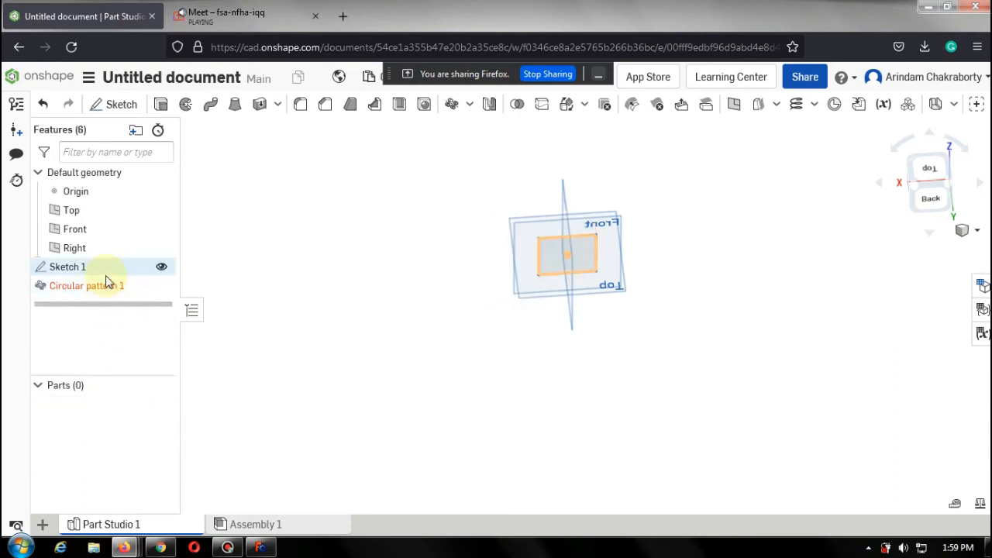
# Delete the remaining Circular pattern 1 and Sketch 1 features.
pyautogui.rightClick(106, 284)
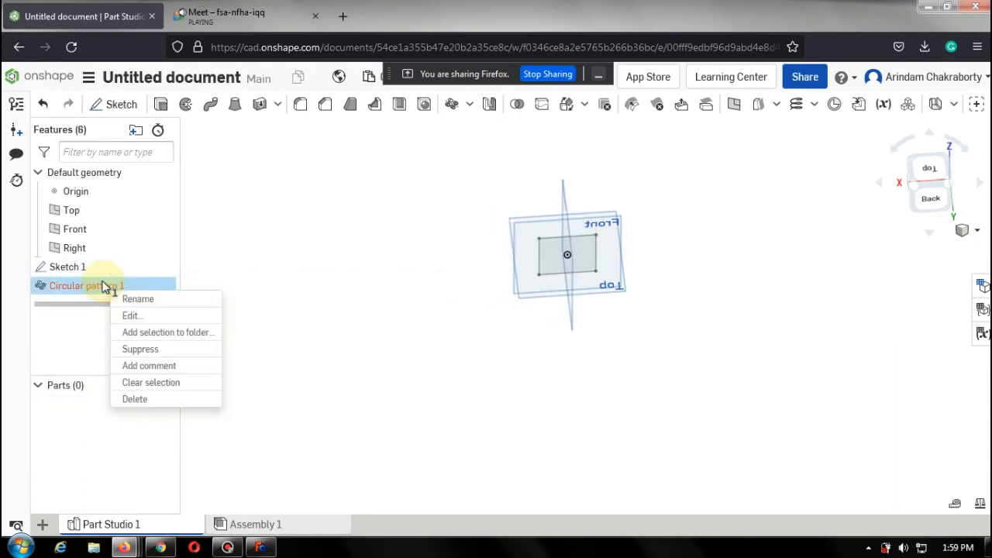
pyautogui.click(162, 403)
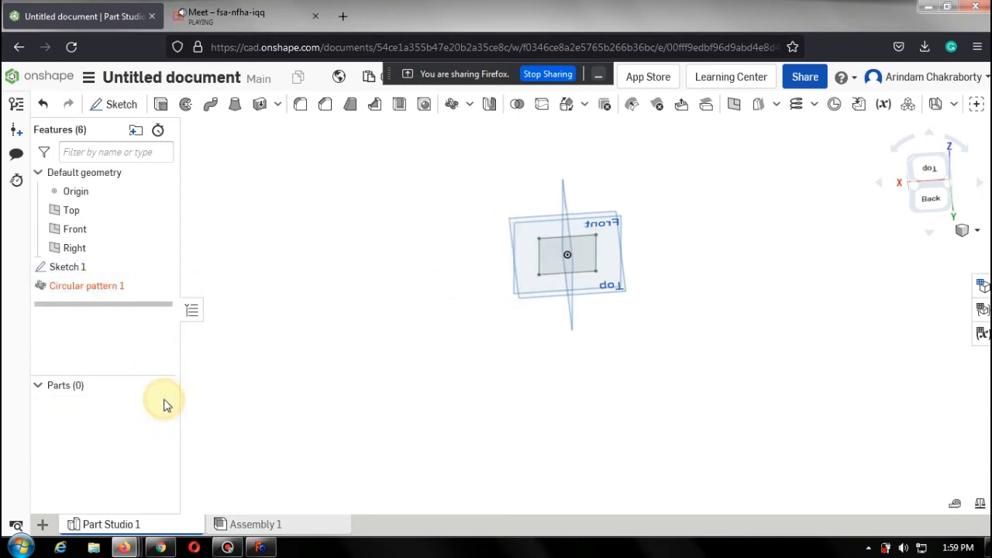
pyautogui.click(68, 266)
pyautogui.rightClick(70, 266)
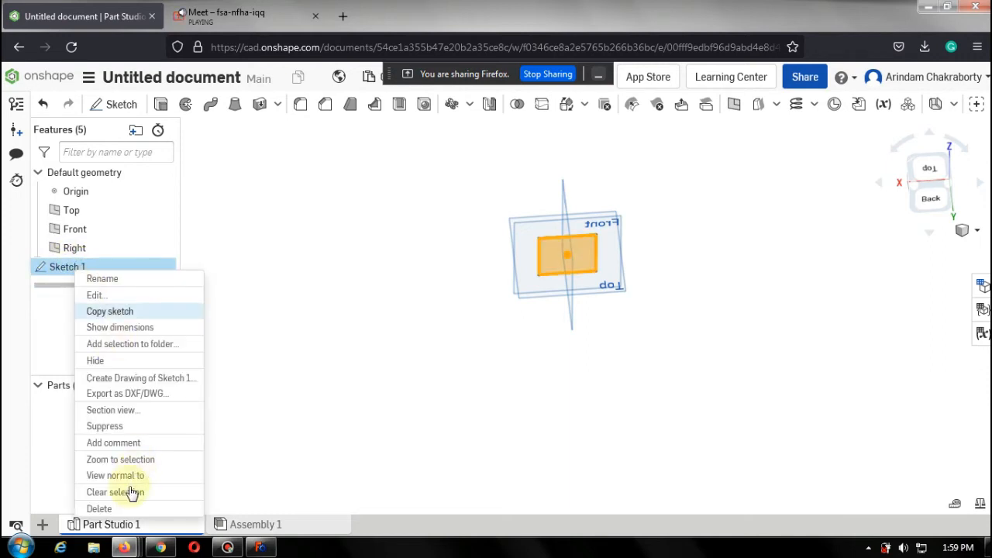
pyautogui.click(114, 508)
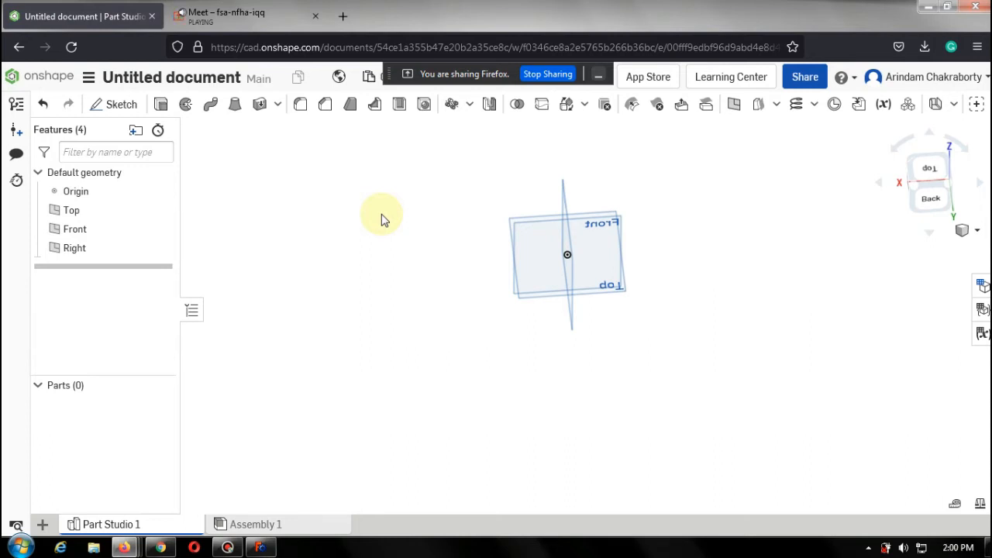
# Start a new sketch on the Front plane and view it face-on.
pyautogui.click(979, 237)
pyautogui.click(914, 234)
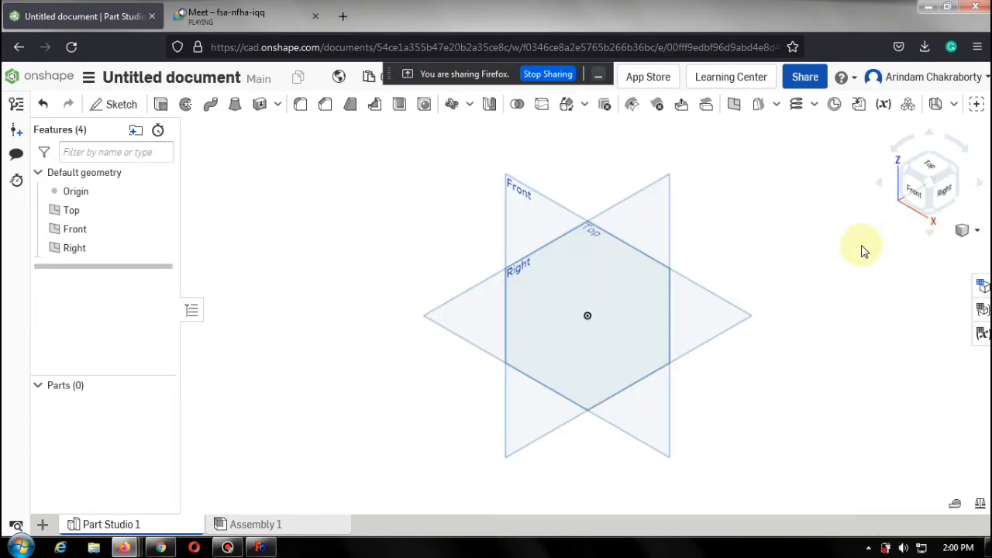
pyautogui.moveTo(394, 224); pyautogui.dragTo(408, 225, button='right')
pyautogui.rightClick(409, 227)
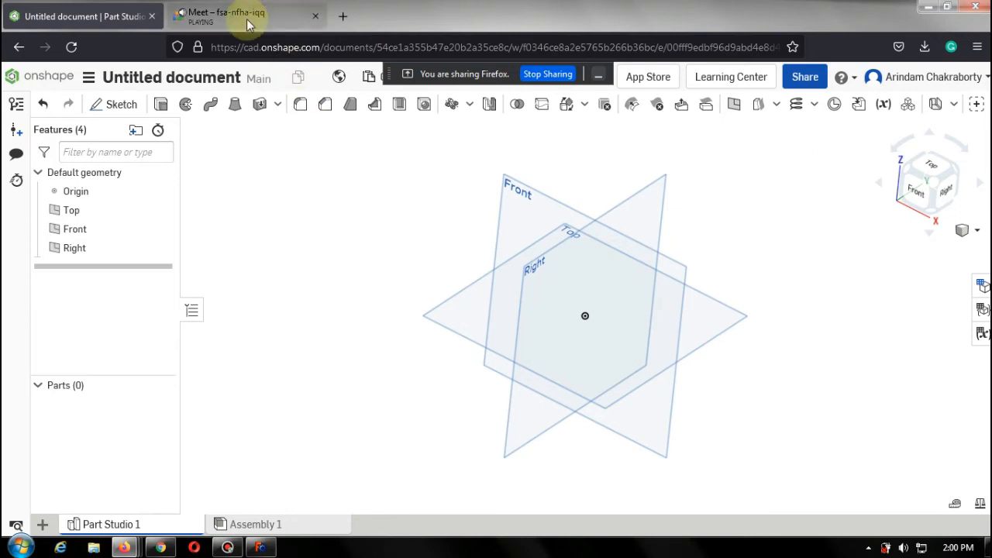
pyautogui.click(122, 105)
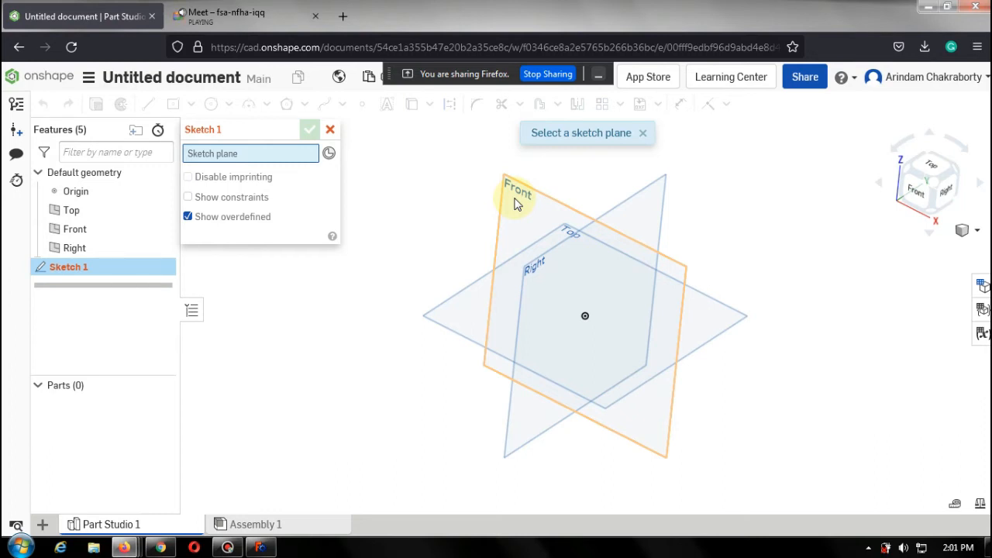
pyautogui.click(517, 203)
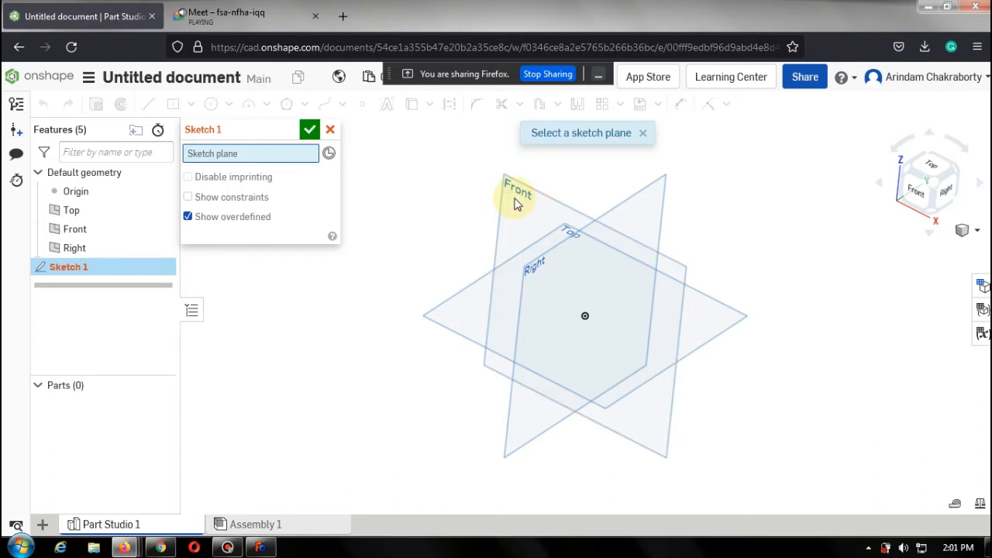
pyautogui.click(915, 195)
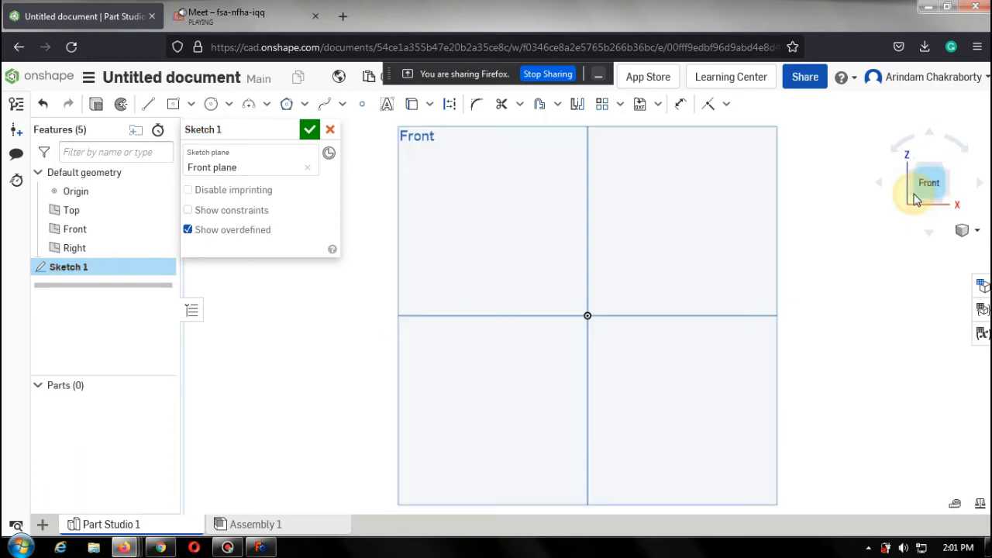
# Sketch a circle about 51 mm in diameter centred on the horizontal axis to the right of the origin.
pyautogui.click(211, 104)
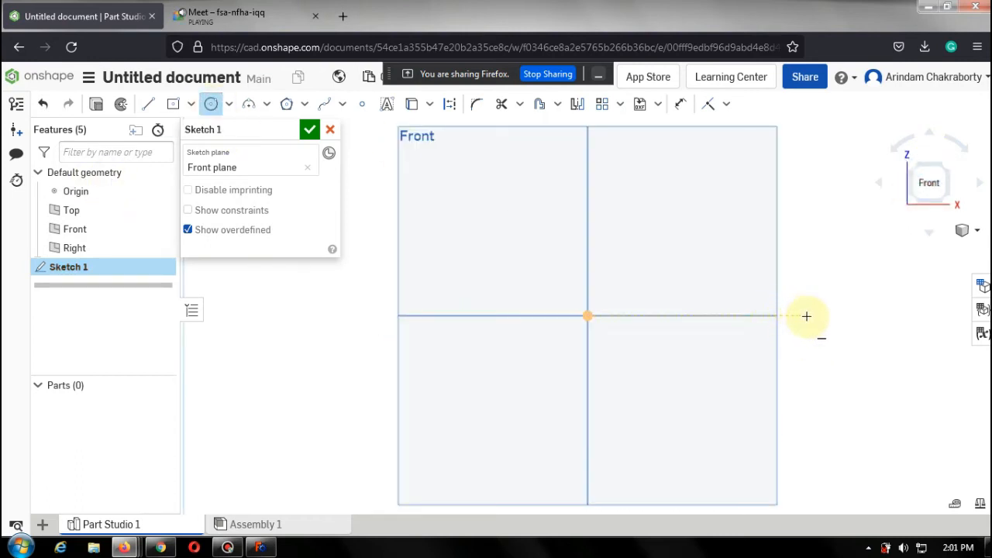
pyautogui.click(749, 316)
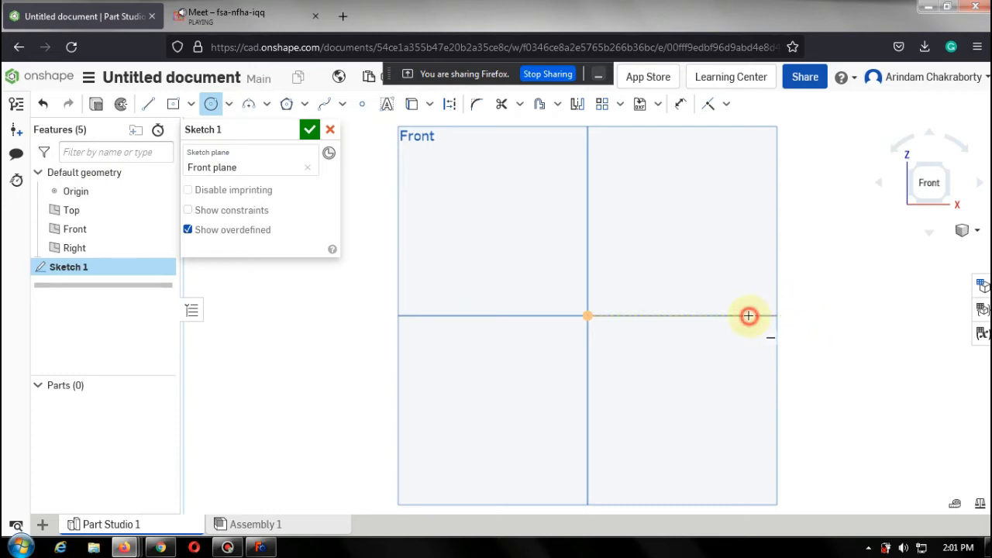
pyautogui.click(779, 259)
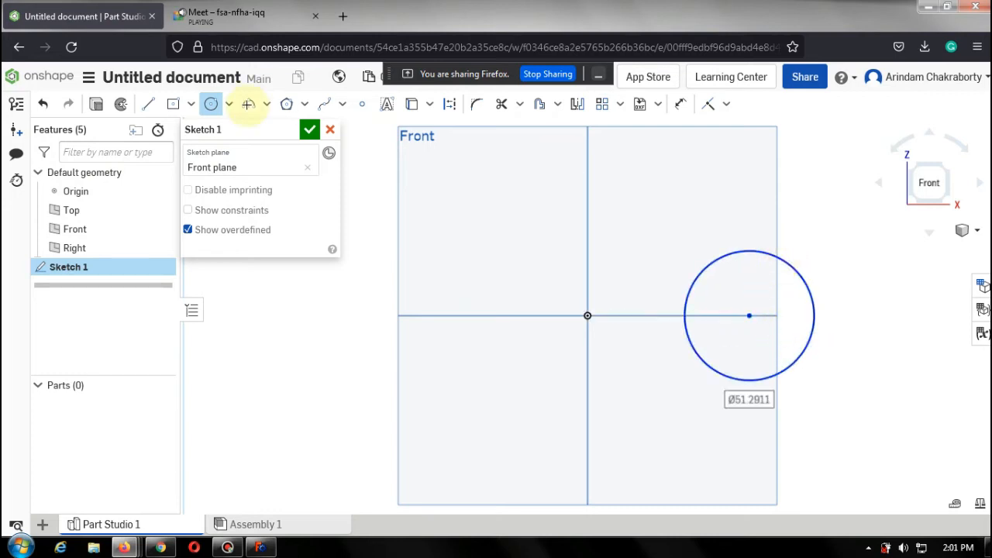
# Start a Revolve with the circle's face as the region to revolve.
pyautogui.click(122, 107)
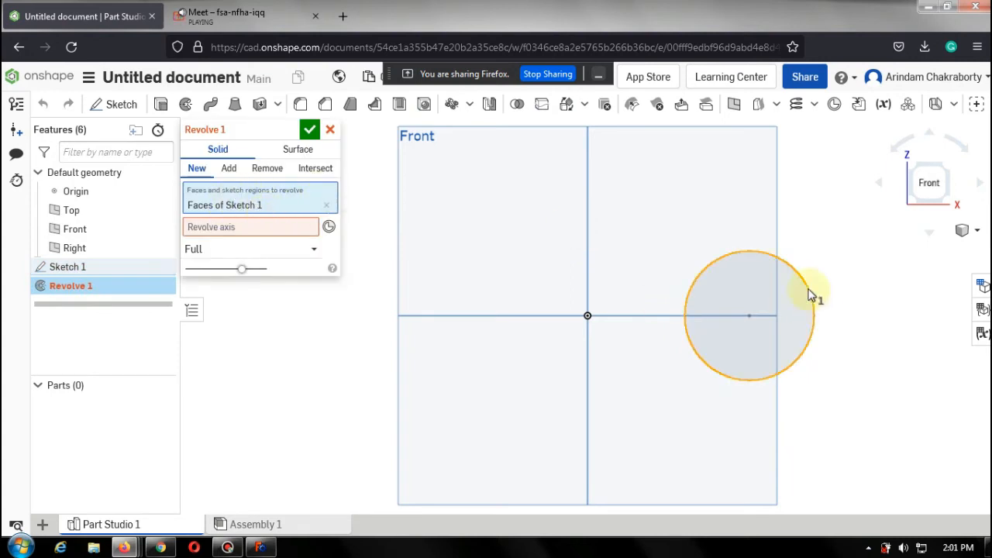
pyautogui.click(271, 227)
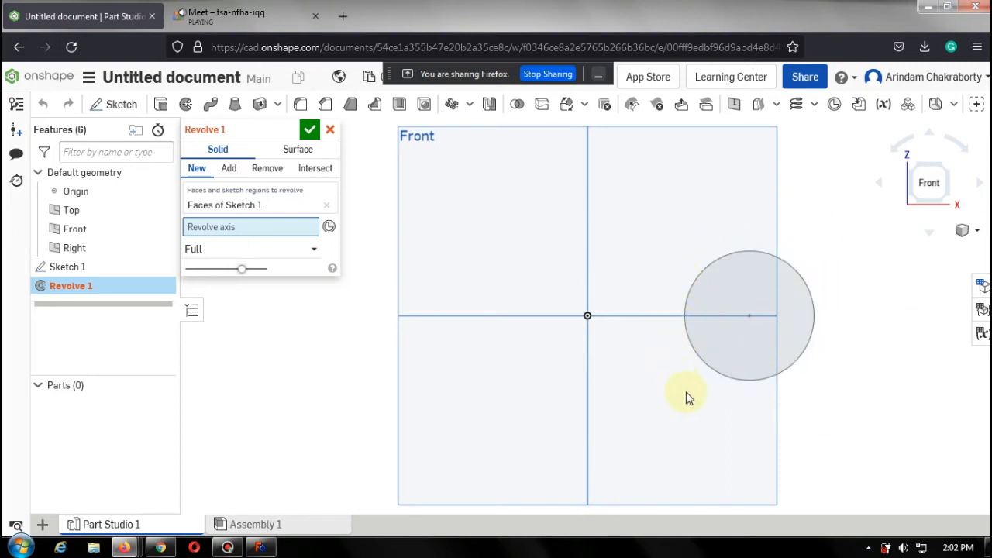
# Edit Sketch 1 to add a vertical line through the origin as a revolve axis, then close the sketch.
pyautogui.click(128, 264)
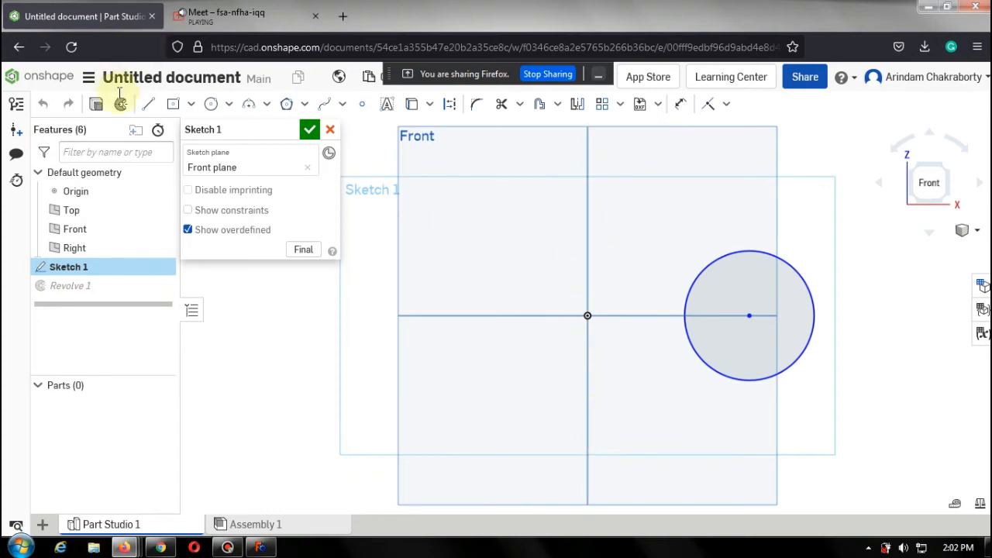
pyautogui.click(148, 104)
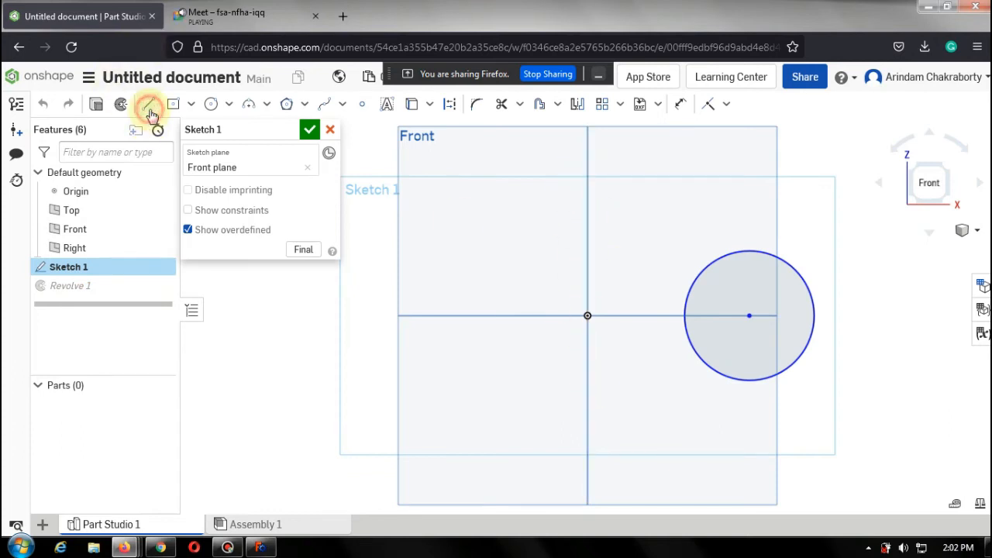
pyautogui.click(588, 203)
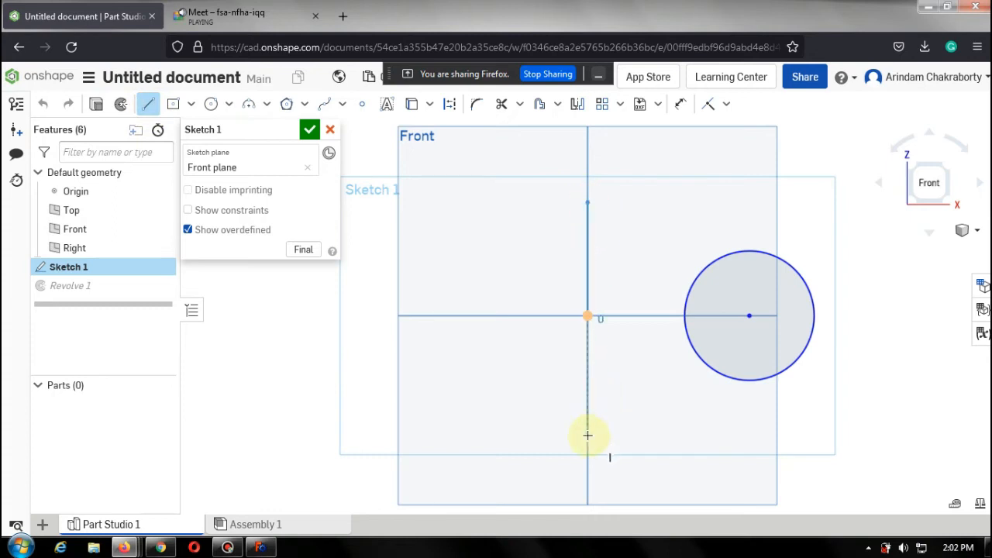
pyautogui.click(588, 434)
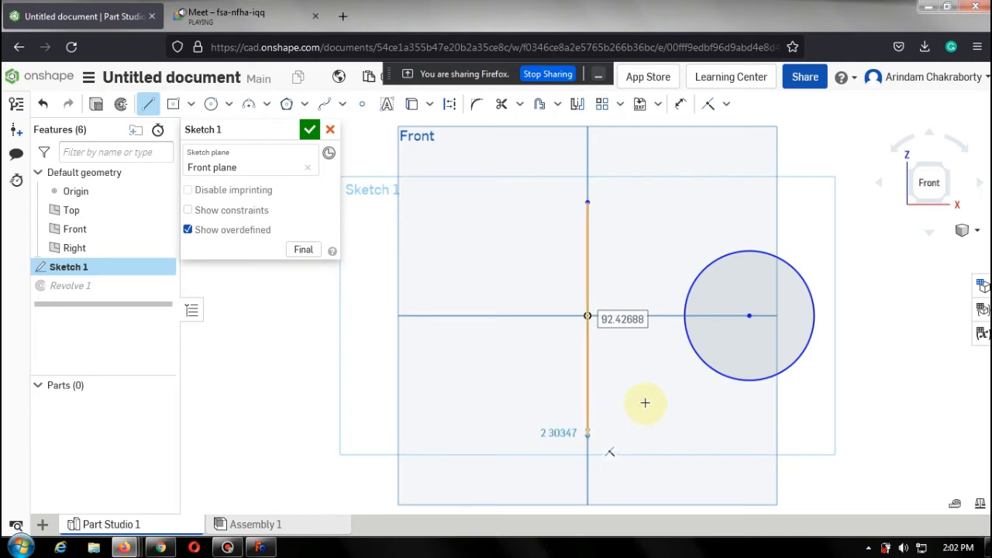
pyautogui.click(661, 428)
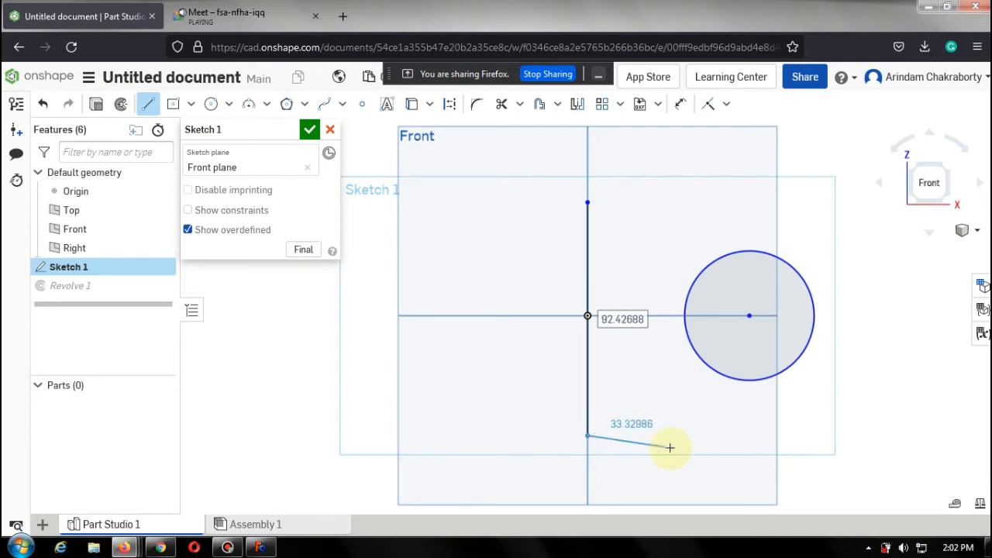
pyautogui.press('Escape')
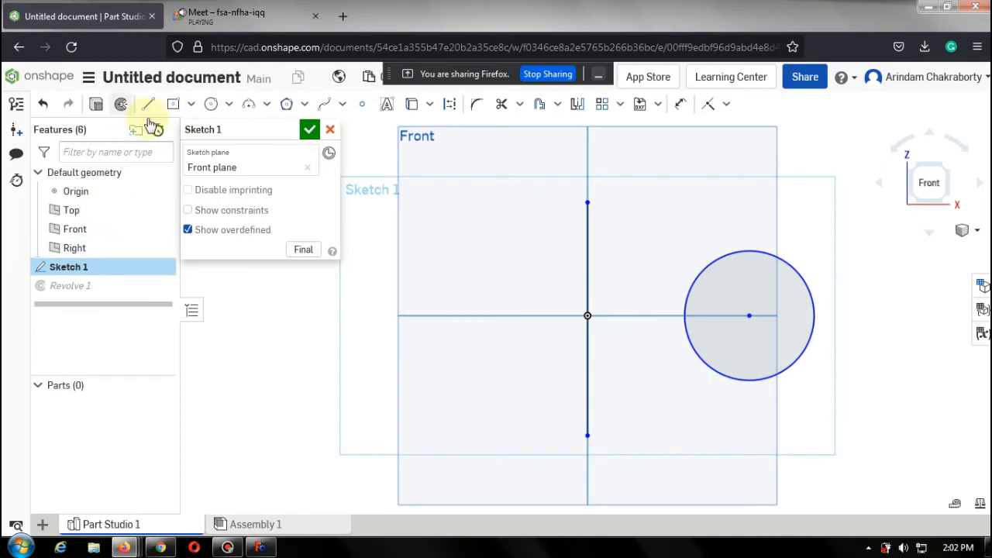
pyautogui.click(310, 133)
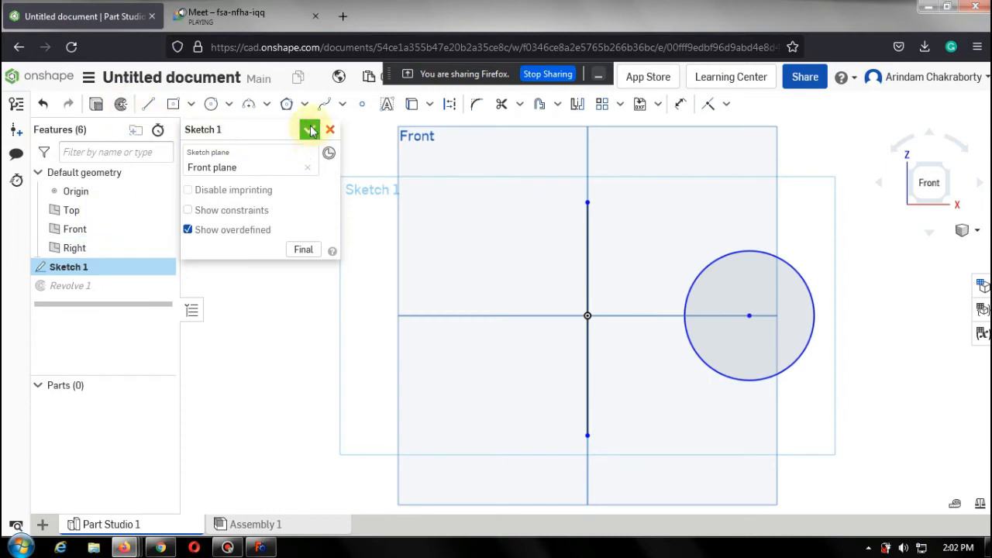
# Edit Revolve 1, set the vertical sketch line as its revolve axis, and accept the full revolve.
pyautogui.click(85, 288)
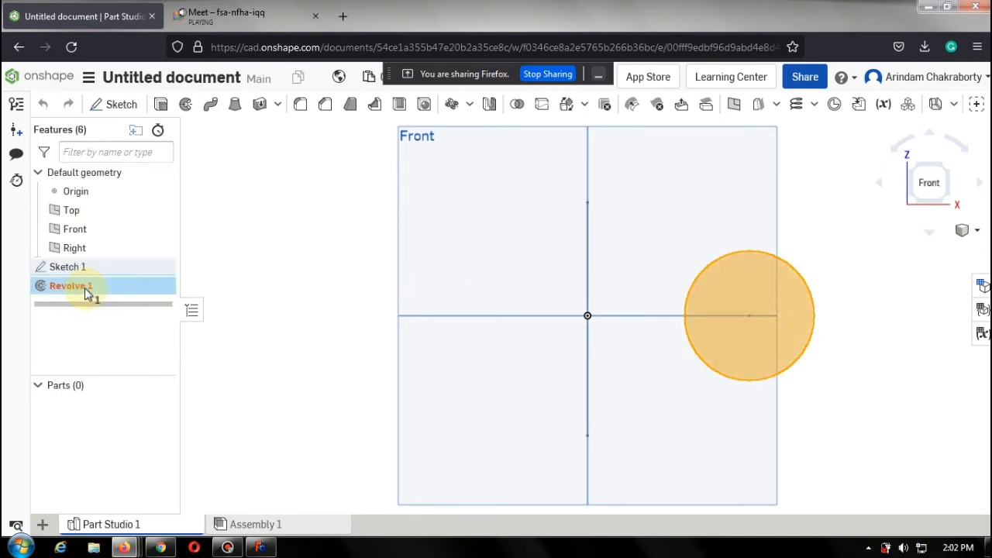
pyautogui.doubleClick(116, 287)
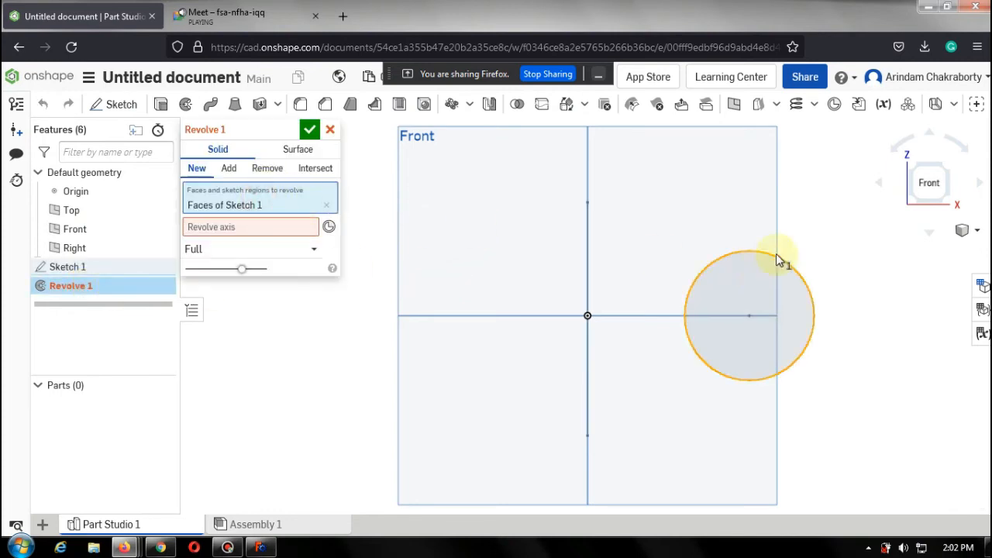
pyautogui.click(295, 227)
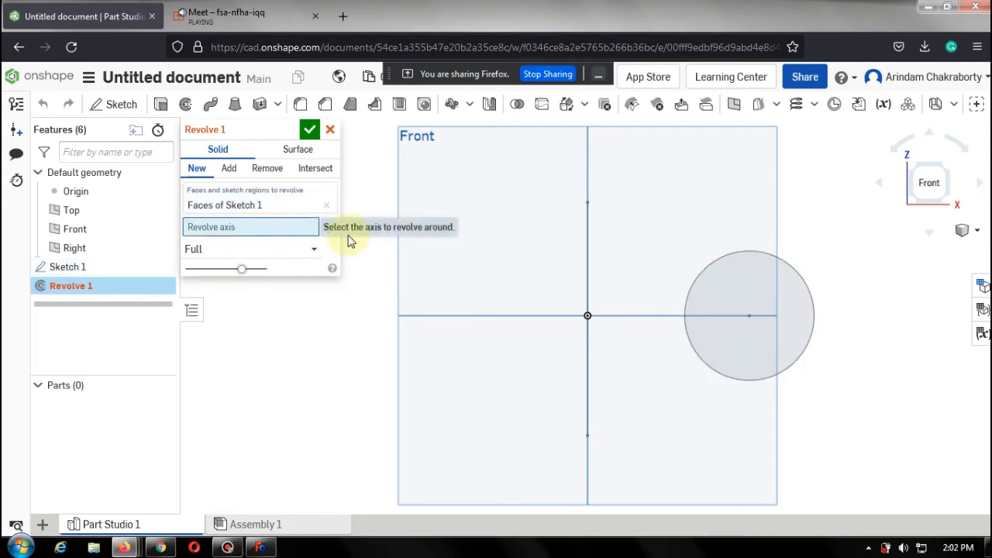
pyautogui.click(588, 231)
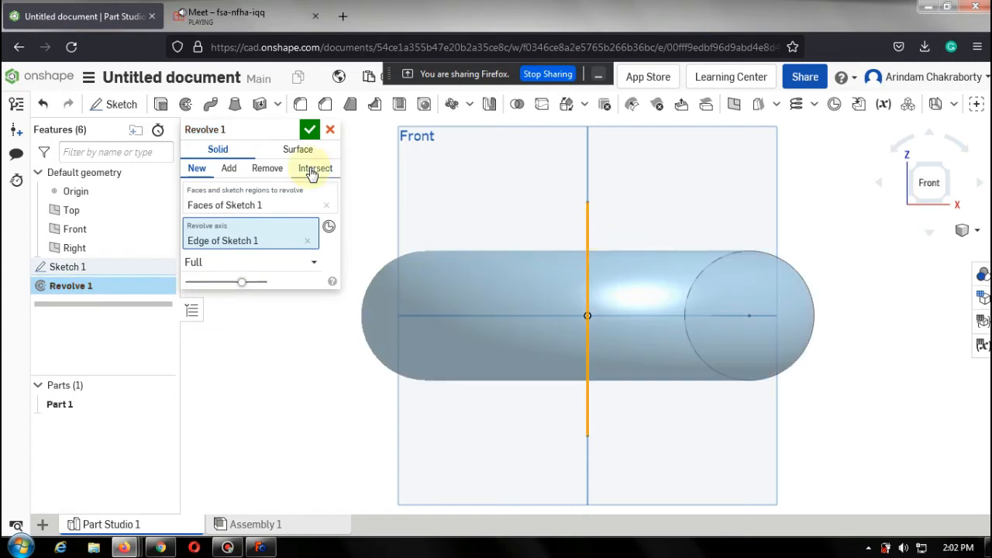
pyautogui.click(310, 130)
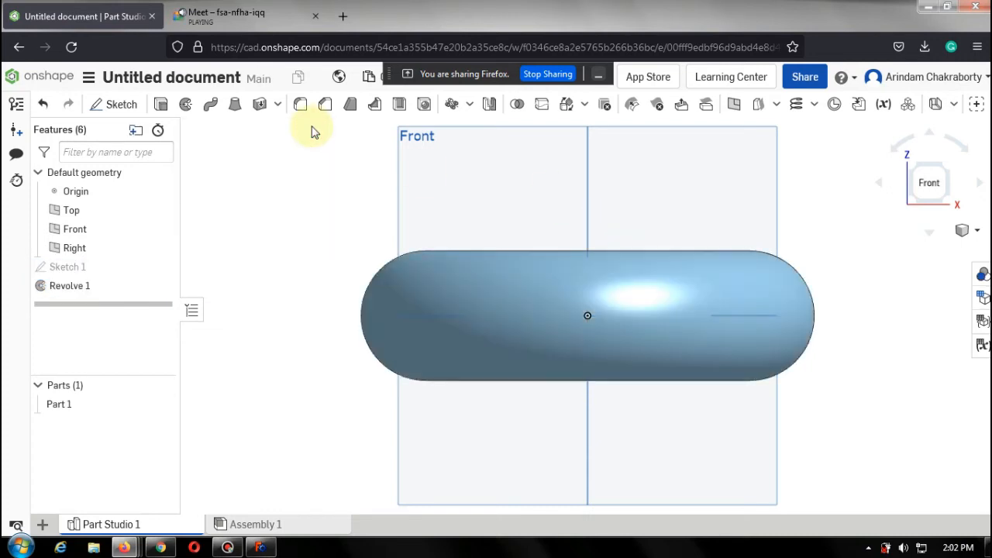
# Orbit and zoom around the revolved ring to inspect it.
pyautogui.moveTo(348, 166)
pyautogui.mouseDown(button='right')
pyautogui.moveTo(345, 203)
pyautogui.moveTo(361, 172)
pyautogui.mouseUp(button='right')
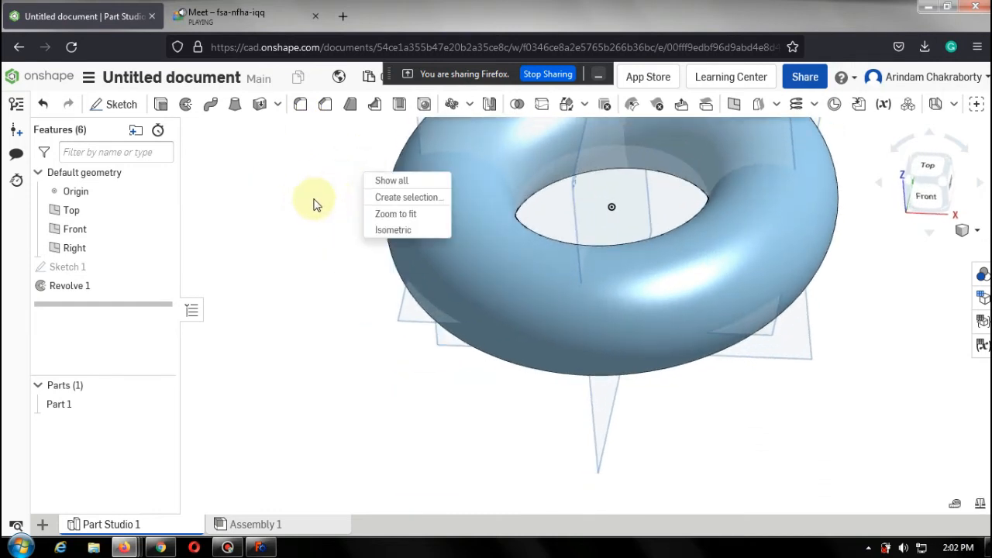
pyautogui.click(270, 211)
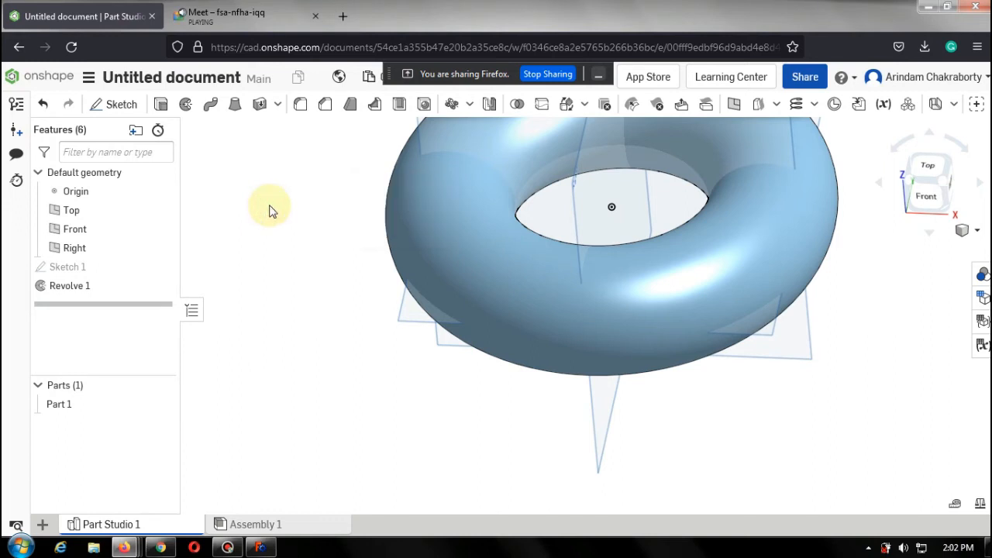
pyautogui.scroll(-3, 290, 228)
pyautogui.scroll(-2, 334, 198)
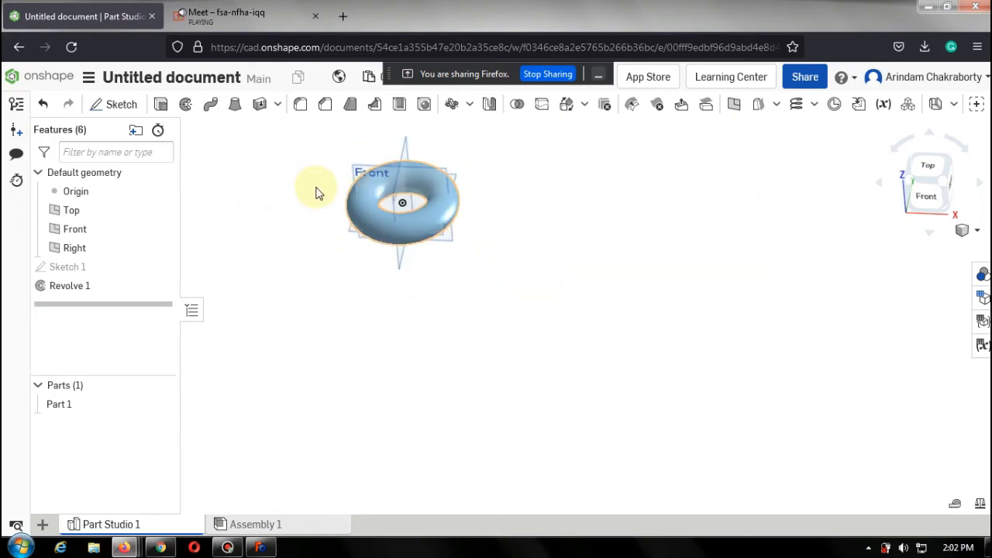
pyautogui.scroll(8, 326, 151)
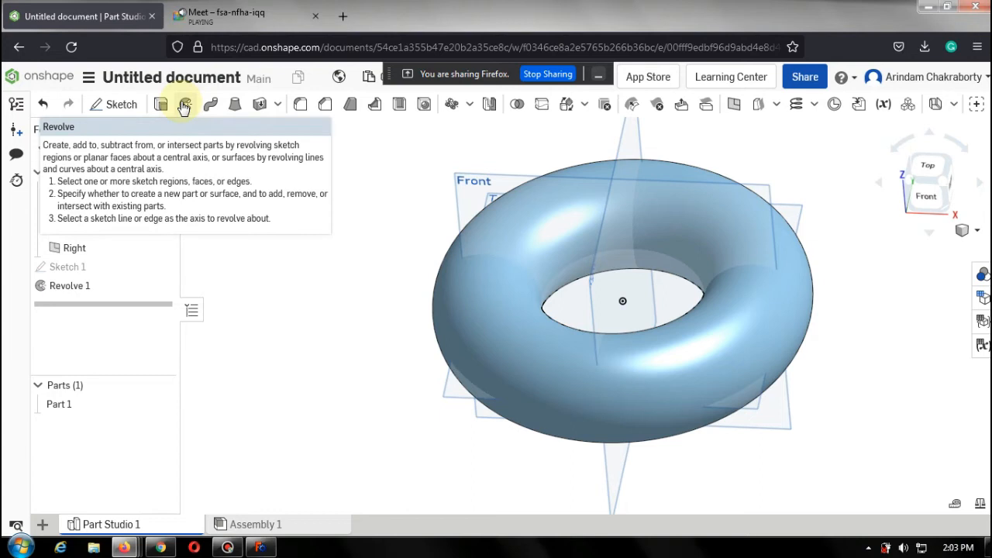
# Edit Sketch 1 in front view to add a centre-point rectangle about 76 mm square around the circle, then close it.
pyautogui.click(115, 112)
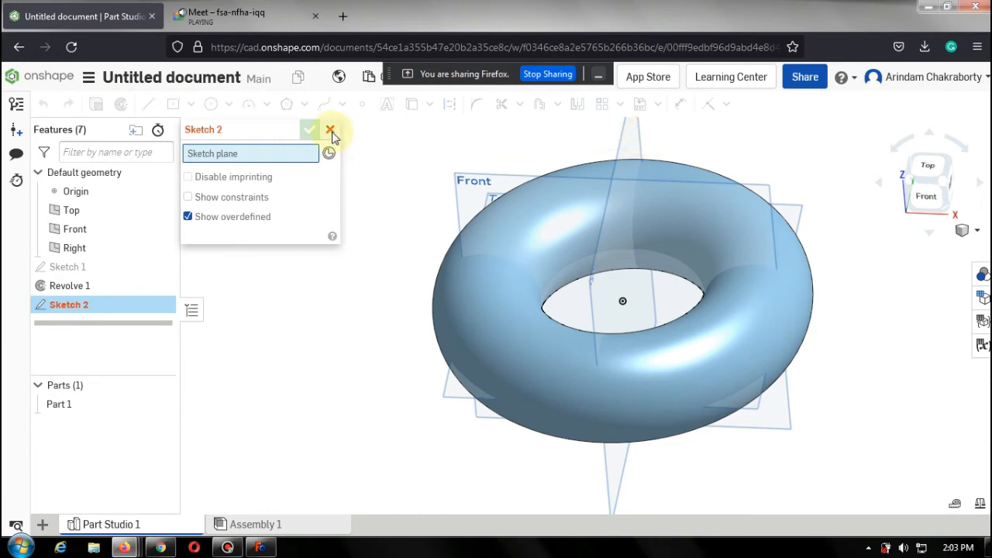
pyautogui.click(330, 130)
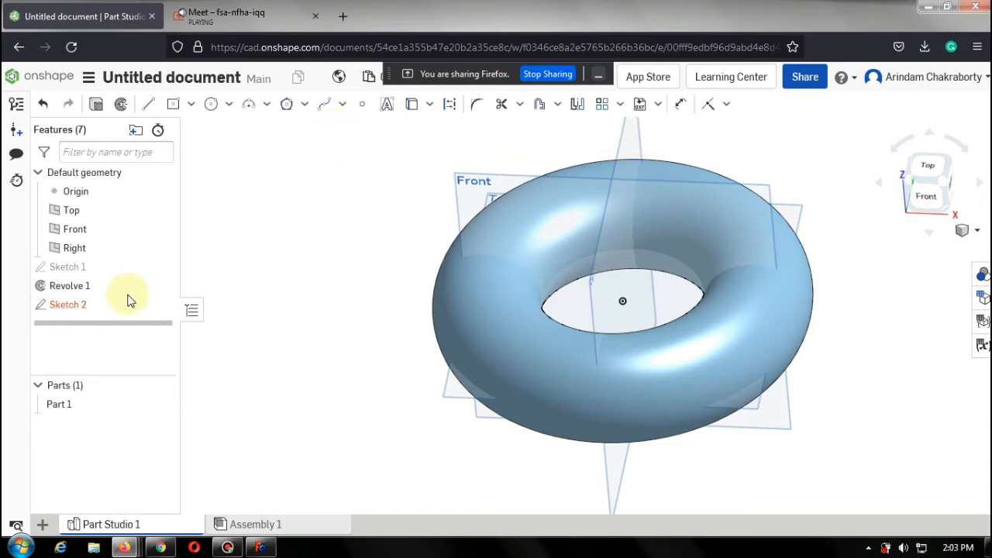
pyautogui.click(103, 268)
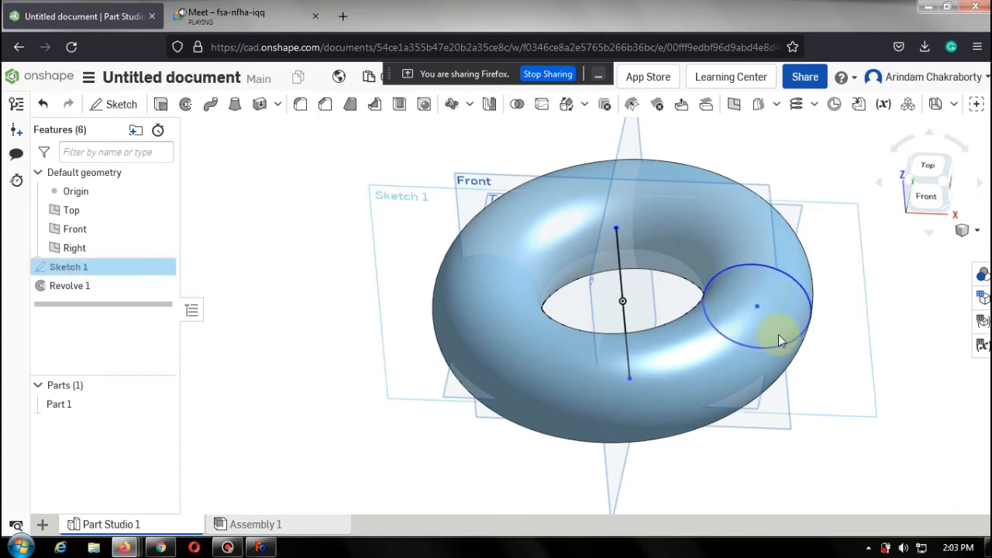
pyautogui.doubleClick(781, 289)
pyautogui.click(926, 194)
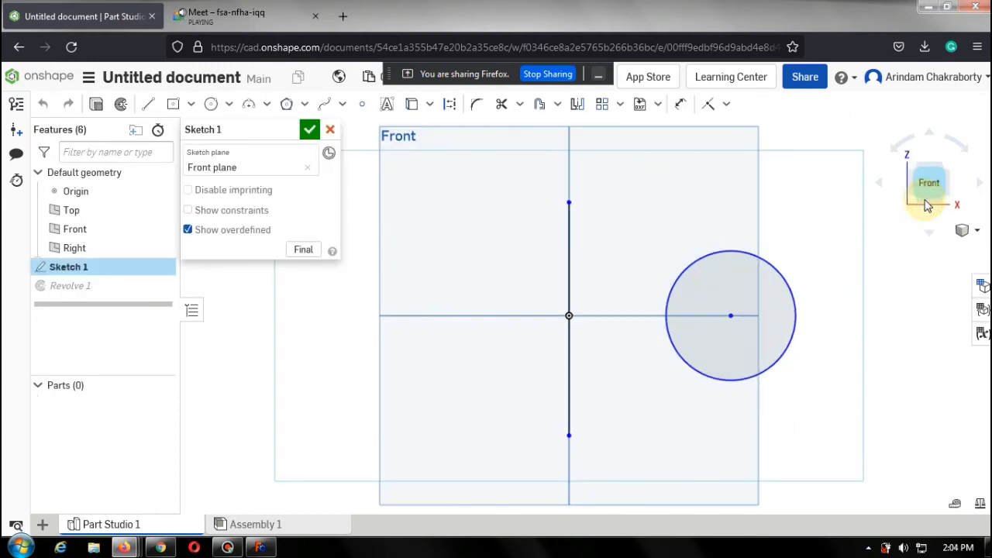
pyautogui.click(173, 104)
pyautogui.click(730, 315)
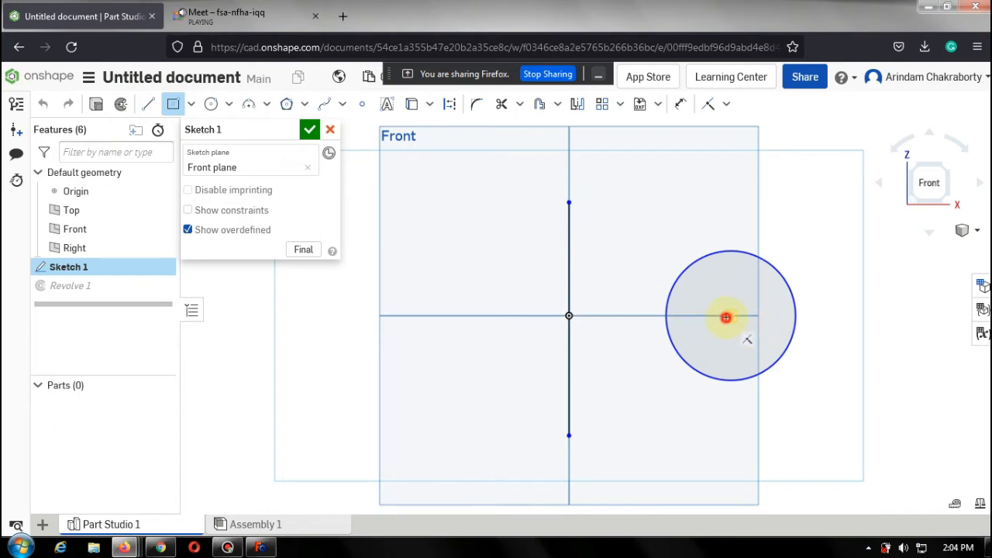
pyautogui.click(796, 344)
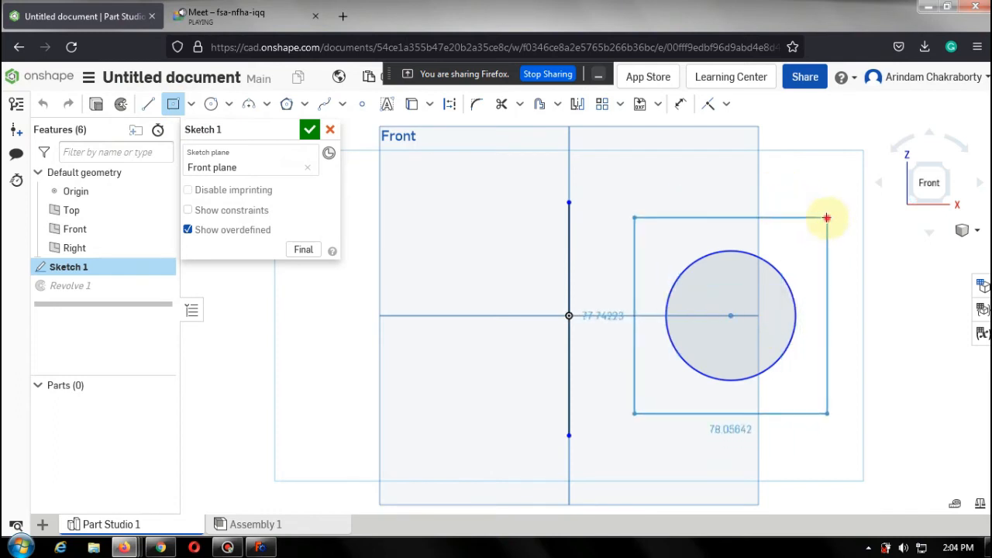
pyautogui.click(826, 218)
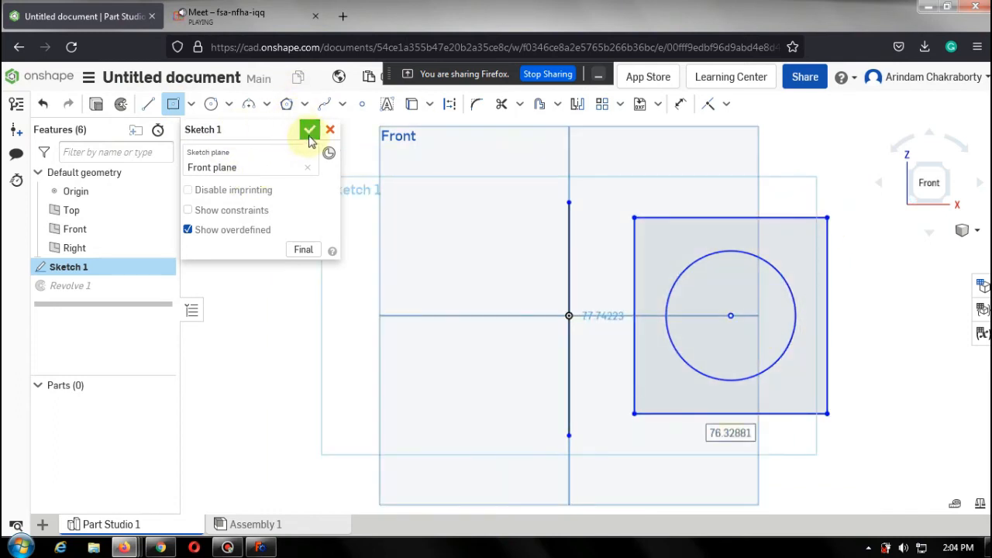
pyautogui.click(309, 131)
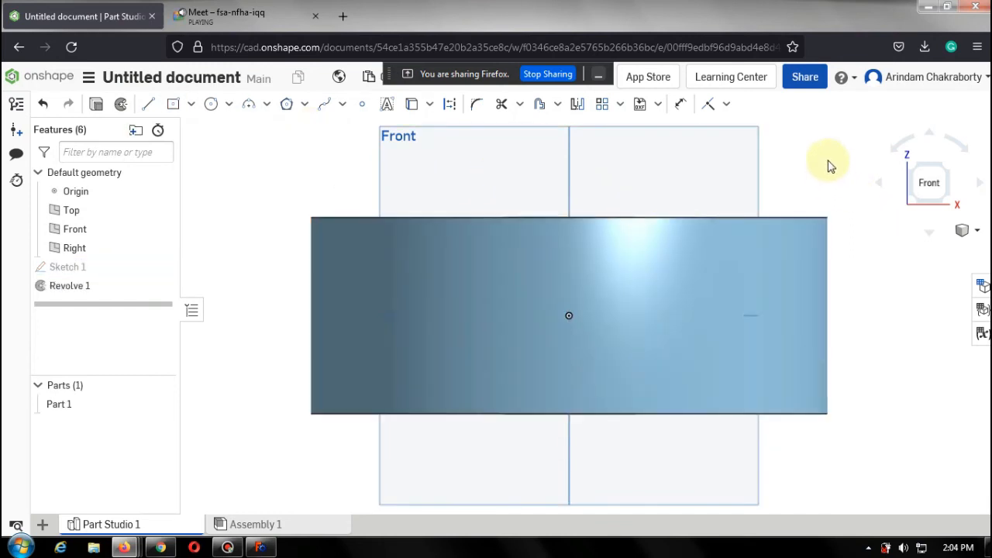
# Open a section view of the part cut by the Front and Right planes, seen from the top.
pyautogui.moveTo(829, 161)
pyautogui.mouseDown(button='right')
pyautogui.moveTo(857, 203)
pyautogui.moveTo(859, 244)
pyautogui.moveTo(842, 190)
pyautogui.moveTo(799, 195)
pyautogui.moveTo(837, 215)
pyautogui.moveTo(832, 182)
pyautogui.mouseUp(button='right')
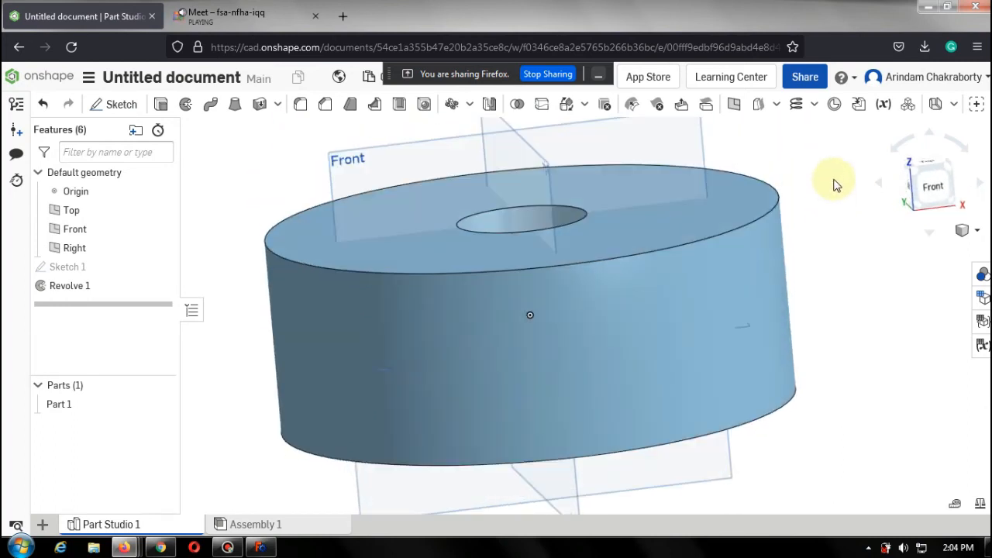
pyautogui.rightClick(834, 185)
pyautogui.click(835, 186)
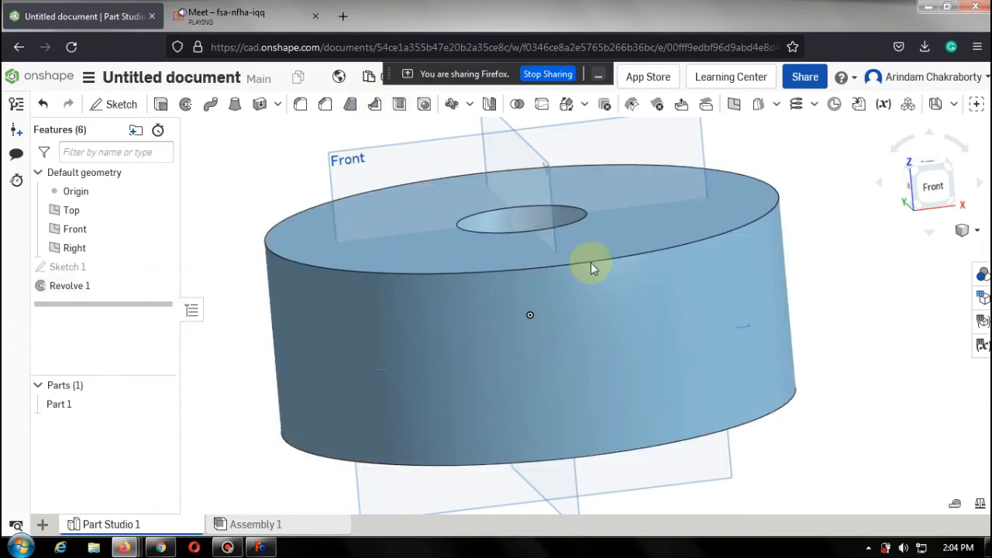
pyautogui.click(976, 229)
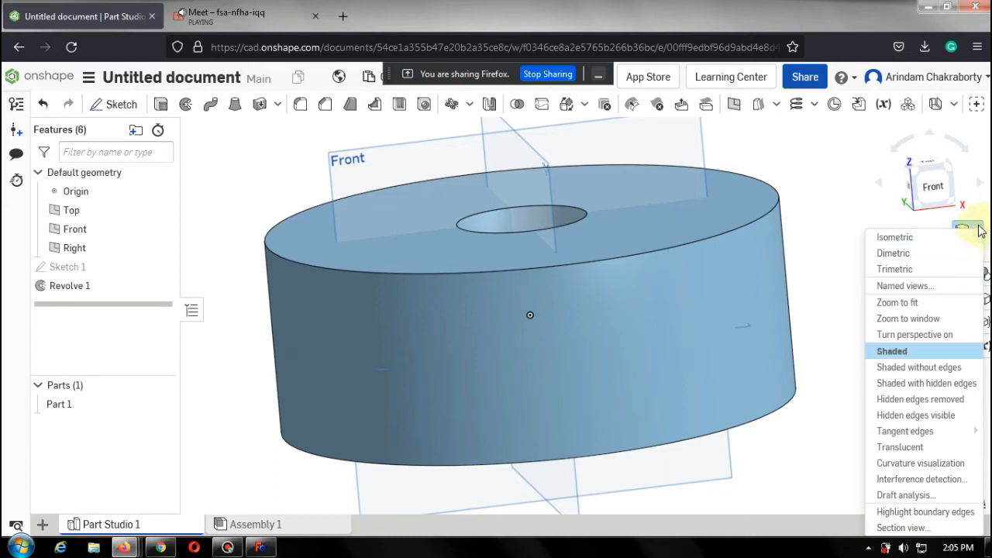
pyautogui.click(875, 205)
pyautogui.click(974, 232)
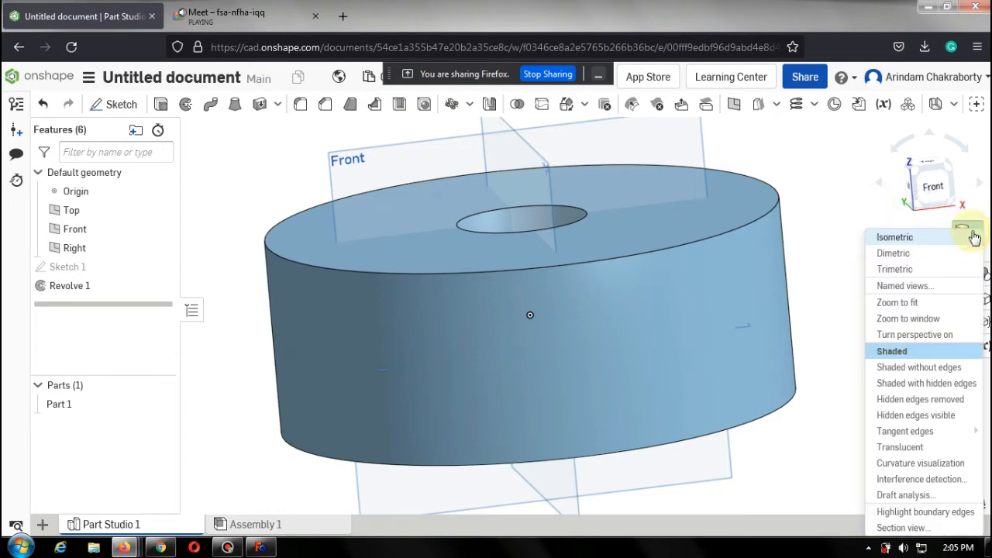
pyautogui.click(932, 530)
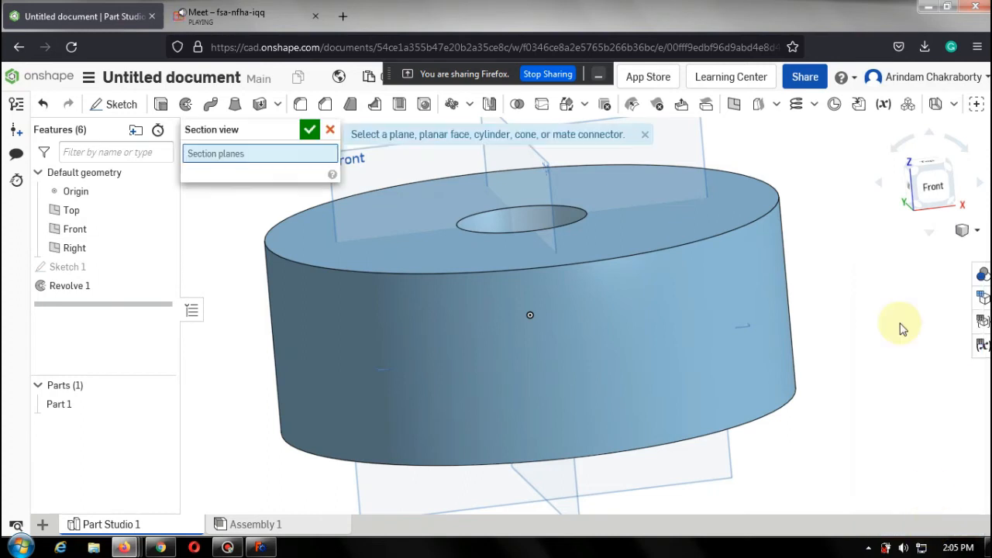
pyautogui.click(931, 160)
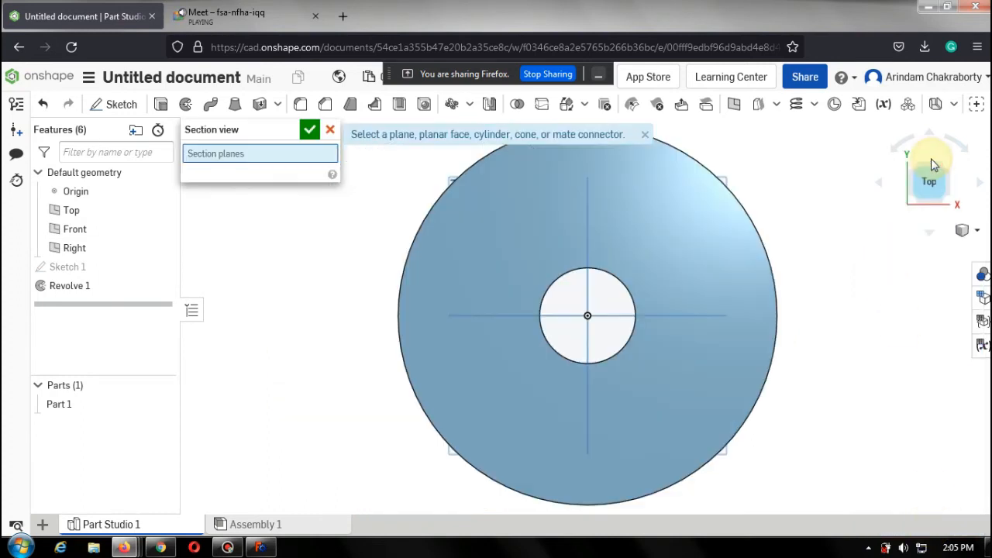
pyautogui.click(265, 318)
pyautogui.moveTo(379, 338); pyautogui.dragTo(620, 333)
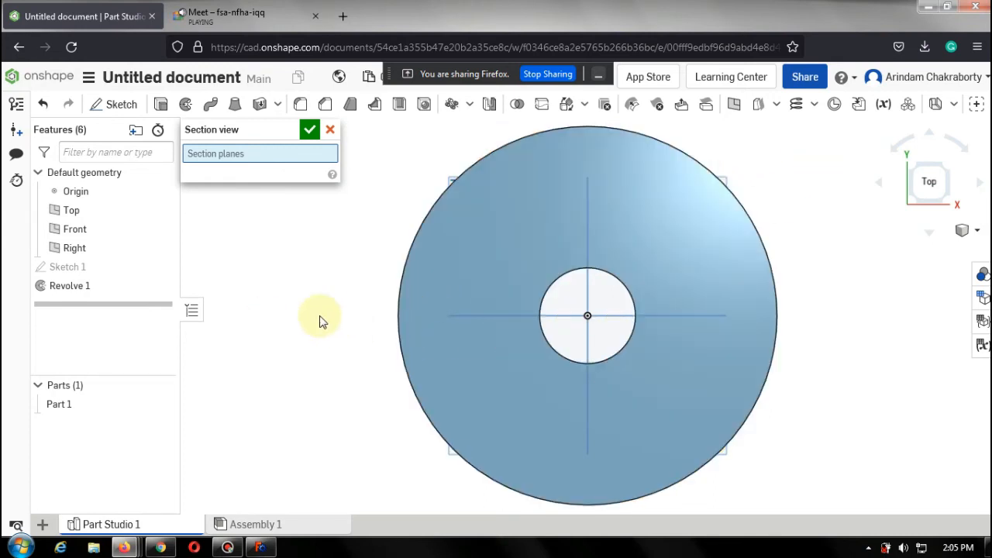
pyautogui.moveTo(319, 316); pyautogui.dragTo(860, 520)
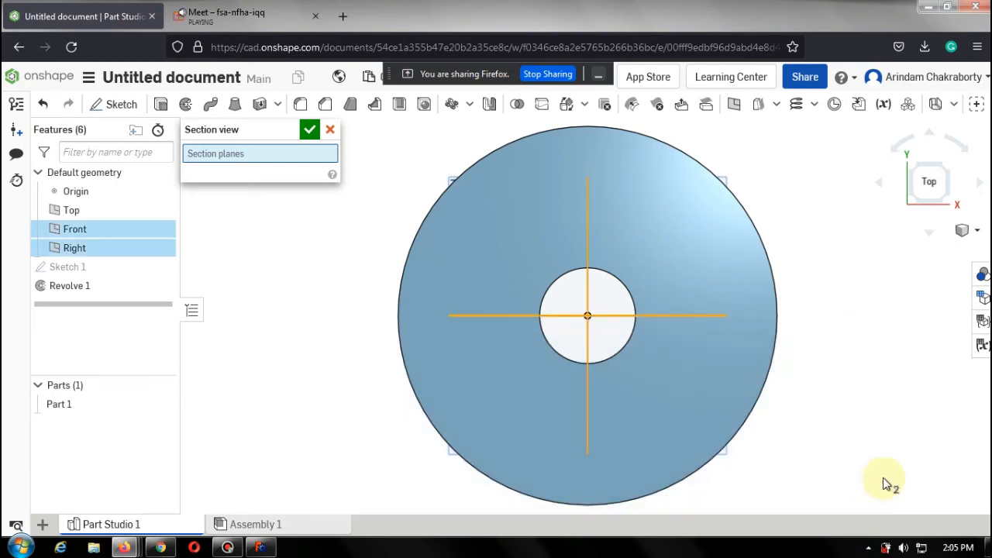
pyautogui.click(287, 153)
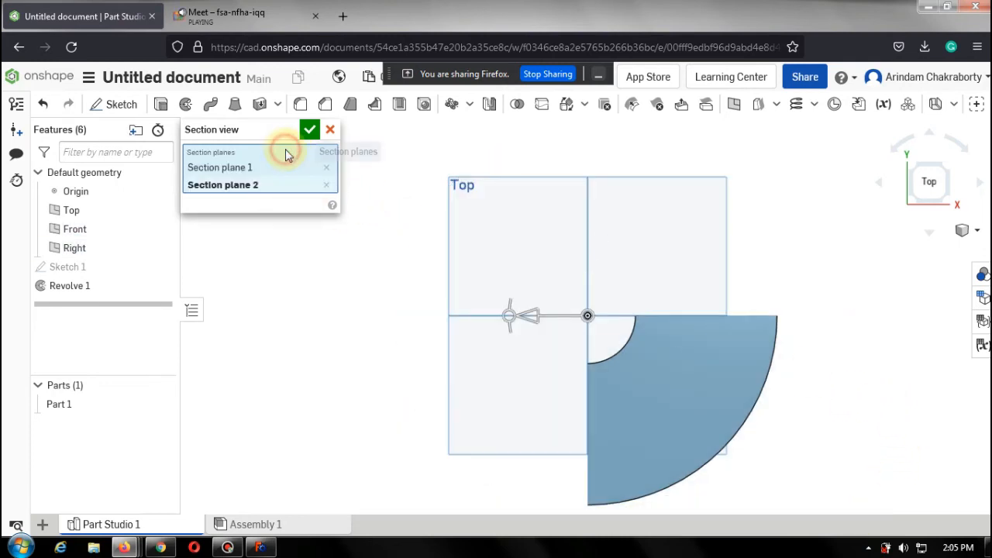
# Remove the second section plane, orbit to examine the remaining cut, and close the section view.
pyautogui.moveTo(496, 196); pyautogui.dragTo(244, 200, button='right')
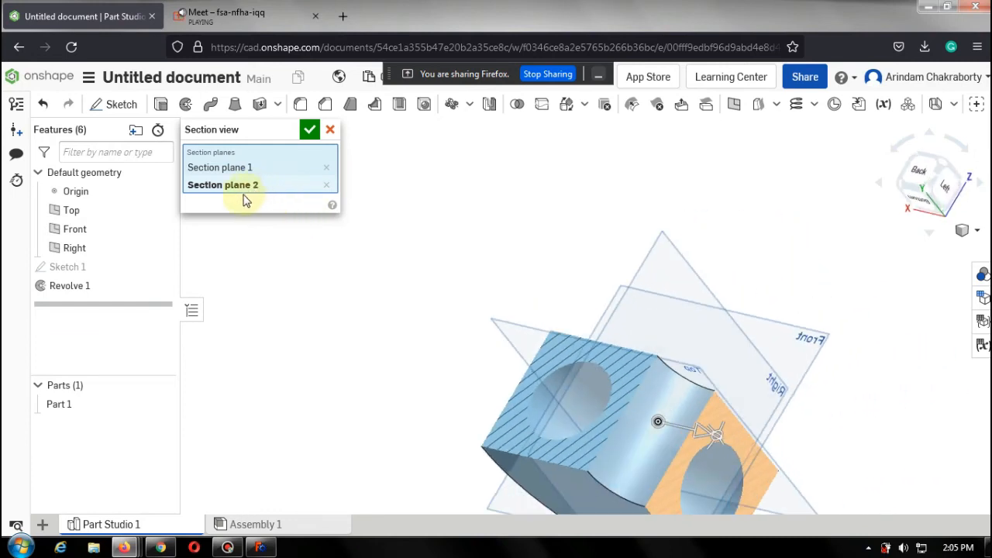
pyautogui.click(326, 185)
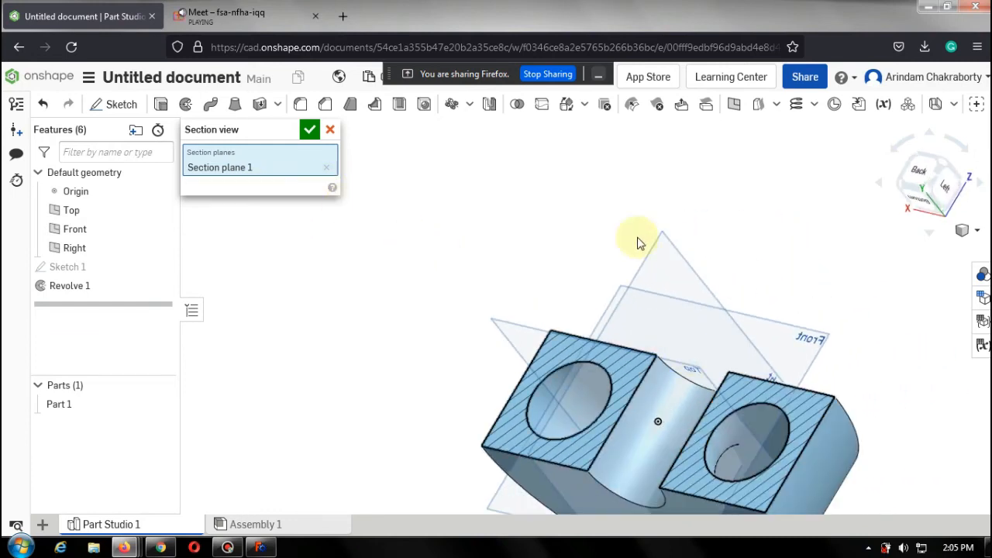
pyautogui.moveTo(589, 227); pyautogui.dragTo(572, 259, button='right')
pyautogui.click(309, 129)
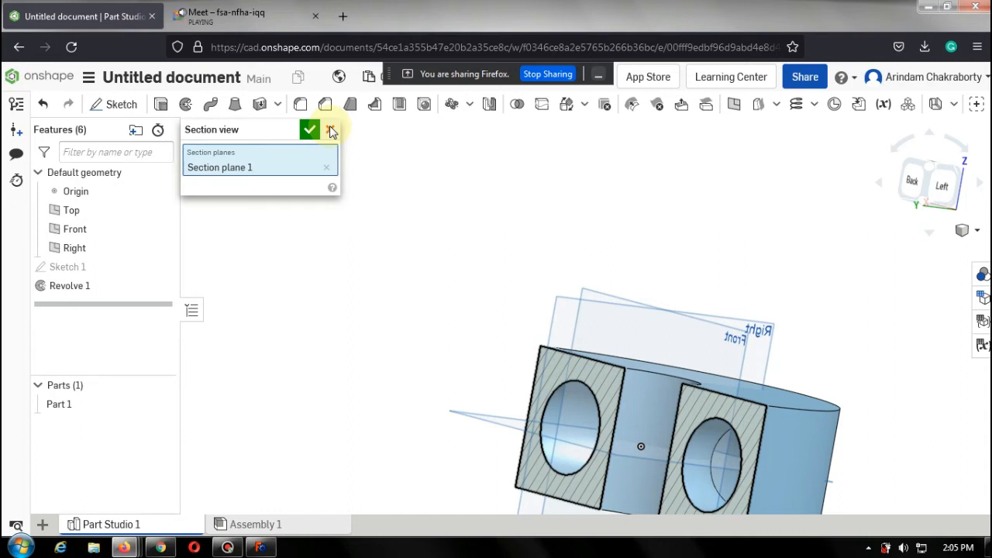
pyautogui.click(331, 130)
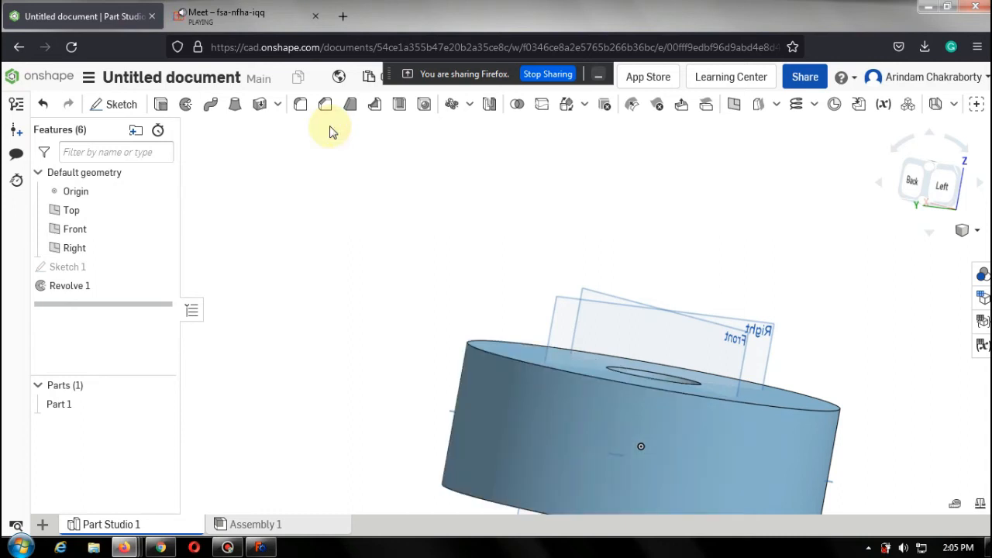
# Edit Revolve 1 in top view and change its revolve type to One direction.
pyautogui.doubleClick(128, 287)
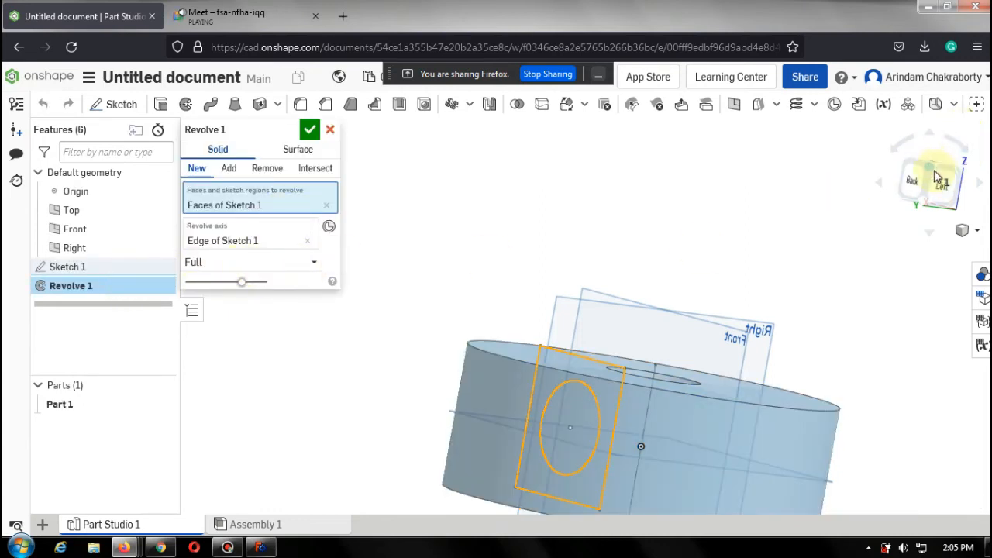
pyautogui.click(976, 231)
pyautogui.click(976, 231)
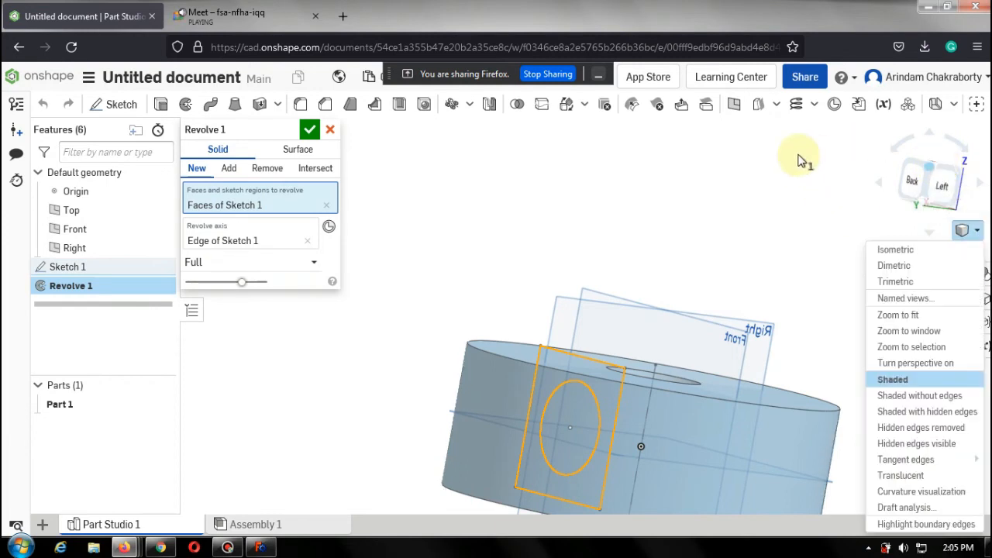
pyautogui.click(804, 218)
pyautogui.moveTo(811, 176); pyautogui.dragTo(766, 232, button='right')
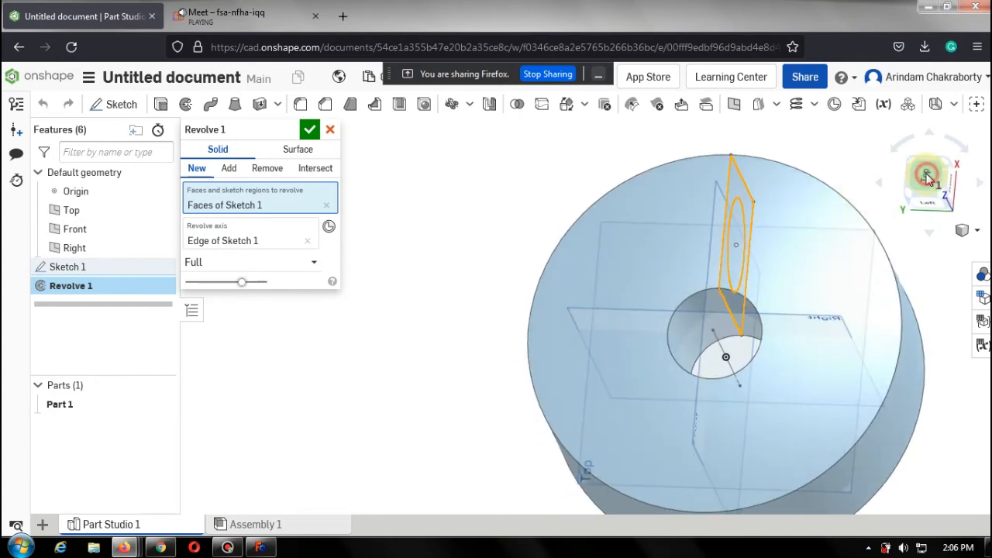
pyautogui.click(924, 177)
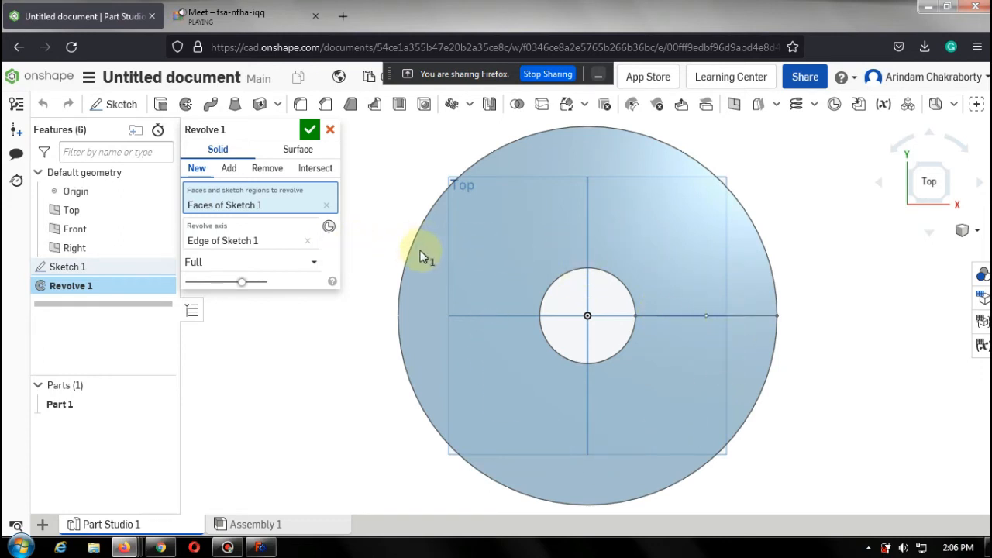
pyautogui.click(308, 262)
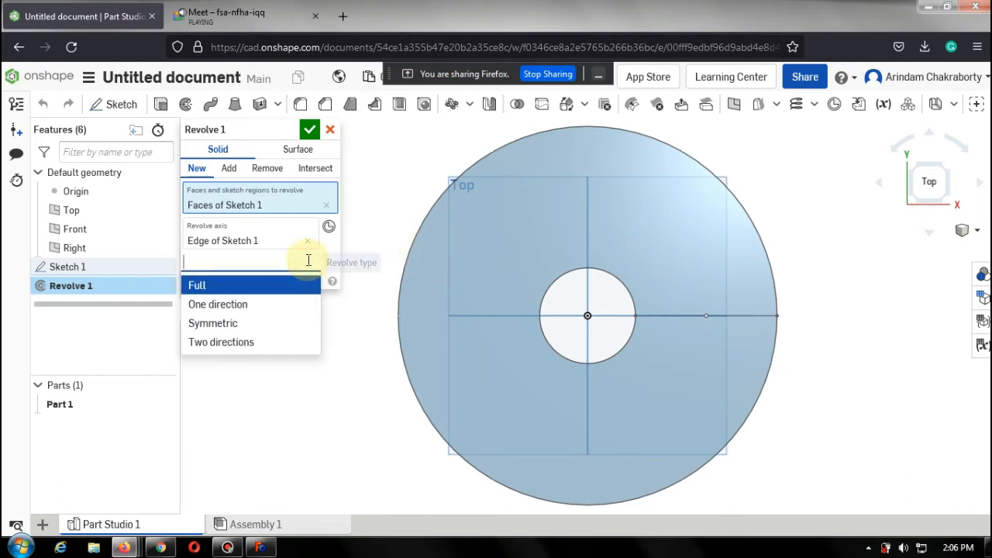
pyautogui.click(263, 303)
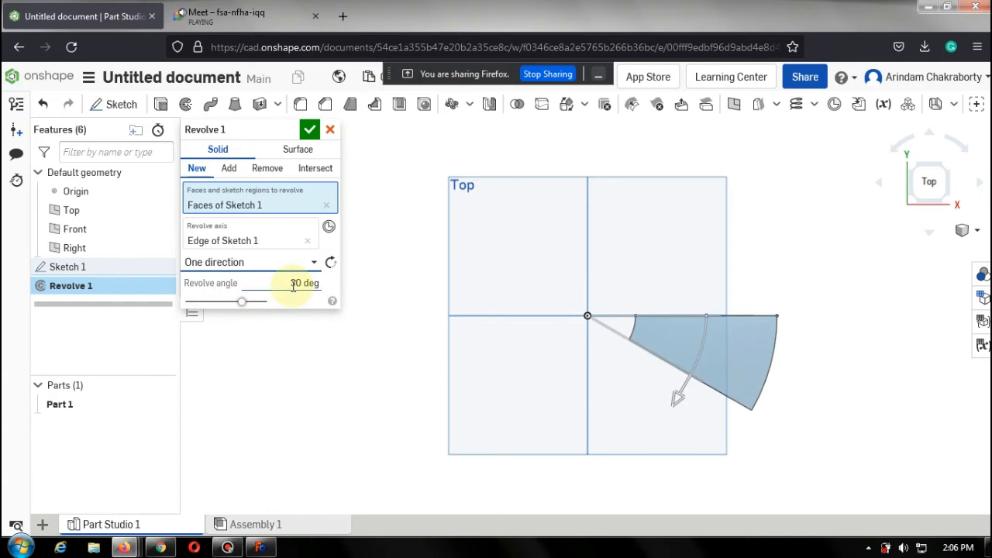
# Drag the revolve angle arrow, then set the revolve angle to 180 deg.
pyautogui.click(677, 401)
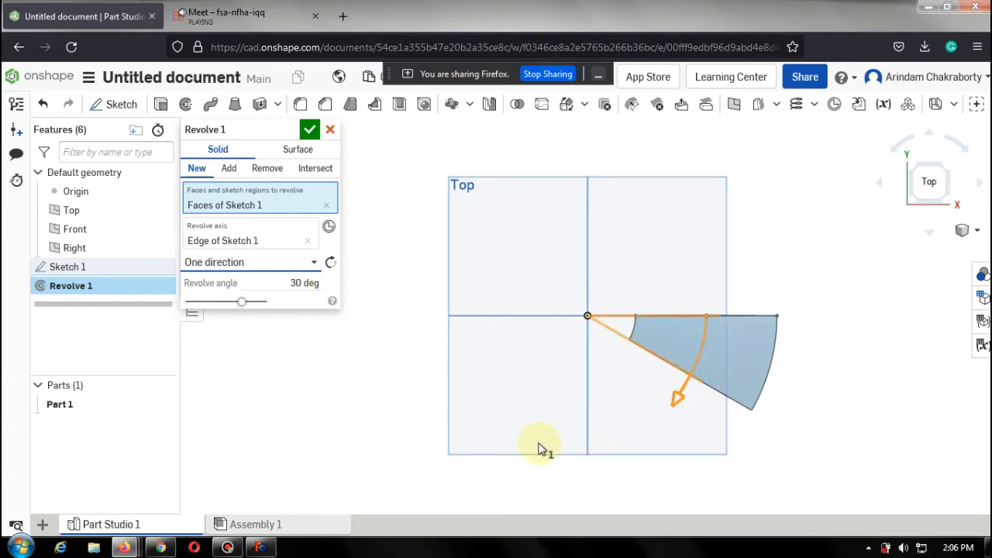
pyautogui.moveTo(540, 444); pyautogui.dragTo(464, 320)
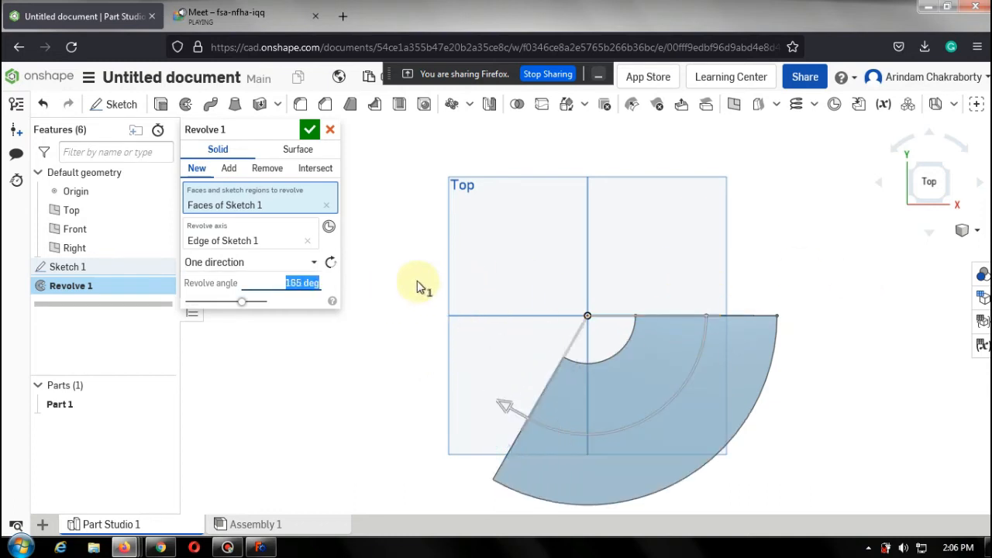
pyautogui.write('10')
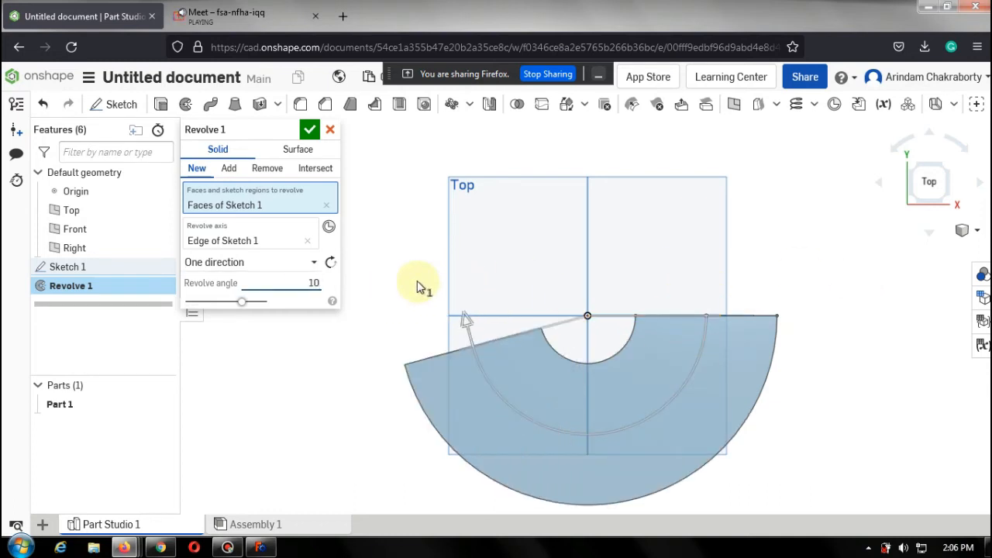
pyautogui.press('BackSpace')
pyautogui.write('80')
pyautogui.click(331, 284)
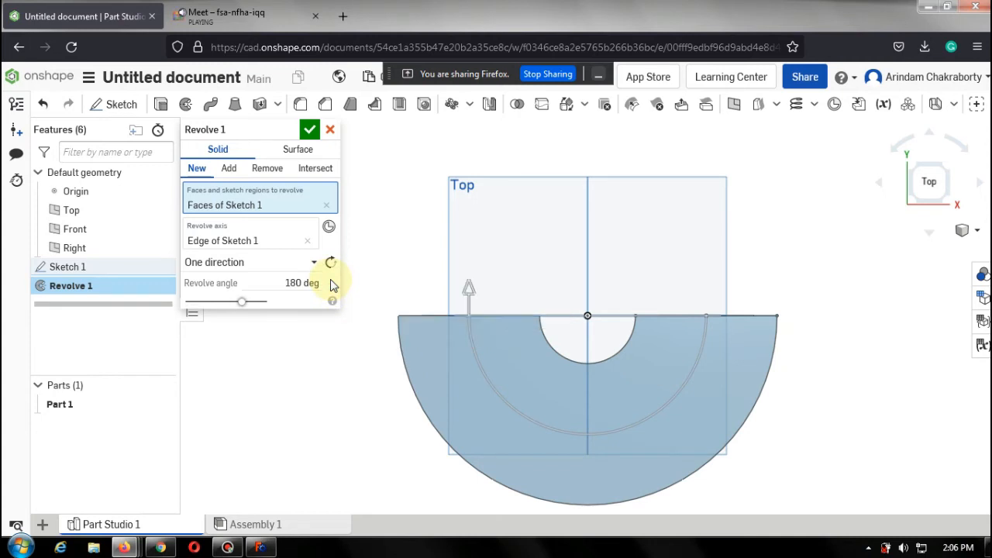
# Set the revolve angle to 21.225 deg.
pyautogui.click(306, 281)
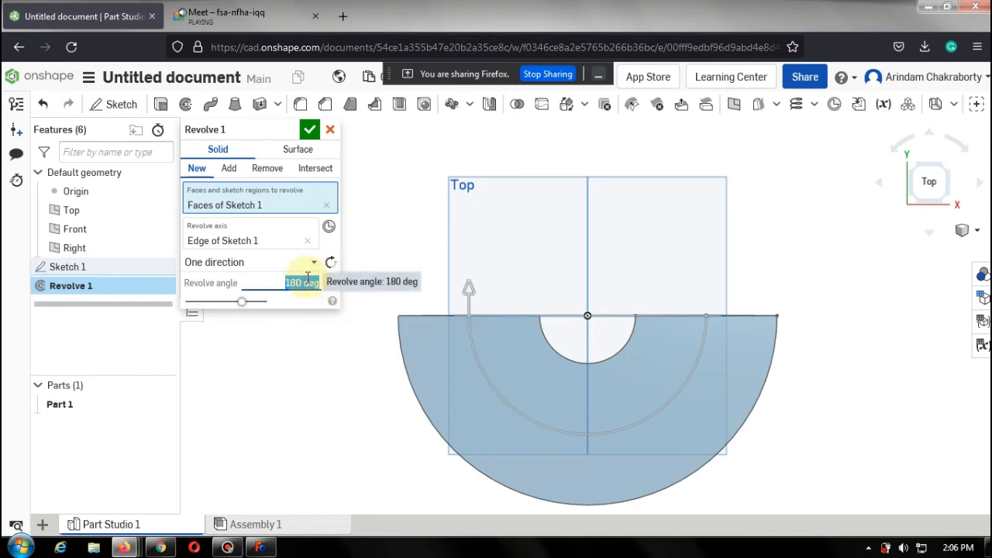
pyautogui.write('21.225')
pyautogui.press('Return')
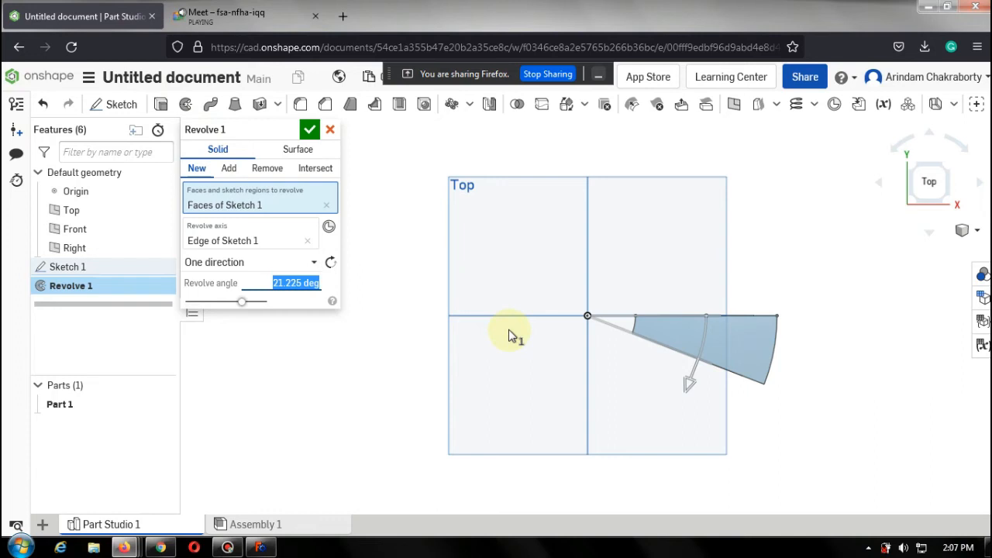
# Switch the revolve type to Symmetric and set the revolve angle to 30 deg.
pyautogui.click(311, 262)
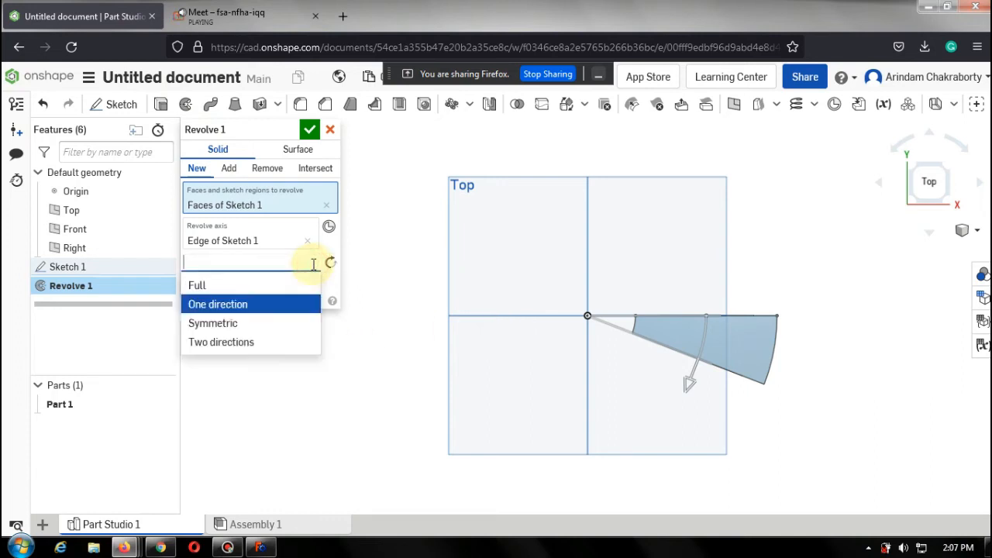
pyautogui.click(257, 327)
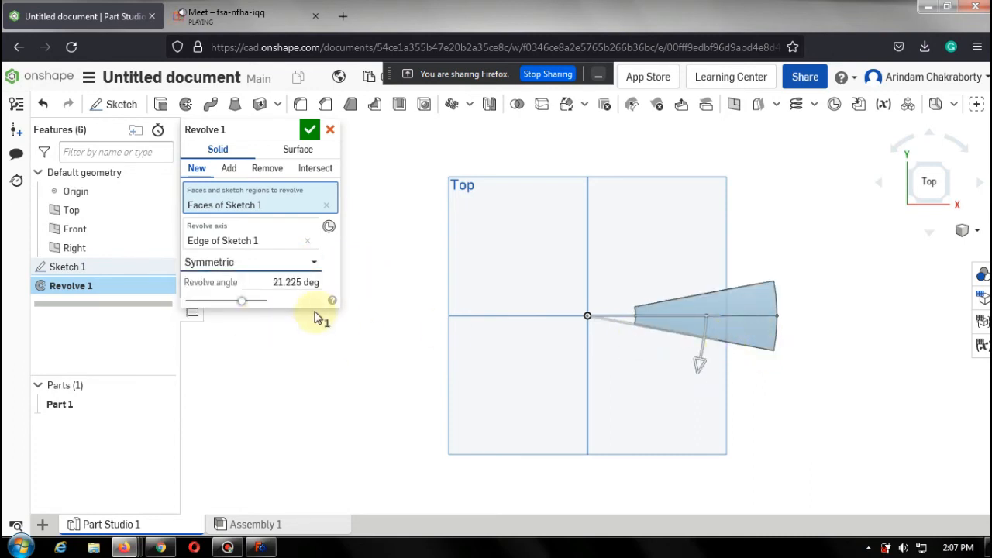
pyautogui.click(310, 283)
pyautogui.write('3')
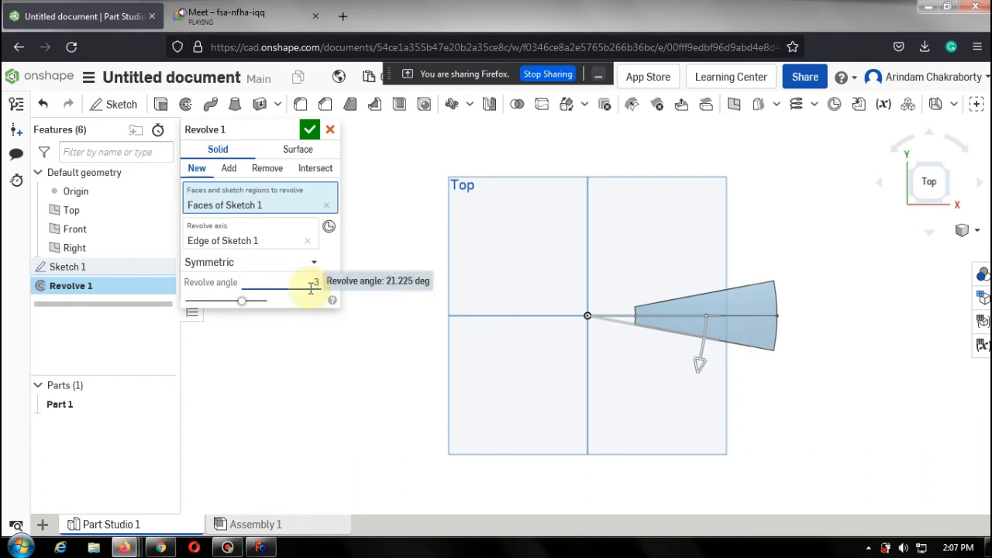
pyautogui.write('0')
pyautogui.press('Return')
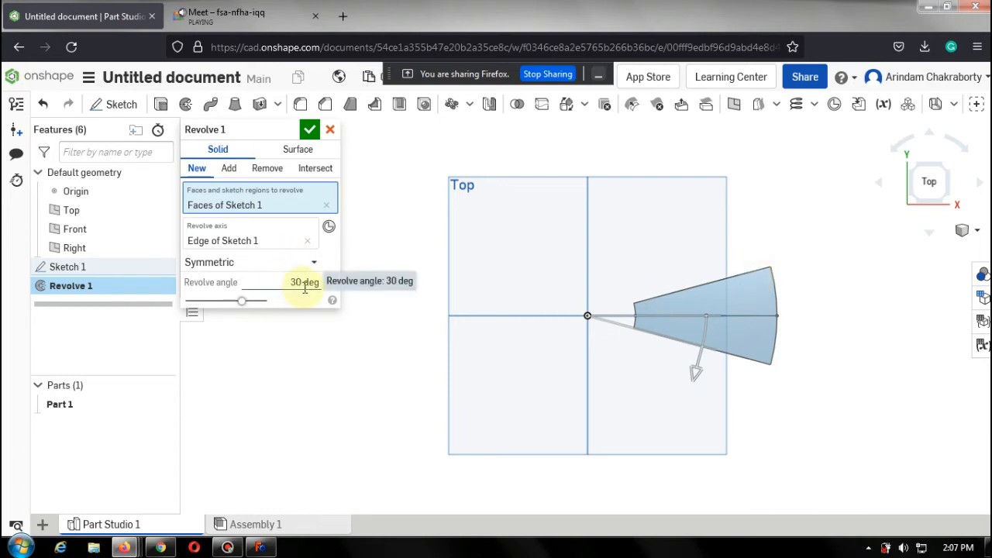
# Switch the revolve type to Two directions and set the second revolve angle to 45 deg.
pyautogui.click(312, 262)
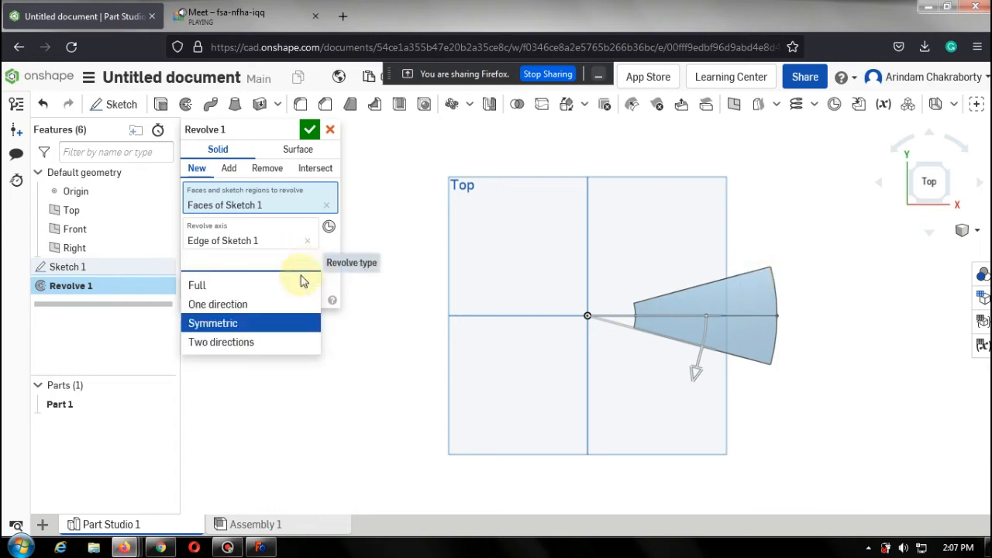
pyautogui.click(260, 341)
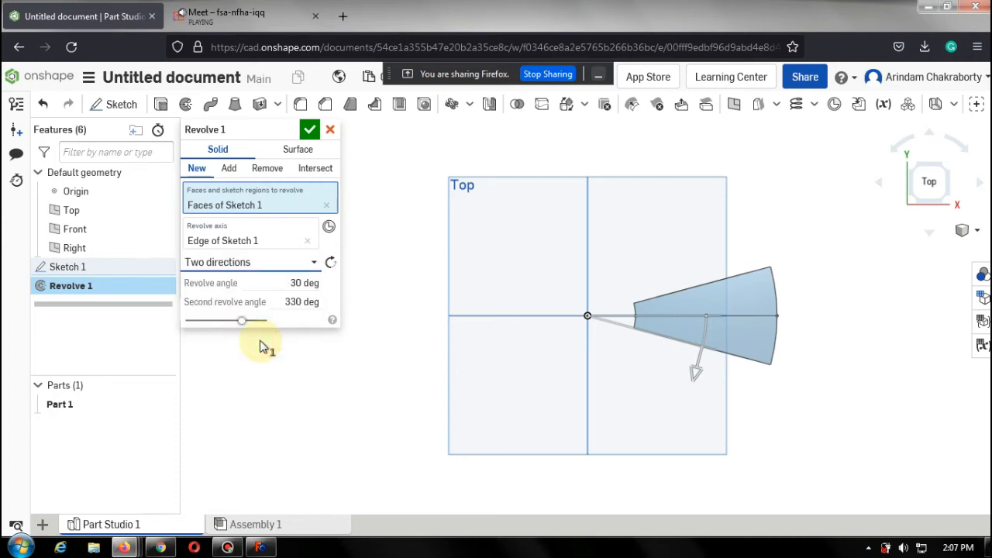
pyautogui.click(310, 301)
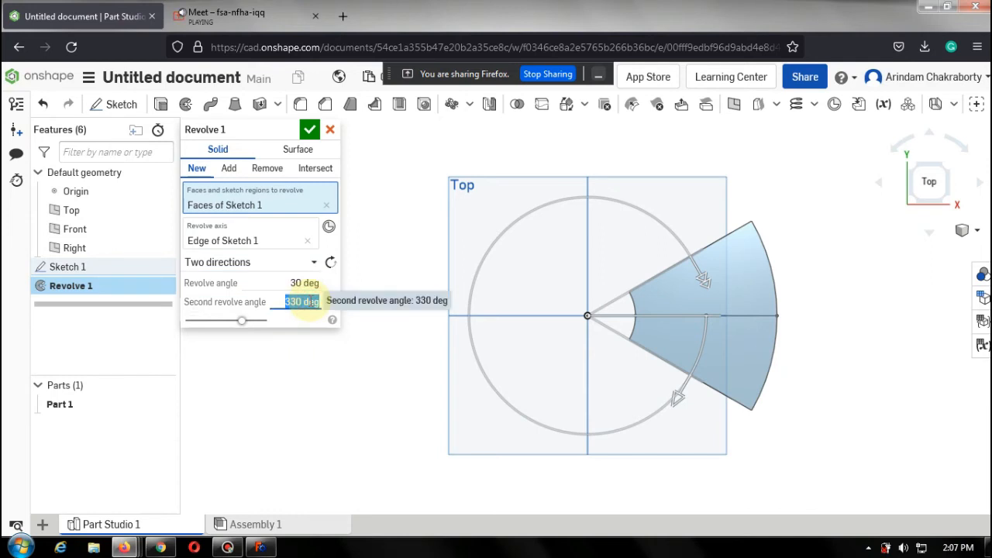
pyautogui.write('45')
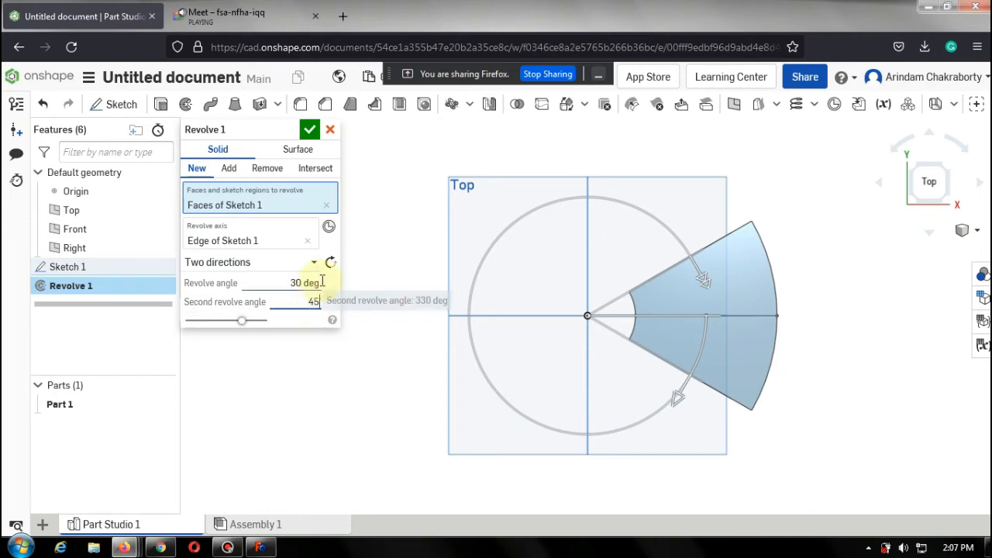
pyautogui.press('Return')
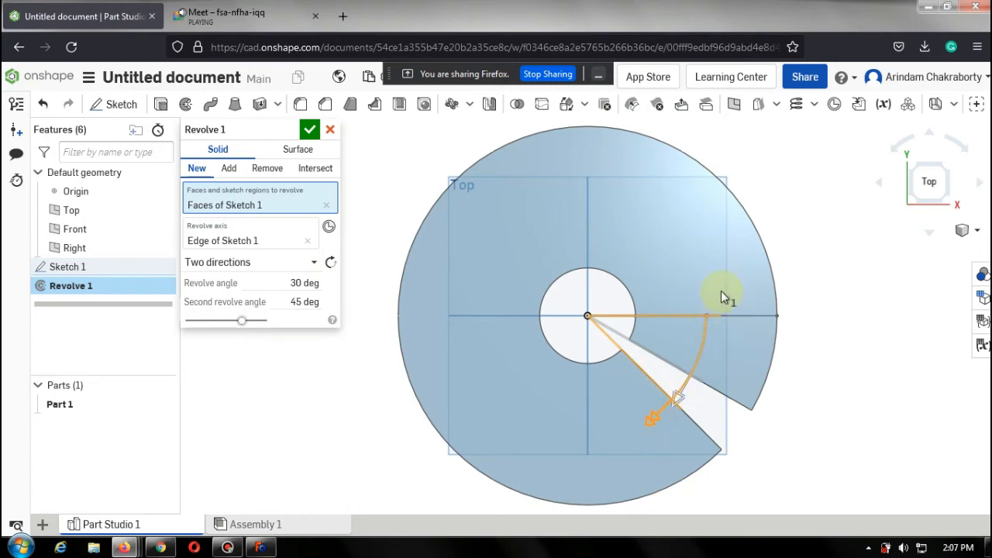
# Drag the second revolve angle to about 115 deg and flip the revolve direction twice.
pyautogui.moveTo(720, 268); pyautogui.dragTo(528, 406)
pyautogui.click(331, 263)
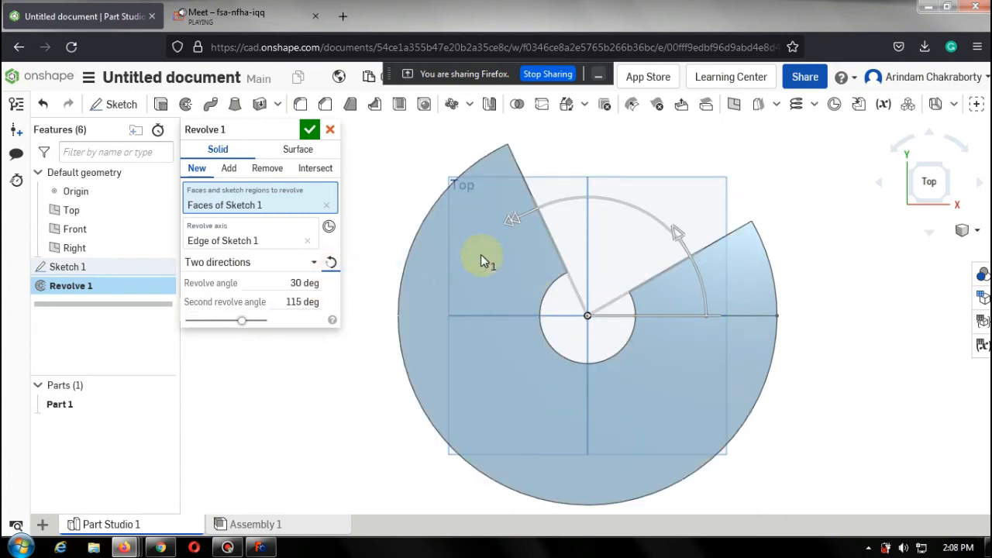
pyautogui.click(331, 264)
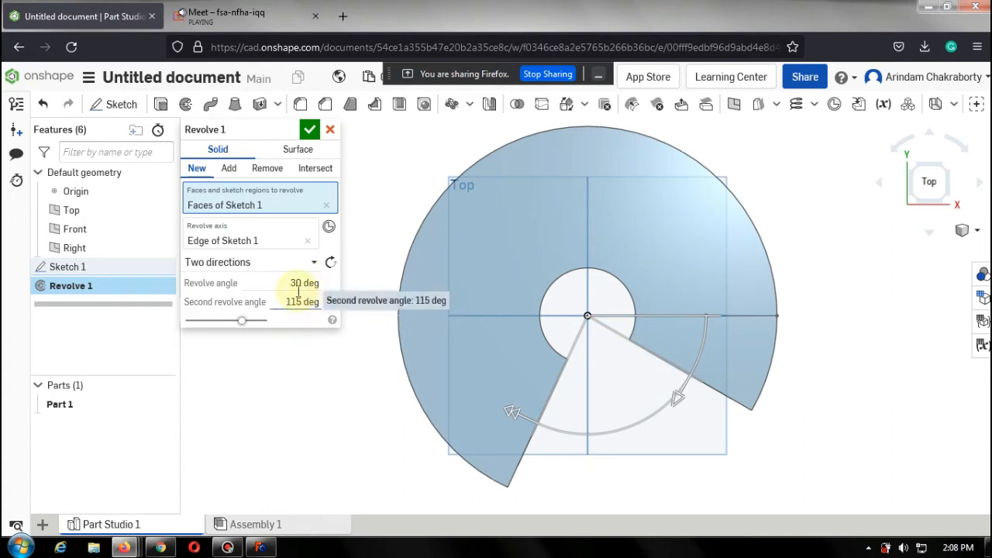
pyautogui.click(676, 314)
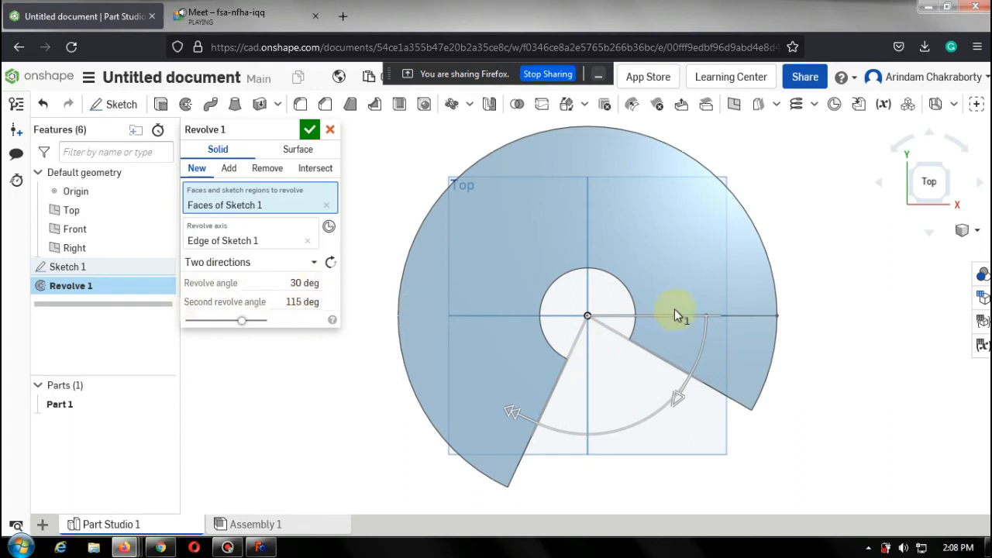
# Set the revolve type back to Full and accept the revolve.
pyautogui.click(312, 261)
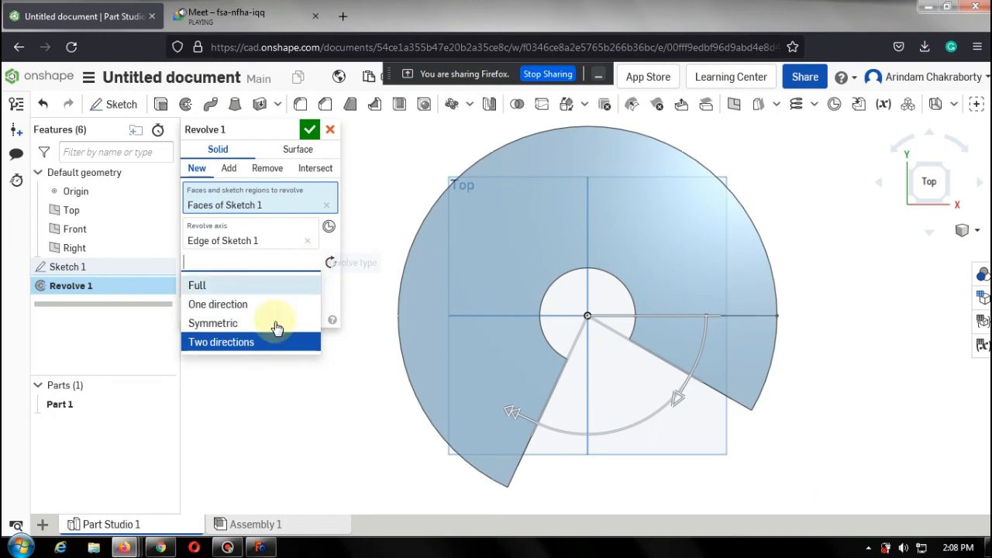
pyautogui.click(247, 280)
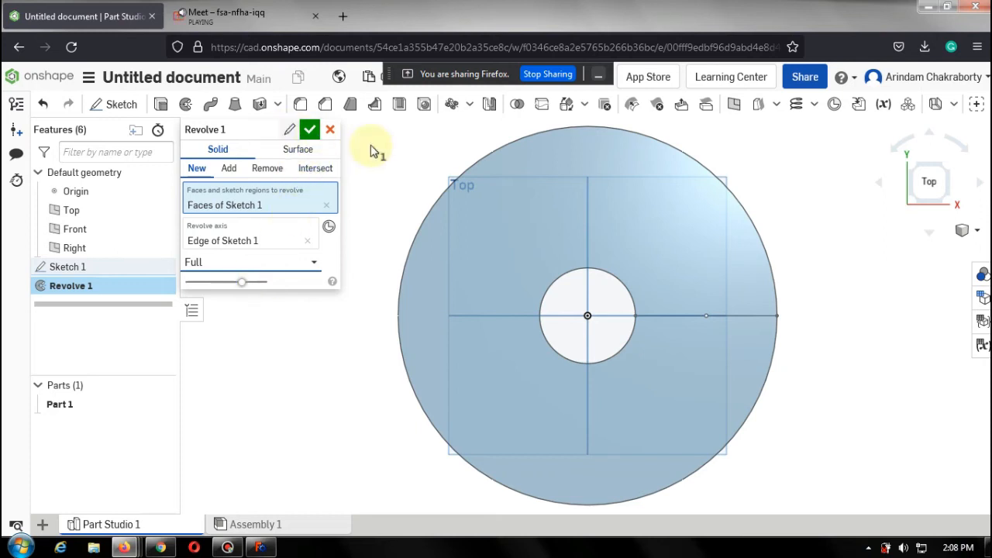
pyautogui.click(311, 132)
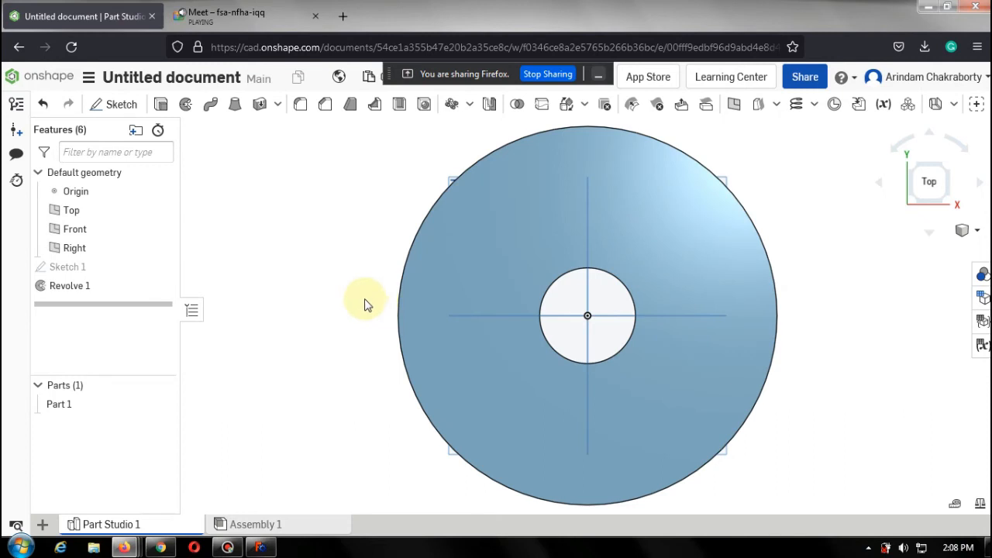
# Reopen Revolve 1, set it to One direction with a 30 deg angle, and accept the feature.
pyautogui.click(80, 286)
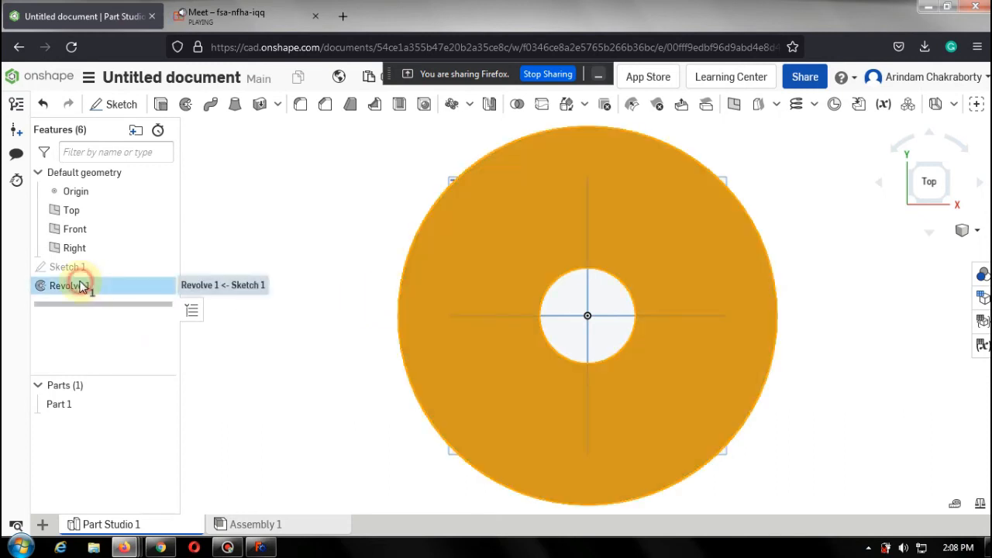
pyautogui.doubleClick(80, 285)
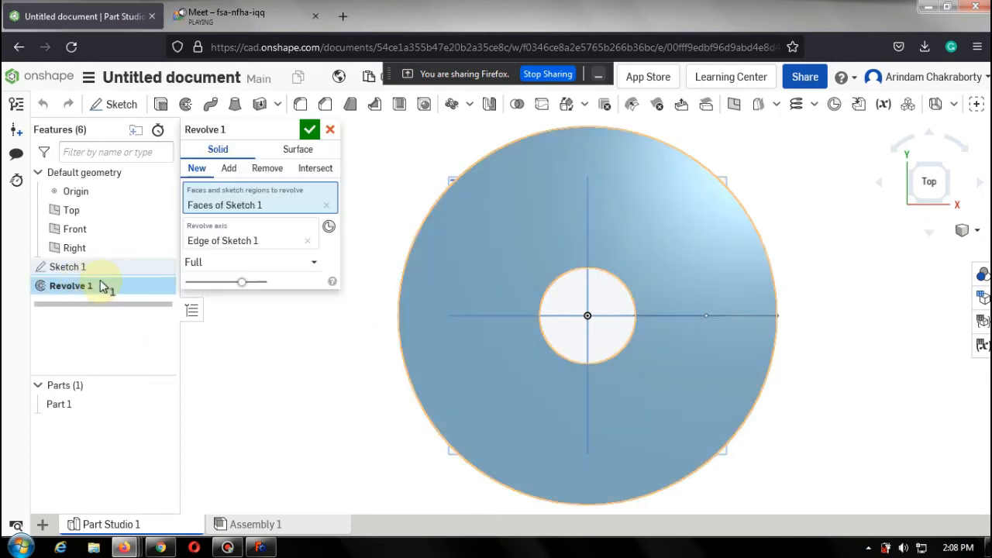
pyautogui.click(299, 267)
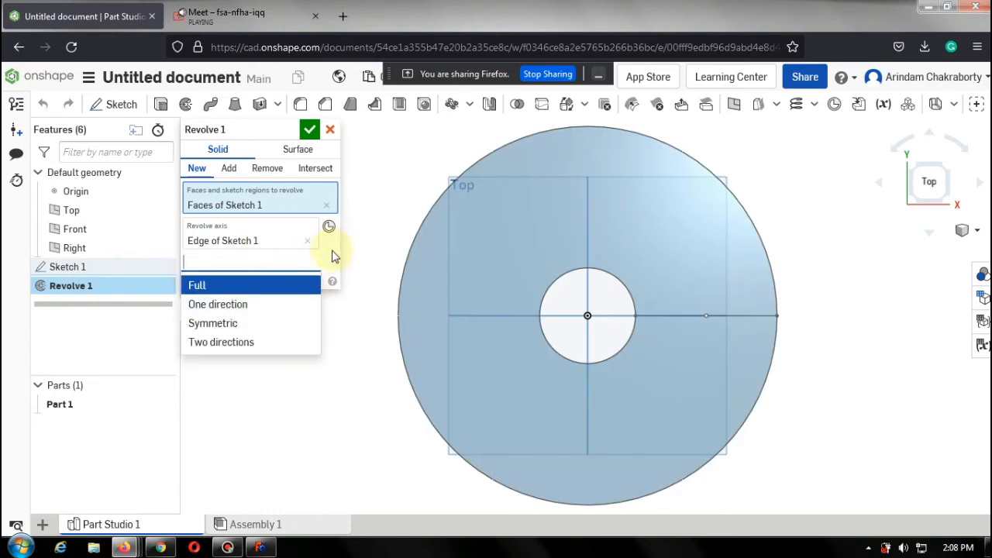
pyautogui.click(331, 254)
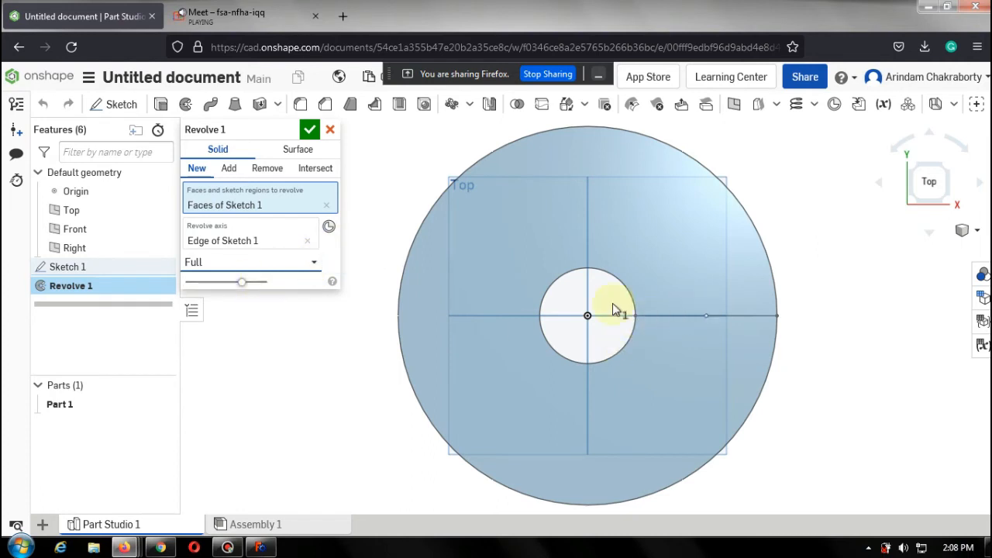
pyautogui.click(314, 262)
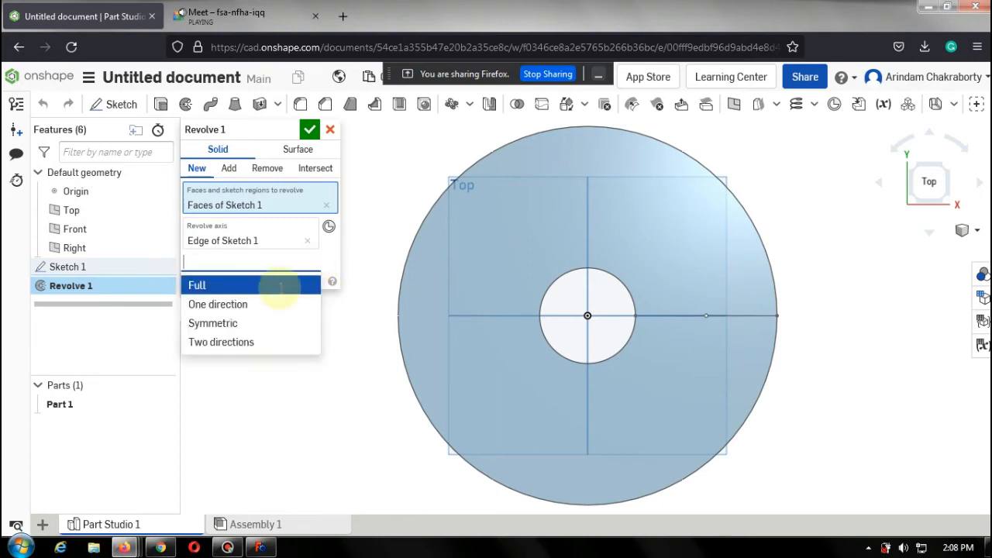
pyautogui.click(271, 304)
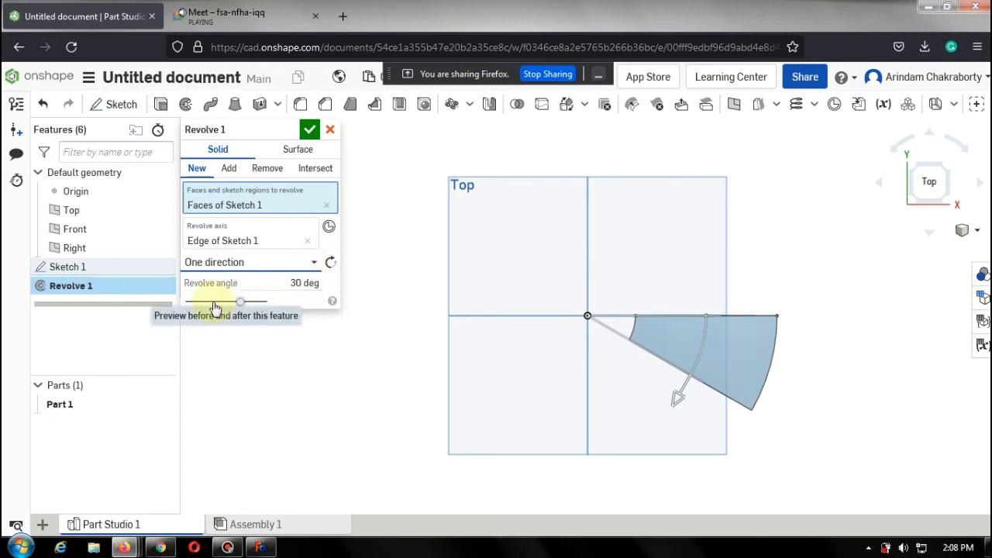
pyautogui.moveTo(215, 308); pyautogui.dragTo(254, 310)
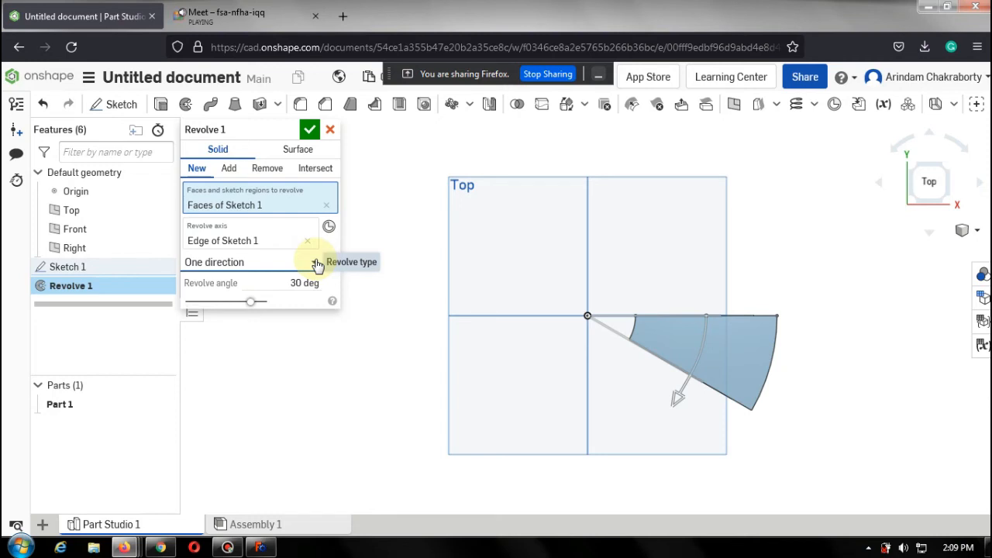
pyautogui.click(309, 129)
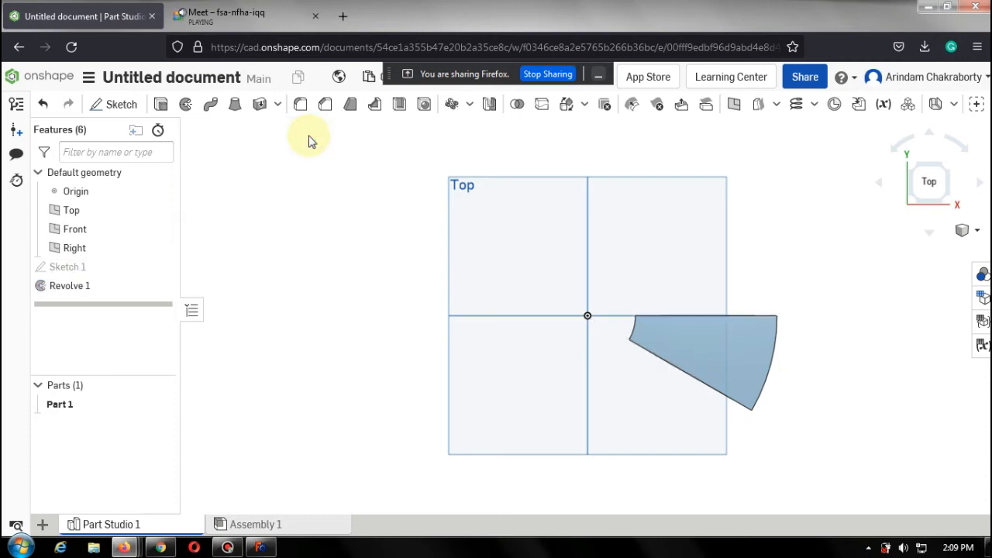
# Delete the Revolve 1 feature.
pyautogui.click(92, 287)
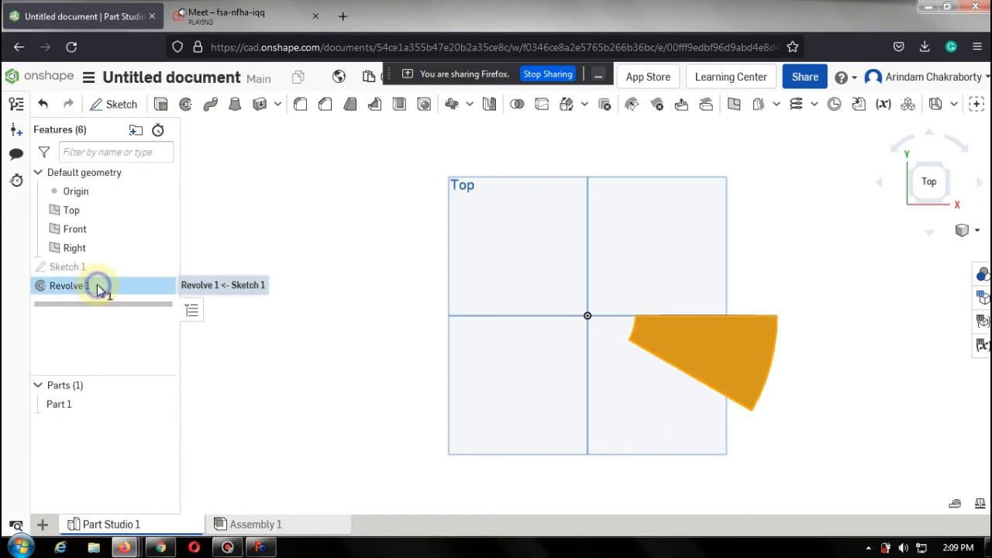
pyautogui.rightClick(99, 288)
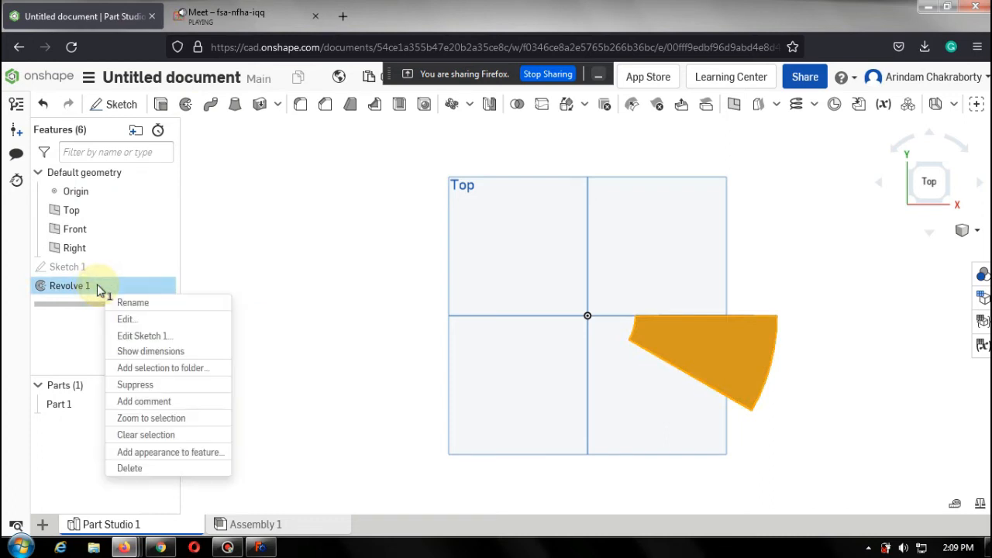
pyautogui.click(174, 473)
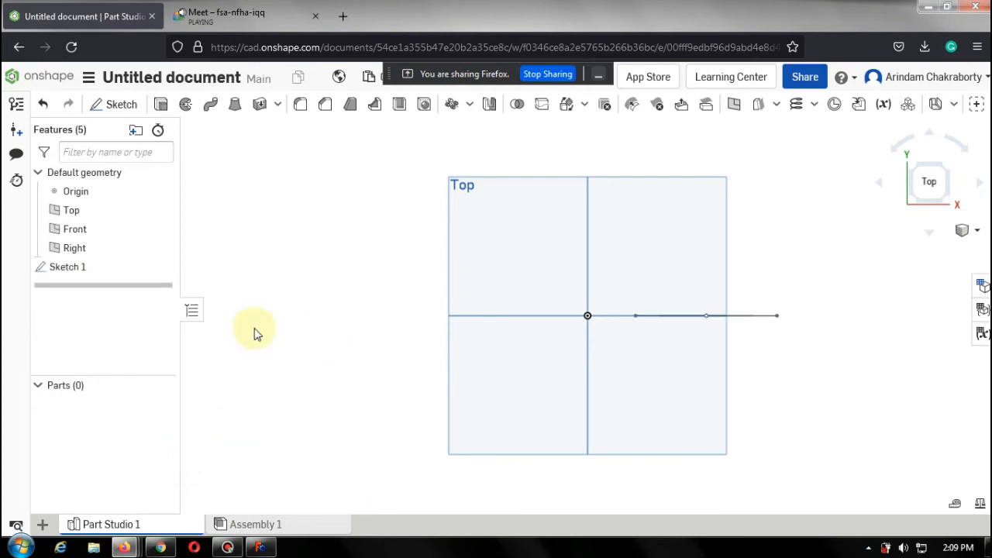
# Edit Sketch 1 in the Back view and delete the vertical axis line.
pyautogui.click(100, 266)
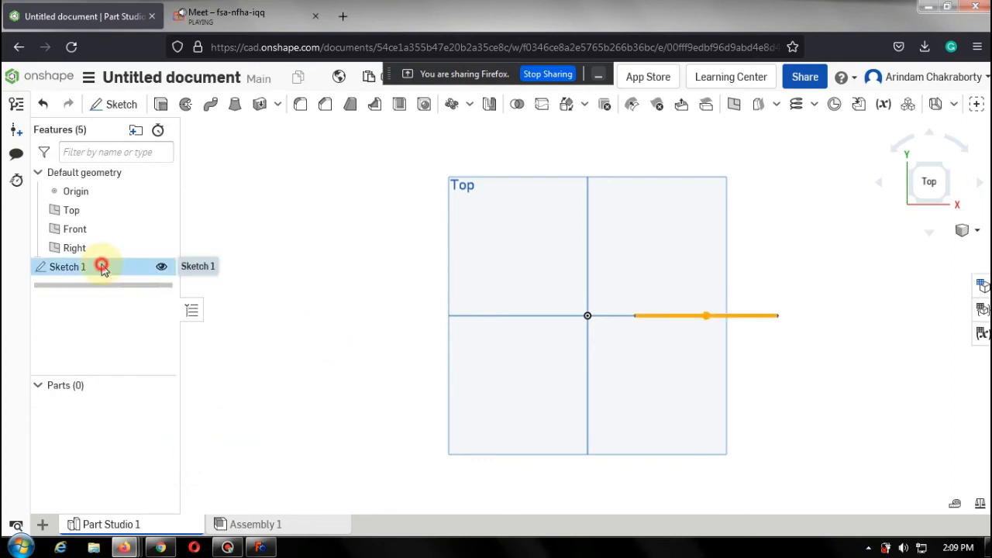
pyautogui.doubleClick(102, 266)
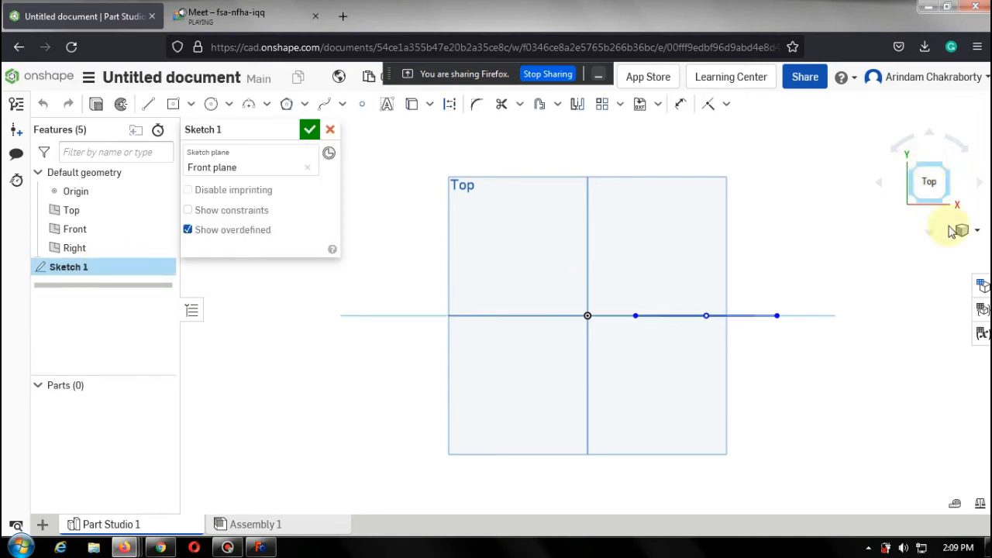
pyautogui.moveTo(808, 169); pyautogui.dragTo(808, 212, button='right')
pyautogui.click(932, 175)
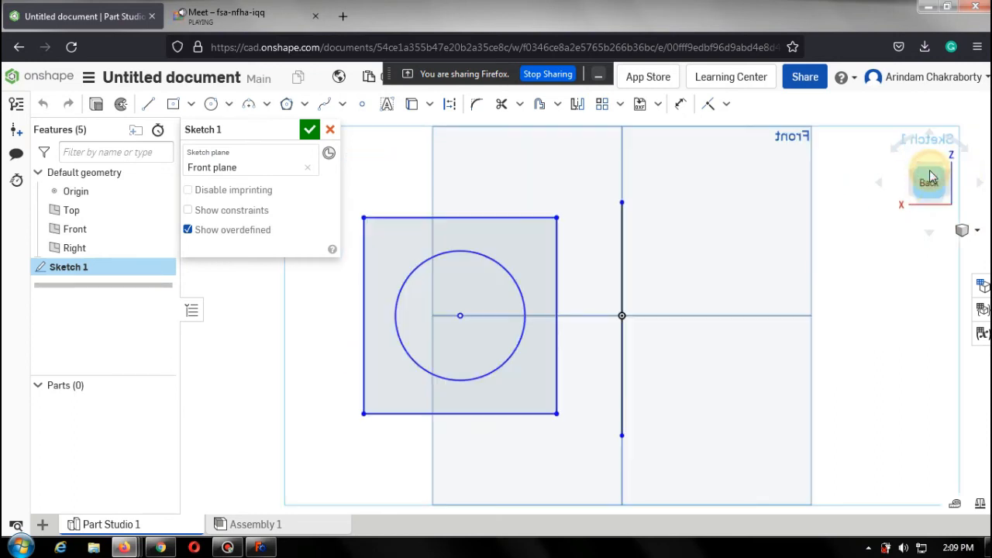
pyautogui.click(676, 181)
pyautogui.moveTo(684, 220); pyautogui.dragTo(593, 462)
pyautogui.press('Delete')
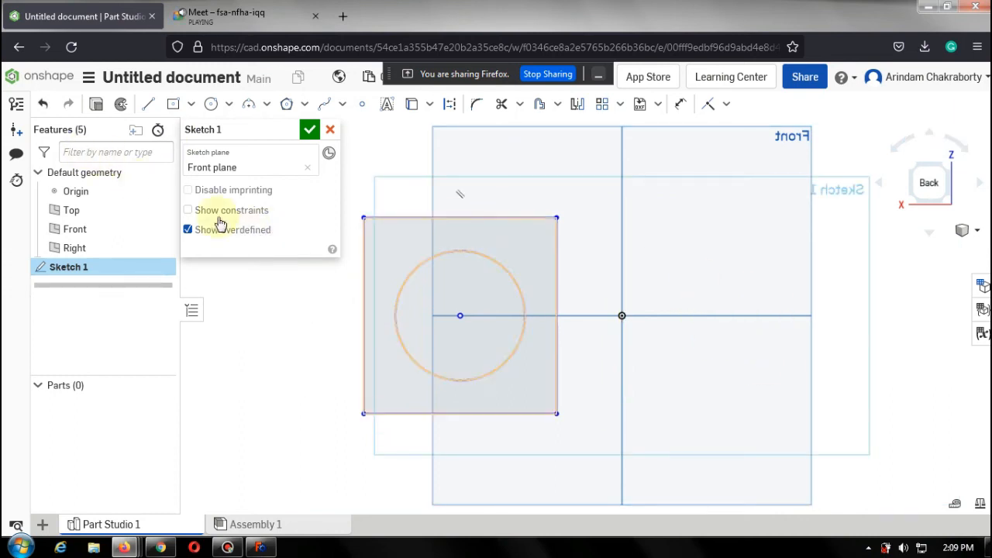
# Start an Extrude of the sketch regions and flip the extrude direction twice.
pyautogui.click(101, 105)
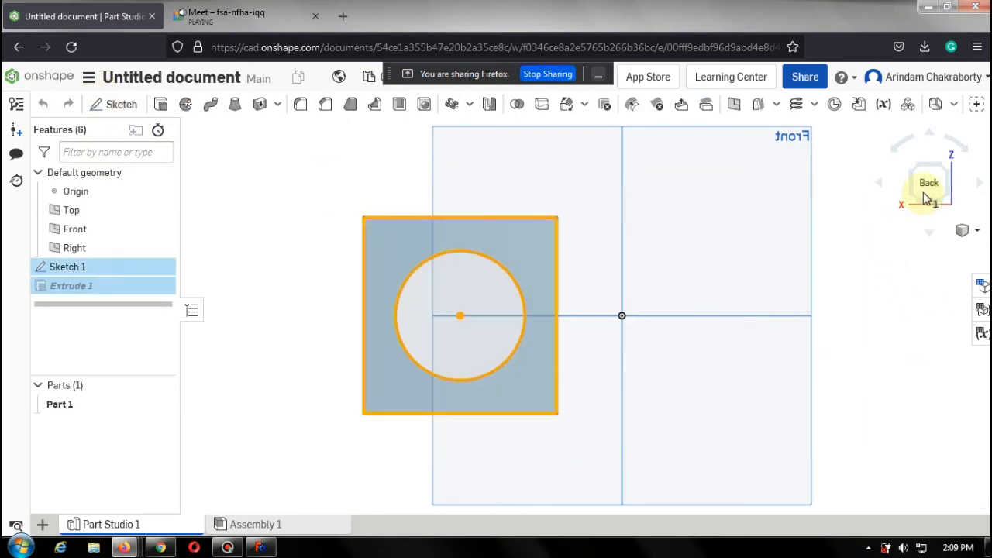
pyautogui.click(950, 161)
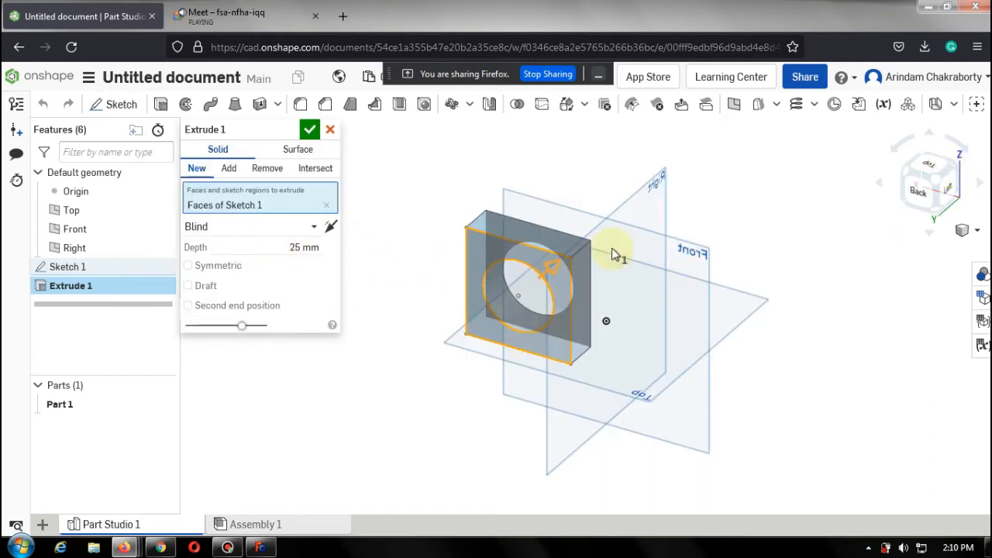
pyautogui.click(929, 173)
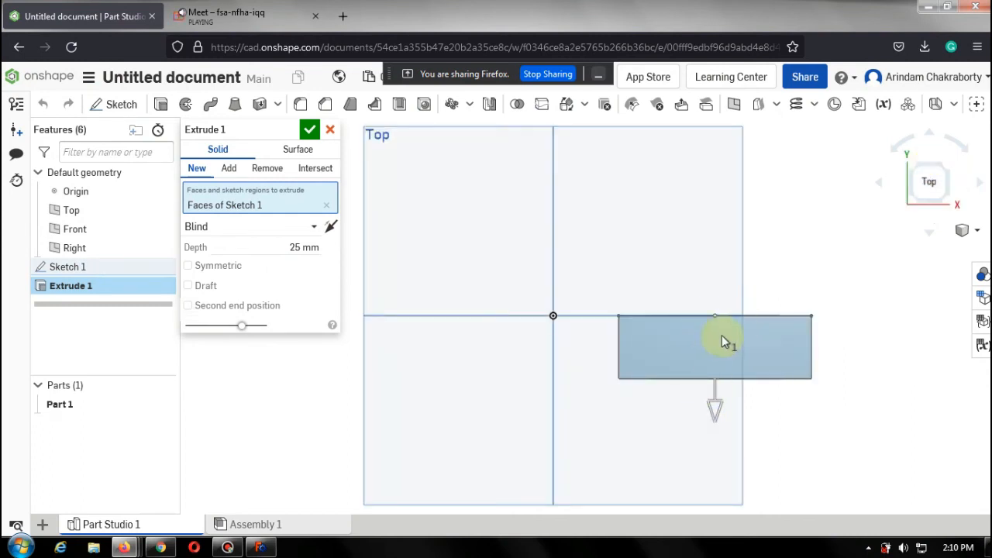
pyautogui.click(332, 231)
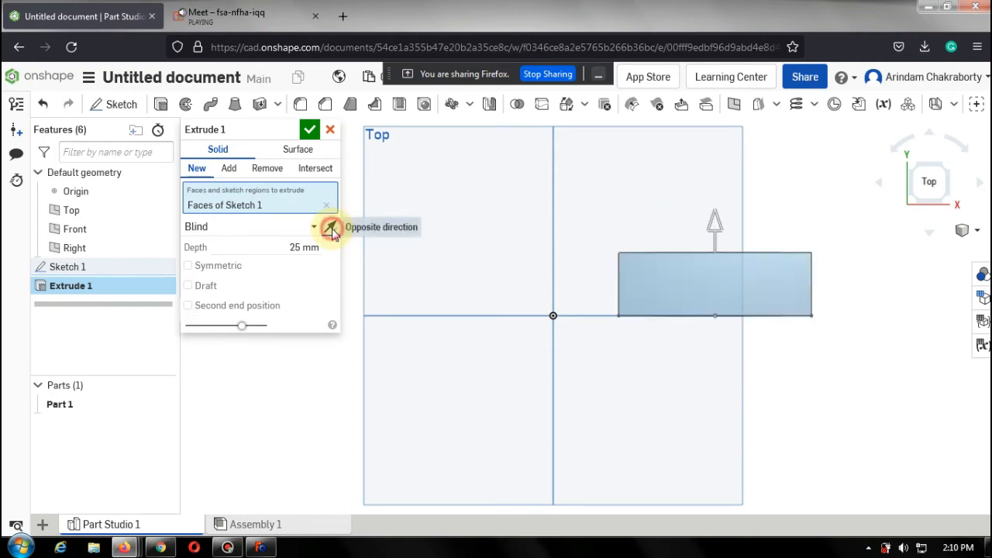
pyautogui.click(332, 231)
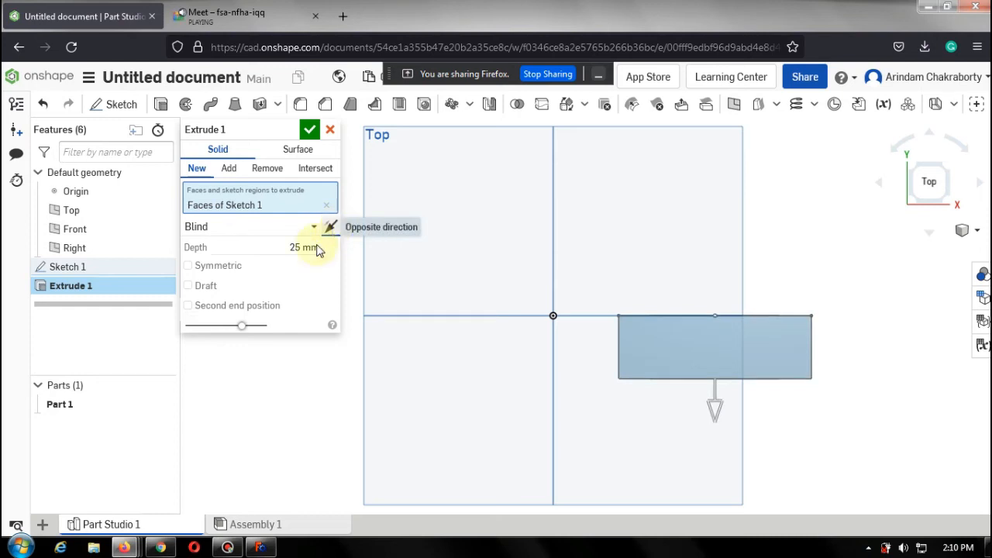
# Set the extrude depth to 50 mm and make it Symmetric.
pyautogui.click(301, 246)
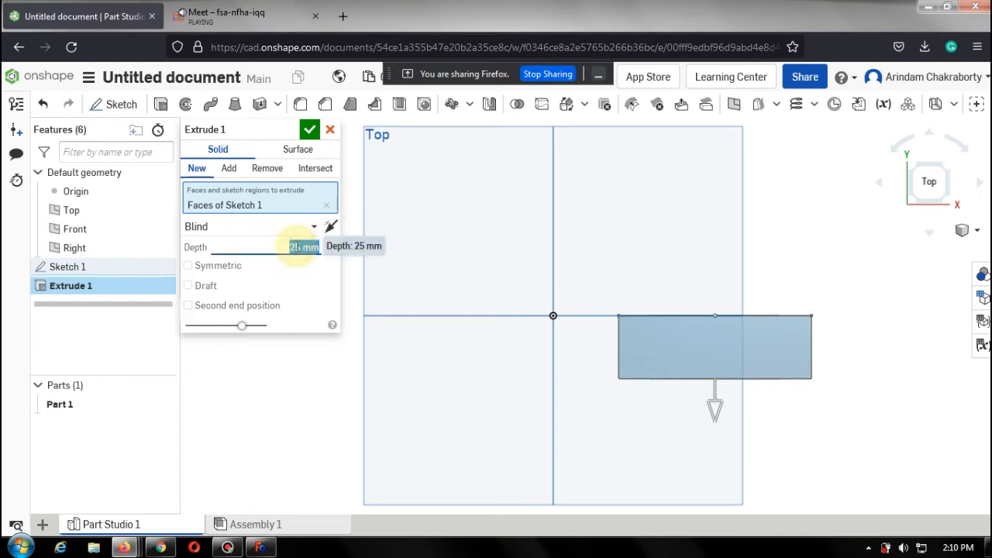
pyautogui.write('50')
pyautogui.click(328, 271)
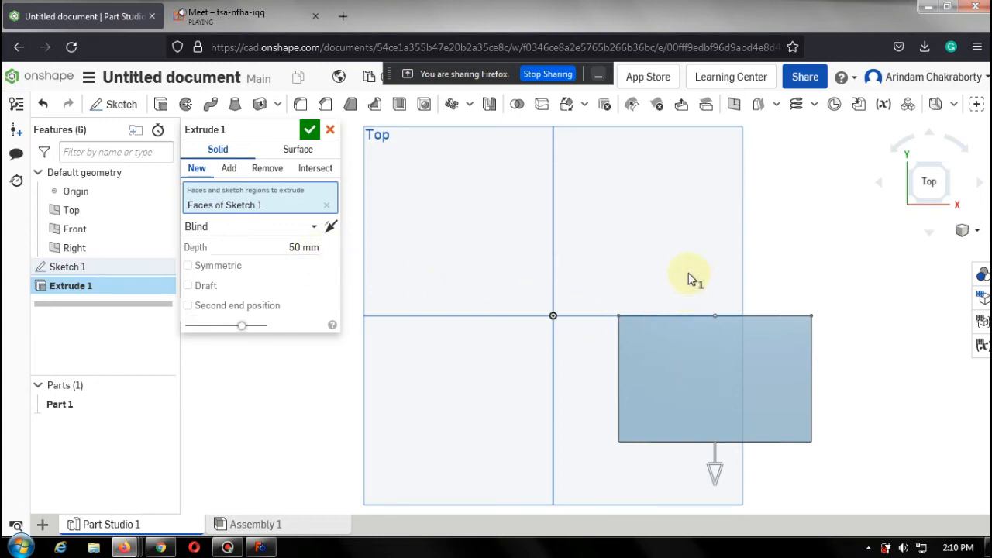
pyautogui.click(188, 266)
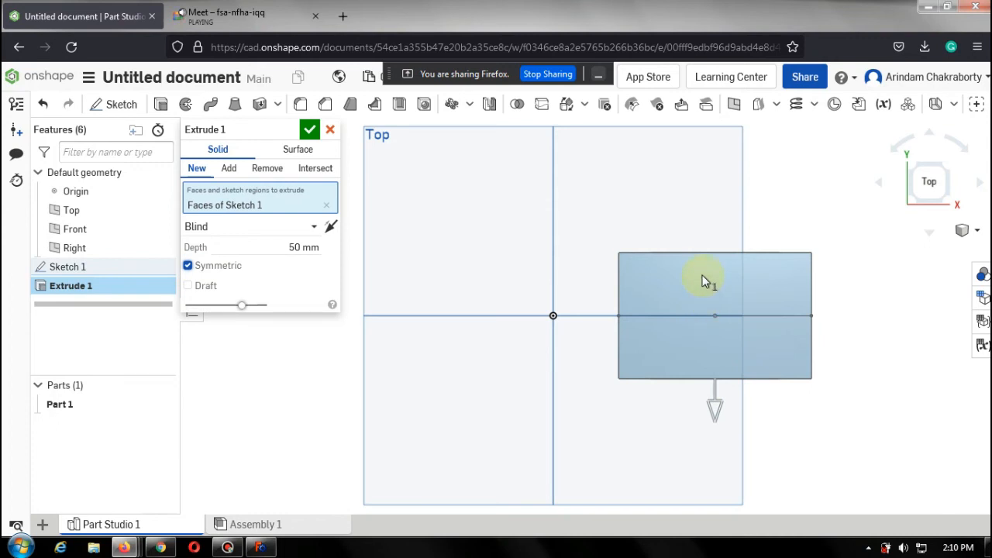
# Browse the extrude end type options, keep Blind, and accept the extrude.
pyautogui.click(317, 225)
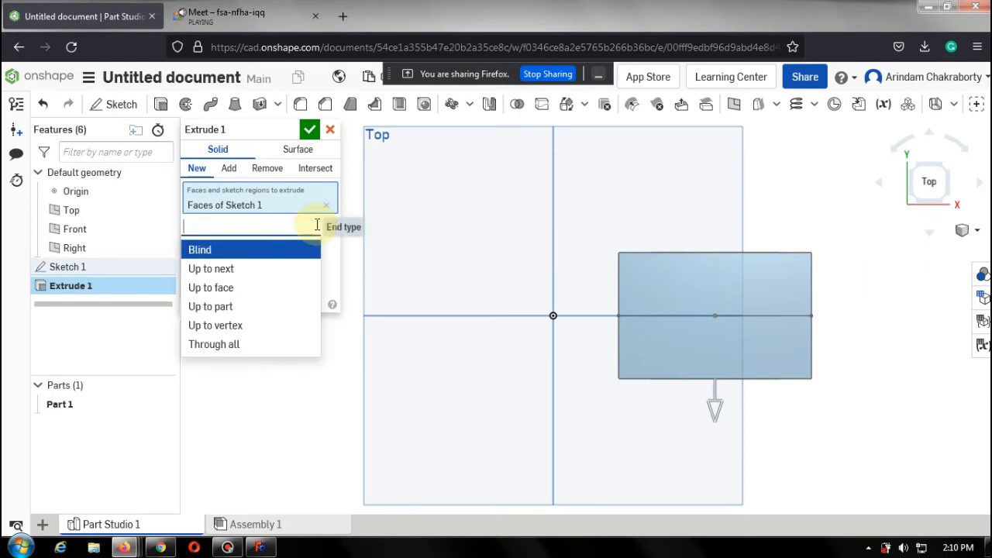
pyautogui.click(332, 270)
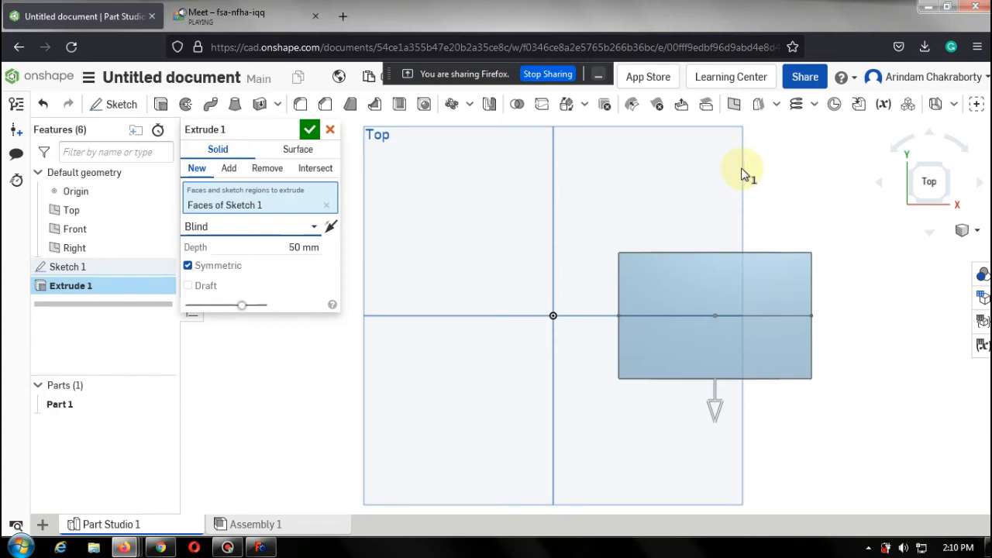
pyautogui.click(313, 230)
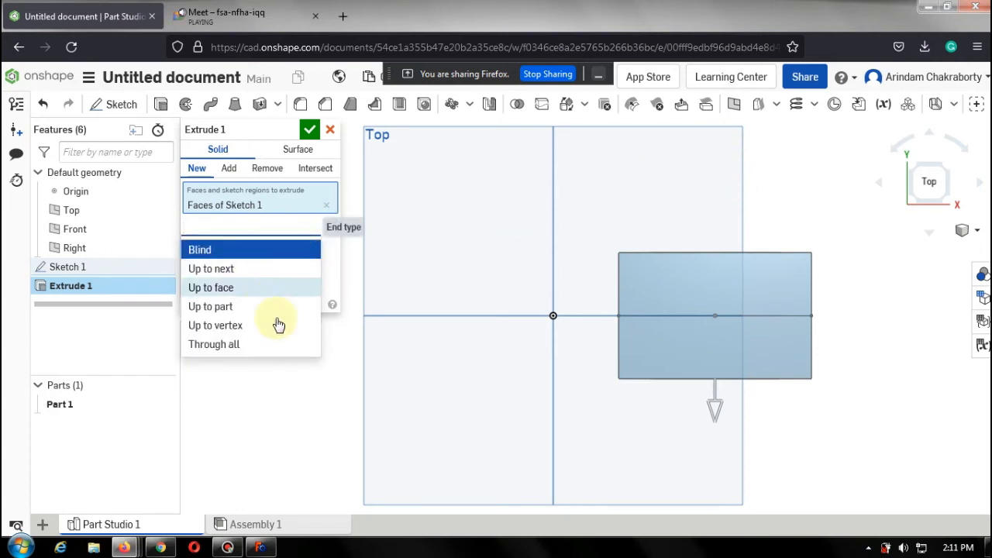
pyautogui.click(332, 268)
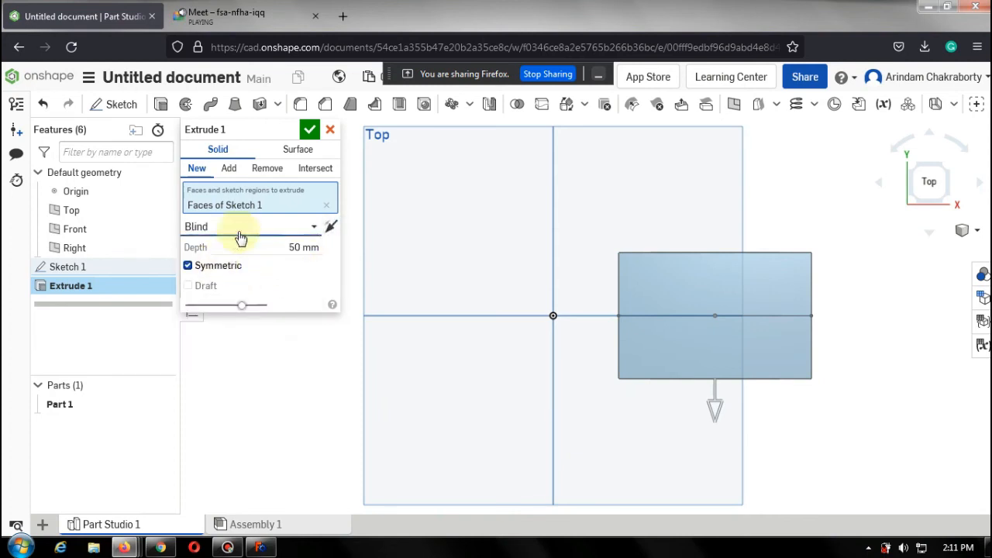
pyautogui.click(308, 132)
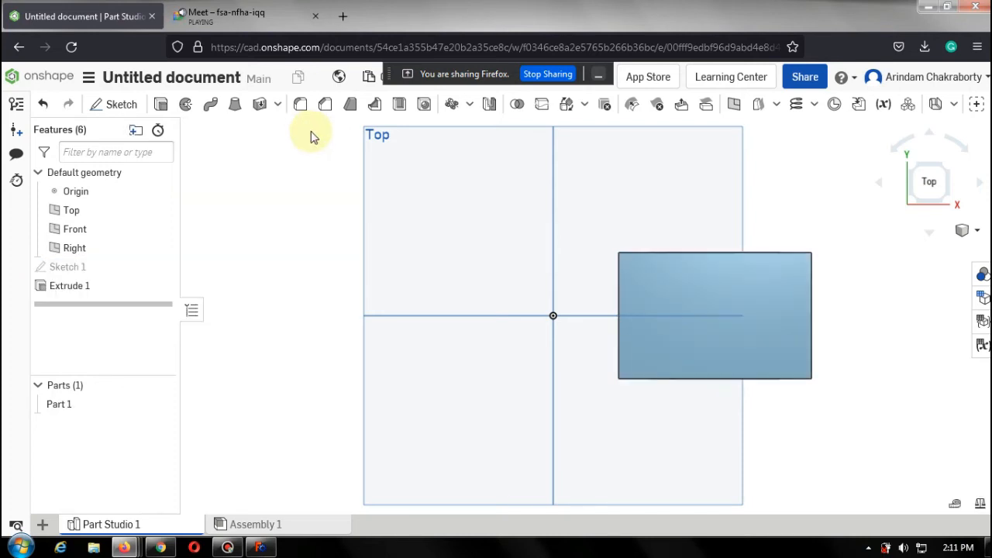
# Delete the Extrude 1 feature.
pyautogui.click(85, 285)
pyautogui.rightClick(84, 285)
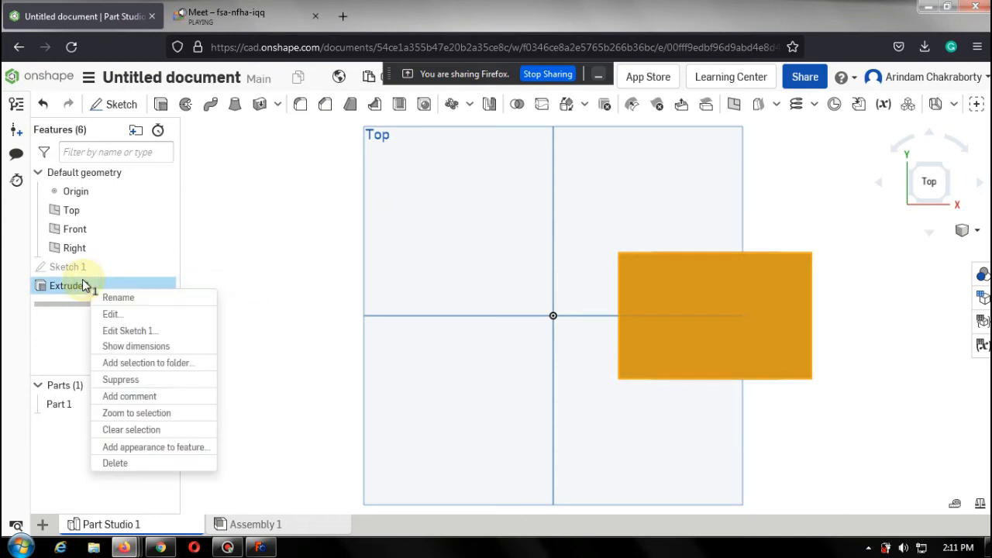
pyautogui.click(168, 463)
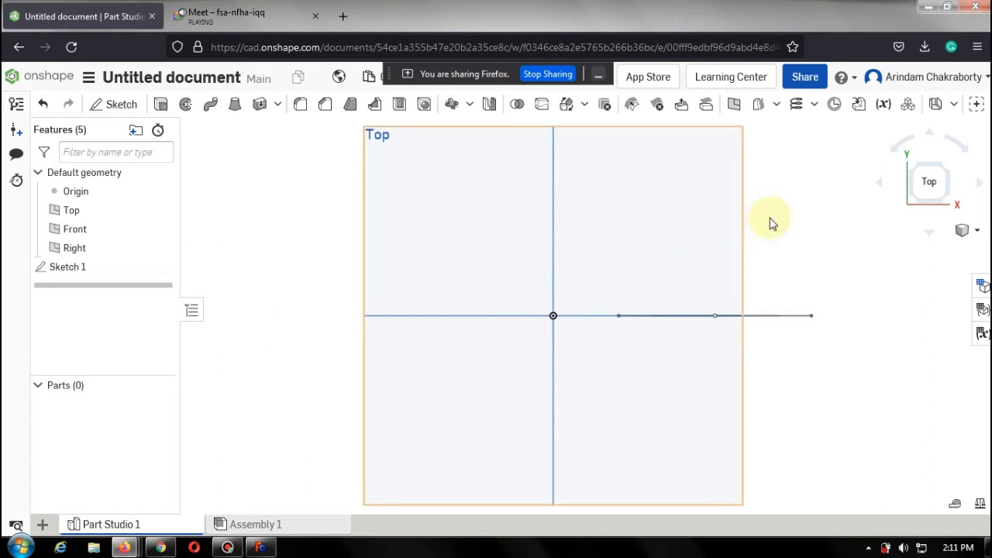
# Start a new sketch on the Top plane and view it from the top.
pyautogui.click(943, 169)
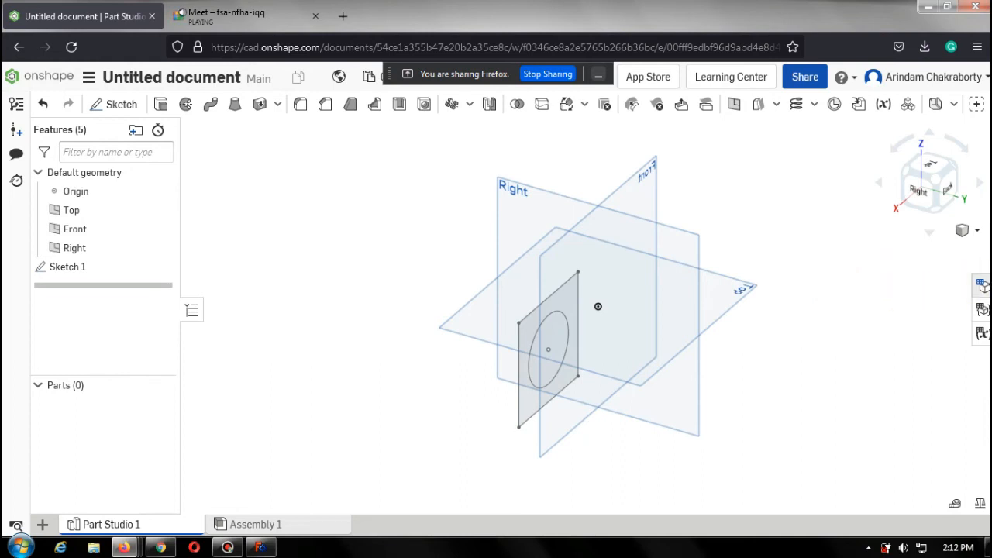
pyautogui.click(725, 293)
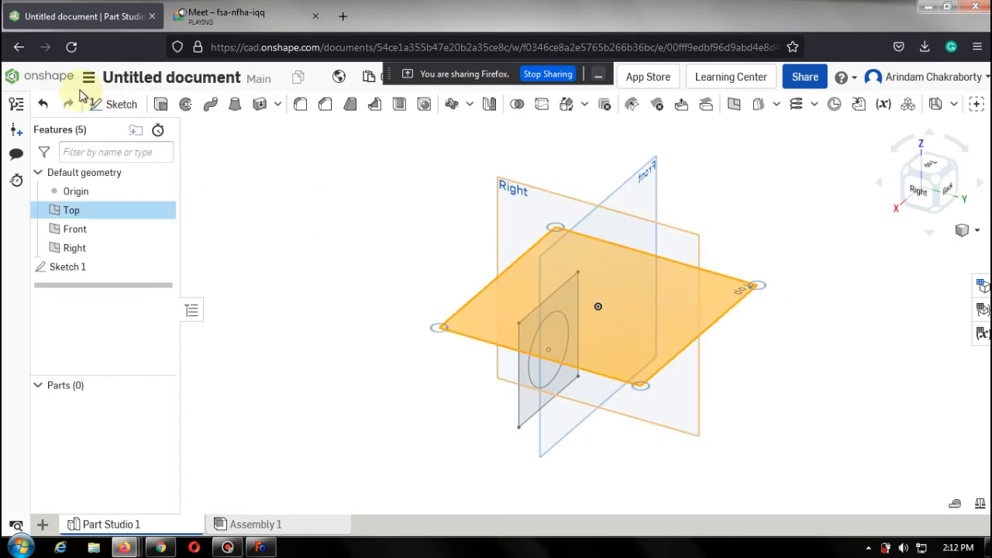
pyautogui.click(114, 110)
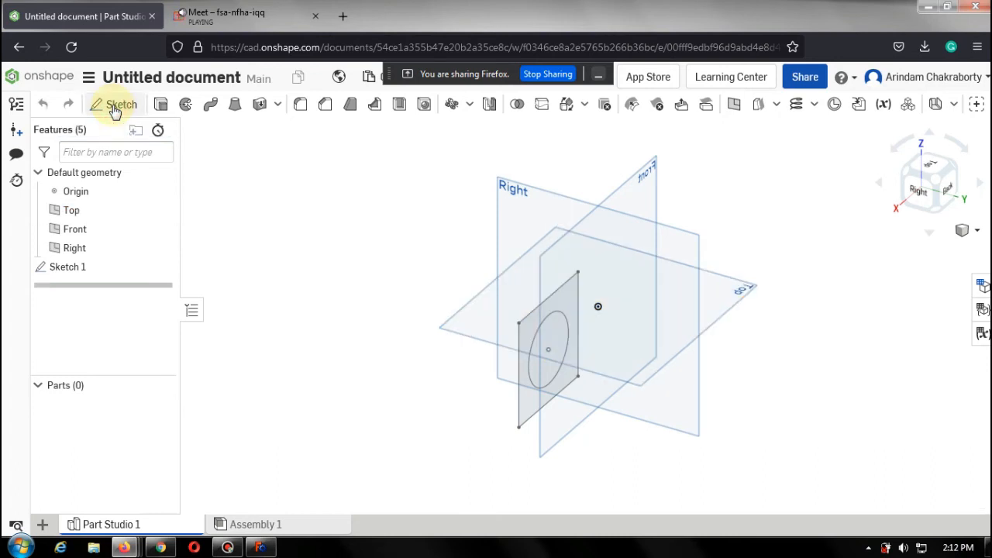
pyautogui.click(932, 167)
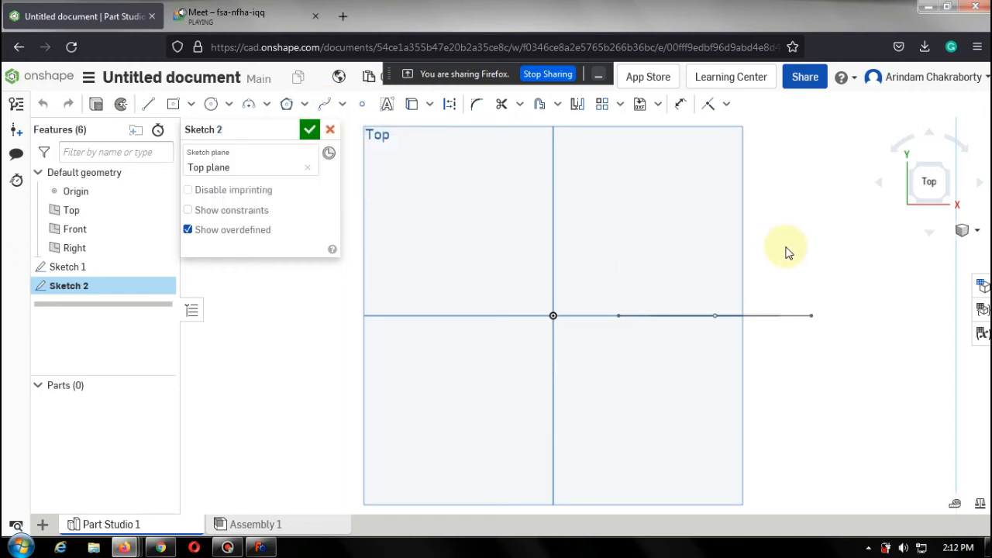
pyautogui.click(715, 317)
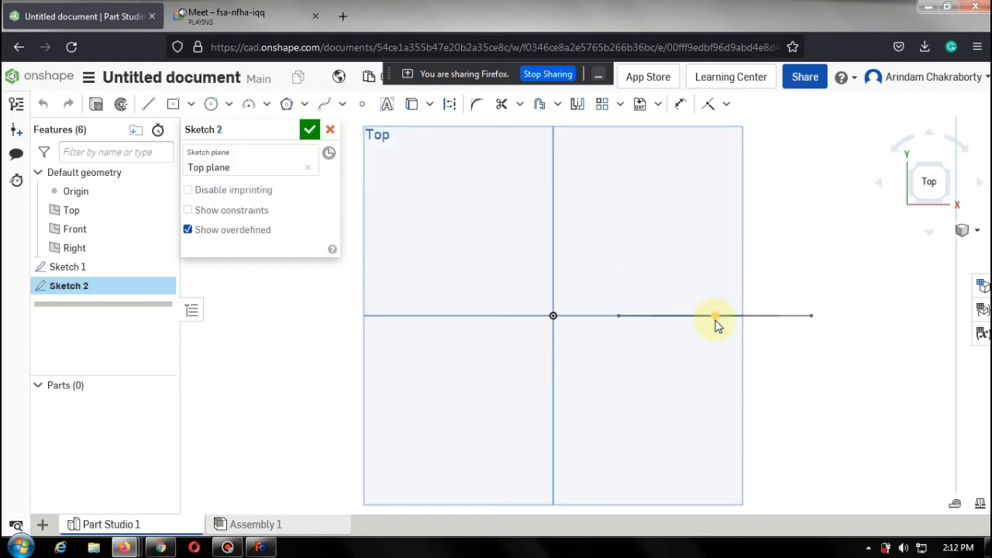
# Draw a spline from the line's midpoint curving up and across to the left of the origin, then finish the sketch.
pyautogui.click(324, 103)
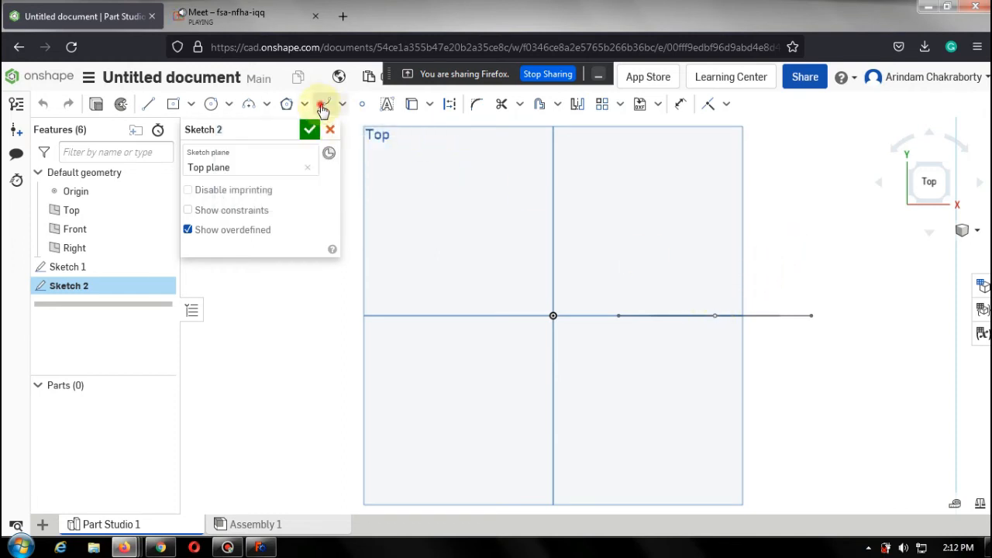
pyautogui.click(714, 315)
pyautogui.click(715, 259)
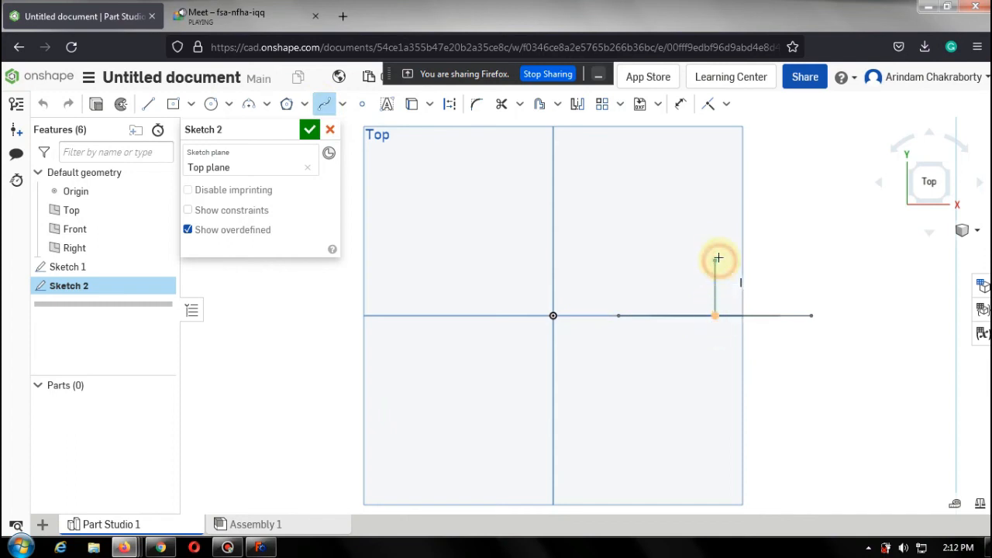
pyautogui.click(623, 220)
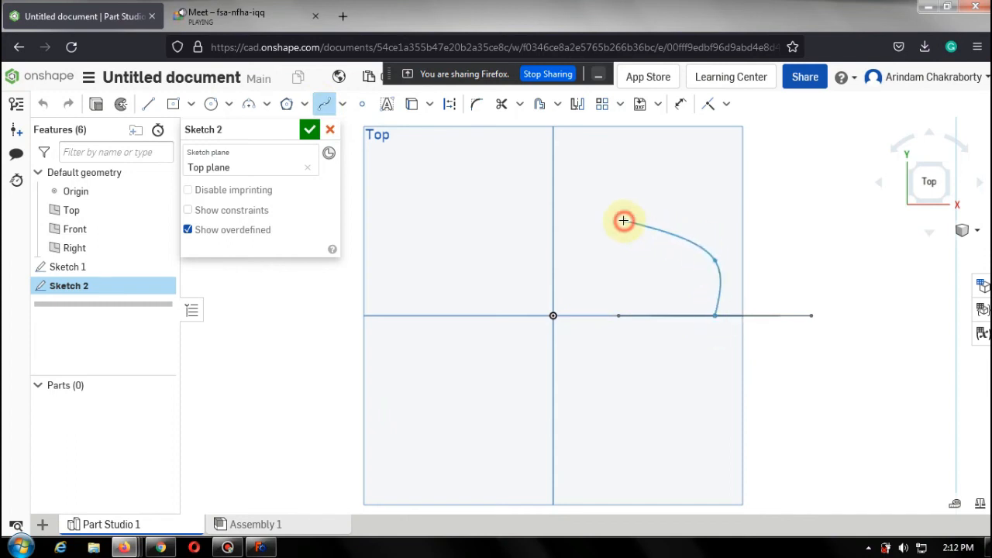
pyautogui.click(496, 196)
pyautogui.doubleClick(394, 136)
pyautogui.click(397, 143)
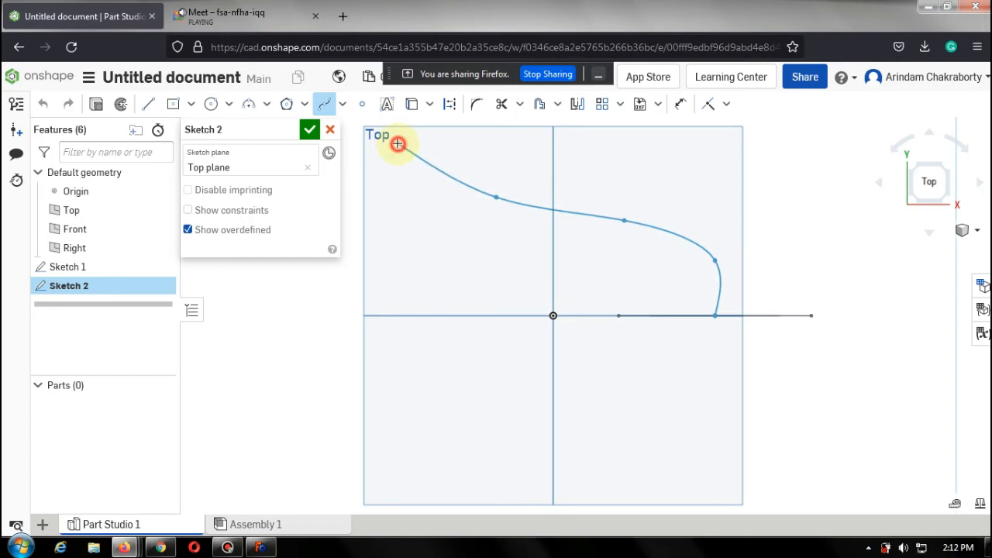
pyautogui.click(340, 271)
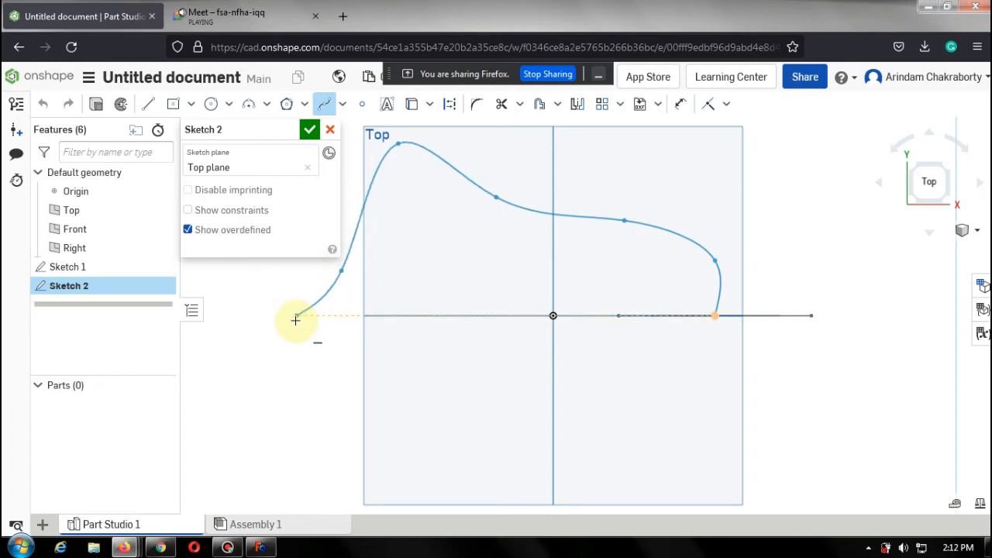
pyautogui.press('Escape')
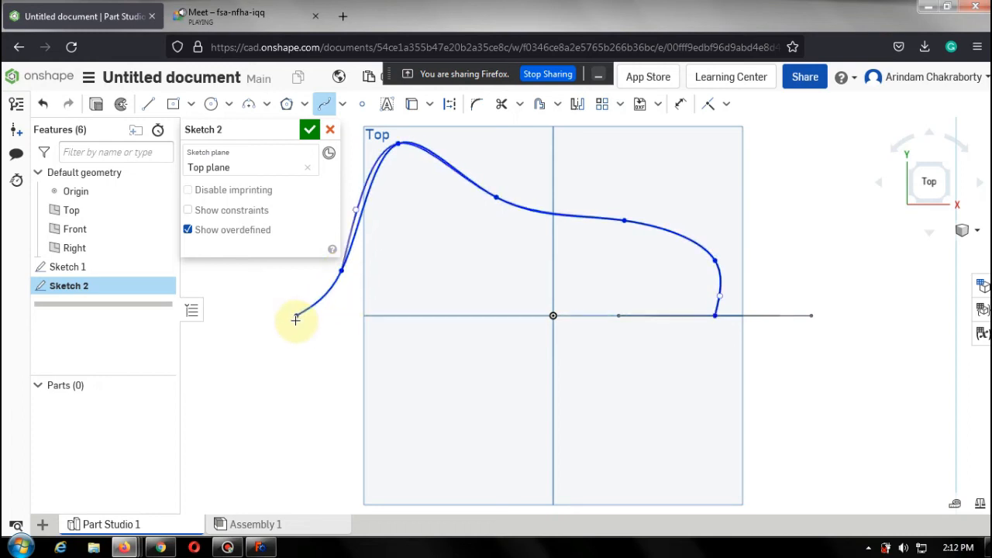
pyautogui.click(308, 131)
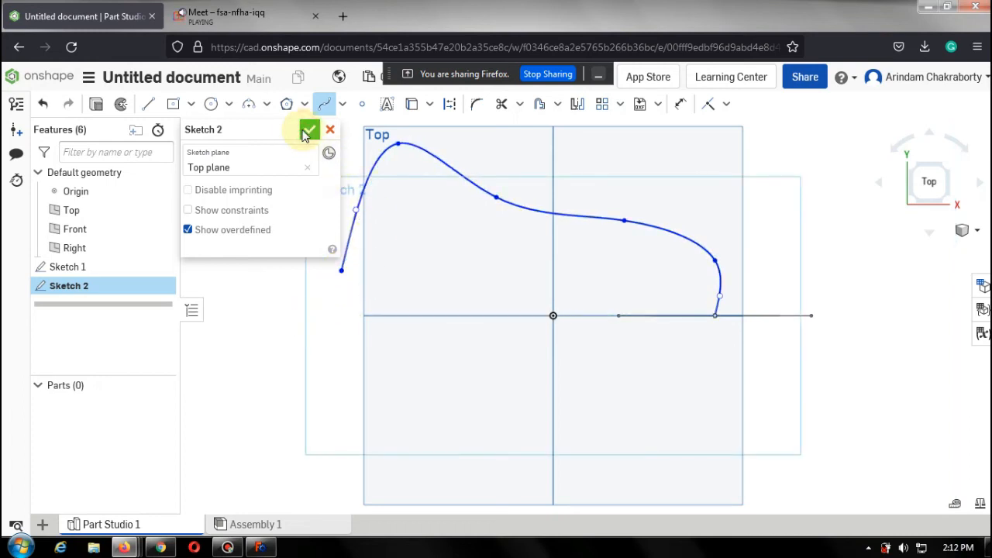
pyautogui.moveTo(786, 255)
pyautogui.mouseDown(button='right')
pyautogui.moveTo(781, 222)
pyautogui.moveTo(792, 236)
pyautogui.mouseUp(button='right')
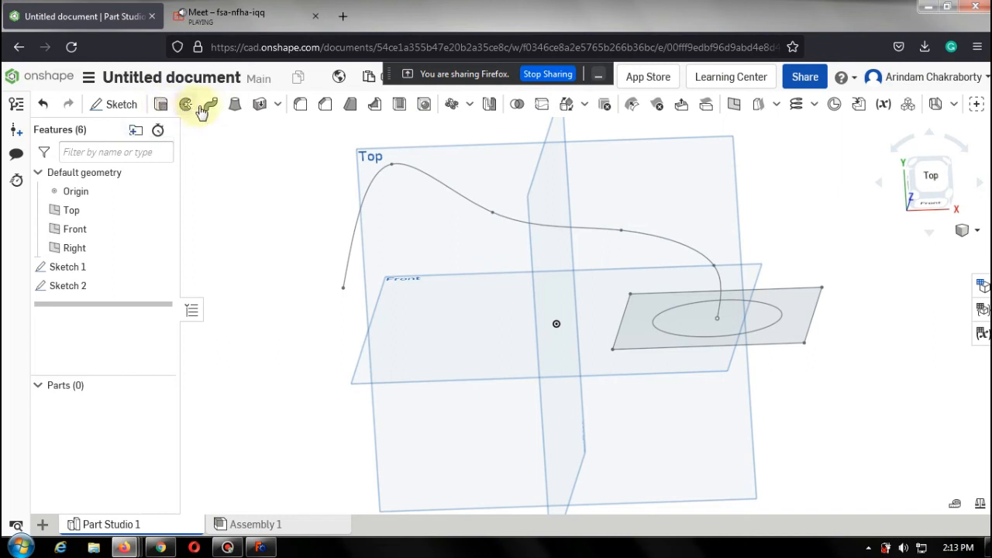
# Start a Sweep using the Sketch 1 face as the profile and the spline as the sweep path.
pyautogui.click(211, 107)
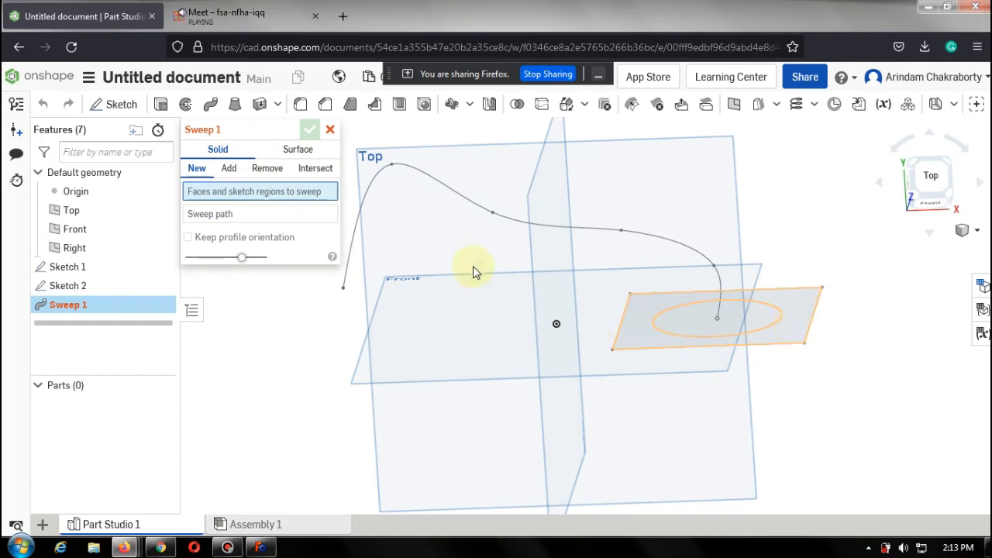
pyautogui.click(261, 213)
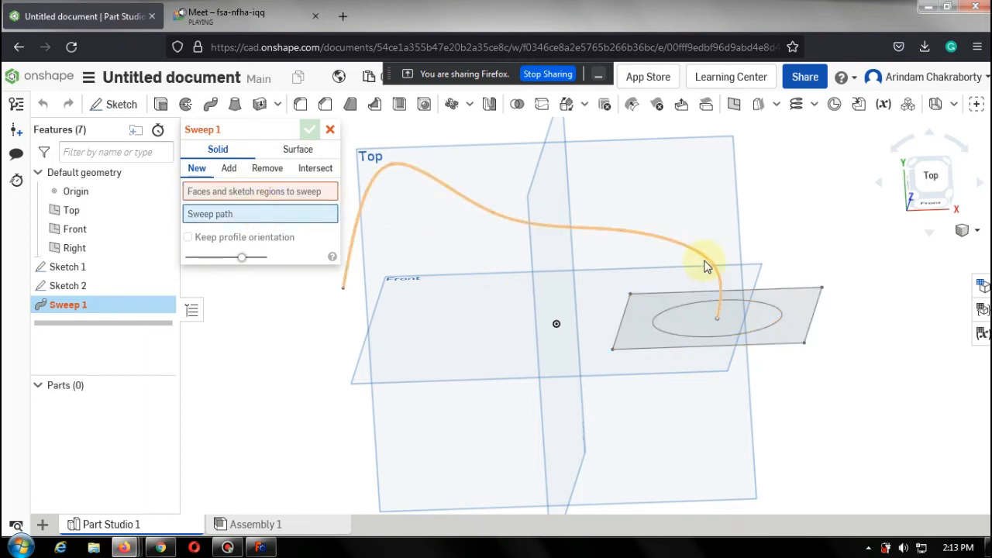
pyautogui.click(306, 194)
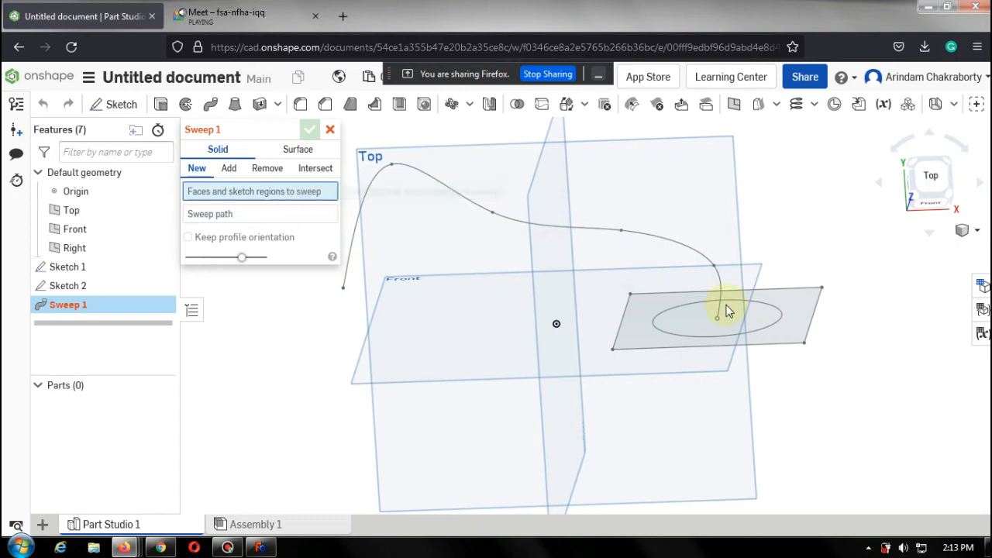
pyautogui.click(801, 311)
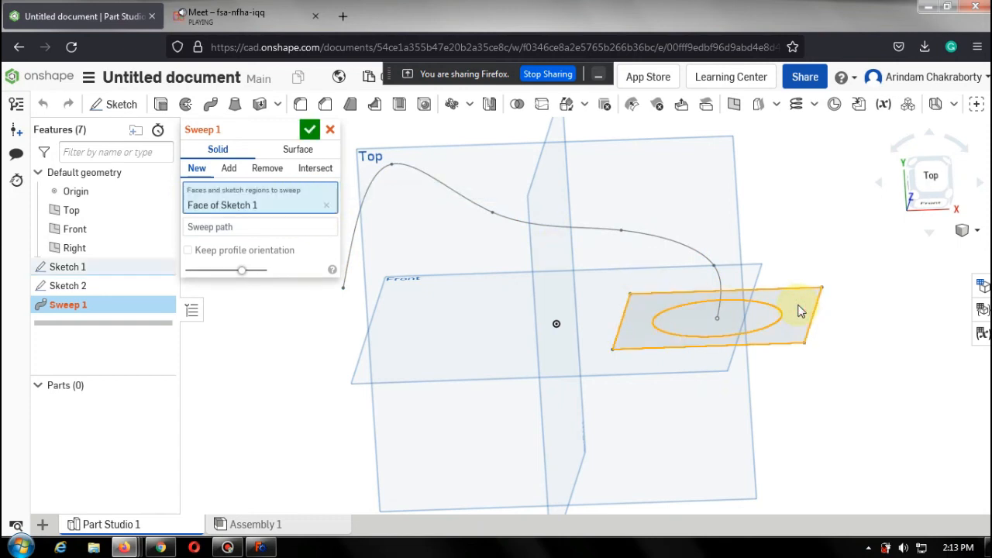
pyautogui.click(285, 225)
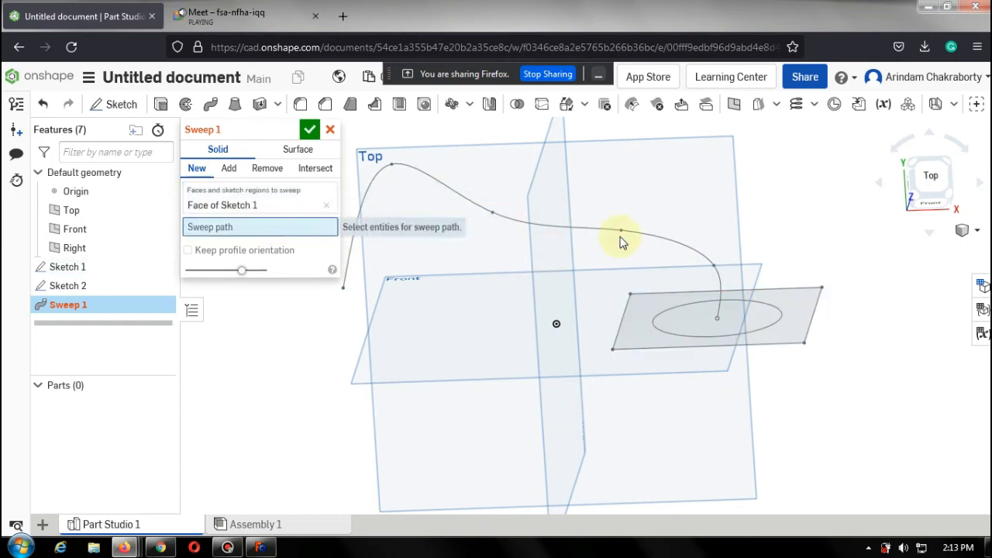
pyautogui.click(639, 235)
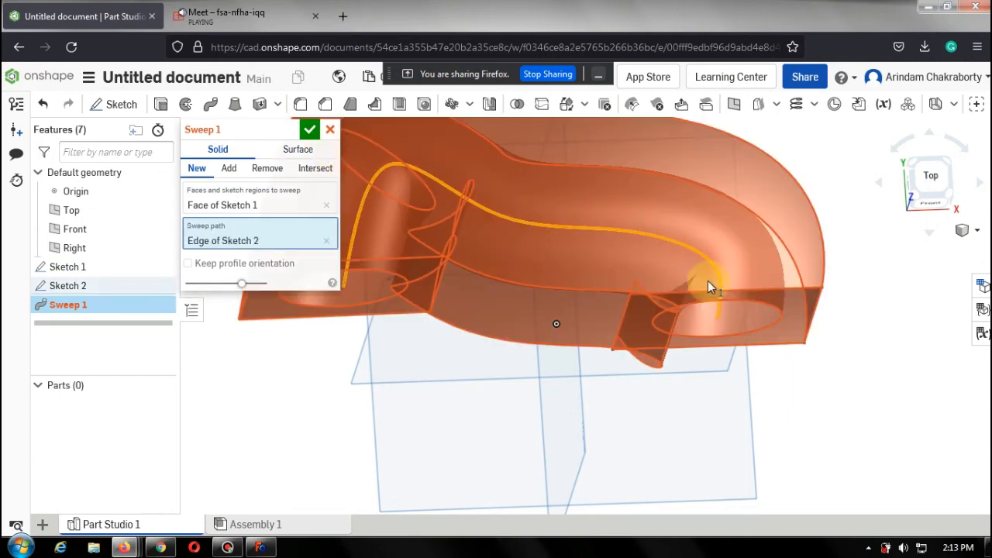
# Examine the sweep preview from several angles and zoom levels, then cancel the sweep.
pyautogui.moveTo(889, 393); pyautogui.dragTo(799, 375, button='right')
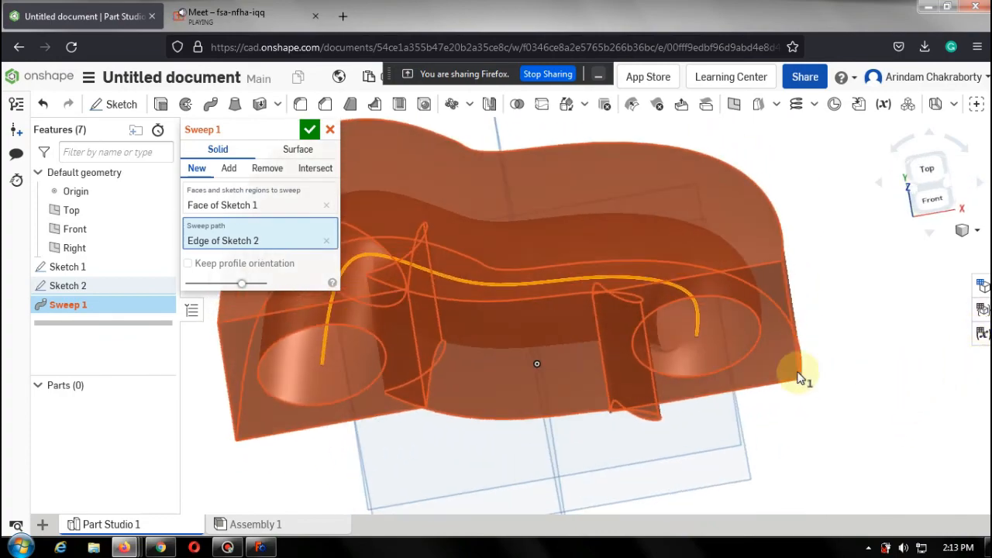
pyautogui.click(920, 175)
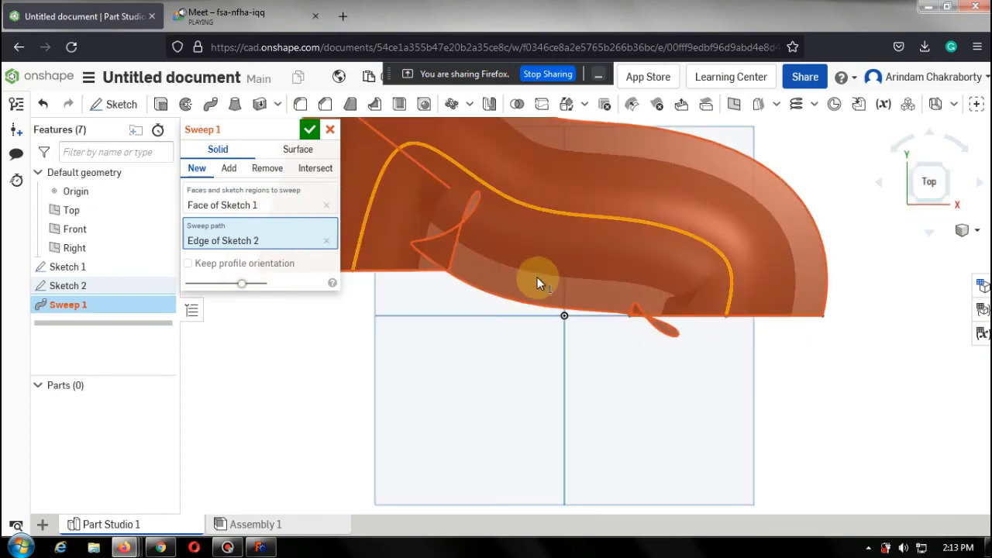
pyautogui.scroll(-3, 657, 341)
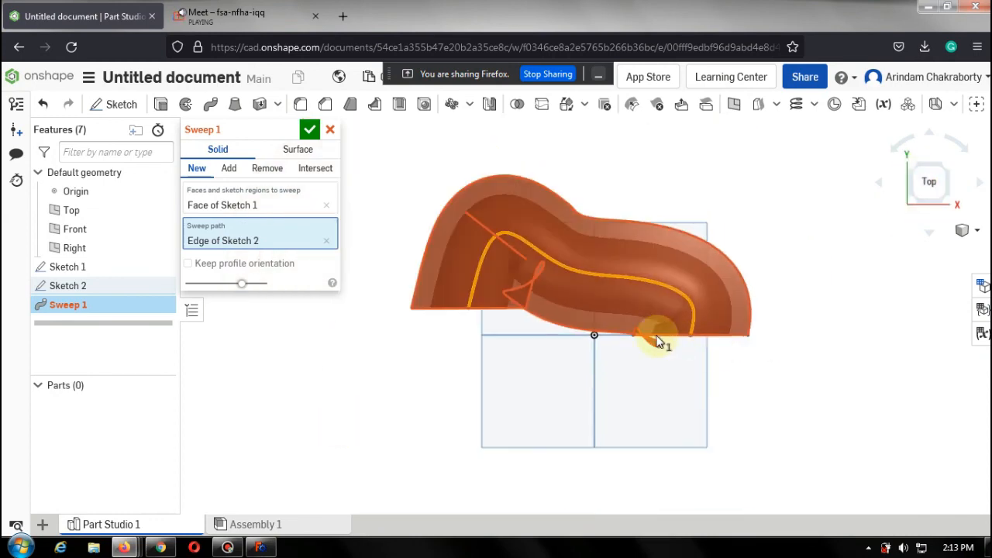
pyautogui.scroll(-2, 657, 341)
pyautogui.scroll(10, 626, 323)
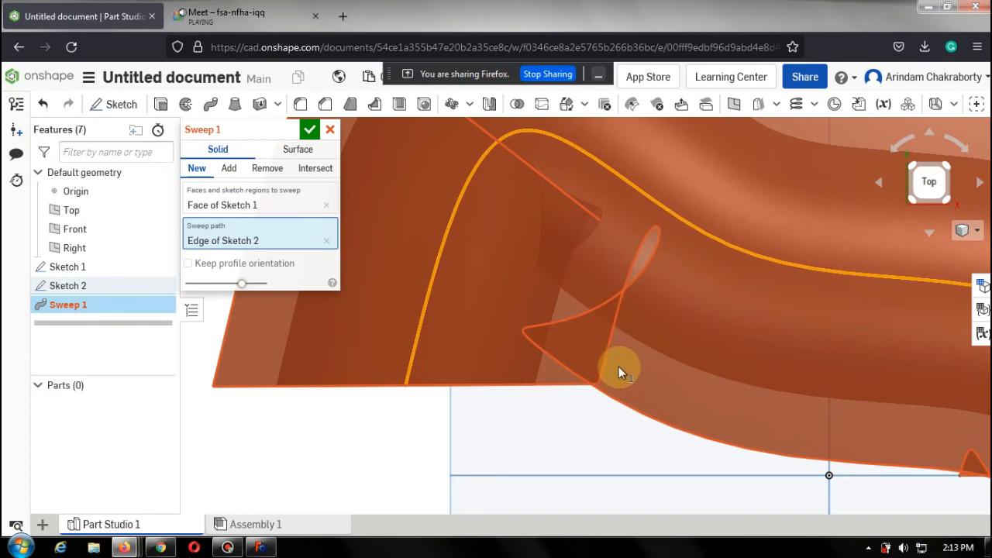
pyautogui.scroll(-5, 619, 367)
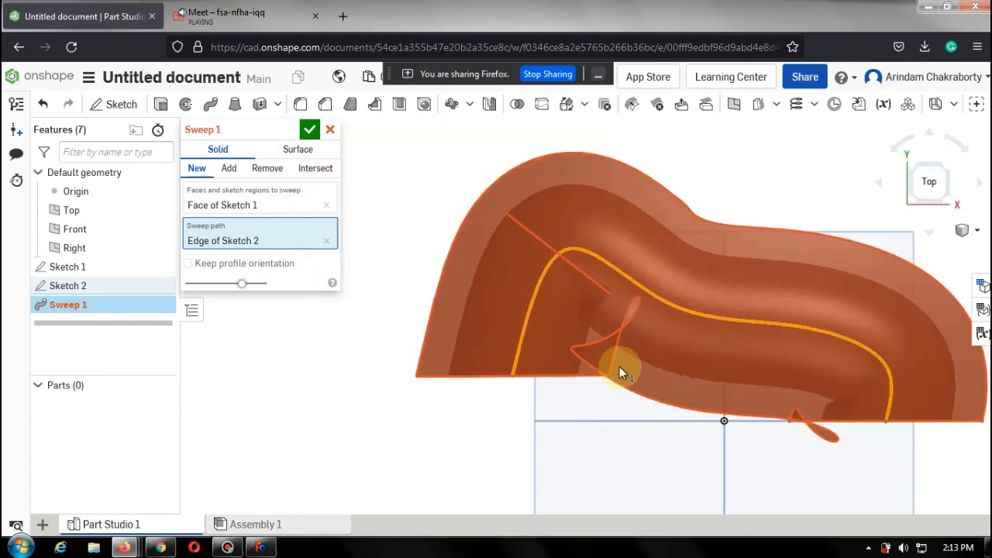
pyautogui.scroll(10, 742, 404)
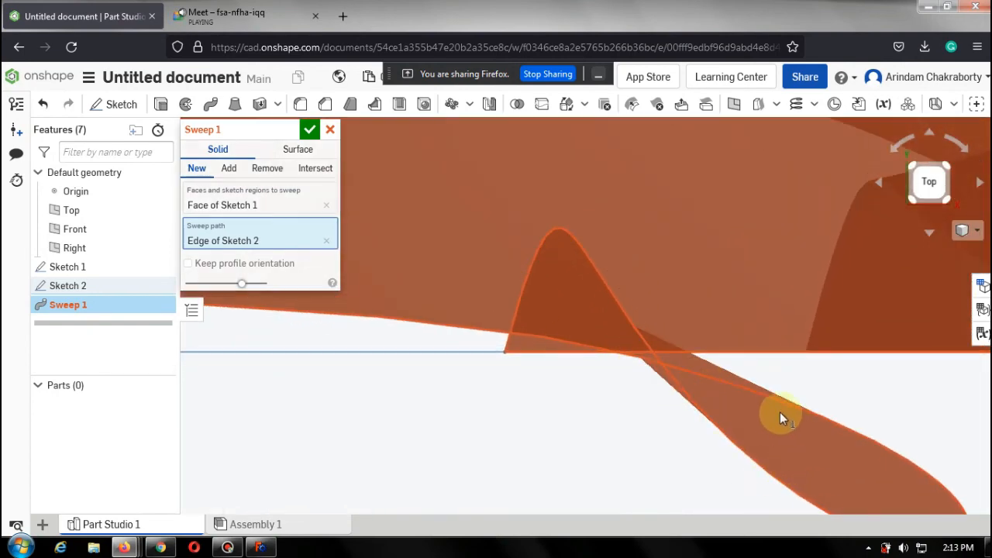
pyautogui.scroll(-3, 781, 430)
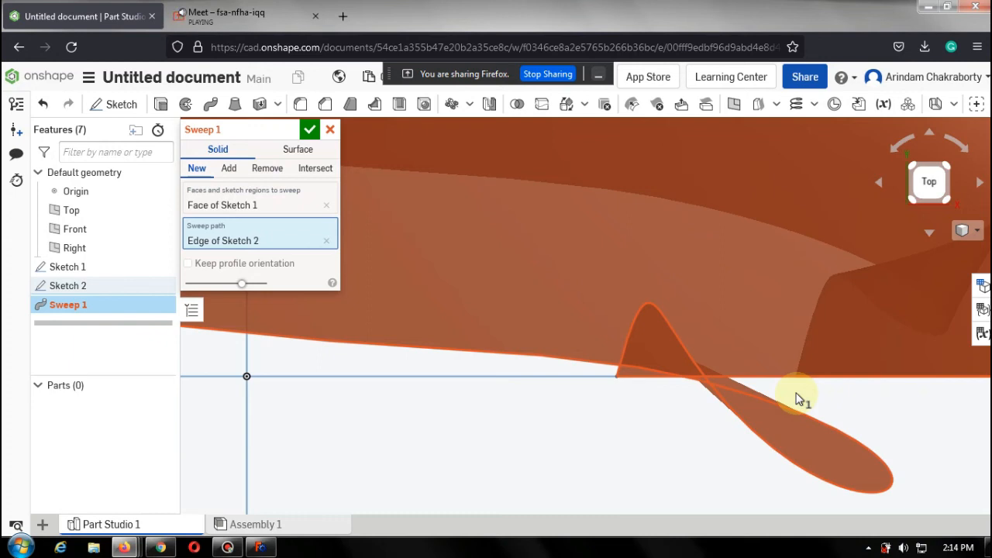
pyautogui.scroll(-5, 801, 352)
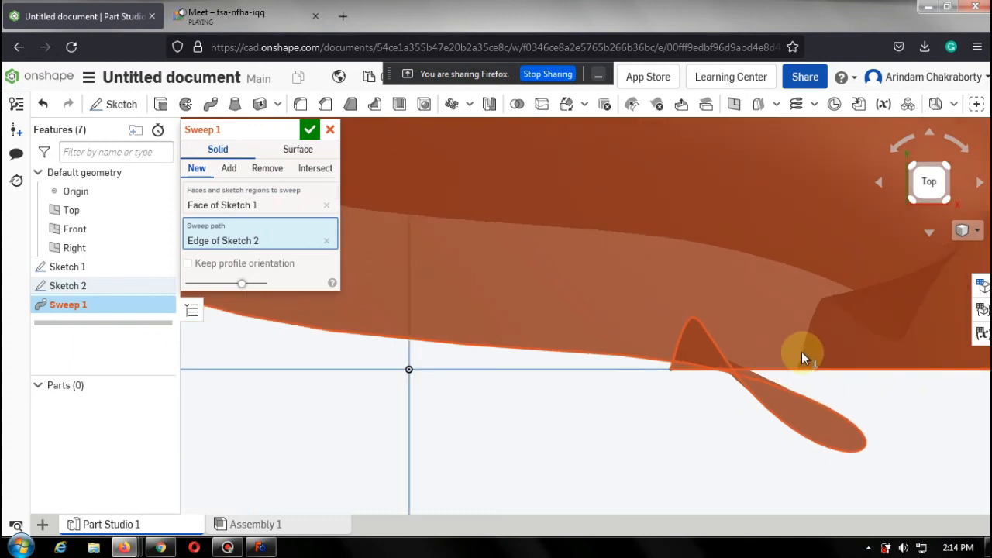
pyautogui.scroll(-5, 941, 296)
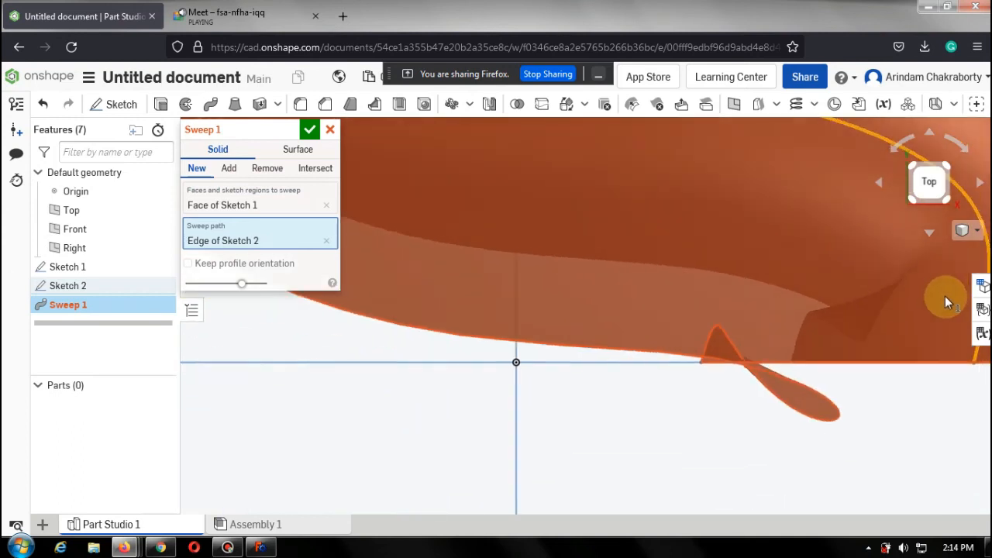
pyautogui.scroll(5, 959, 293)
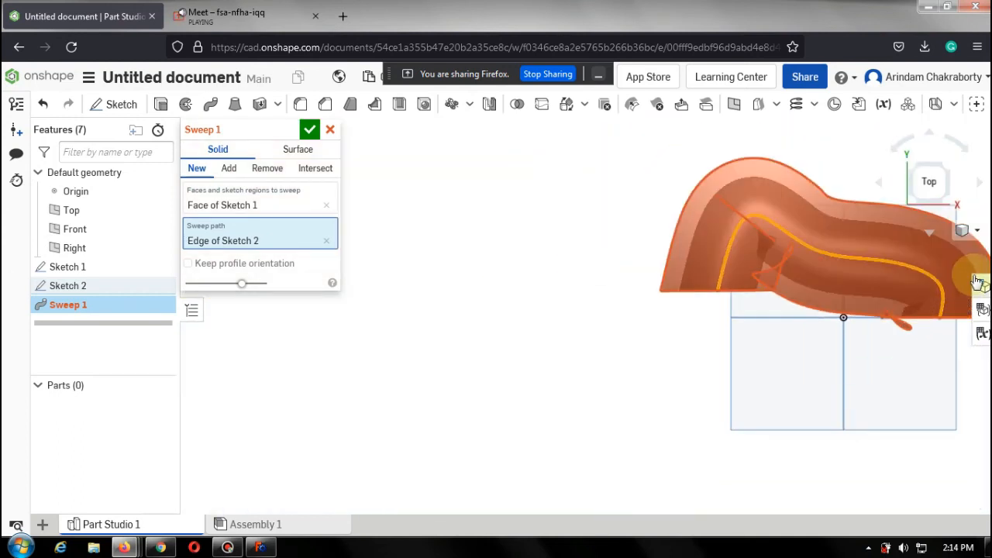
pyautogui.scroll(10, 858, 334)
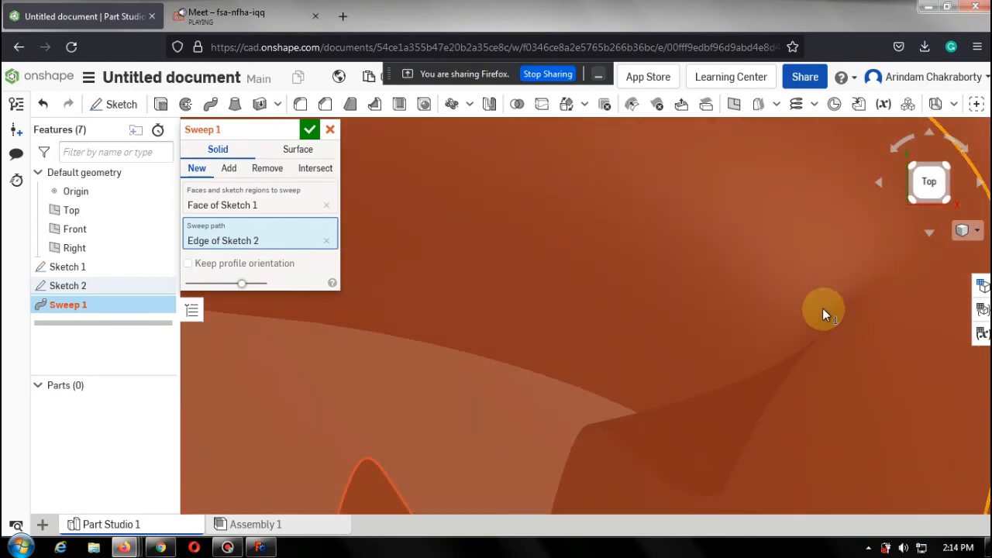
pyautogui.scroll(-6, 782, 352)
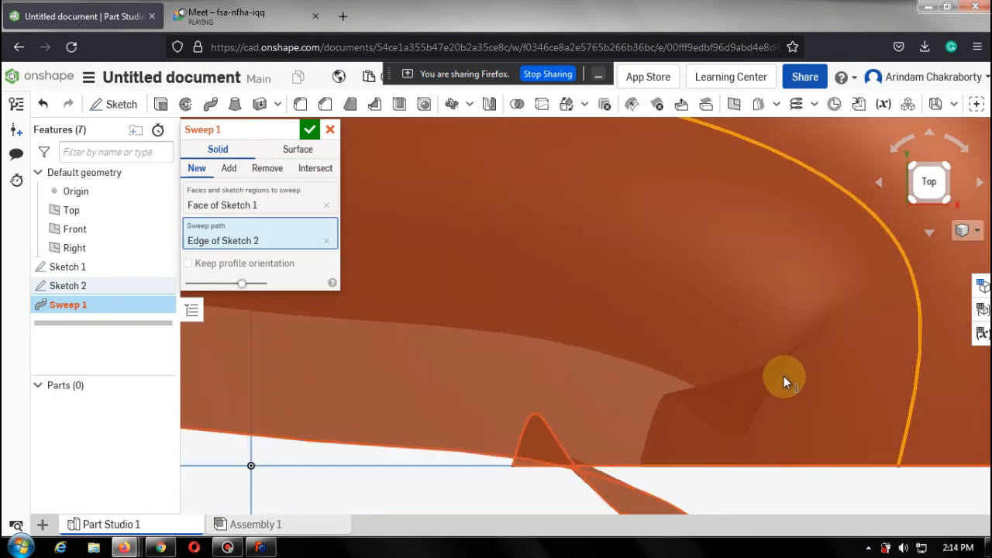
pyautogui.scroll(5, 782, 387)
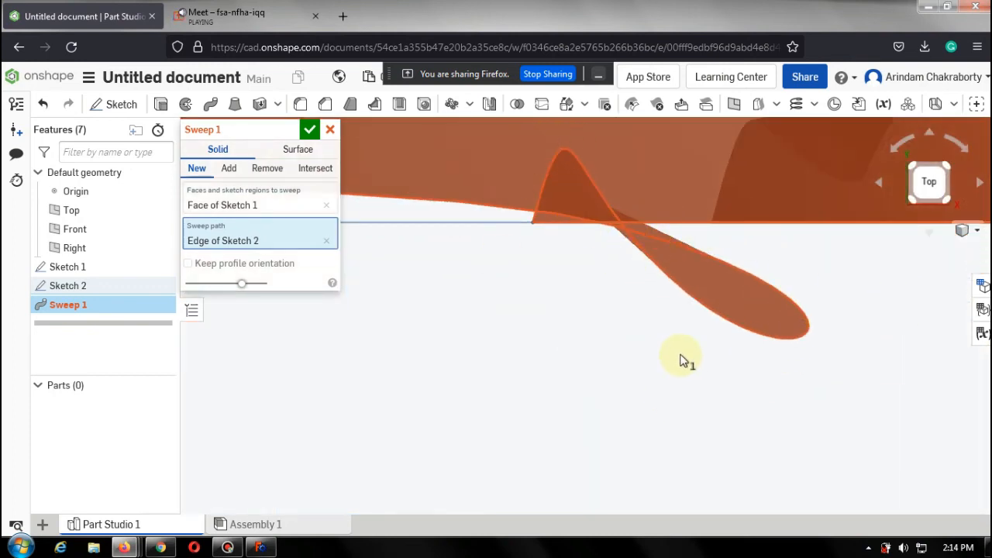
pyautogui.scroll(-2, 684, 358)
pyautogui.scroll(-2, 685, 356)
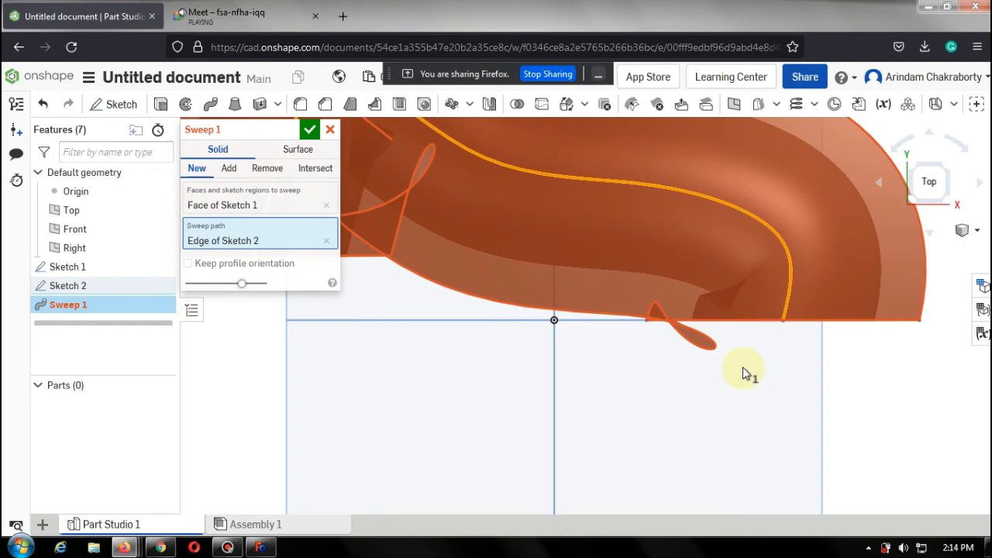
pyautogui.moveTo(746, 372); pyautogui.dragTo(671, 281, button='right')
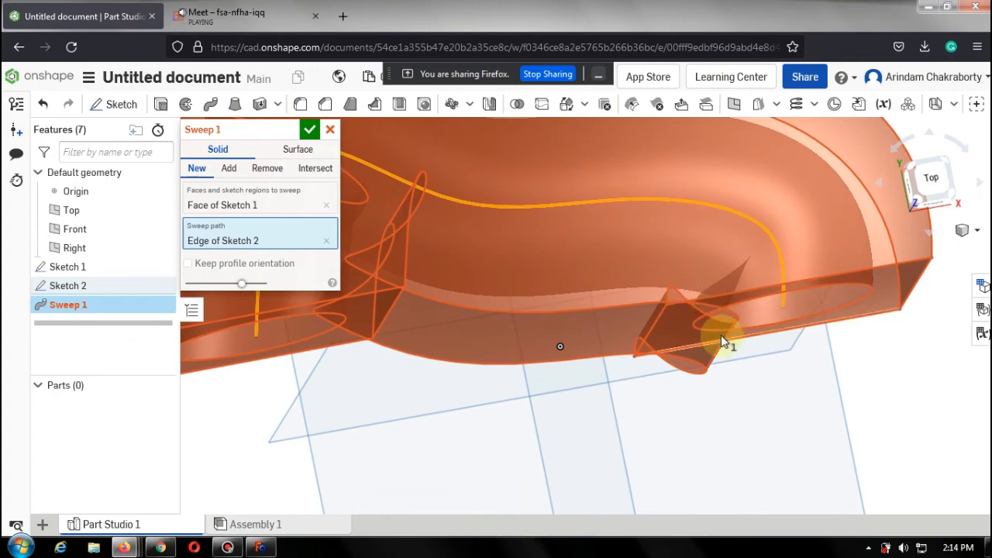
pyautogui.moveTo(731, 354); pyautogui.dragTo(715, 324, button='right')
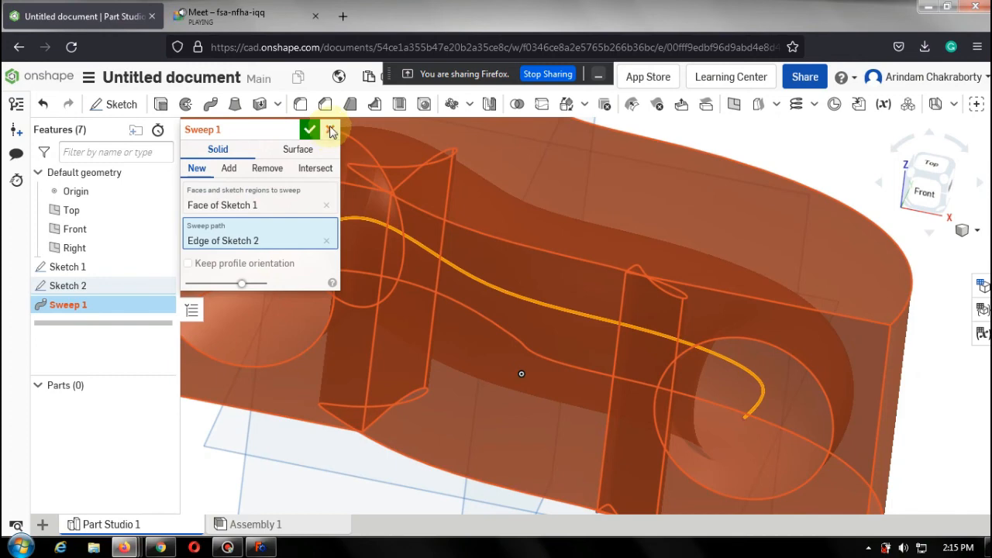
pyautogui.click(330, 131)
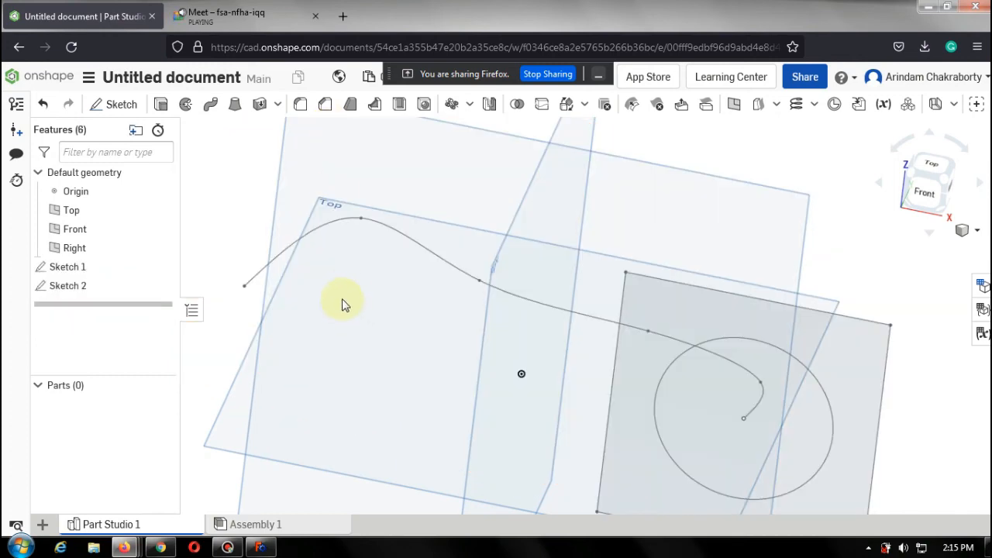
# Edit Sketch 2 from the top view, drag two spline points upward into a smoother arc, and finish the sketch.
pyautogui.click(87, 290)
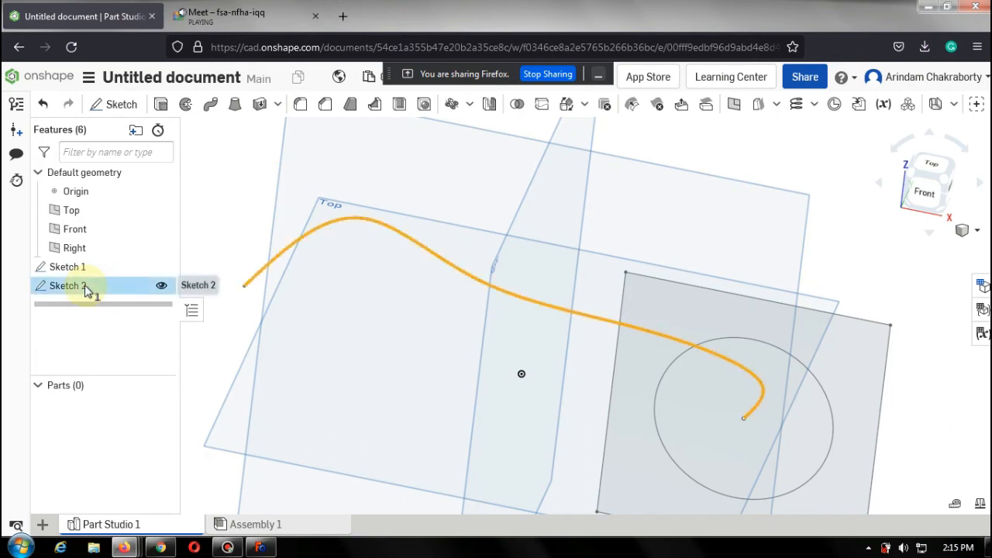
pyautogui.doubleClick(85, 287)
pyautogui.click(936, 163)
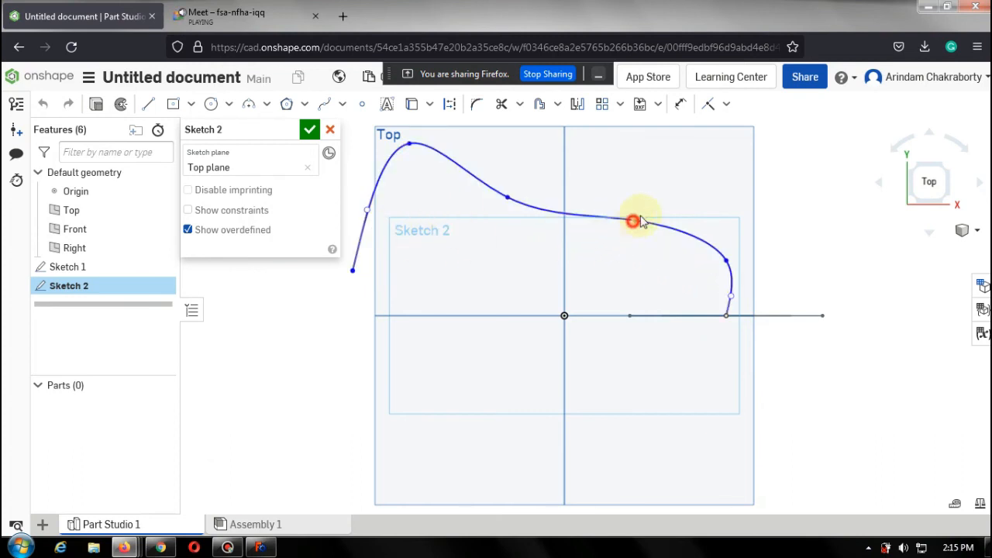
pyautogui.moveTo(639, 219); pyautogui.dragTo(667, 171)
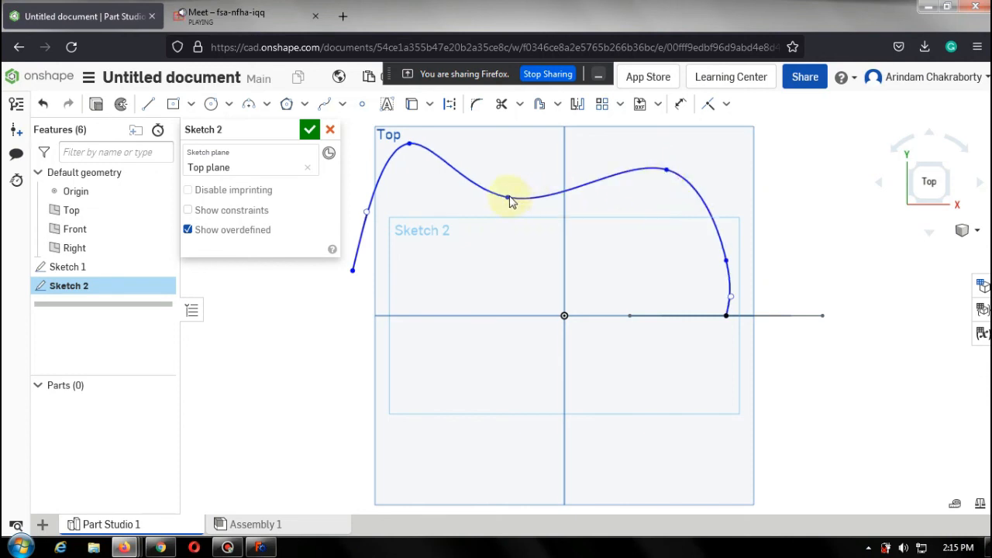
pyautogui.moveTo(508, 197); pyautogui.dragTo(533, 139)
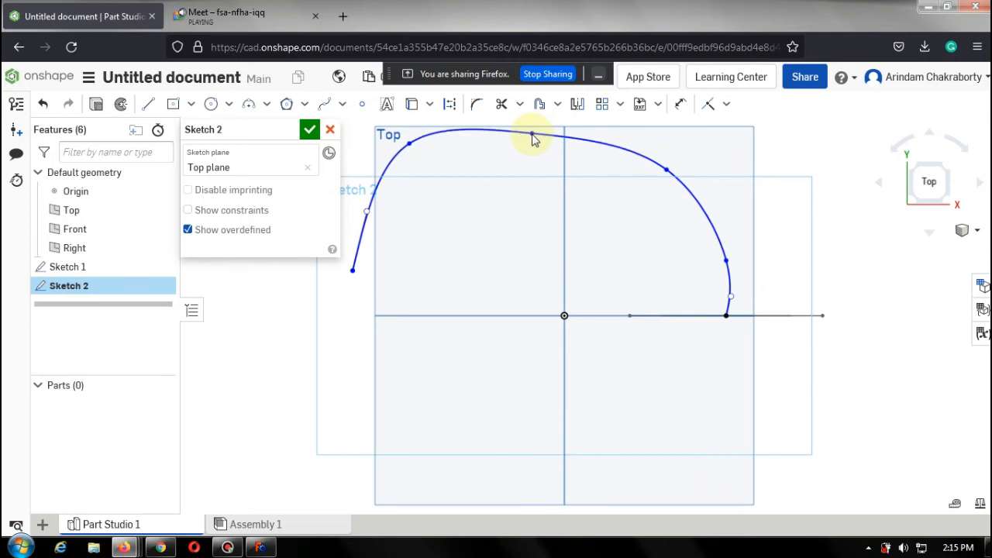
pyautogui.click(307, 132)
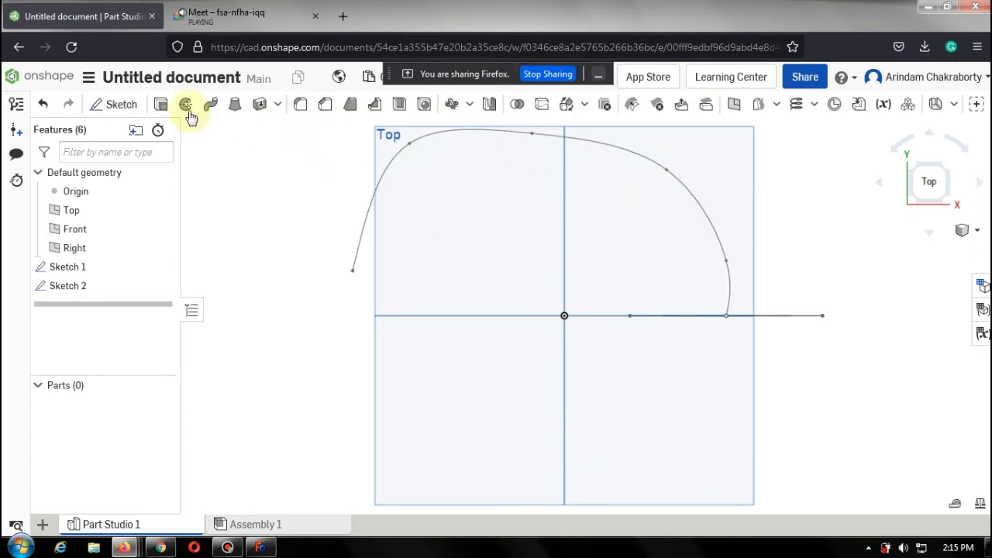
# Sweep the Sketch 1 faces along the Sketch 2 spline path as a new solid and accept the feature.
pyautogui.click(209, 107)
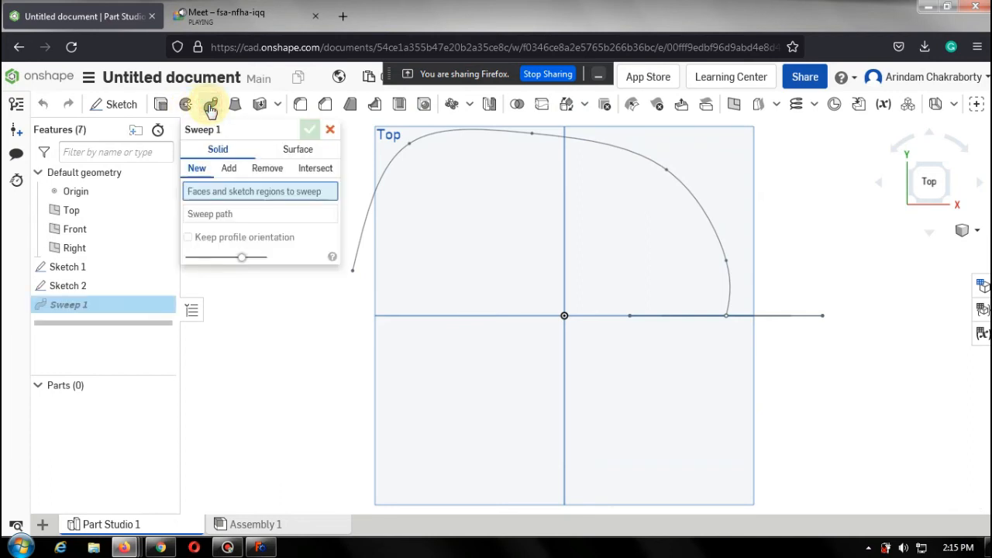
pyautogui.click(86, 272)
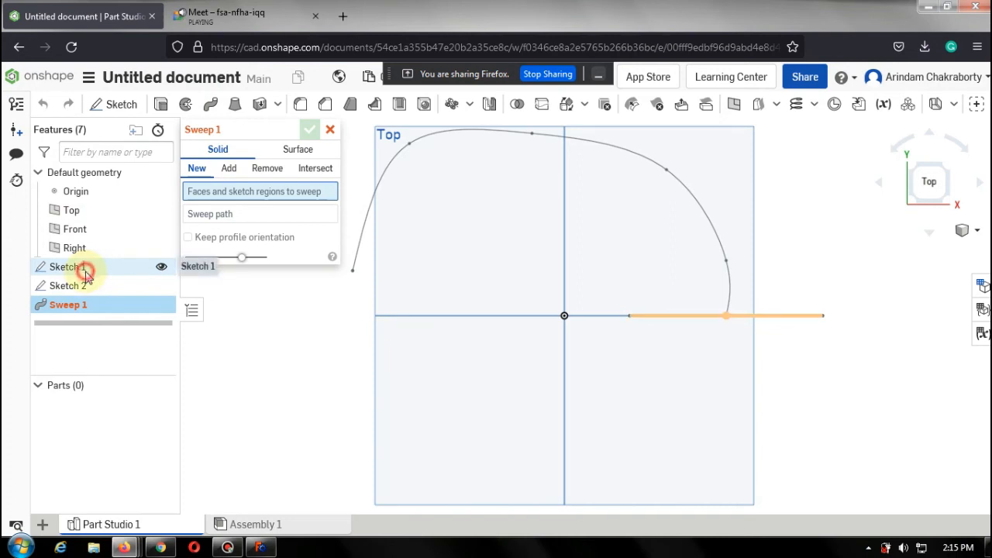
pyautogui.click(215, 229)
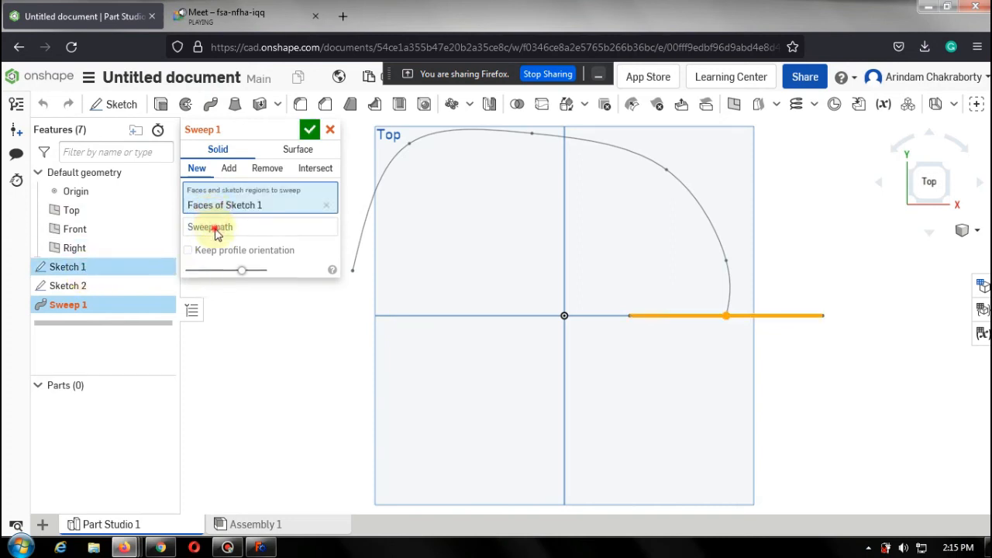
pyautogui.click(392, 163)
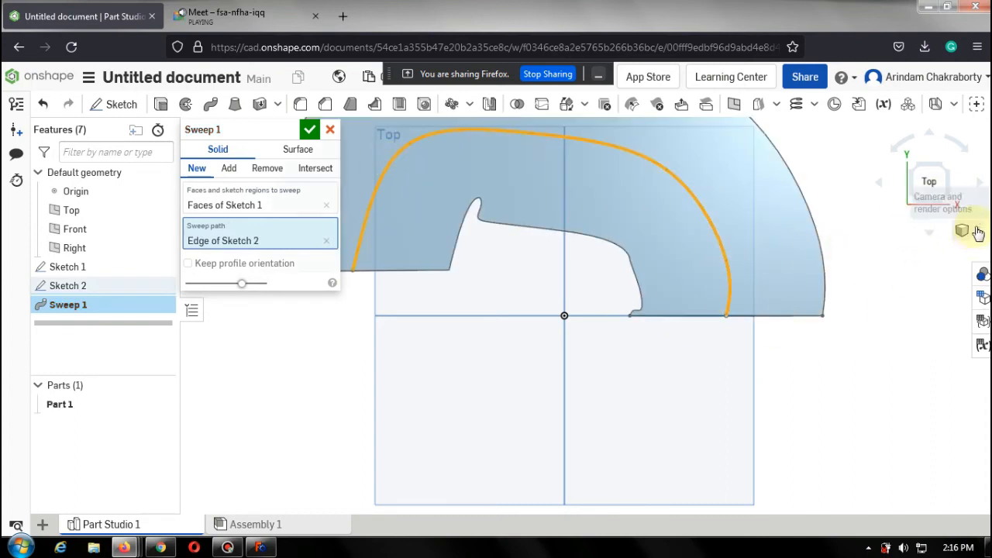
pyautogui.click(947, 169)
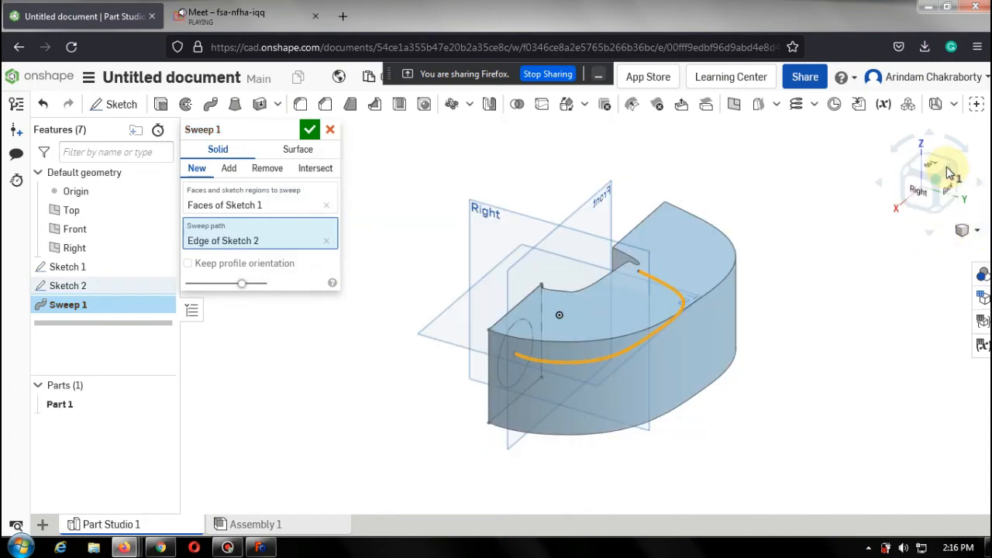
pyautogui.moveTo(397, 276); pyautogui.dragTo(498, 355, button='right')
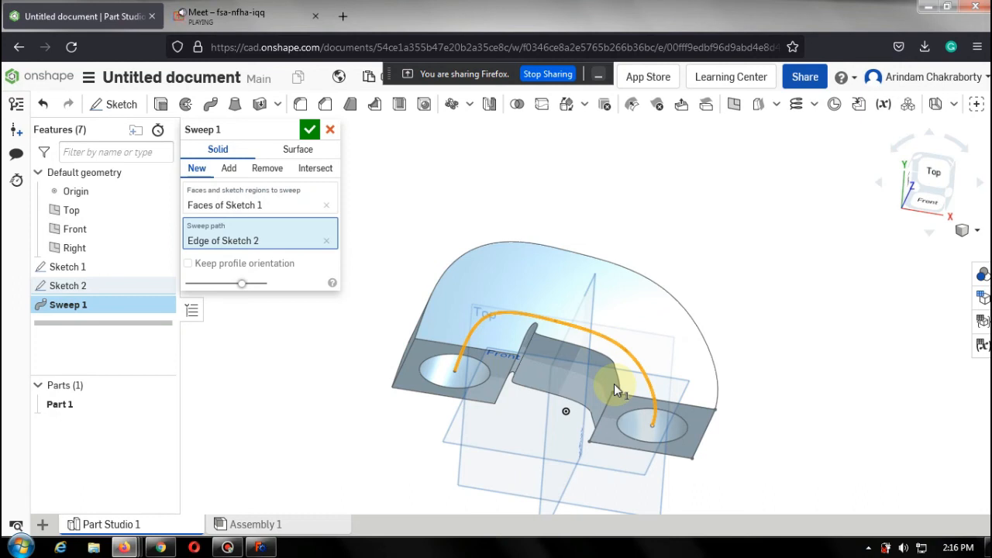
pyautogui.click(308, 131)
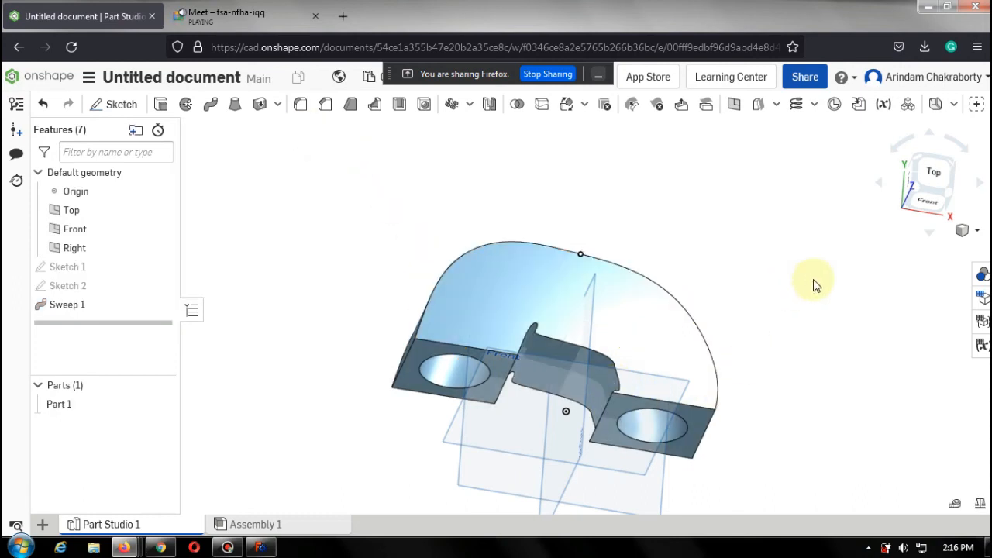
# Sketch on the Top plane an L-shaped path: a line about 84 mm down from the part's edge, then about 126 mm to the right.
pyautogui.moveTo(775, 249)
pyautogui.mouseDown(button='right')
pyautogui.moveTo(765, 286)
pyautogui.moveTo(768, 266)
pyautogui.mouseUp(button='right')
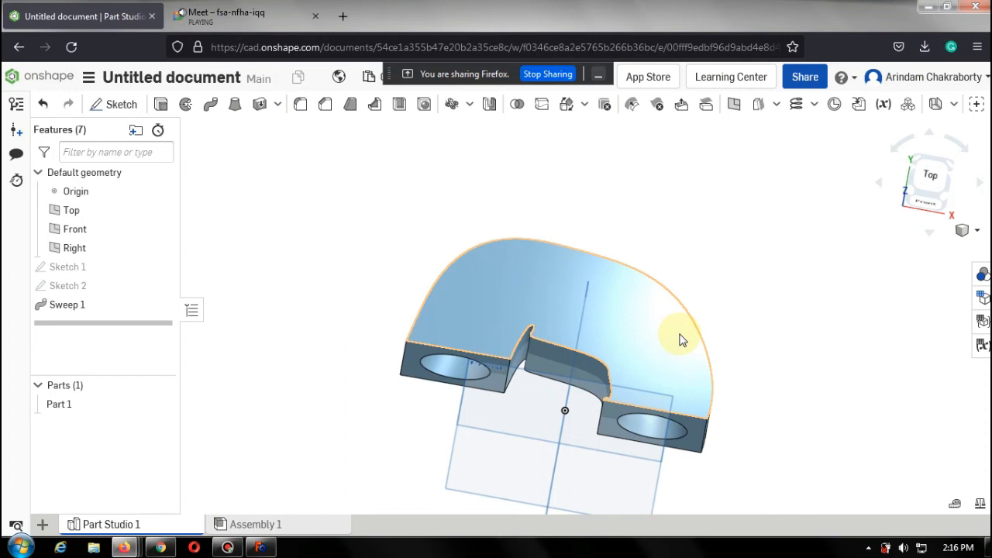
pyautogui.scroll(-3, 717, 364)
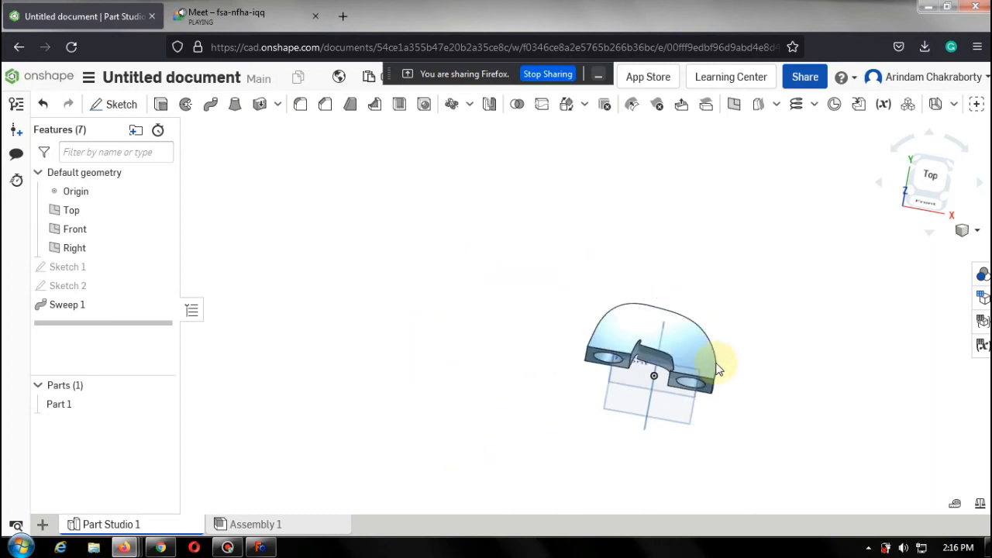
pyautogui.scroll(5, 717, 387)
pyautogui.click(930, 181)
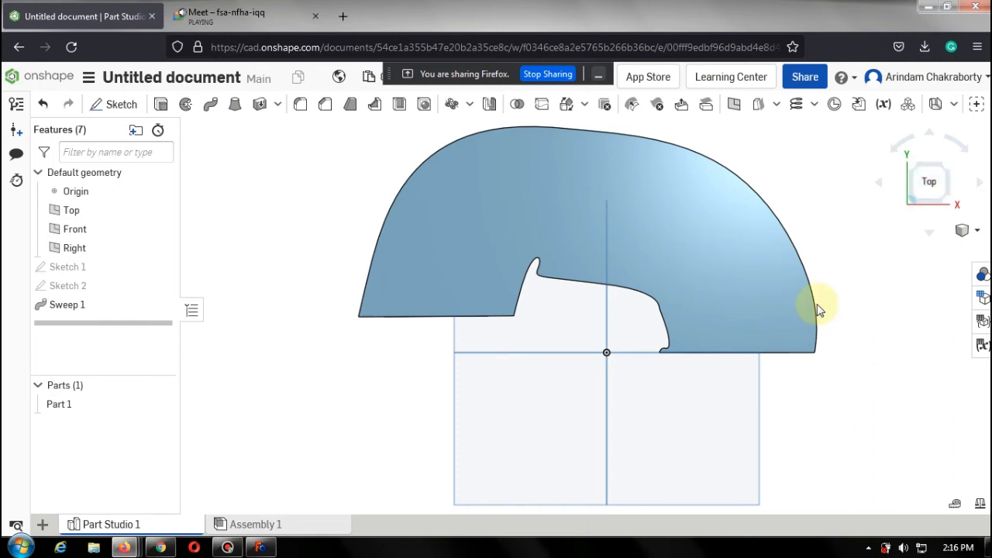
pyautogui.scroll(-2, 808, 303)
pyautogui.scroll(-2, 908, 401)
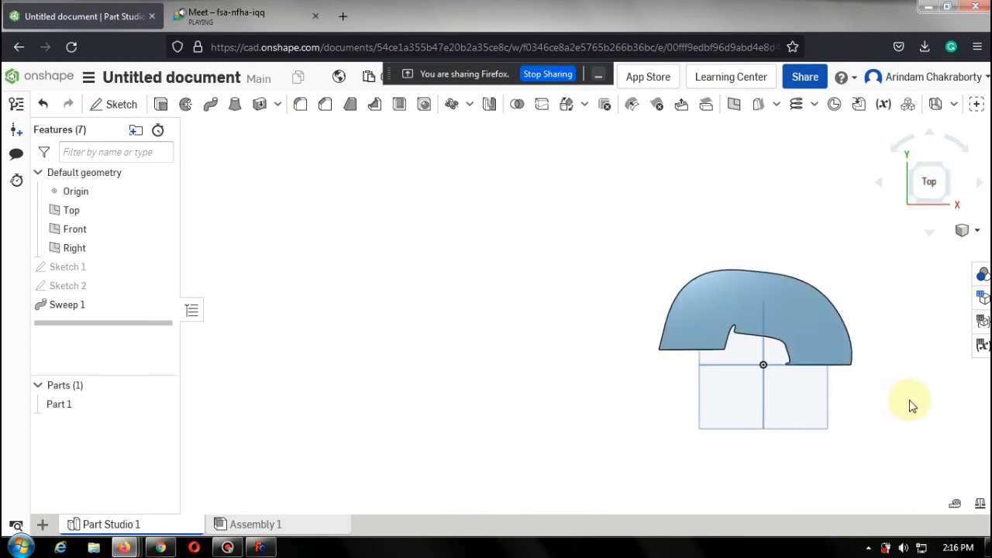
pyautogui.scroll(5, 913, 408)
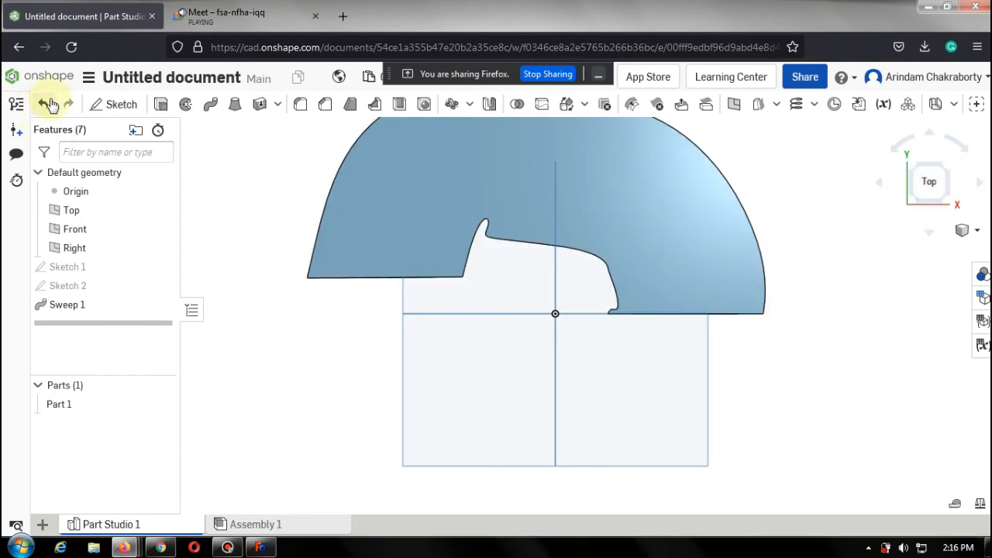
pyautogui.hotkey('shift', 's')
pyautogui.click(474, 395)
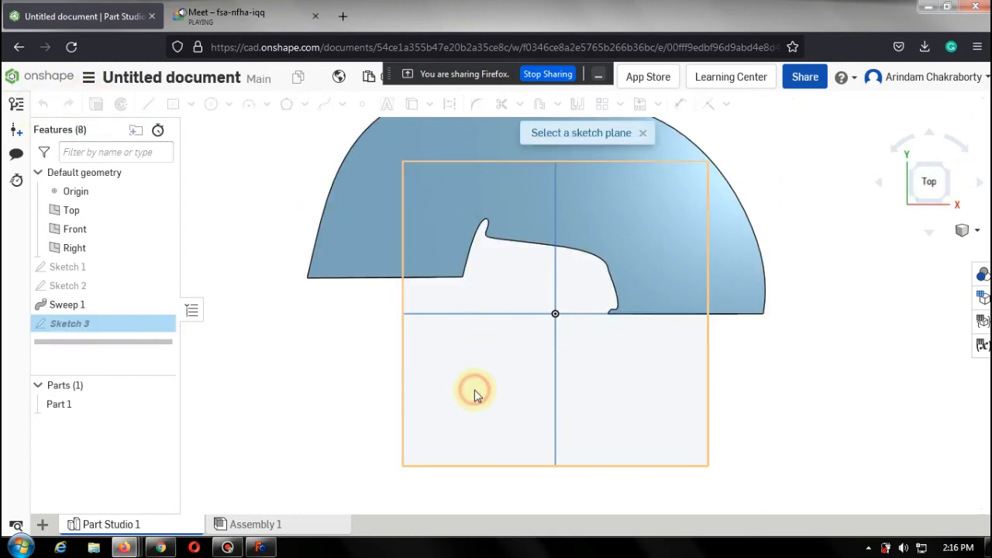
pyautogui.click(147, 104)
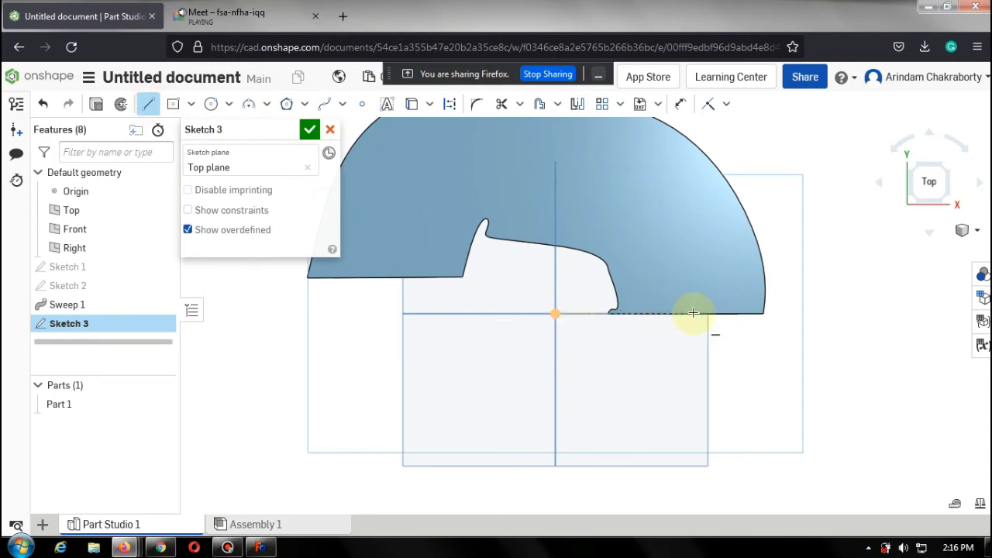
pyautogui.click(694, 314)
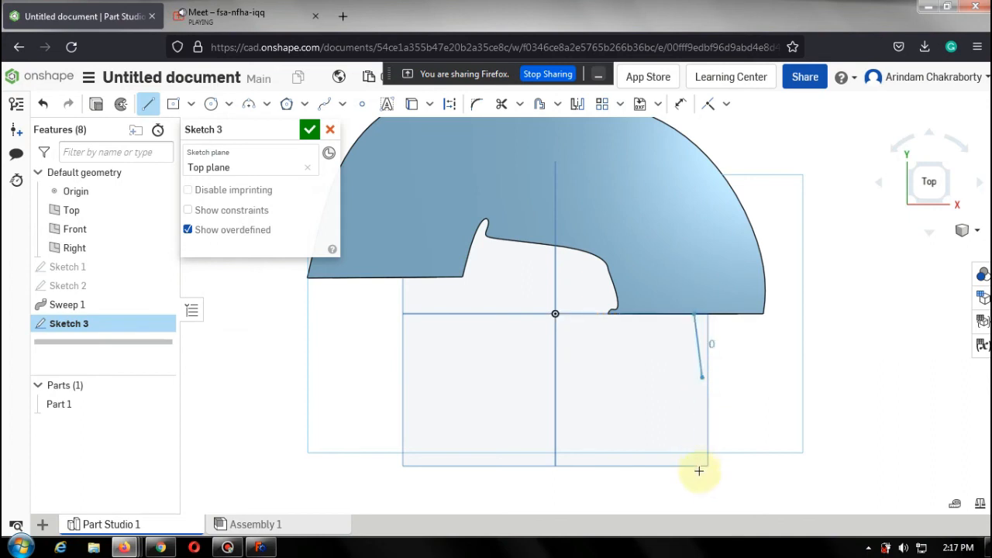
pyautogui.click(693, 484)
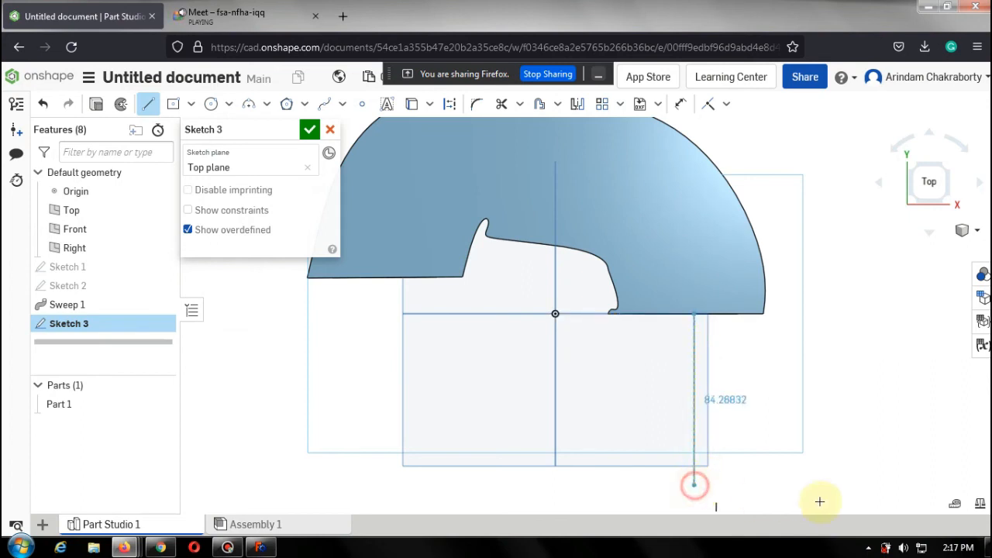
pyautogui.click(947, 485)
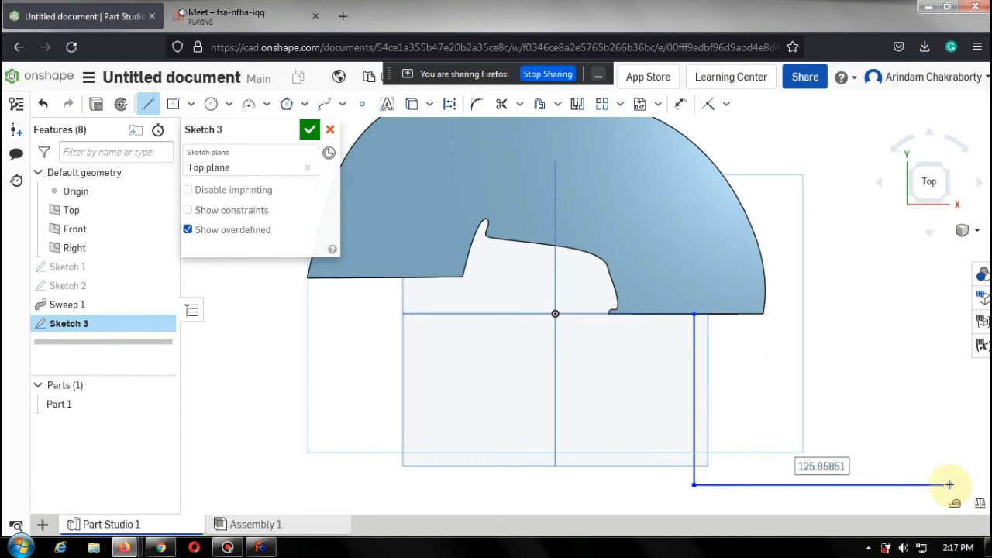
pyautogui.press('Escape')
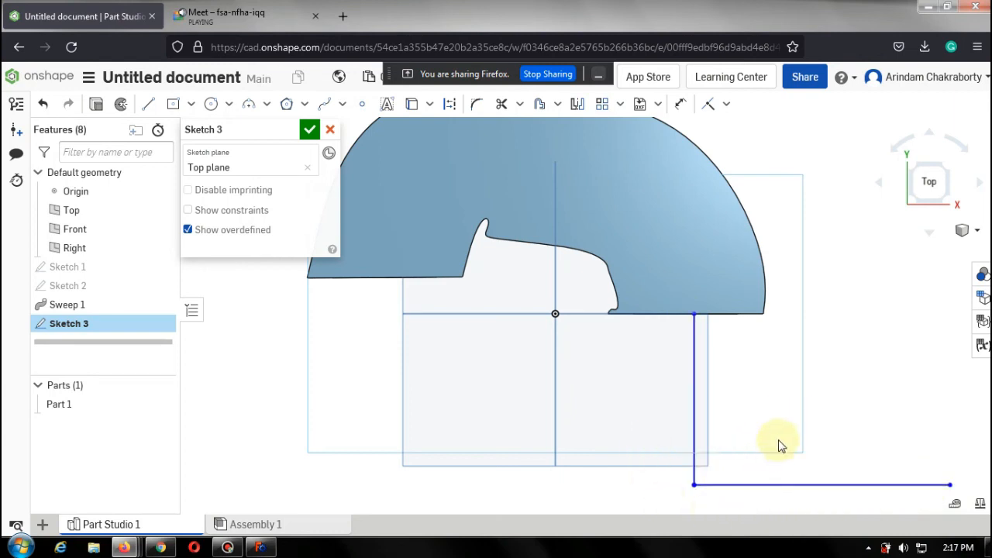
# Fillet the corner between the two path lines with a 20 mm radius.
pyautogui.scroll(-5, 780, 445)
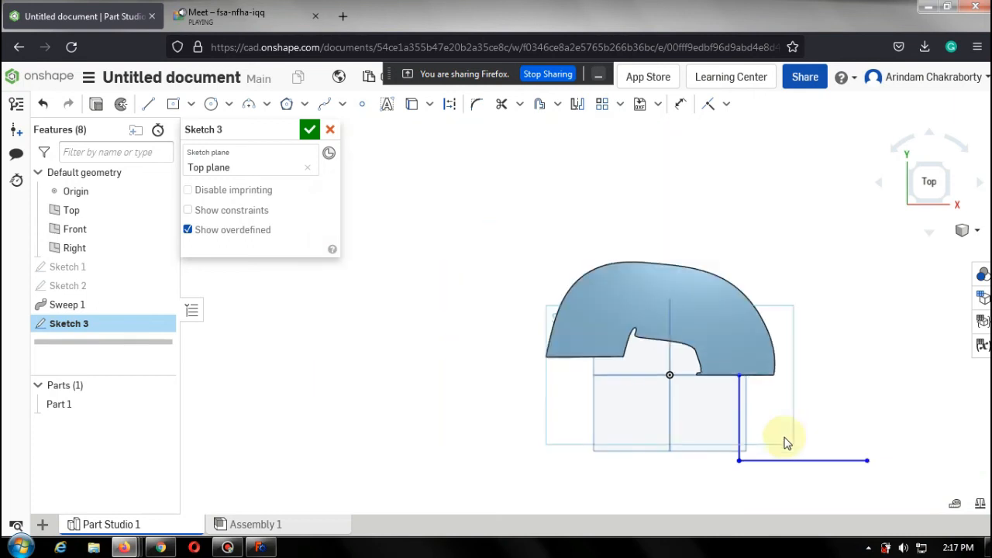
pyautogui.scroll(5, 812, 491)
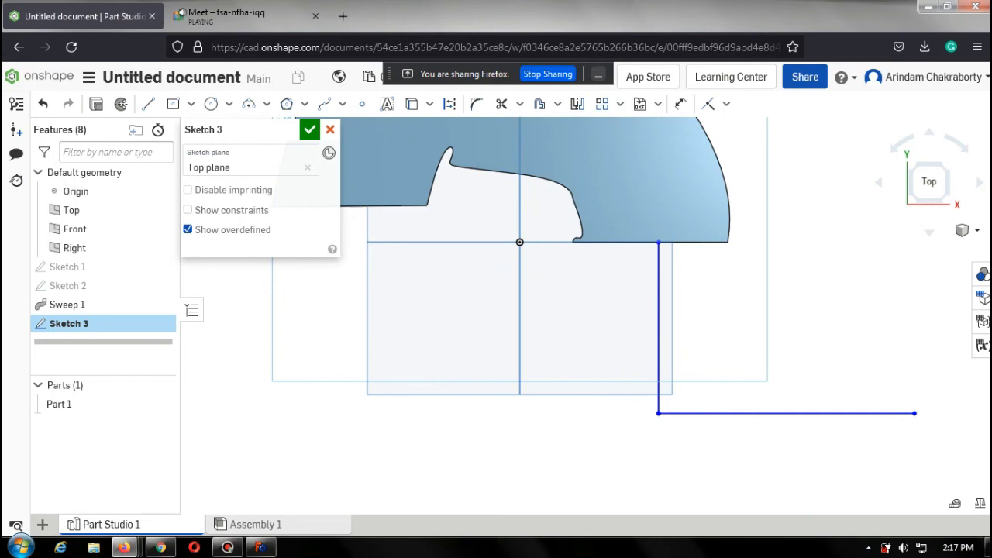
pyautogui.scroll(2, 986, 425)
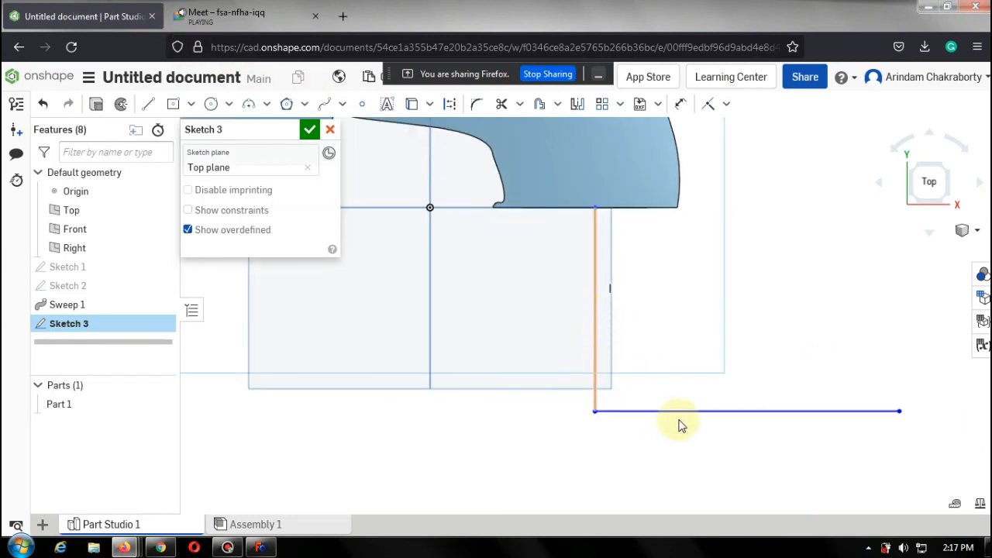
pyautogui.click(594, 339)
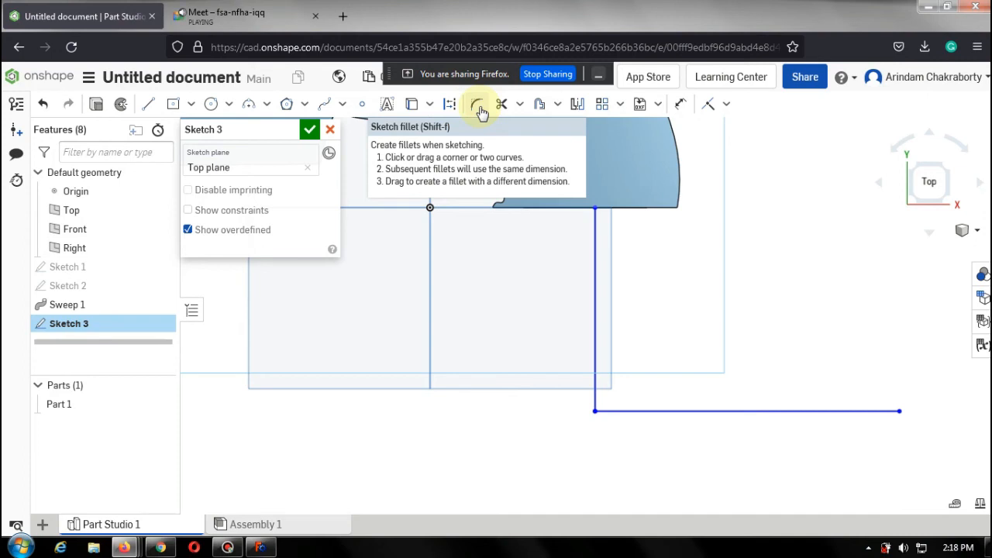
pyautogui.click(478, 107)
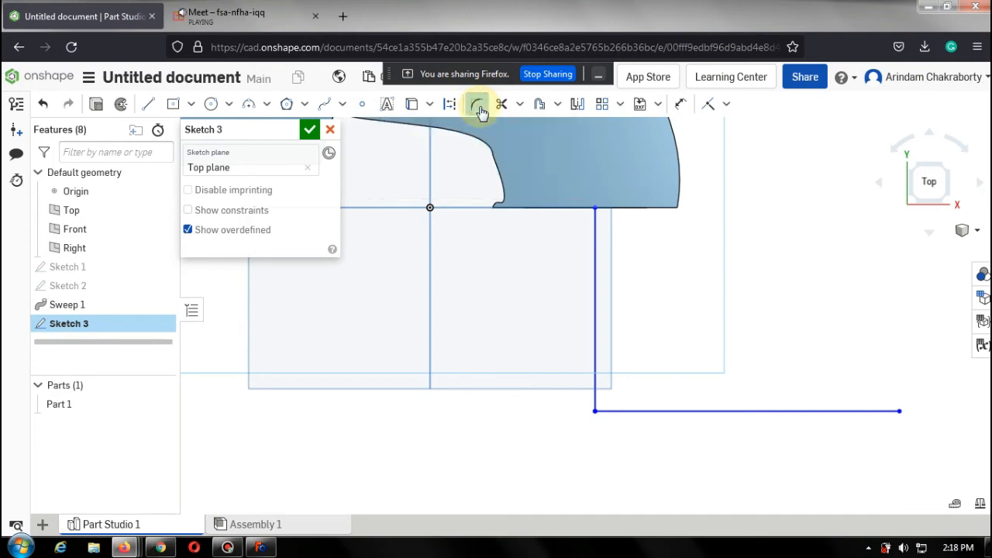
pyautogui.click(596, 348)
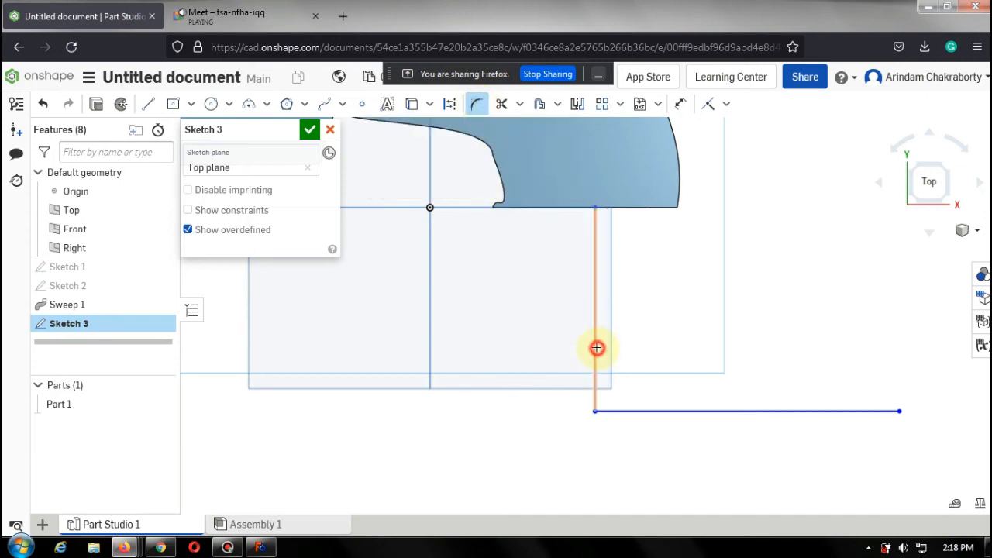
pyautogui.click(650, 410)
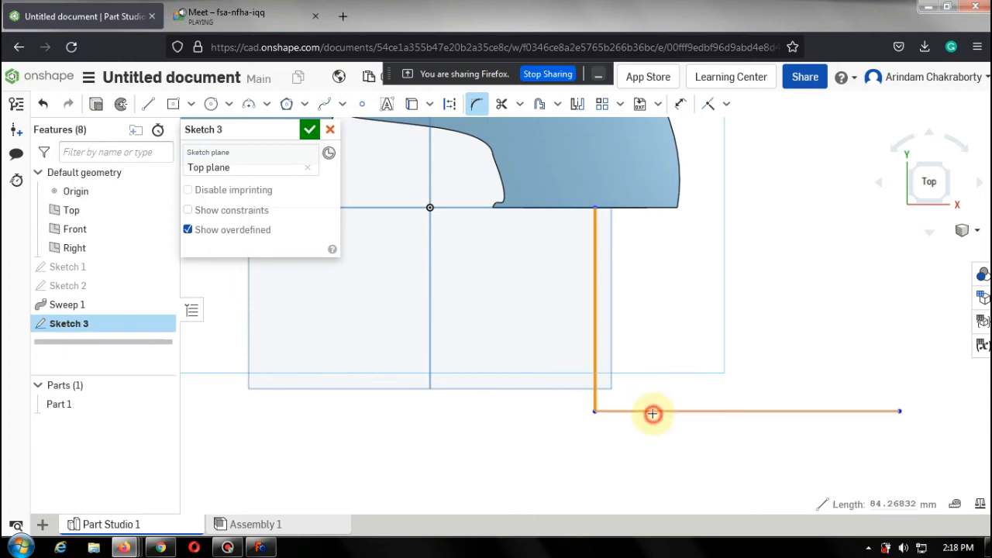
pyautogui.doubleClick(590, 397)
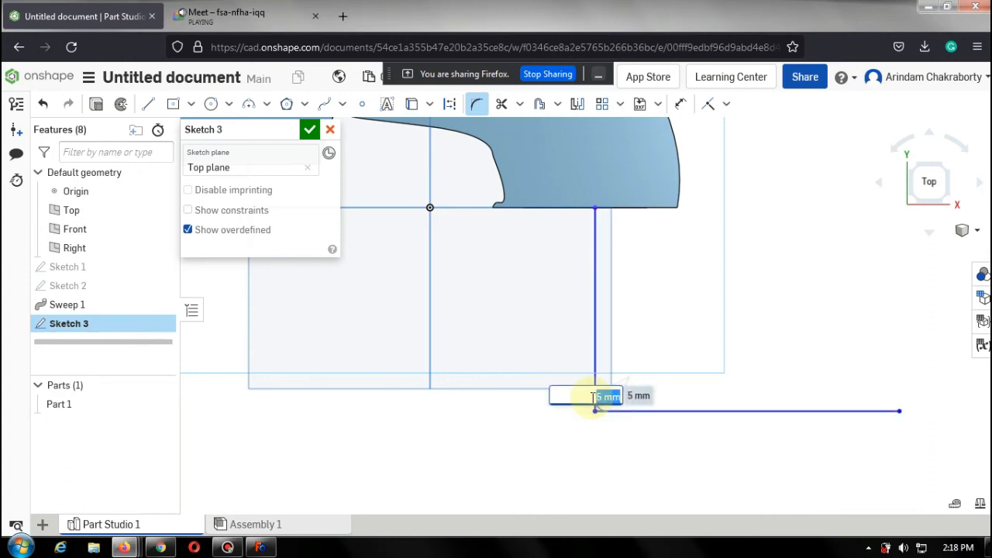
pyautogui.write('20')
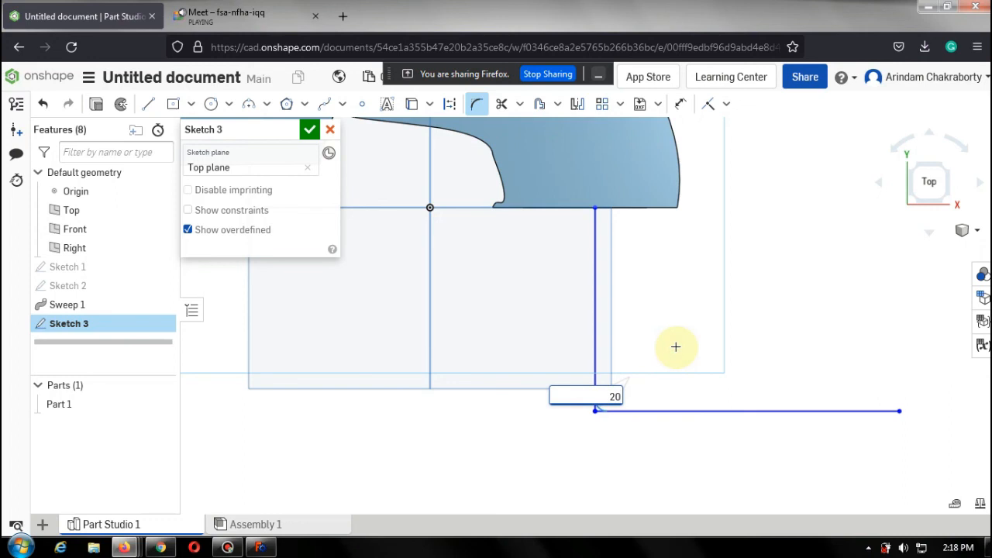
pyautogui.press('Escape')
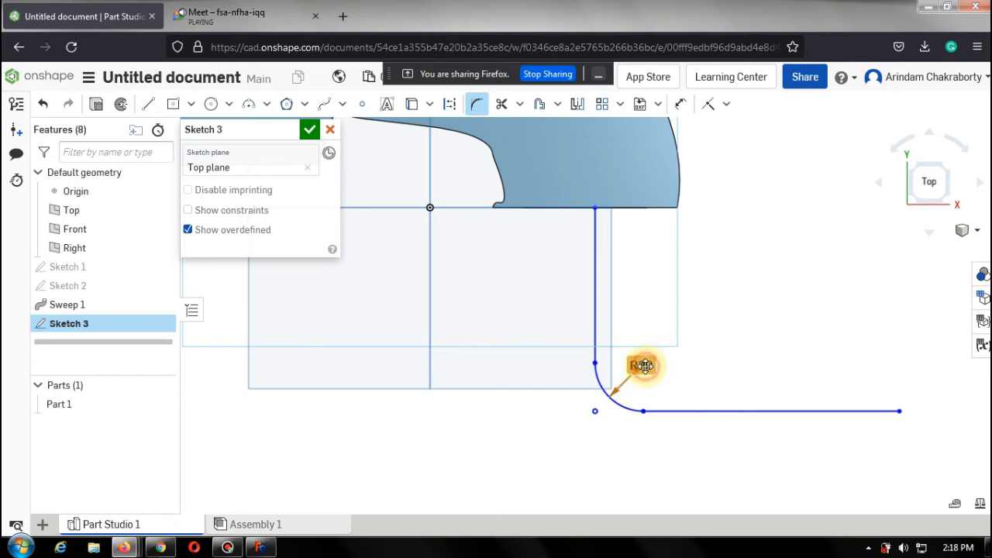
# Set the corner fillet radius to 30 mm and finish the sketch.
pyautogui.doubleClick(642, 365)
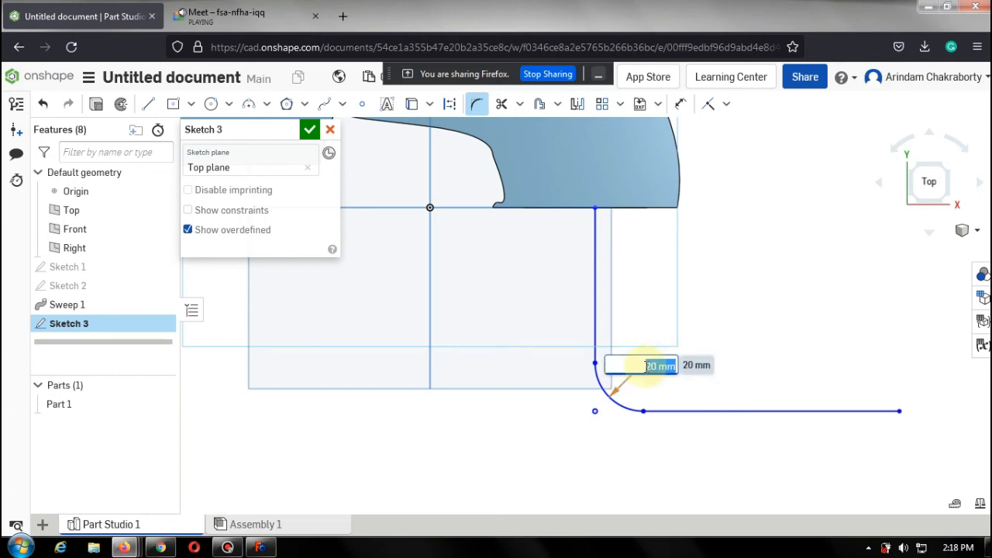
pyautogui.write('30')
pyautogui.press('Return')
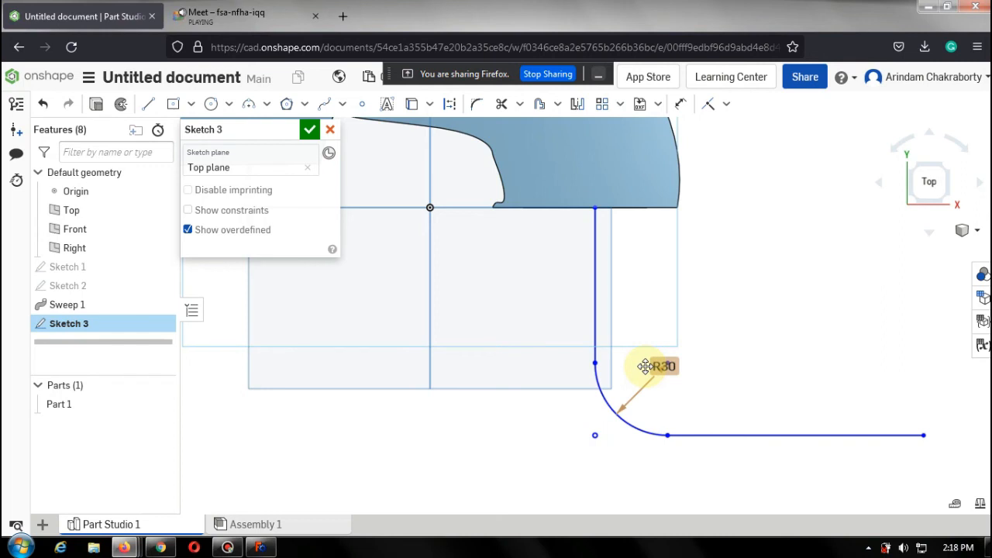
pyautogui.click(309, 130)
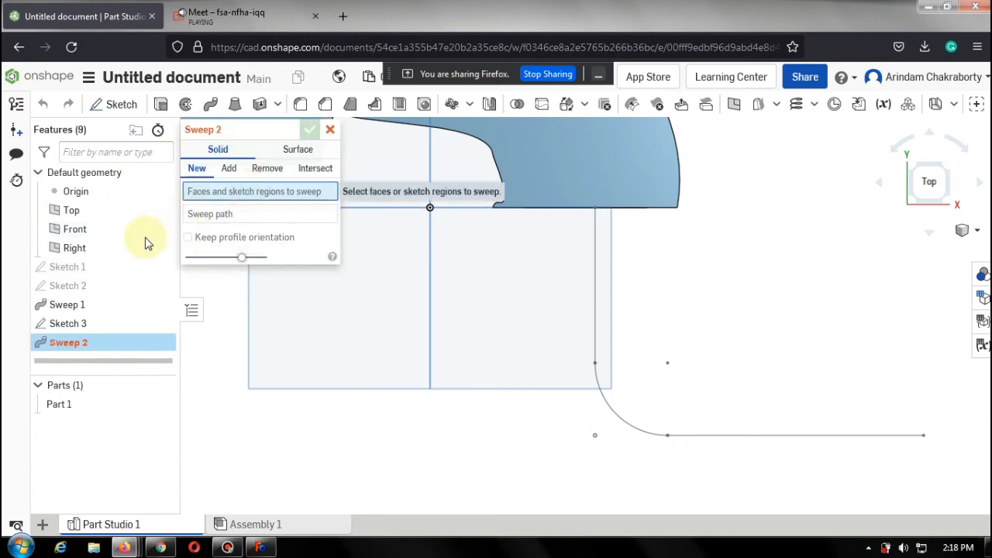
# Sweep the Sketch 1 faces along the Sketch 3 filleted path as a new solid and accept the feature.
pyautogui.click(67, 268)
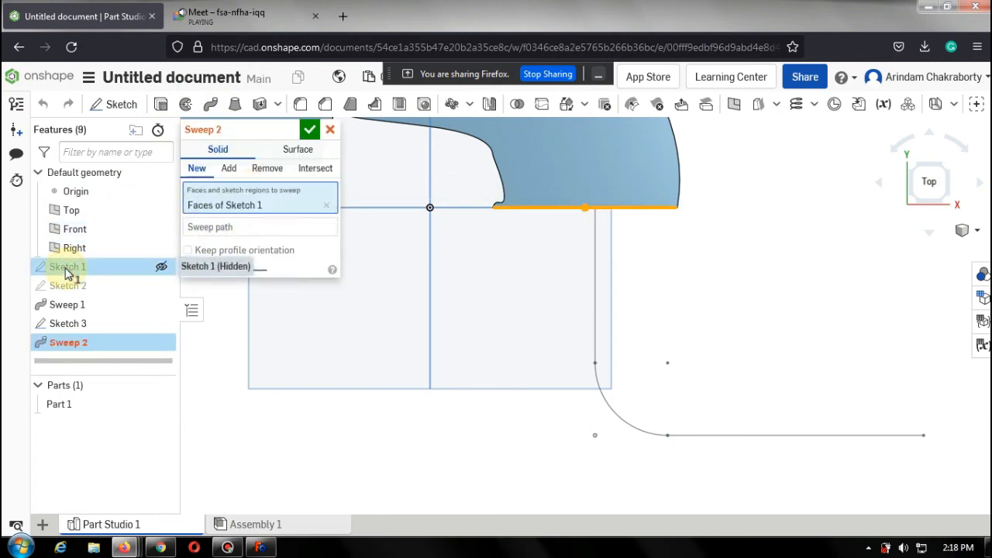
pyautogui.click(244, 230)
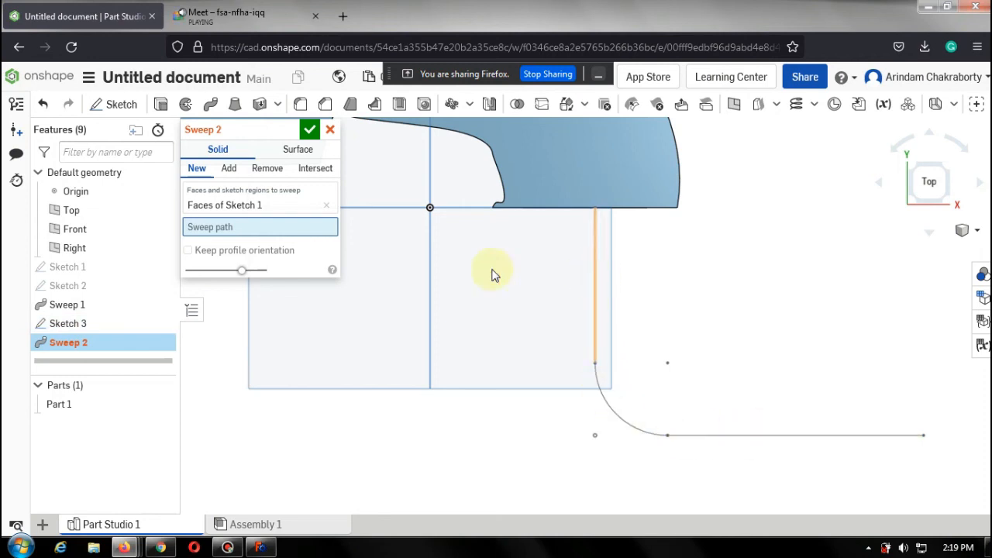
pyautogui.click(106, 325)
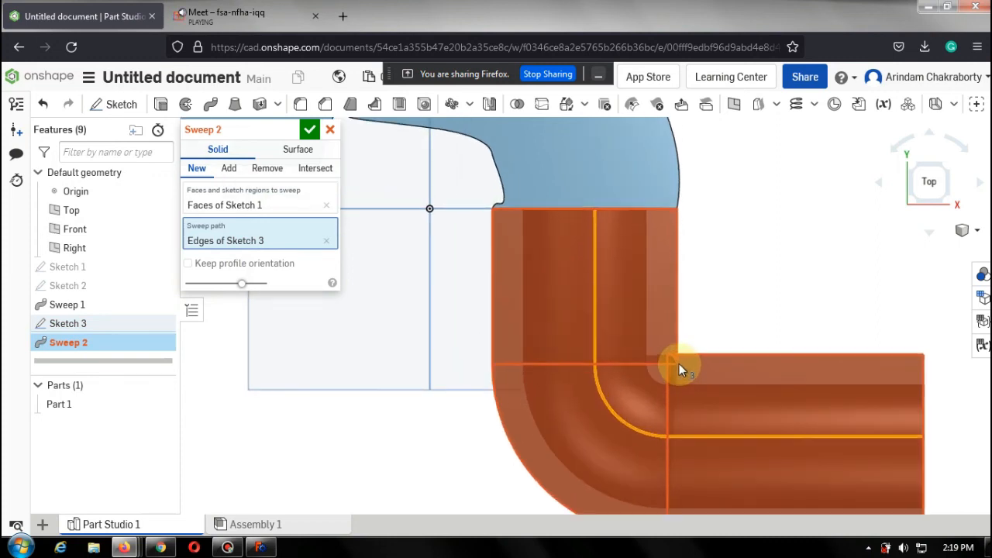
pyautogui.click(318, 130)
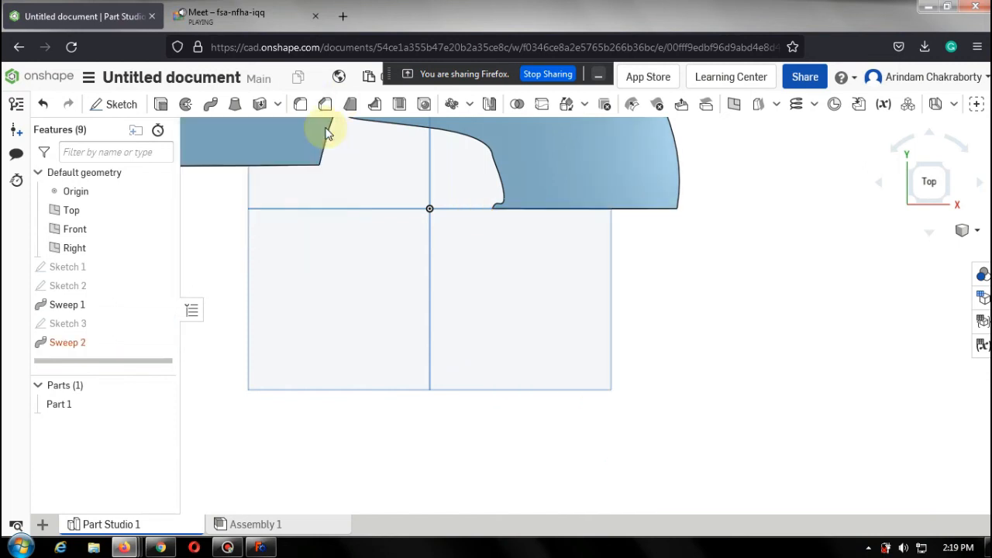
# Delete the second sweep and change the Sketch 3 path's corner fillet radius to 50 mm, then finish the sketch.
pyautogui.doubleClick(84, 327)
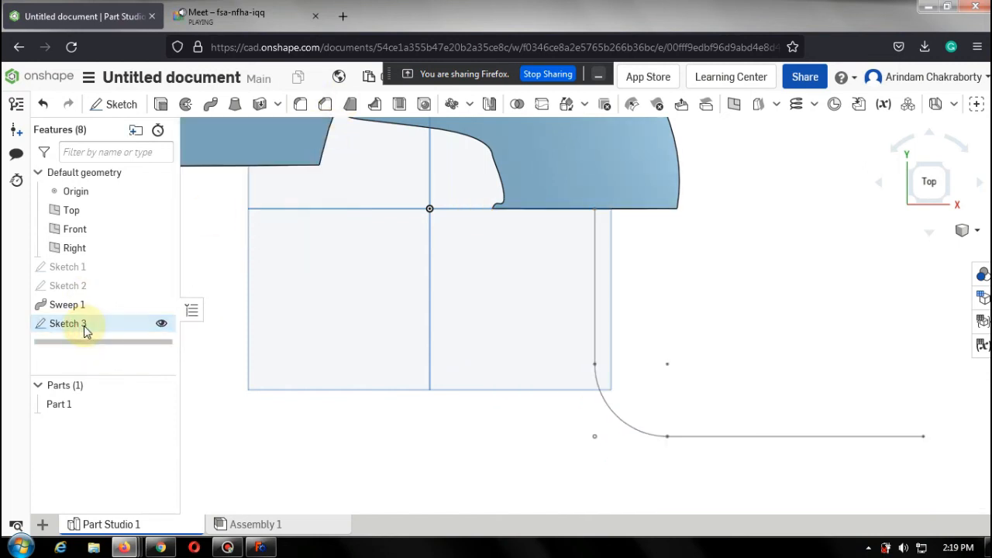
pyautogui.doubleClick(84, 326)
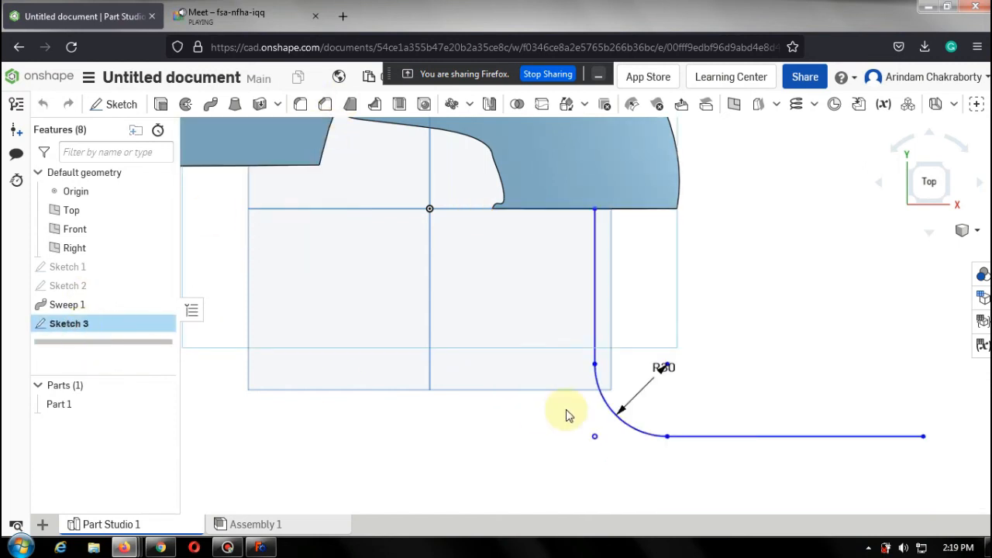
pyautogui.doubleClick(666, 367)
pyautogui.write('50')
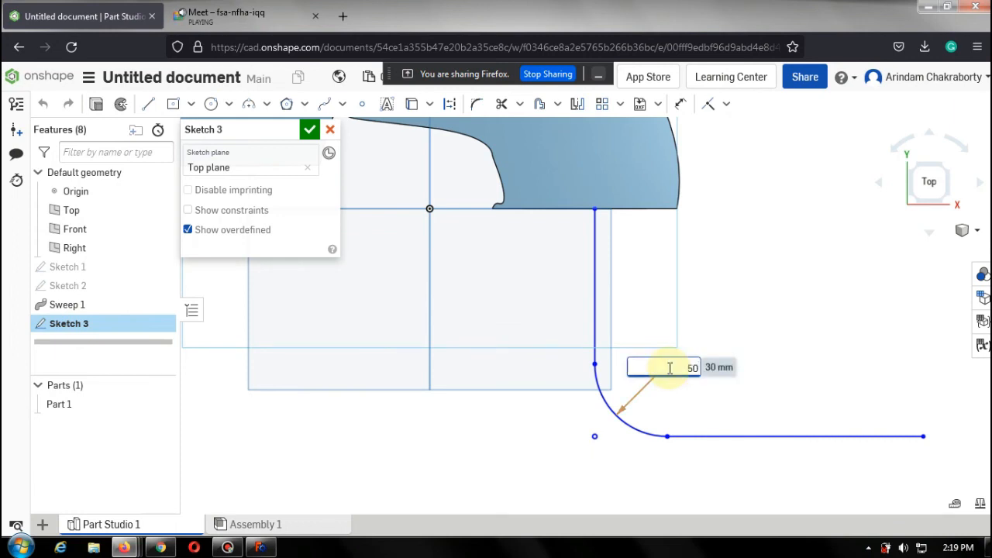
pyautogui.press('Return')
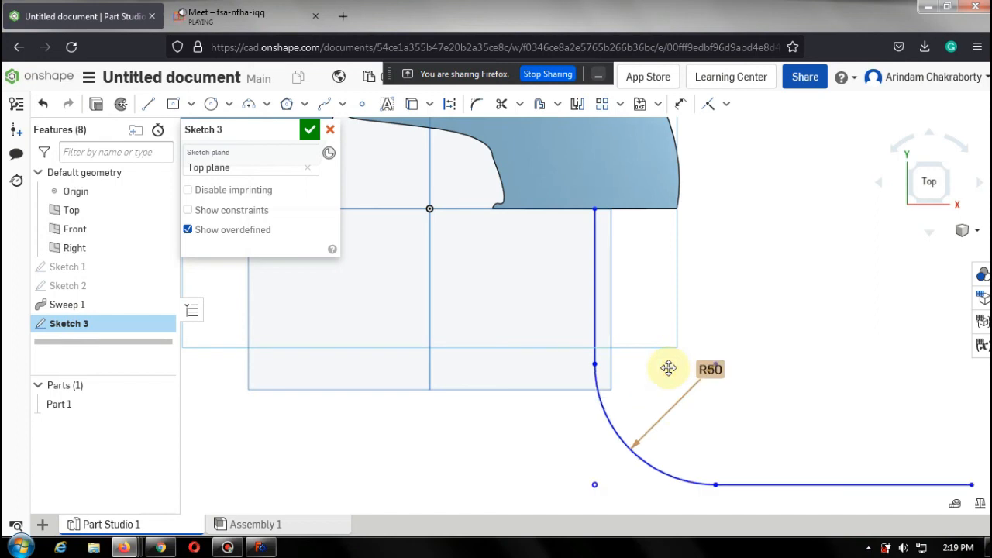
pyautogui.click(312, 133)
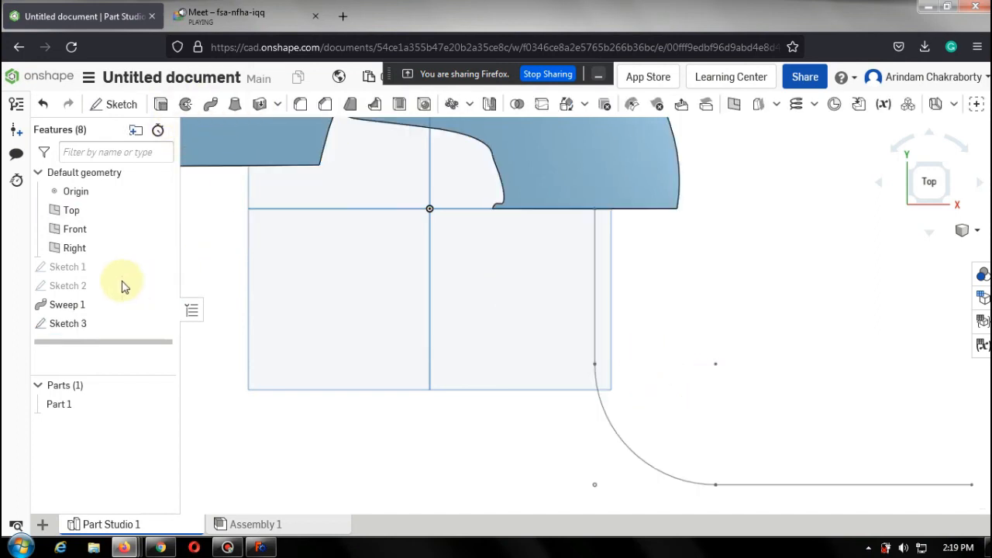
# Sweep the Sketch 1 faces along the revised Sketch 3 path, adding to Part 1, and accept the feature.
pyautogui.click(211, 113)
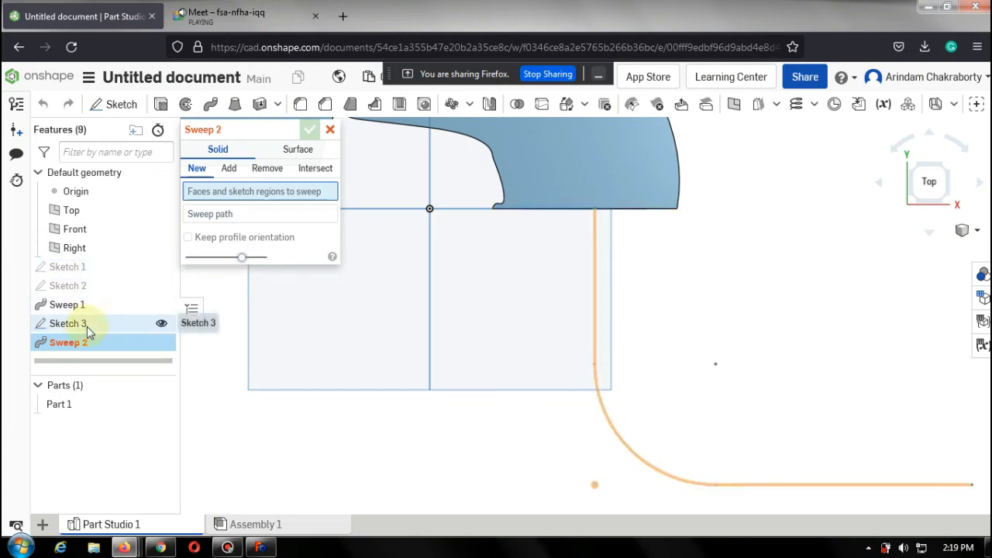
pyautogui.click(94, 268)
pyautogui.click(261, 226)
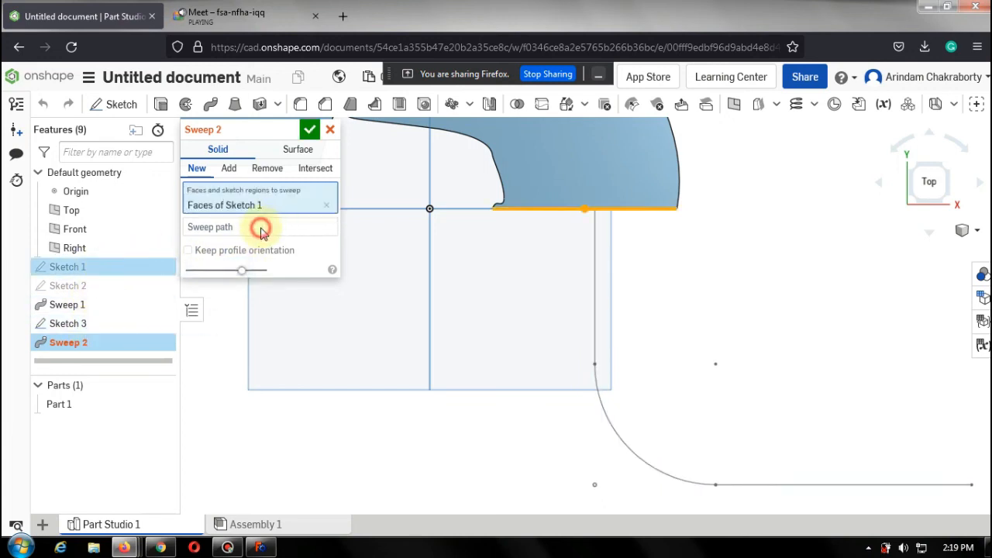
pyautogui.click(86, 328)
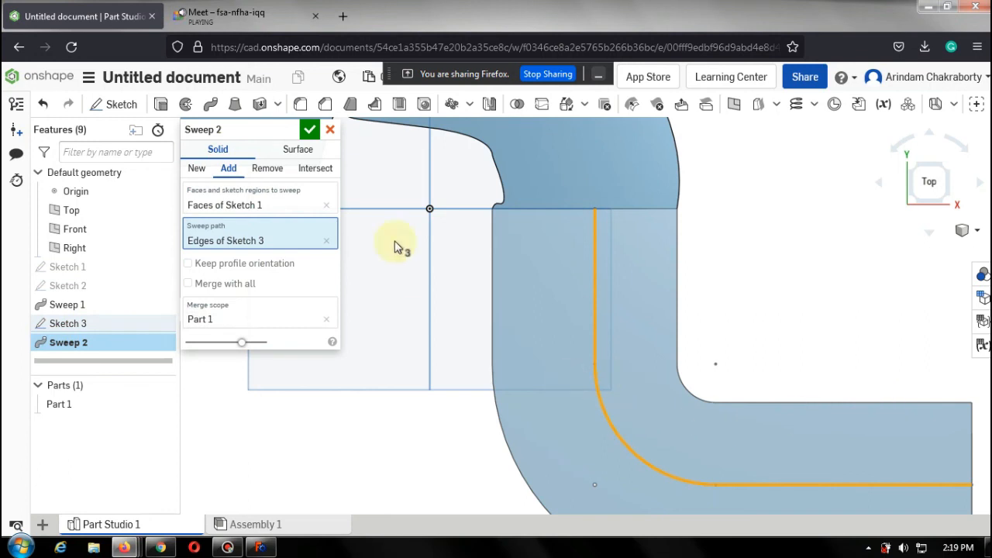
pyautogui.click(310, 130)
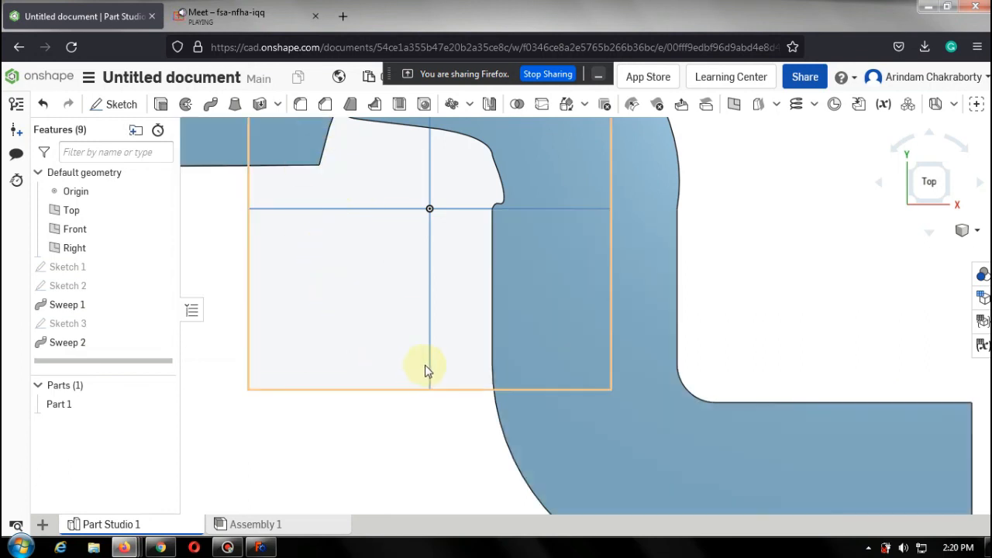
# Orbit and zoom around the swept part to inspect its overall shape.
pyautogui.moveTo(426, 361); pyautogui.dragTo(250, 259, button='right')
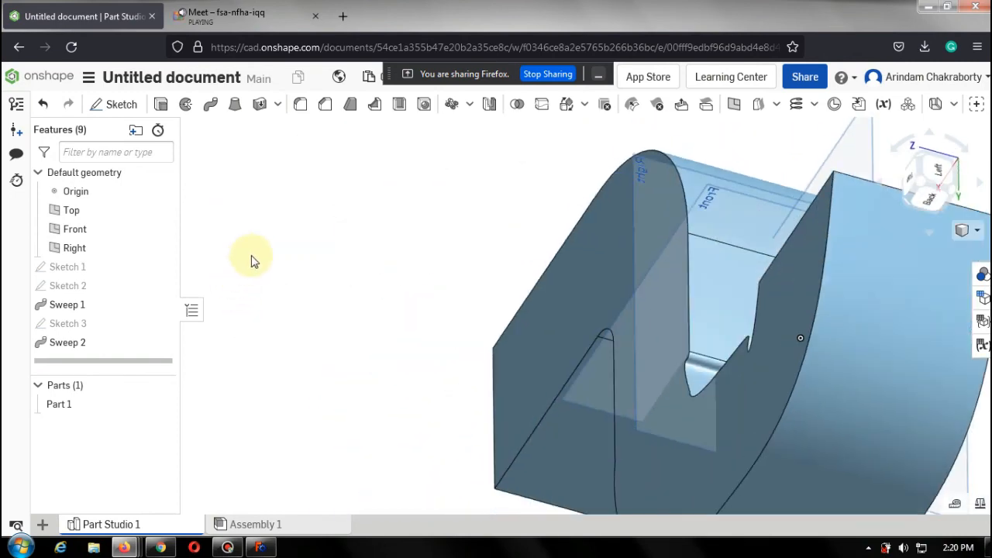
pyautogui.moveTo(343, 317); pyautogui.dragTo(503, 204, button='right')
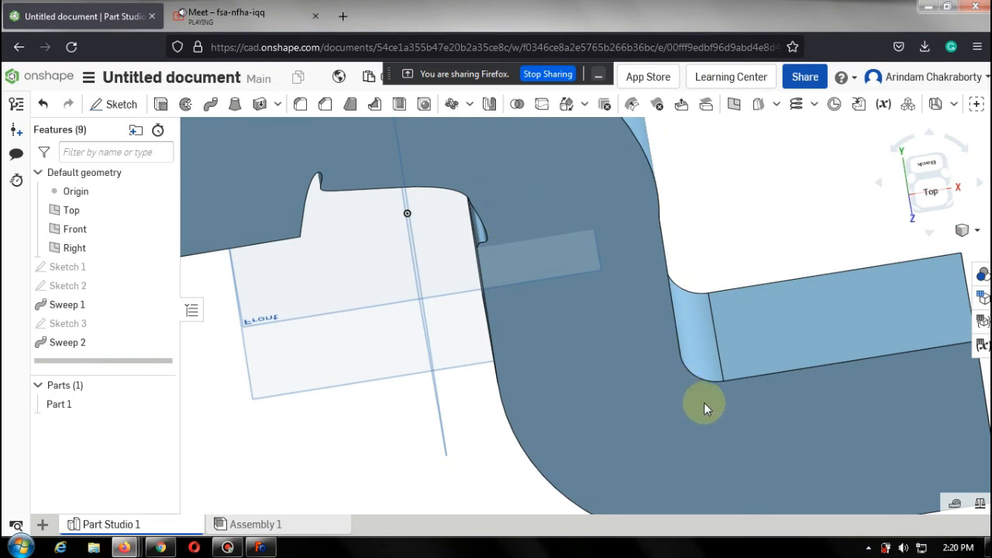
pyautogui.click(735, 238)
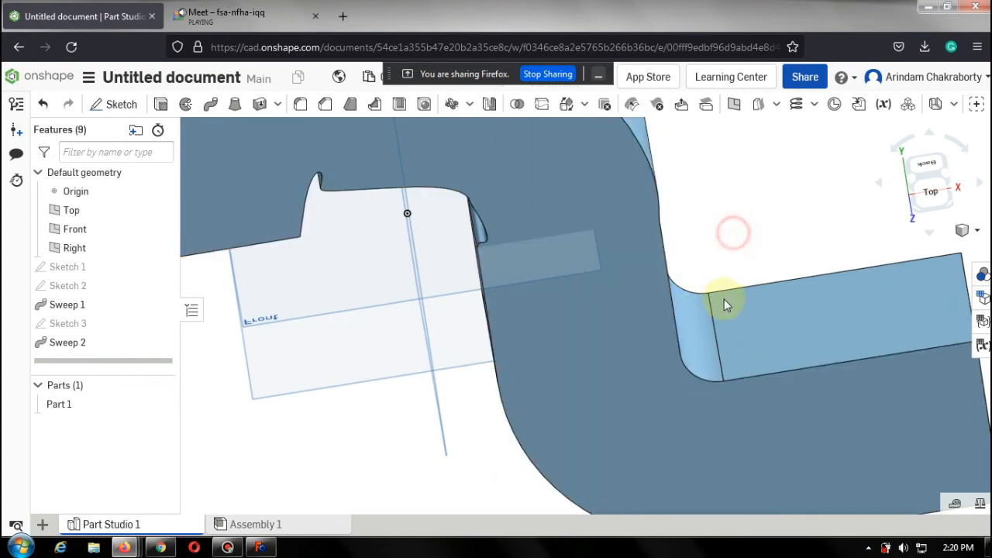
pyautogui.scroll(-5, 733, 321)
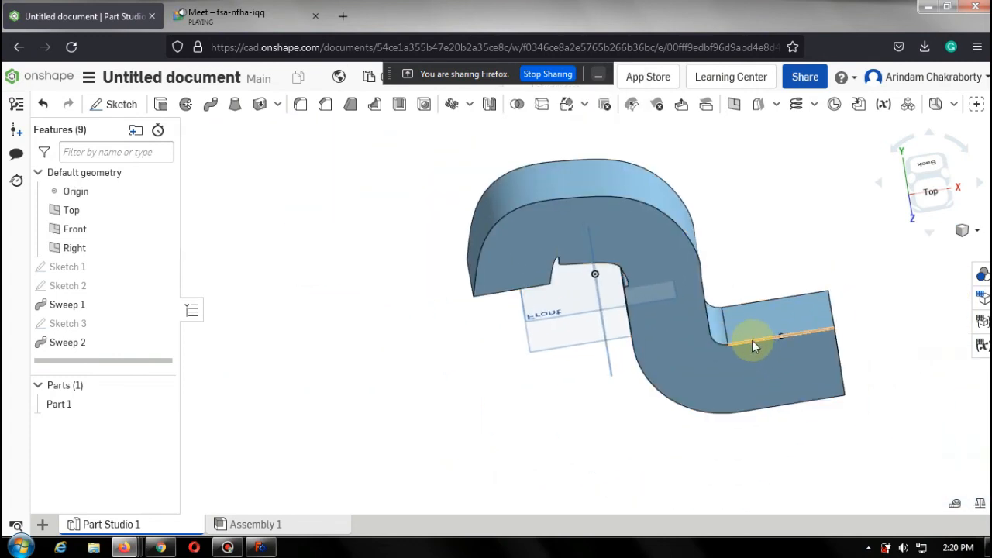
pyautogui.moveTo(752, 338)
pyautogui.mouseDown(button='right')
pyautogui.moveTo(747, 304)
pyautogui.moveTo(754, 322)
pyautogui.mouseUp(button='right')
pyautogui.moveTo(733, 328); pyautogui.dragTo(750, 311, button='right')
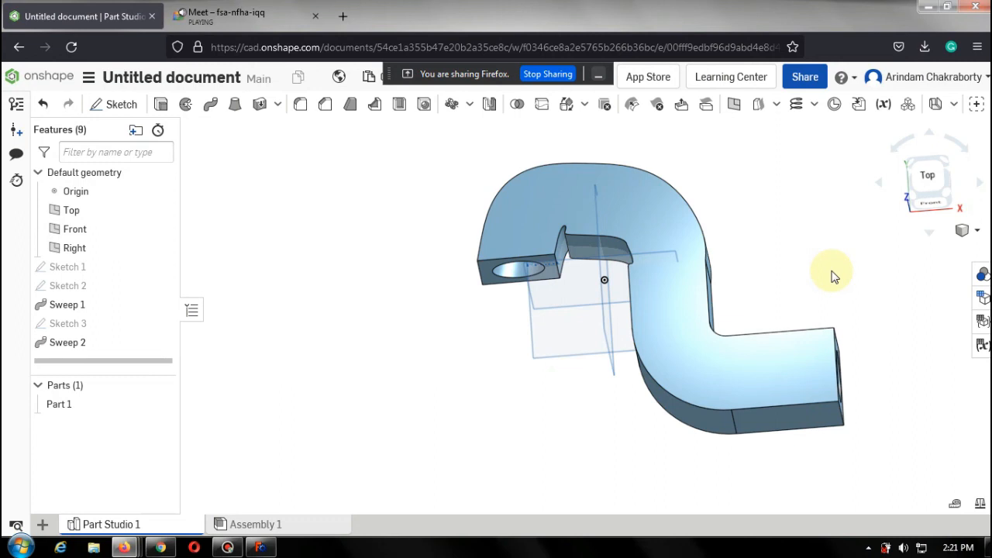
pyautogui.click(780, 241)
pyautogui.moveTo(780, 241); pyautogui.dragTo(737, 271, button='right')
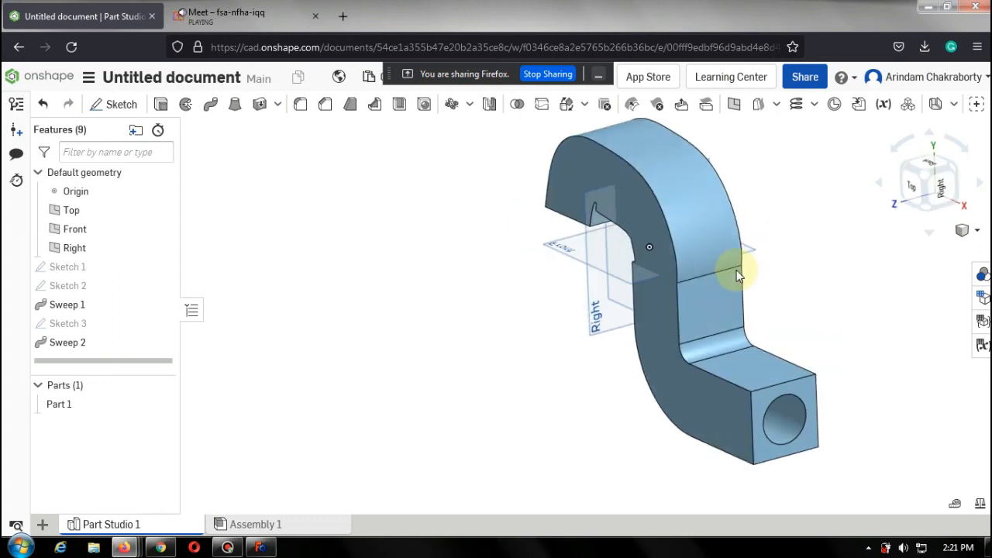
# Zoom in to examine the curved sweep faces and the profile cross-section, then return to the Top view.
pyautogui.scroll(5, 720, 352)
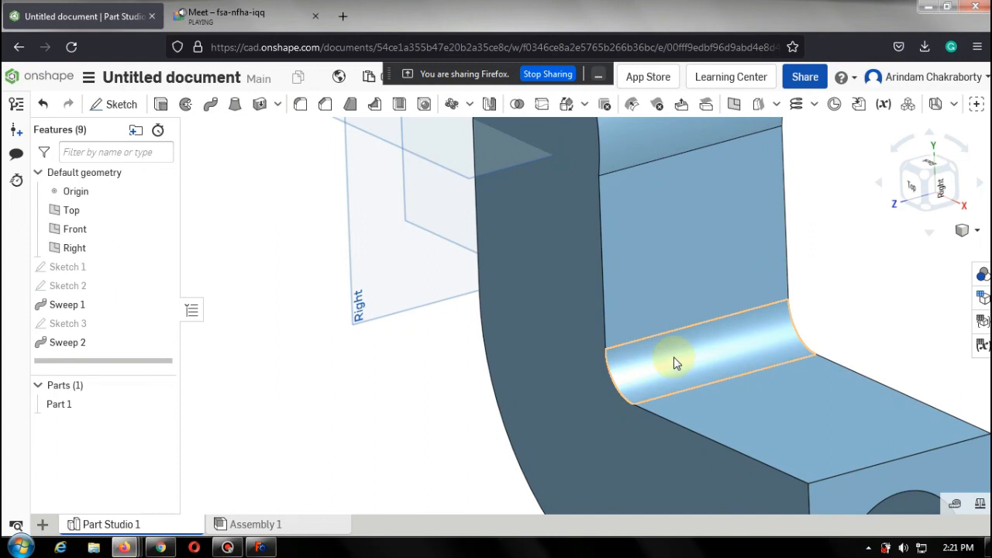
pyautogui.scroll(-2, 674, 363)
pyautogui.scroll(-2, 679, 368)
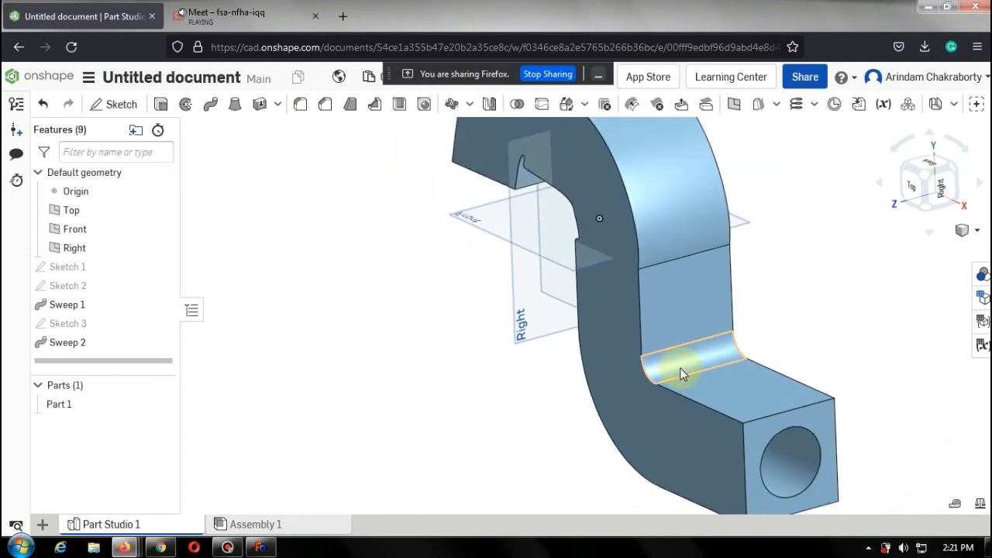
pyautogui.scroll(2, 679, 368)
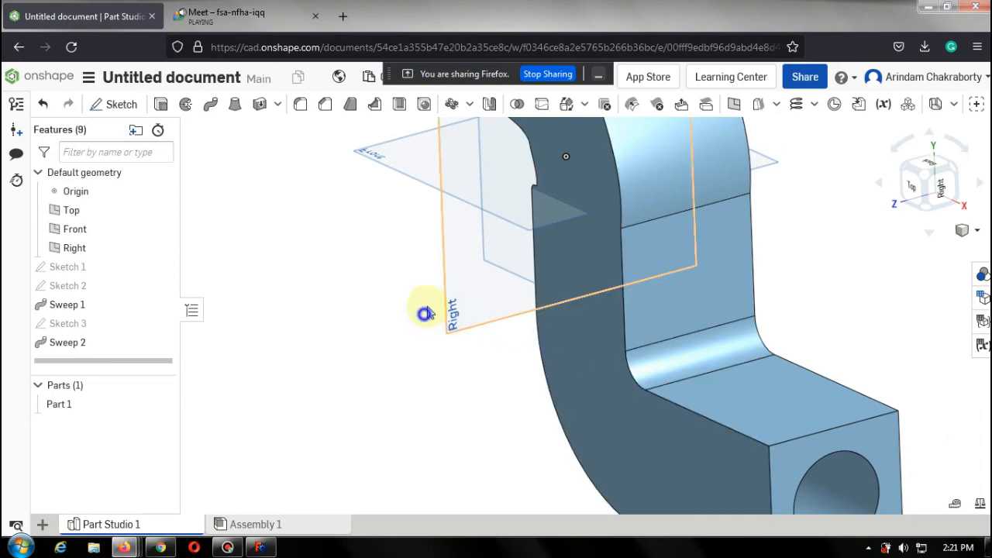
pyautogui.moveTo(423, 313); pyautogui.dragTo(489, 276, button='right')
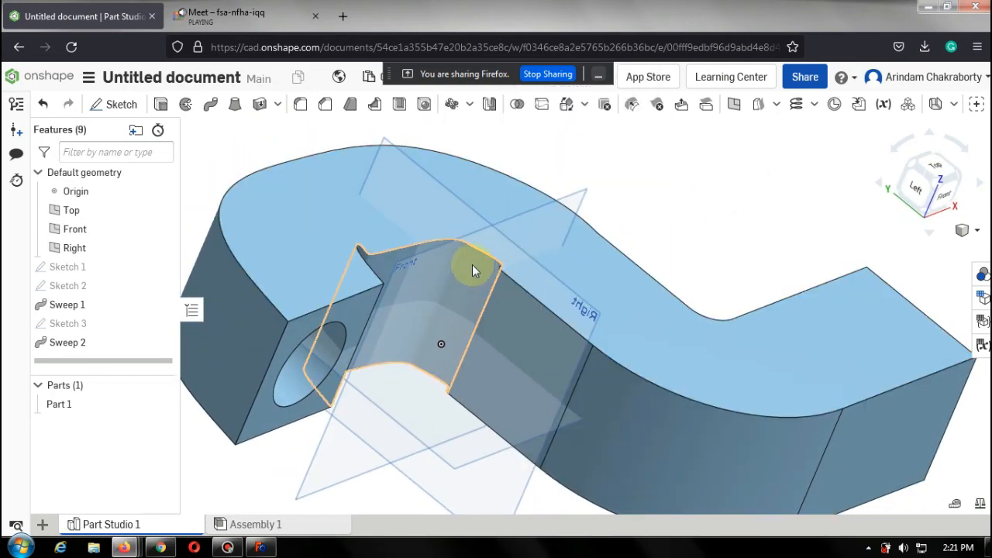
pyautogui.scroll(5, 472, 264)
pyautogui.scroll(-5, 509, 279)
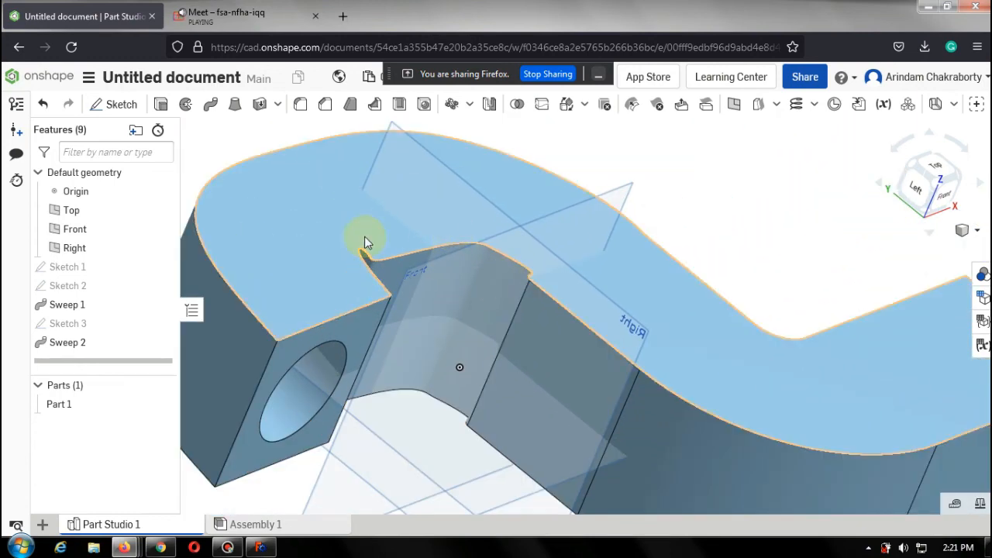
pyautogui.moveTo(448, 257); pyautogui.dragTo(399, 254, button='right')
pyautogui.scroll(5, 339, 259)
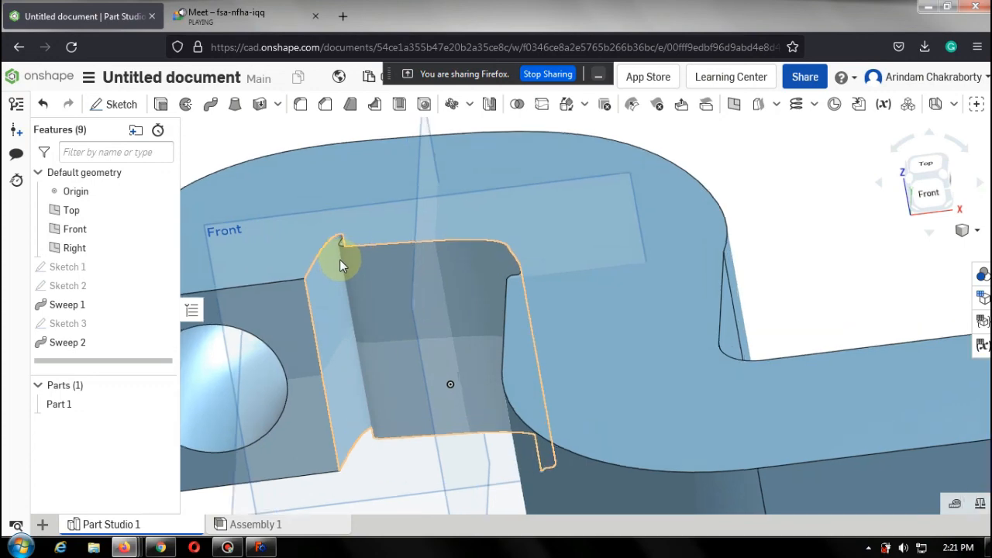
pyautogui.moveTo(351, 224); pyautogui.dragTo(372, 241, button='right')
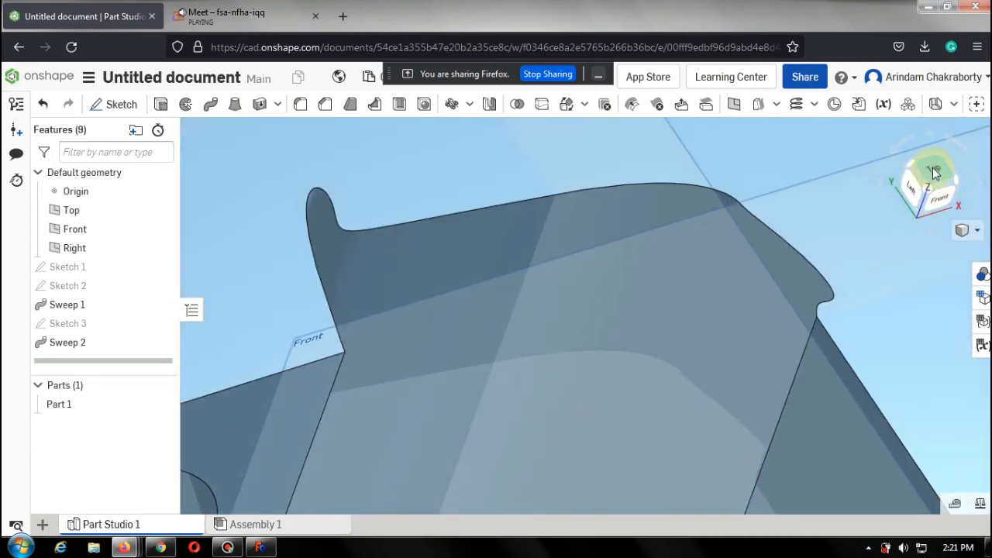
pyautogui.click(933, 167)
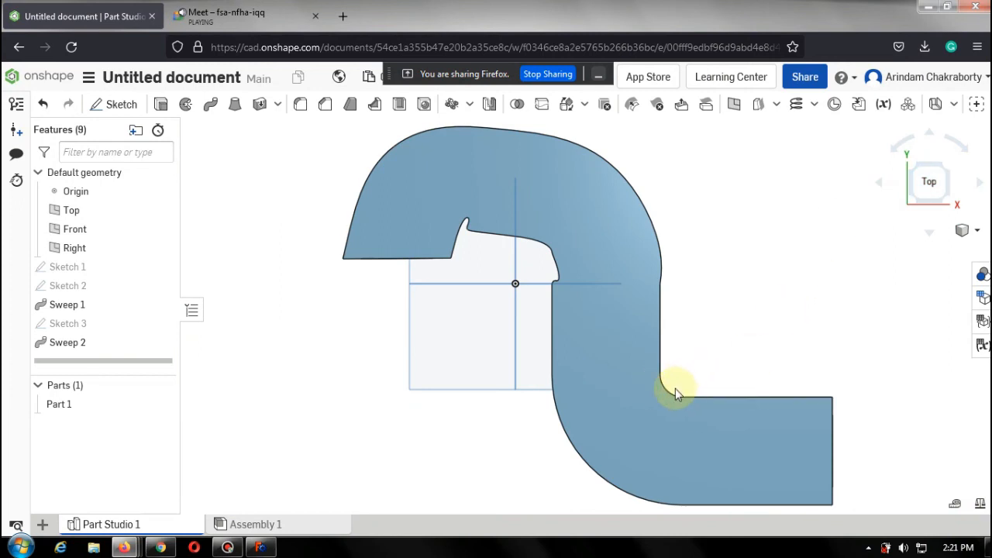
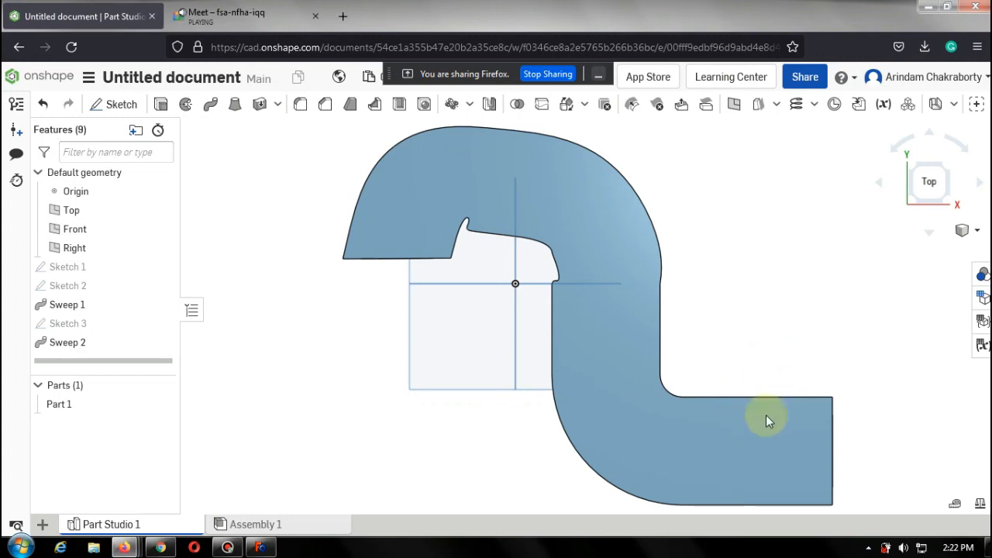
pyautogui.click(236, 548)
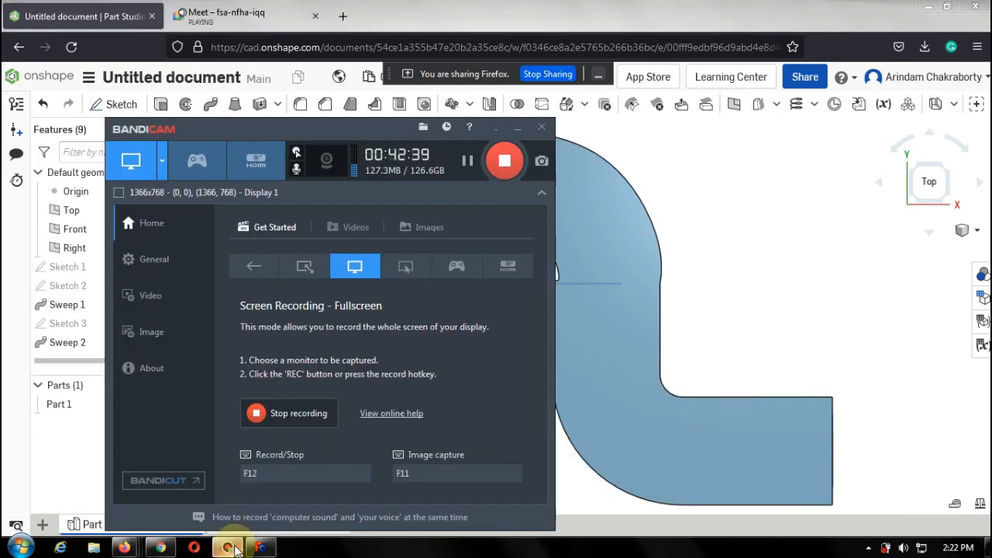
pyautogui.click(570, 8)
pyautogui.moveTo(514, 6)
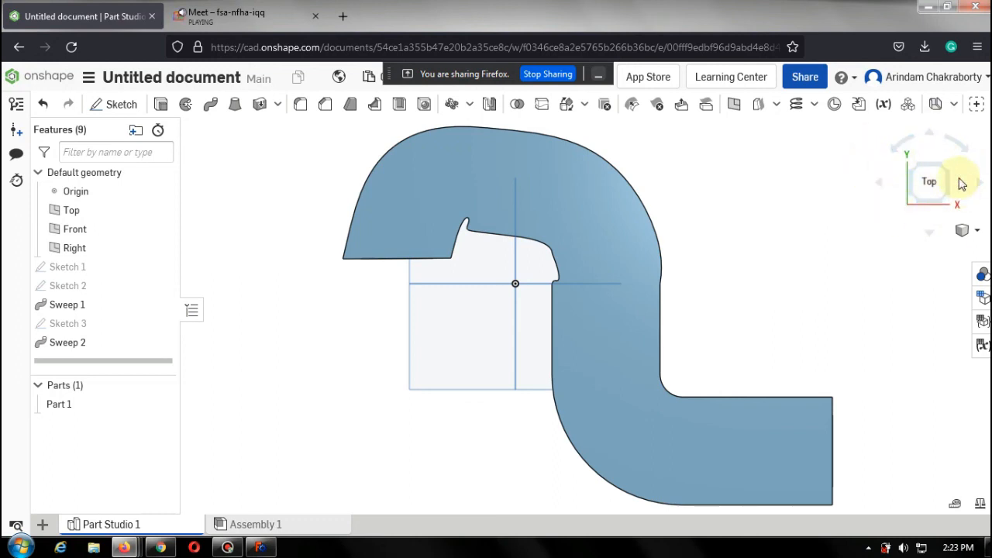
pyautogui.click(966, 230)
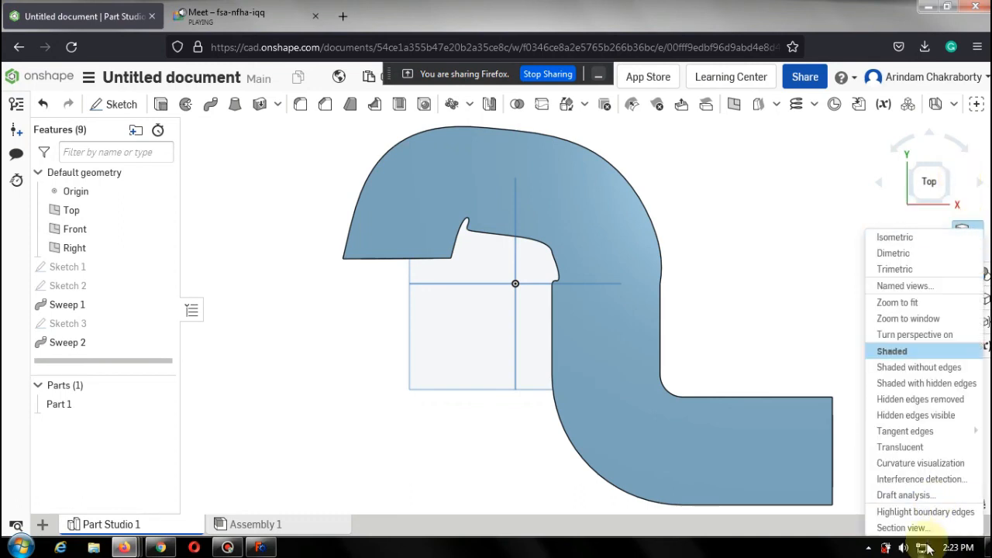
pyautogui.click(821, 237)
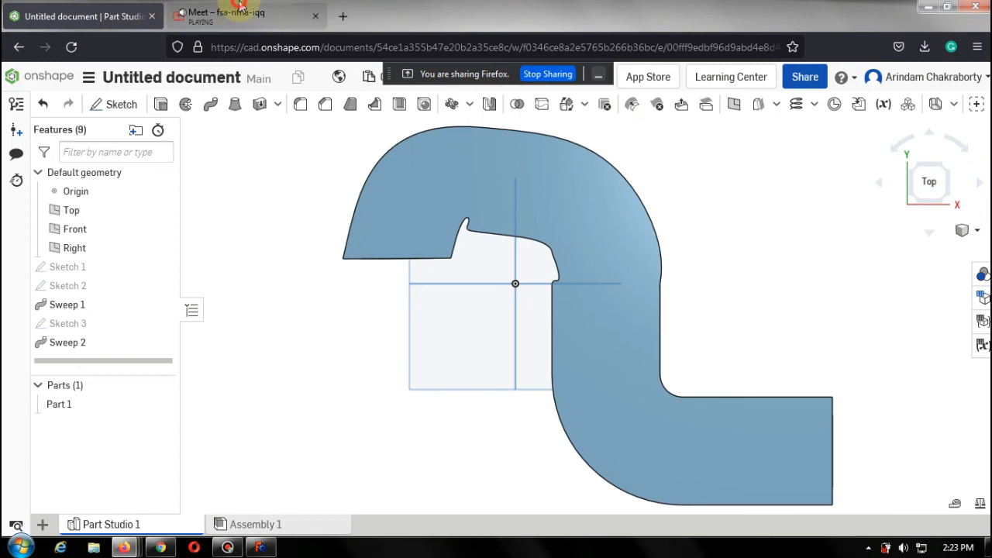
# Stop presenting in the Google Meet call and close the Onshape document tab.
pyautogui.click(186, 11)
pyautogui.click(116, 8)
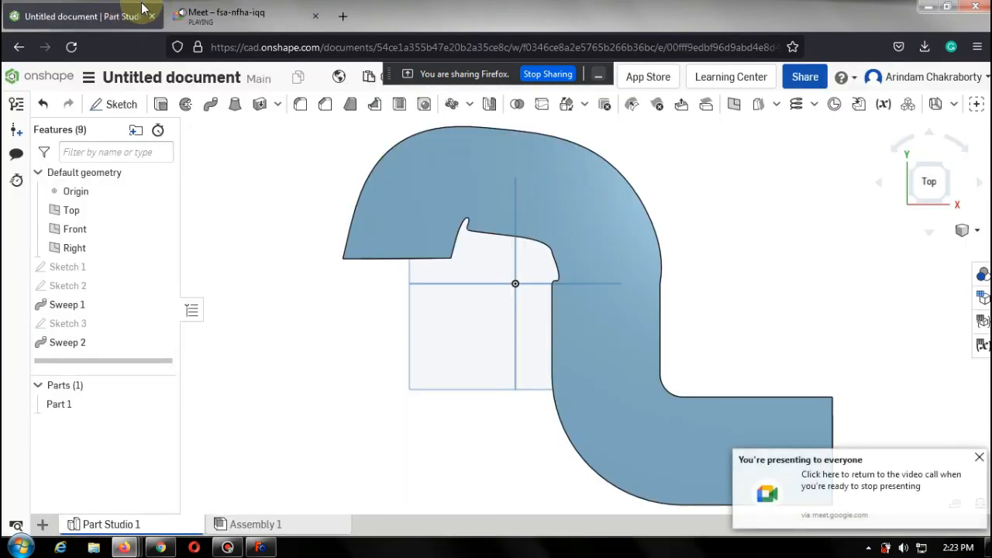
pyautogui.click(233, 14)
pyautogui.click(488, 512)
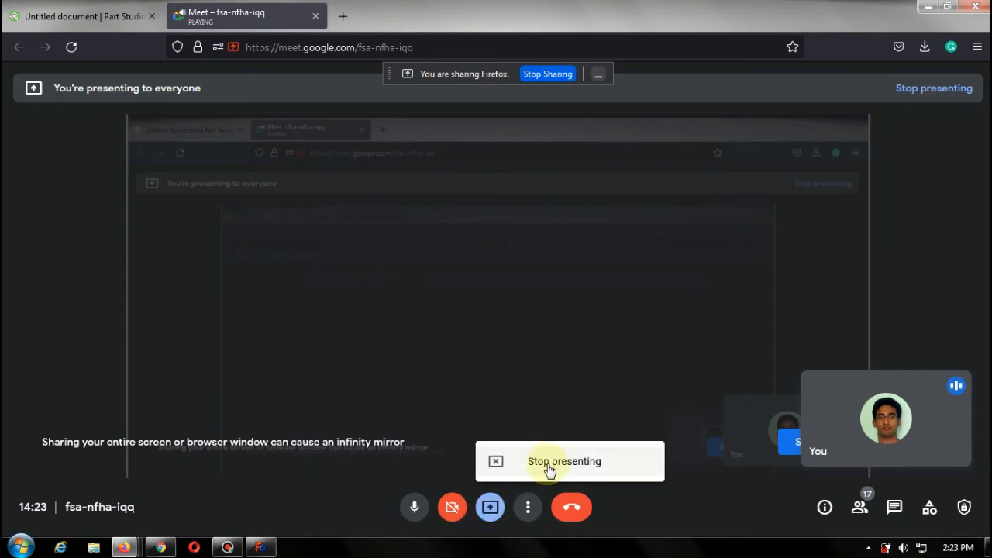
pyautogui.click(550, 463)
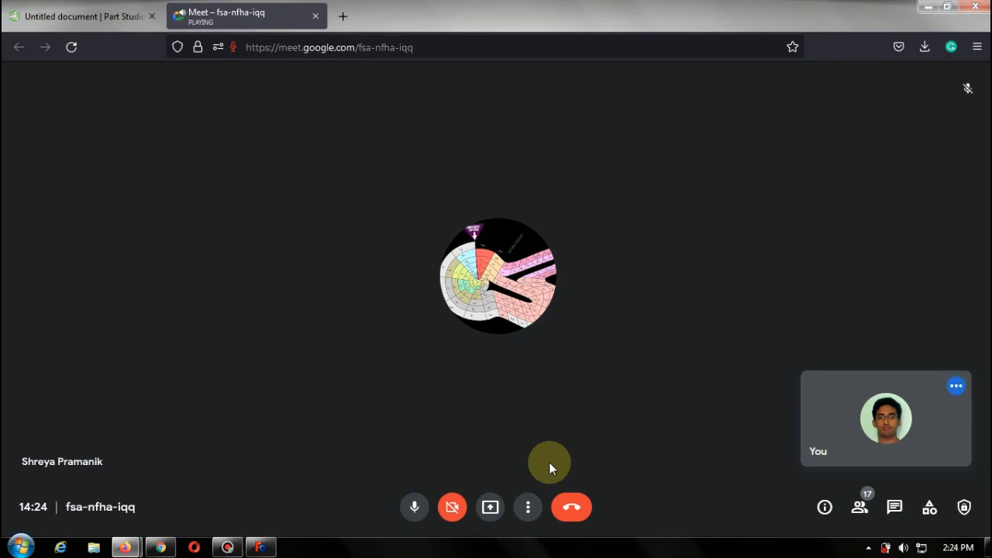
pyautogui.click(67, 14)
pyautogui.click(151, 16)
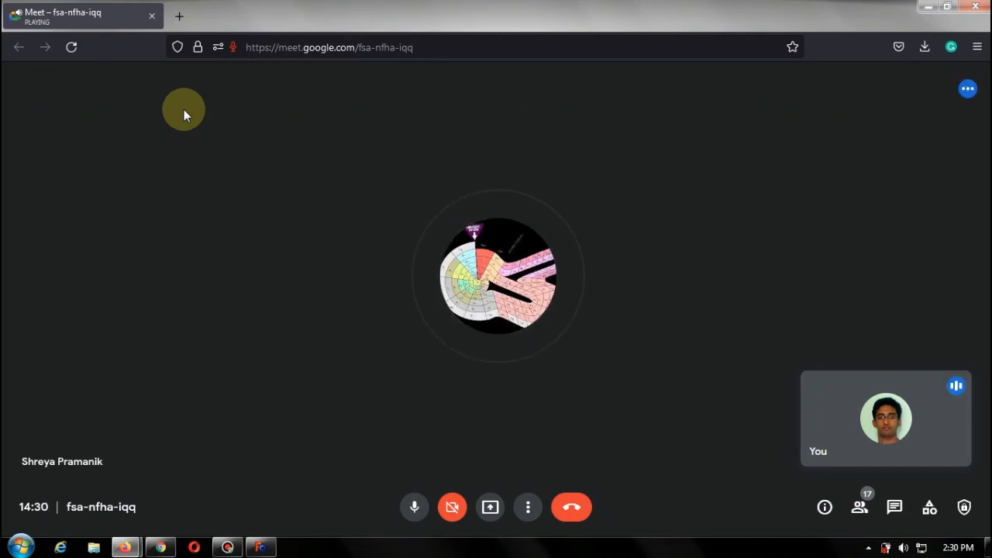
pyautogui.moveTo(227, 547)
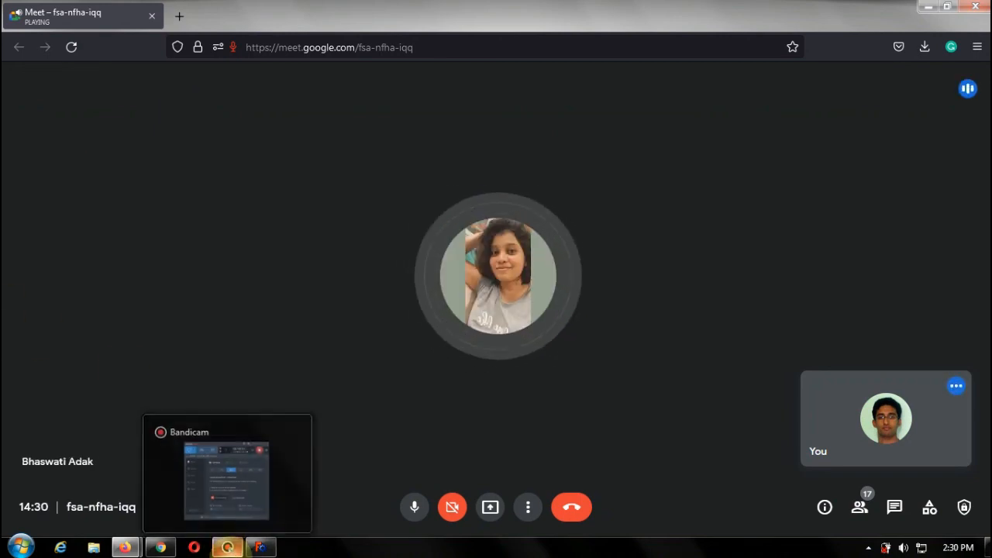
pyautogui.click(288, 491)
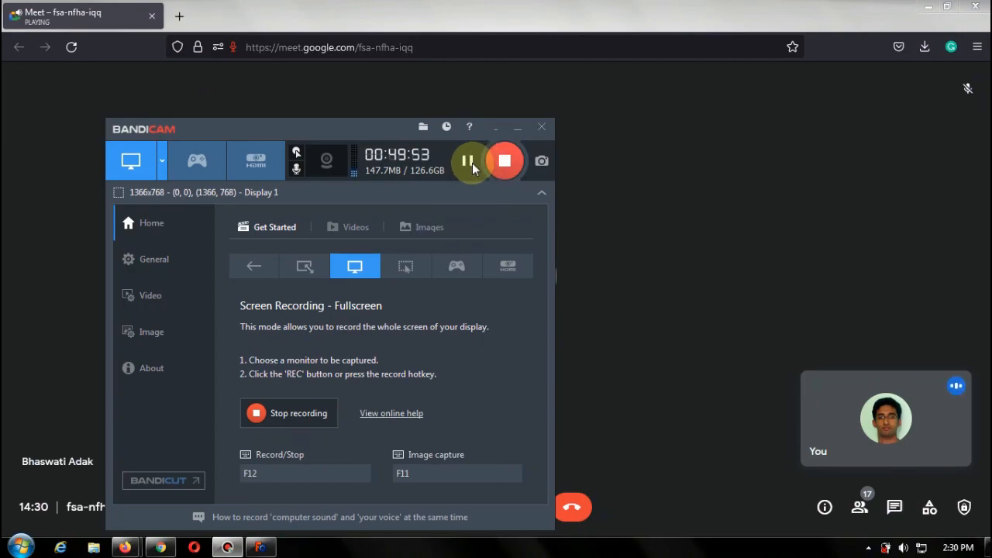